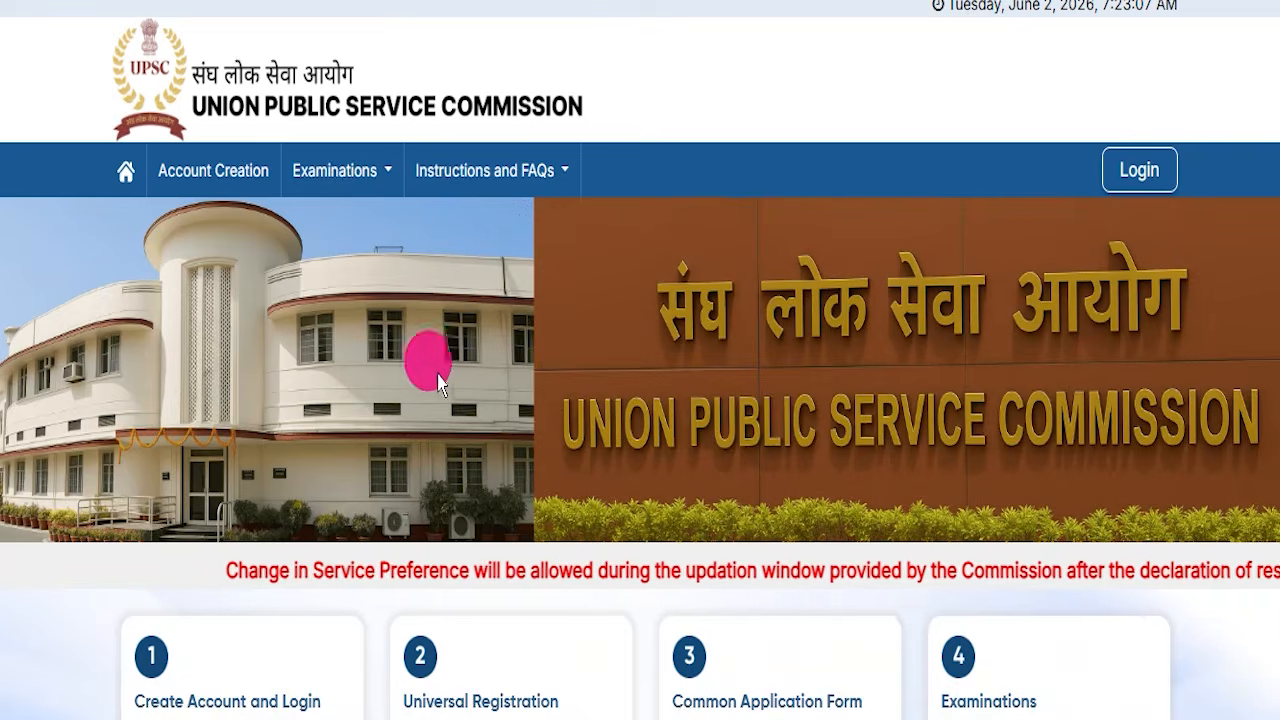
- Look over the open UPSC portal tabs: the email verification step, the UPSC homepage and the login page
scroll(411, 434, down, 3)
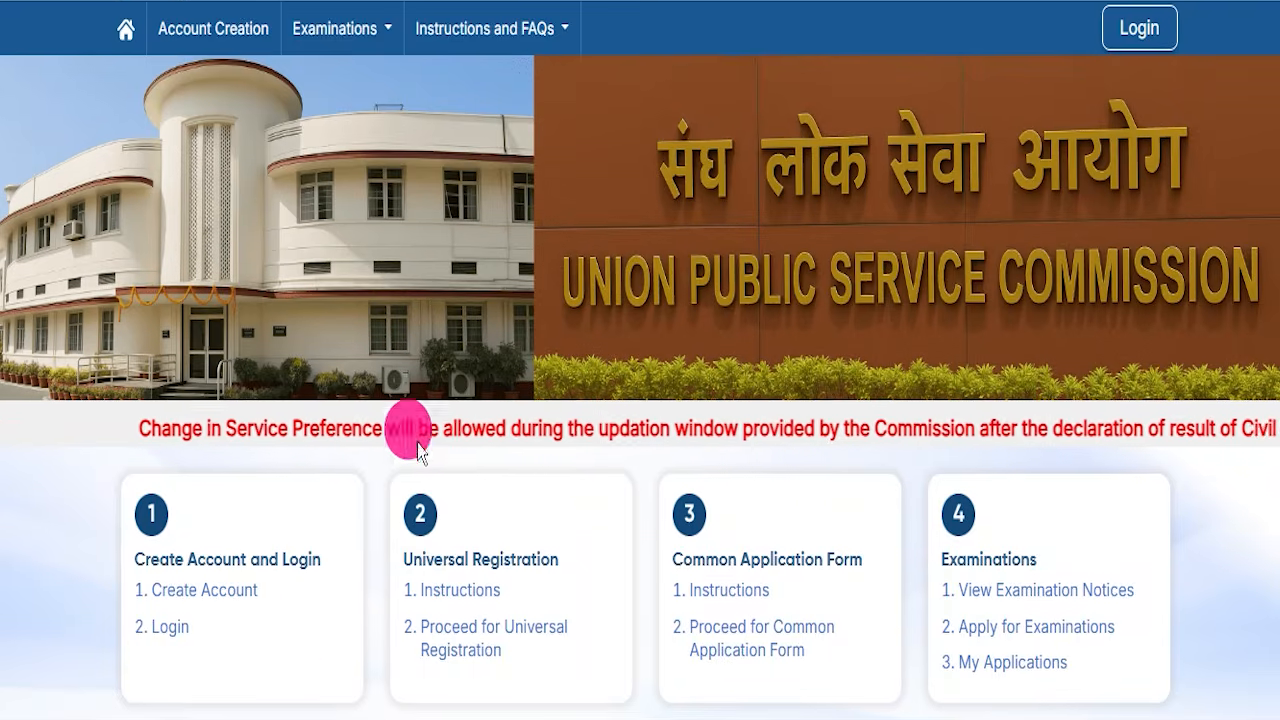
scroll(186, 537, up, 2)
scroll(354, 249, up, 2)
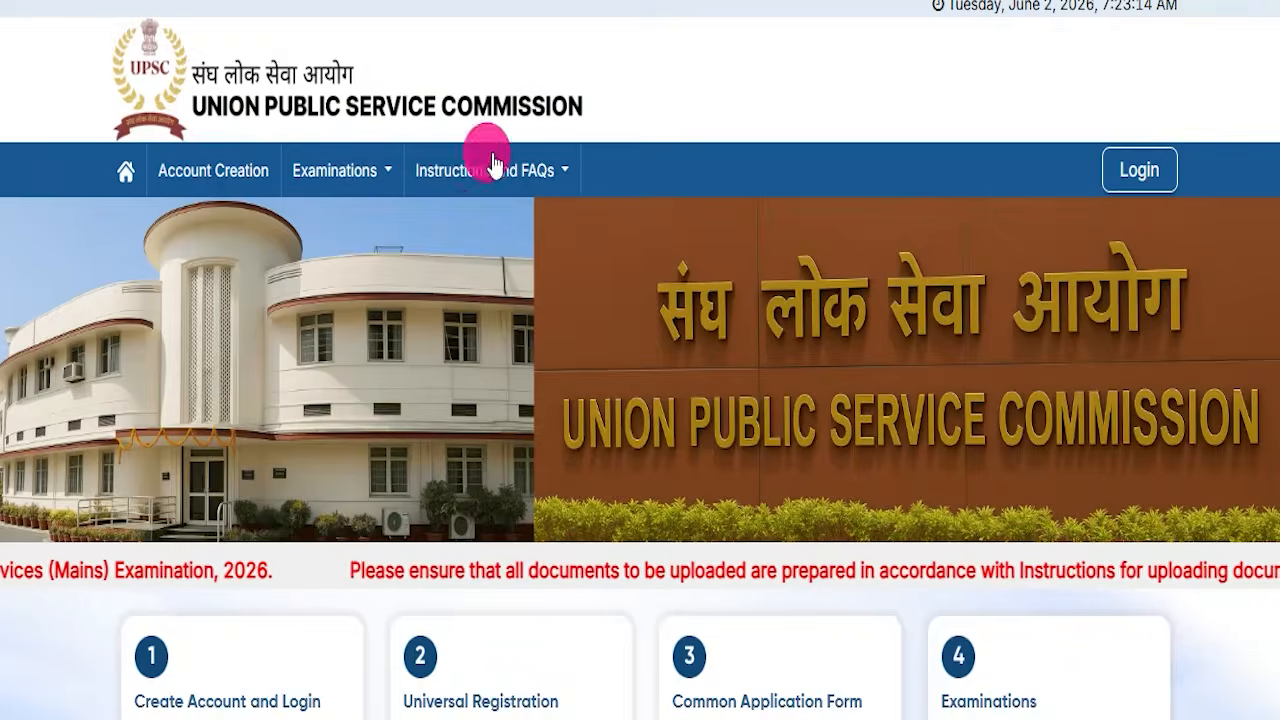
click(536, 0)
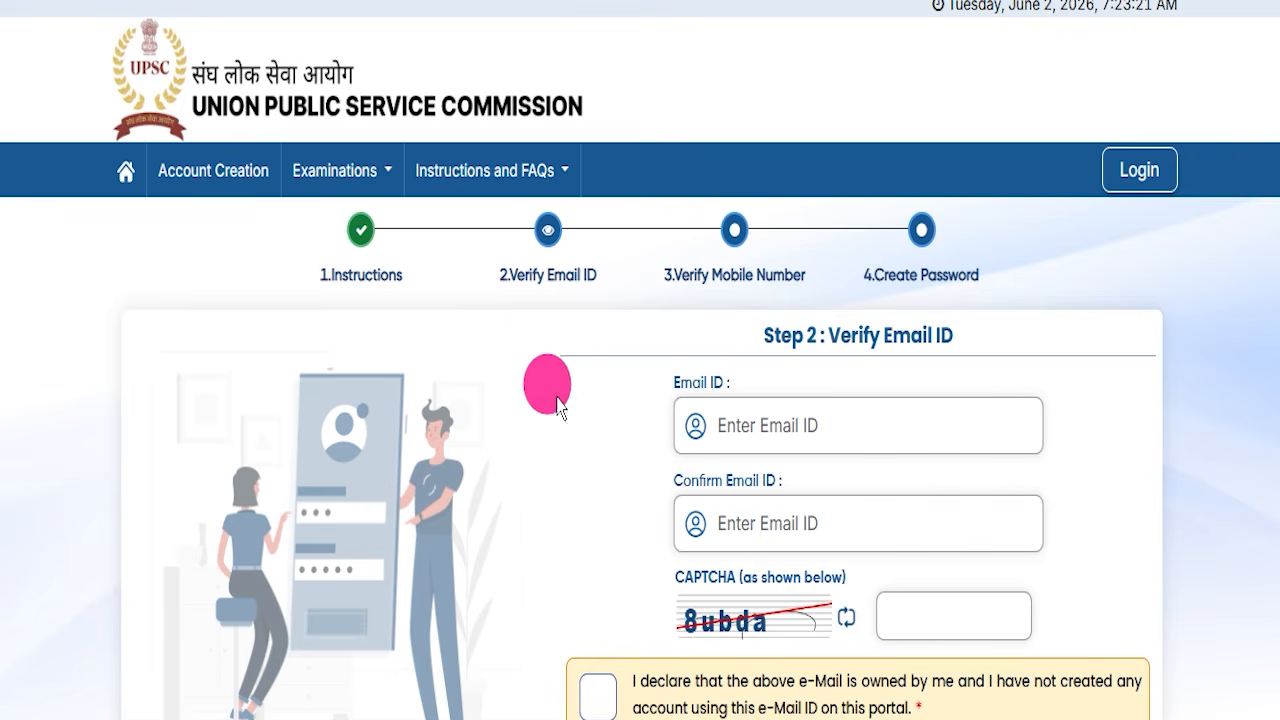
click(333, 3)
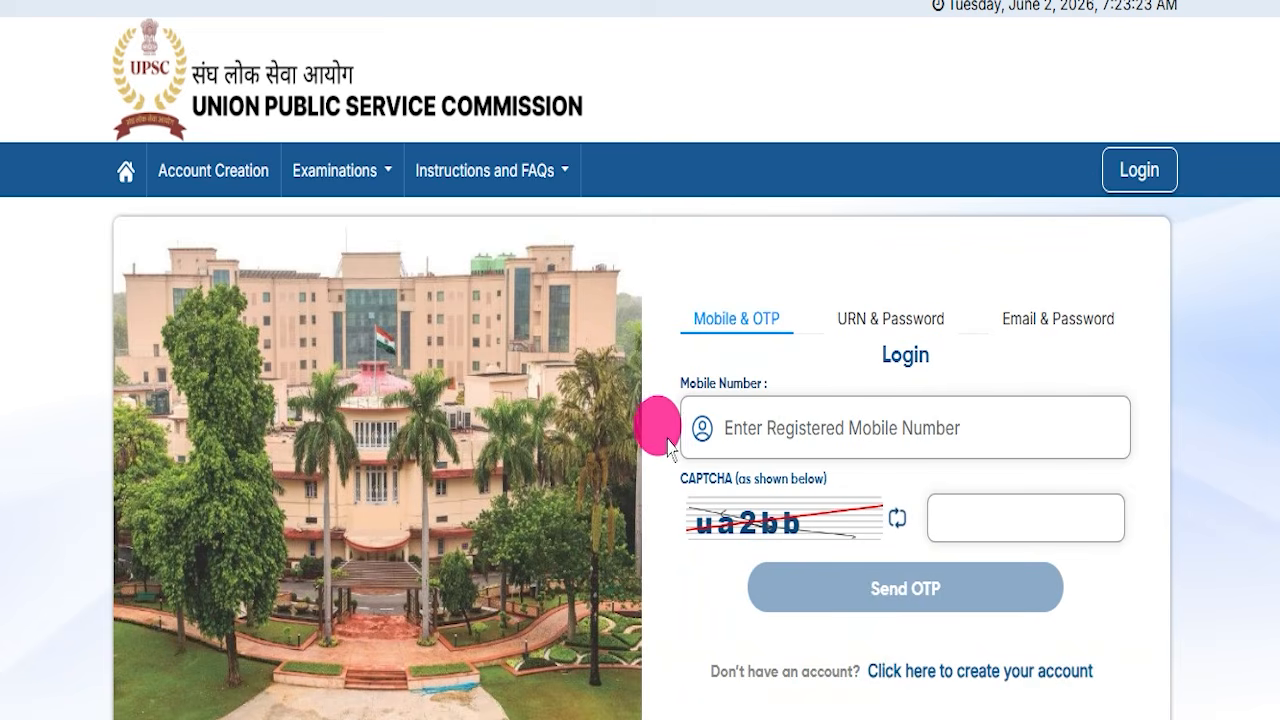
- Scroll through the login page and the UPSC homepage, stepping through the photo slideshow and What's New list
scroll(659, 437, down, 2)
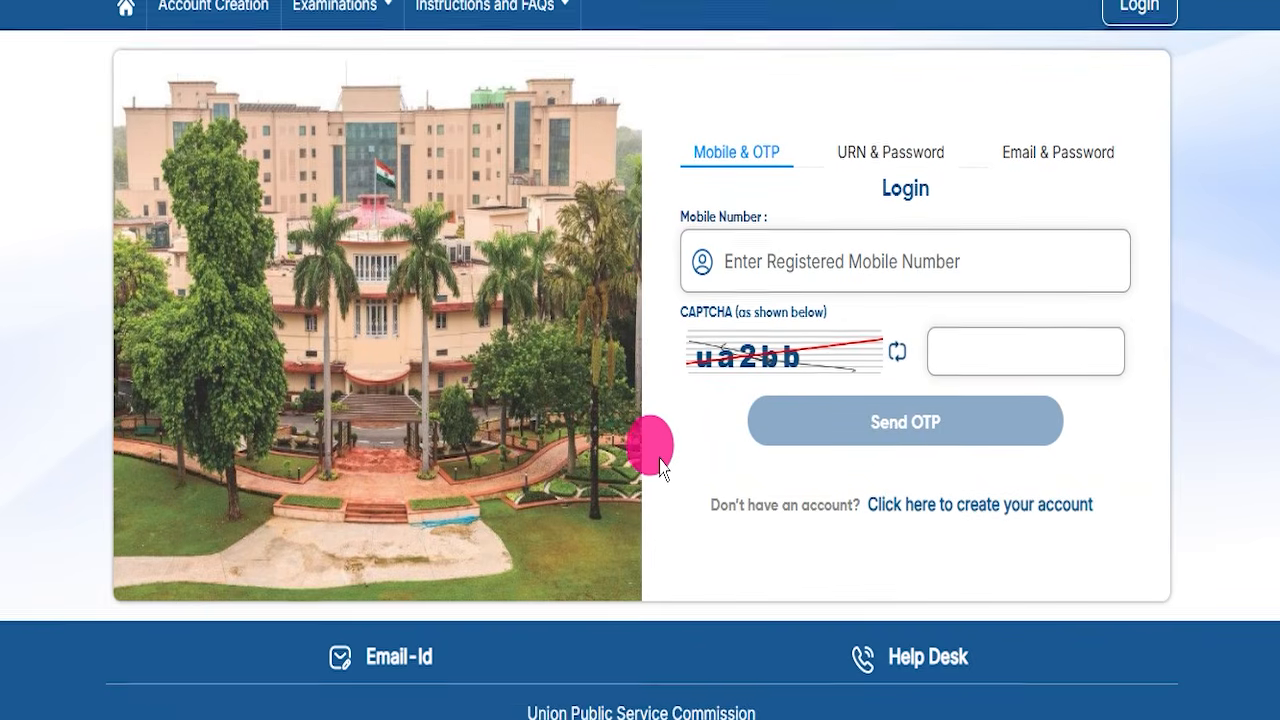
scroll(655, 443, up, 2)
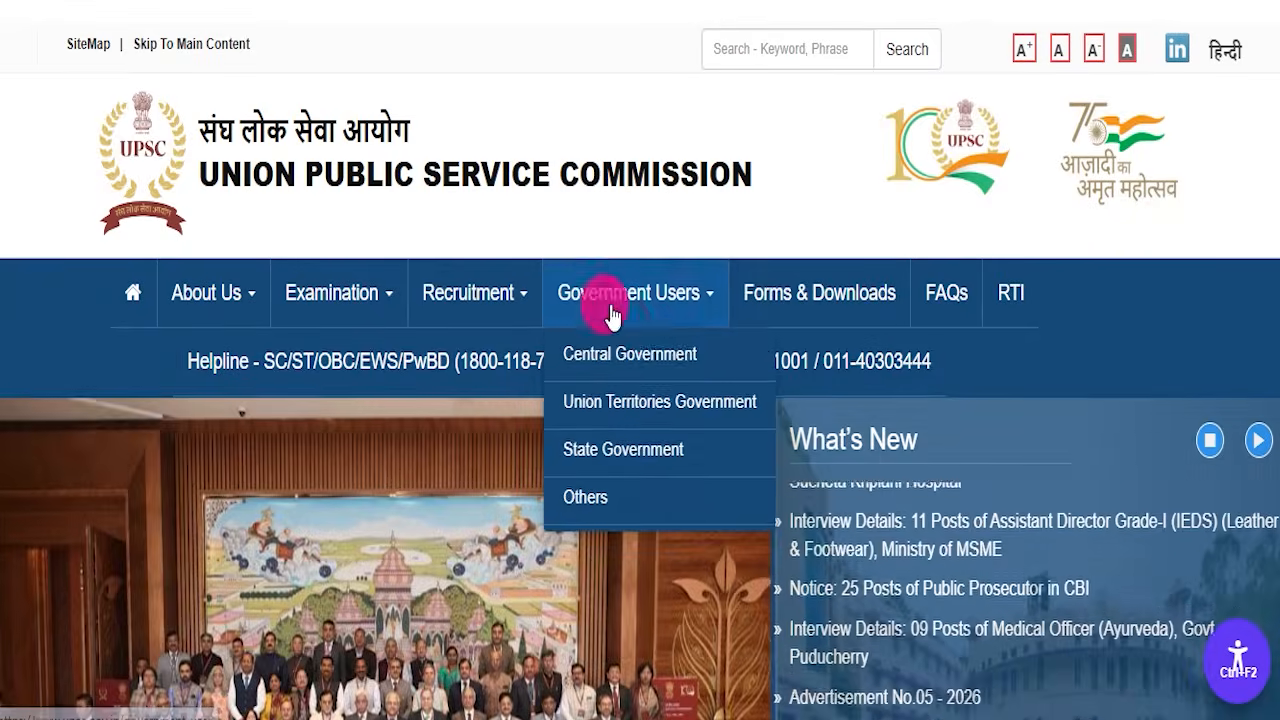
scroll(320, 349, down, 5)
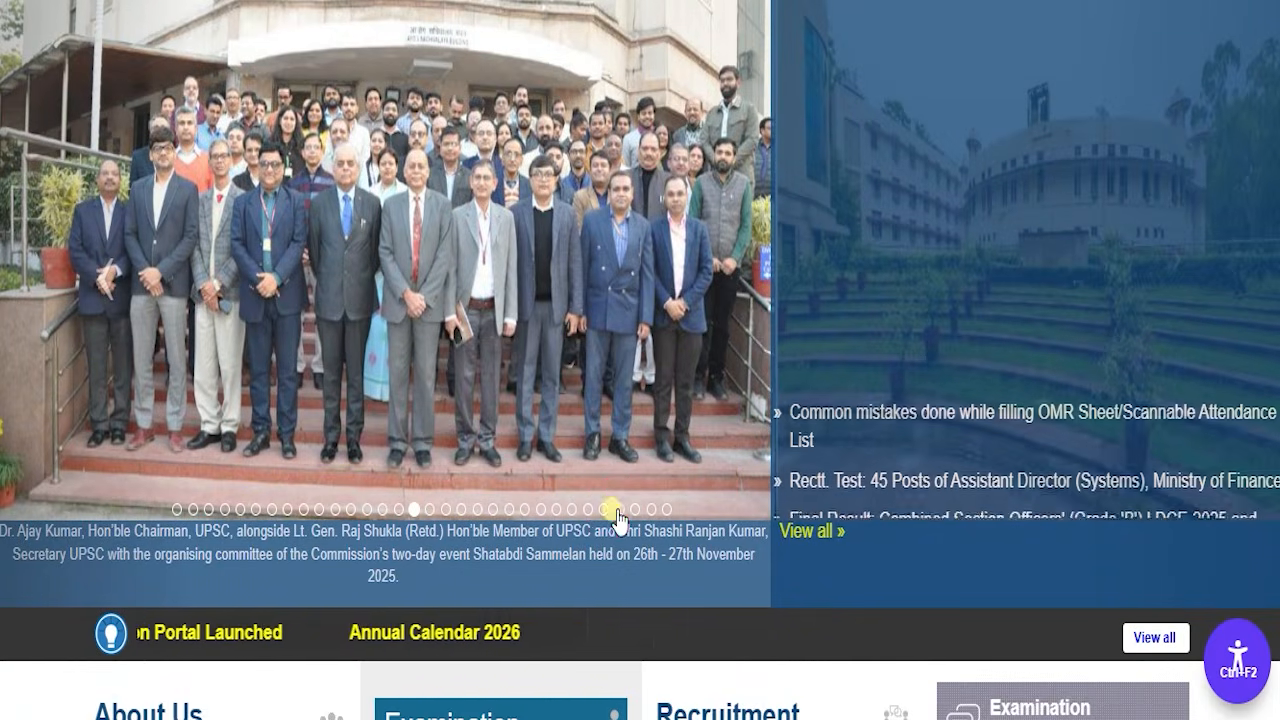
scroll(665, 297, up, 5)
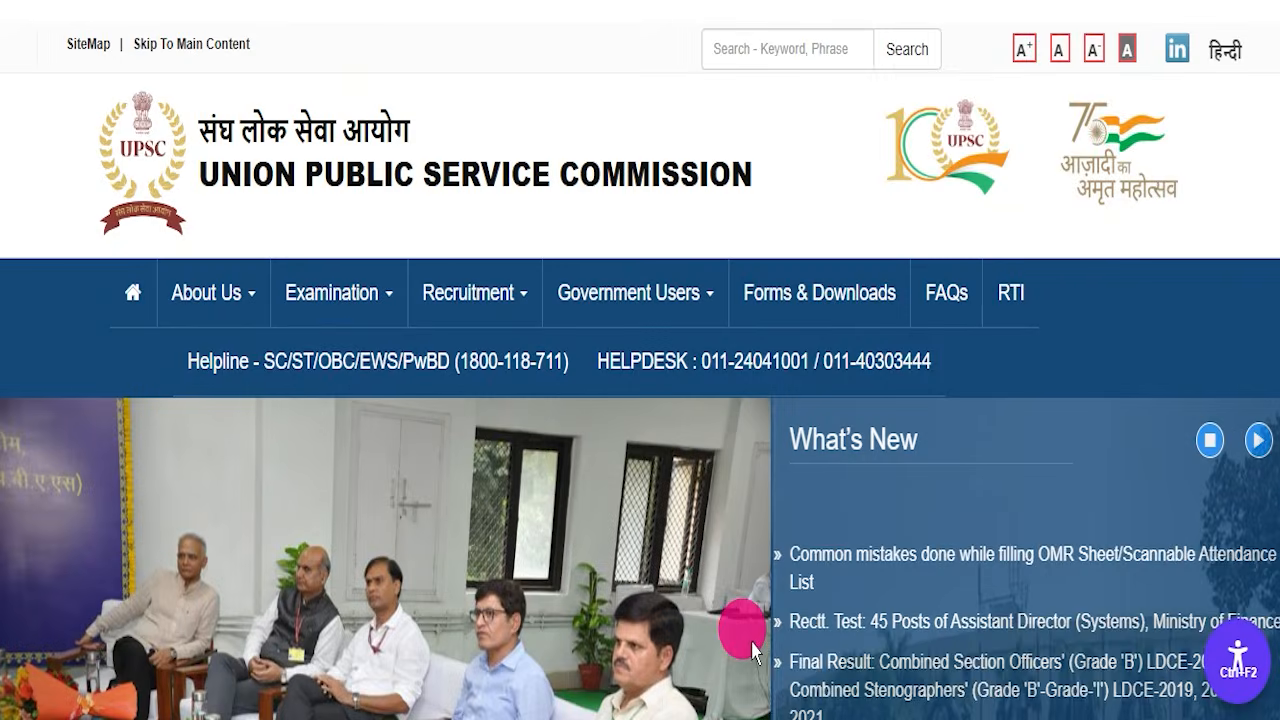
scroll(689, 543, down, 4)
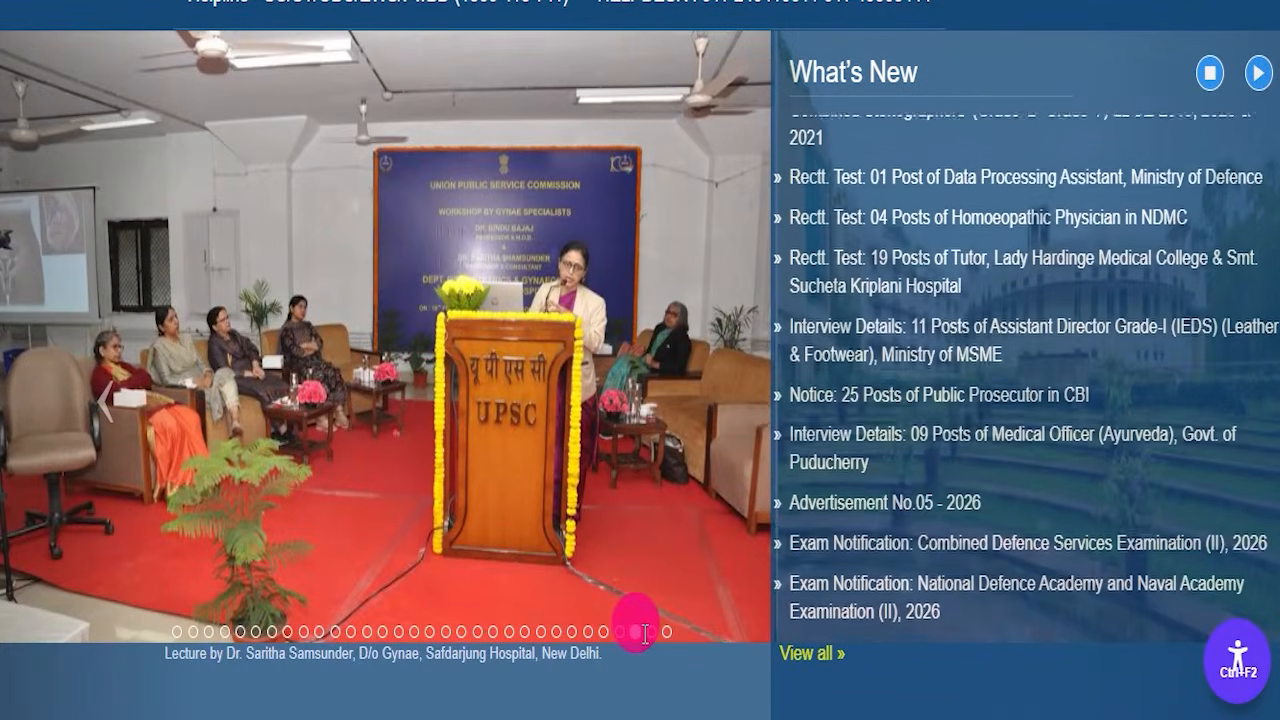
click(650, 633)
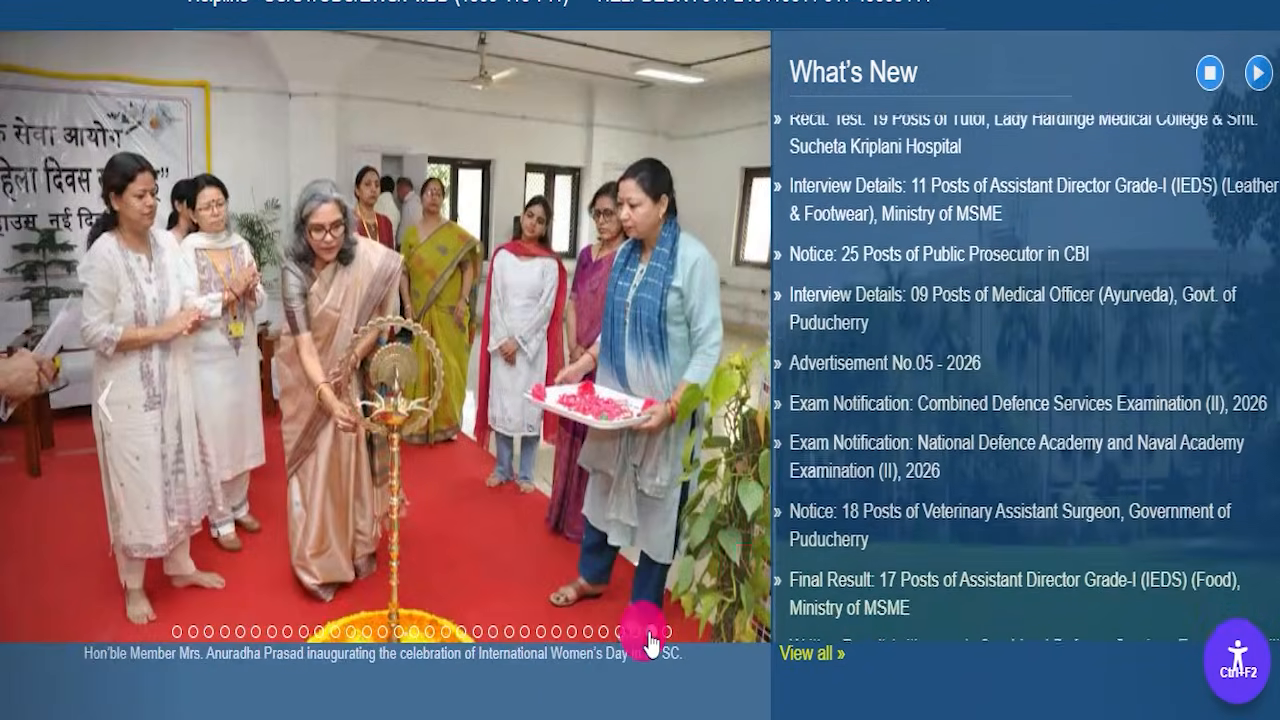
click(666, 632)
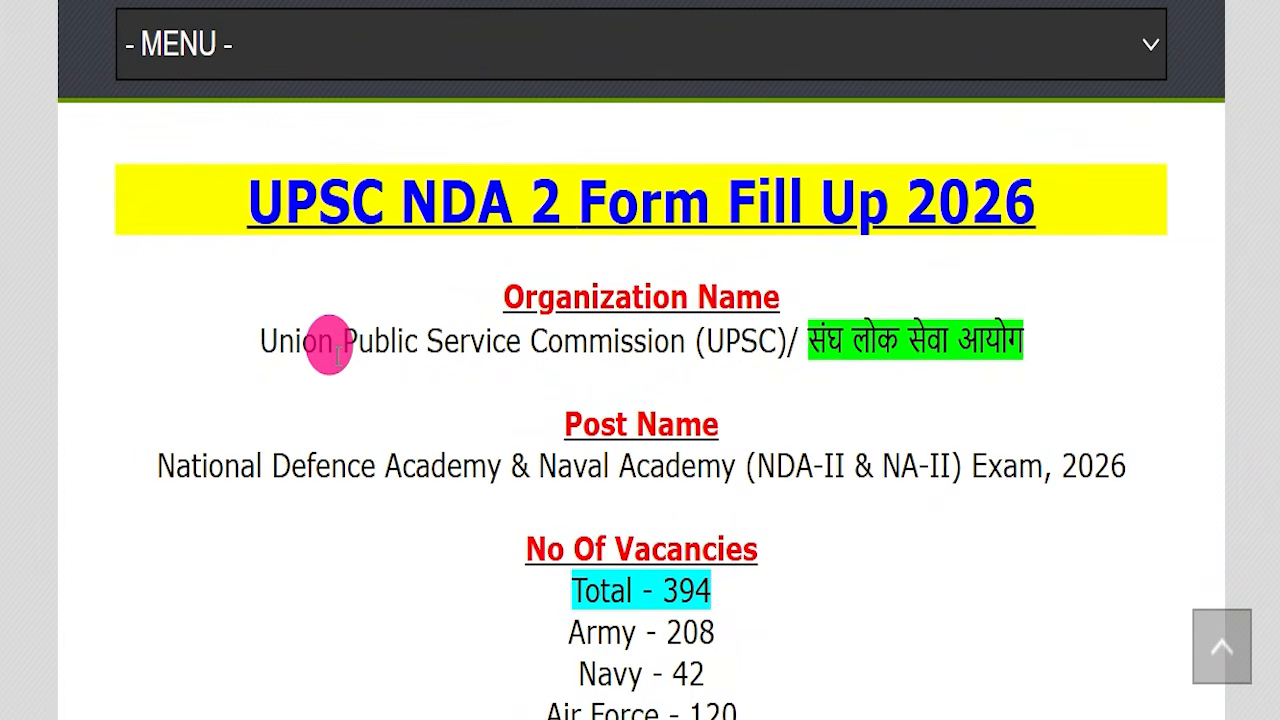
- Highlight the UPSC NDA 2 Form Fill Up 2026 article's heading, organization name, post name and total vacancies
drag(165, 205, 1058, 240)
click(2, 330)
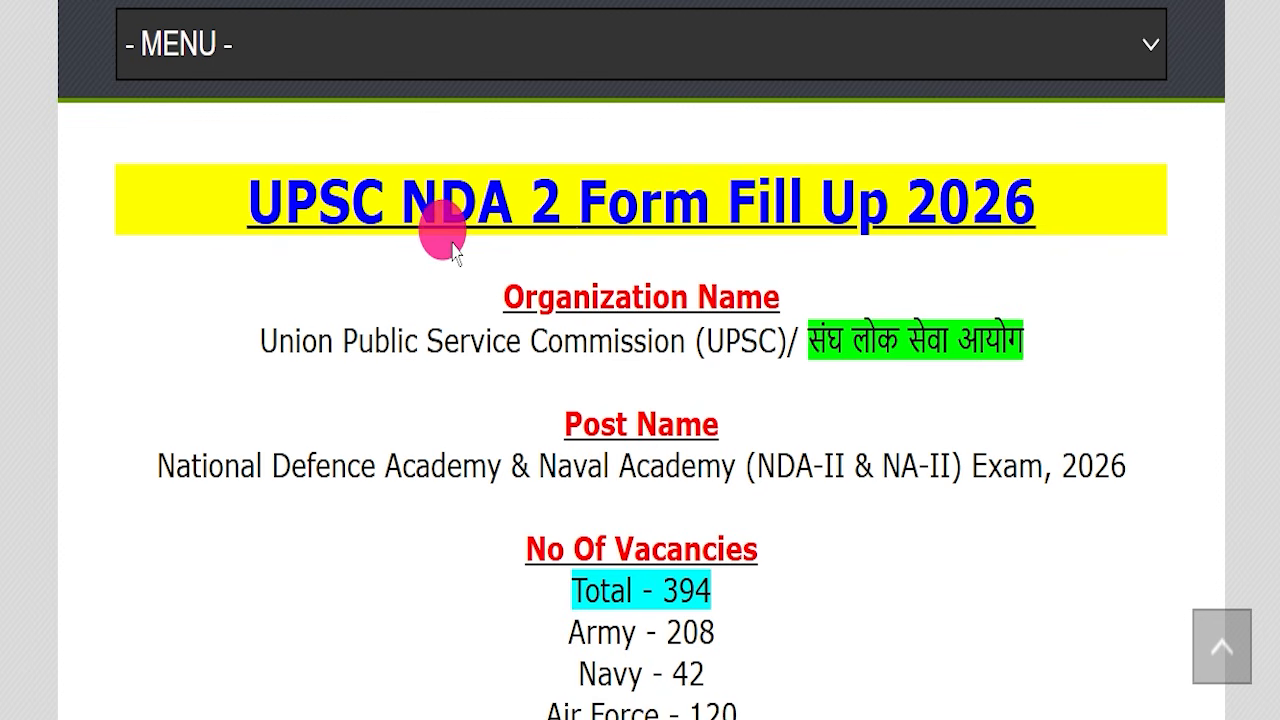
scroll(494, 294, up, 15)
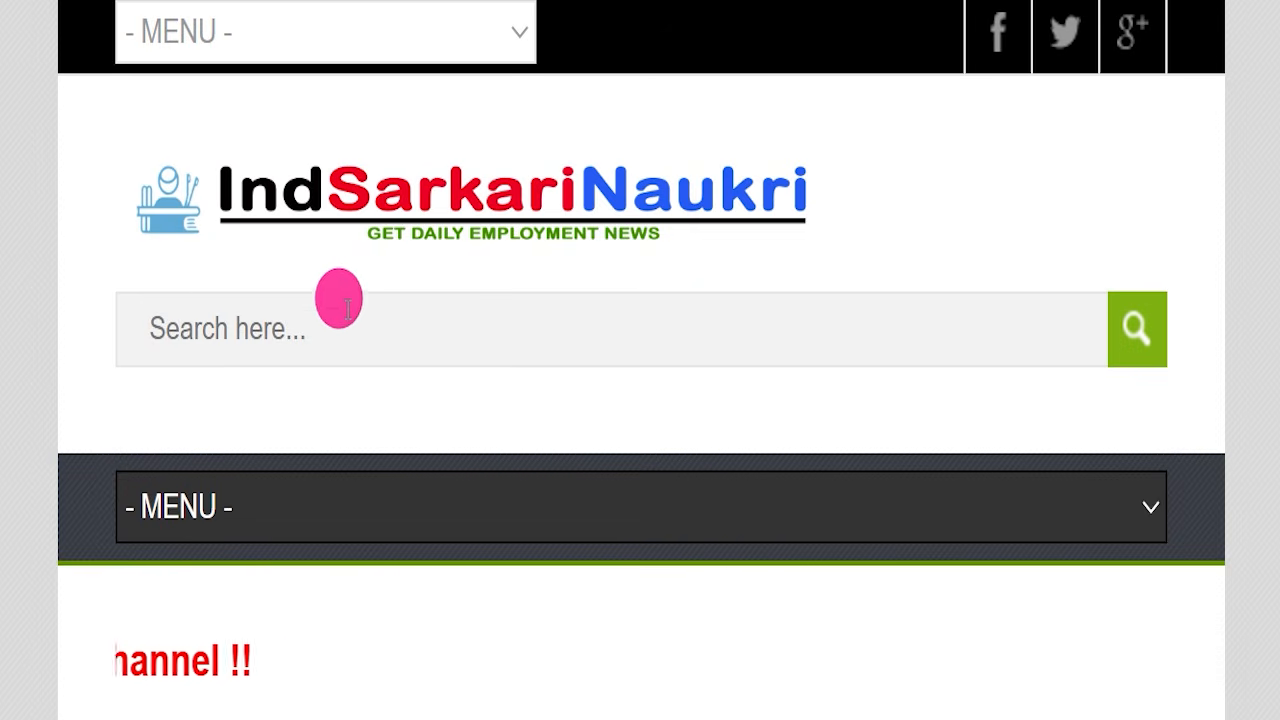
scroll(563, 391, down, 10)
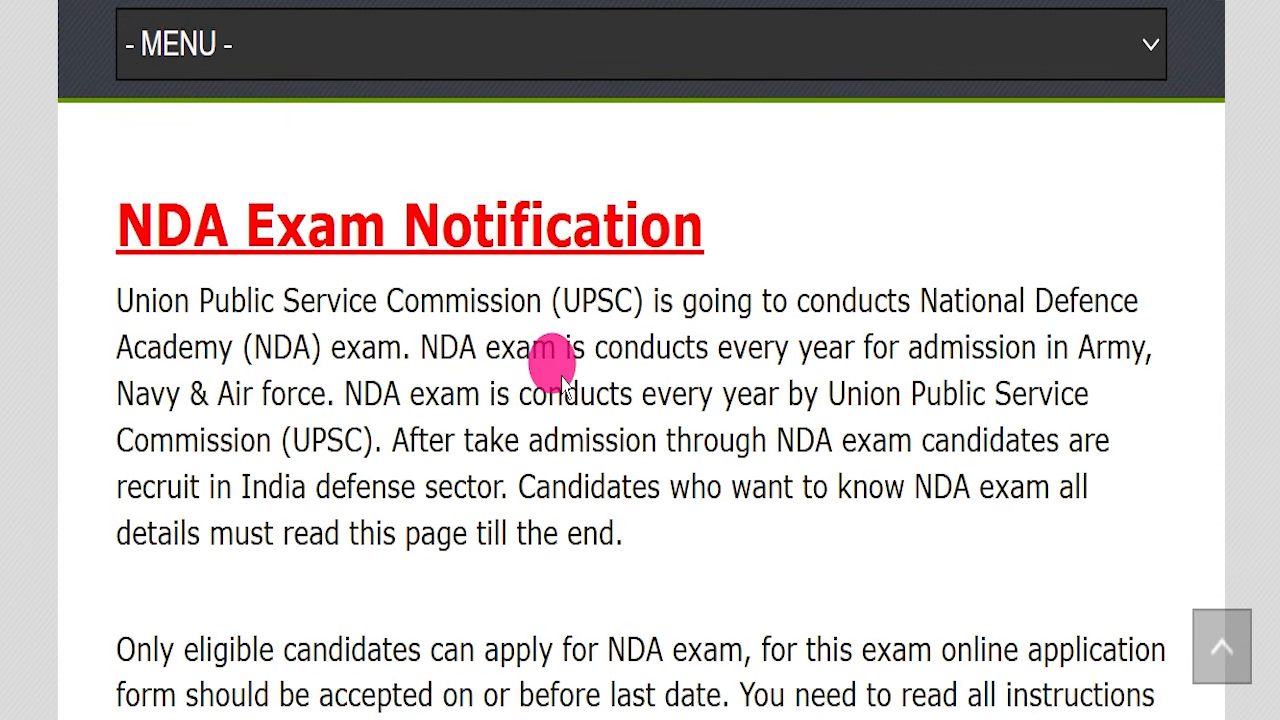
scroll(490, 456, down, 4)
scroll(449, 467, down, 5)
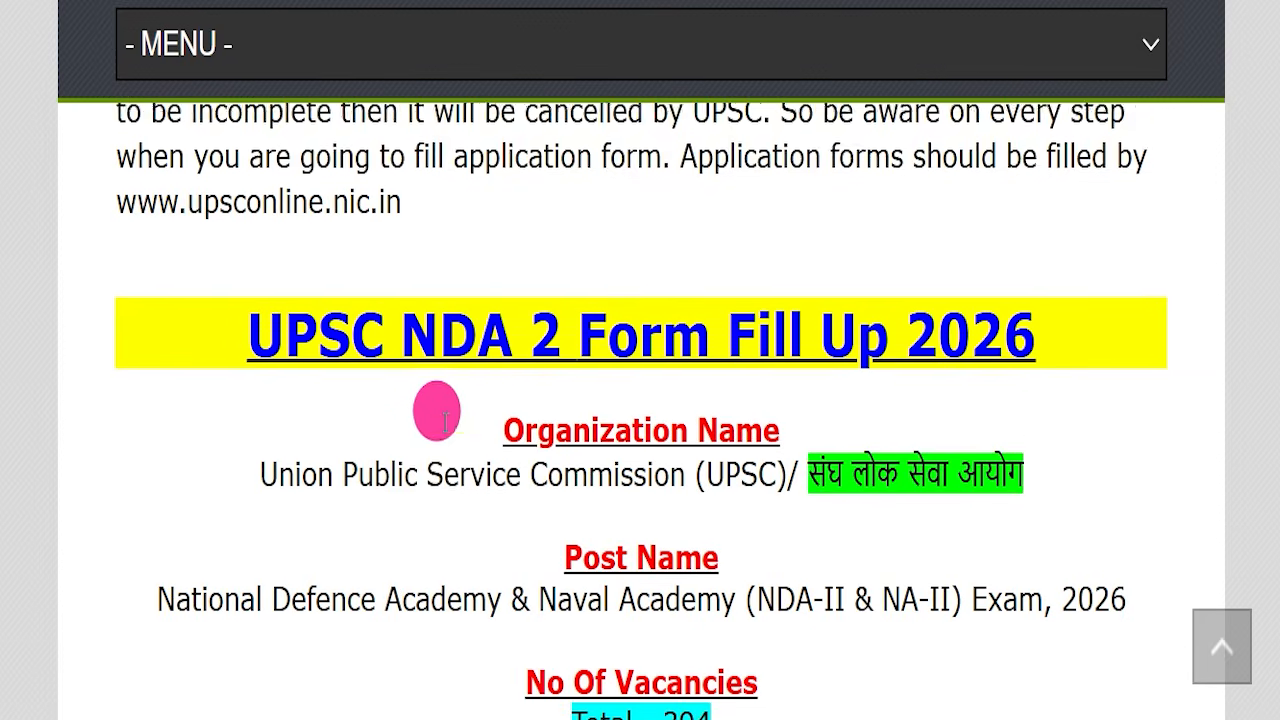
scroll(445, 390, down, 2)
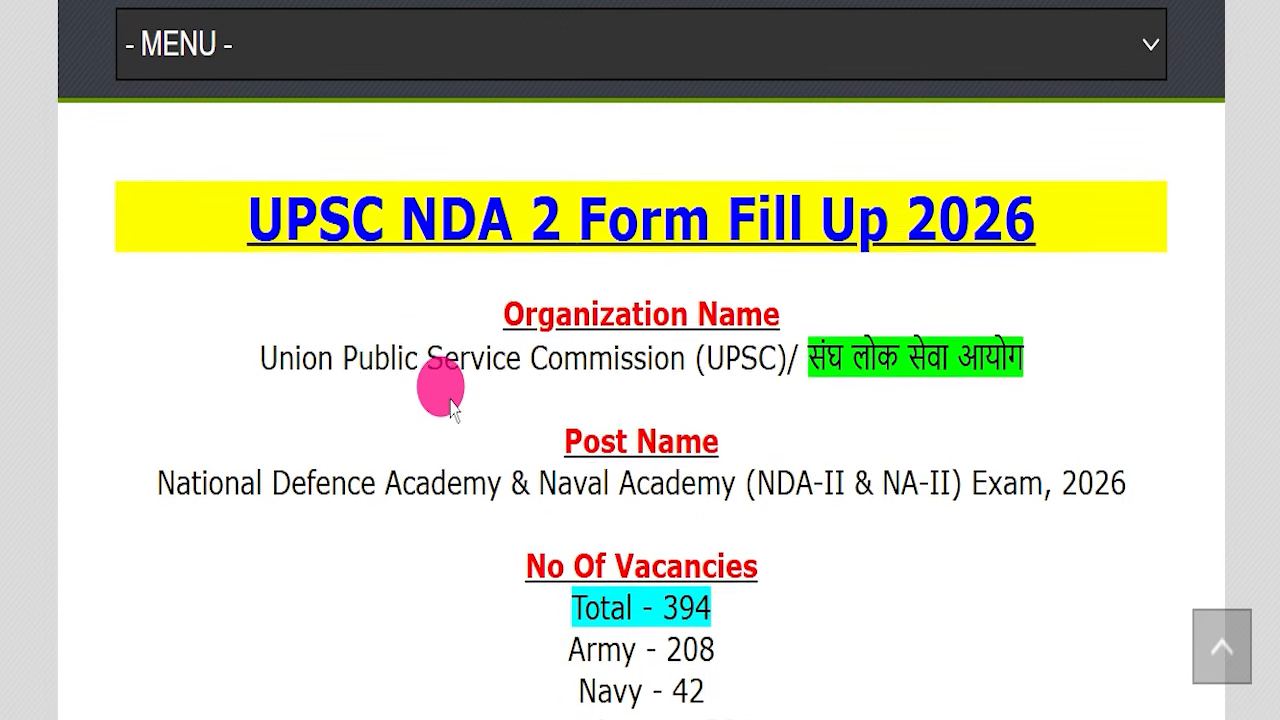
drag(210, 170, 1028, 175)
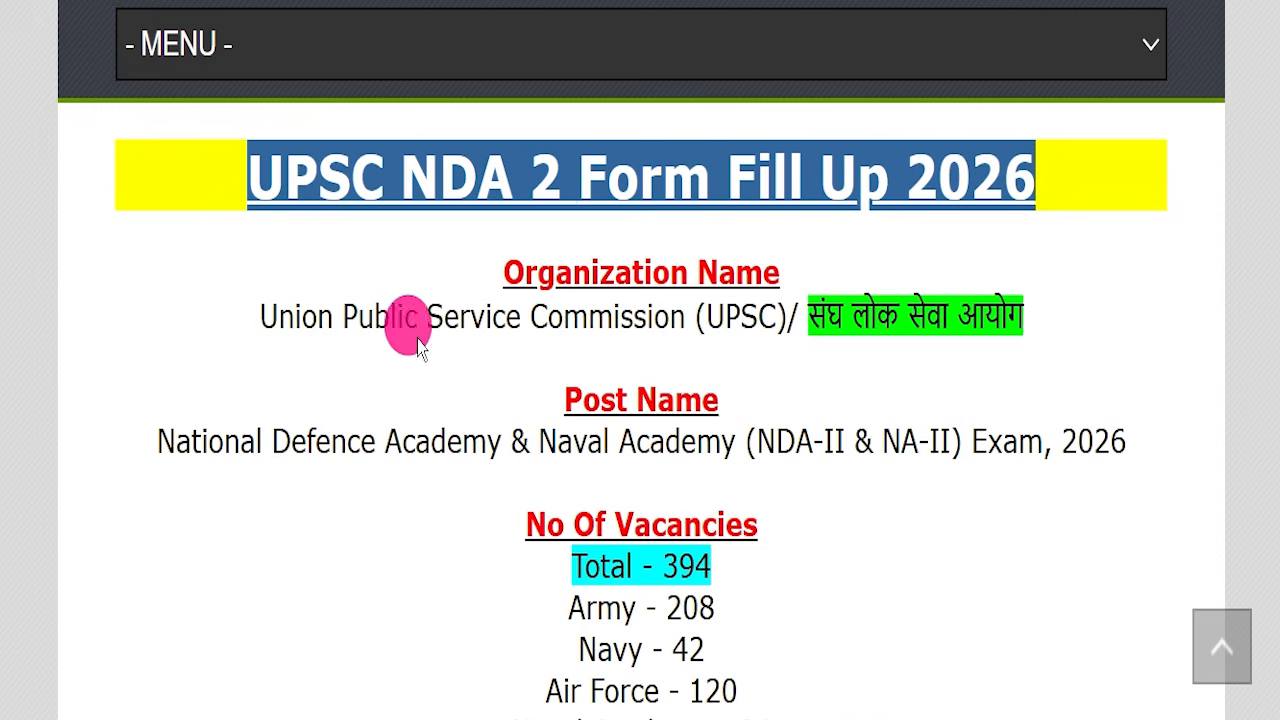
drag(782, 272, 1094, 294)
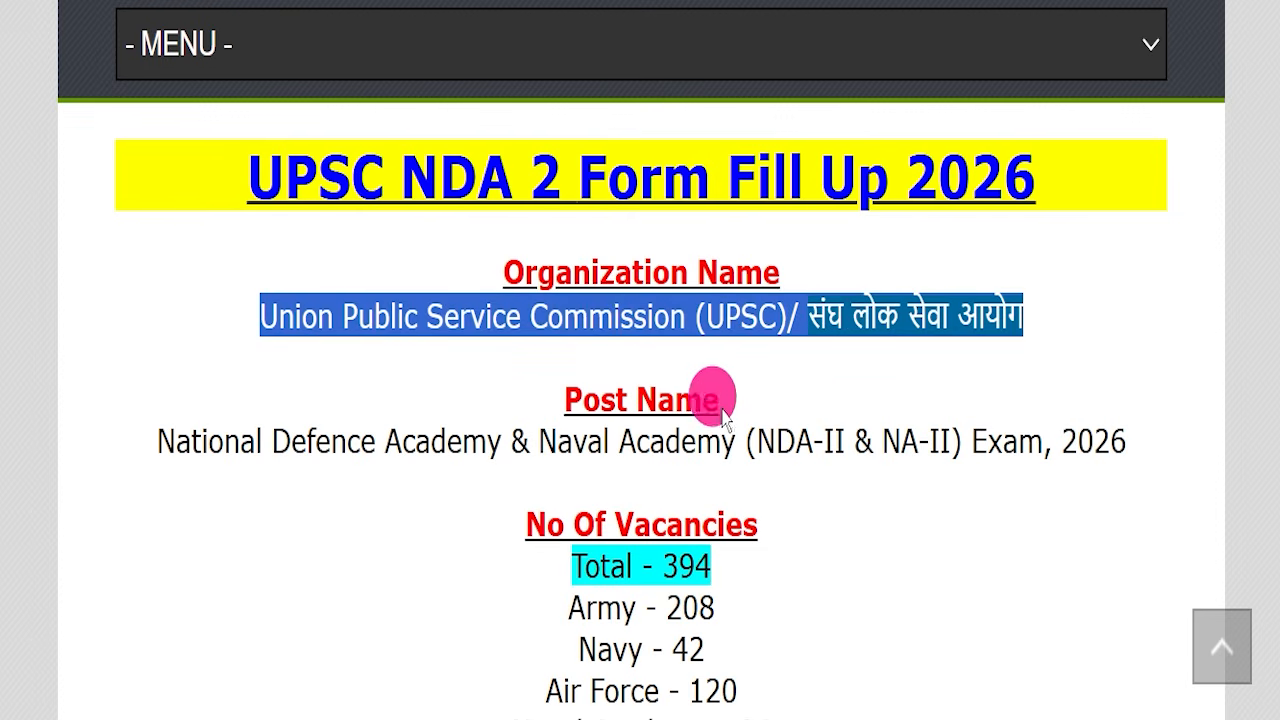
drag(176, 442, 1144, 428)
drag(487, 560, 791, 557)
scroll(791, 557, down, 3)
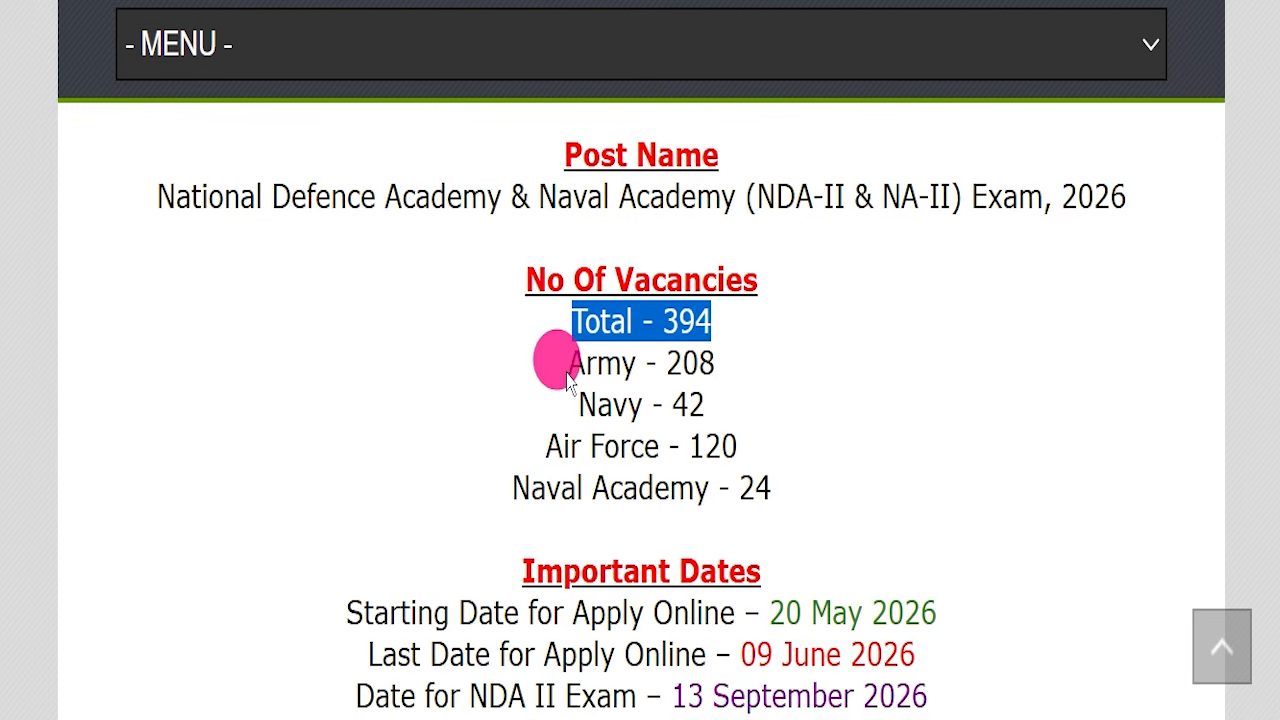
- Highlight the vacancy breakdown by Army, Navy, Air Force and Naval Academy, then the important dates and eligibility lines
drag(570, 372, 840, 350)
click(840, 350)
drag(530, 398, 803, 416)
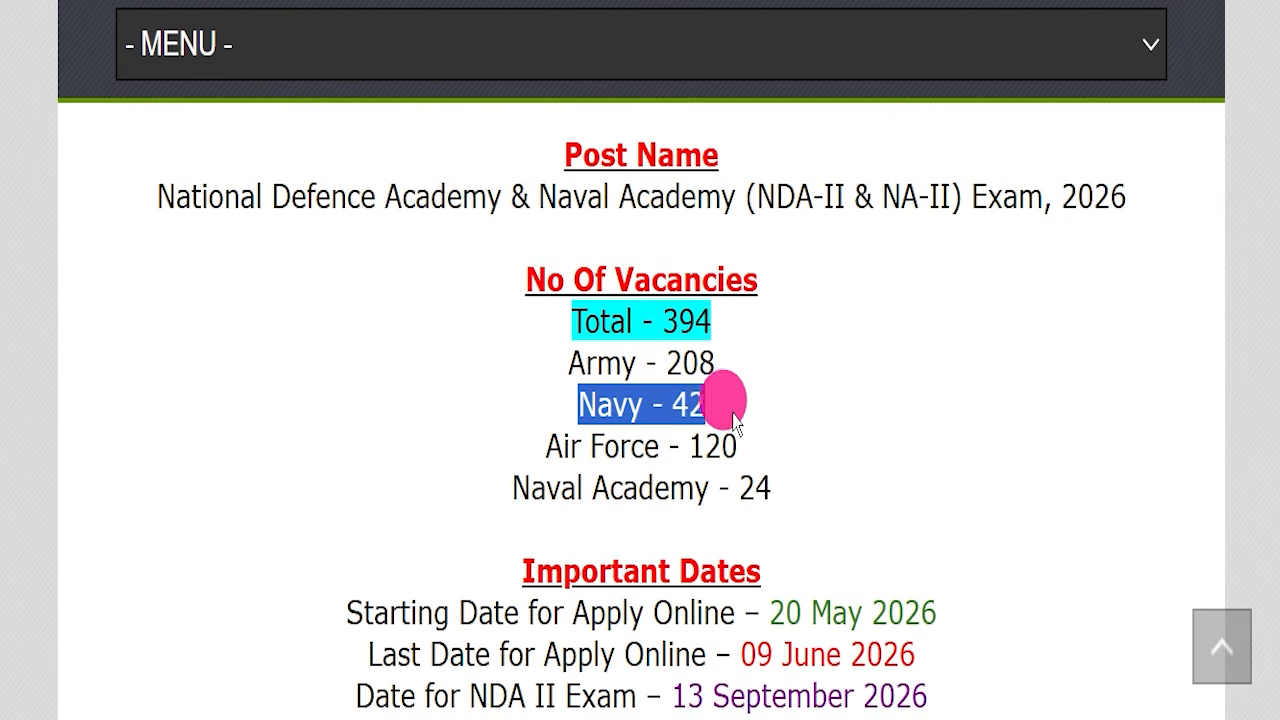
drag(503, 457, 889, 446)
click(472, 510)
drag(470, 510, 871, 491)
scroll(906, 369, down, 3)
drag(343, 409, 730, 418)
click(920, 405)
scroll(760, 400, down, 3)
drag(360, 334, 749, 409)
click(805, 425)
scroll(805, 425, down, 3)
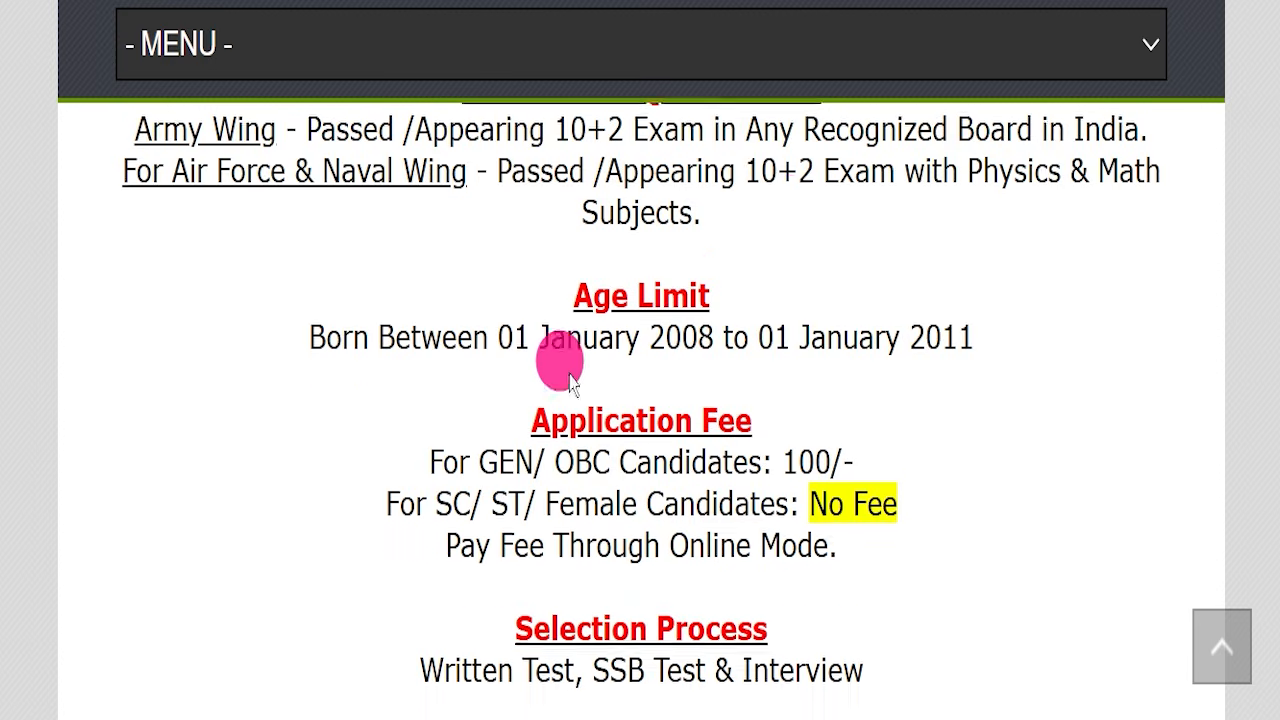
- Highlight the age limit, application fee, selection process, apply mode, job location and official website details
drag(312, 294, 1000, 300)
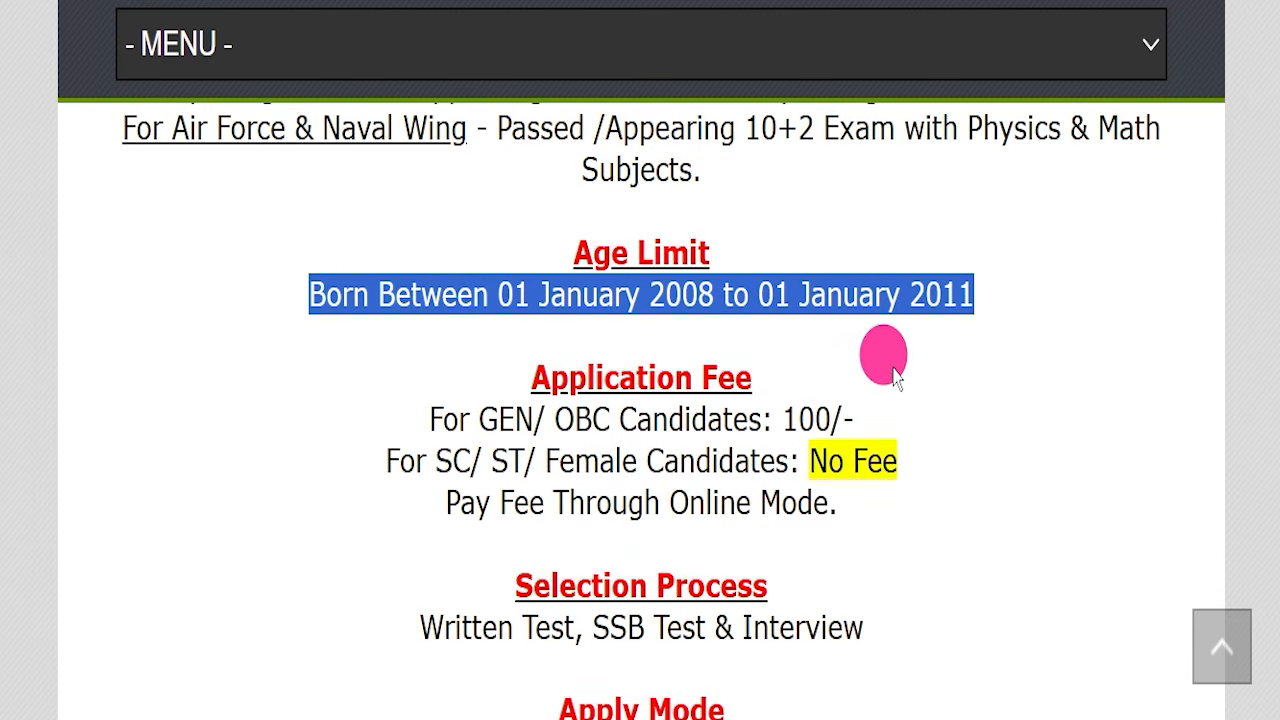
mouse_move(475, 293)
mouse_down()
mouse_move(986, 287)
mouse_move(488, 294)
mouse_up()
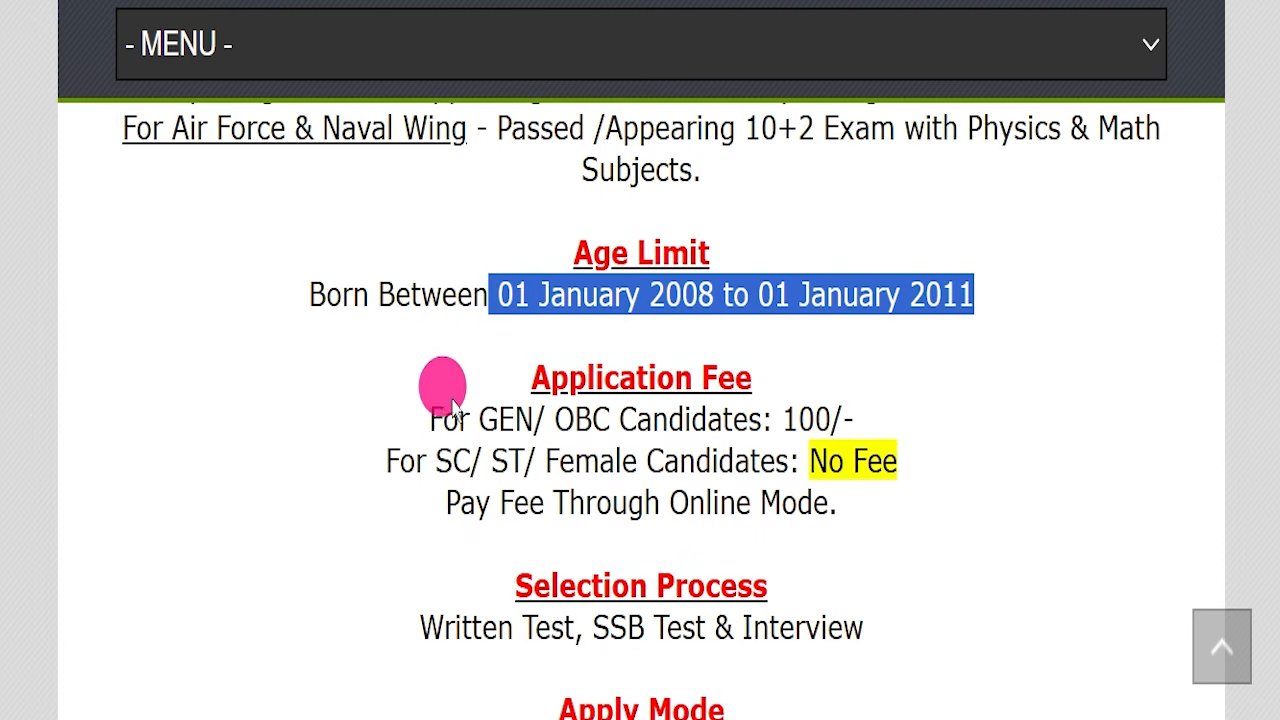
drag(365, 418, 922, 404)
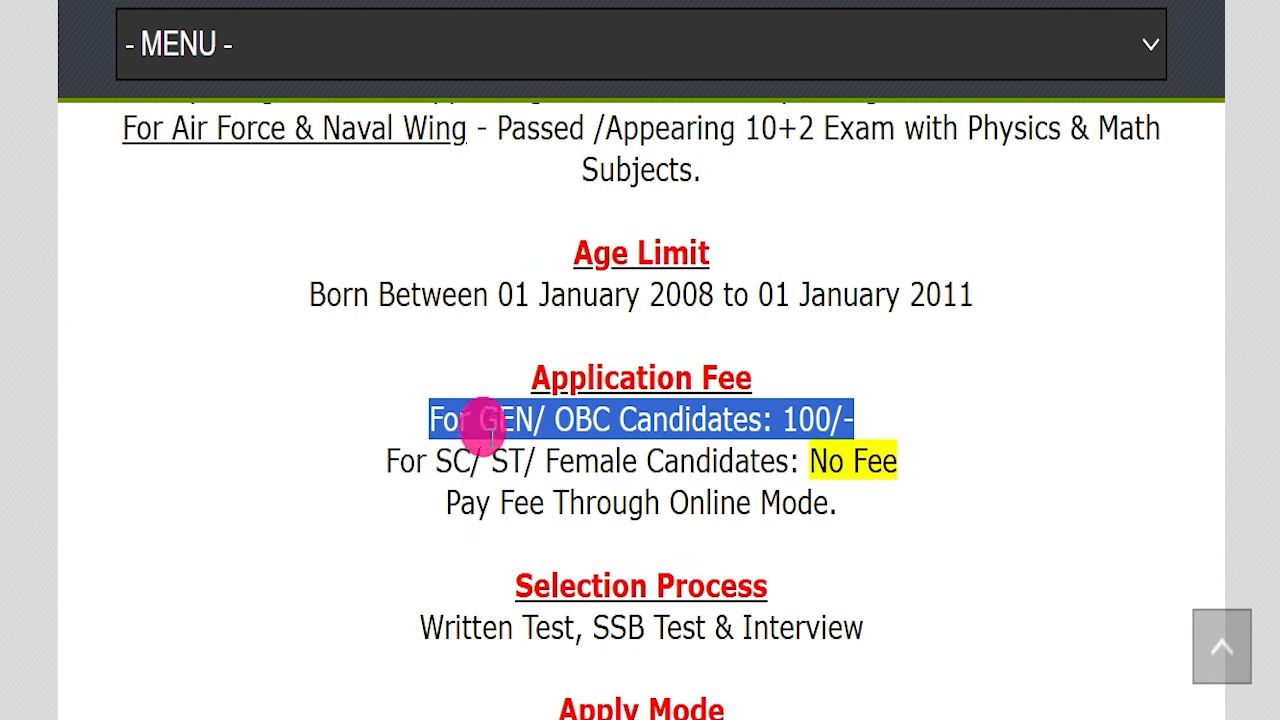
drag(366, 462, 898, 460)
scroll(693, 348, down, 1)
drag(675, 392, 930, 393)
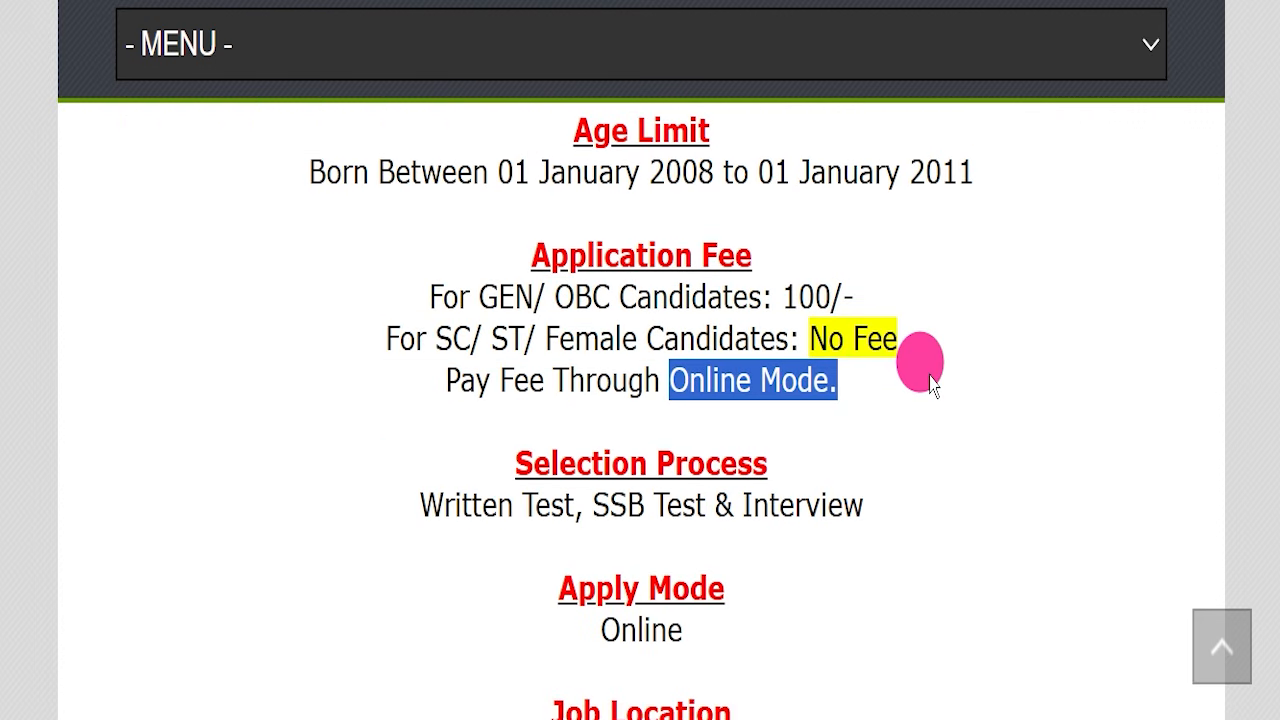
scroll(372, 320, down, 2)
drag(374, 264, 950, 266)
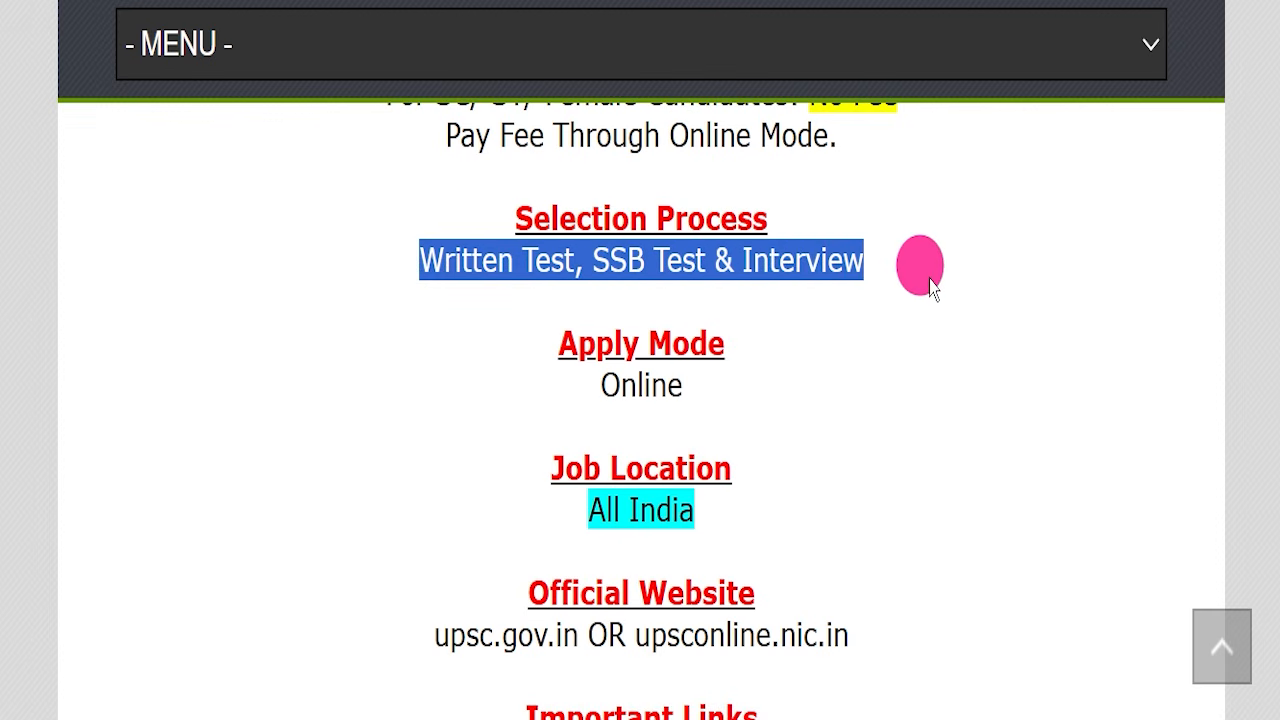
drag(530, 387, 737, 388)
drag(536, 515, 745, 517)
scroll(797, 470, down, 3)
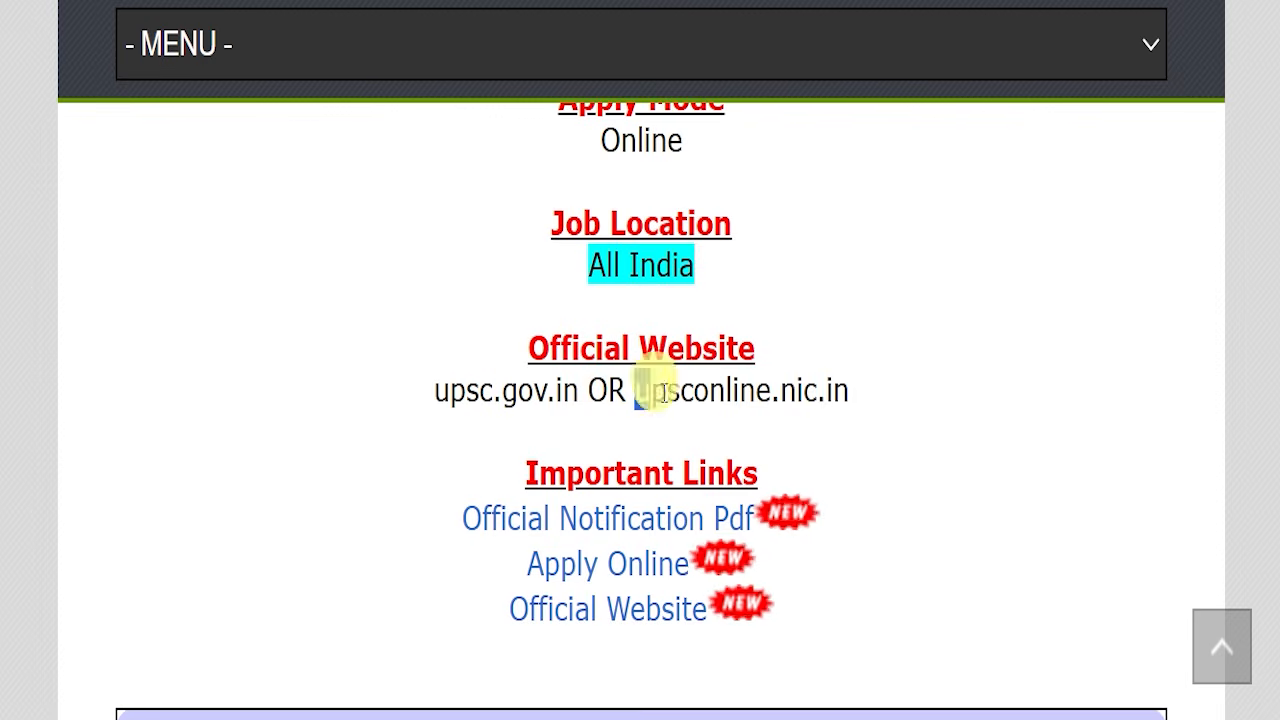
drag(634, 389, 852, 386)
- Scroll to the Important Links section, highlight it, and open the Official Notification Pdf
scroll(880, 405, down, 2)
click(922, 360)
scroll(922, 360, down, 1)
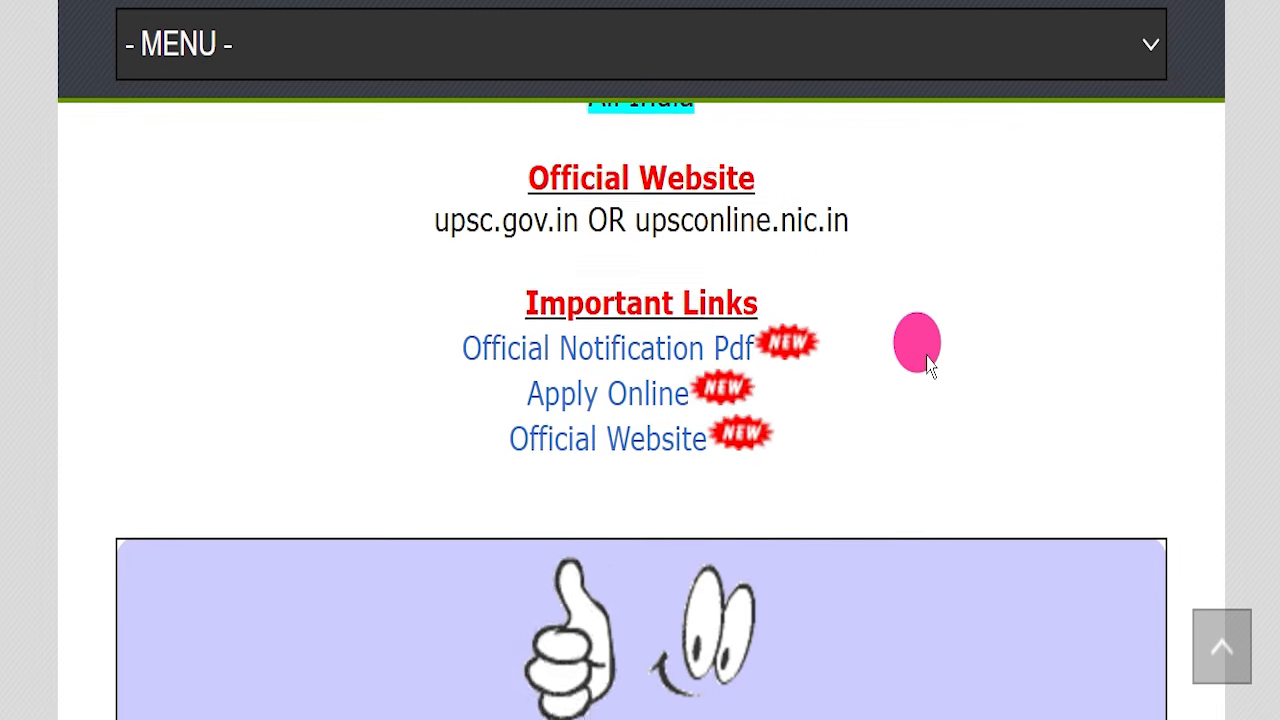
drag(484, 304, 860, 429)
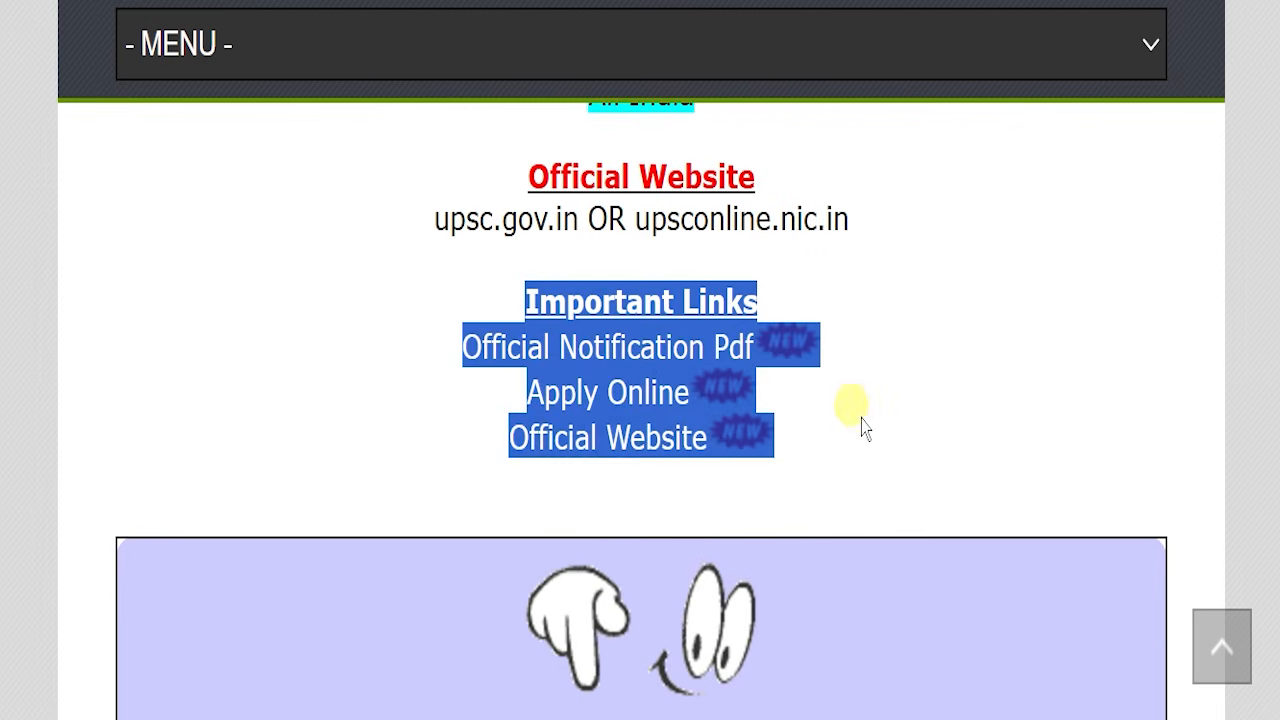
click(437, 377)
drag(404, 355, 737, 300)
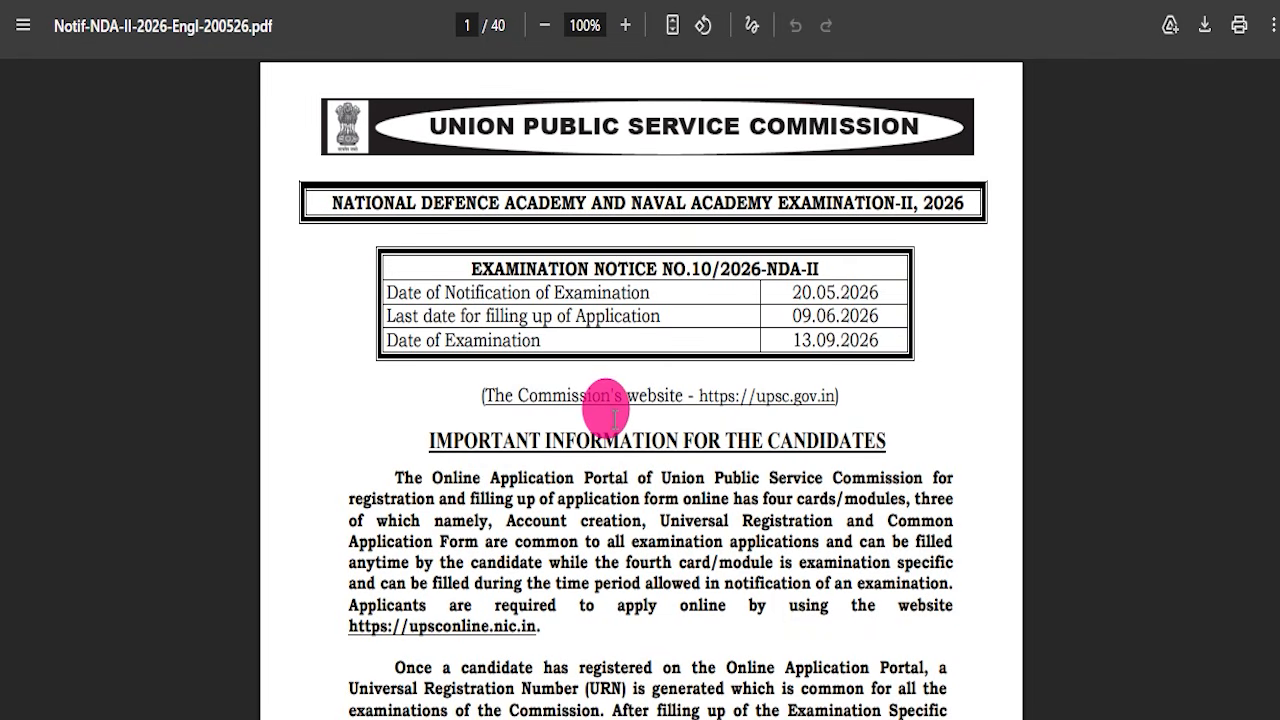
- Read through the NDA-II 2026 notification PDF: key dates, instructions, vacancy table and OMR sheet guidance
drag(395, 292, 828, 342)
scroll(808, 372, down, 1)
scroll(808, 372, down, 15)
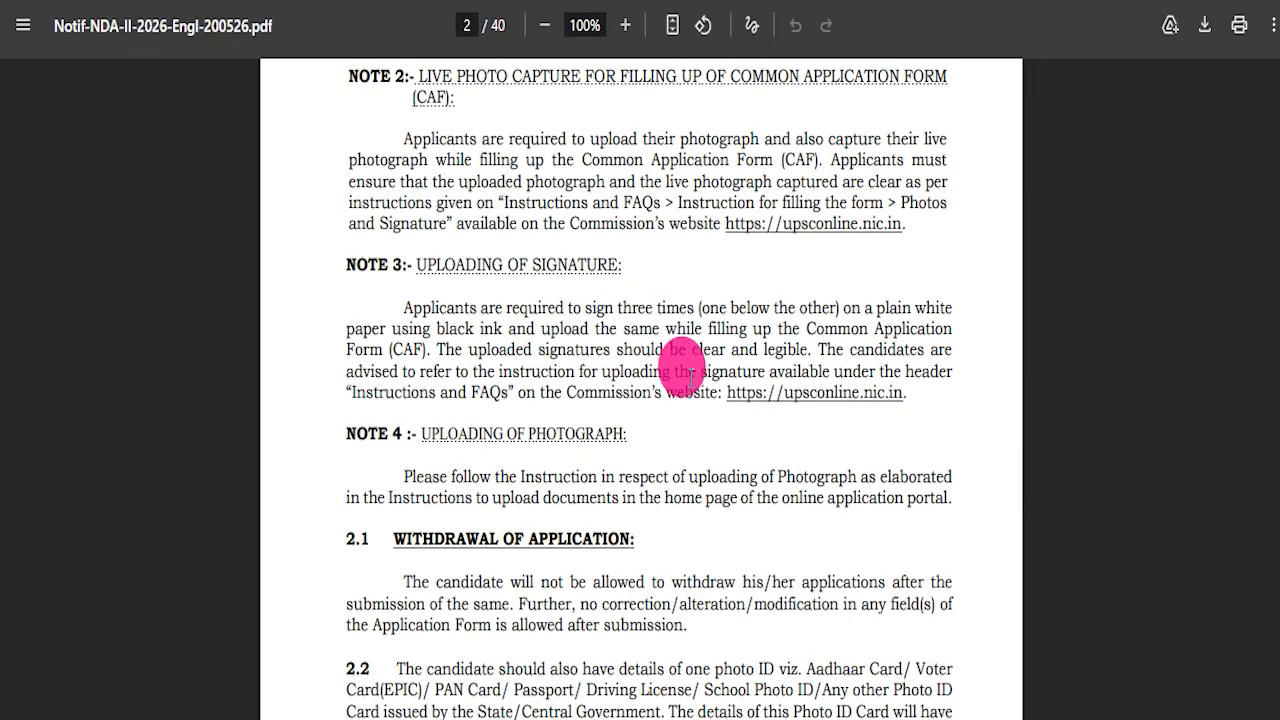
scroll(690, 375, down, 7)
scroll(690, 378, down, 16)
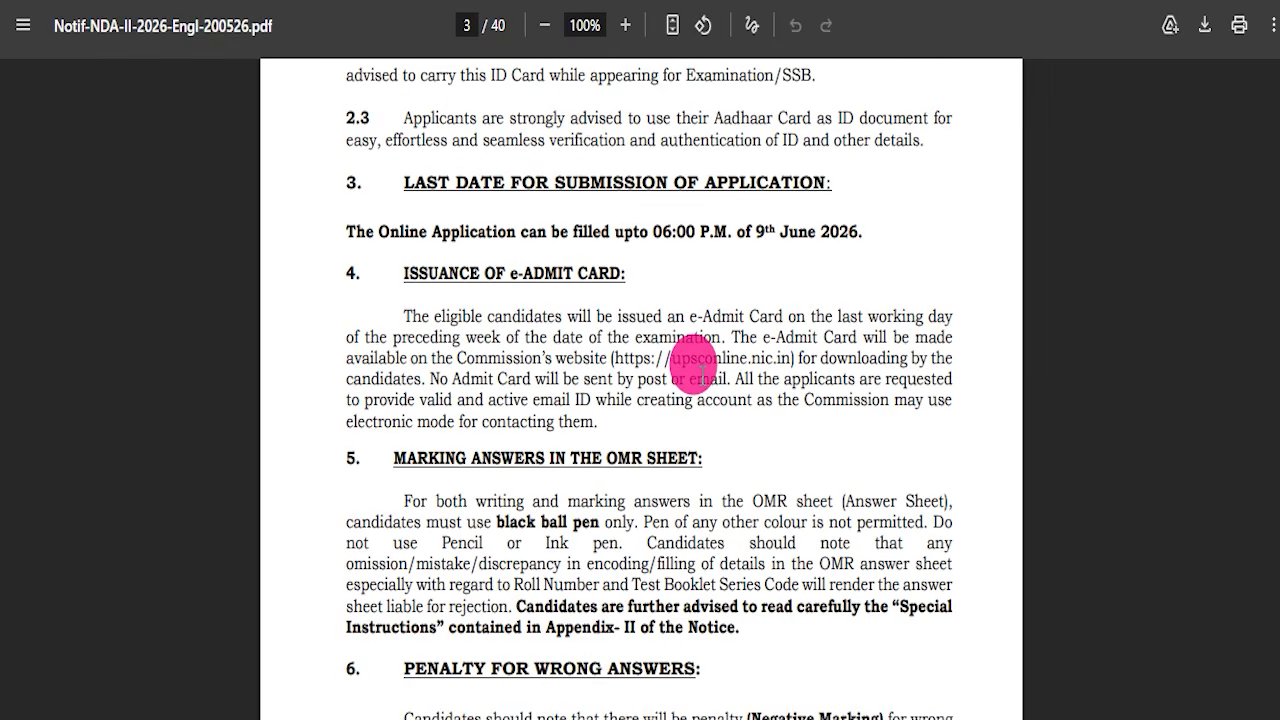
scroll(700, 372, down, 20)
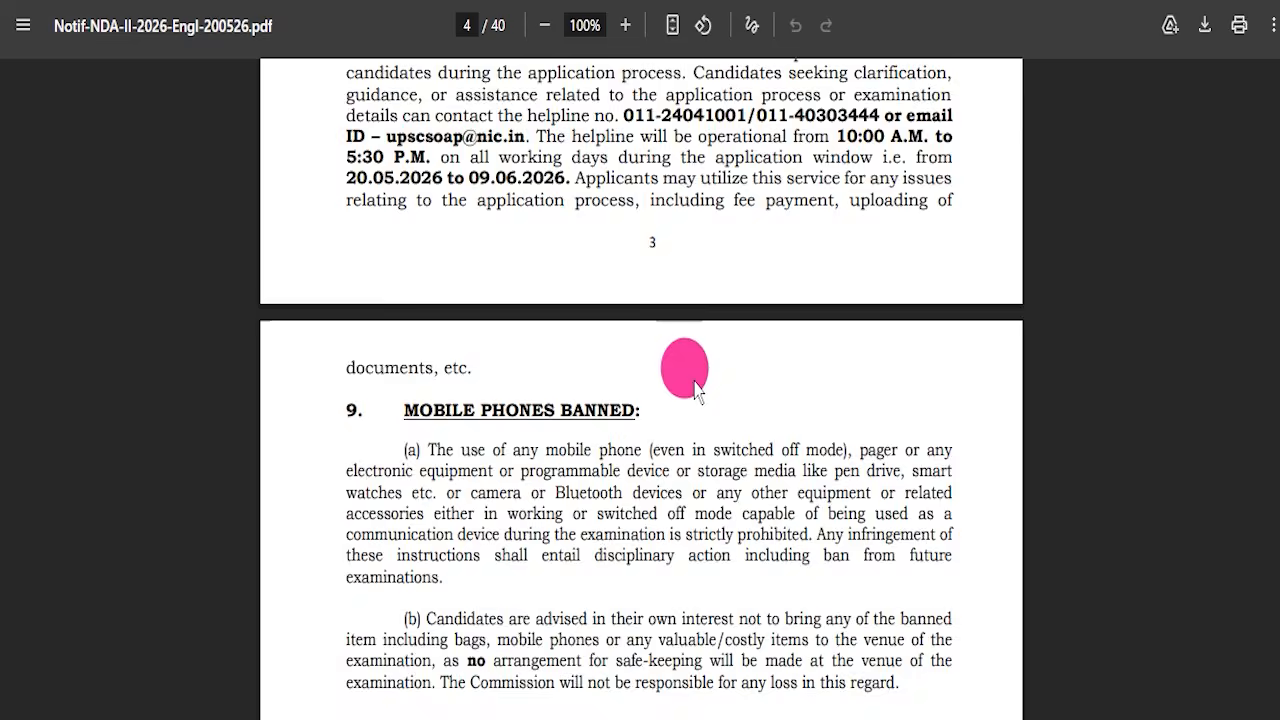
scroll(676, 420, down, 13)
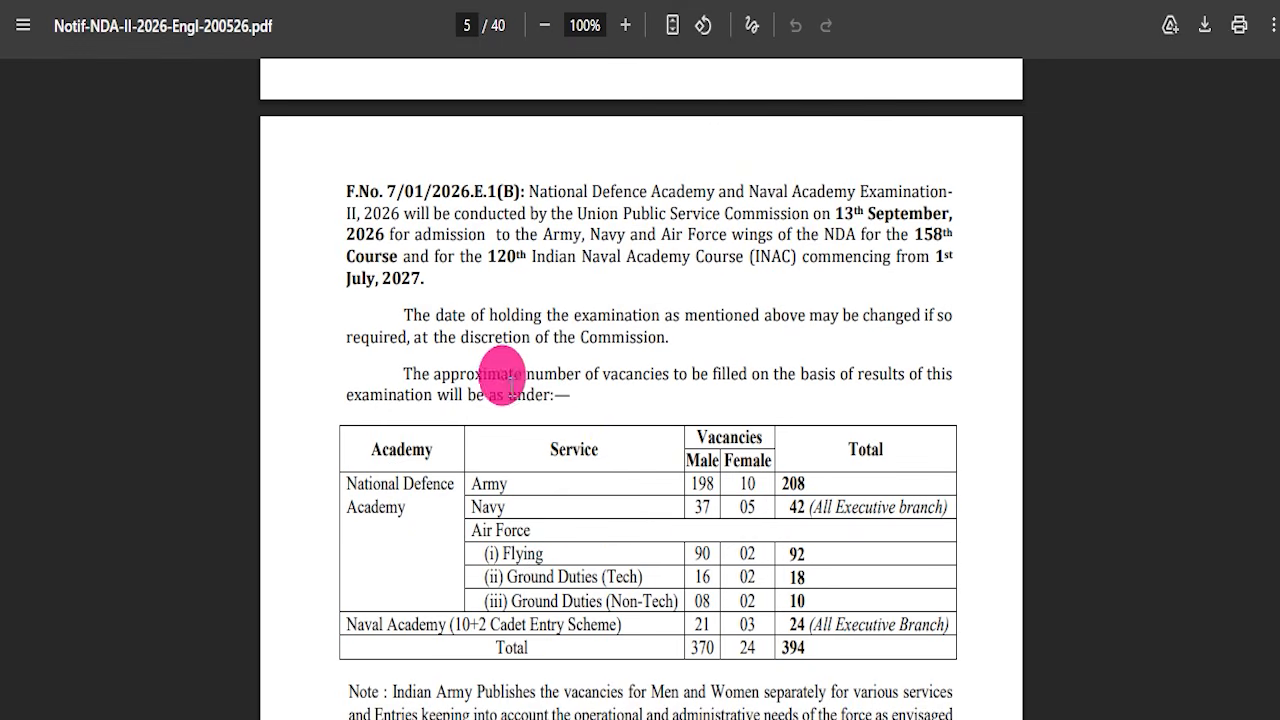
scroll(713, 498, down, 1)
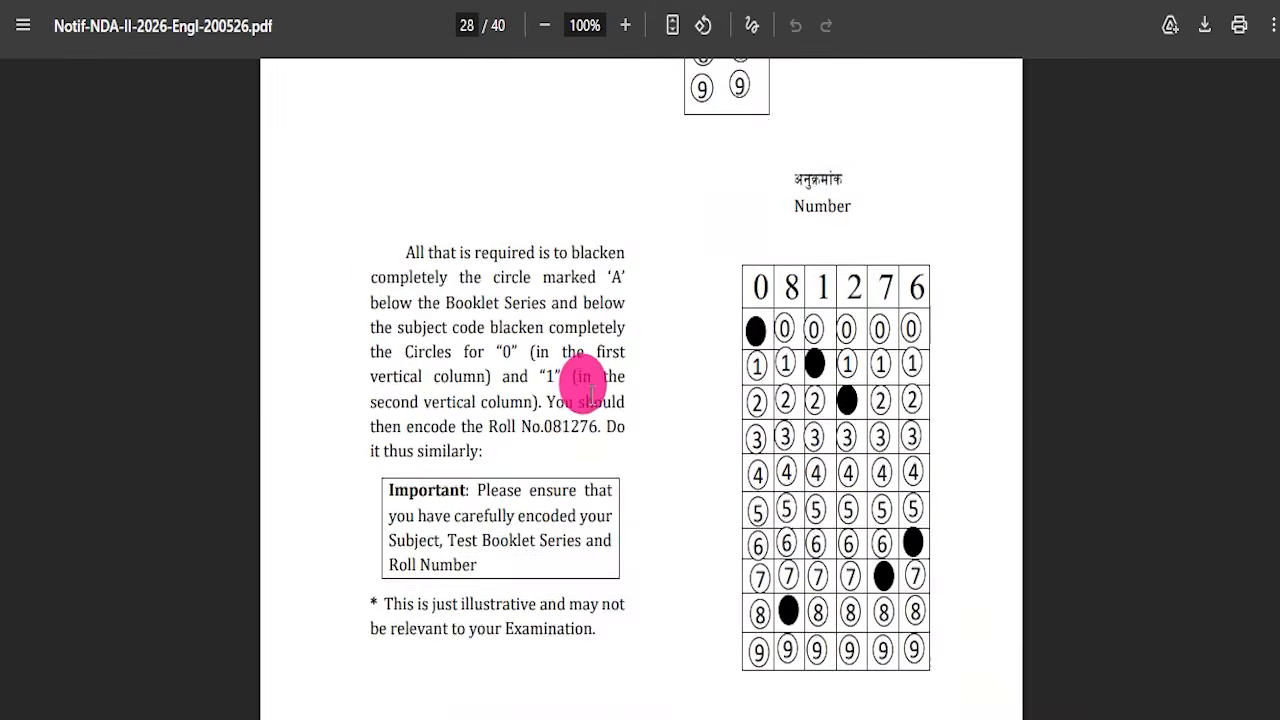
- Leave the notification PDF and highlight the Apply Online link under Important Links
scroll(624, 435, down, 20)
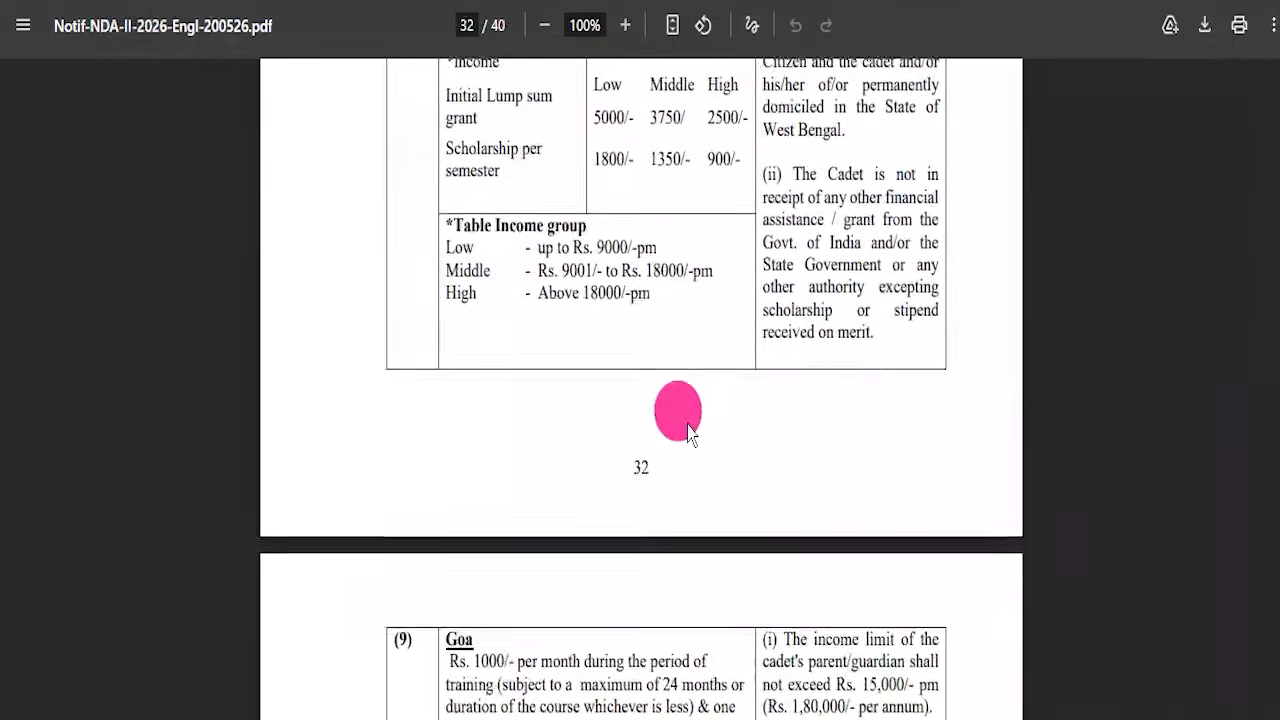
drag(1274, 578, 1276, 58)
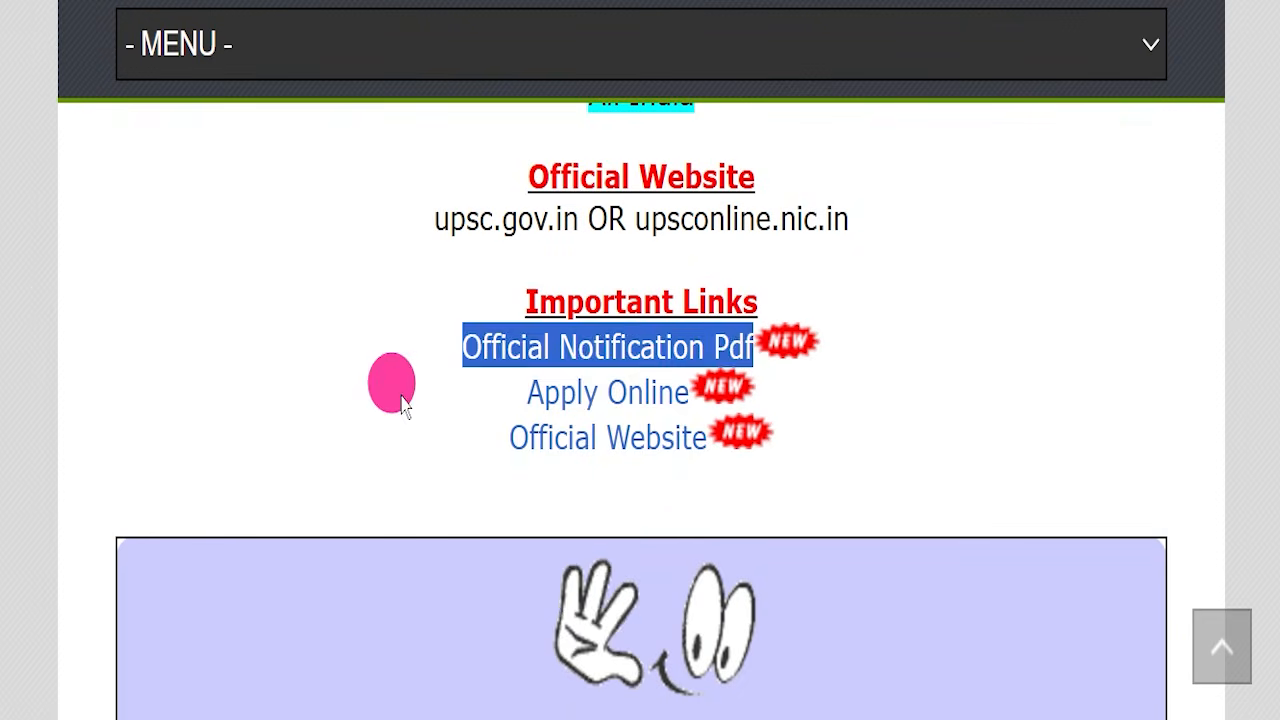
drag(527, 392, 680, 392)
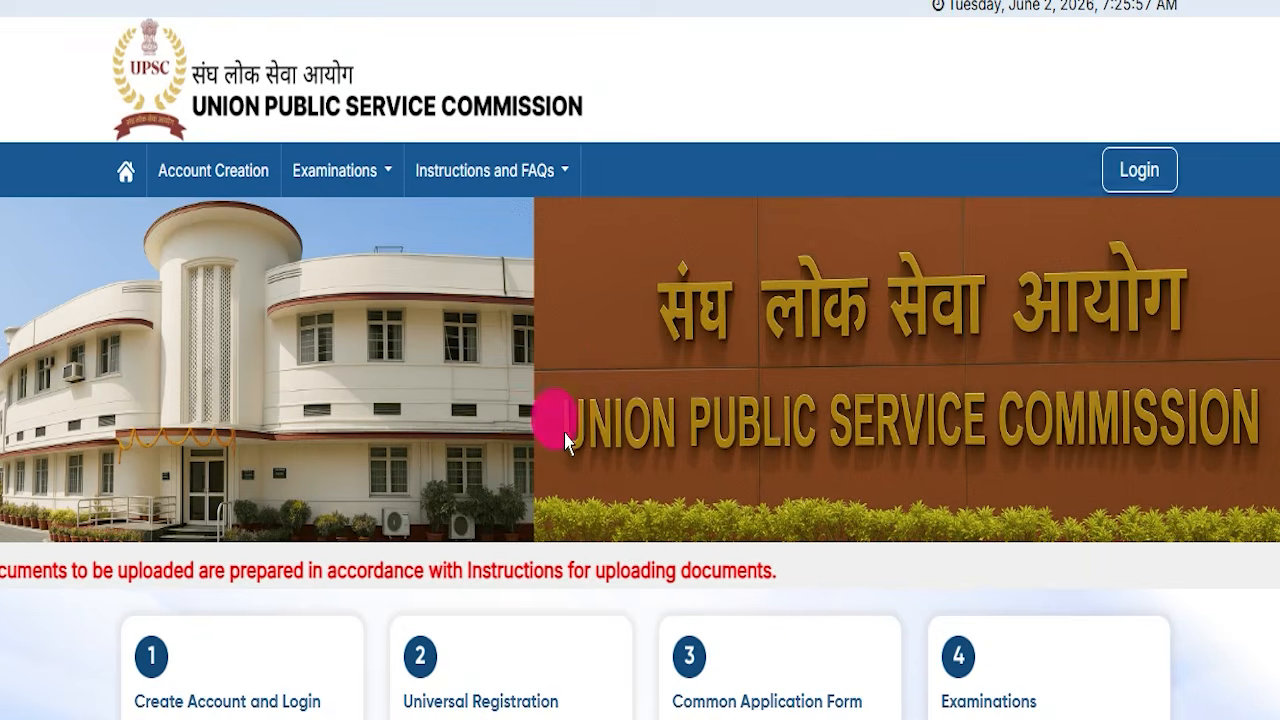
scroll(560, 400, down, 3)
scroll(551, 343, up, 3)
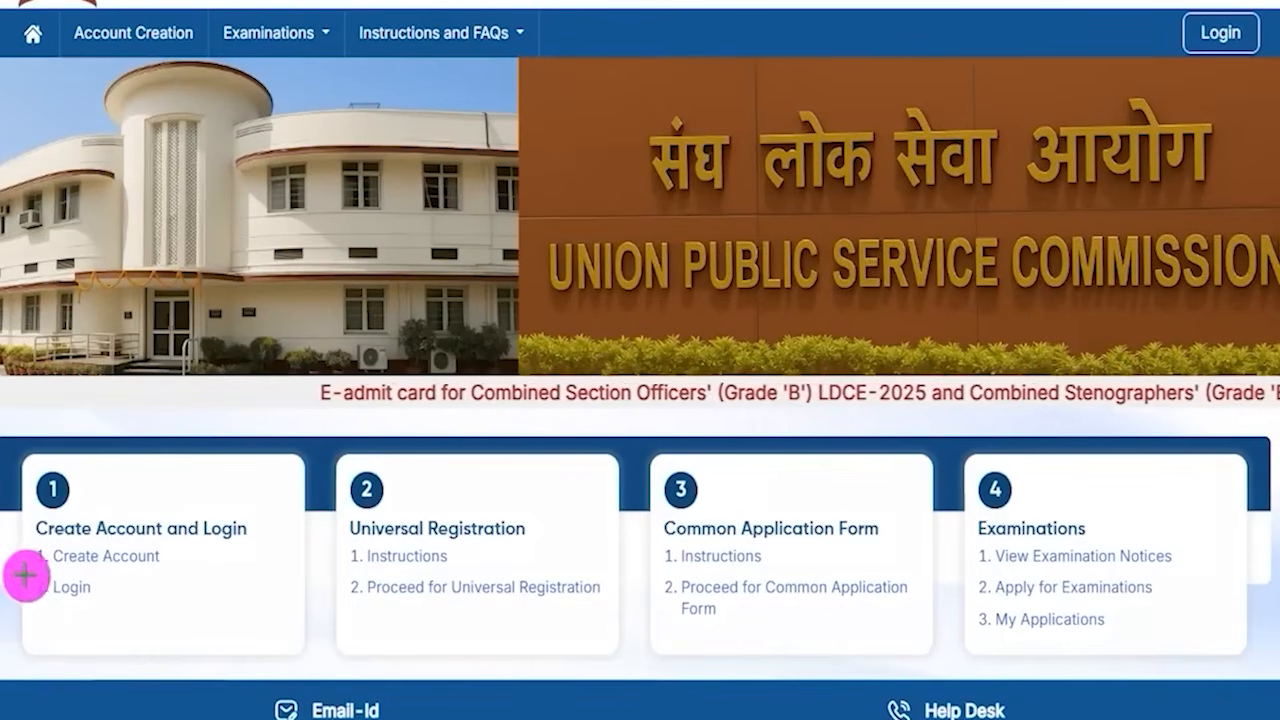
- Open the portal's Login page and point out the Mobile & OTP fields: mobile number, CAPTCHA and Send OTP
mouse_move(10, 572)
mouse_down()
mouse_move(110, 590)
mouse_move(123, 613)
mouse_up()
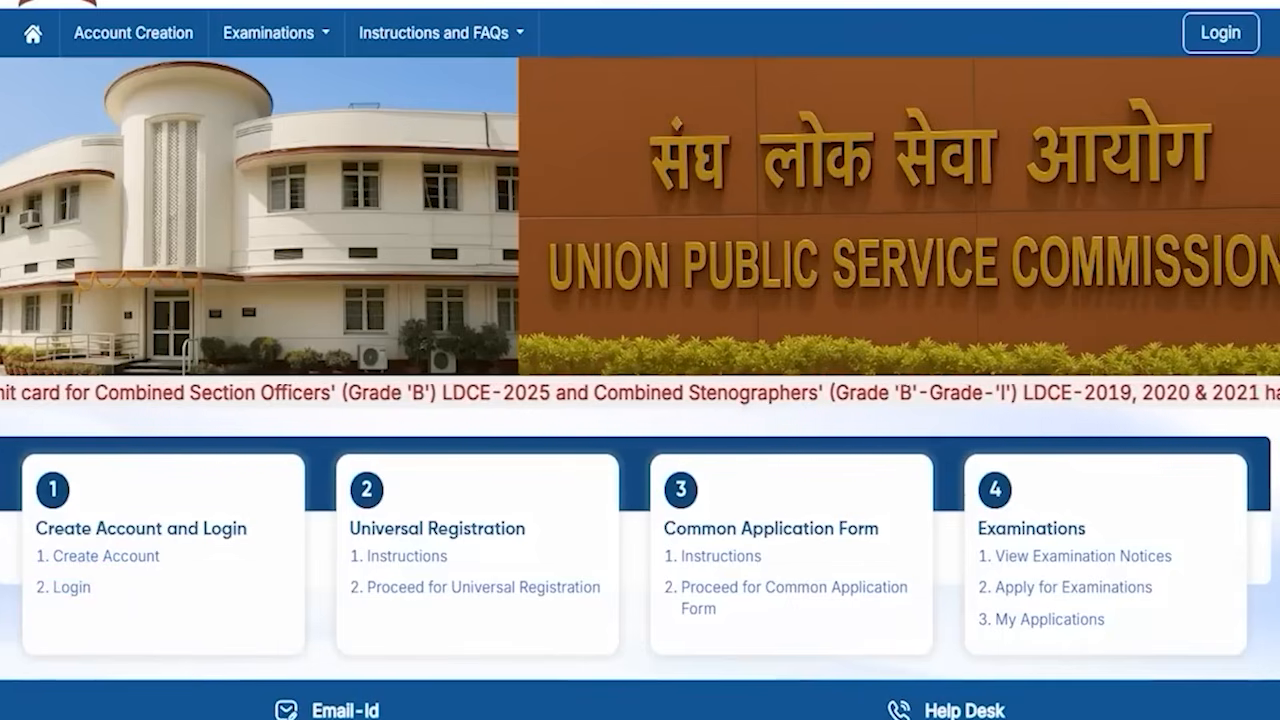
click(74, 590)
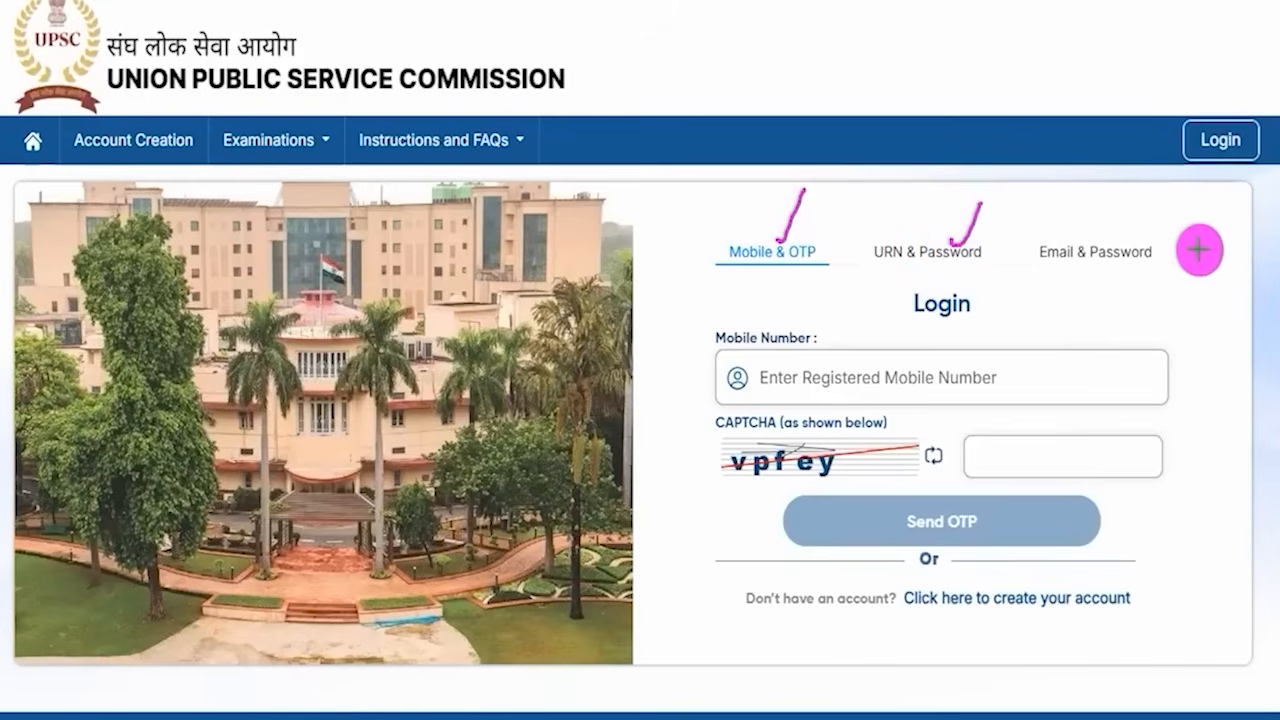
drag(1163, 254, 1208, 212)
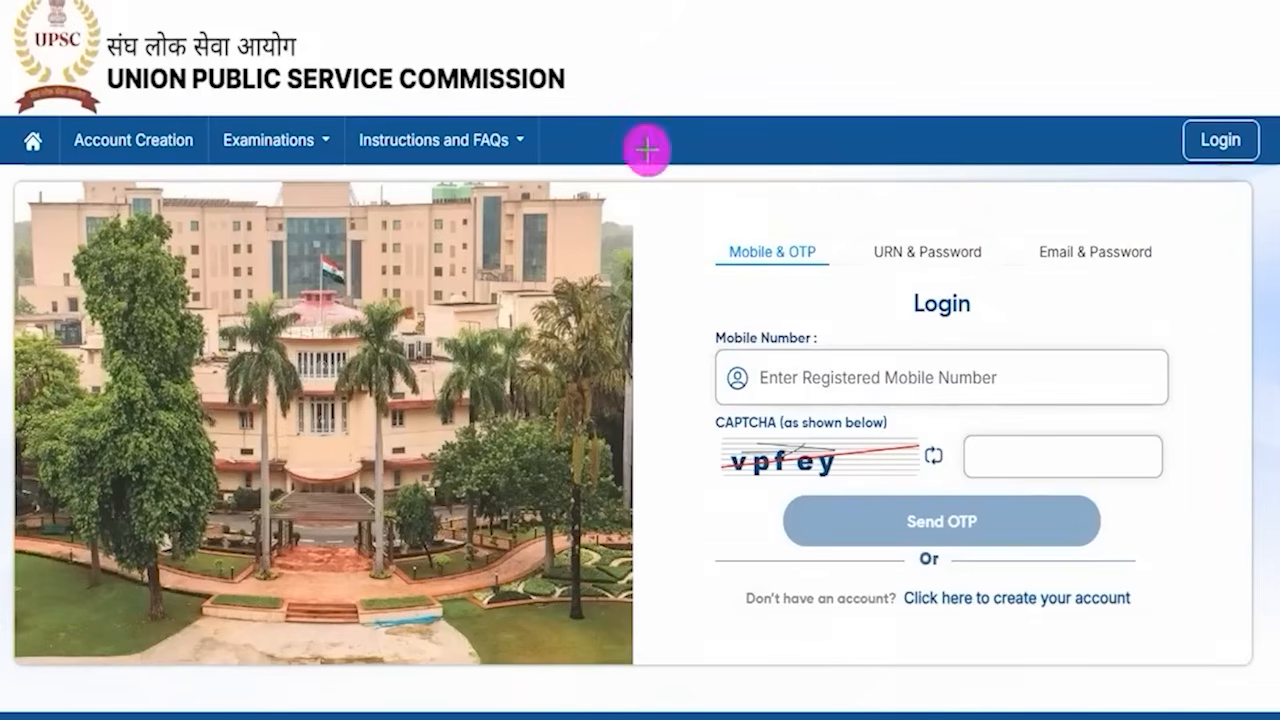
drag(903, 376, 936, 333)
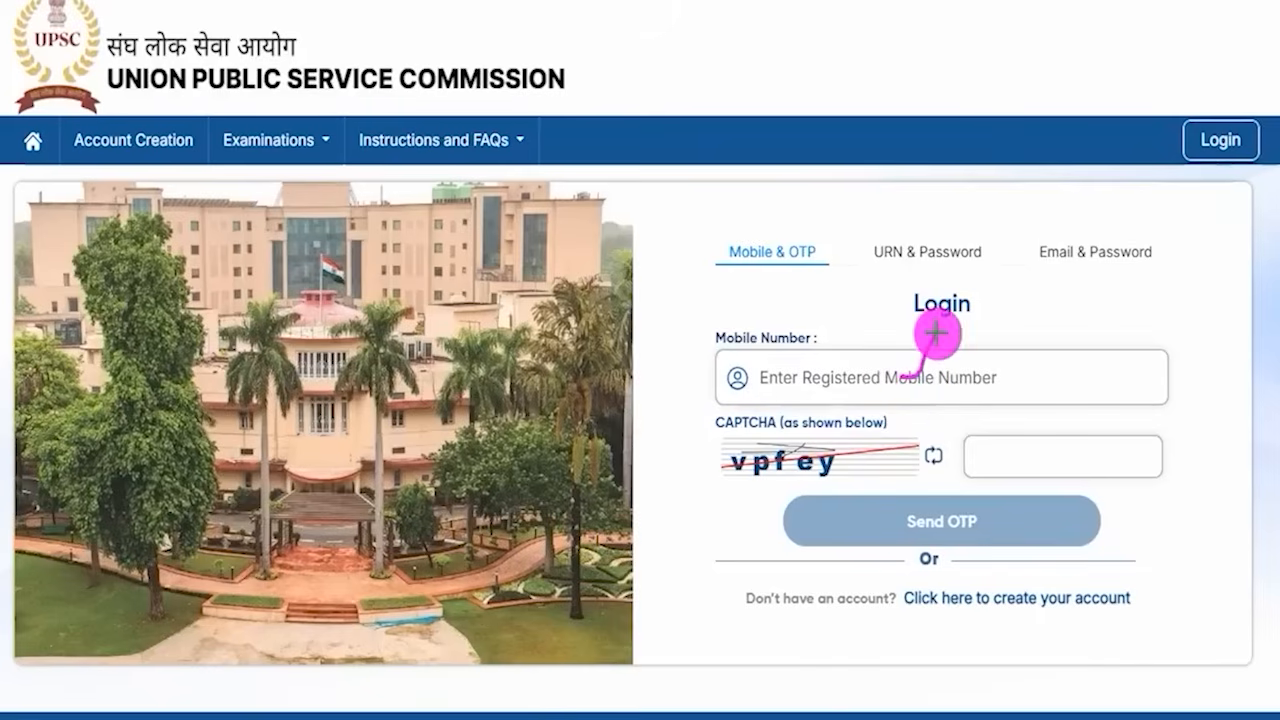
drag(760, 484, 830, 489)
drag(1048, 447, 1094, 402)
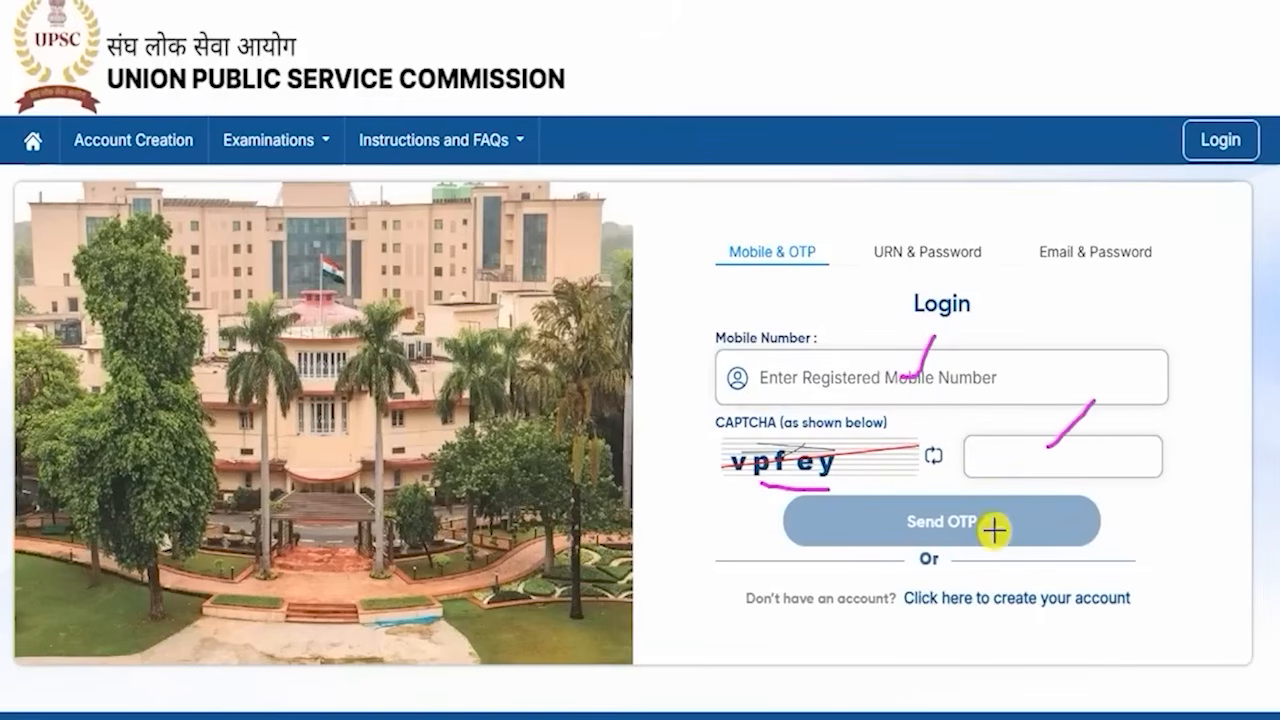
drag(988, 530, 1020, 496)
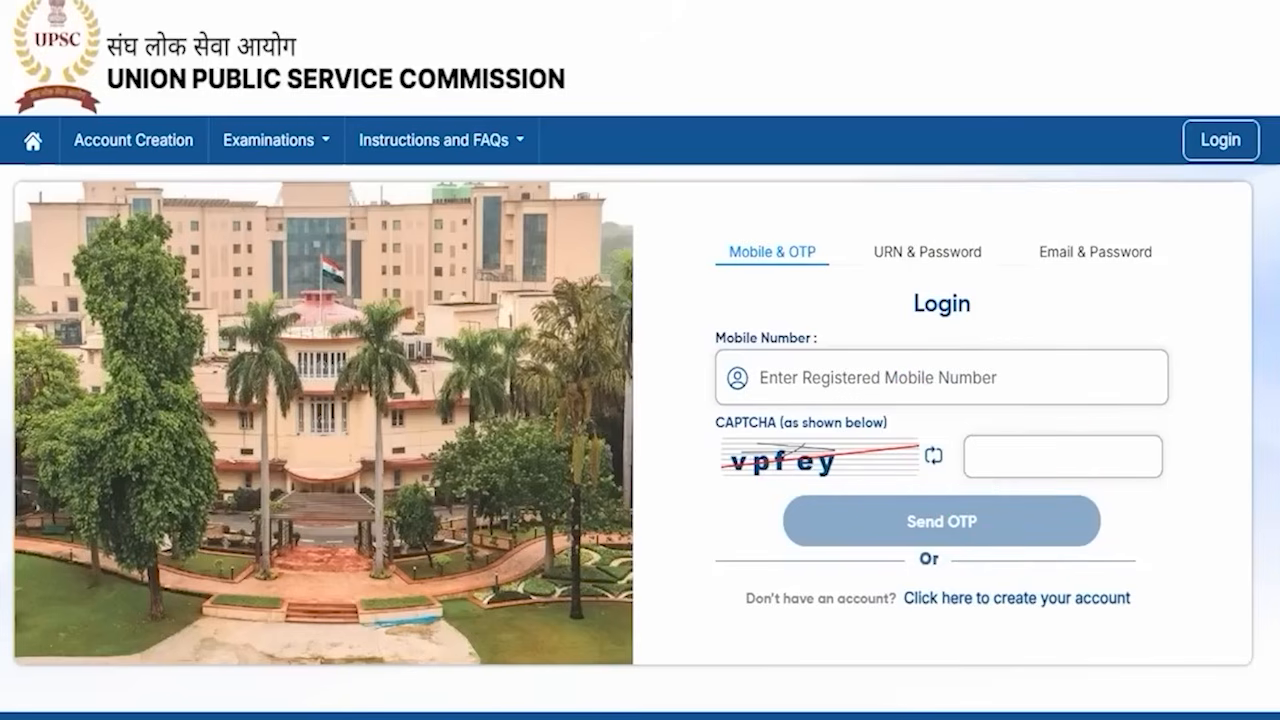
- Switch to URN & Password login and point out the registration number, password and CAPTCHA fields
click(917, 259)
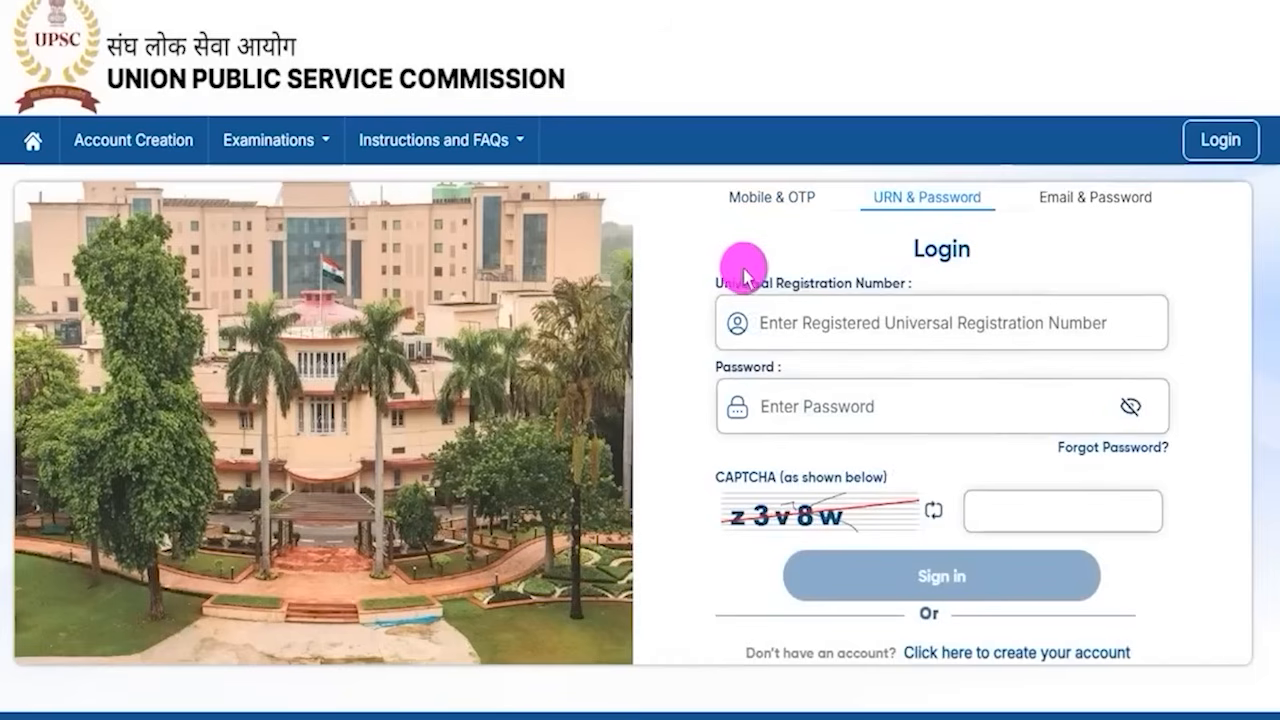
drag(742, 286, 874, 286)
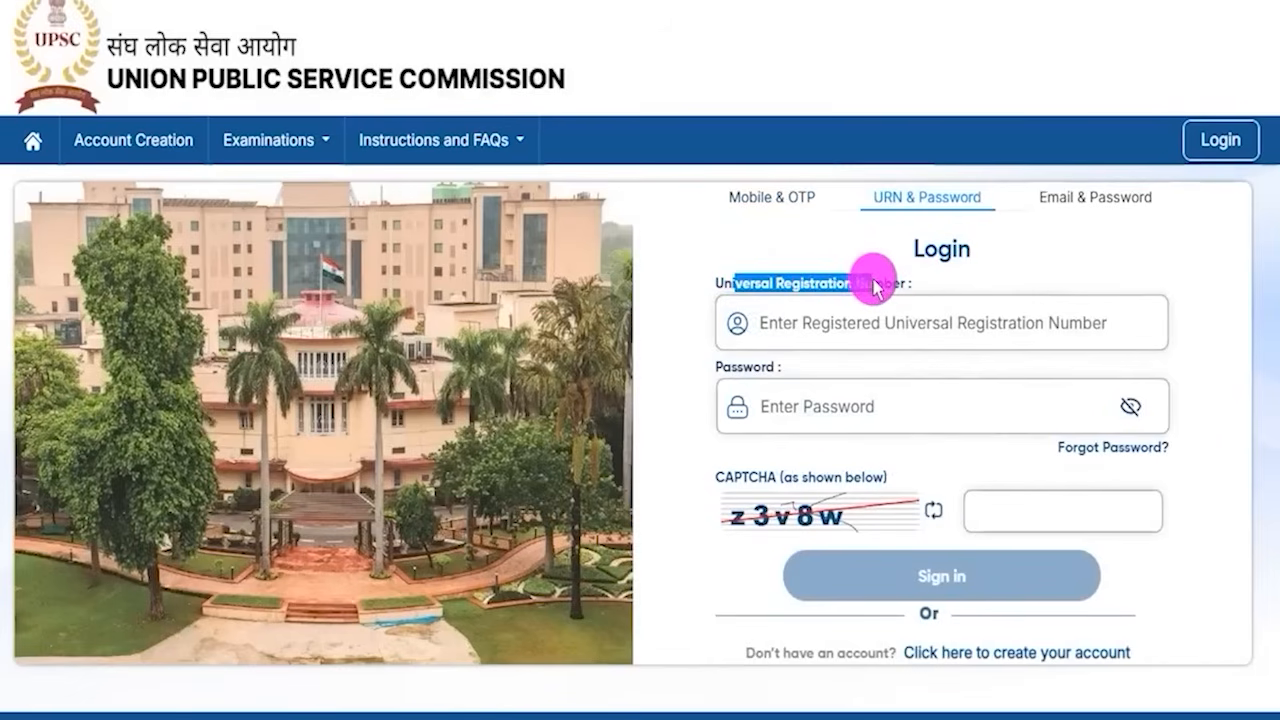
click(830, 325)
click(778, 402)
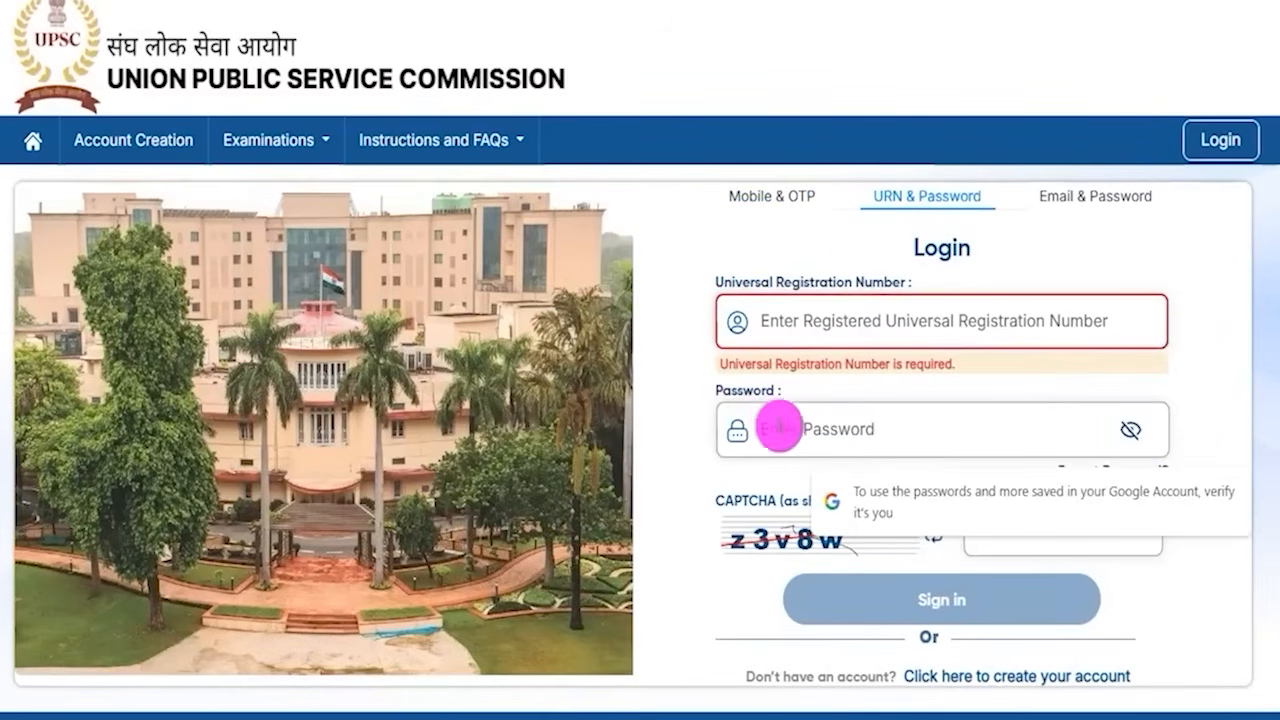
click(754, 496)
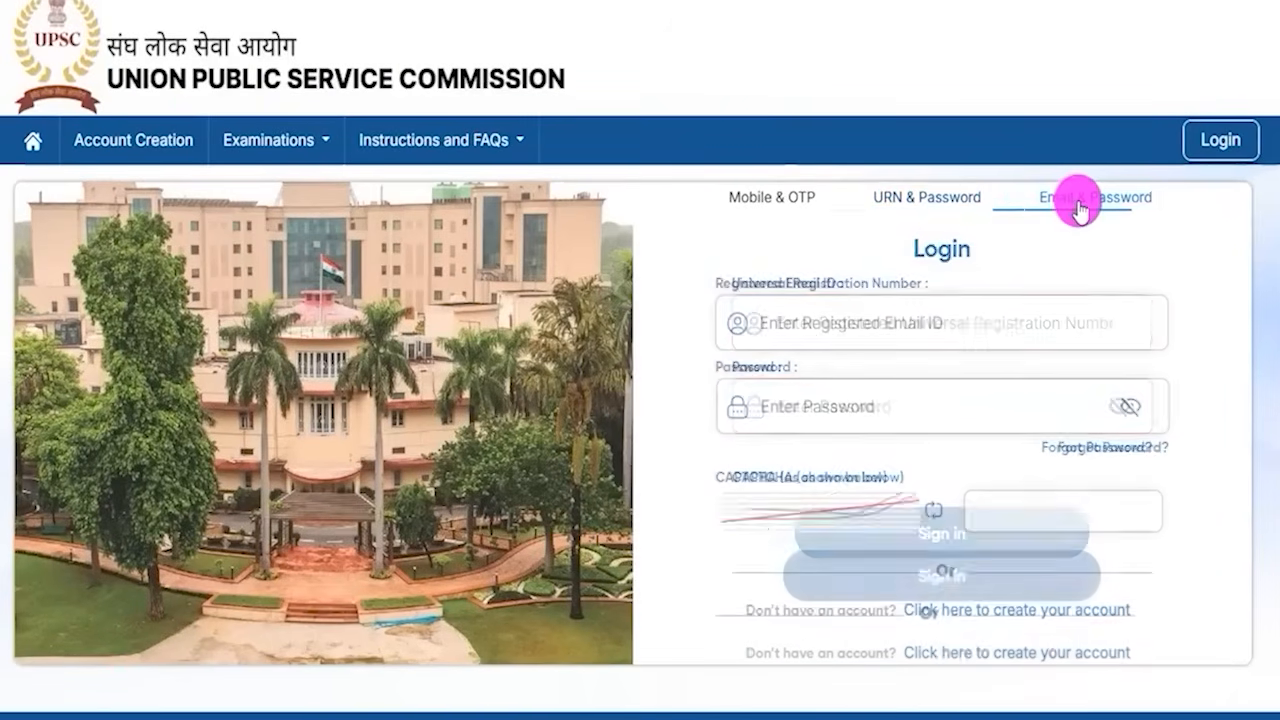
- Switch to Email & Password login and point out the email, password and CAPTCHA fields and Sign in
click(1078, 204)
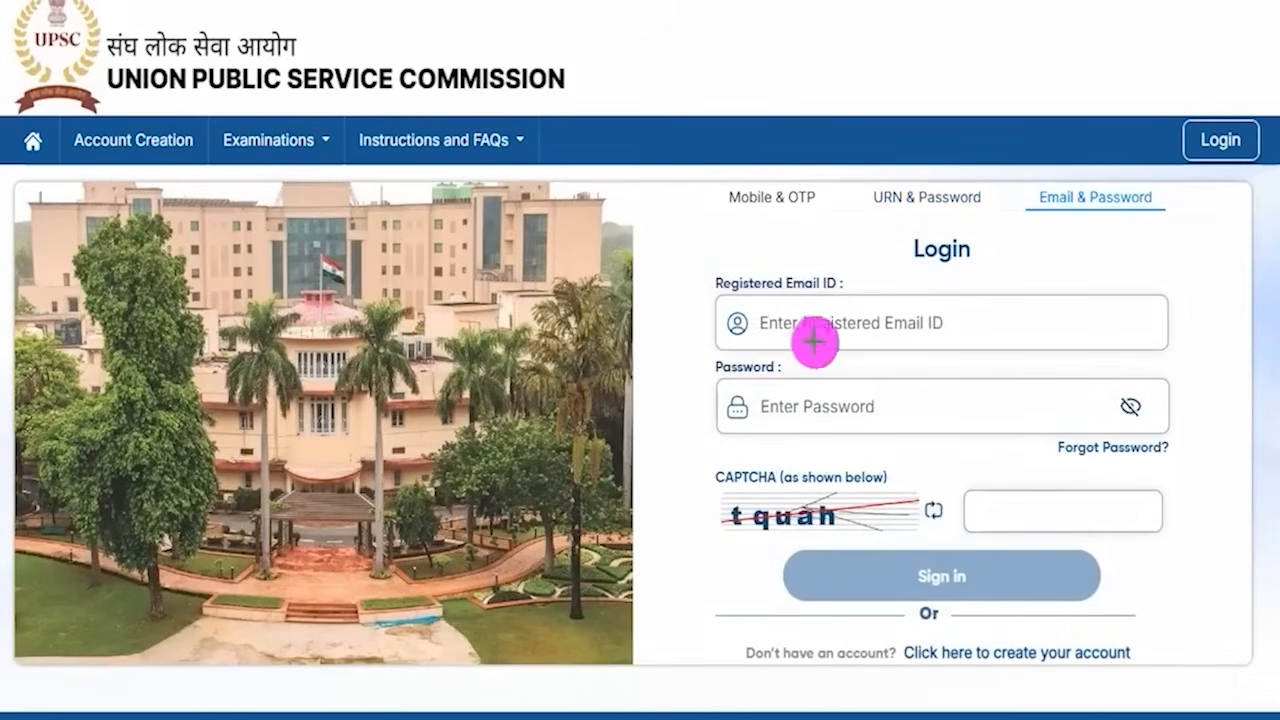
drag(884, 327, 909, 295)
drag(855, 404, 887, 353)
drag(868, 515, 906, 460)
drag(1046, 515, 1094, 460)
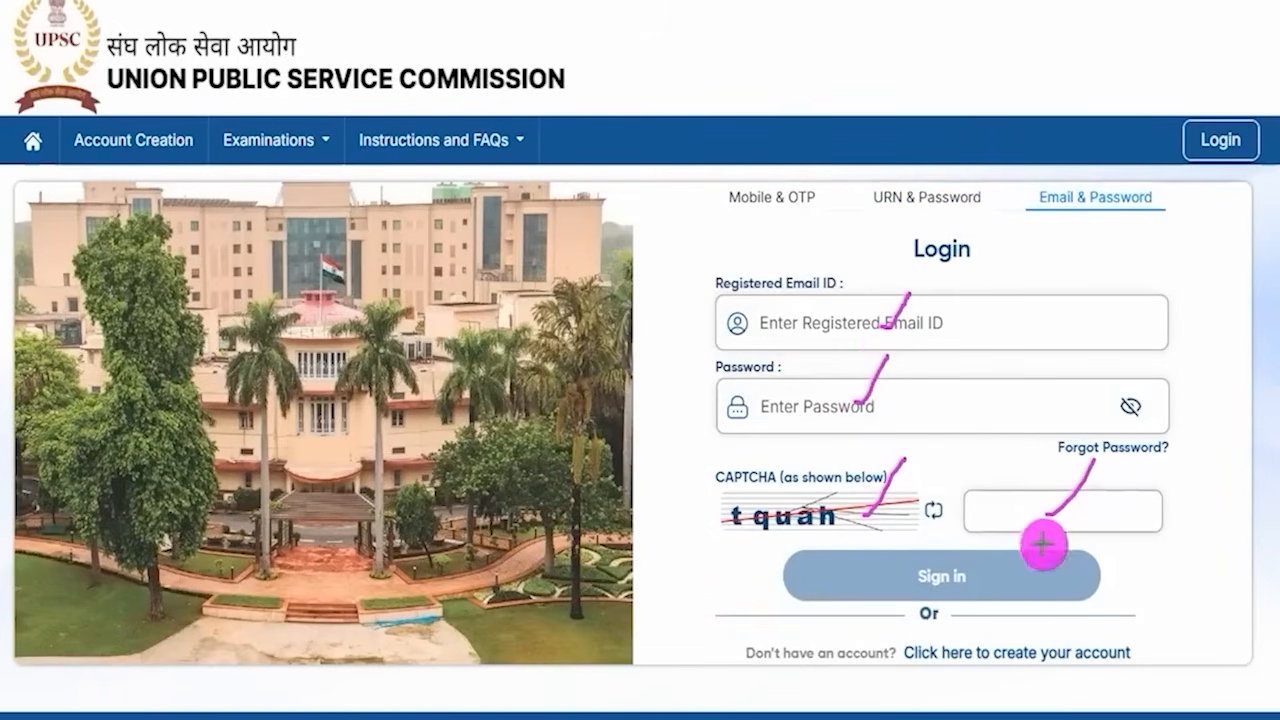
drag(1260, 420, 1048, 568)
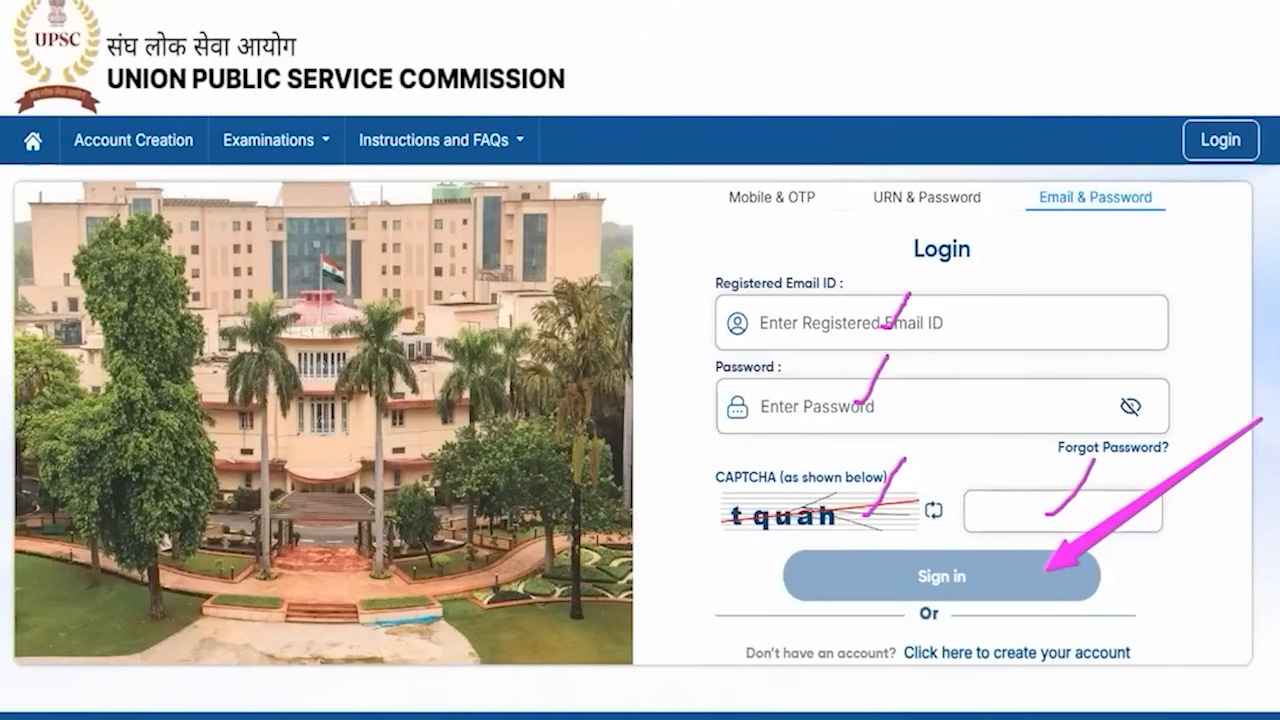
key(ctrl+z)
key(ctrl+z)
key(ctrl+z)
key(ctrl+z)
key(ctrl+z)
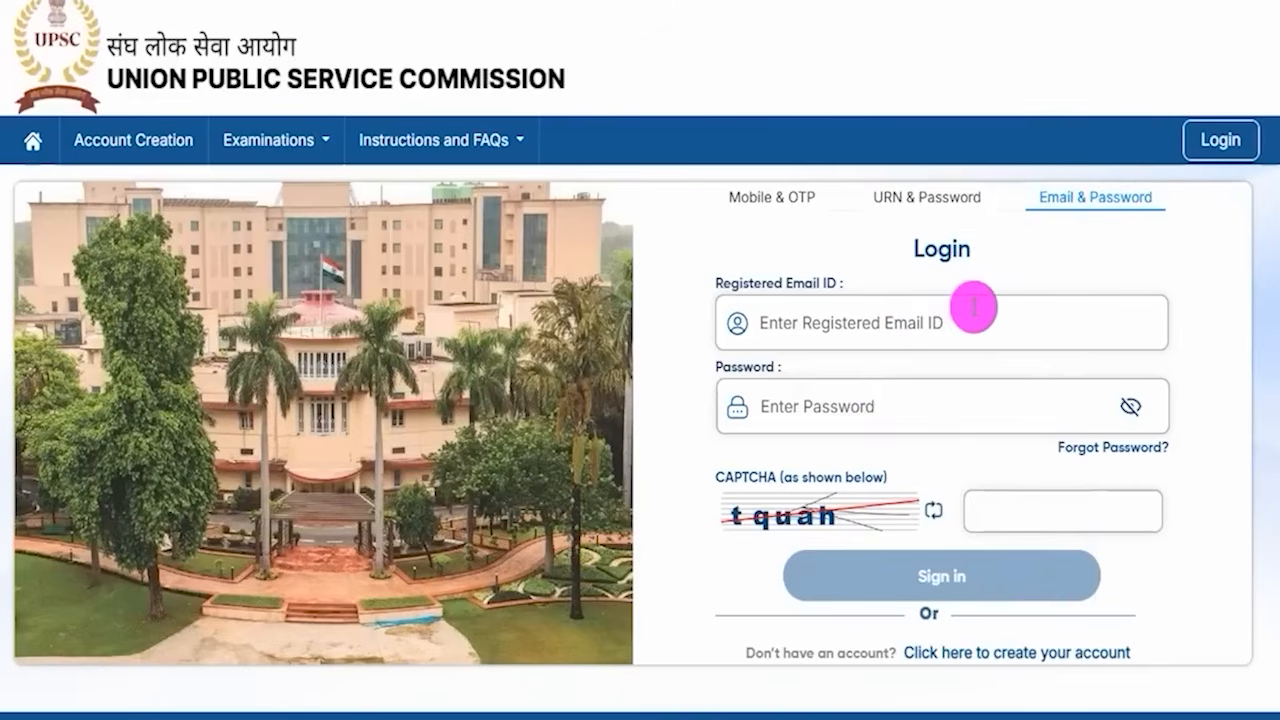
- Return to the portal home page and open Create Account under Create Account and Login
click(33, 142)
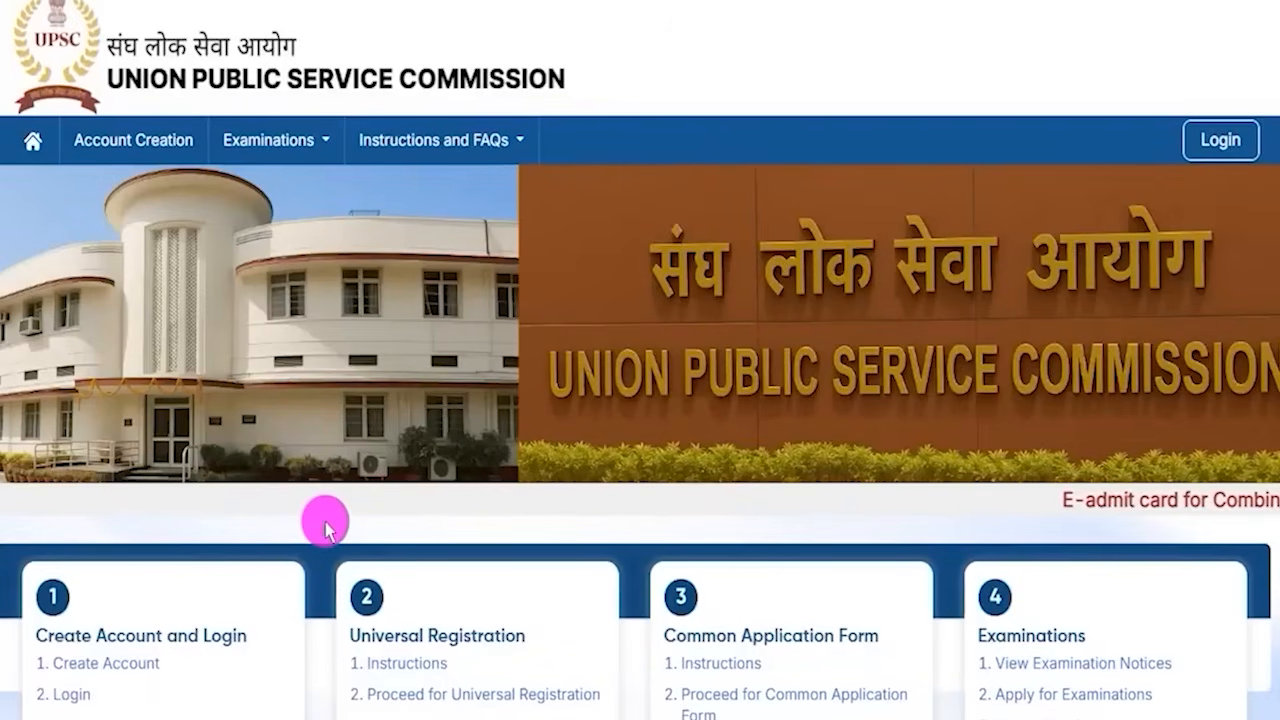
scroll(311, 537, down, 1)
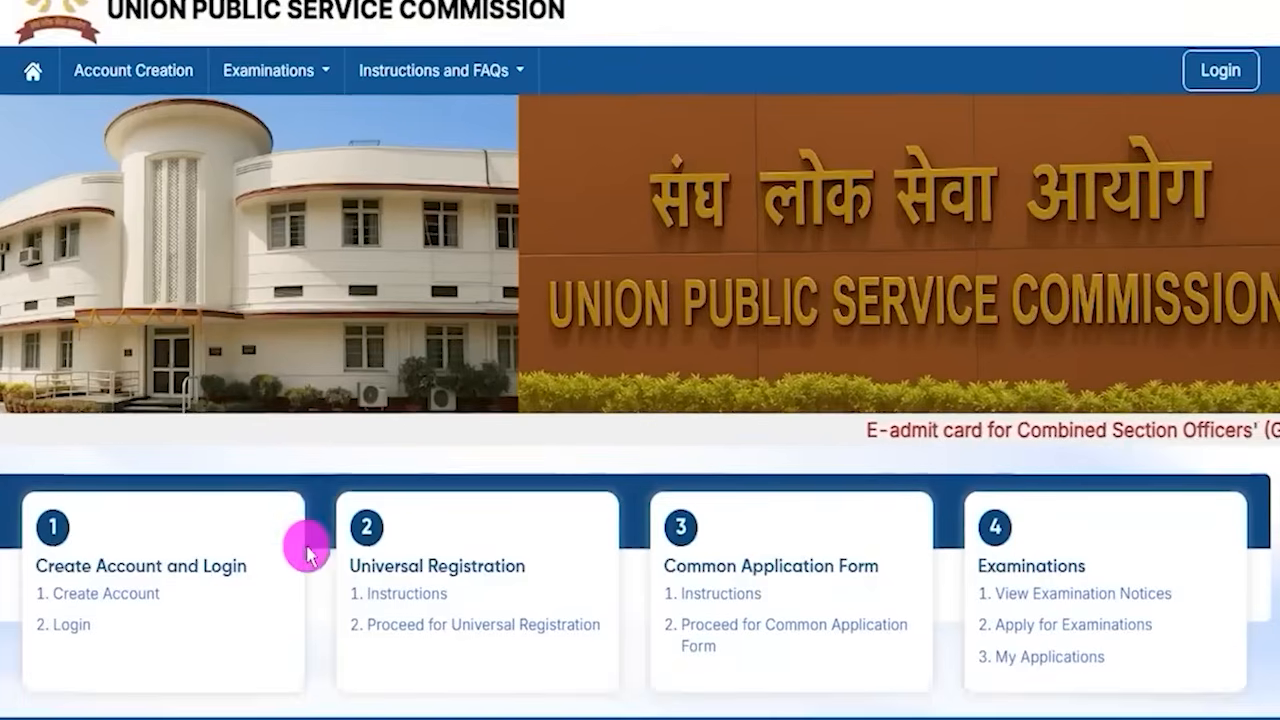
scroll(311, 555, down, 1)
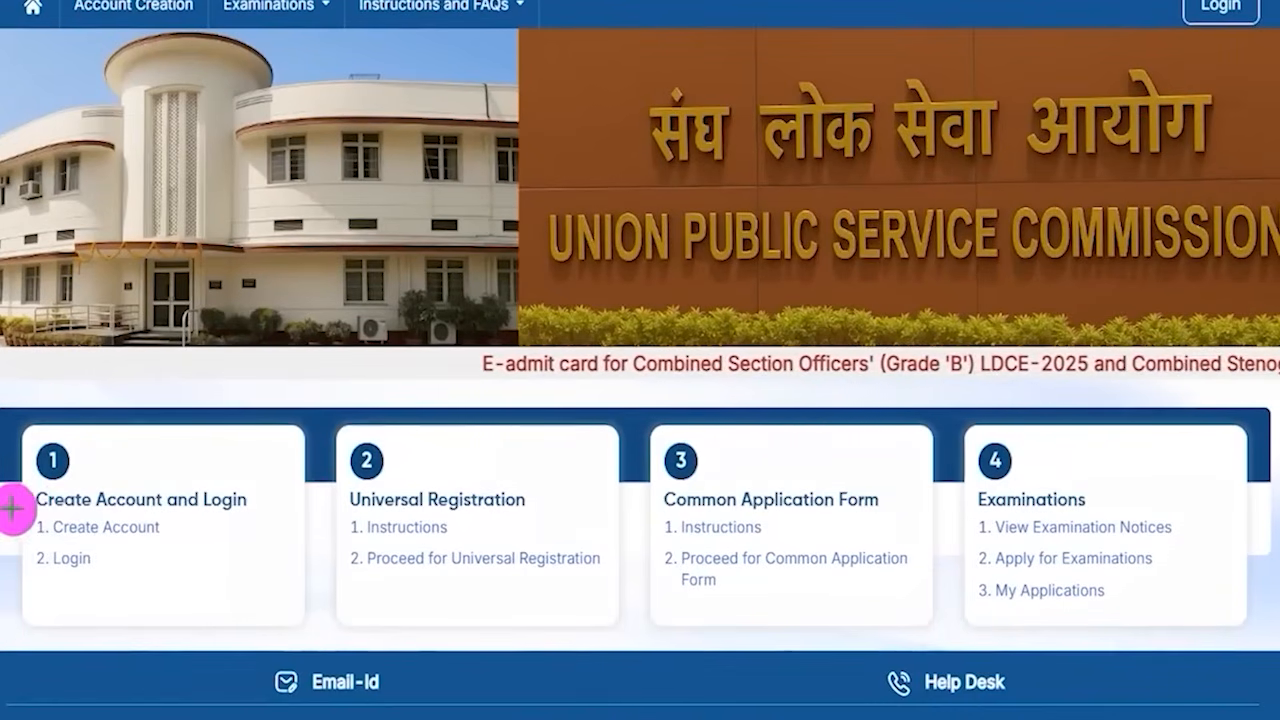
drag(5, 512, 201, 544)
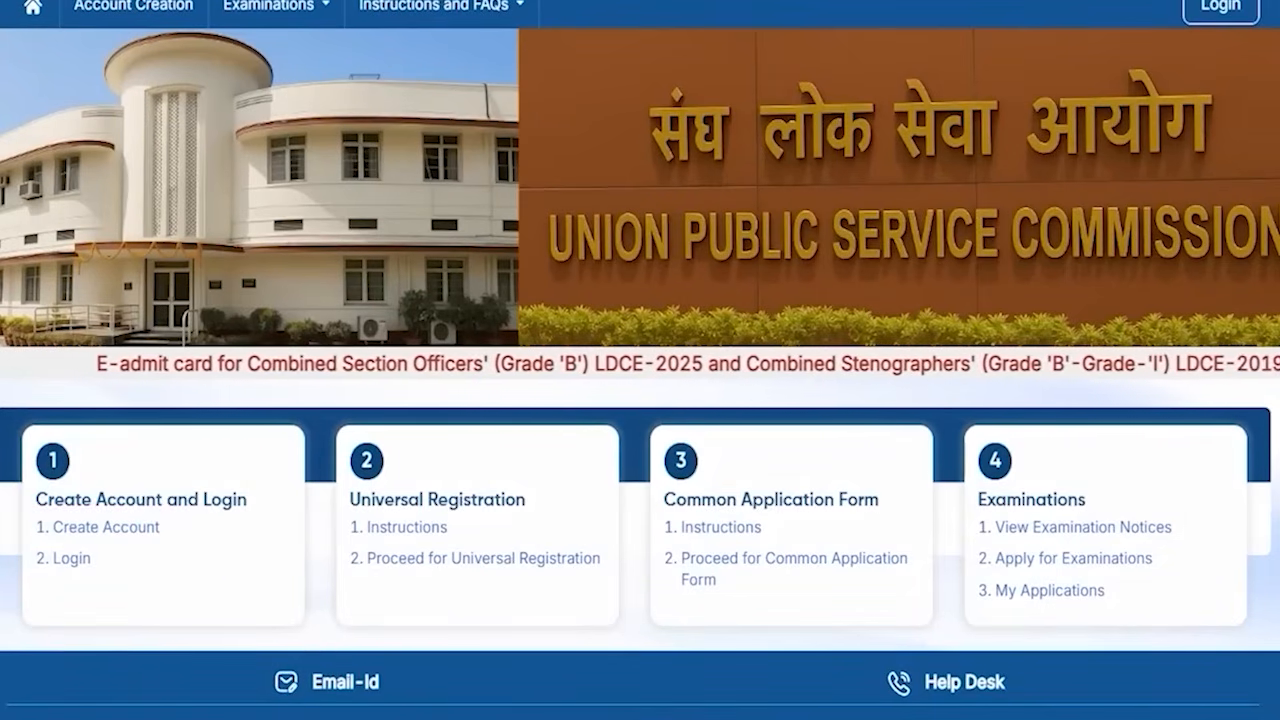
click(134, 527)
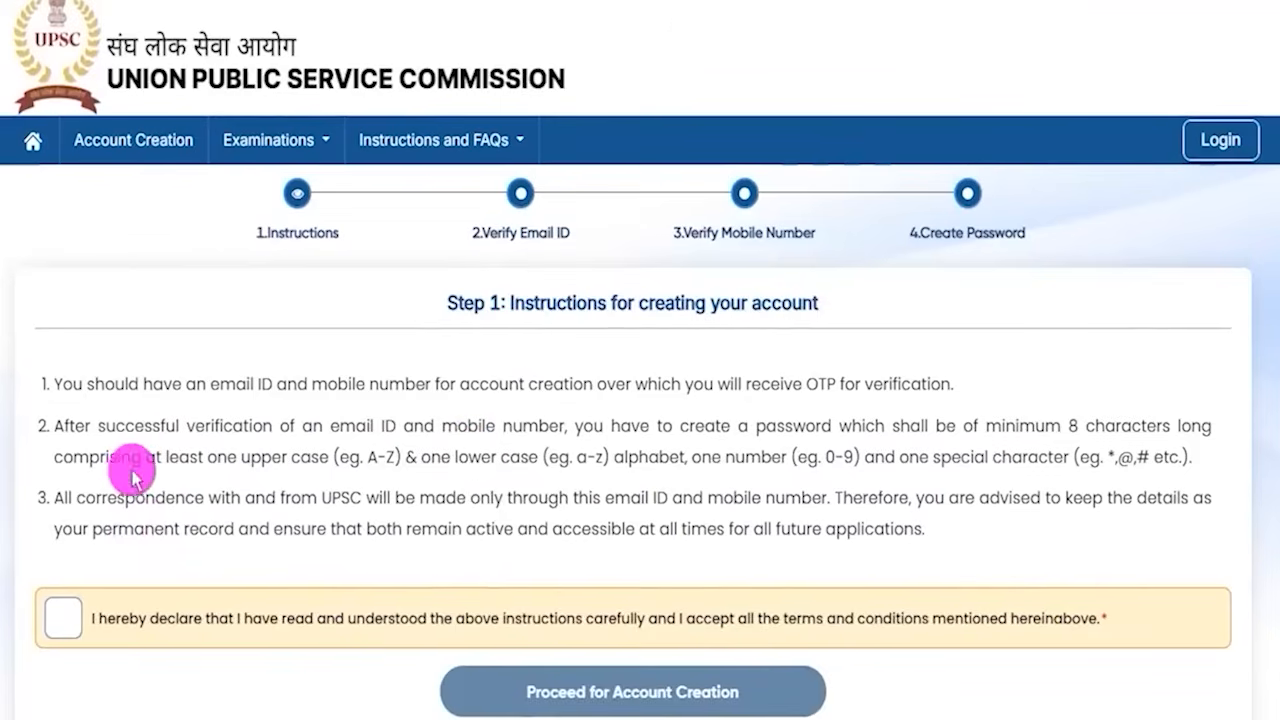
- Review the account creation instructions, tick the declaration and proceed for account creation
drag(143, 391, 297, 391)
drag(253, 430, 312, 430)
drag(265, 498, 349, 498)
click(60, 618)
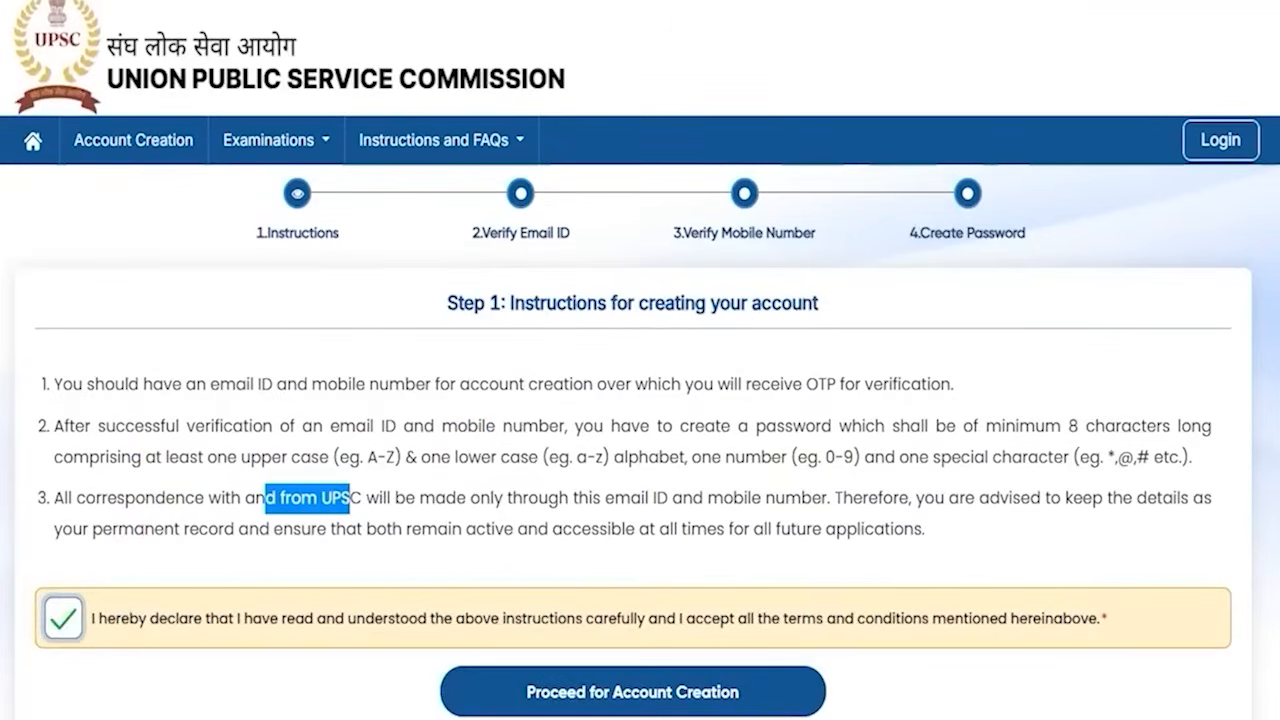
mouse_move(1103, 482)
mouse_down()
mouse_move(889, 600)
mouse_move(782, 682)
mouse_up()
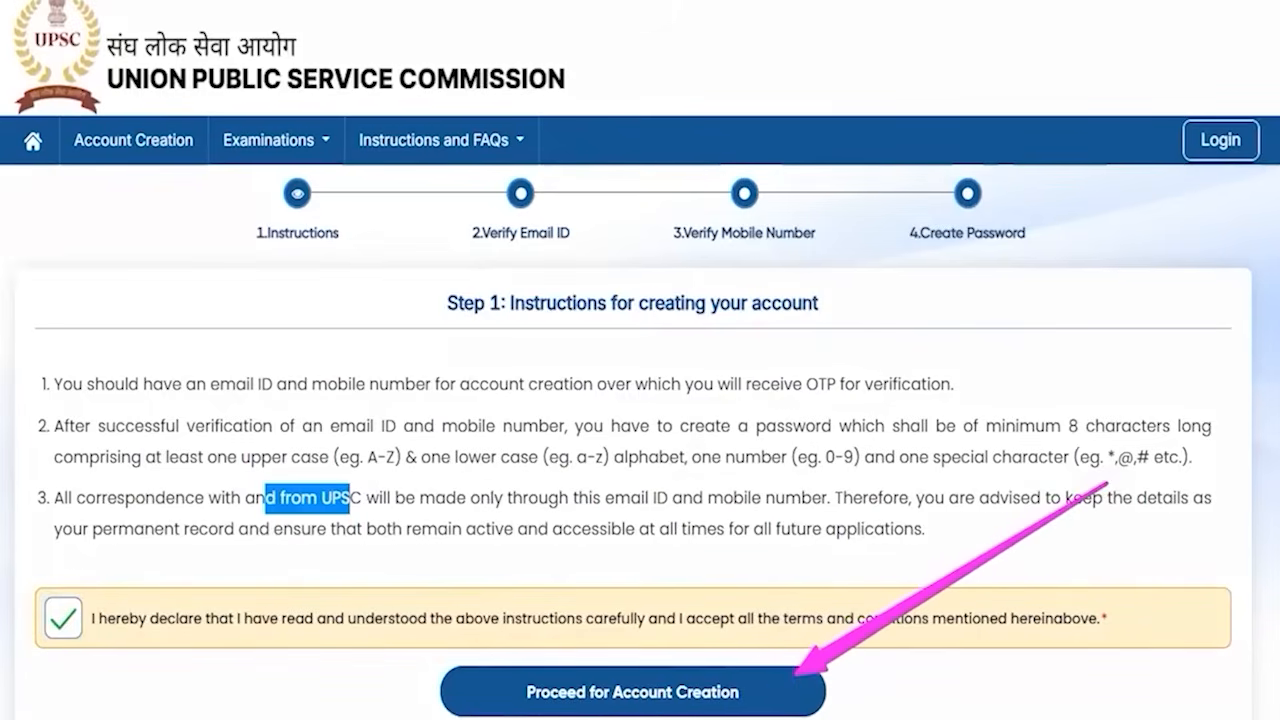
key(Escape)
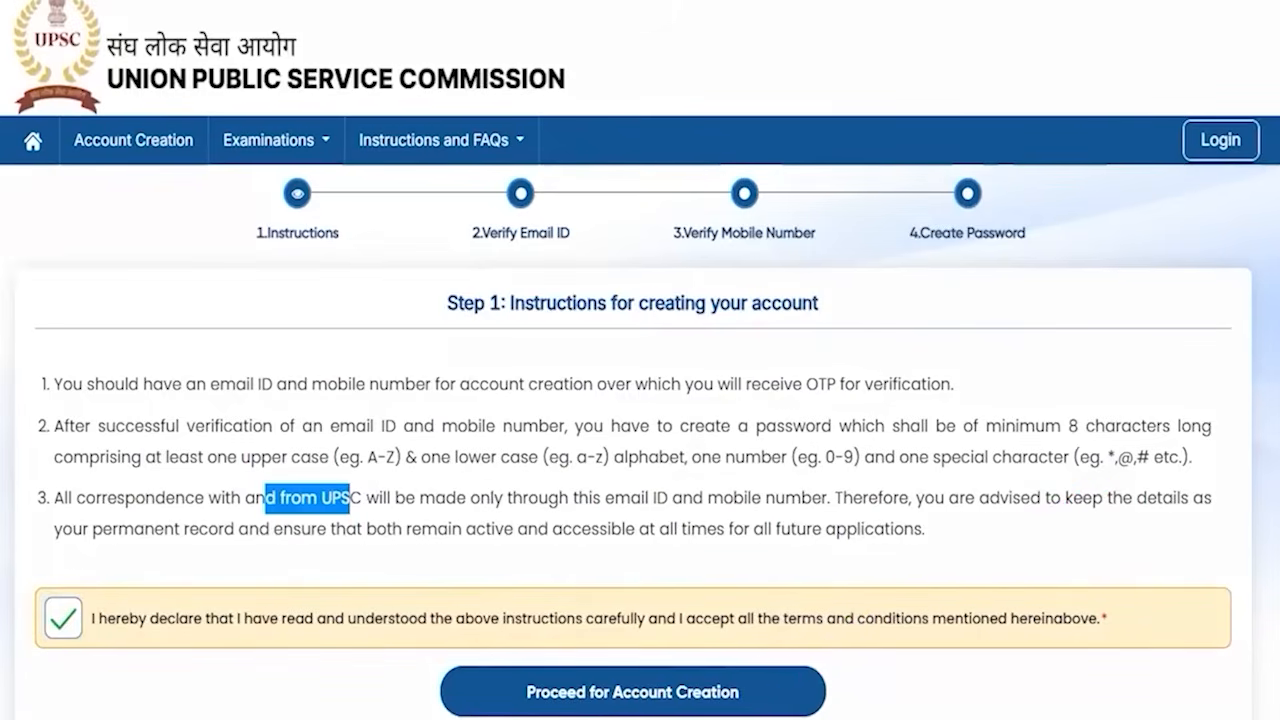
click(611, 668)
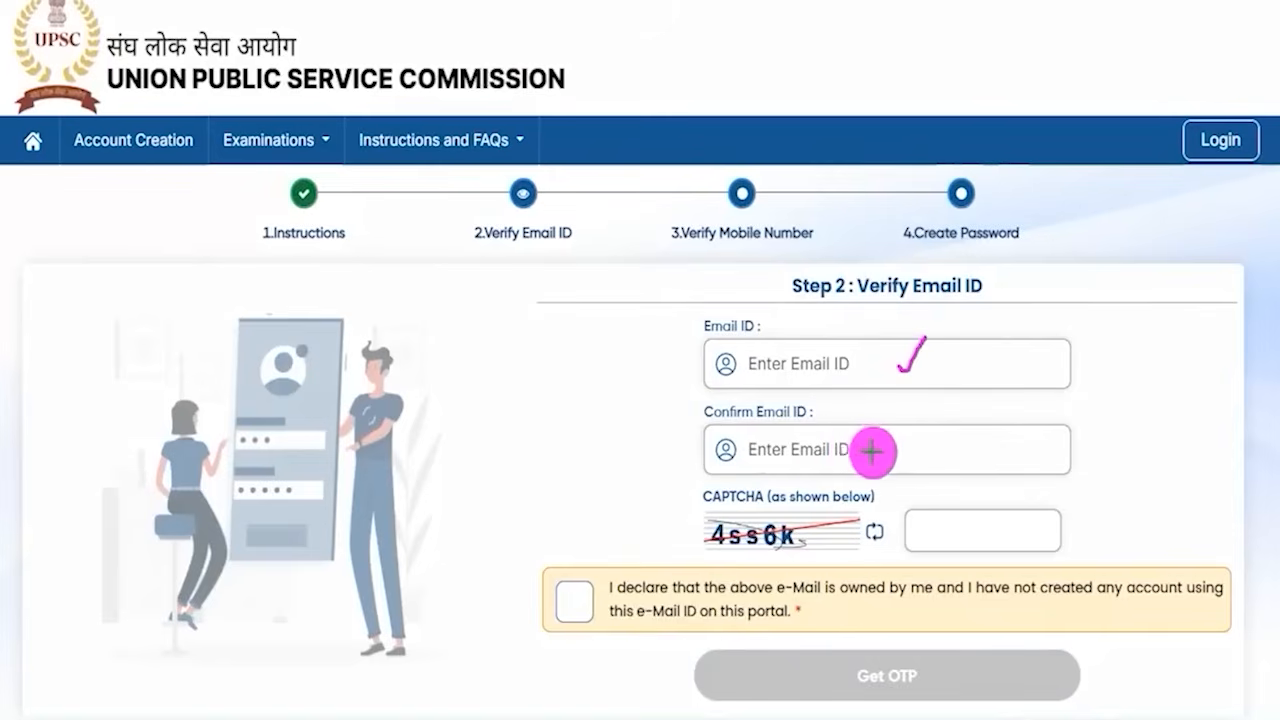
- Point out the email ID, confirm email ID, CAPTCHA and declaration fields before Get OTP
drag(858, 449, 885, 412)
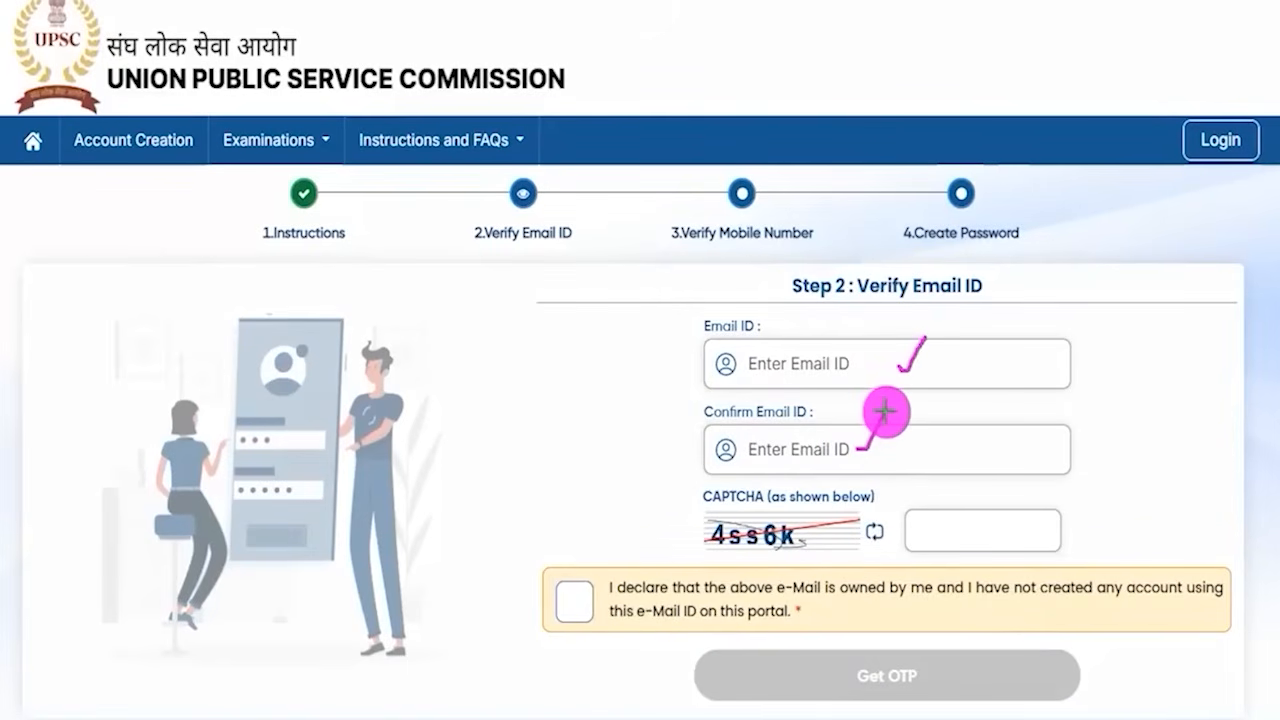
drag(708, 550, 782, 545)
drag(985, 533, 1022, 485)
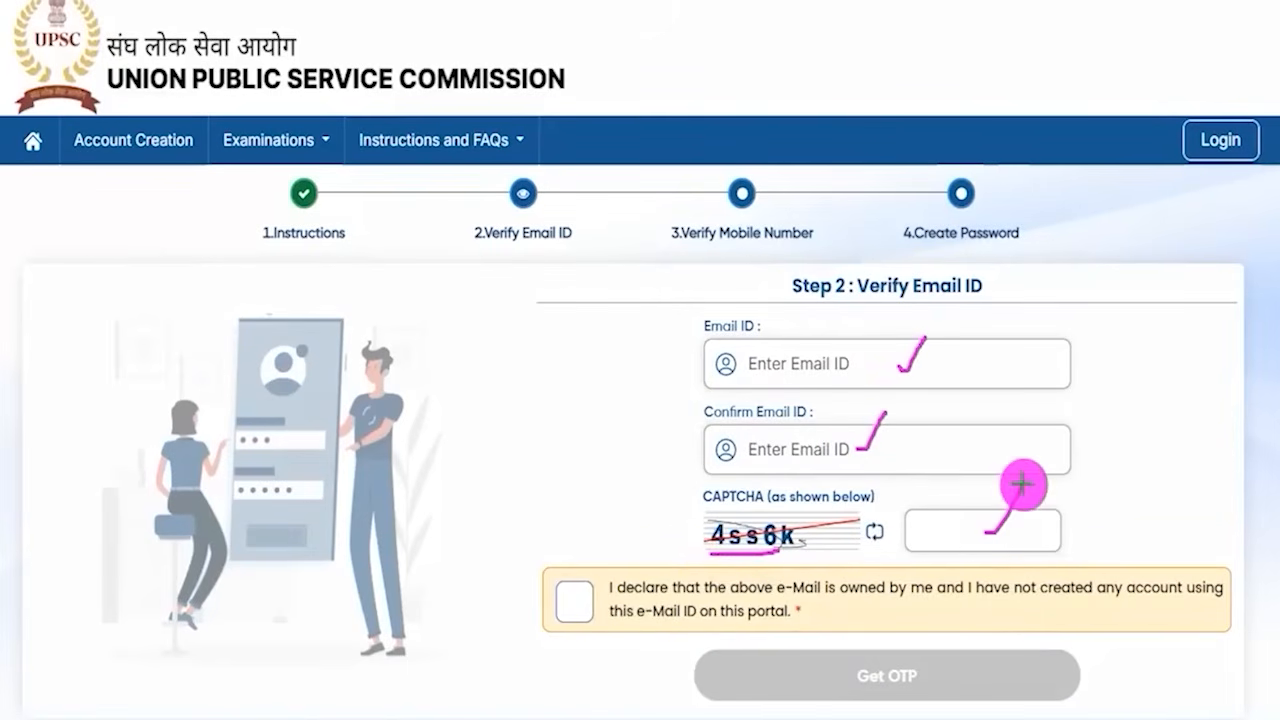
drag(585, 600, 648, 519)
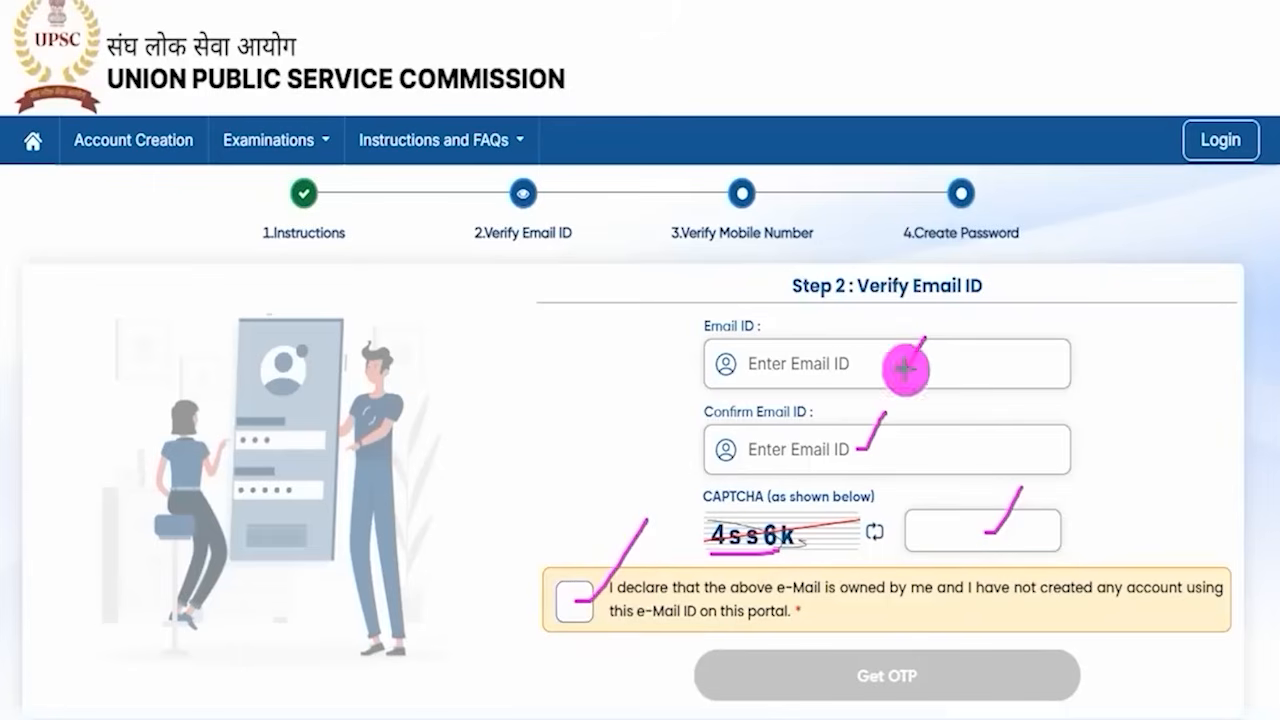
mouse_move(1215, 450)
mouse_down()
mouse_move(1114, 594)
mouse_move(990, 672)
mouse_move(958, 676)
mouse_up()
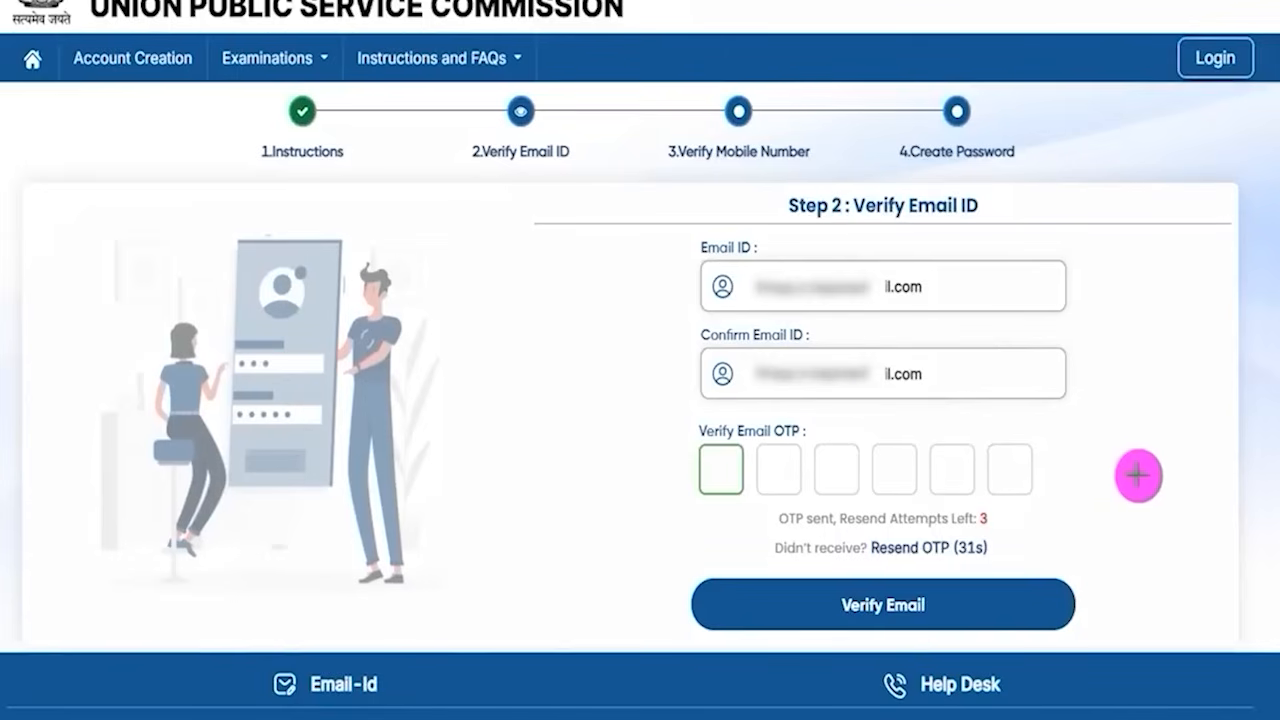
- Point out the six email OTP boxes and the Verify Email button
drag(719, 477, 757, 452)
click(797, 478)
drag(845, 473, 931, 464)
click(964, 467)
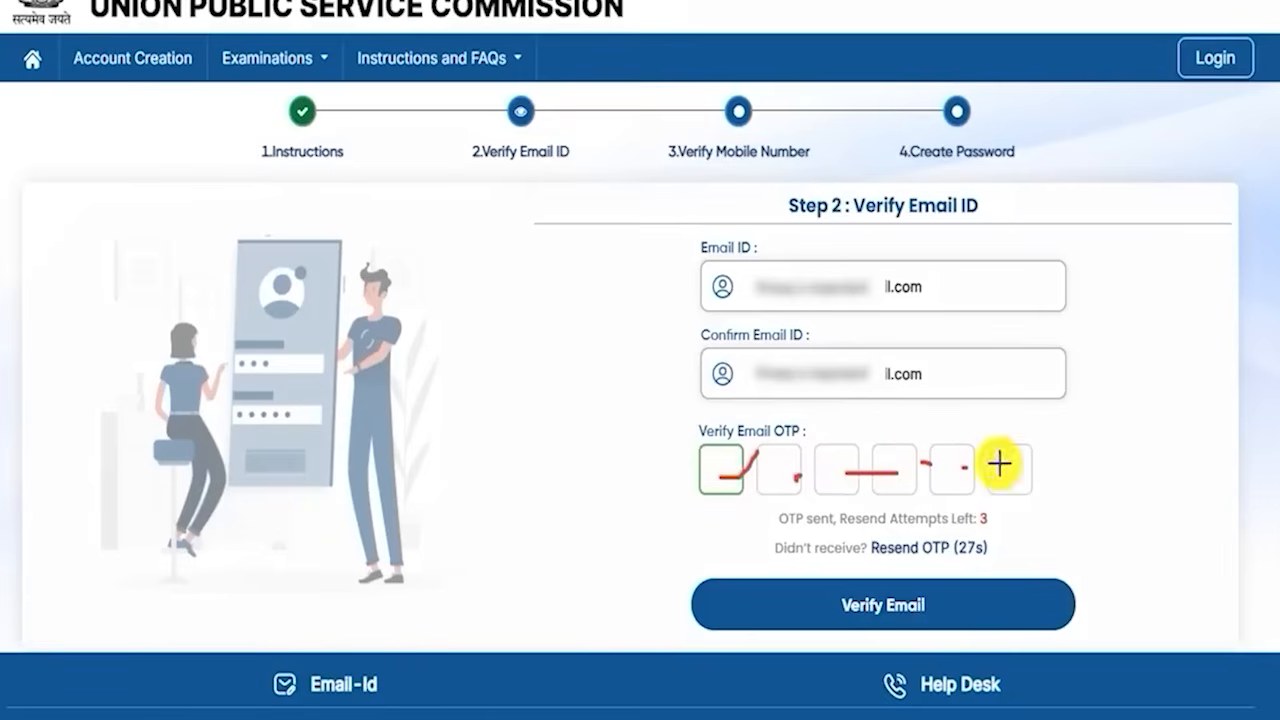
drag(1226, 441, 1005, 590)
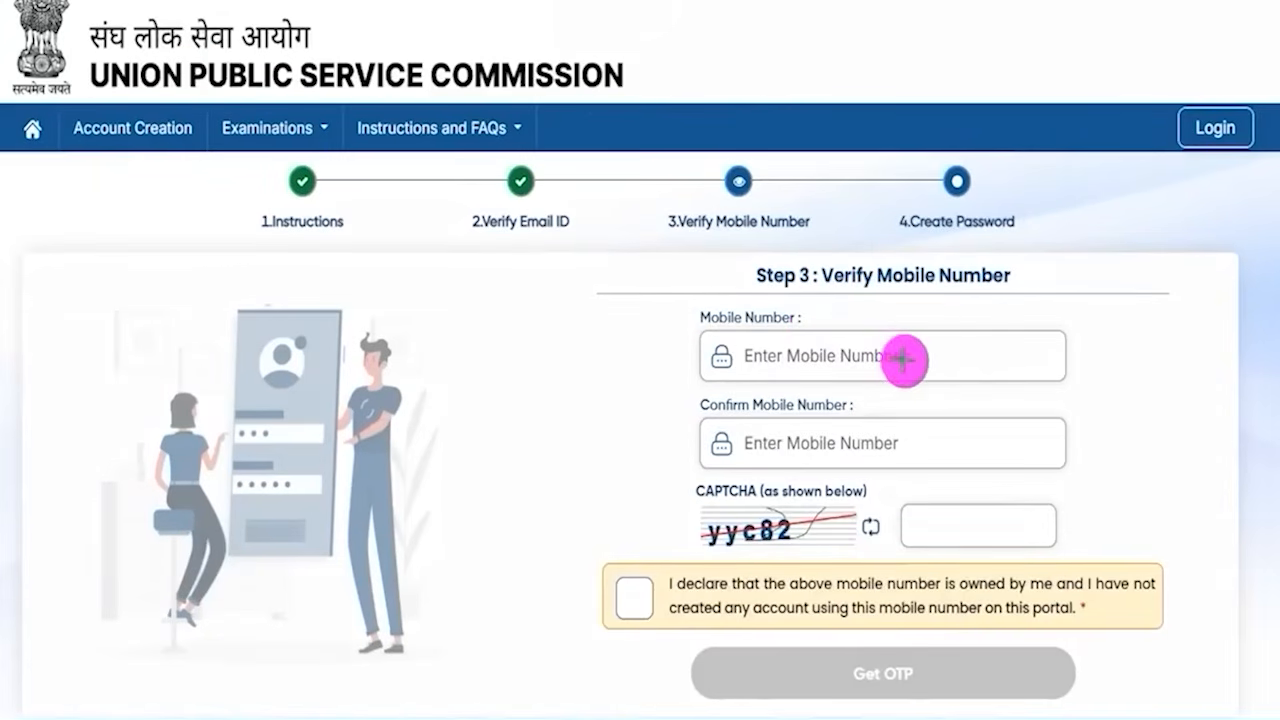
- Point out the mobile number, confirm mobile number and CAPTCHA fields, tick the ownership declaration and request the mobile OTP
drag(904, 359, 931, 324)
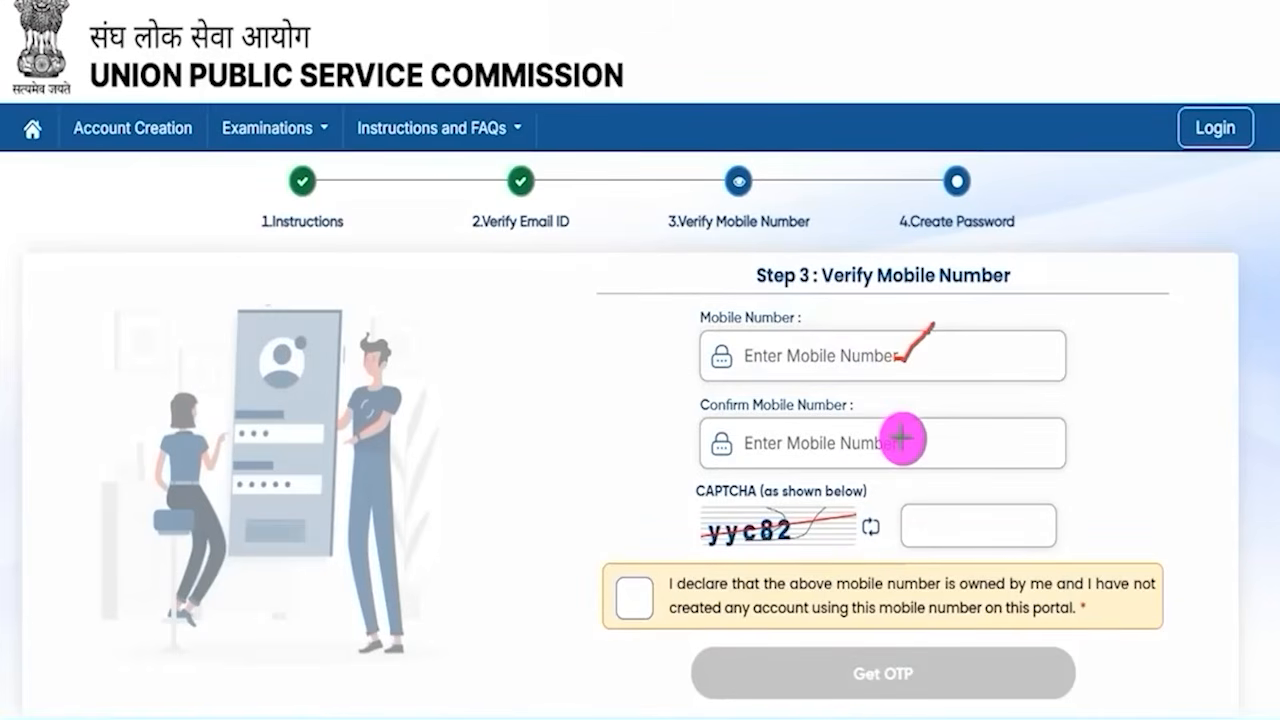
drag(908, 444, 926, 420)
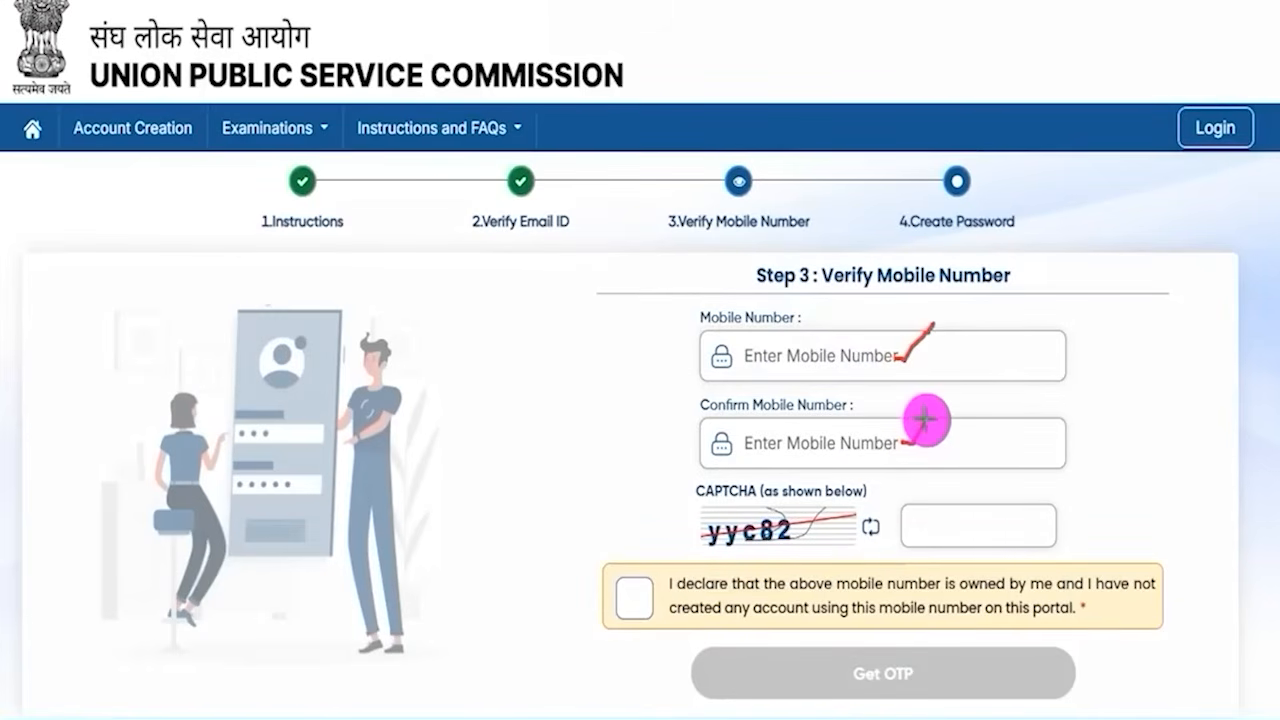
drag(772, 547, 798, 547)
drag(968, 528, 994, 495)
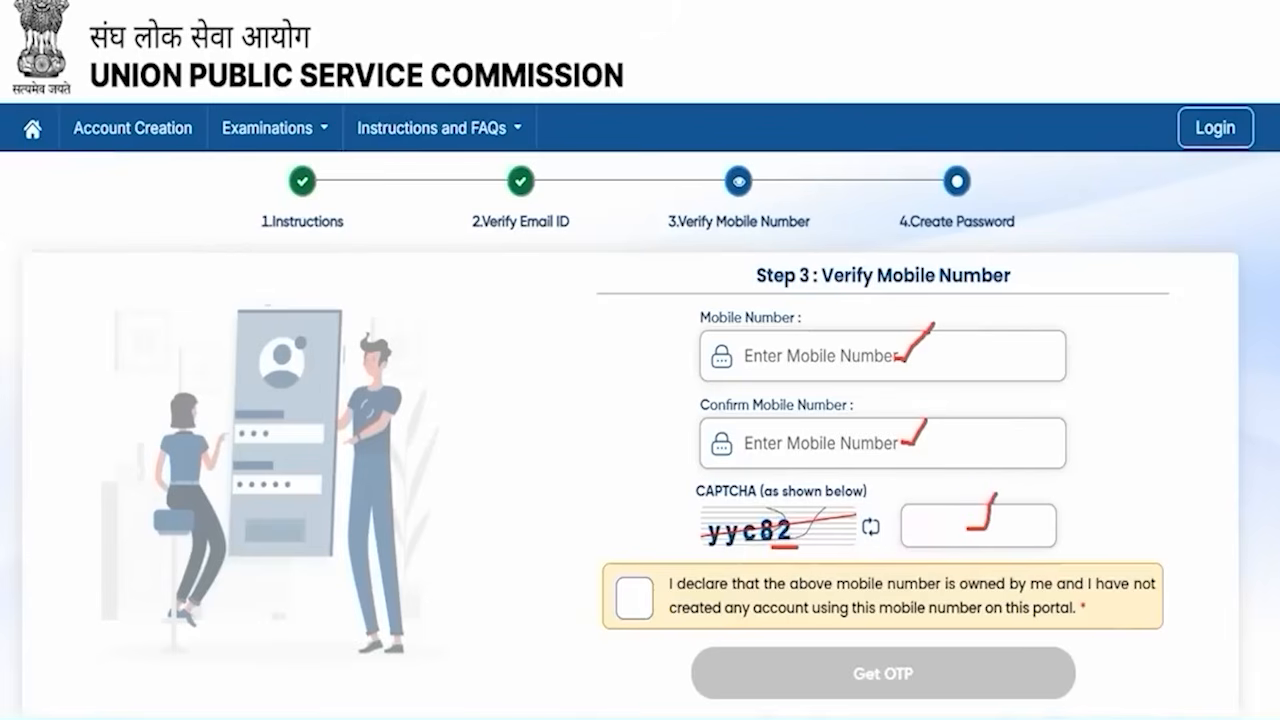
click(634, 598)
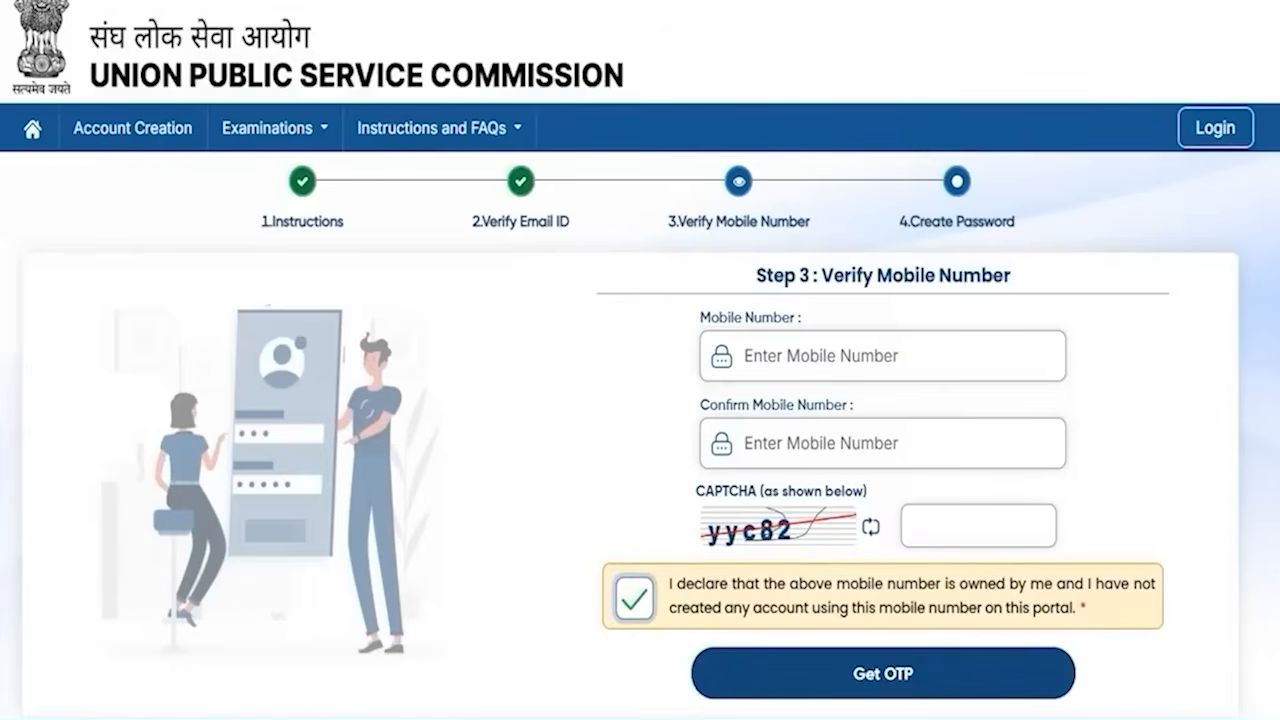
drag(1246, 620, 1150, 649)
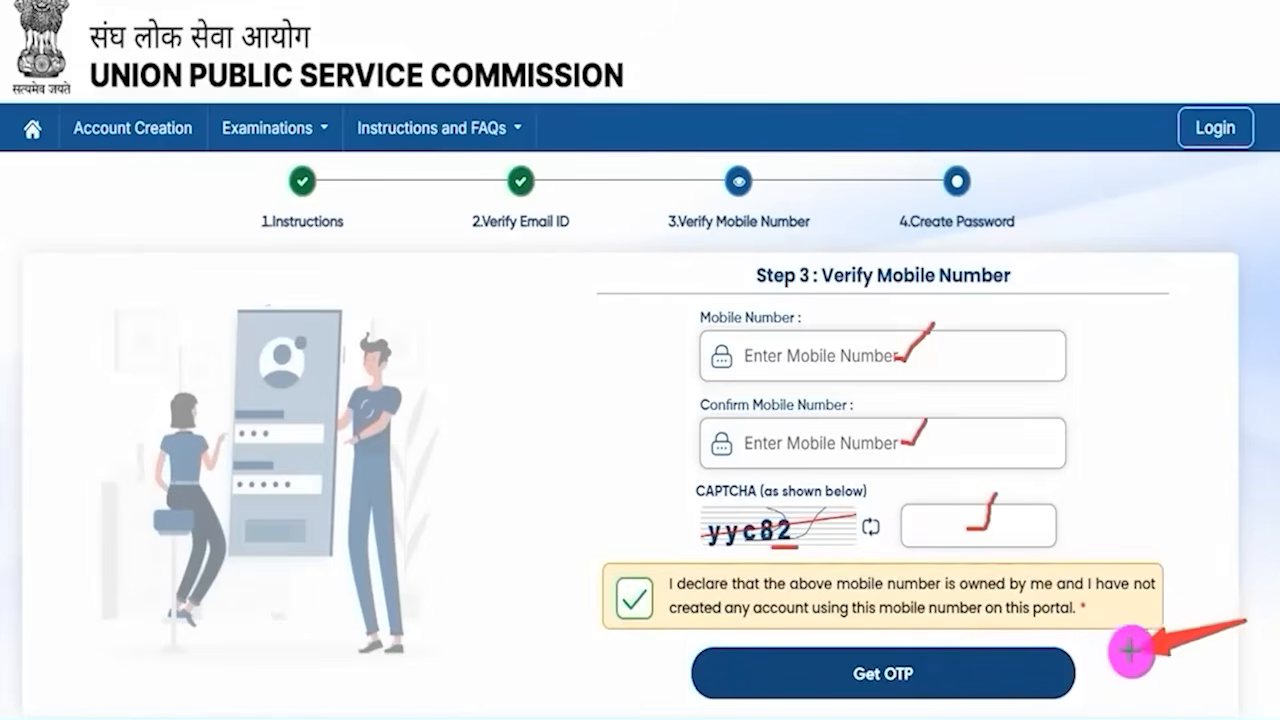
click(969, 671)
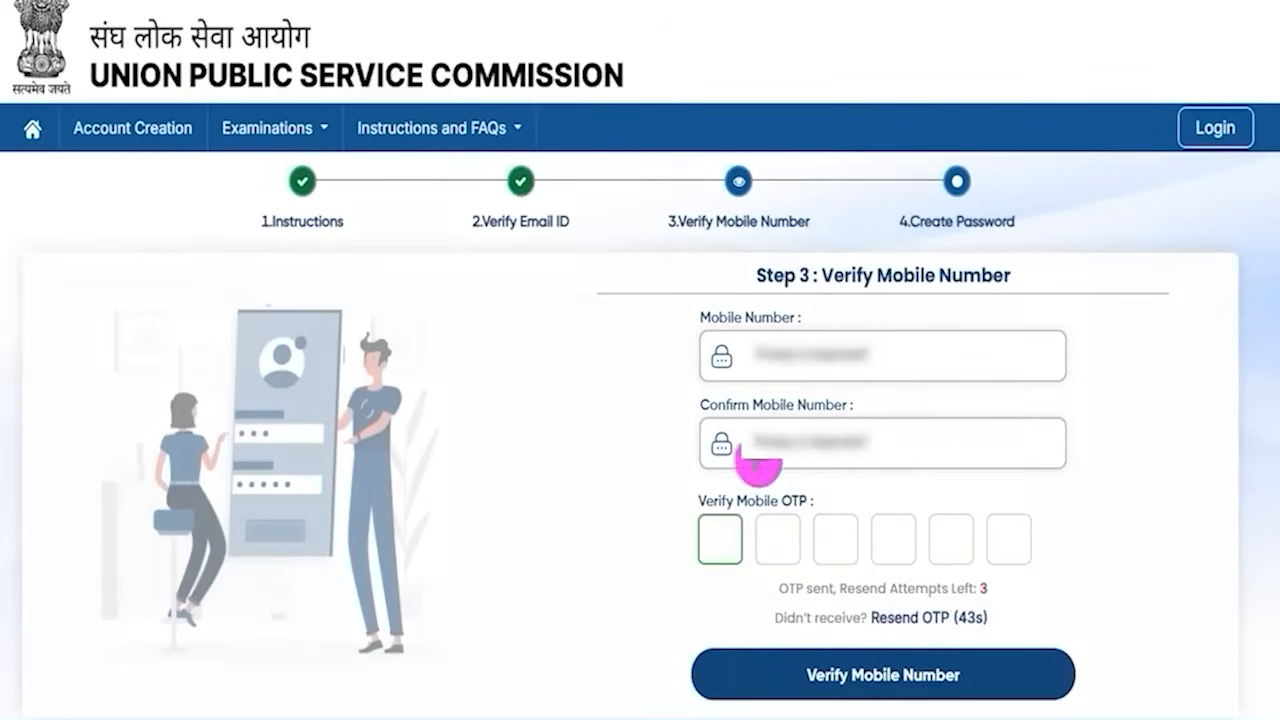
- Point out the six mobile OTP boxes and verify the mobile number
drag(723, 538, 843, 549)
drag(891, 549, 919, 548)
drag(952, 552, 1030, 557)
drag(1264, 509, 990, 679)
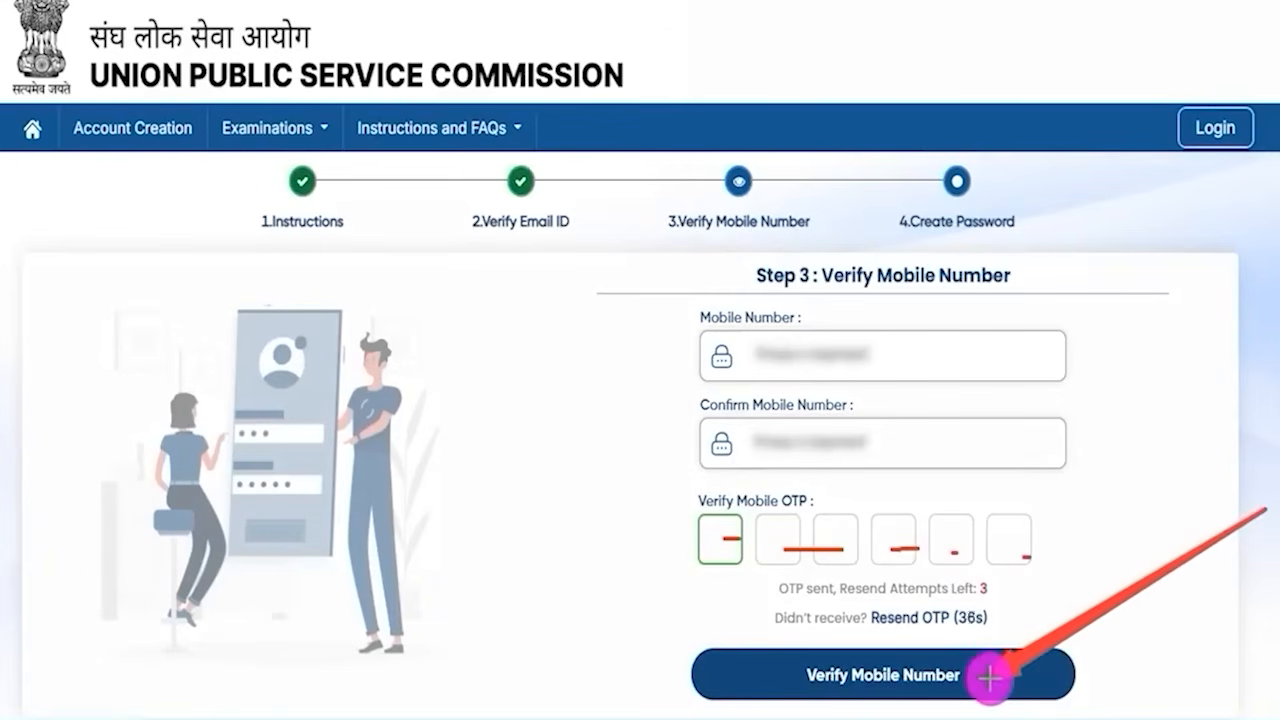
click(990, 679)
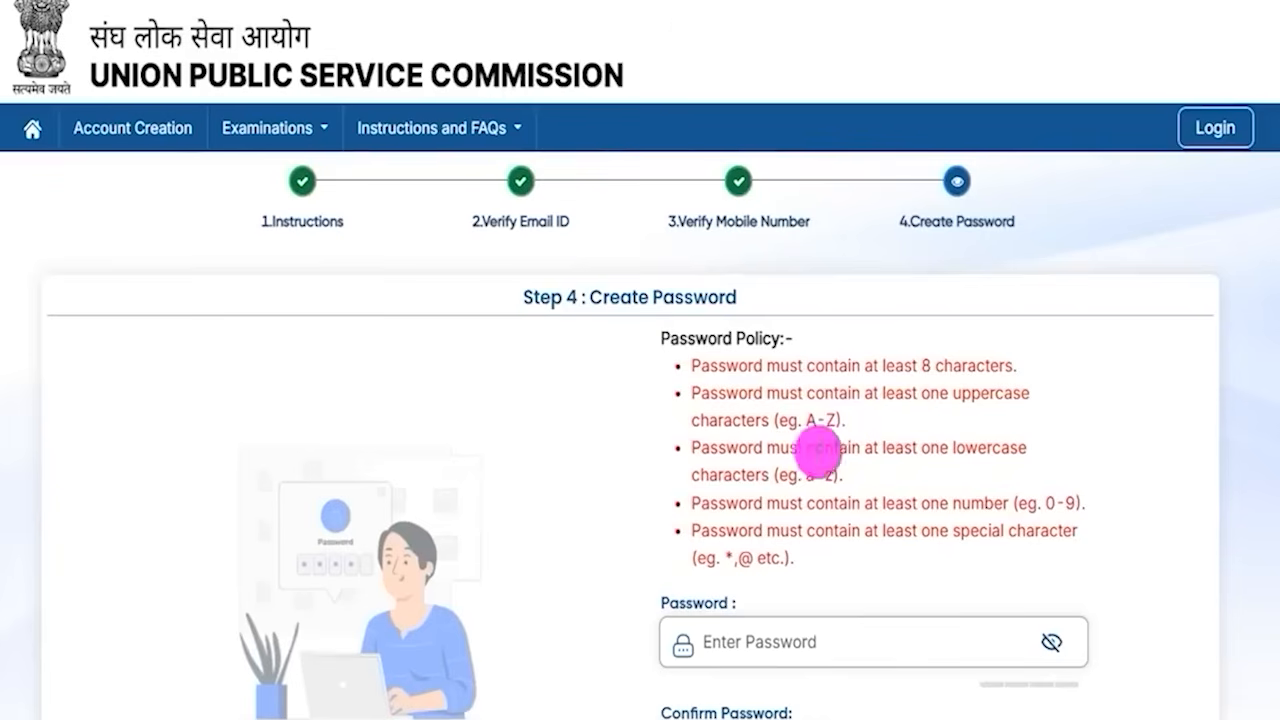
- Review the password policy rules, then enter a new account password that satisfies them and reveal it
drag(698, 366, 952, 362)
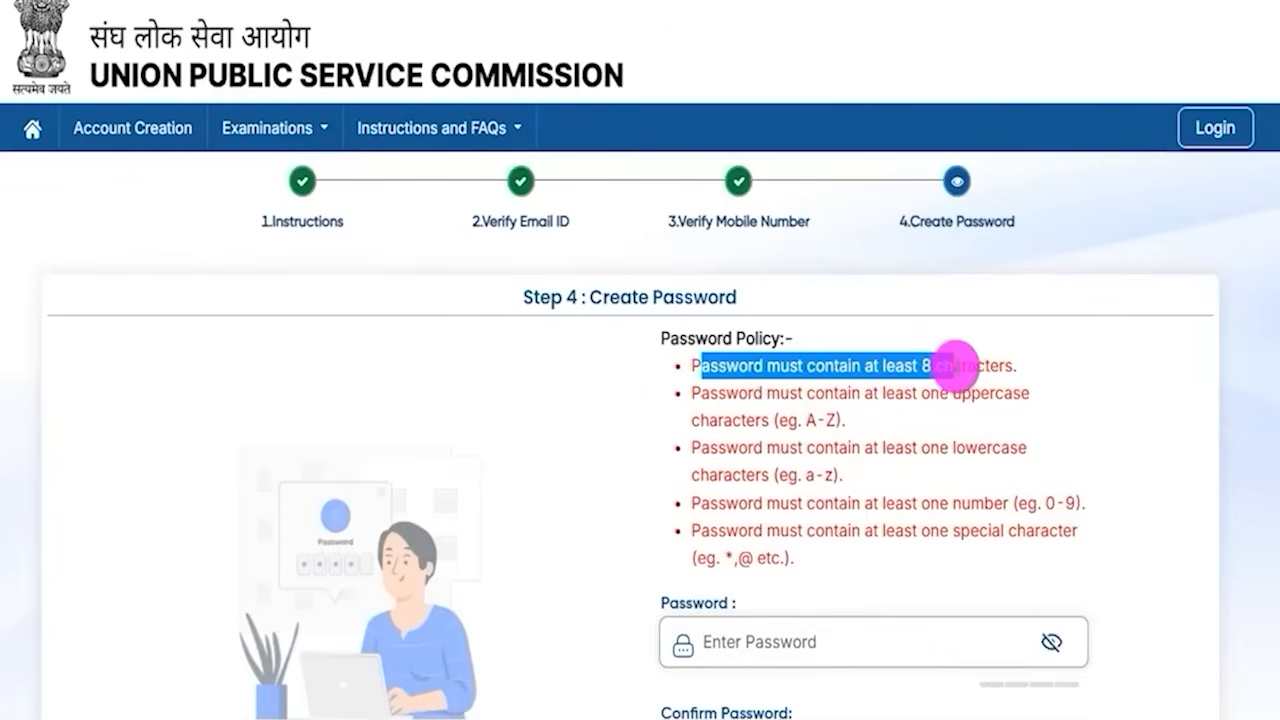
drag(700, 390, 790, 550)
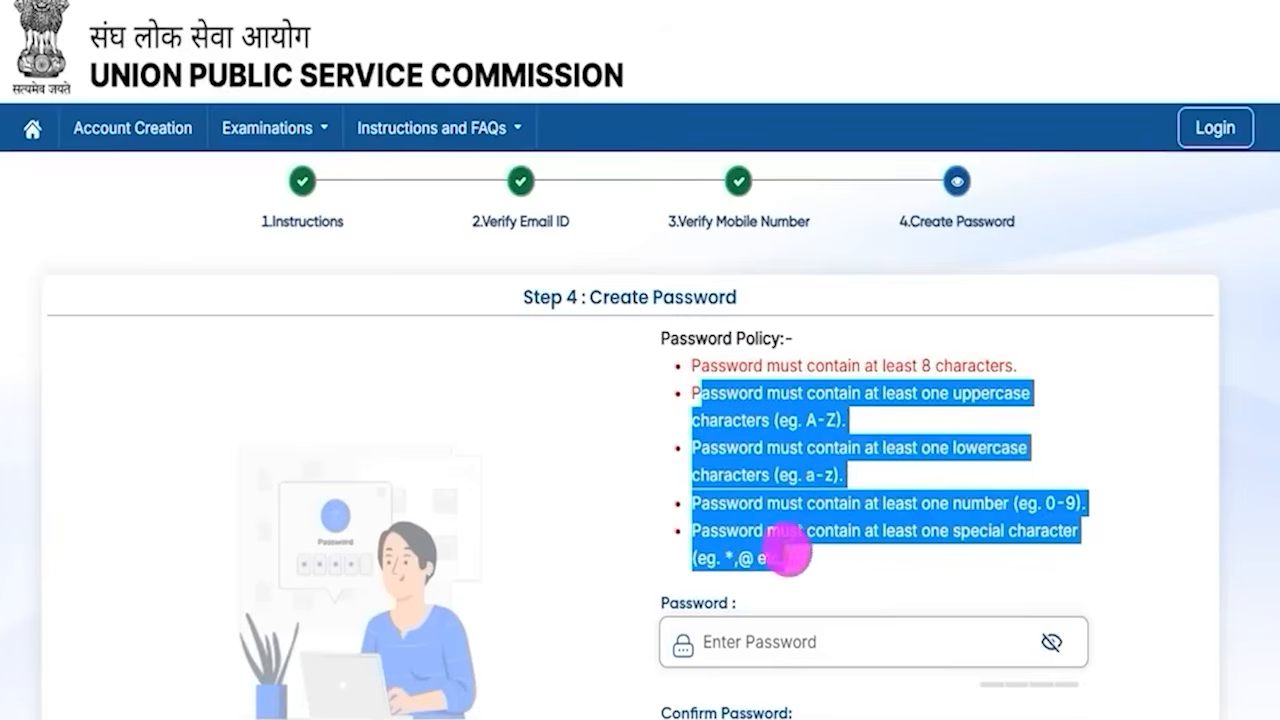
scroll(849, 503, down, 1)
click(785, 530)
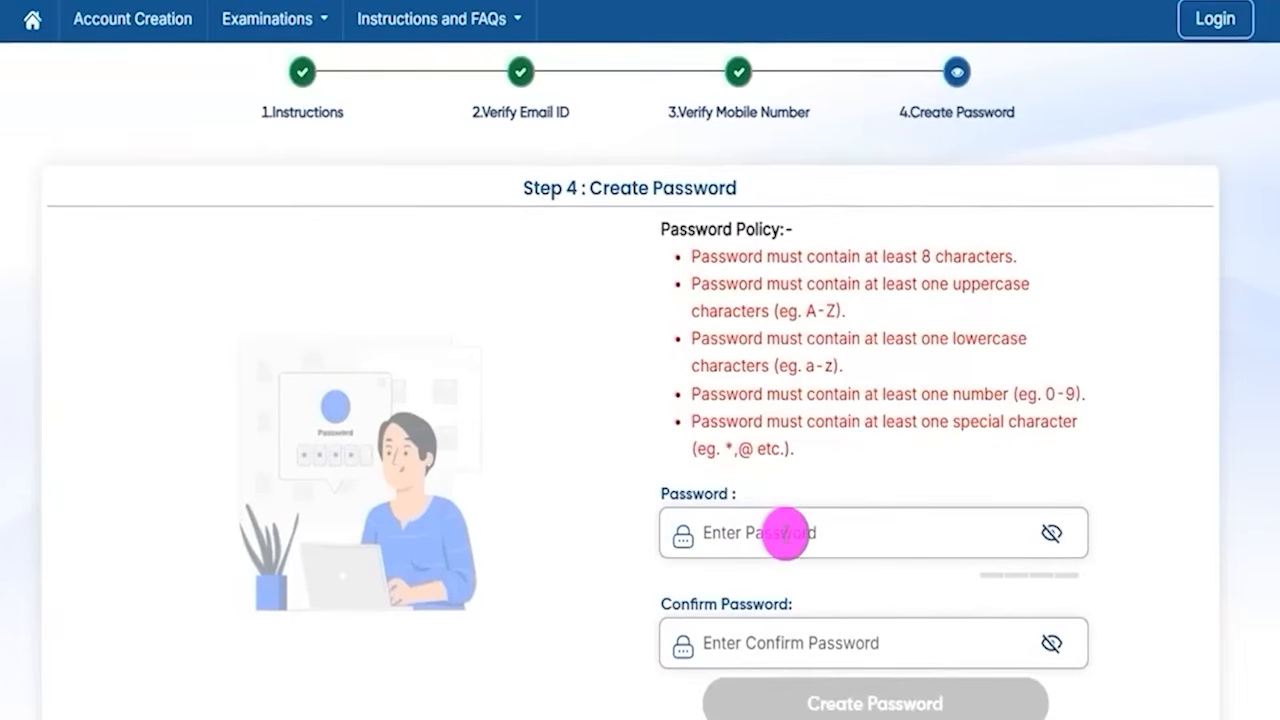
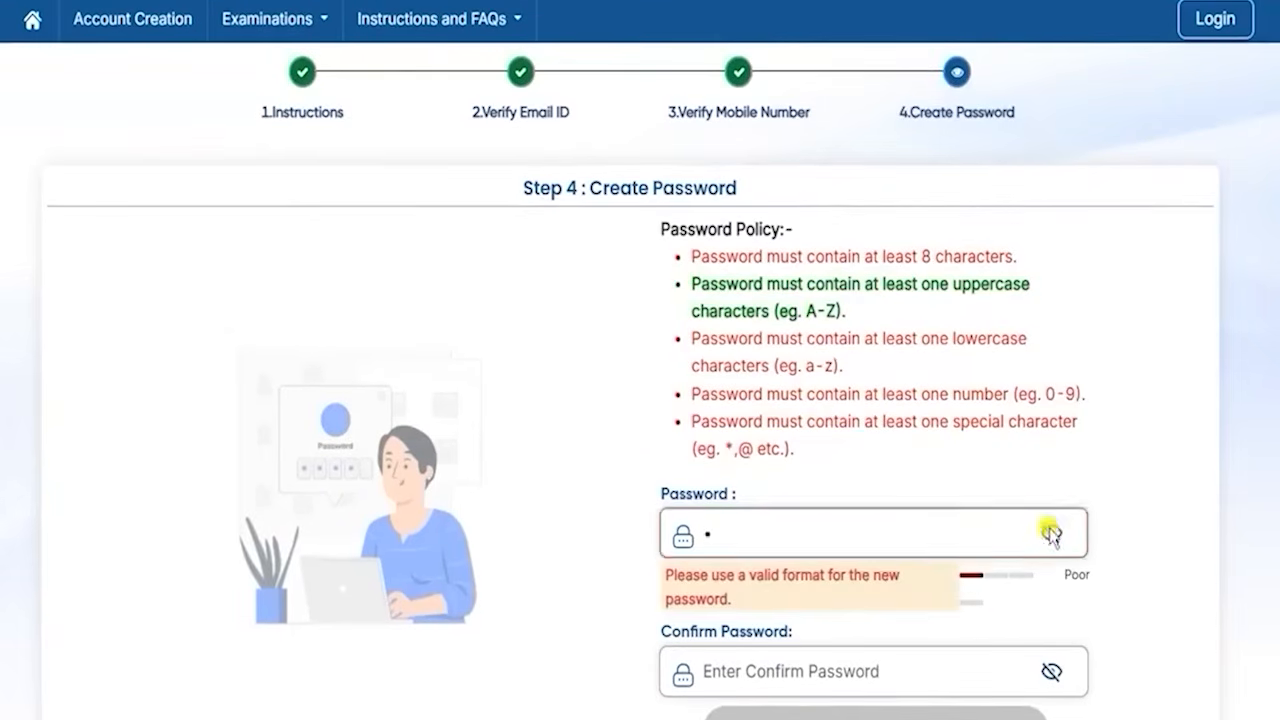
click(1051, 532)
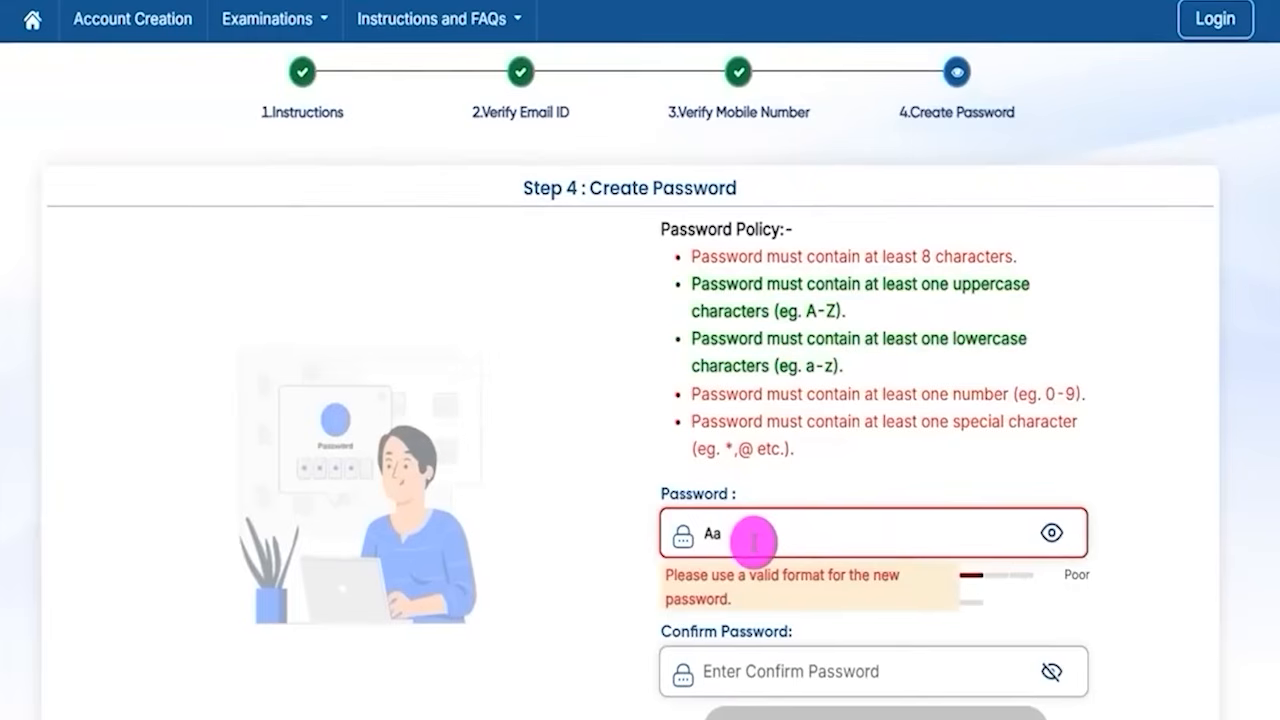
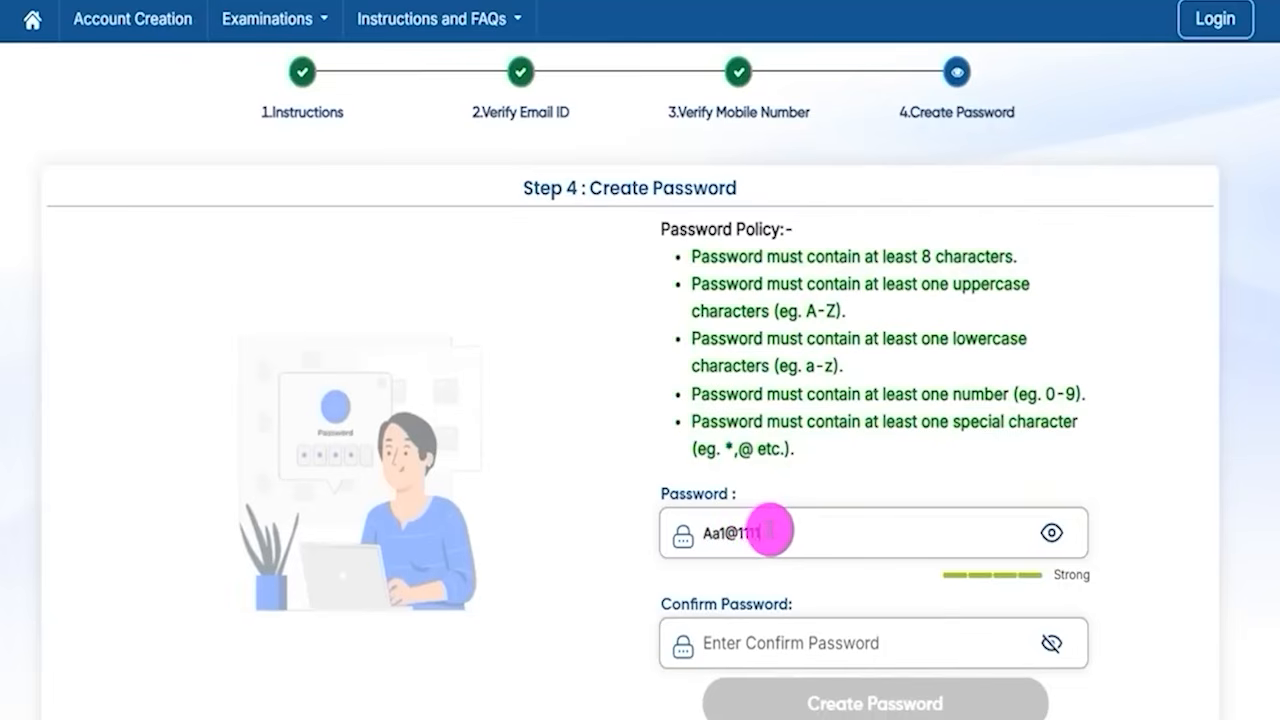
- Re-enter the account password in the Confirm Password field to create the account
drag(770, 531, 717, 532)
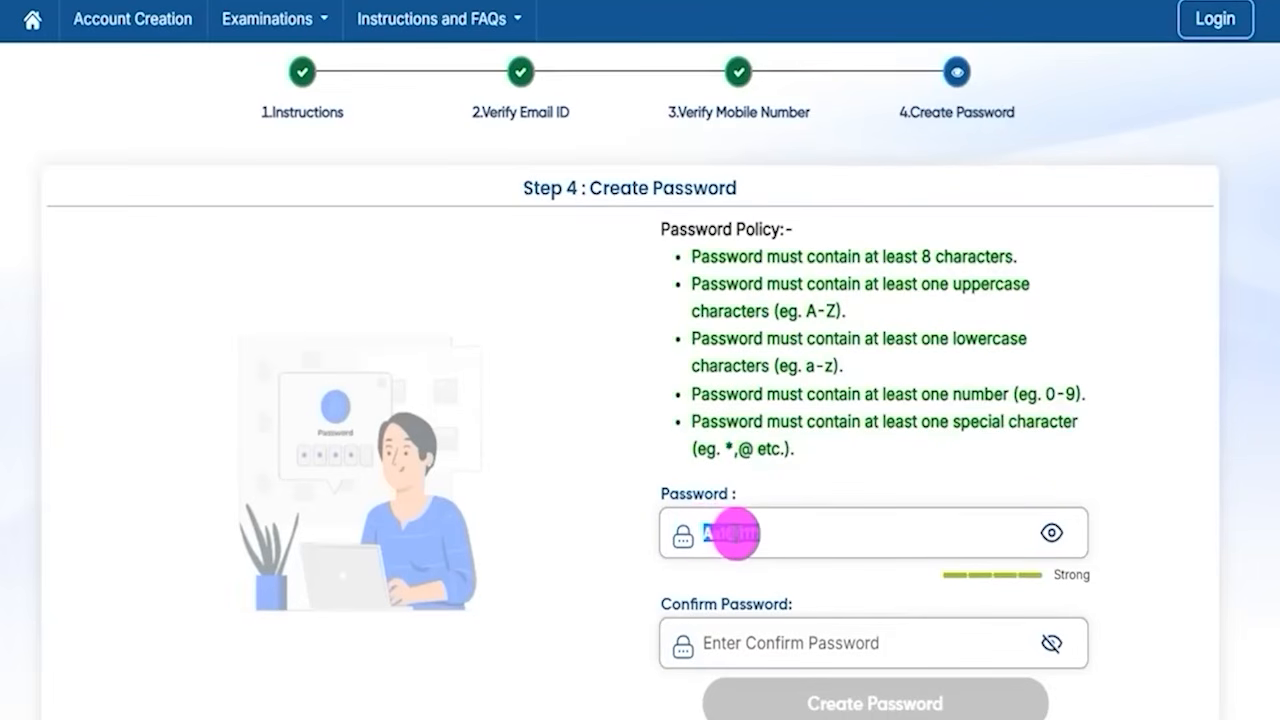
drag(679, 603, 748, 604)
click(754, 643)
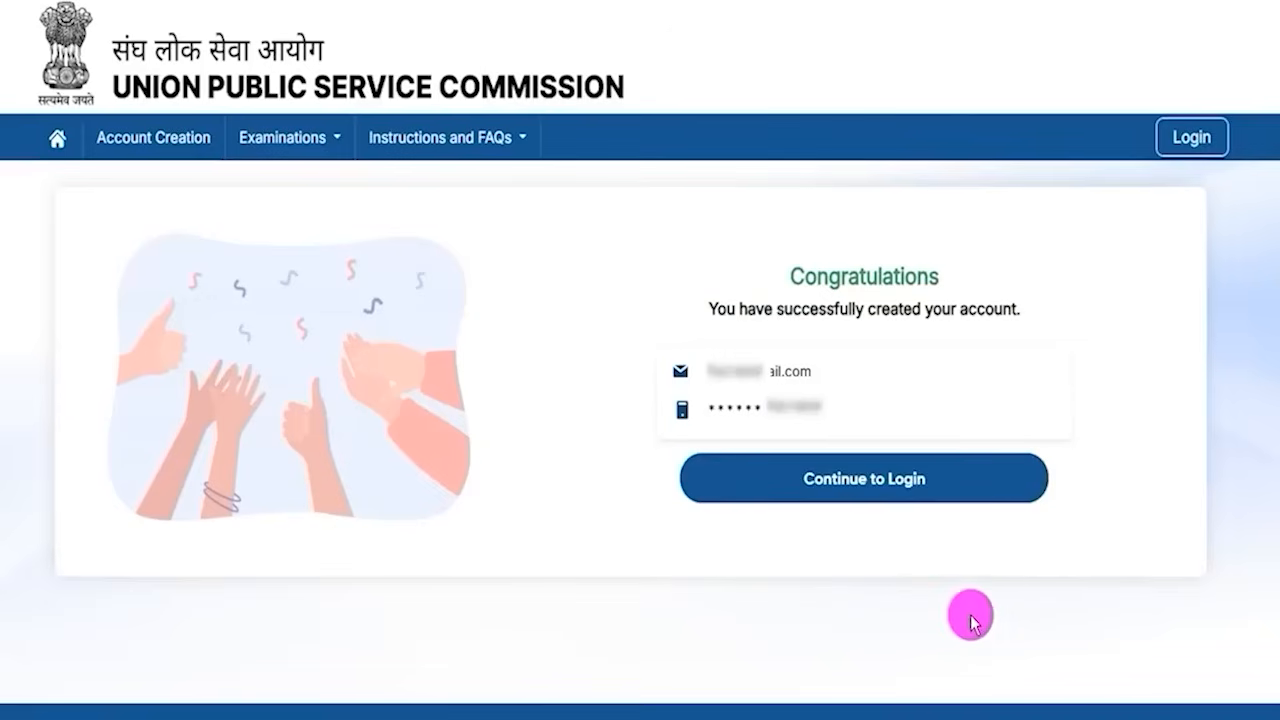
- Review the account creation confirmation and continue to the login page
drag(806, 270, 887, 272)
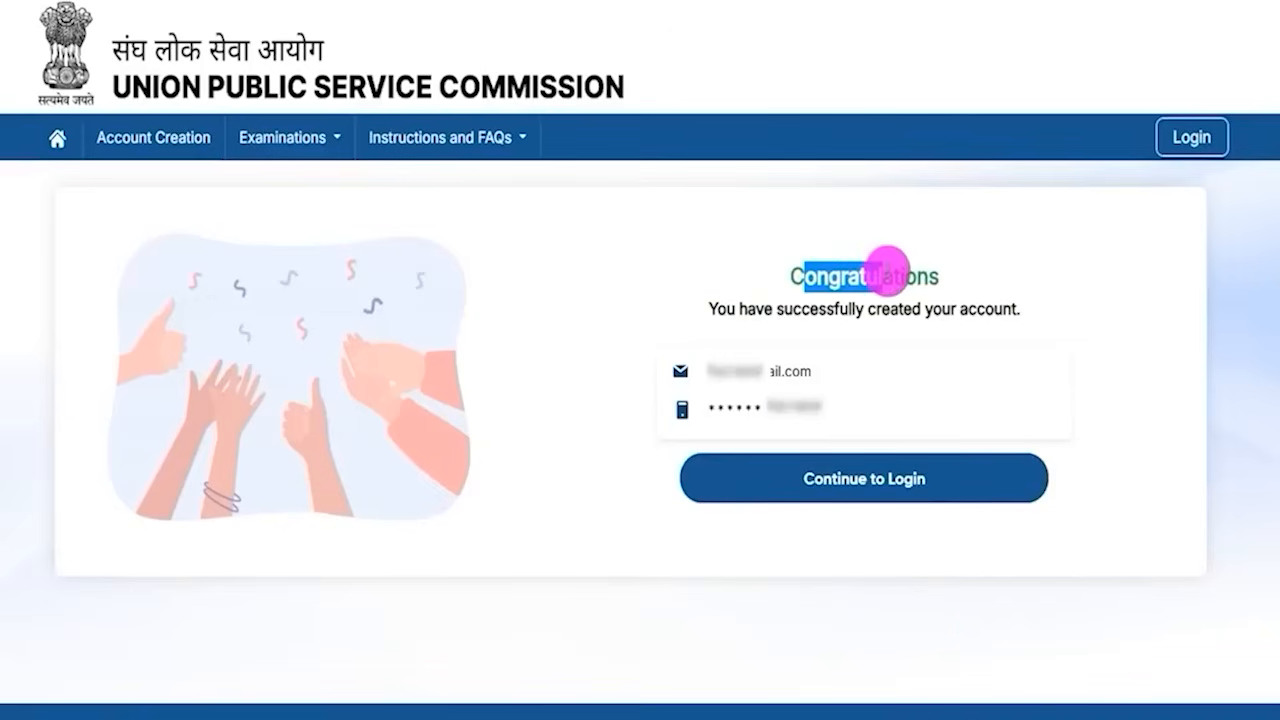
drag(748, 309, 932, 310)
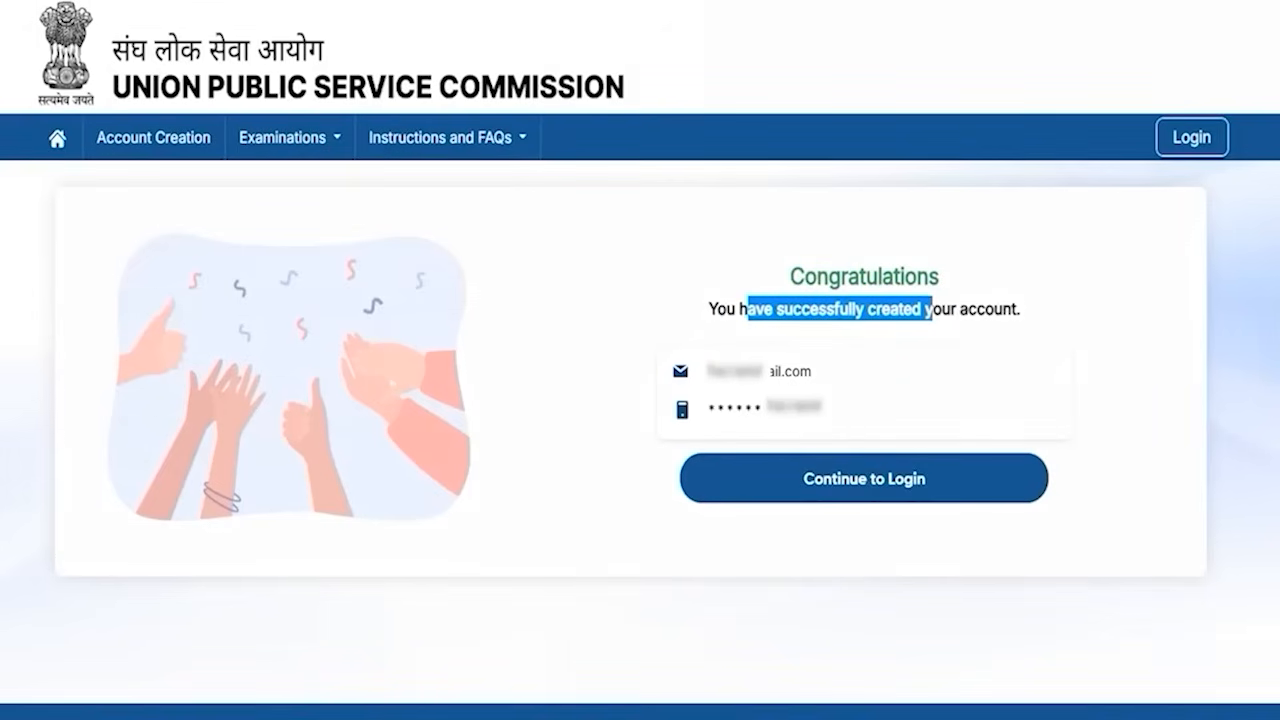
drag(498, 428, 766, 471)
click(766, 471)
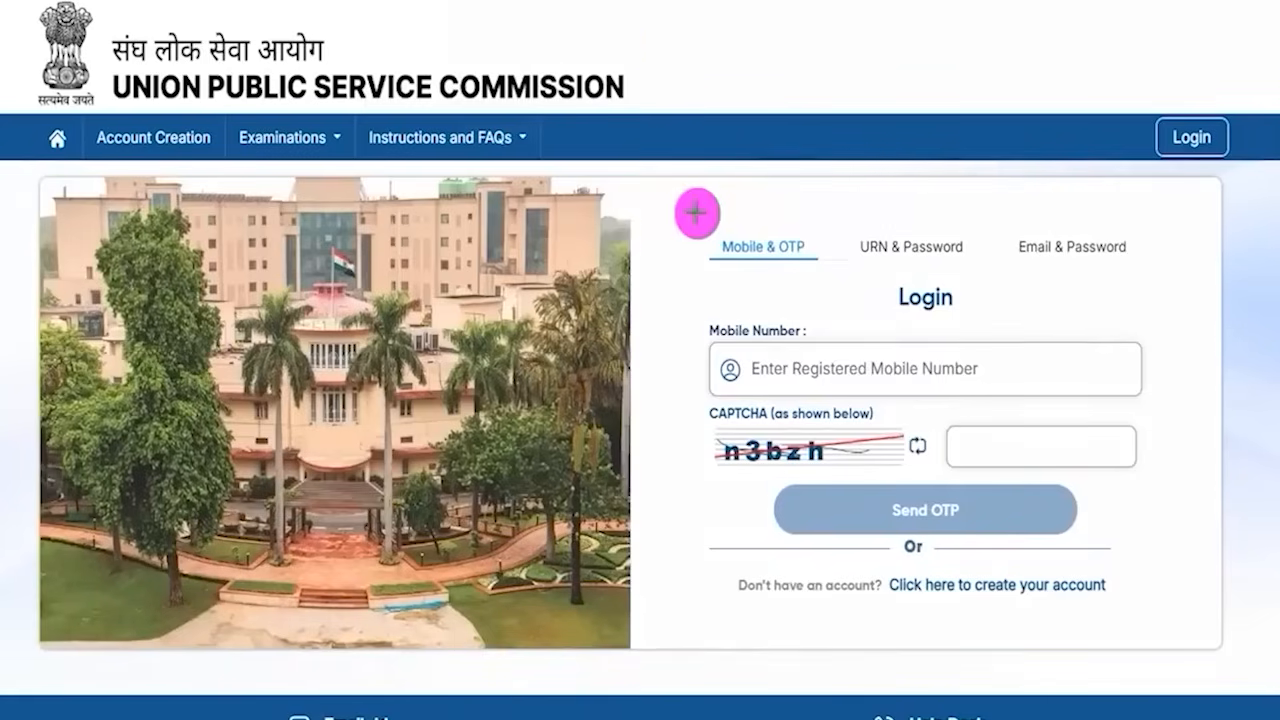
- Point out the Mobile & OTP, URN & Password and Email & Password login options
drag(688, 207, 824, 275)
mouse_move(998, 202)
mouse_down()
mouse_move(1114, 277)
mouse_move(1142, 280)
mouse_up()
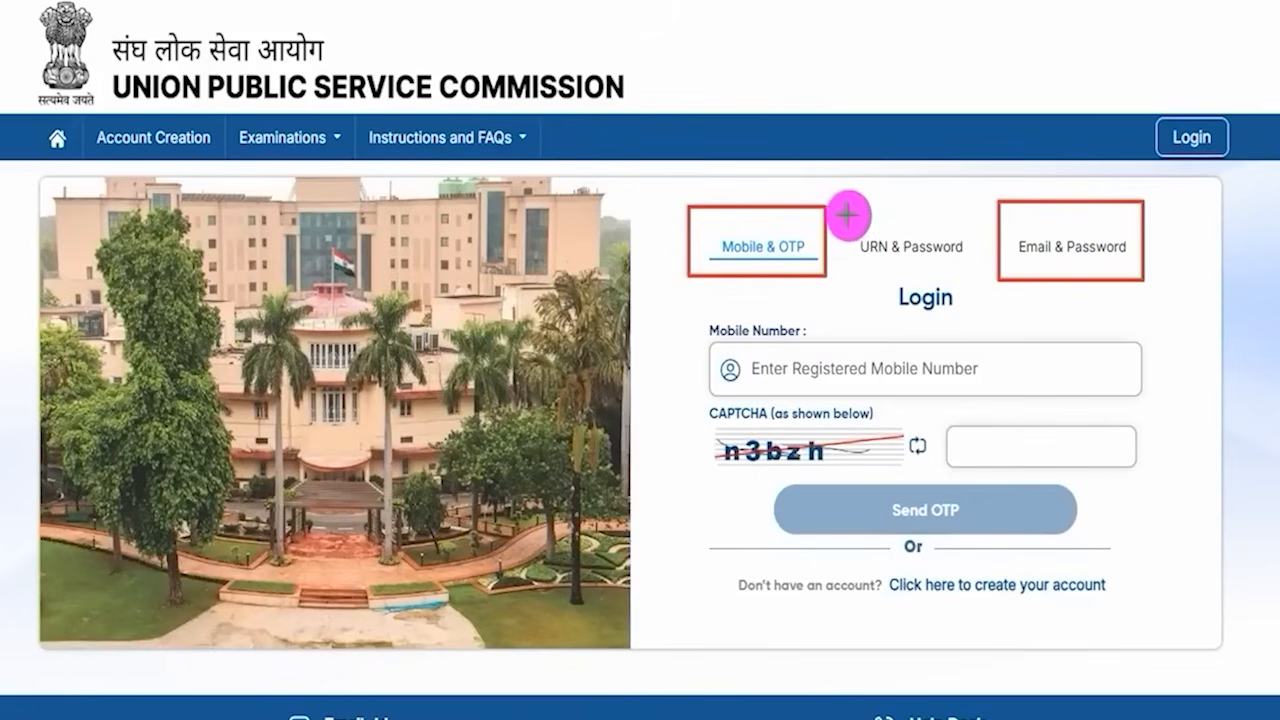
drag(845, 211, 963, 267)
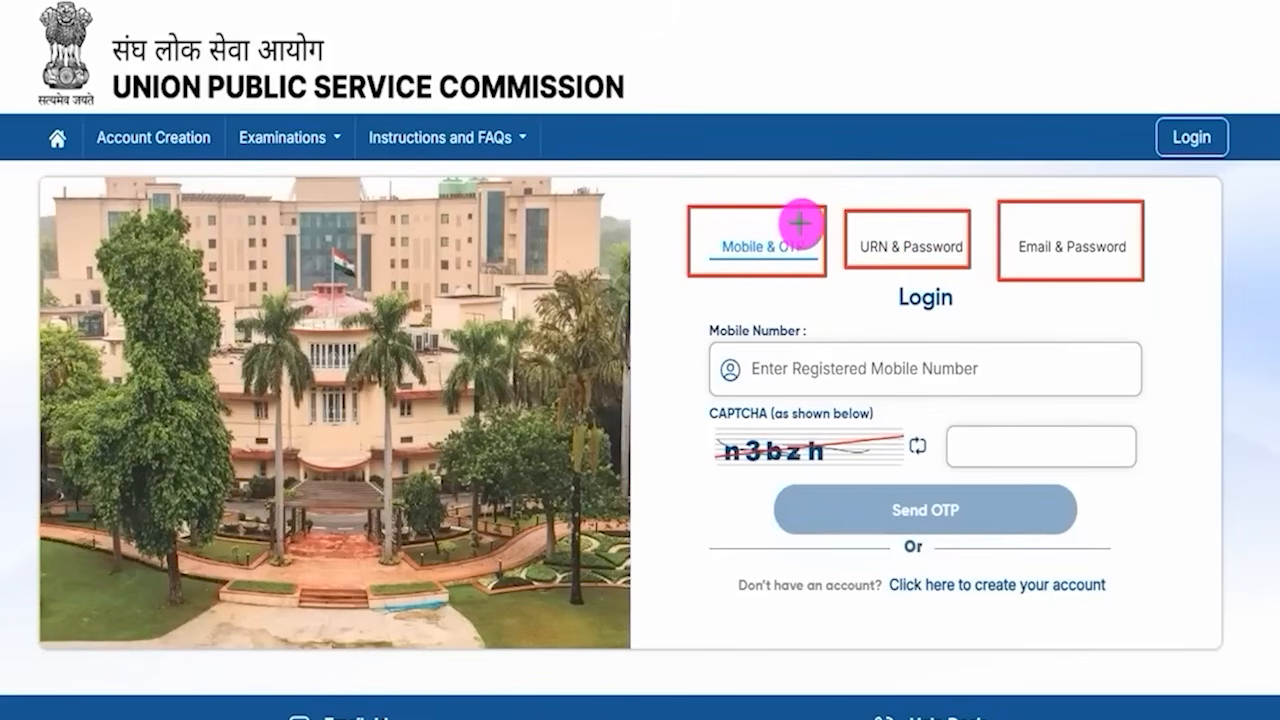
drag(803, 223, 831, 179)
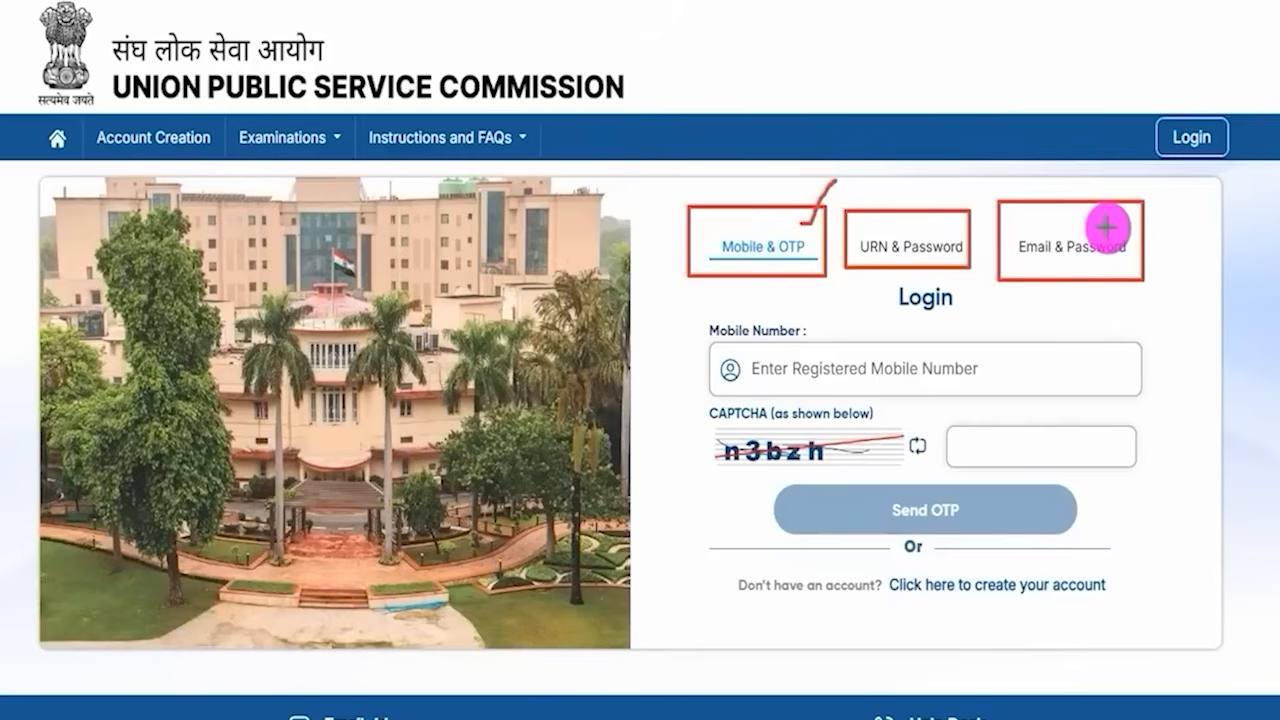
drag(1110, 228, 1151, 194)
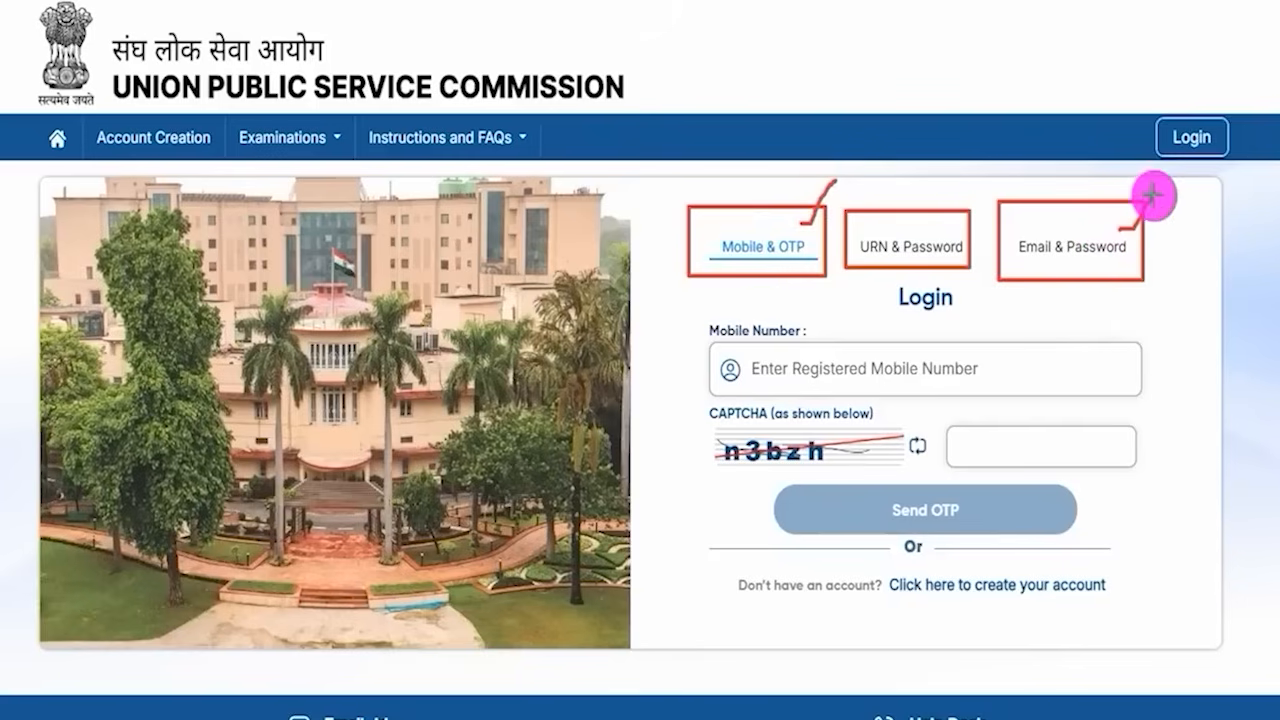
key(Escape)
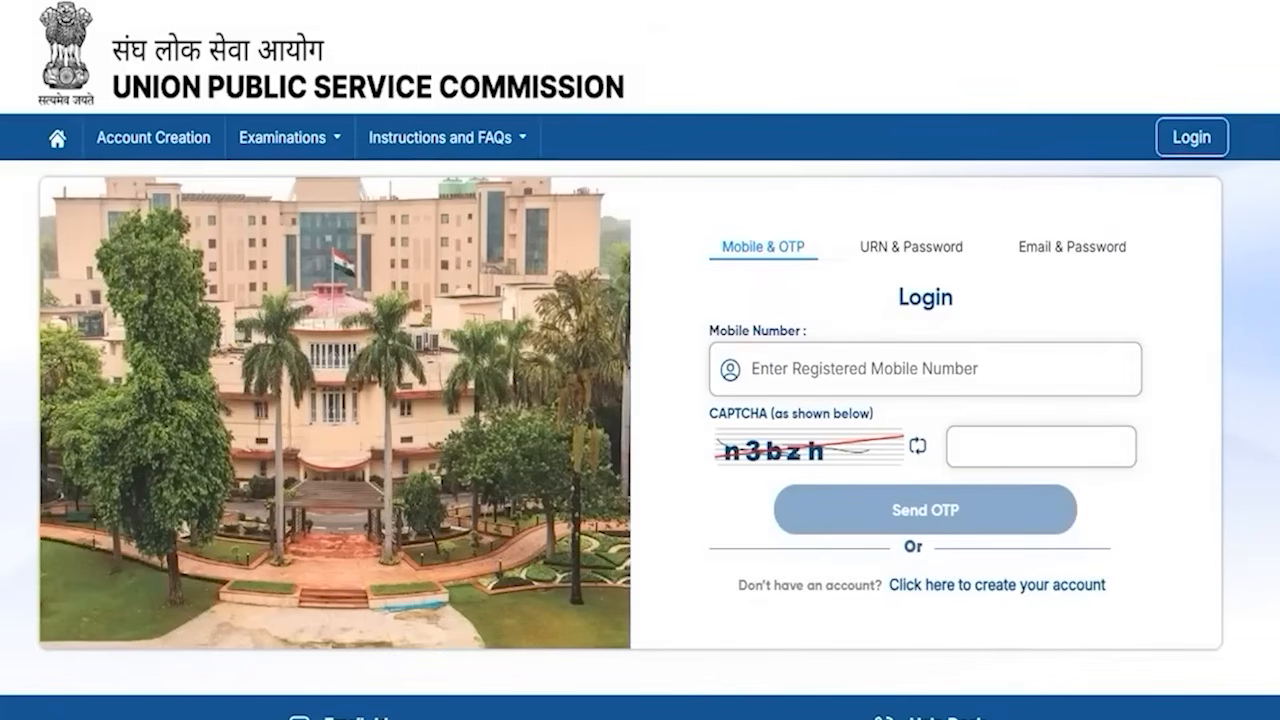
- Point out the registered mobile number, CAPTCHA and Send OTP controls of the mobile login
drag(919, 373, 972, 332)
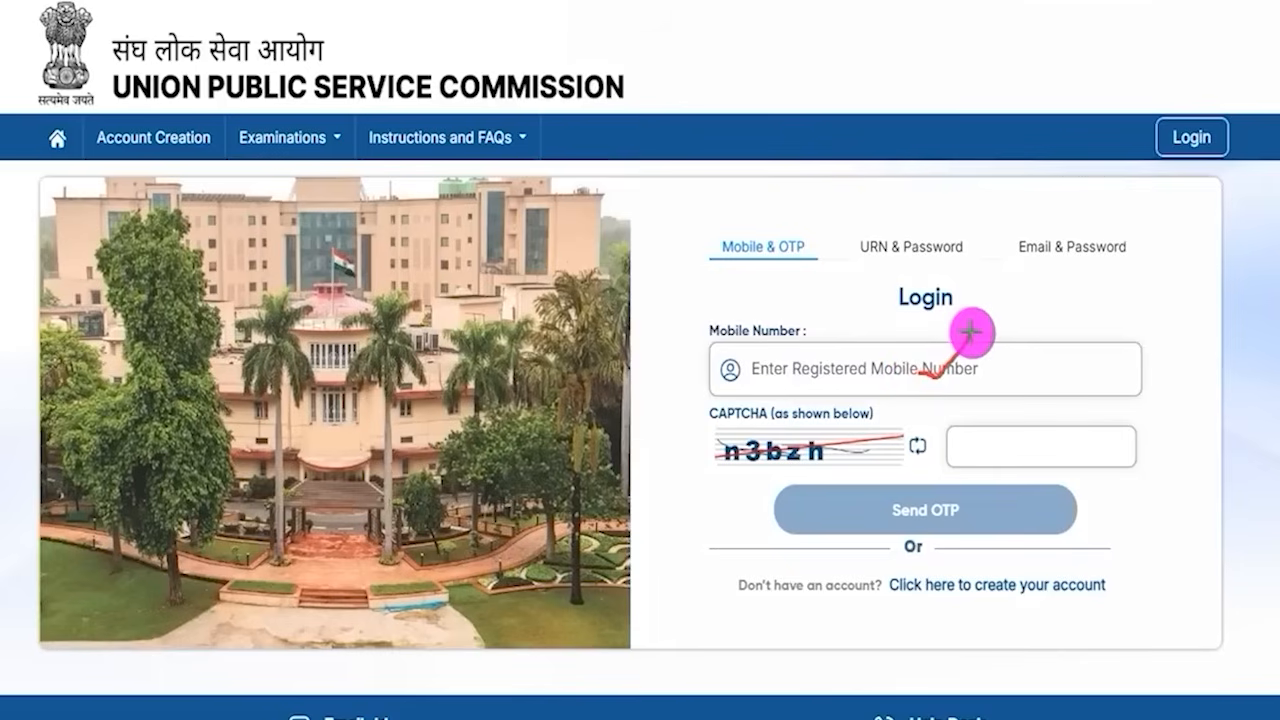
drag(764, 467, 838, 464)
drag(1068, 449, 1121, 398)
drag(1210, 468, 1040, 515)
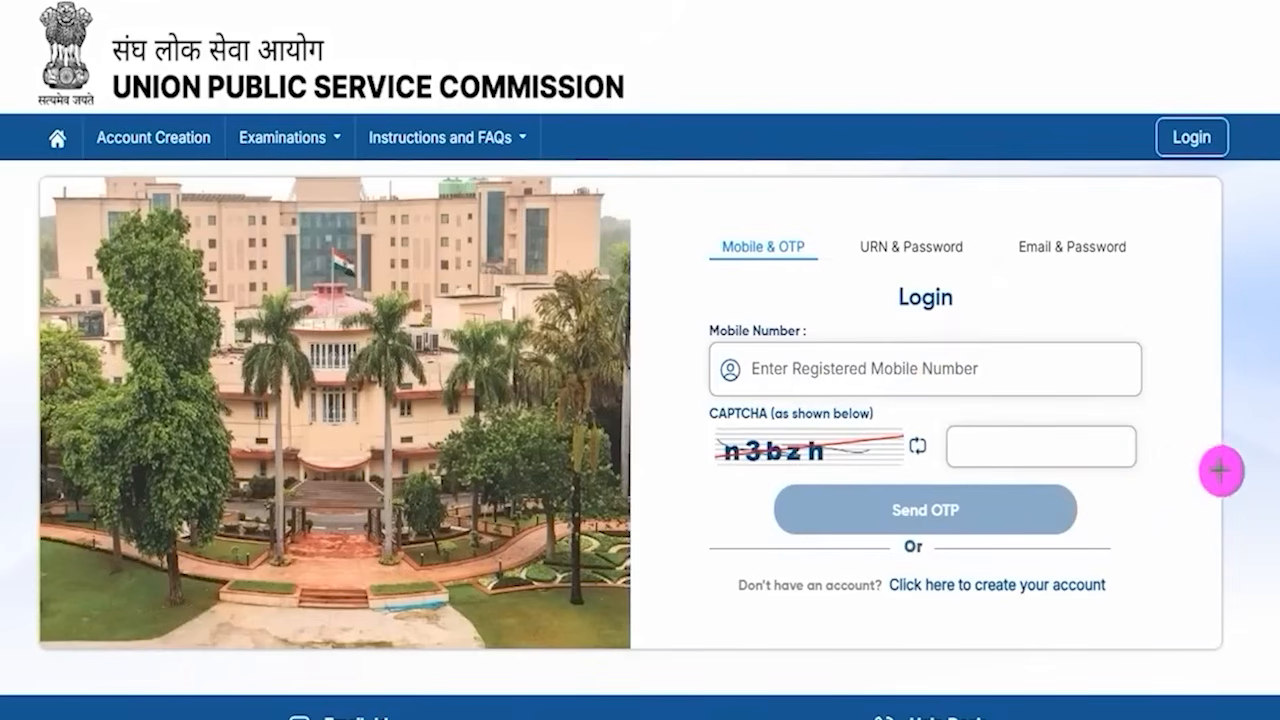
drag(1200, 476, 1022, 507)
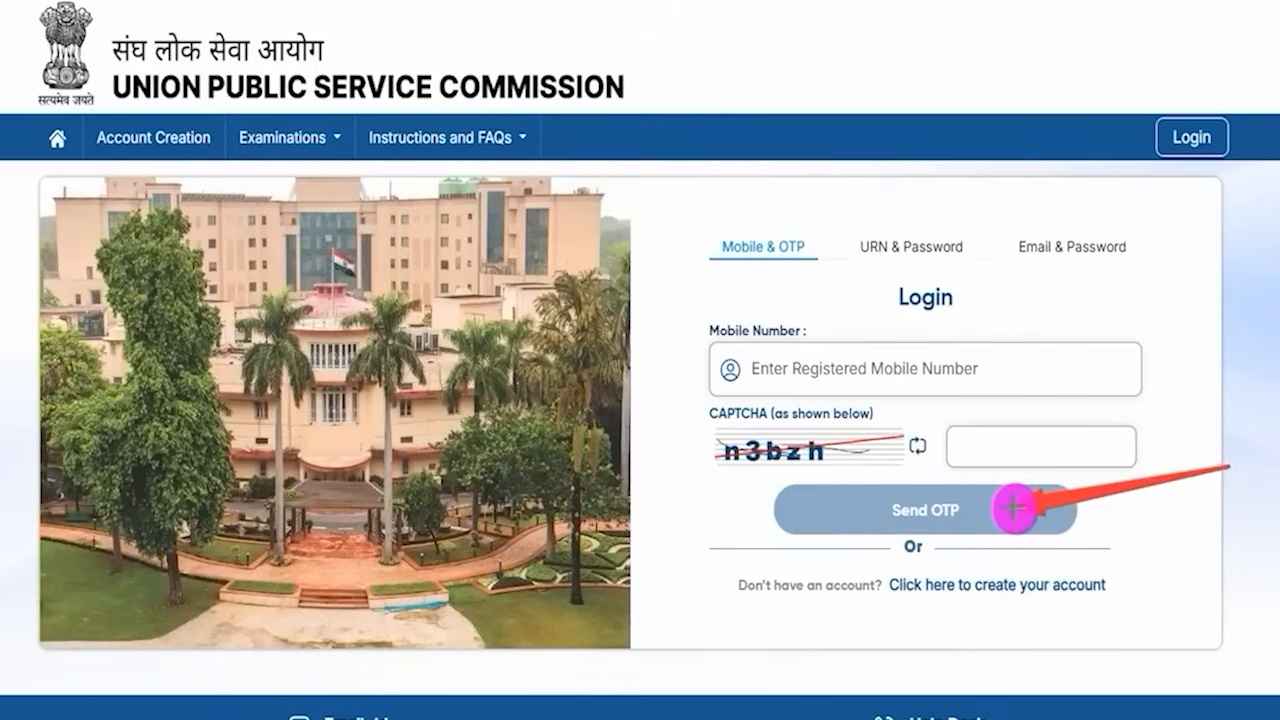
key(Escape)
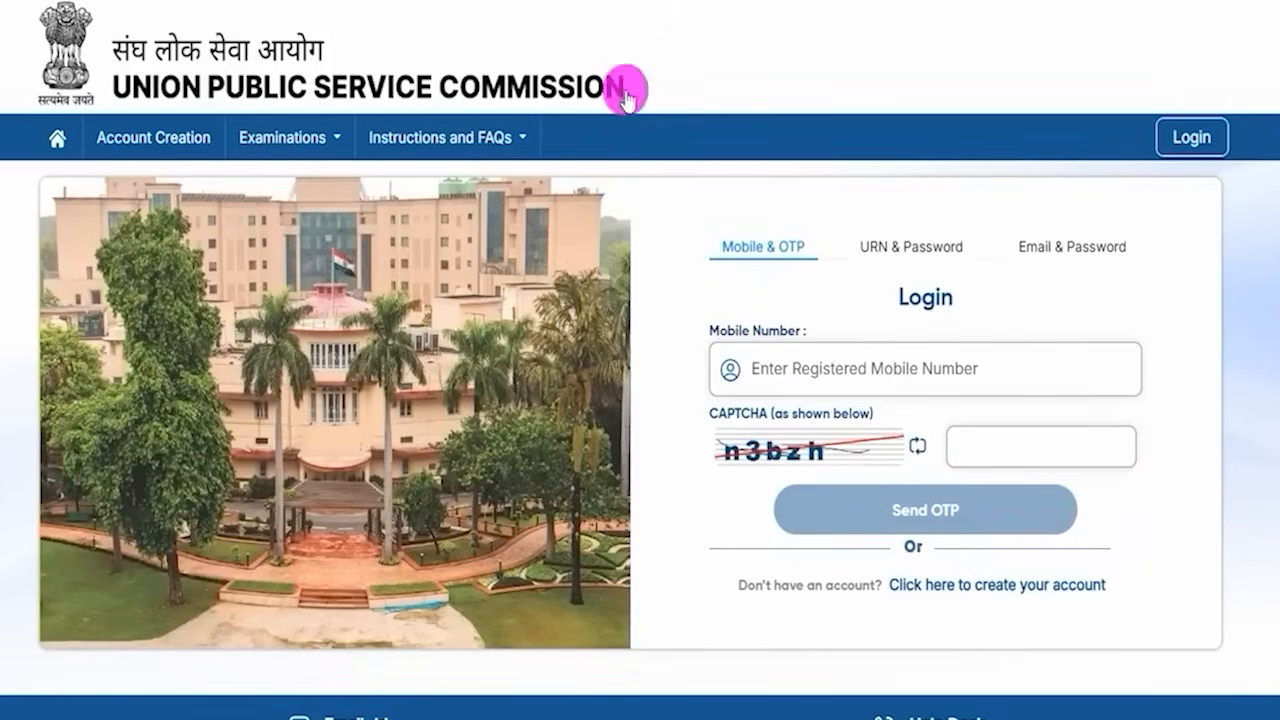
- Switch to Email & Password login and point out the email ID, password, CAPTCHA fields and Sign in
click(1057, 248)
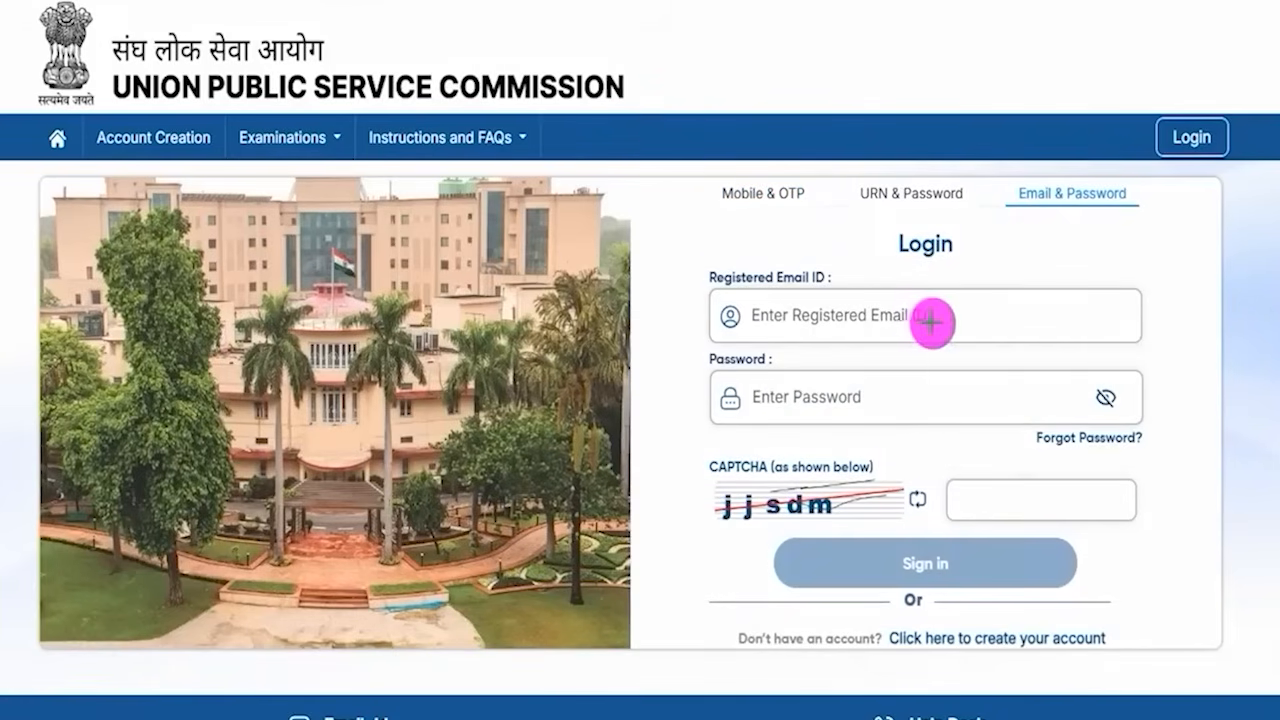
drag(937, 323, 980, 296)
drag(909, 397, 945, 367)
drag(765, 522, 825, 516)
drag(1037, 502, 1088, 465)
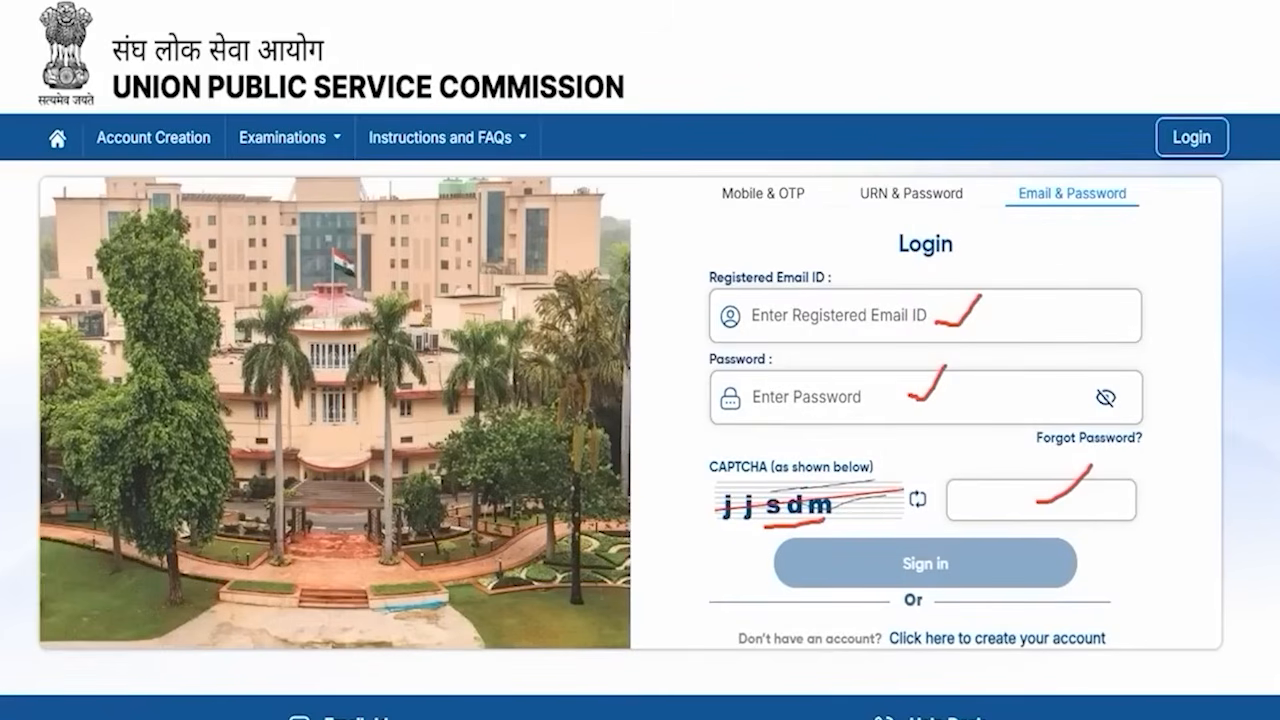
drag(1243, 505, 1028, 562)
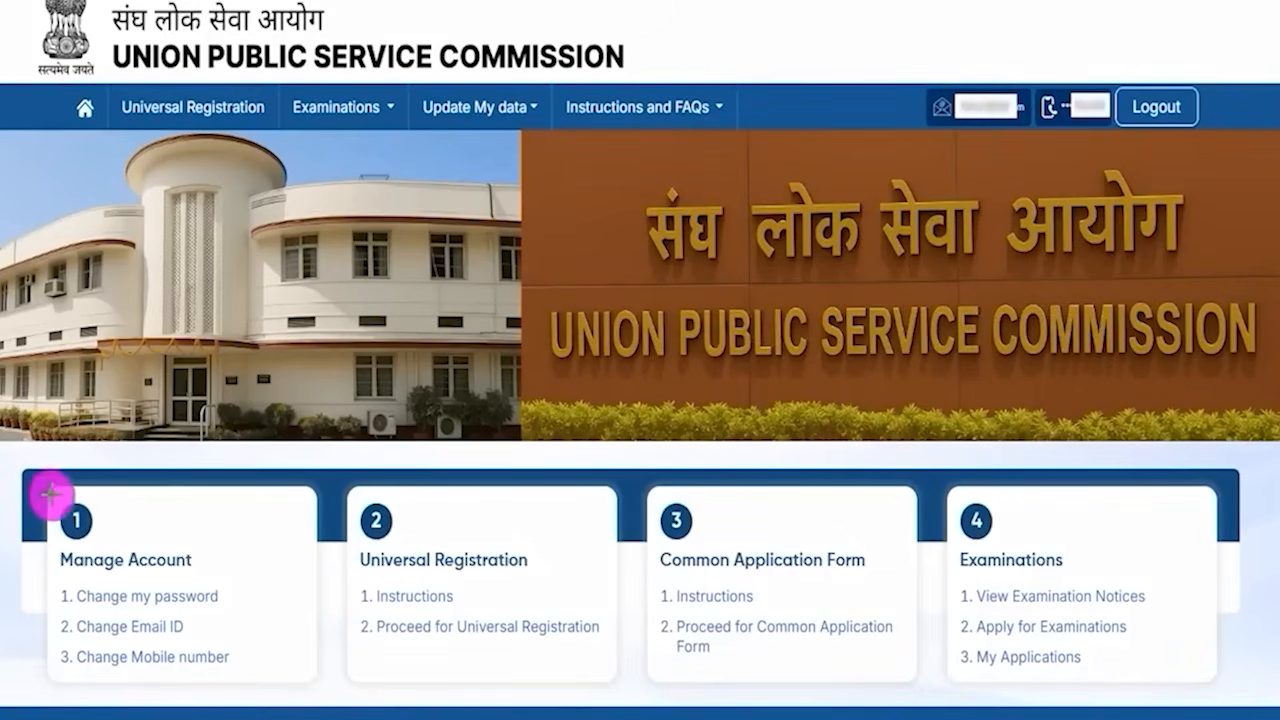
- Point out the Manage Account options for changing password, email ID and mobile number on the dashboard
mouse_move(50, 494)
mouse_down()
mouse_move(209, 571)
mouse_move(251, 686)
mouse_up()
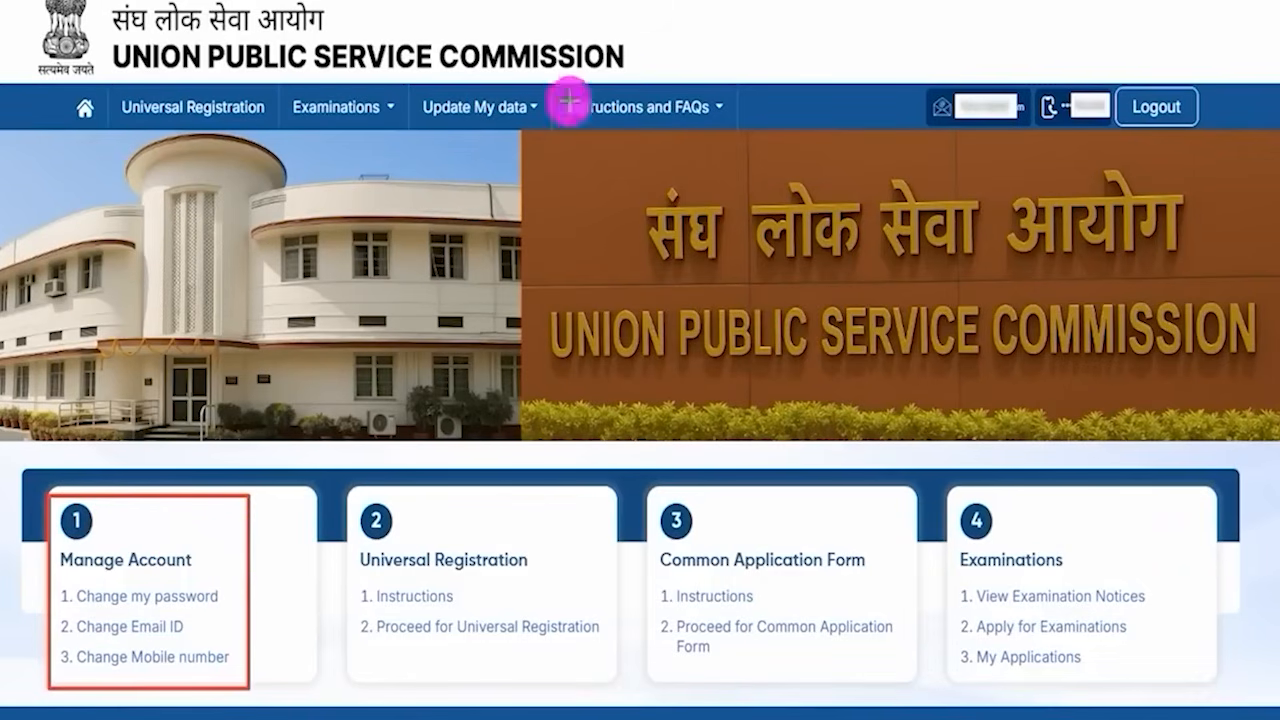
drag(226, 601, 244, 574)
drag(190, 629, 222, 606)
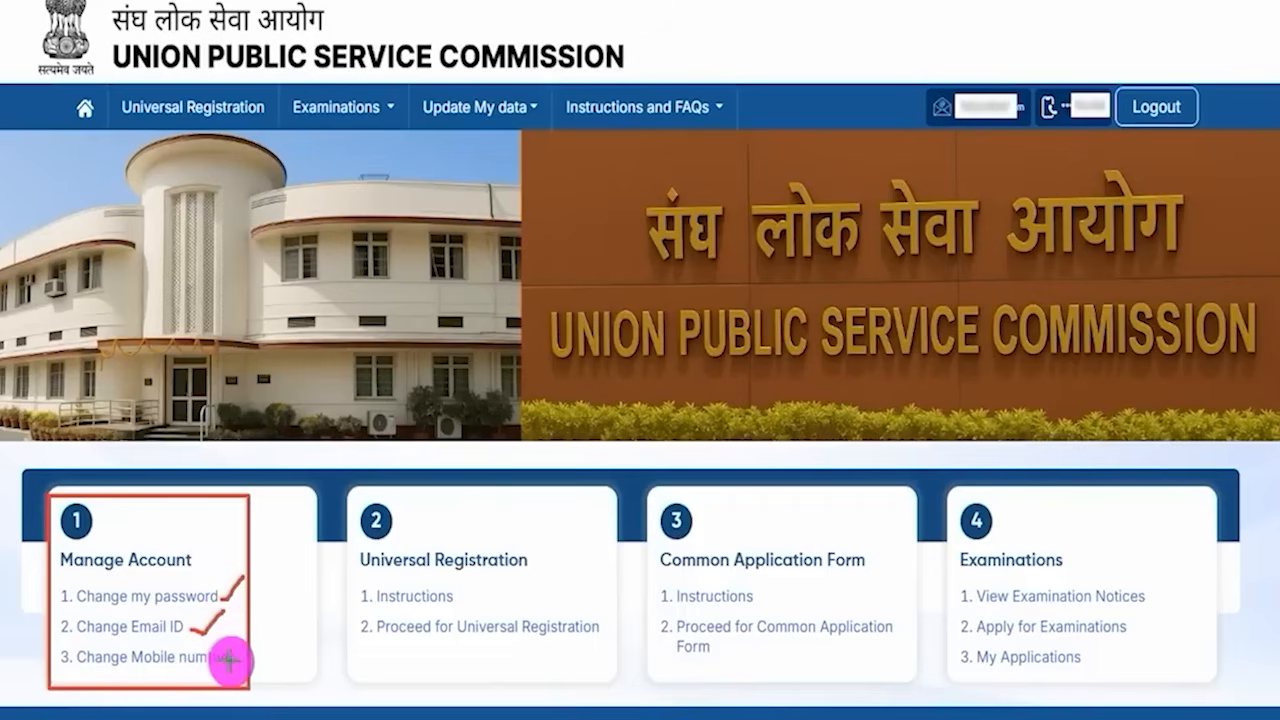
- Point out the Change Mobile number option and the Universal Registration section with its Instructions link
drag(229, 660, 260, 636)
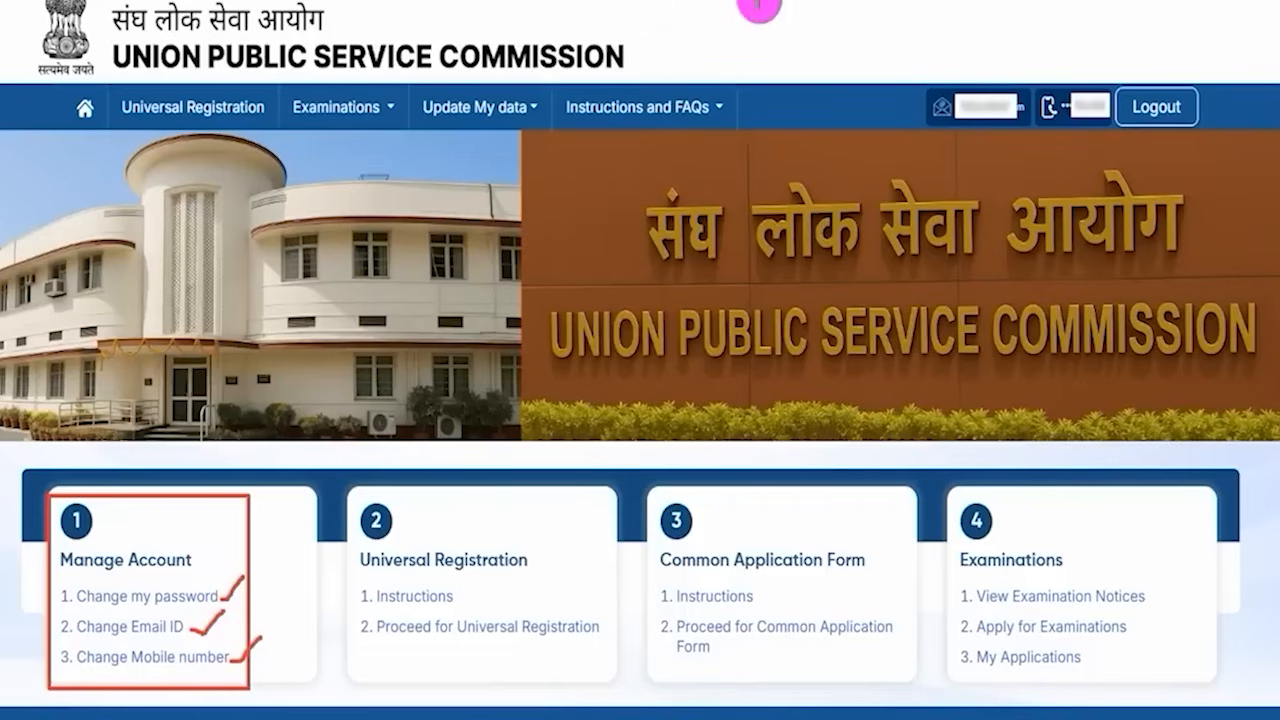
key(e)
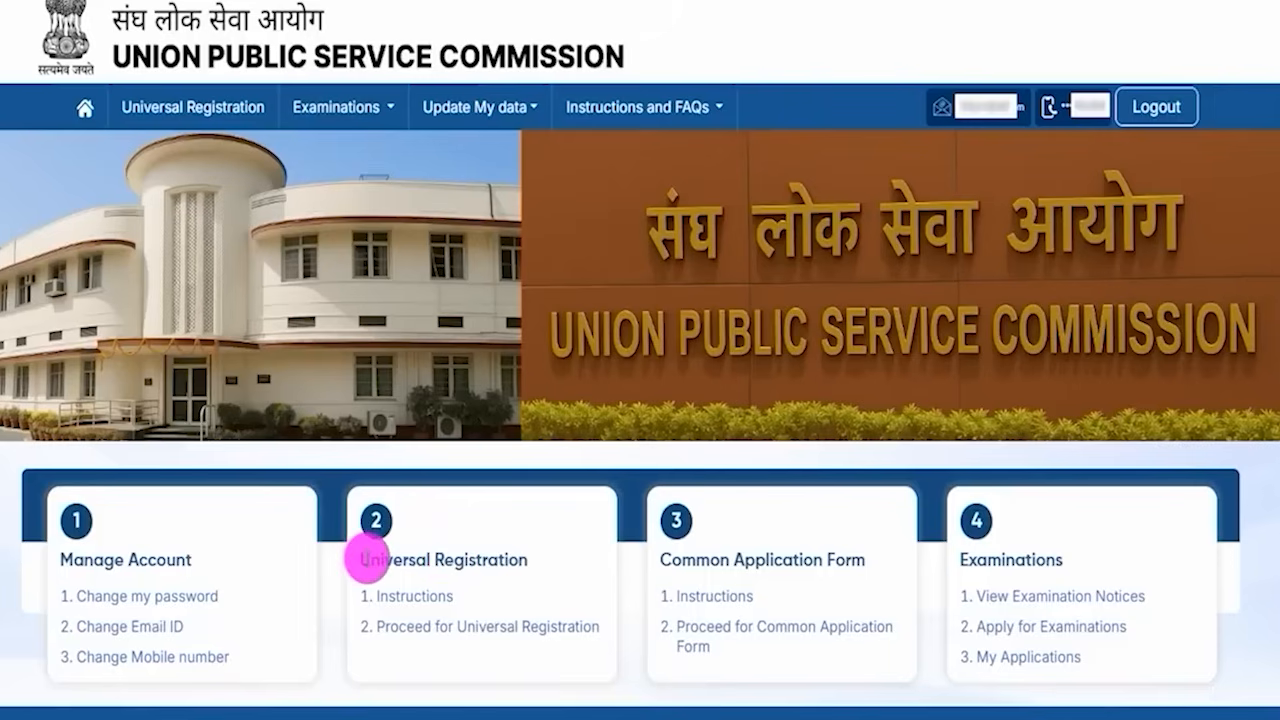
drag(368, 558, 505, 560)
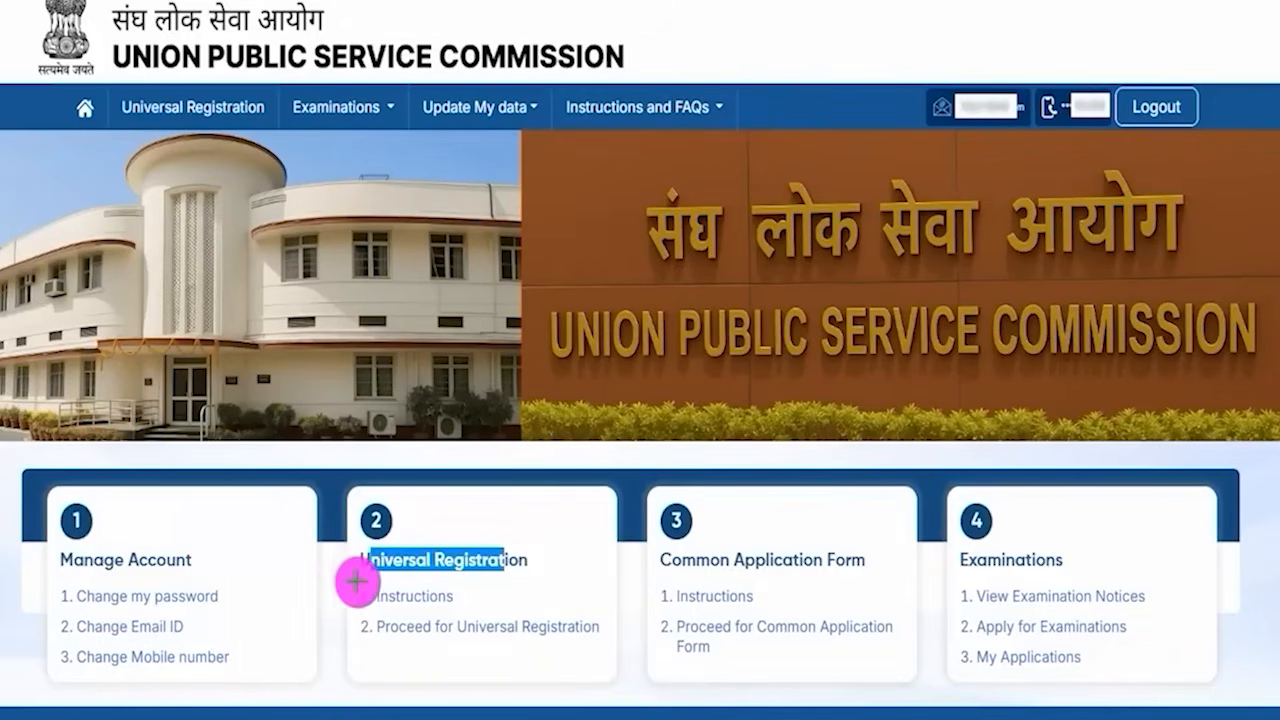
drag(340, 580, 462, 607)
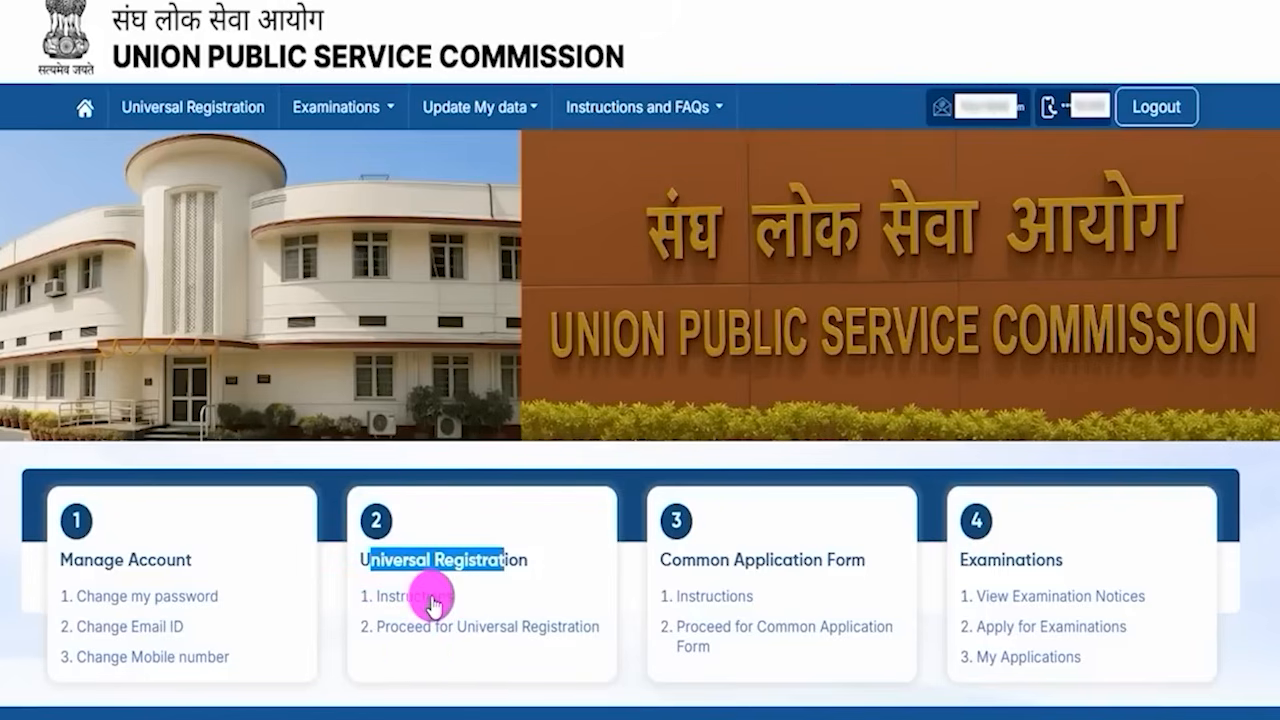
- Open the Universal Registration instructions and point out the identity details requirements for the full name
click(432, 598)
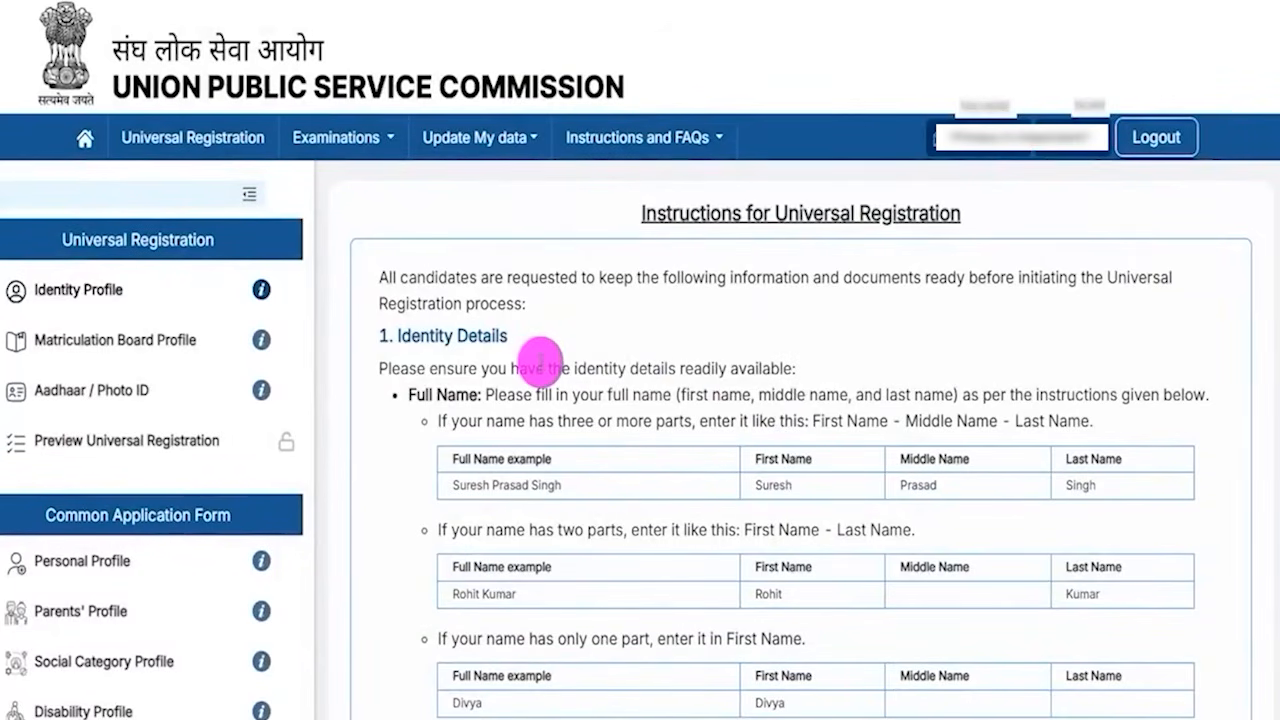
drag(545, 366, 592, 360)
drag(656, 213, 757, 214)
drag(478, 277, 620, 277)
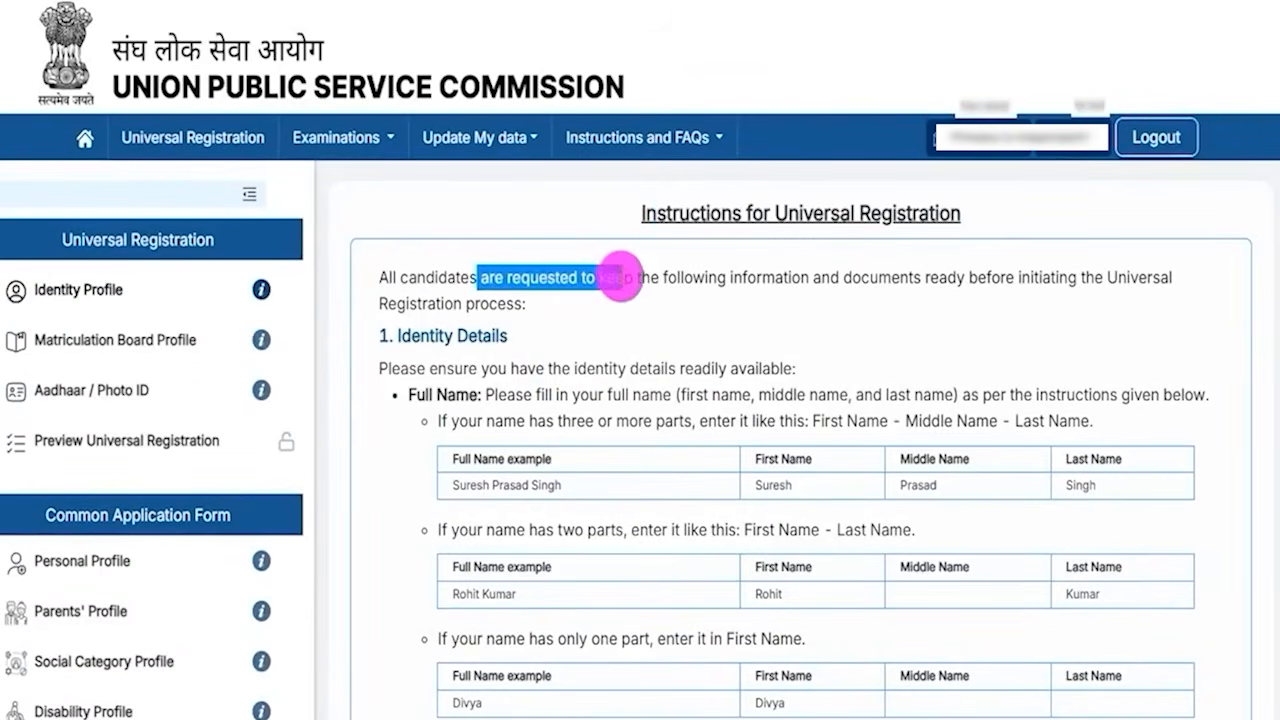
drag(454, 369, 691, 442)
click(706, 518)
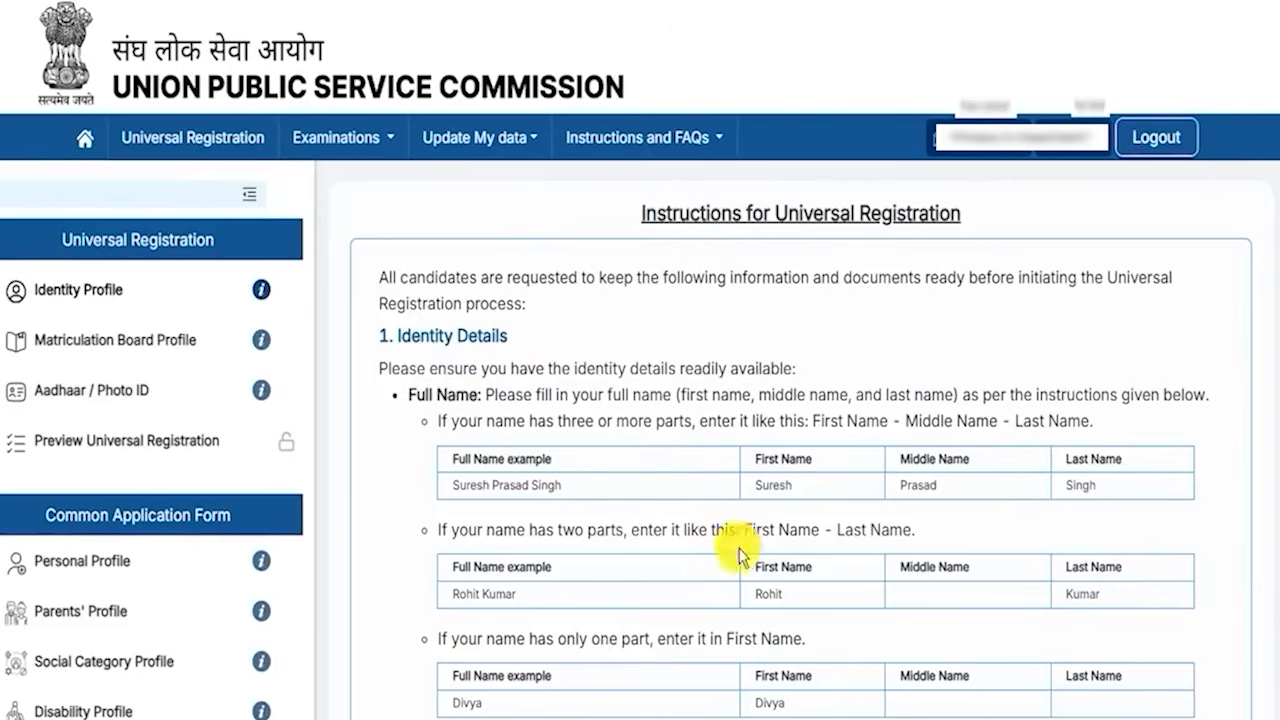
- Review the matriculation and Aadhaar requirements and proceed to Universal Registration
scroll(737, 543, down, 8)
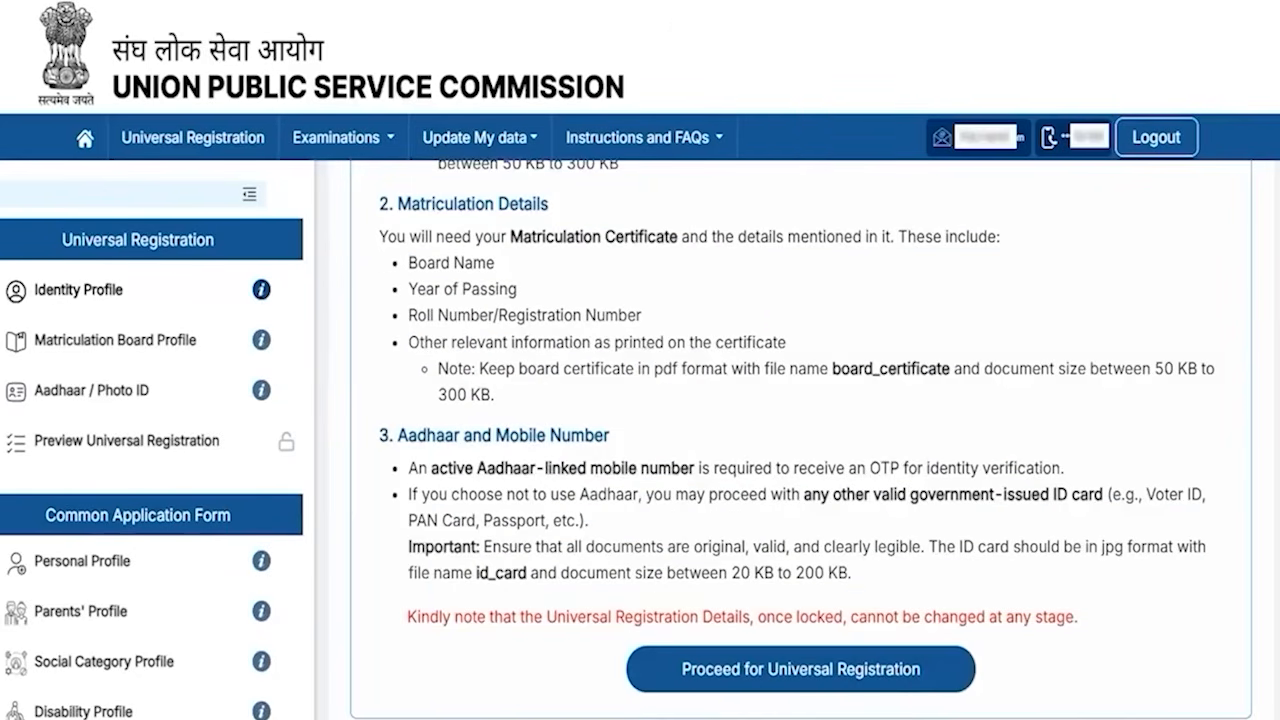
drag(1187, 600, 938, 665)
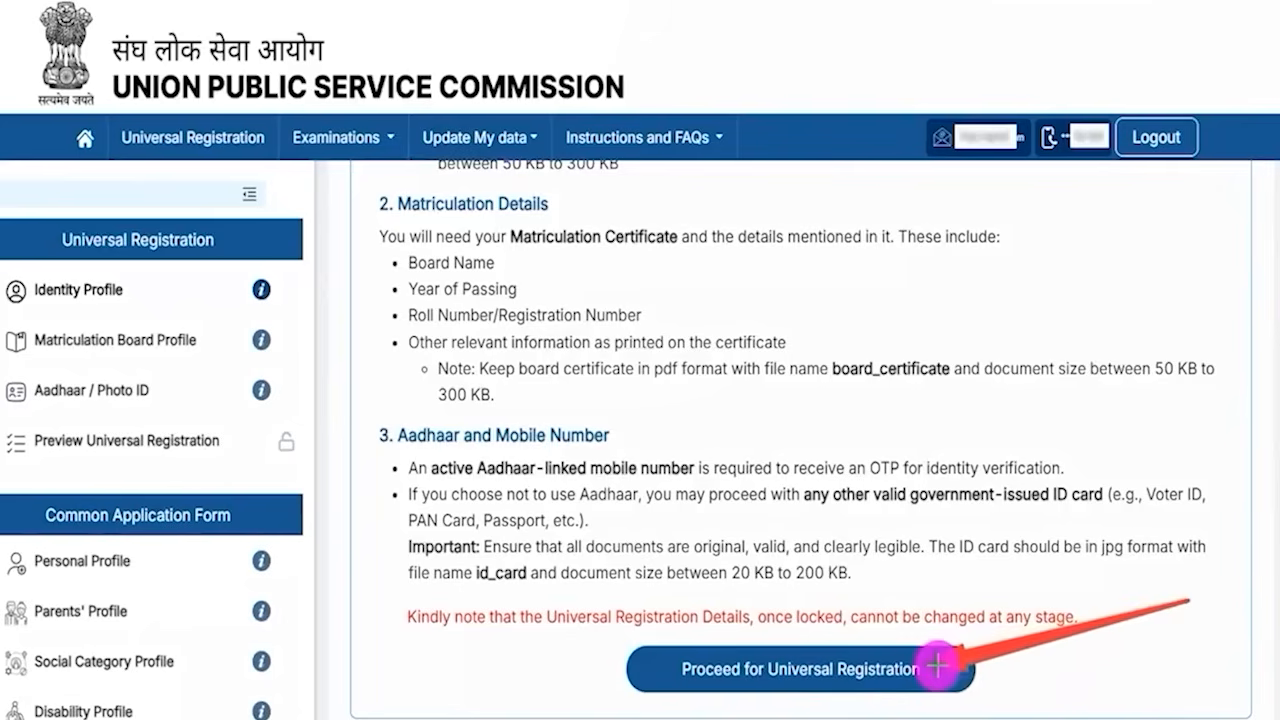
click(938, 665)
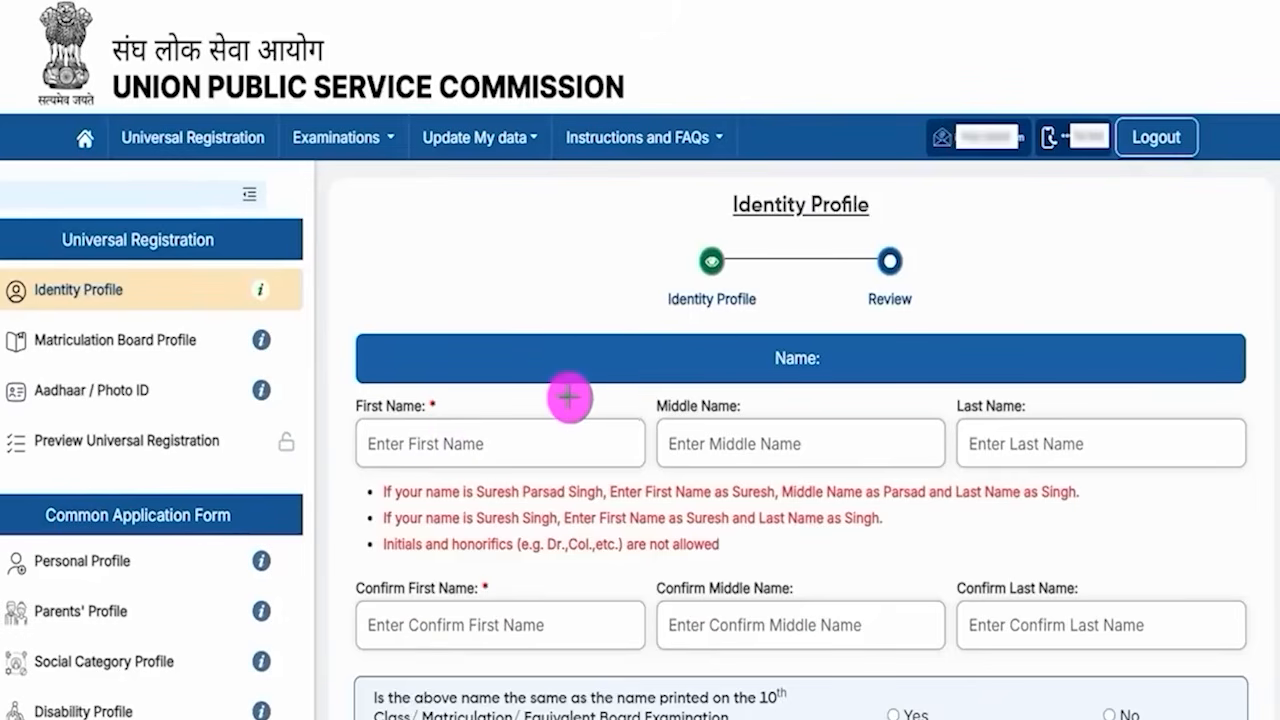
- Point out the First, Middle and Last Name fields and their confirmation fields on the Identity Profile
drag(495, 440, 563, 395)
drag(794, 443, 866, 374)
drag(1080, 447, 1155, 374)
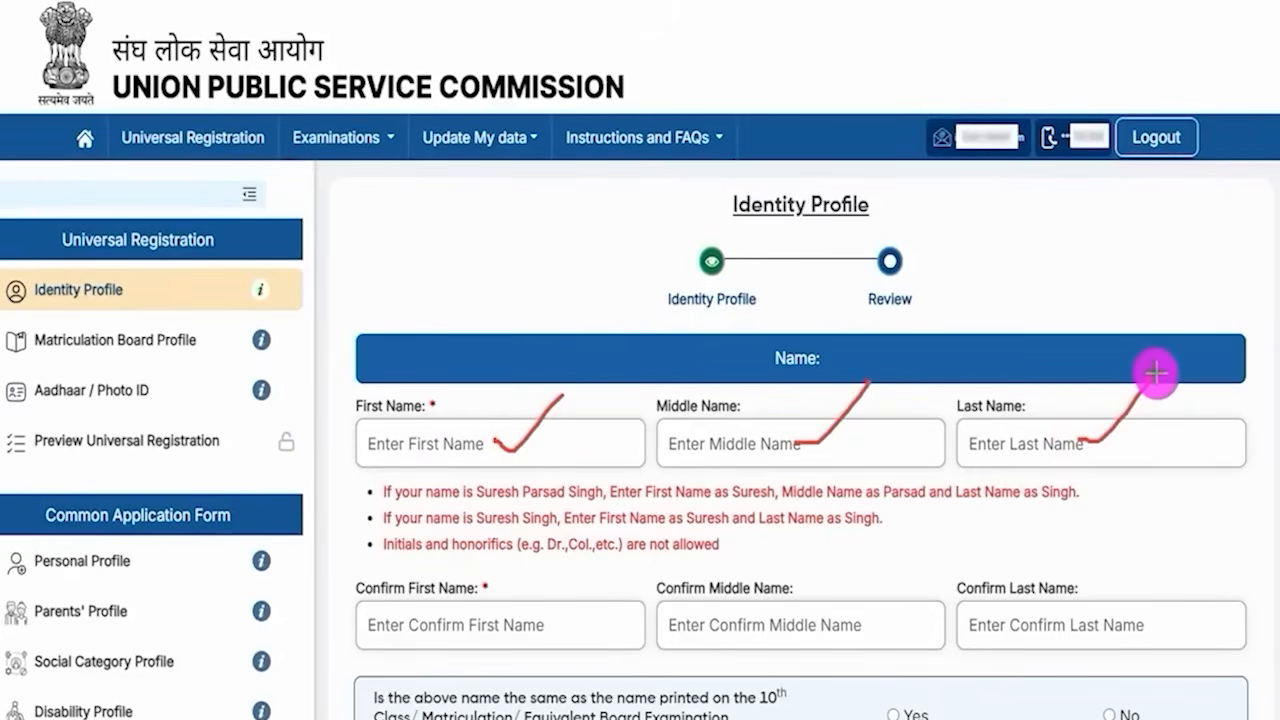
drag(721, 455, 768, 455)
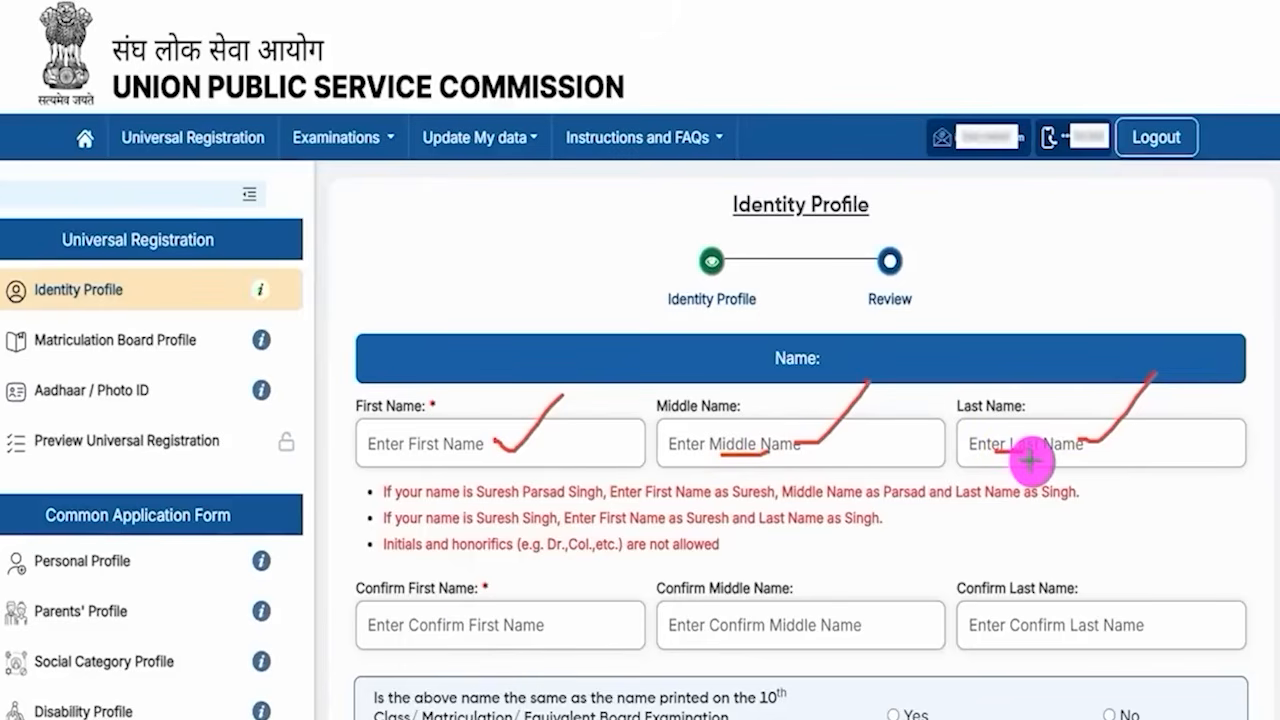
drag(478, 635, 549, 565)
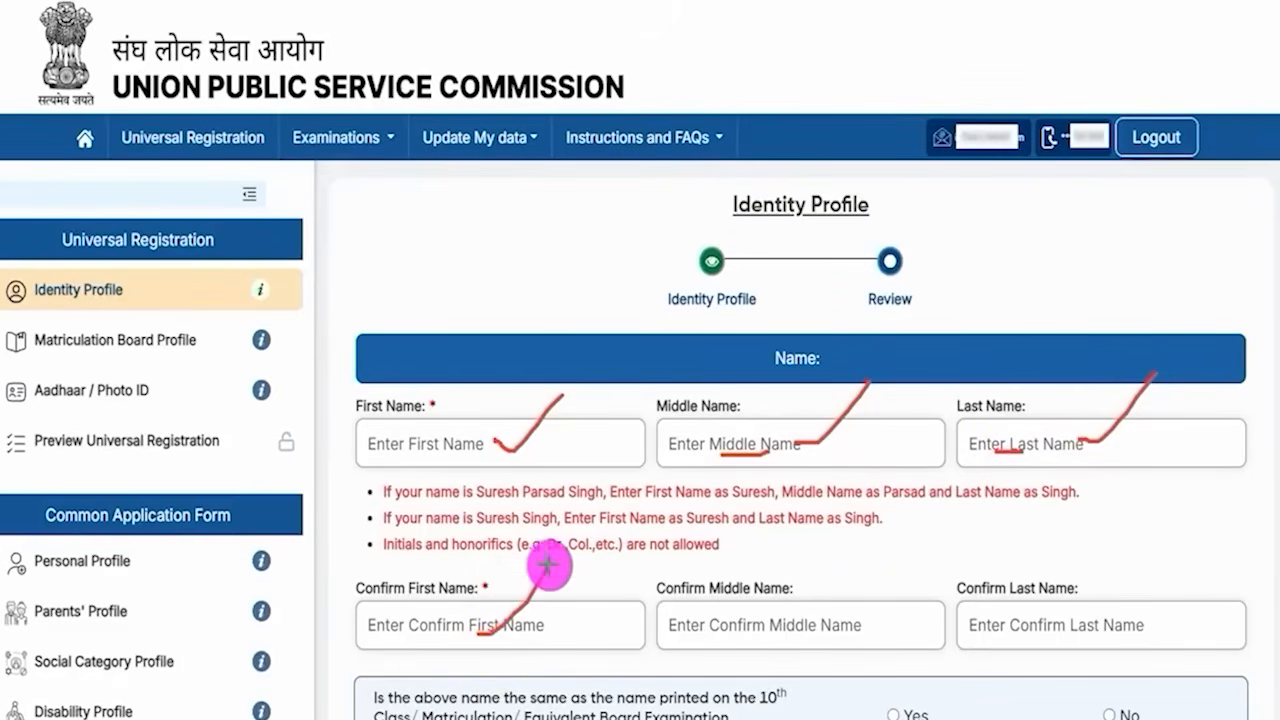
drag(823, 622, 887, 572)
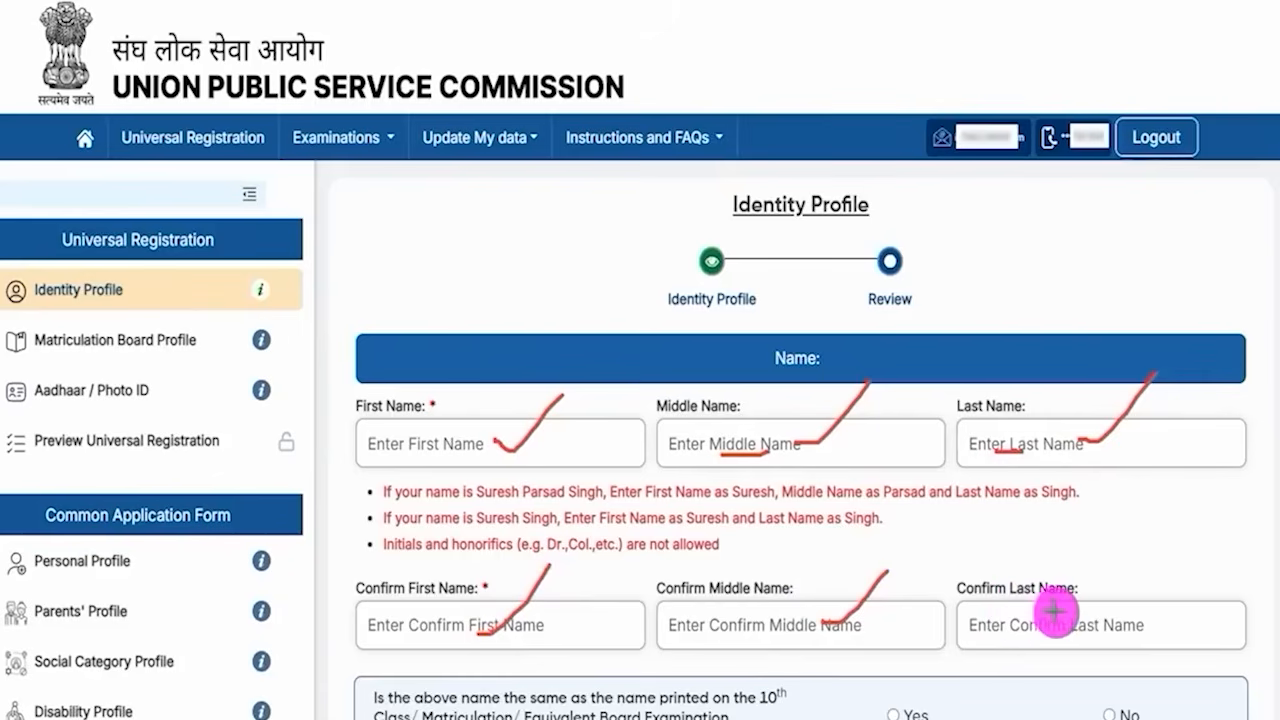
drag(1077, 623, 1115, 578)
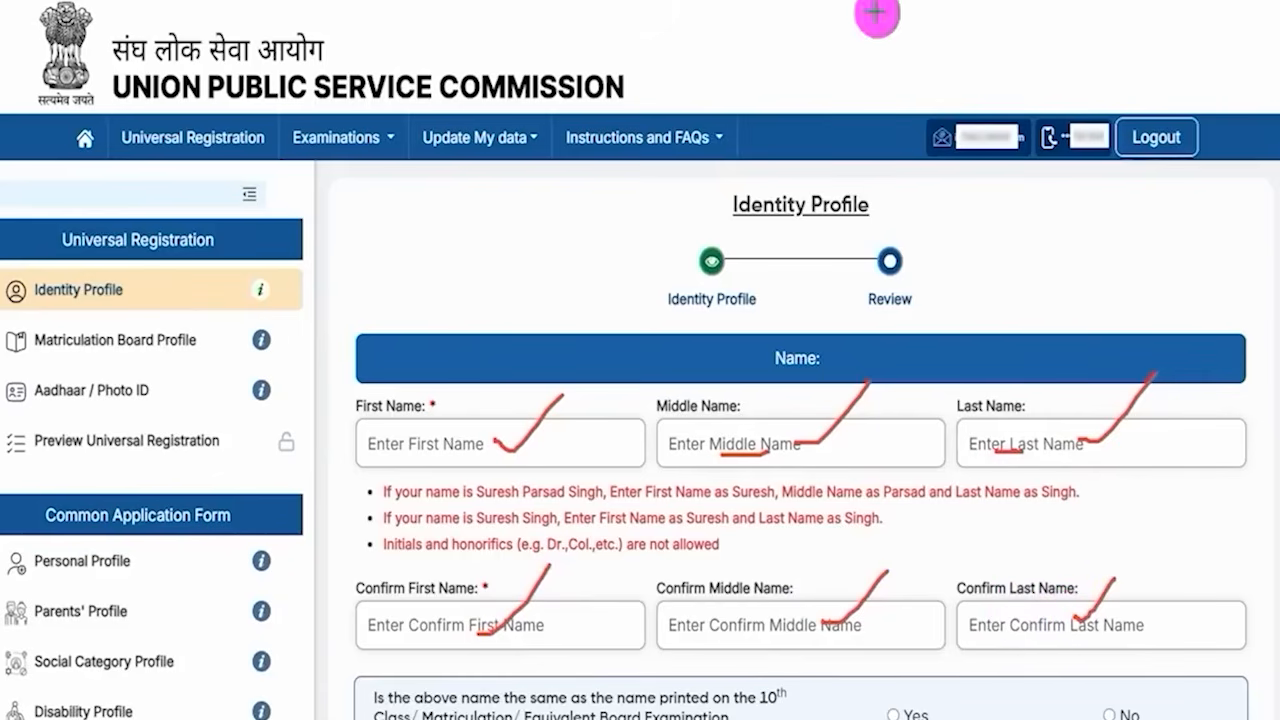
key(Escape)
- Answer No to whether the name matches the one printed on the 10th Class certificate
scroll(571, 386, down, 3)
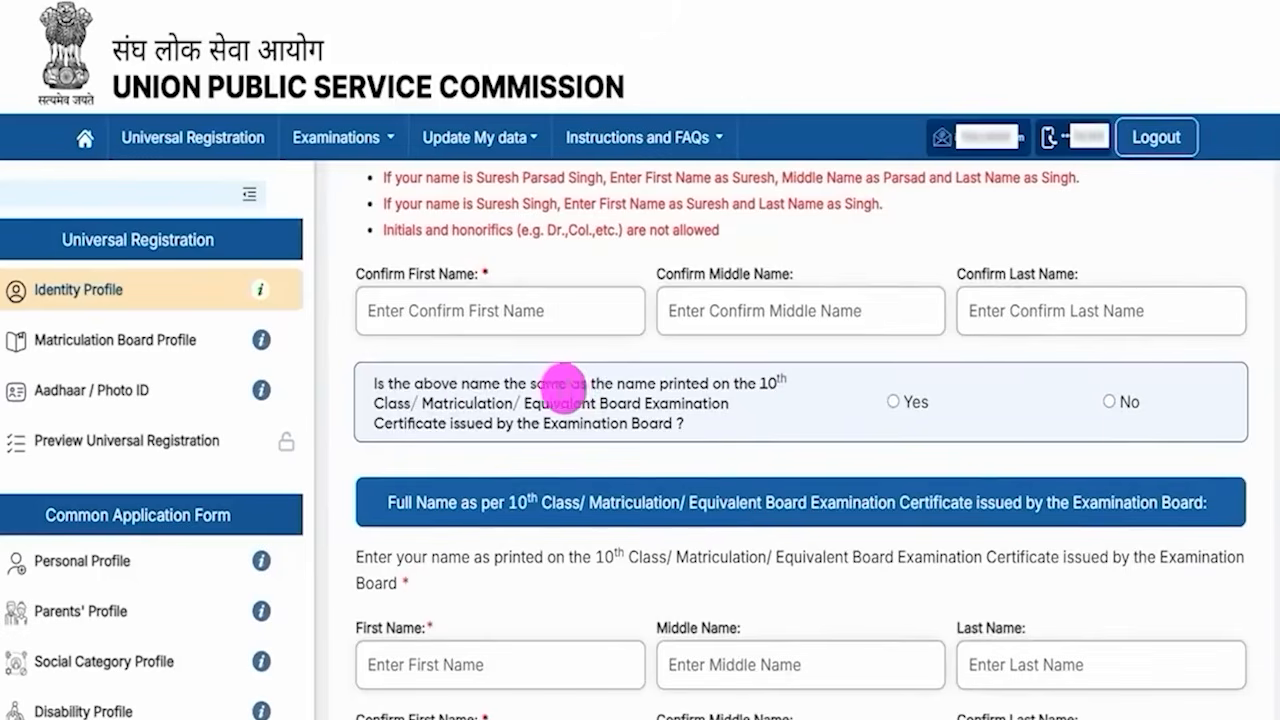
drag(461, 383, 630, 383)
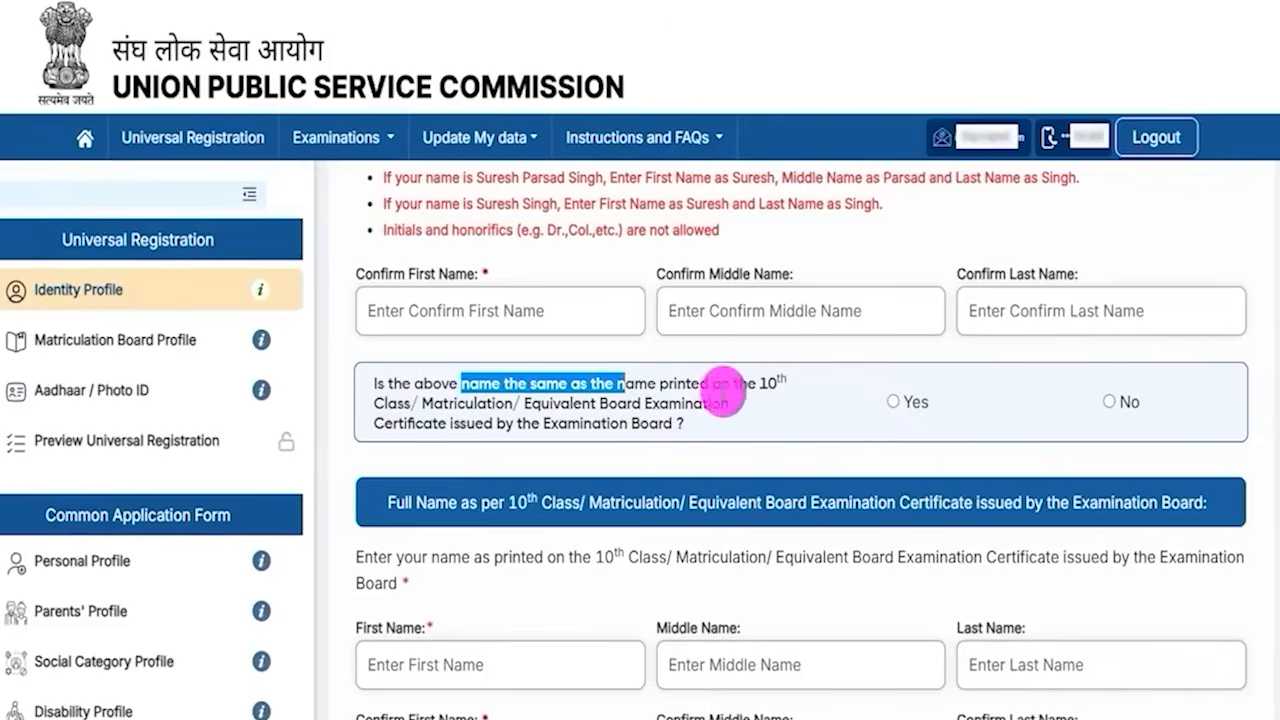
scroll(663, 400, up, 1)
scroll(808, 521, down, 2)
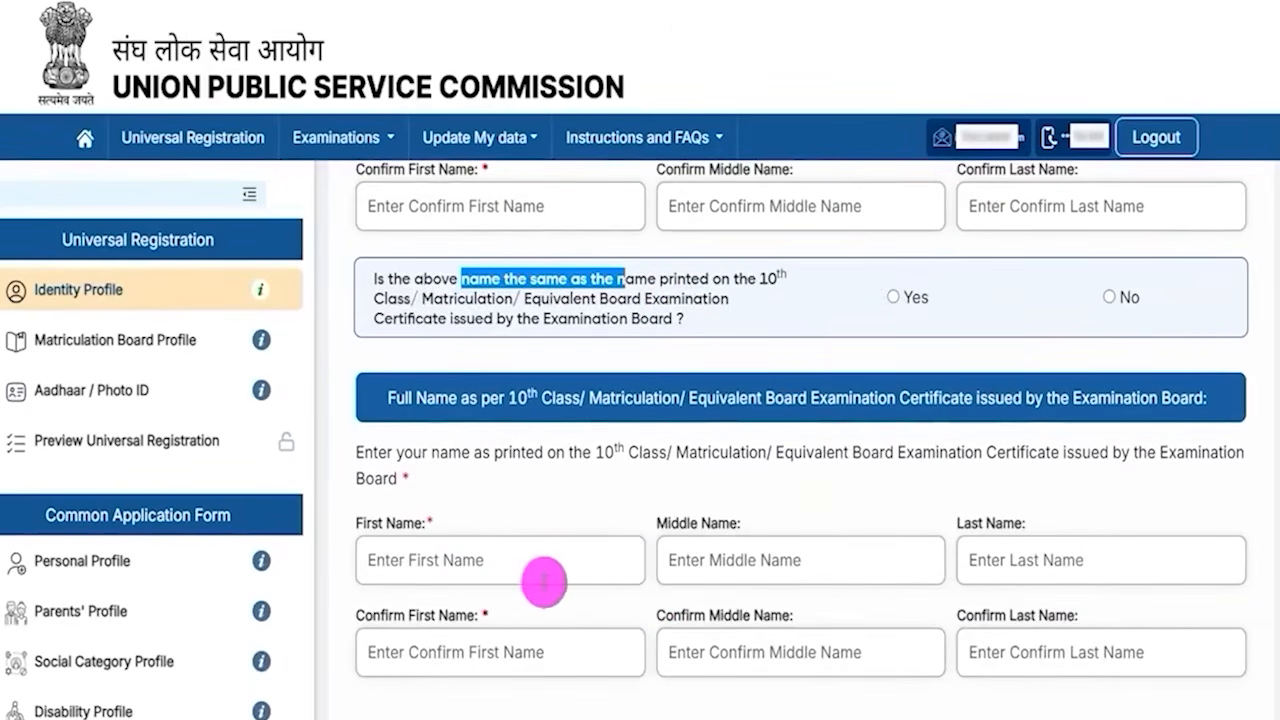
click(1108, 298)
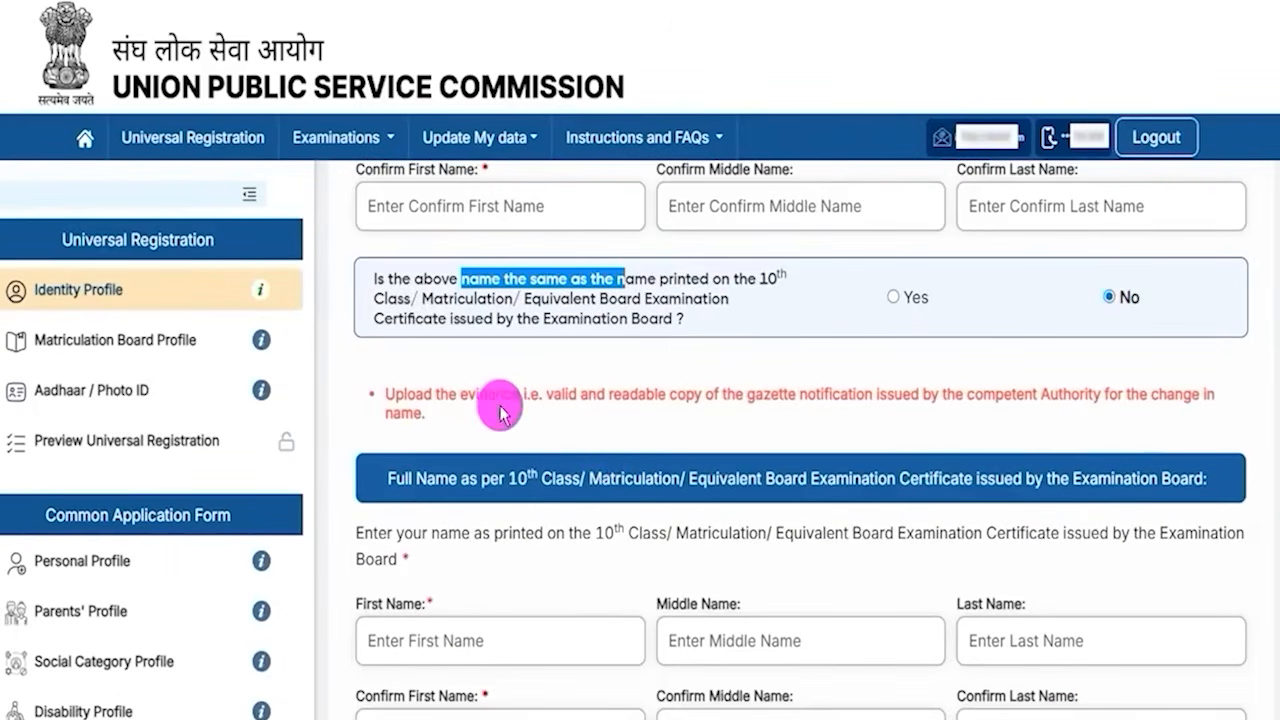
- Point out the gazette notification evidence note and the name fields as per the 10th Class certificate
drag(546, 394, 818, 394)
scroll(690, 478, down, 2)
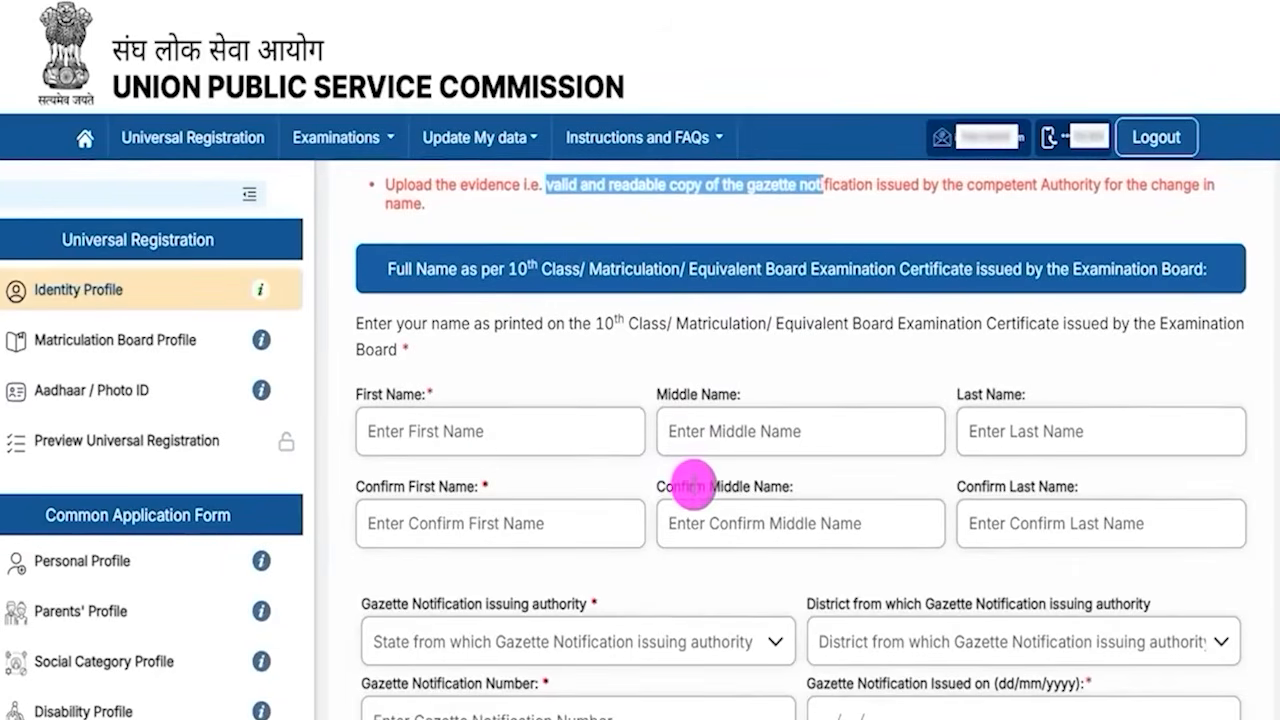
drag(379, 395, 427, 393)
click(692, 389)
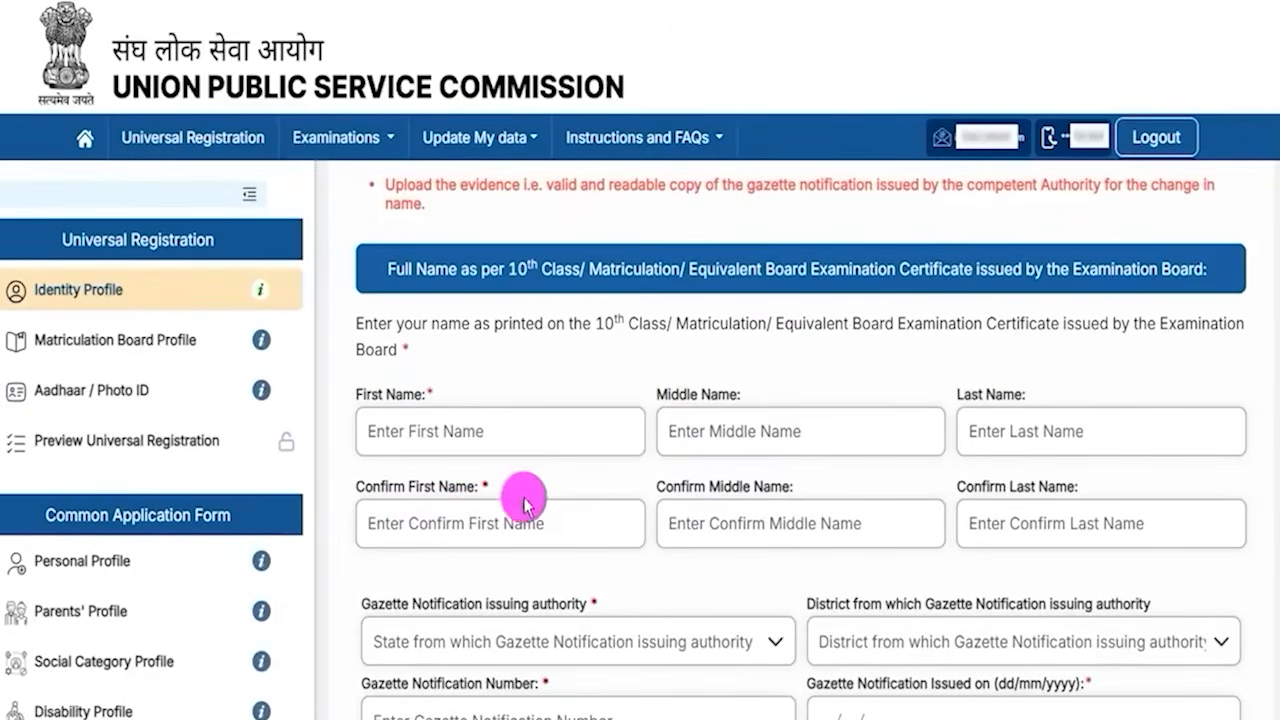
- Point out the gazette issuing authority, district, number and issue date fields and the gazette document's size and format rules
scroll(660, 594, down, 2)
click(507, 432)
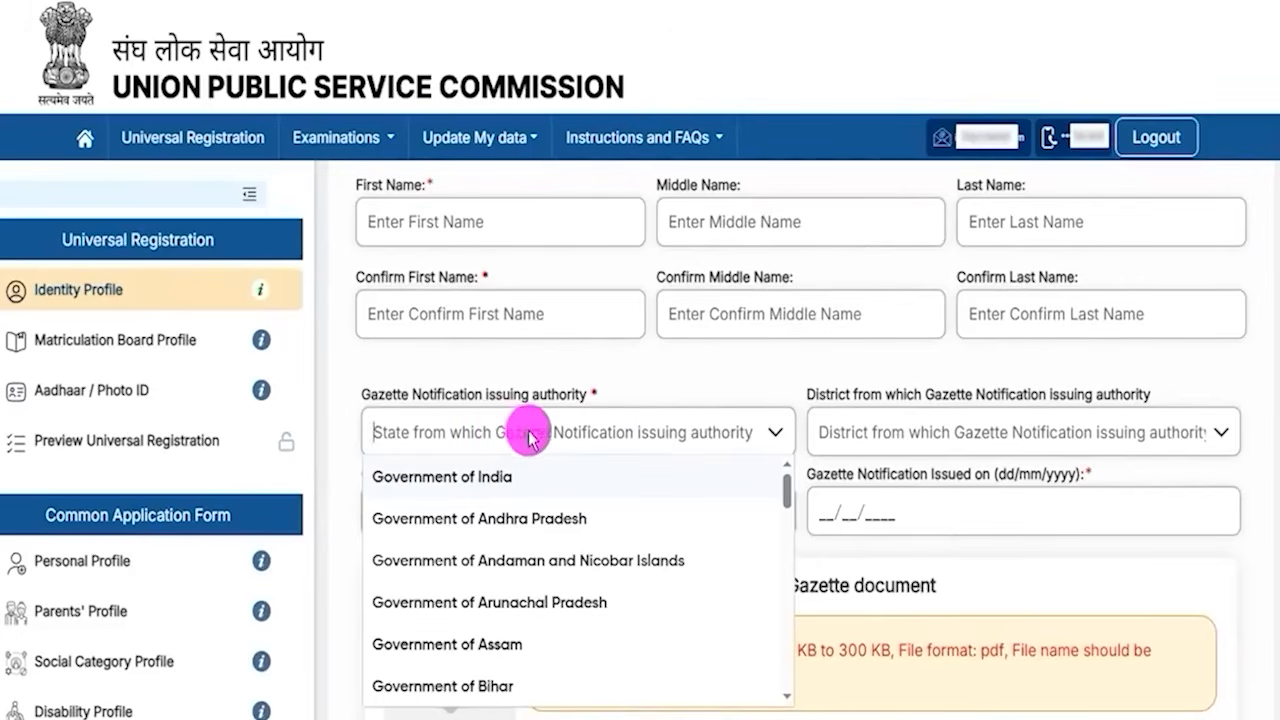
click(940, 432)
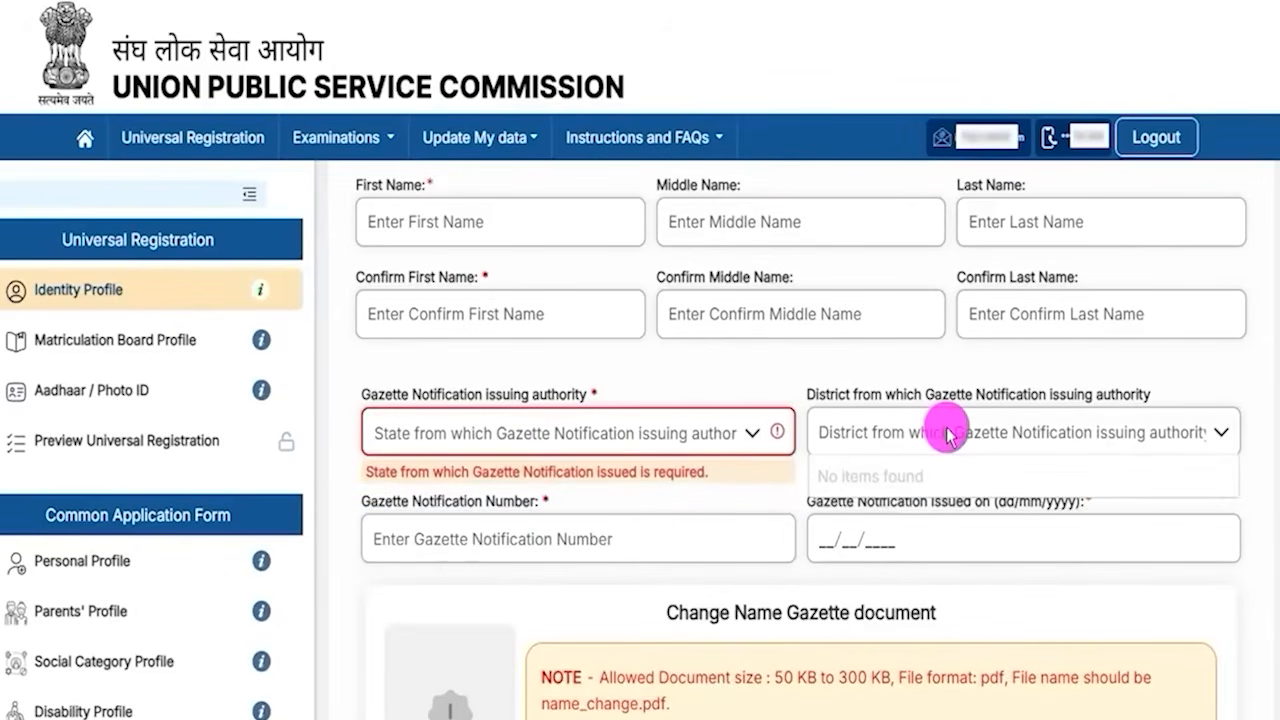
click(514, 547)
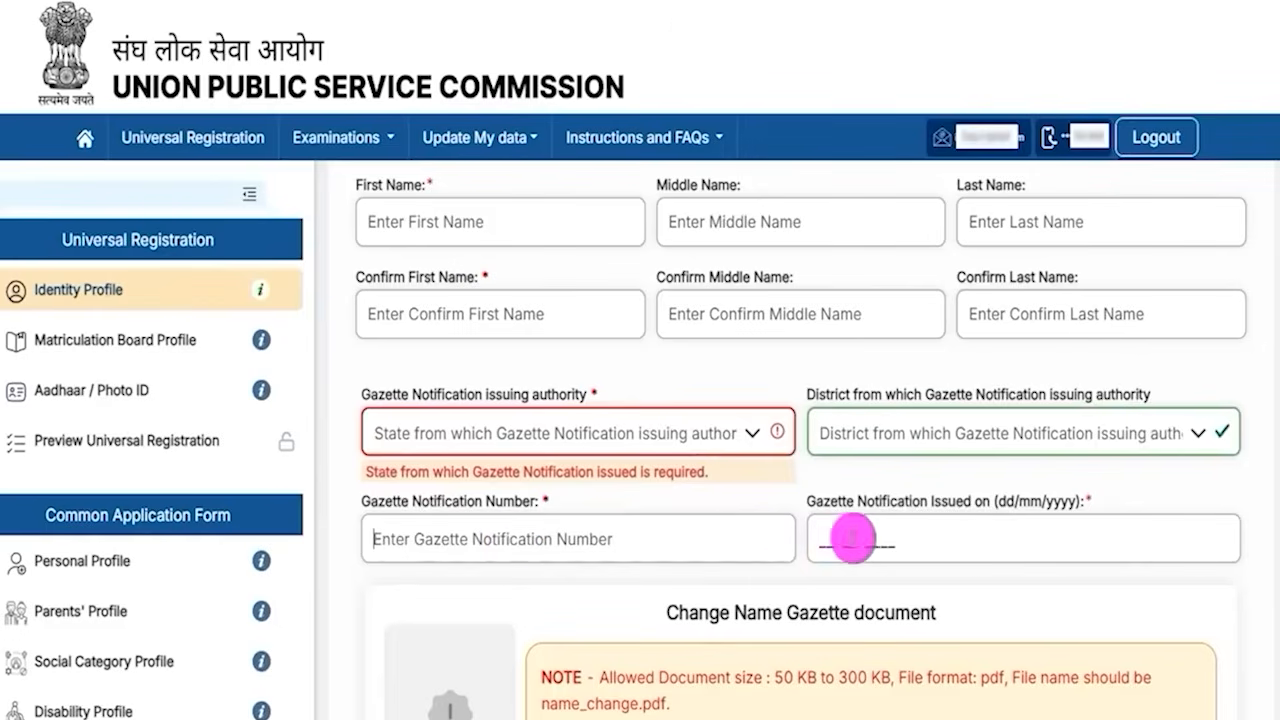
click(850, 541)
scroll(850, 541, down, 2)
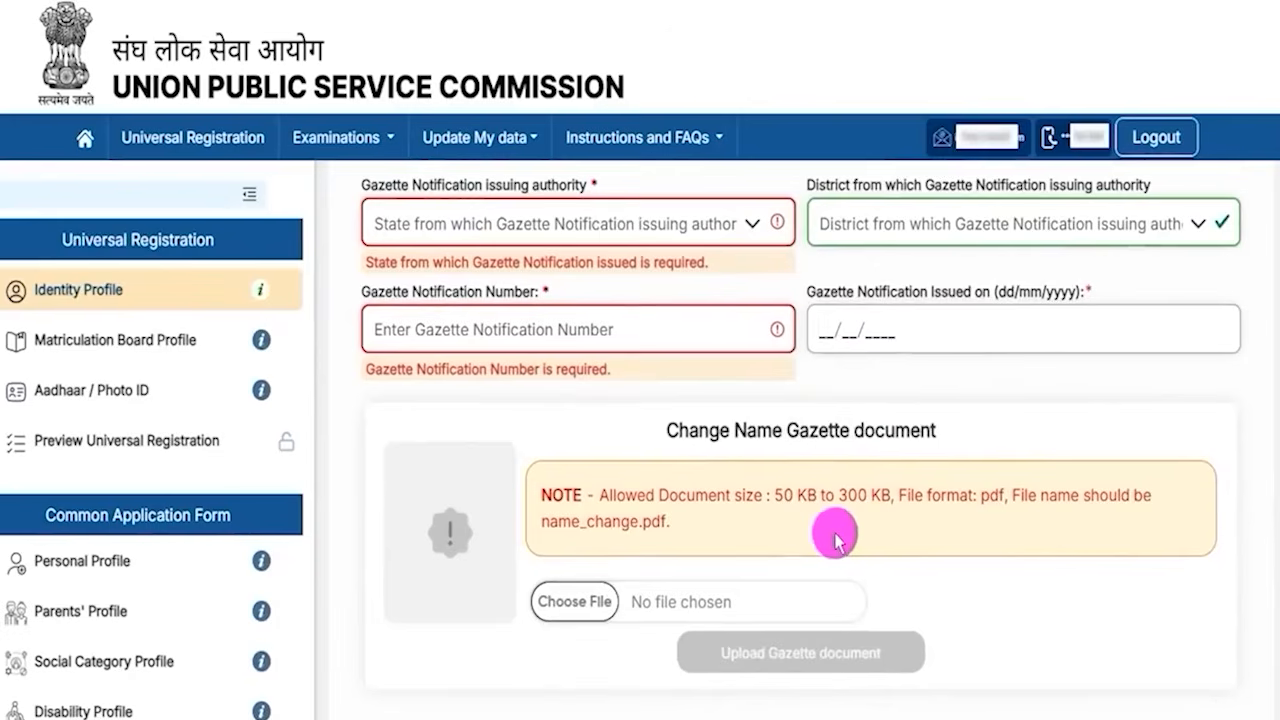
drag(776, 500, 894, 500)
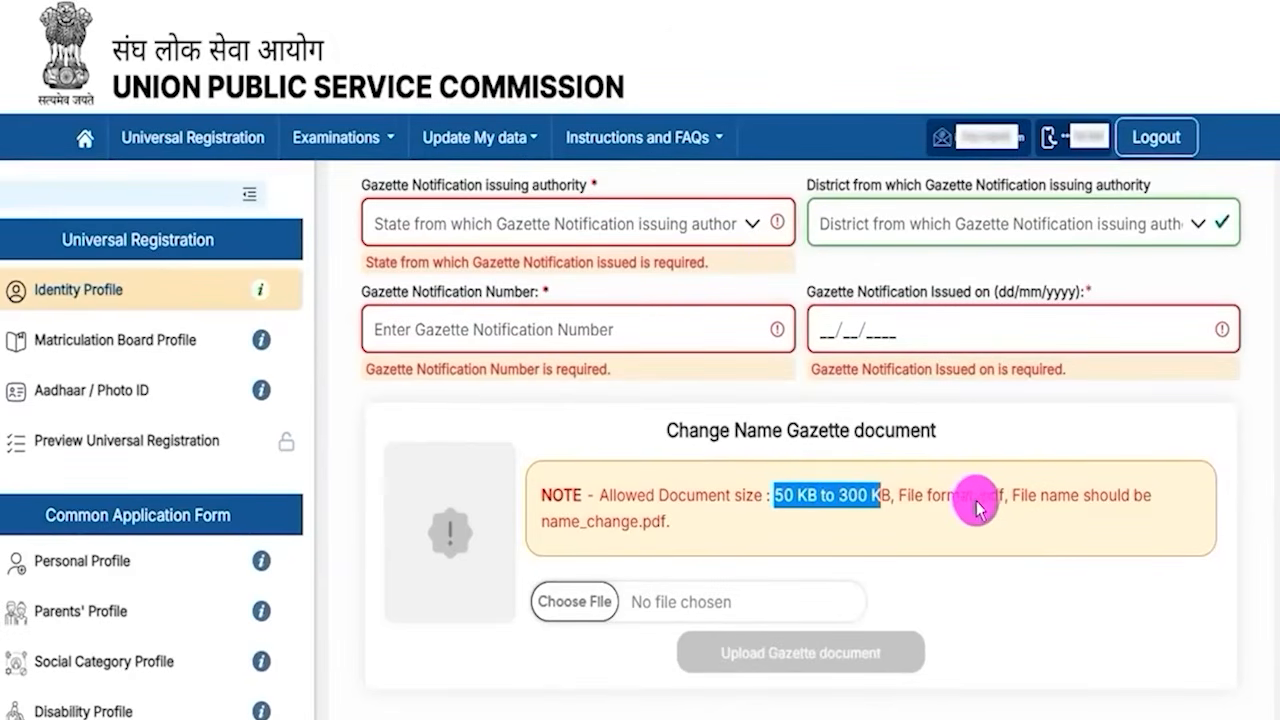
click(983, 503)
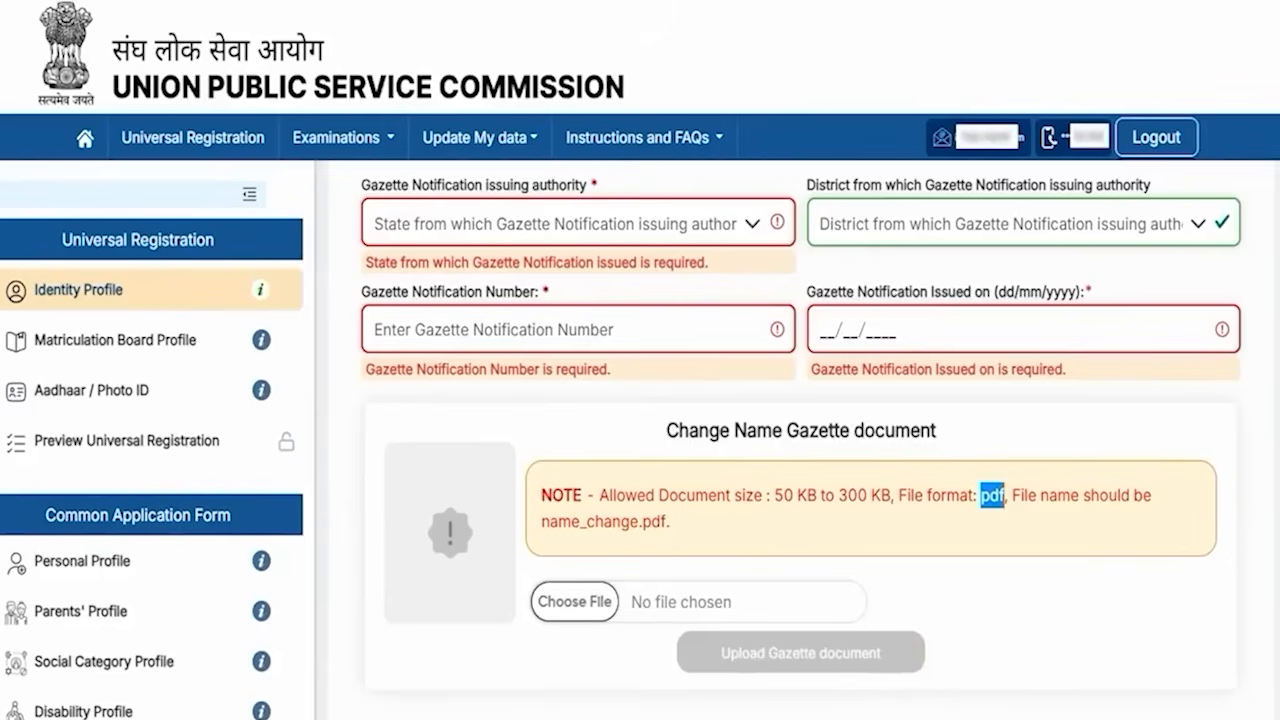
- Switch the name-match answer to Yes for the 10th Class certificate question
scroll(651, 354, up, 7)
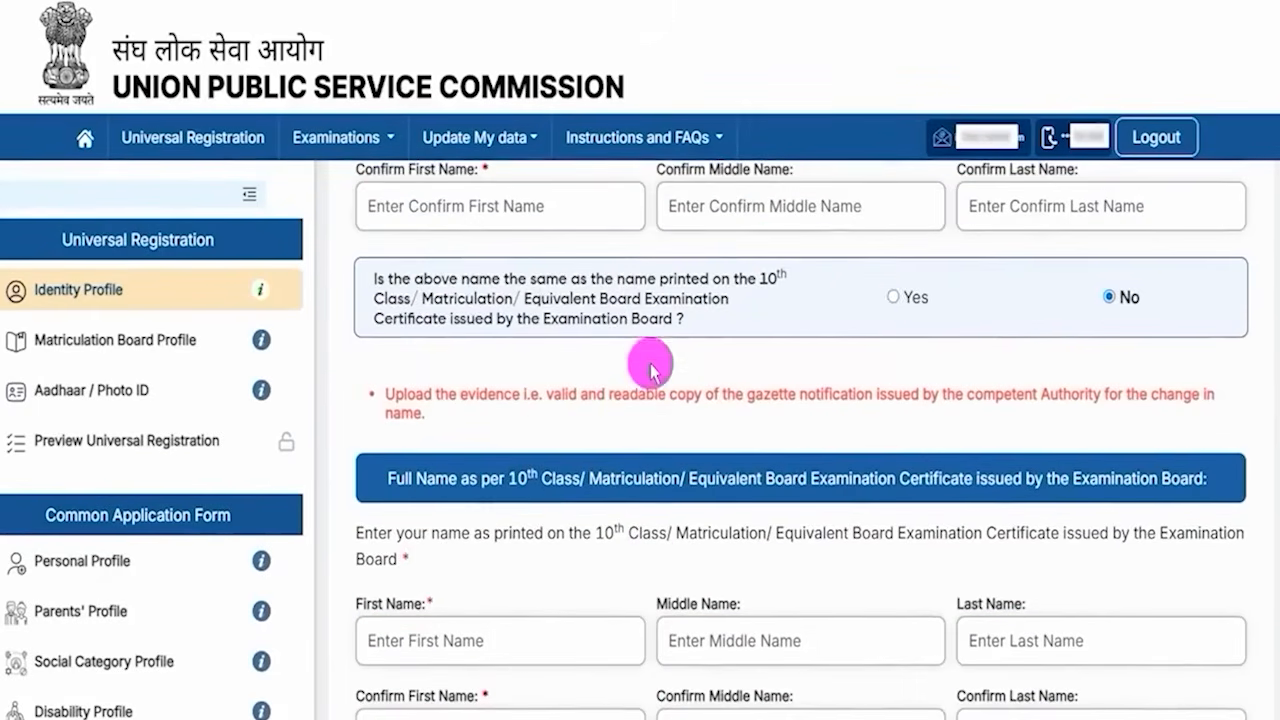
click(893, 300)
scroll(634, 380, up, 2)
scroll(600, 430, down, 3)
scroll(650, 420, down, 1)
scroll(726, 457, down, 3)
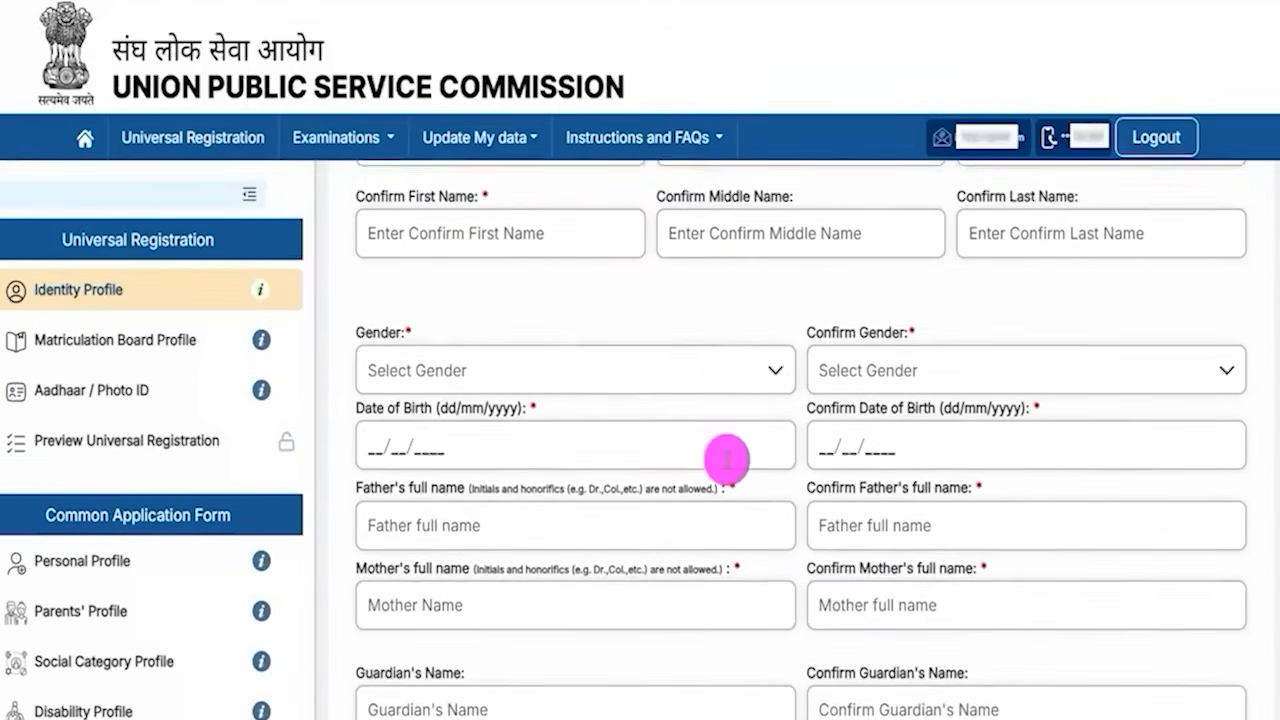
- Set both Gender and Confirm Gender to Male
click(483, 338)
click(386, 368)
click(980, 325)
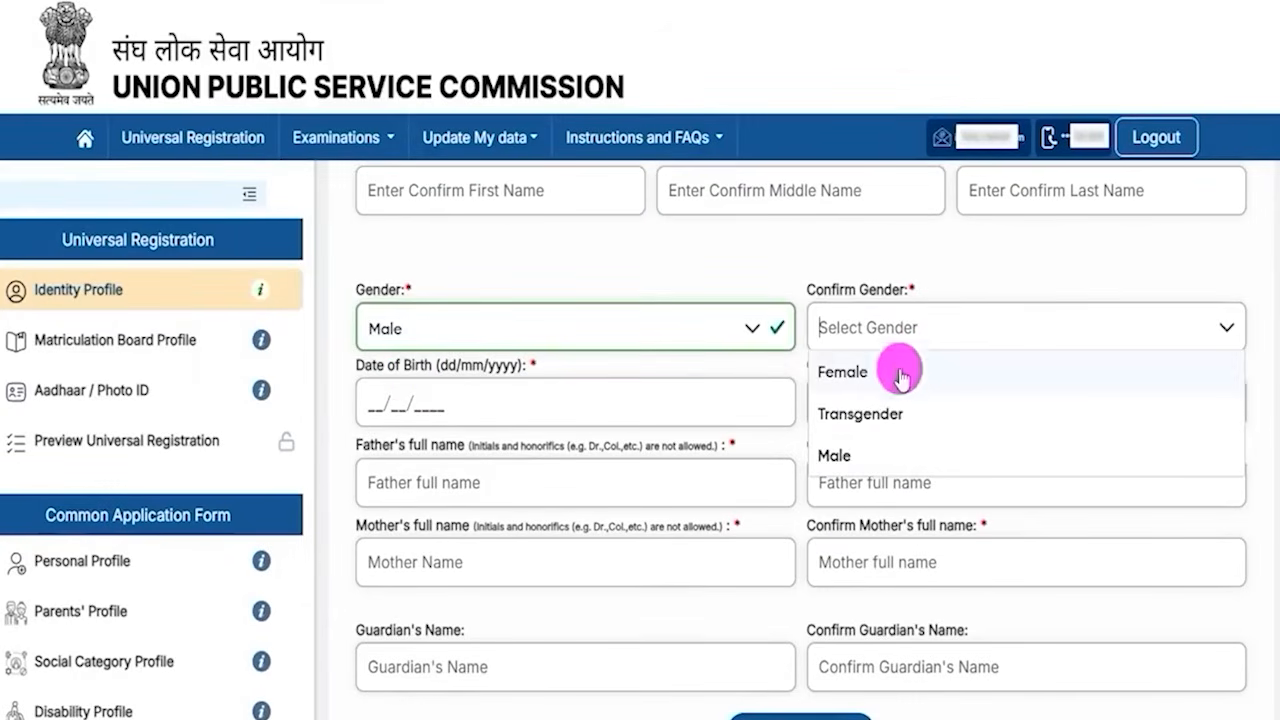
click(834, 455)
- Point out the Date of Birth and Confirm Date of Birth fields
drag(380, 366, 375, 405)
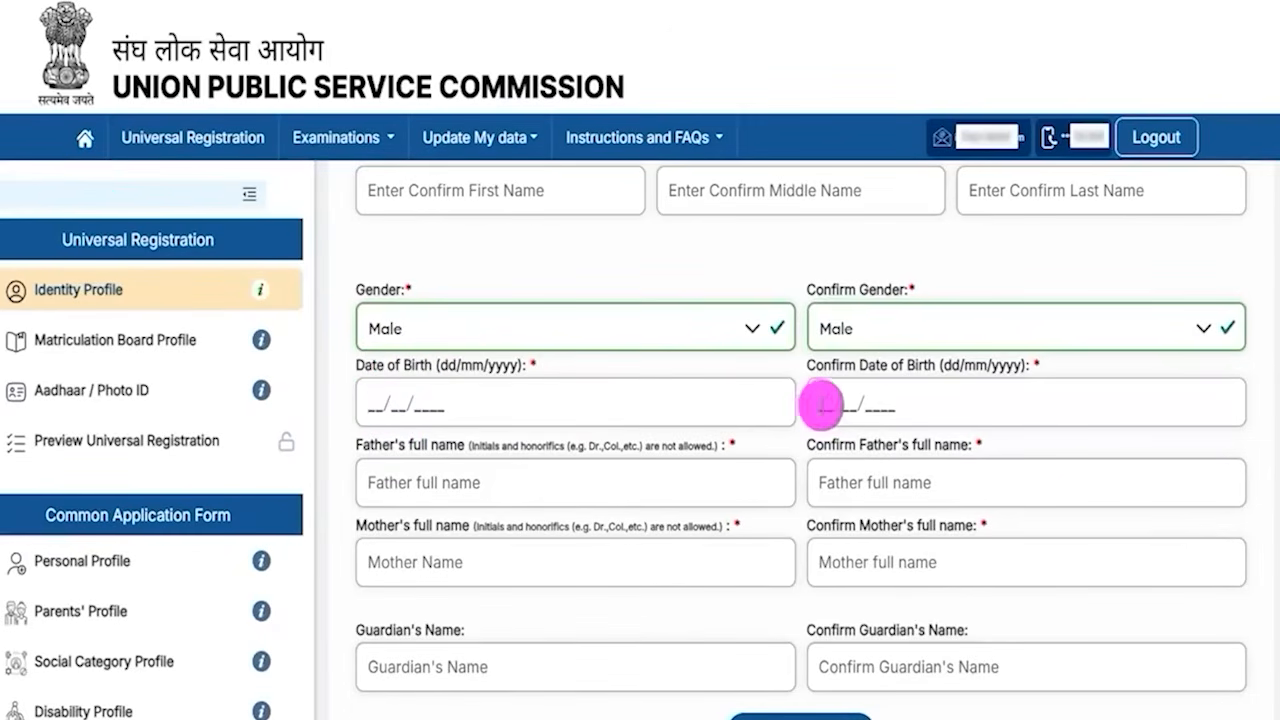
click(822, 404)
scroll(533, 489, down, 1)
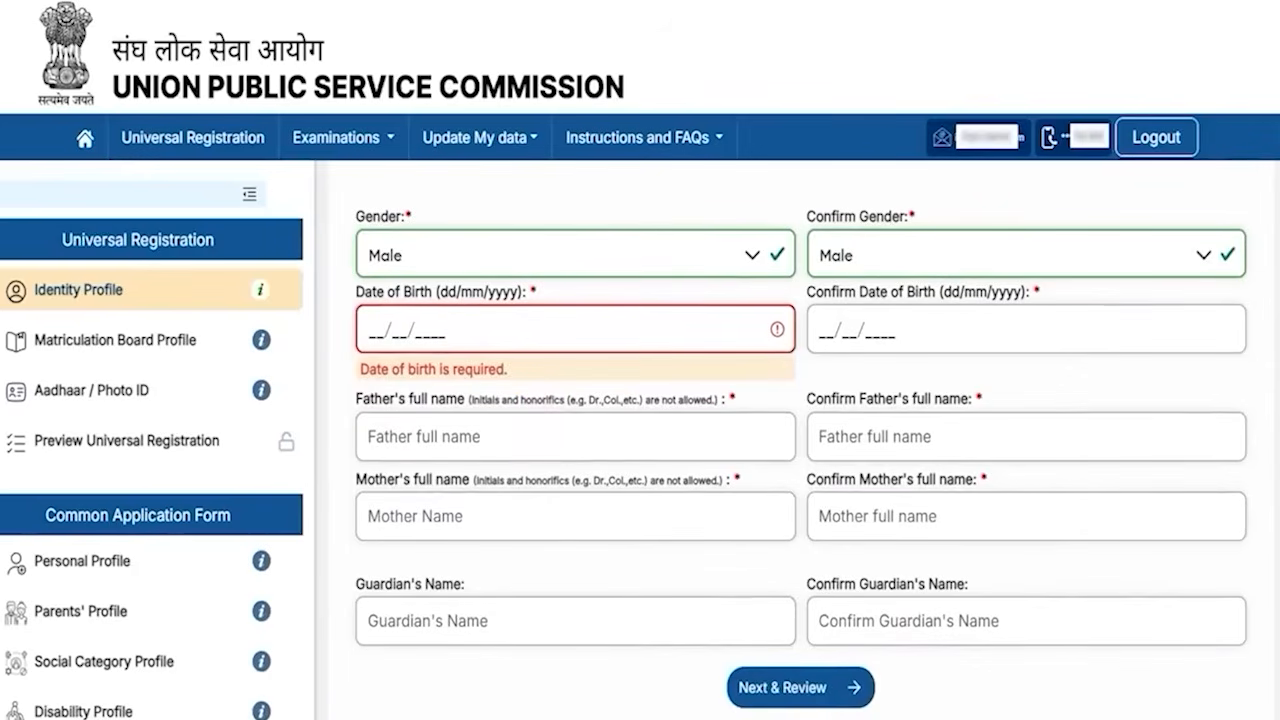
click(505, 408)
- Point out the father's and mother's full name fields and their confirmation fields
drag(507, 437, 585, 395)
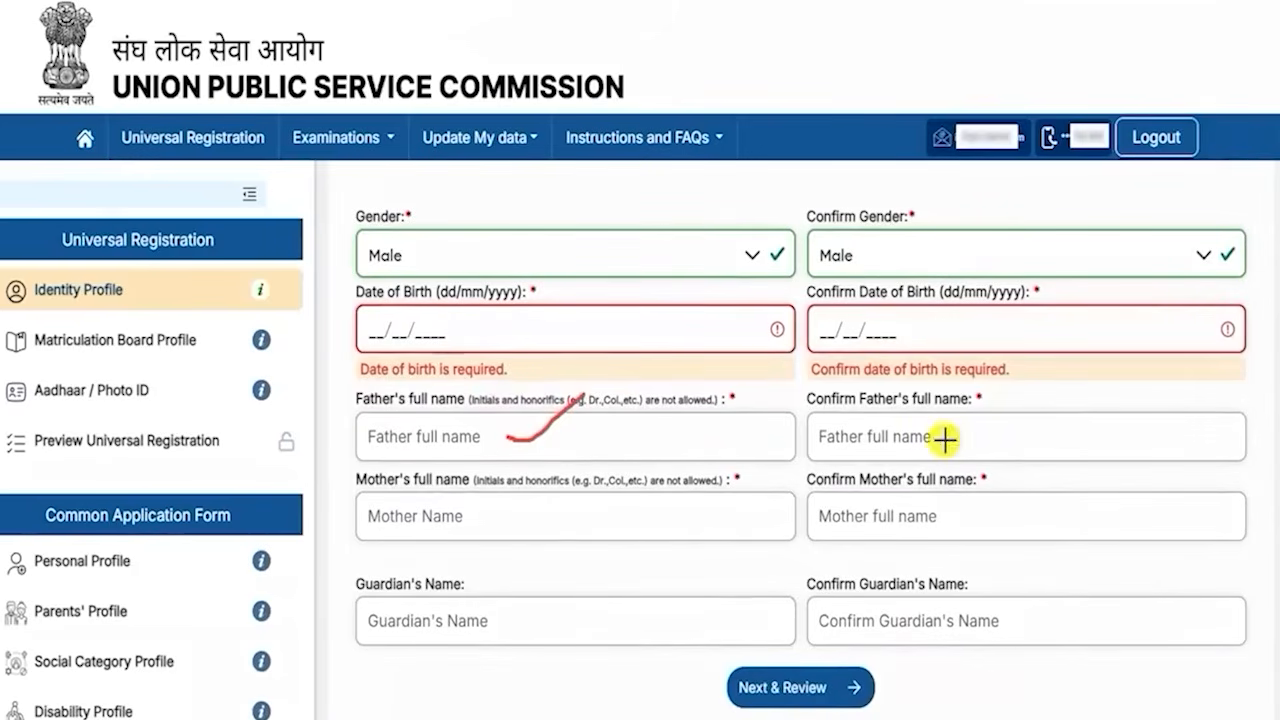
drag(940, 437, 995, 405)
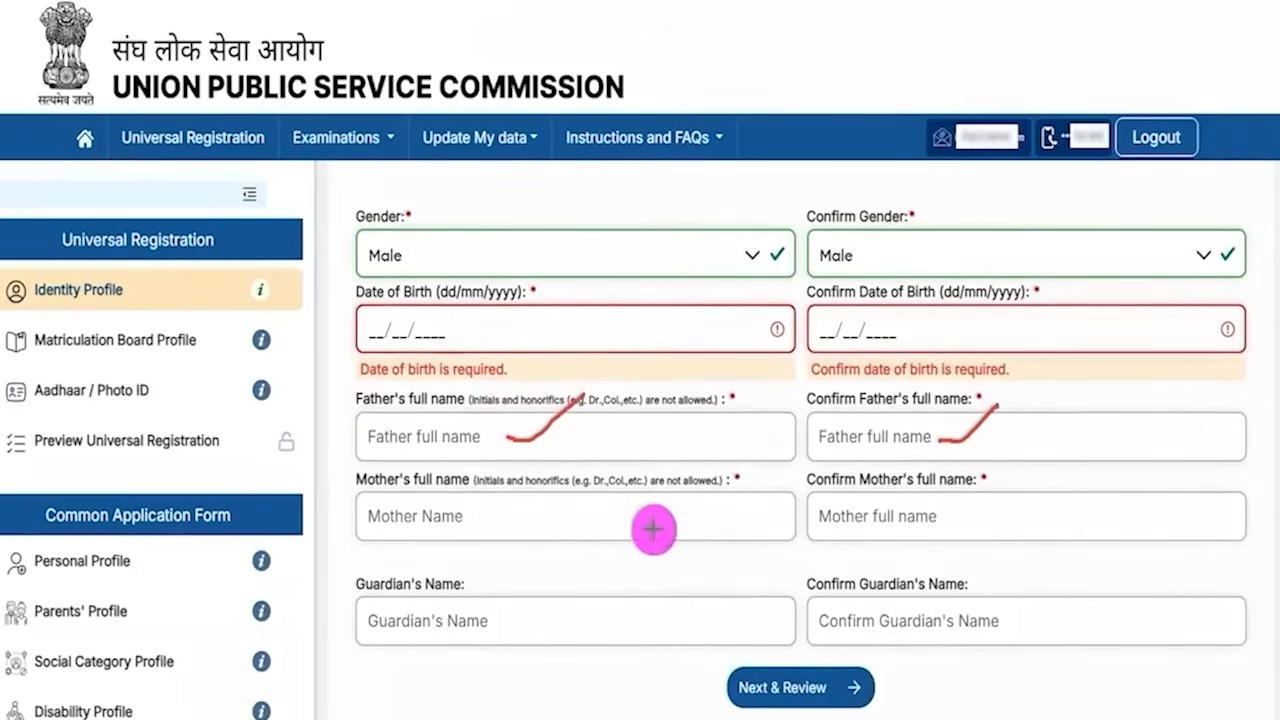
drag(505, 524, 580, 490)
drag(973, 518, 1050, 474)
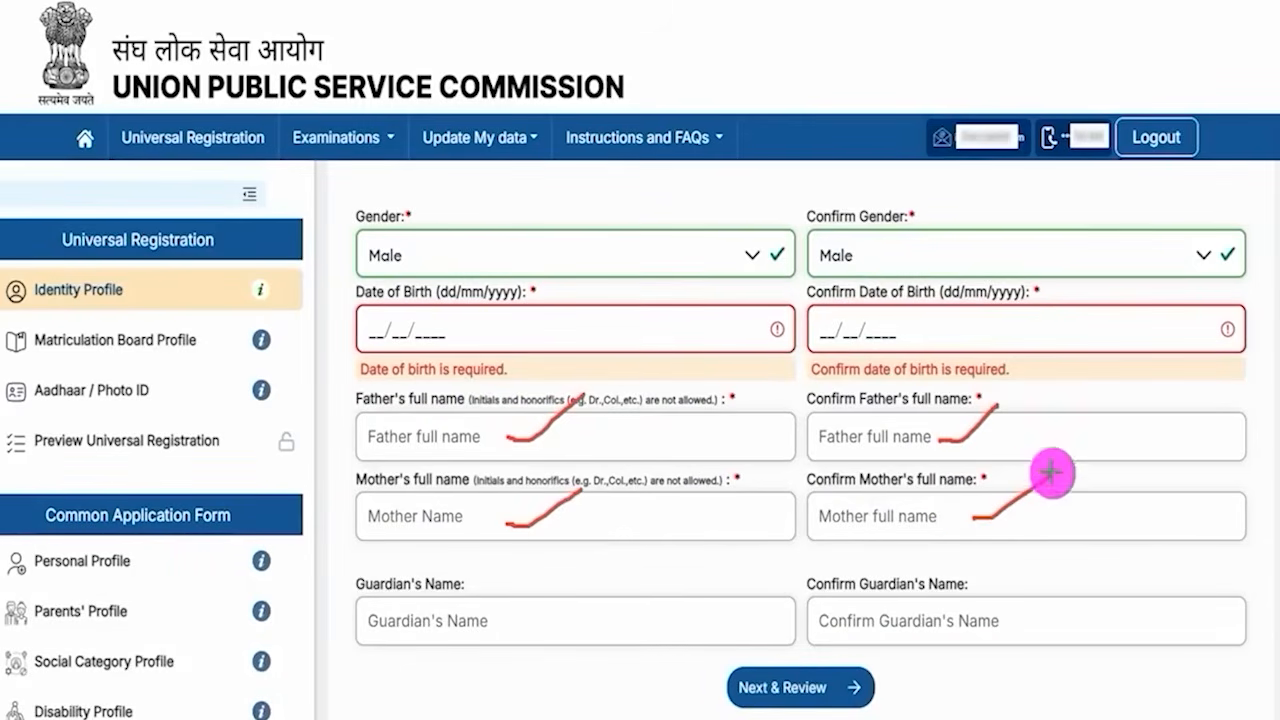
- Save the Identity Profile for review, leaving the optional guardian name fields blank, and submit it
drag(523, 619, 600, 566)
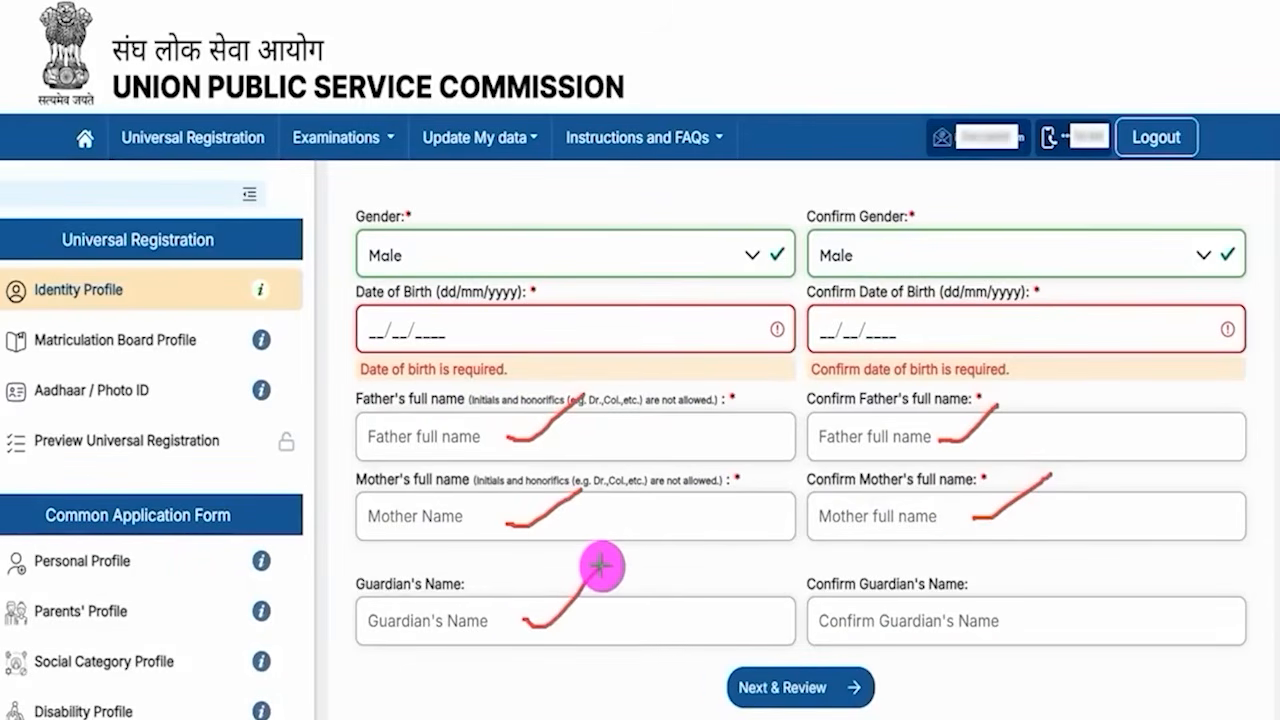
drag(1015, 613, 1105, 553)
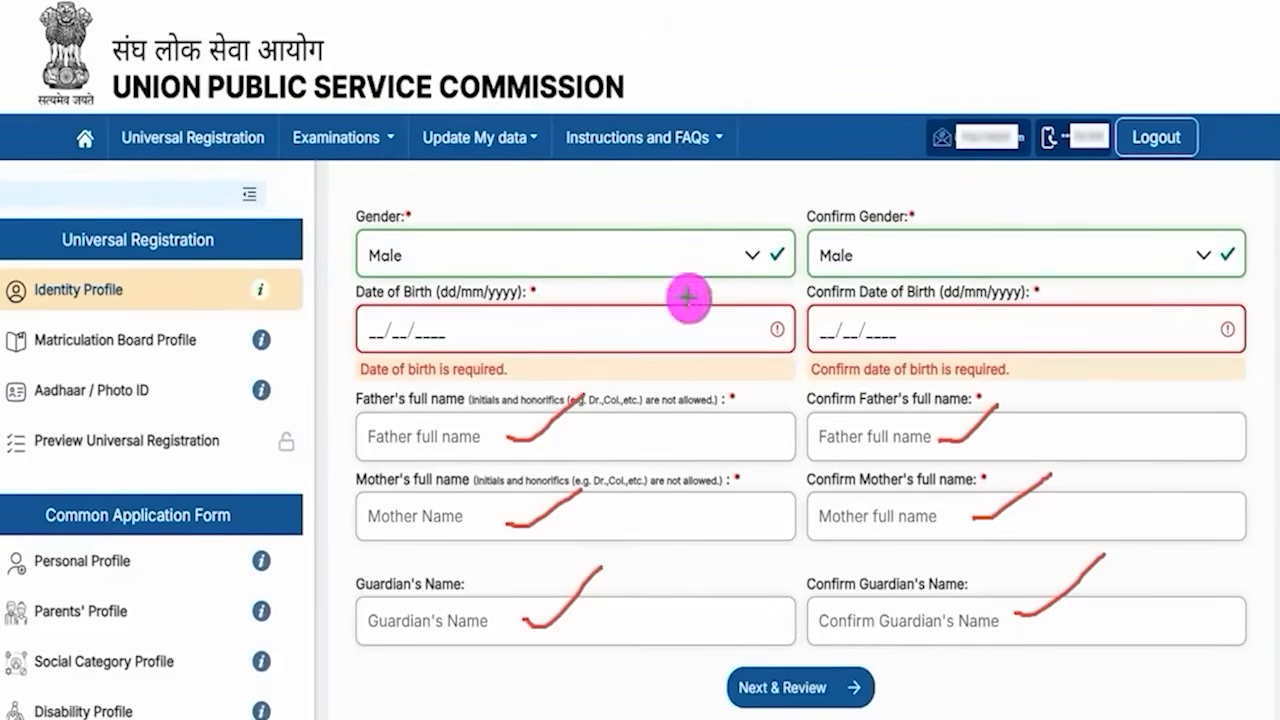
drag(1155, 673, 862, 697)
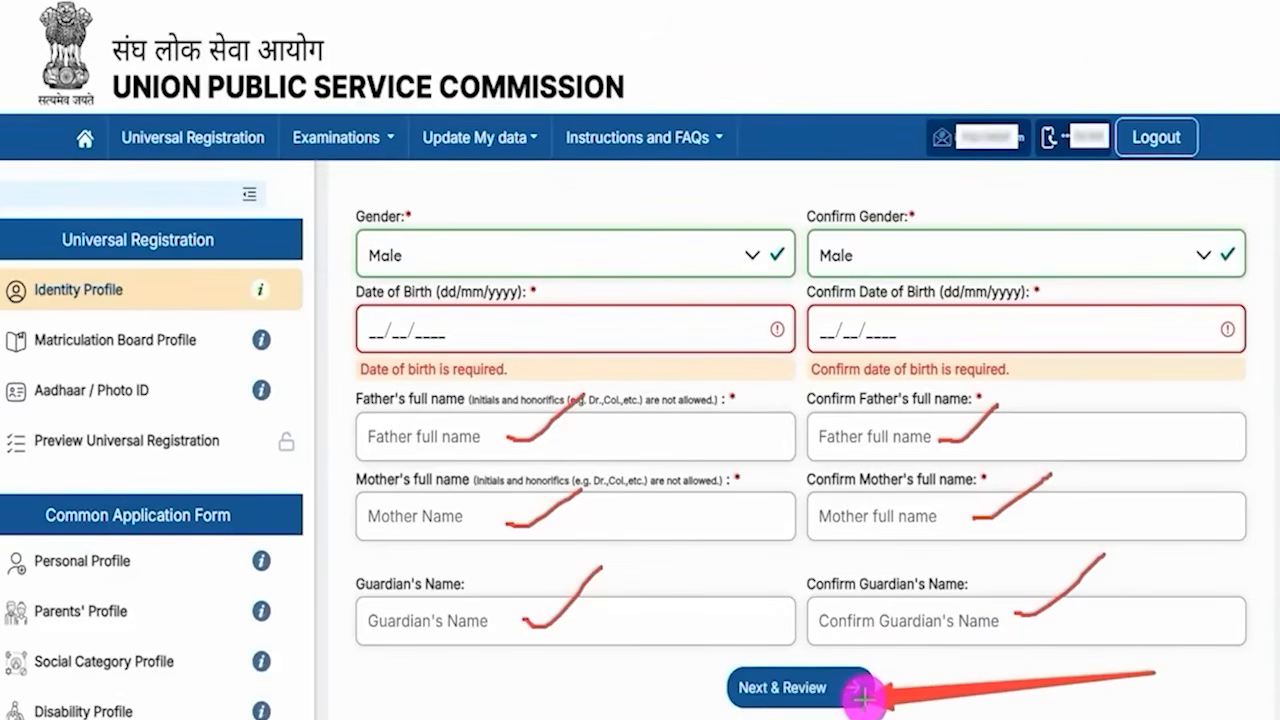
click(860, 692)
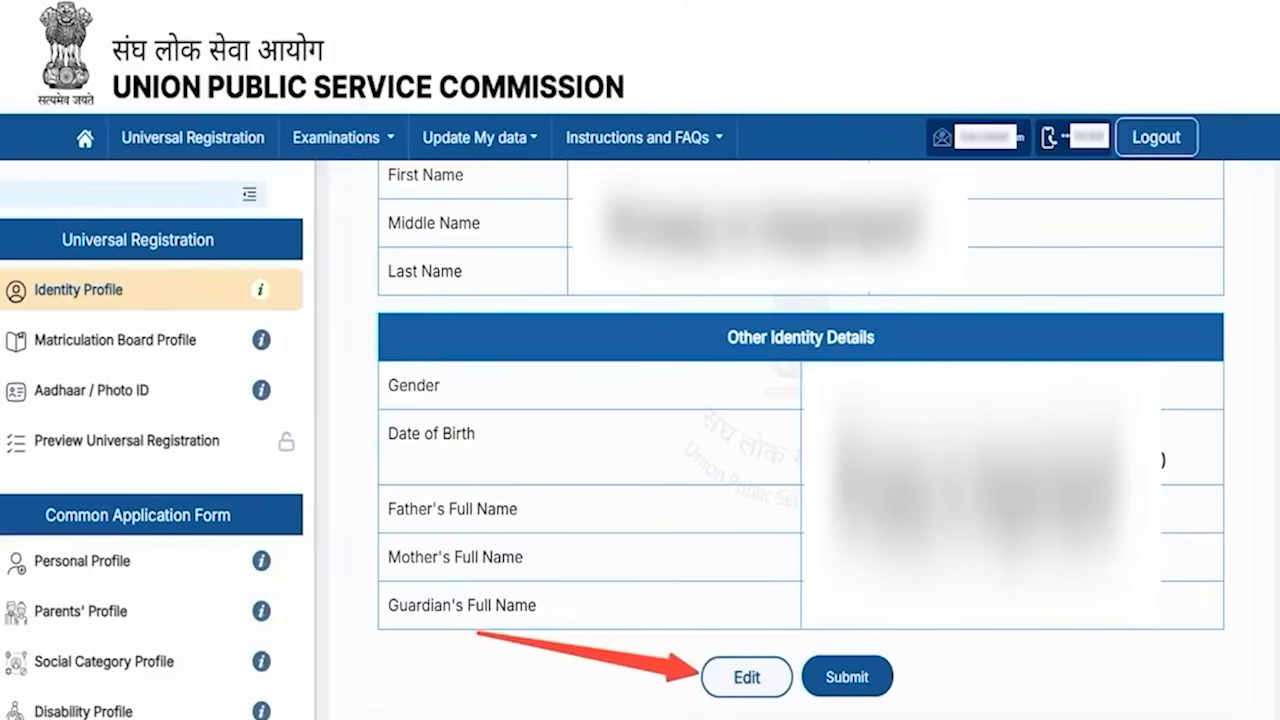
click(872, 672)
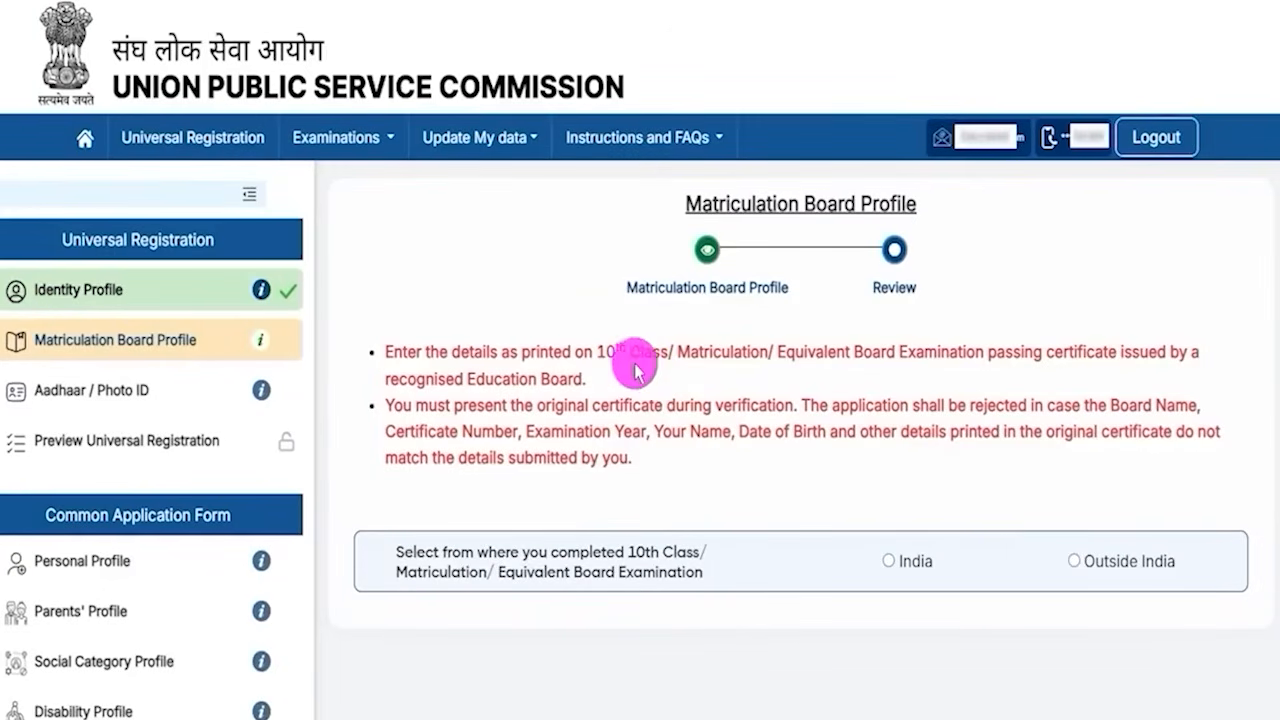
- Select India as where the 10th Class/Matriculation examination was completed
drag(598, 350, 698, 355)
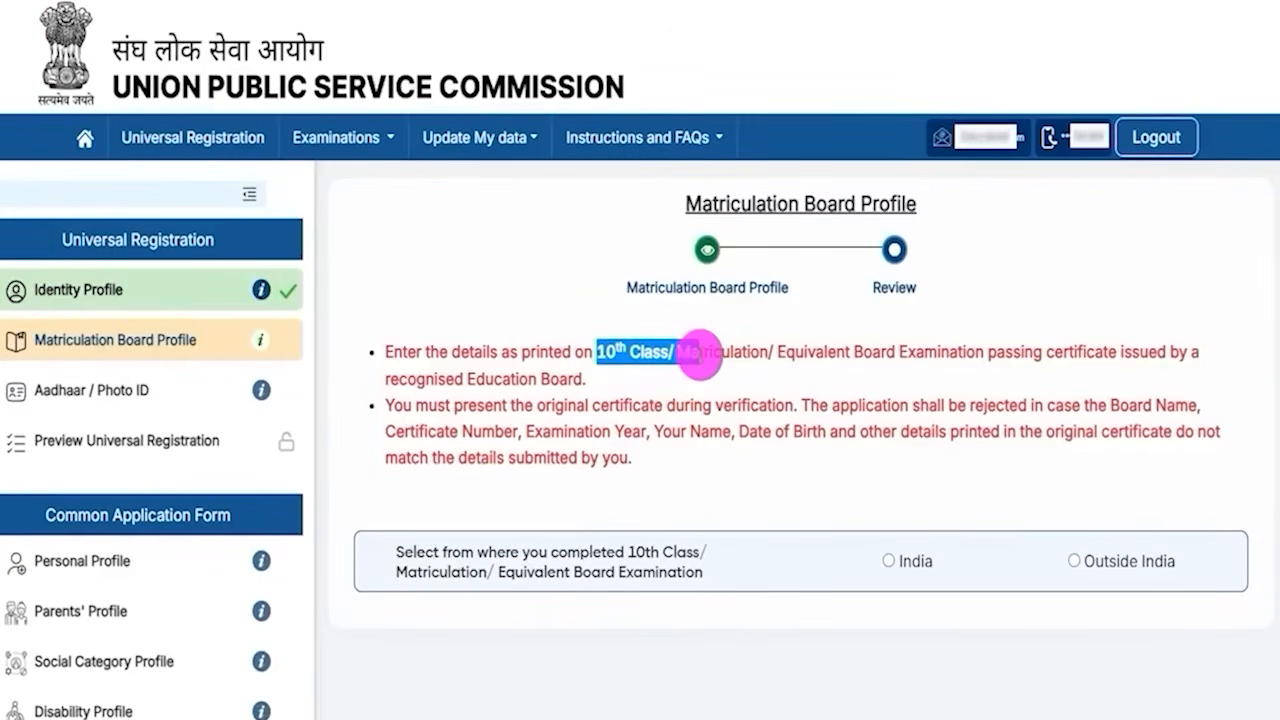
drag(440, 553, 642, 546)
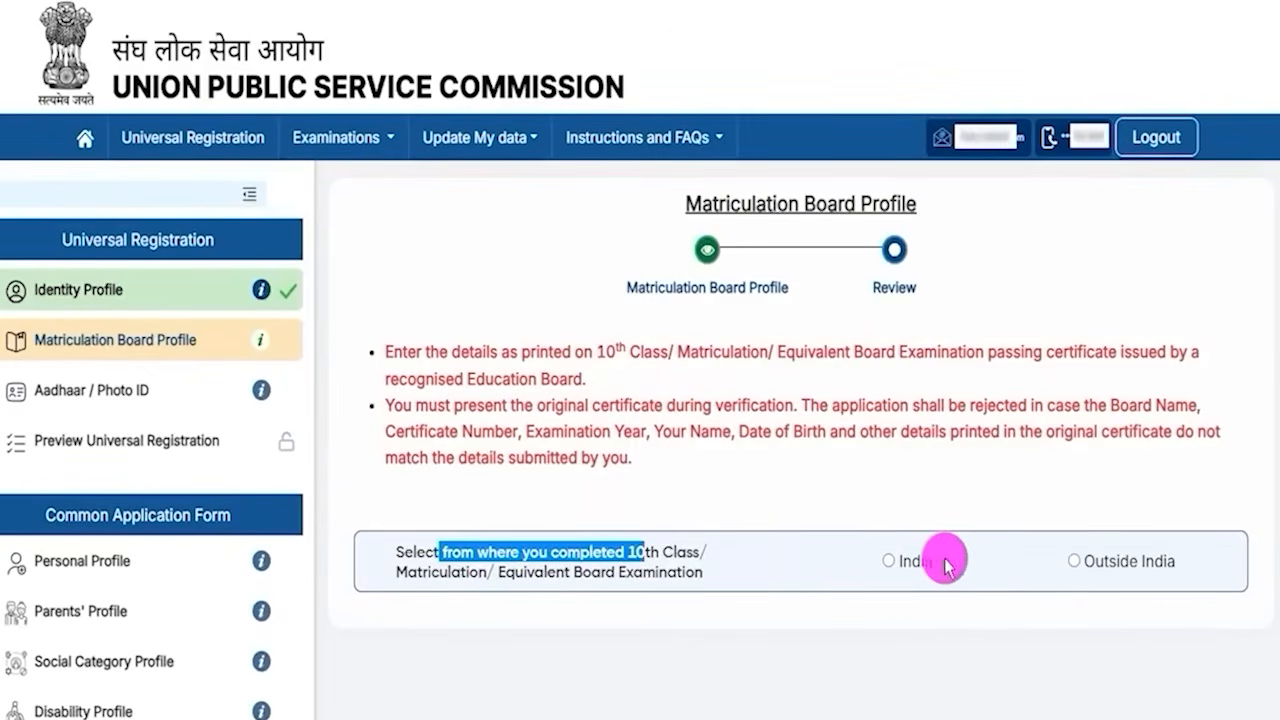
click(889, 562)
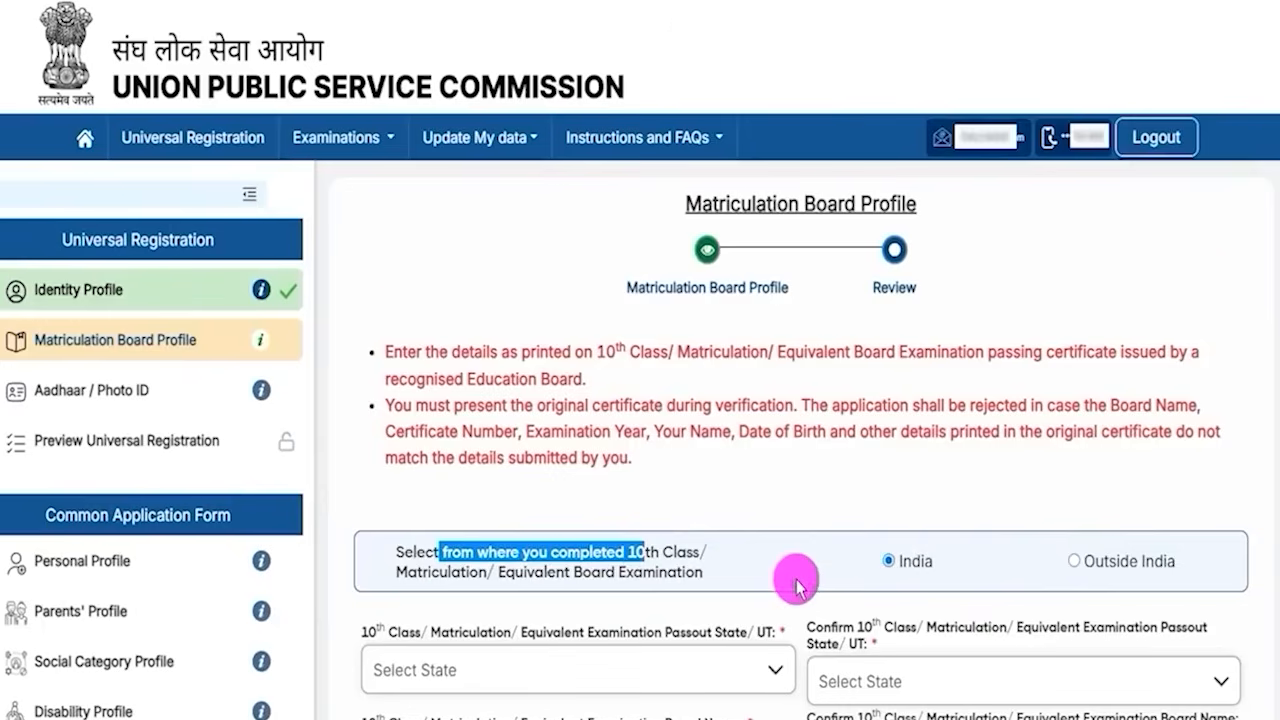
- Set both the 10th Class passout state and its confirmation to Uttar Pradesh
scroll(780, 580, down, 3)
drag(362, 318, 731, 314)
click(731, 314)
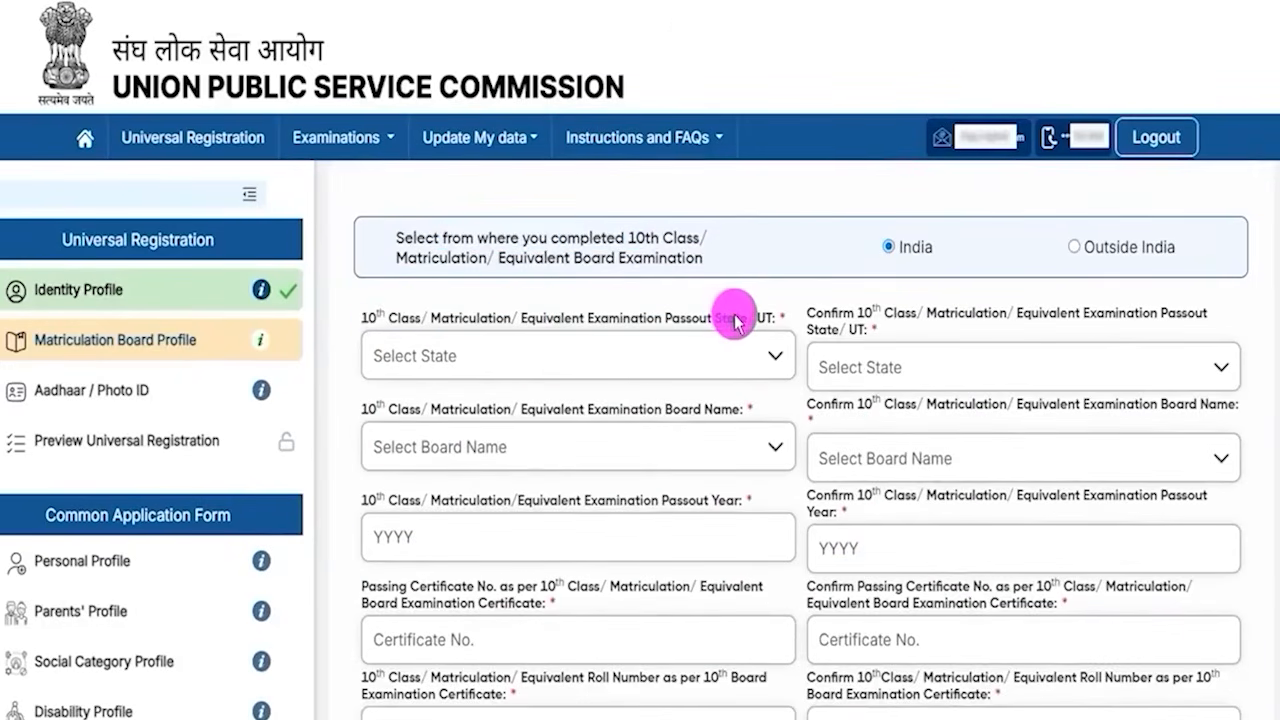
click(585, 355)
scroll(545, 492, down, 10)
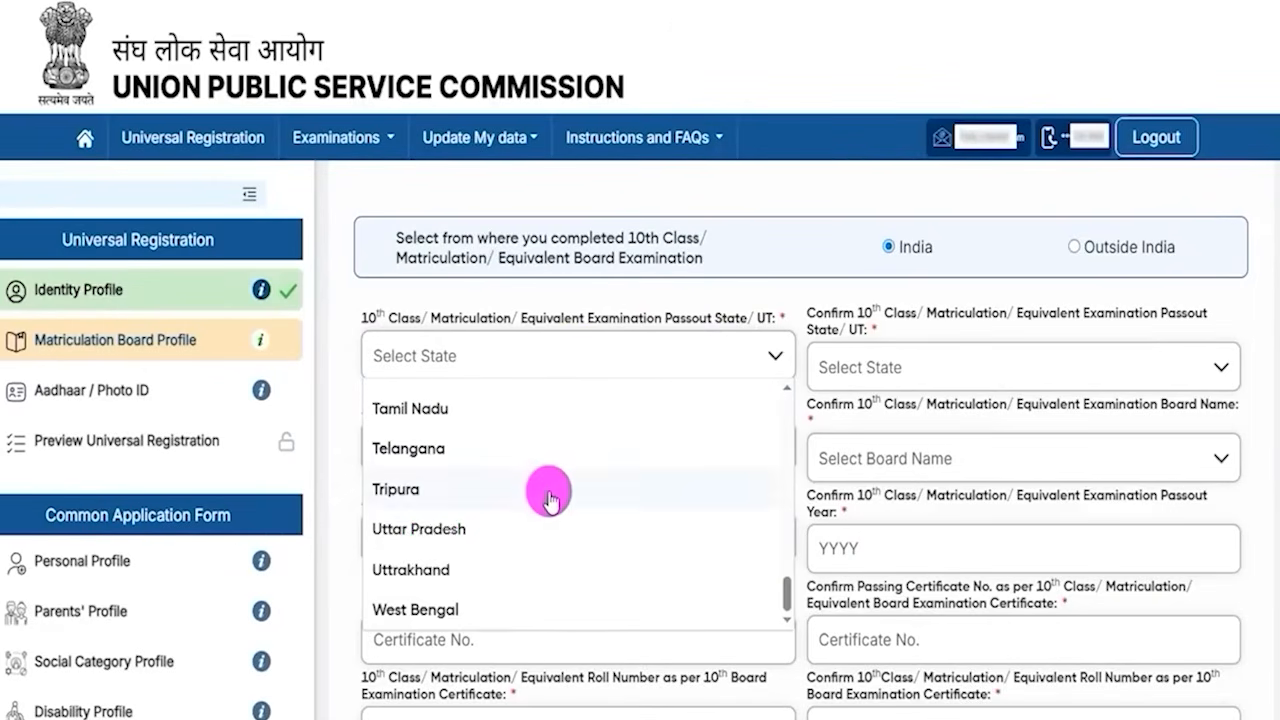
click(423, 527)
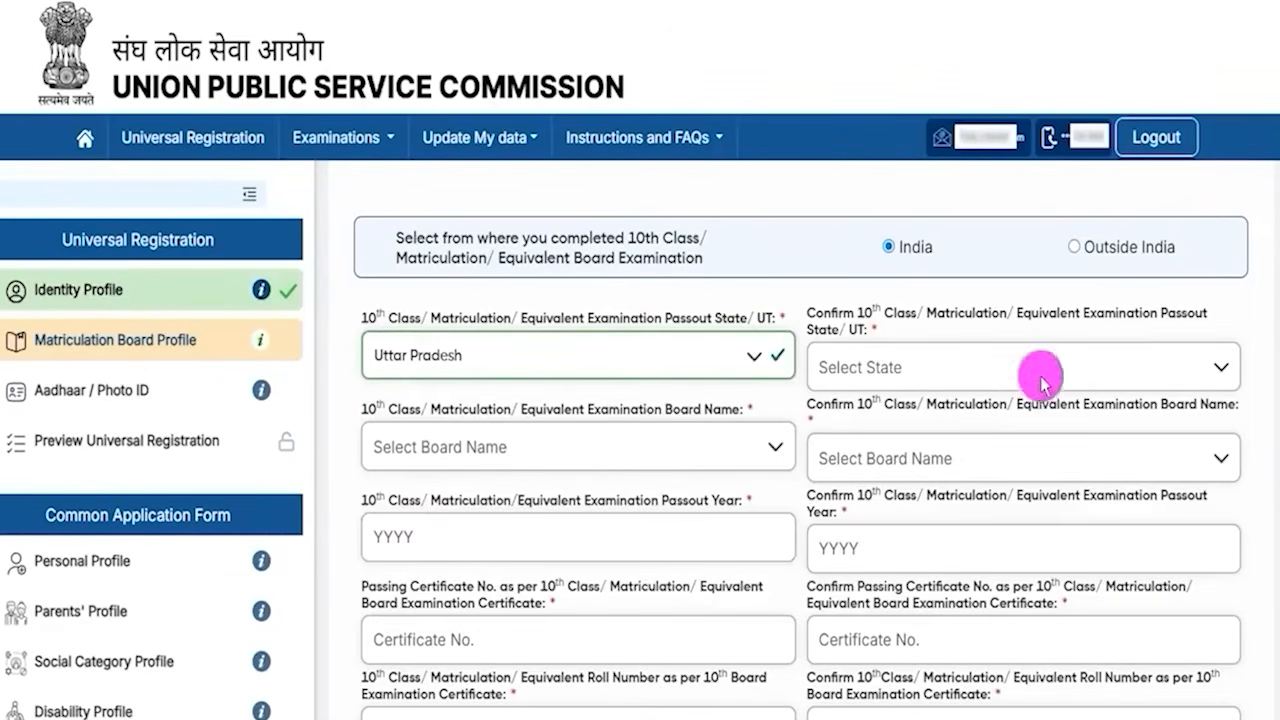
click(921, 370)
scroll(898, 490, down, 10)
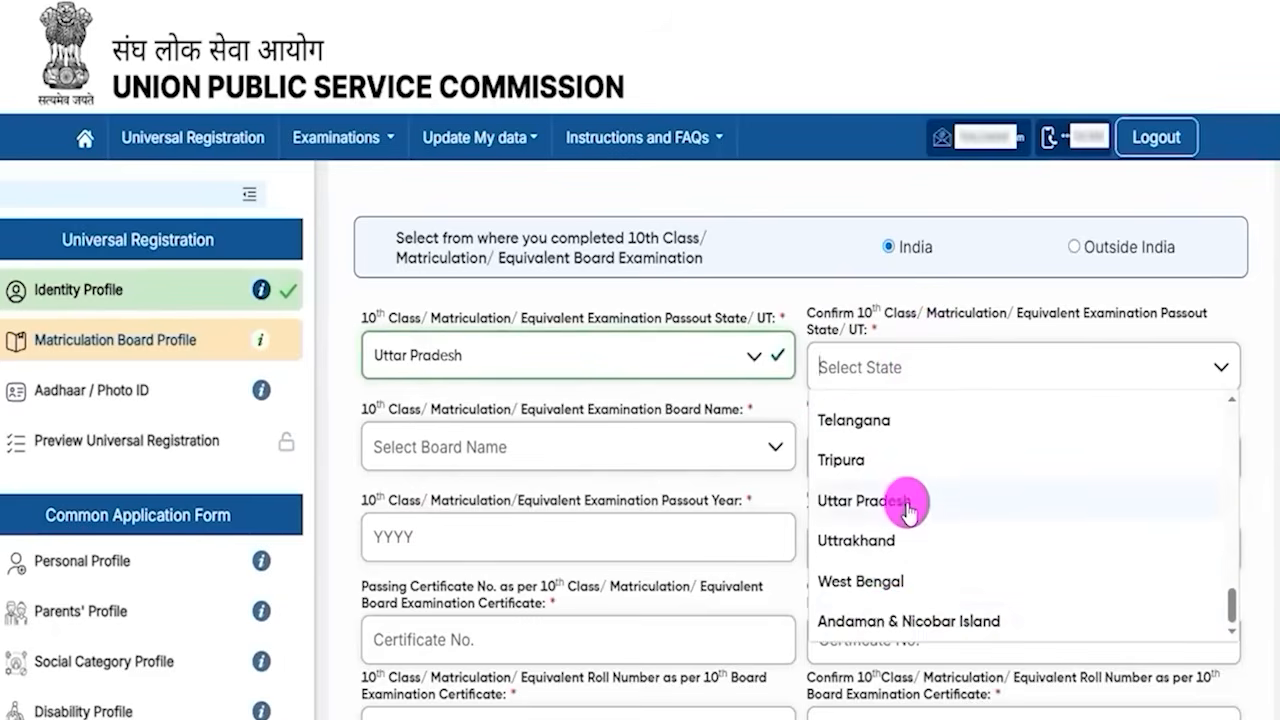
click(868, 500)
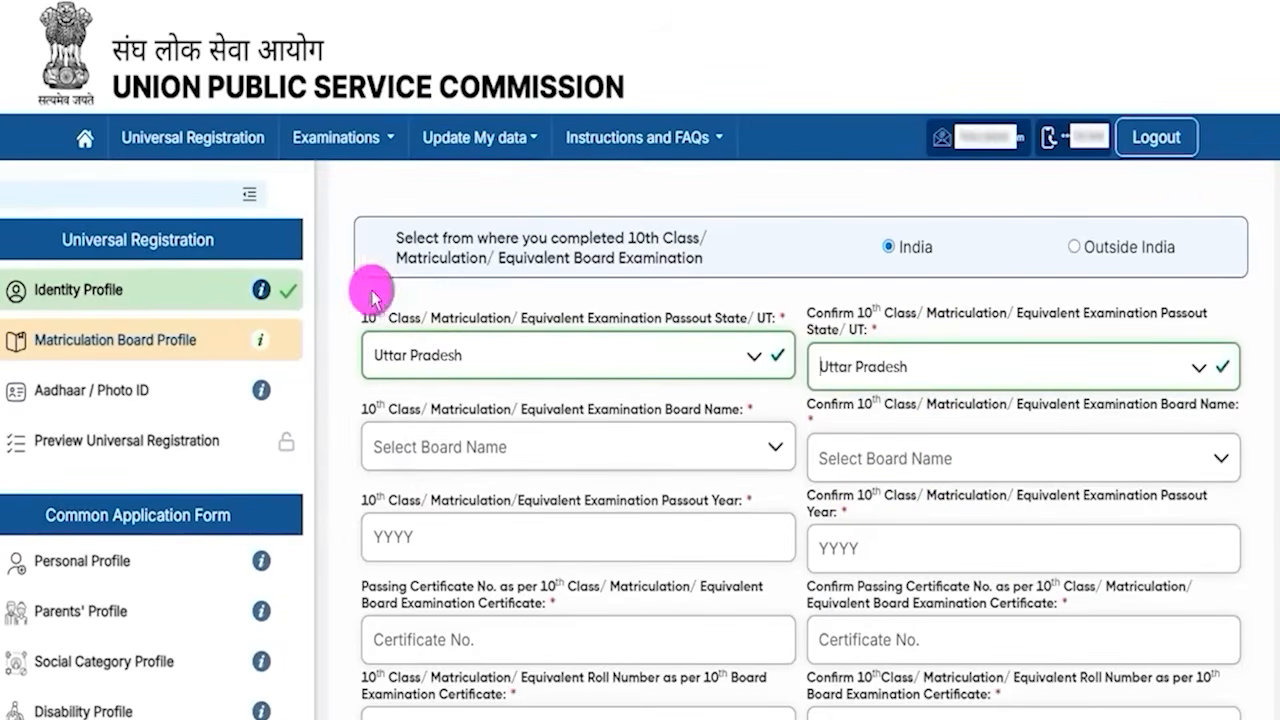
- Set both the board name and confirm board name to Central Board of Secondary Education
drag(368, 410, 697, 411)
click(575, 447)
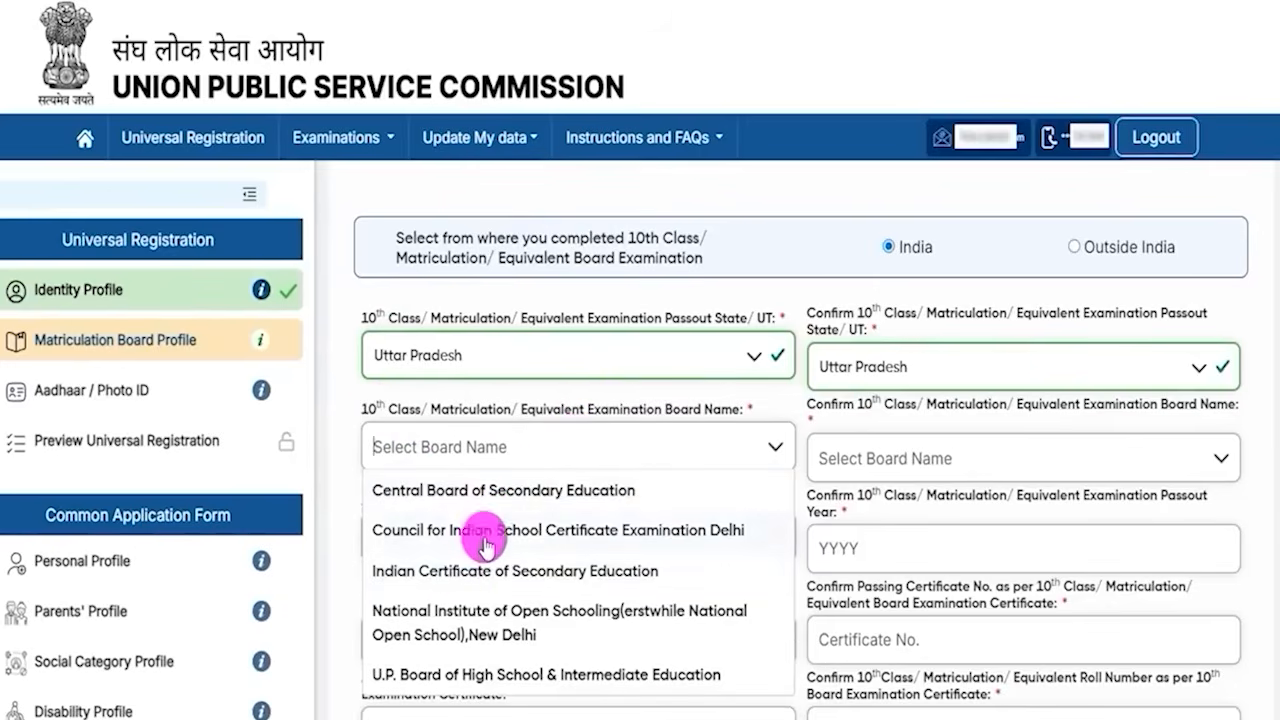
click(494, 490)
click(905, 458)
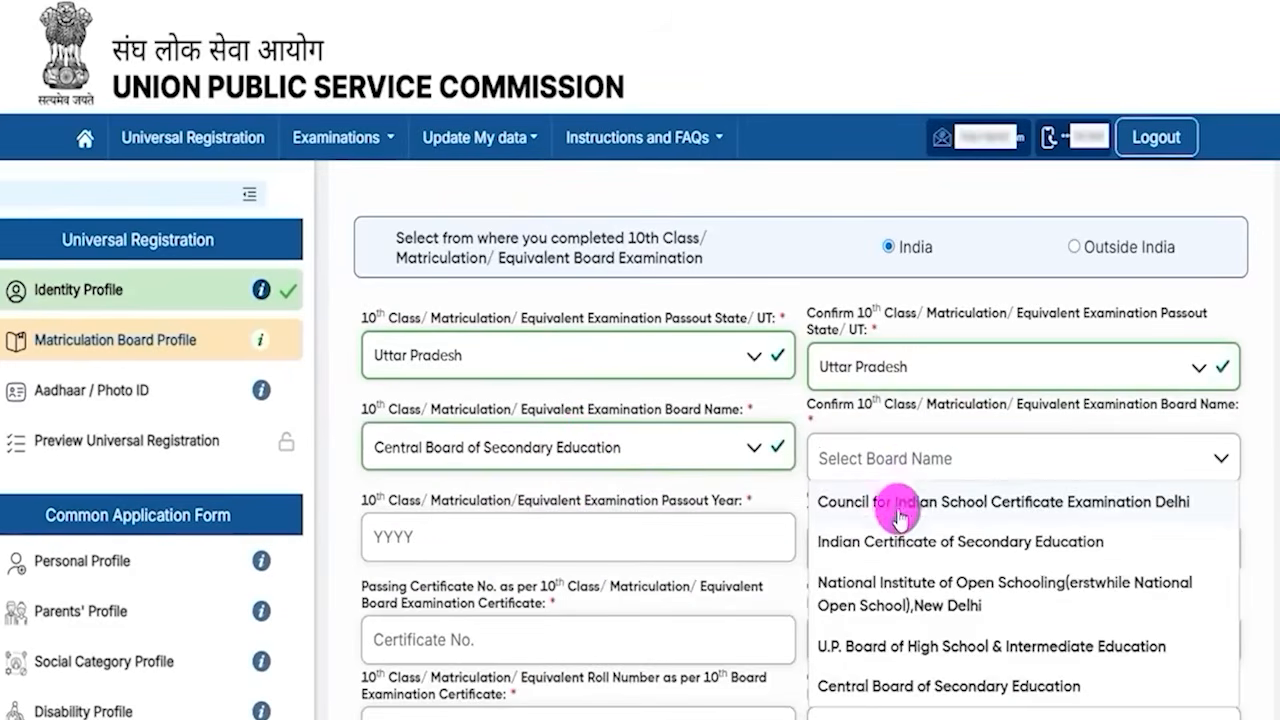
click(884, 688)
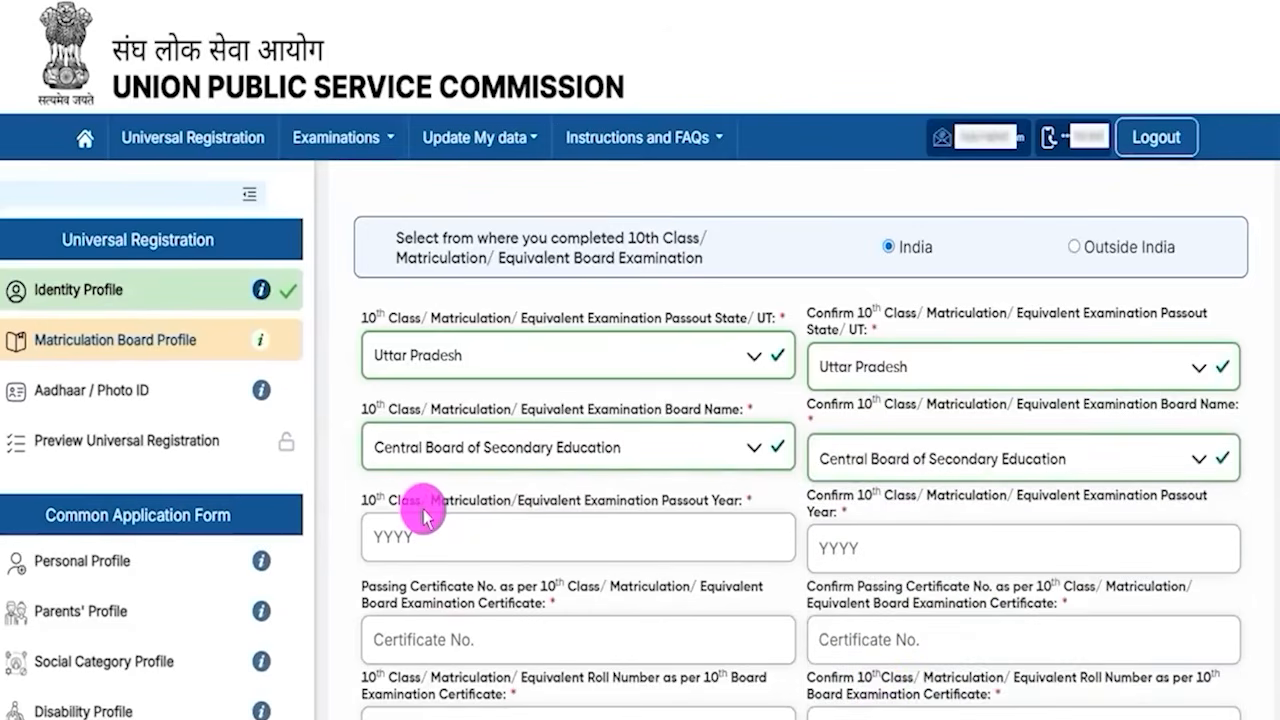
- Point out the passout year and passing certificate number fields along with their confirmation fields
drag(398, 500, 534, 503)
click(411, 538)
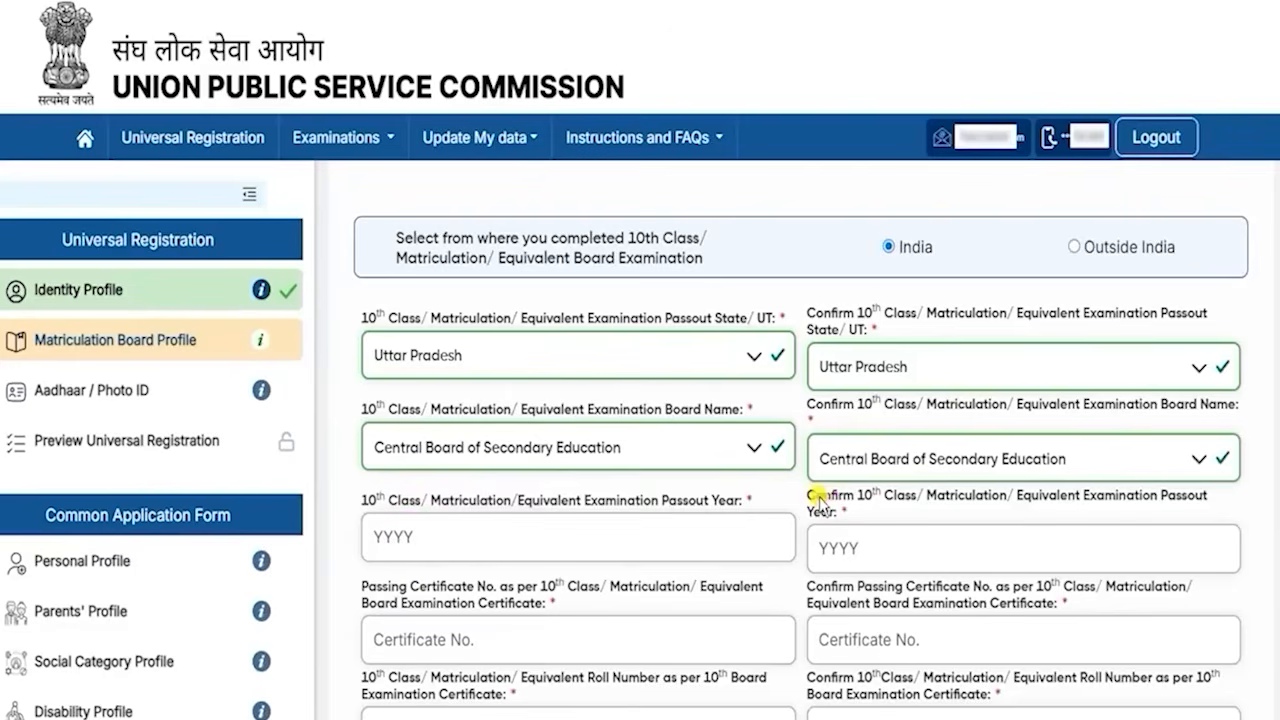
click(866, 540)
scroll(540, 523, down, 3)
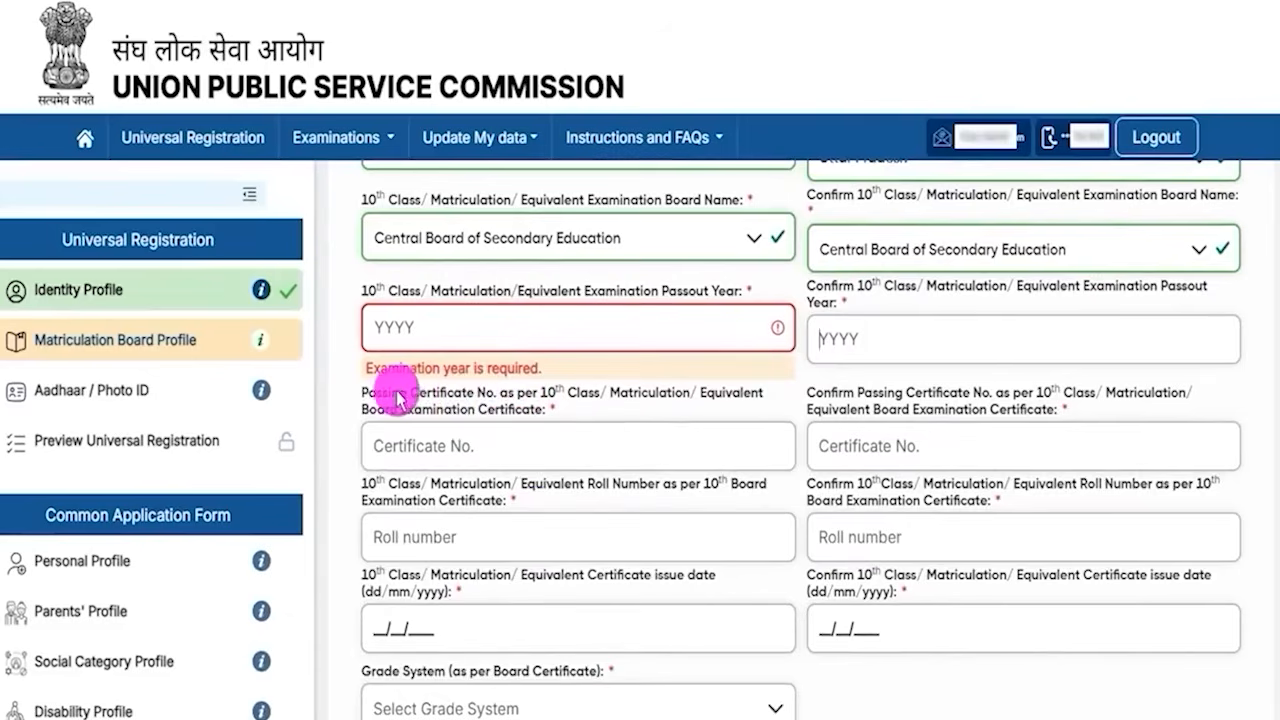
drag(398, 376, 488, 380)
drag(365, 404, 509, 404)
click(487, 457)
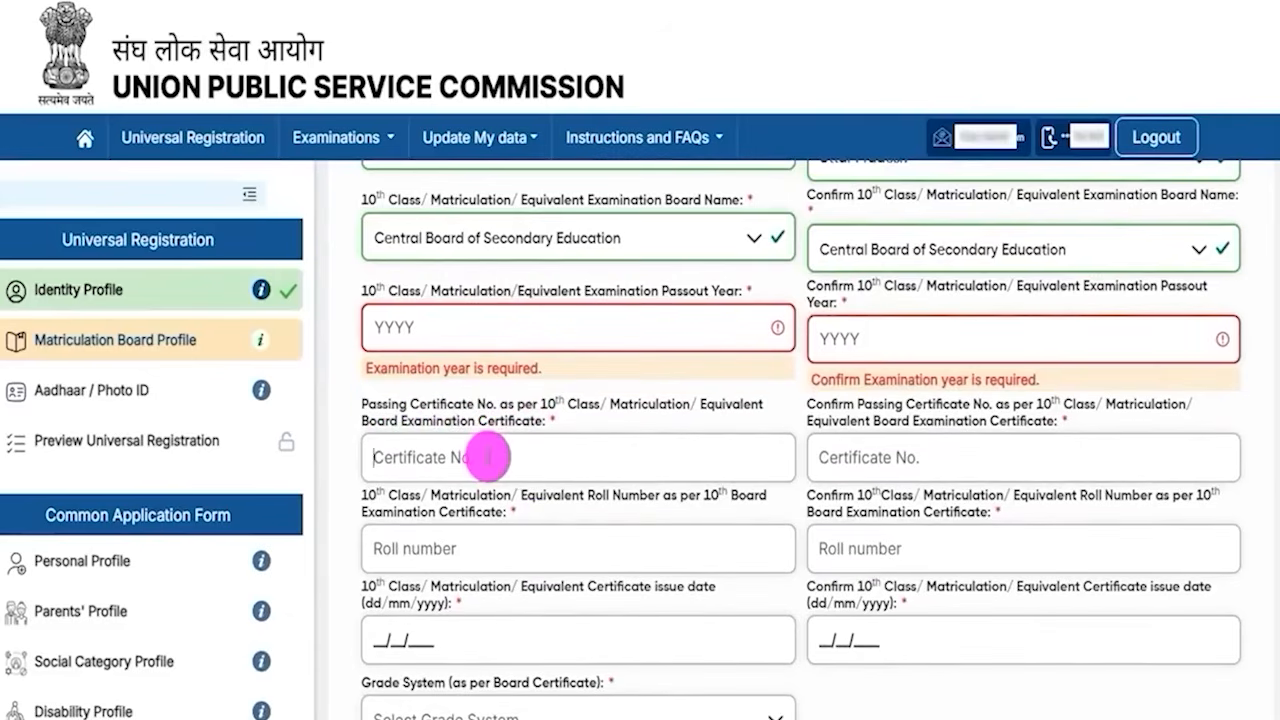
click(963, 457)
scroll(963, 462, down, 3)
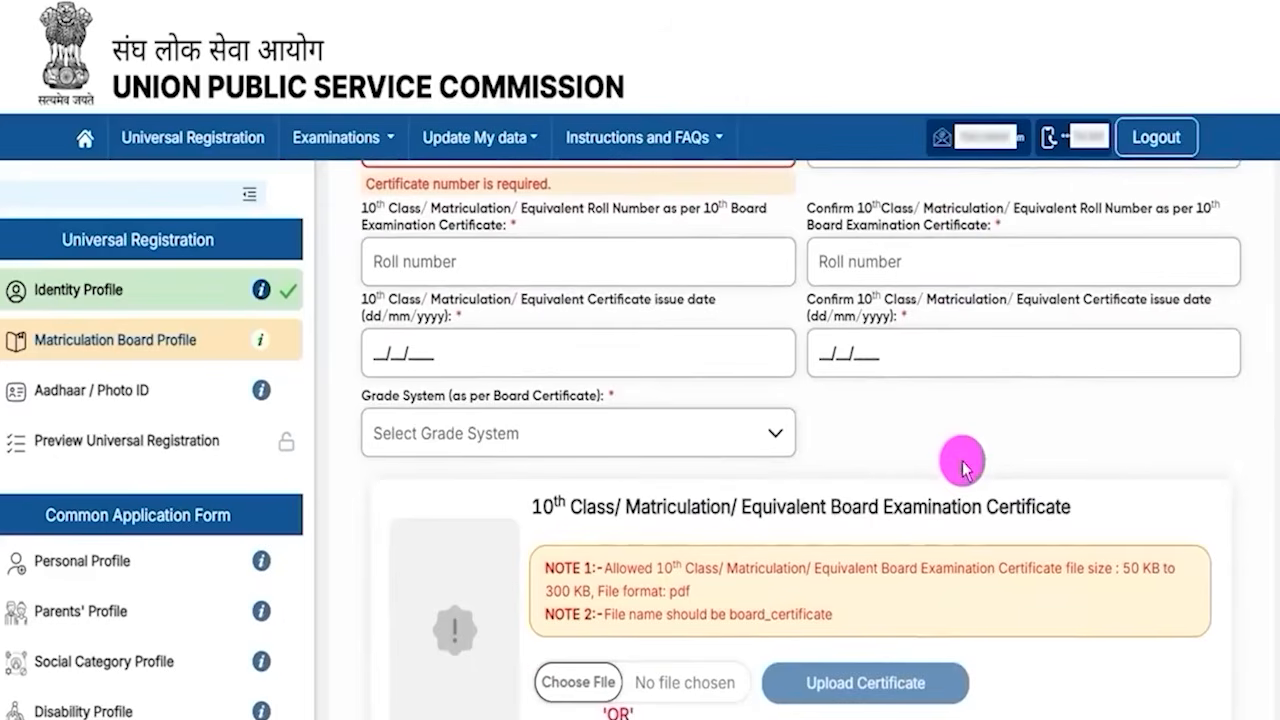
- Point out the roll number and certificate issue date fields along with their confirmation fields
drag(364, 208, 628, 209)
click(628, 209)
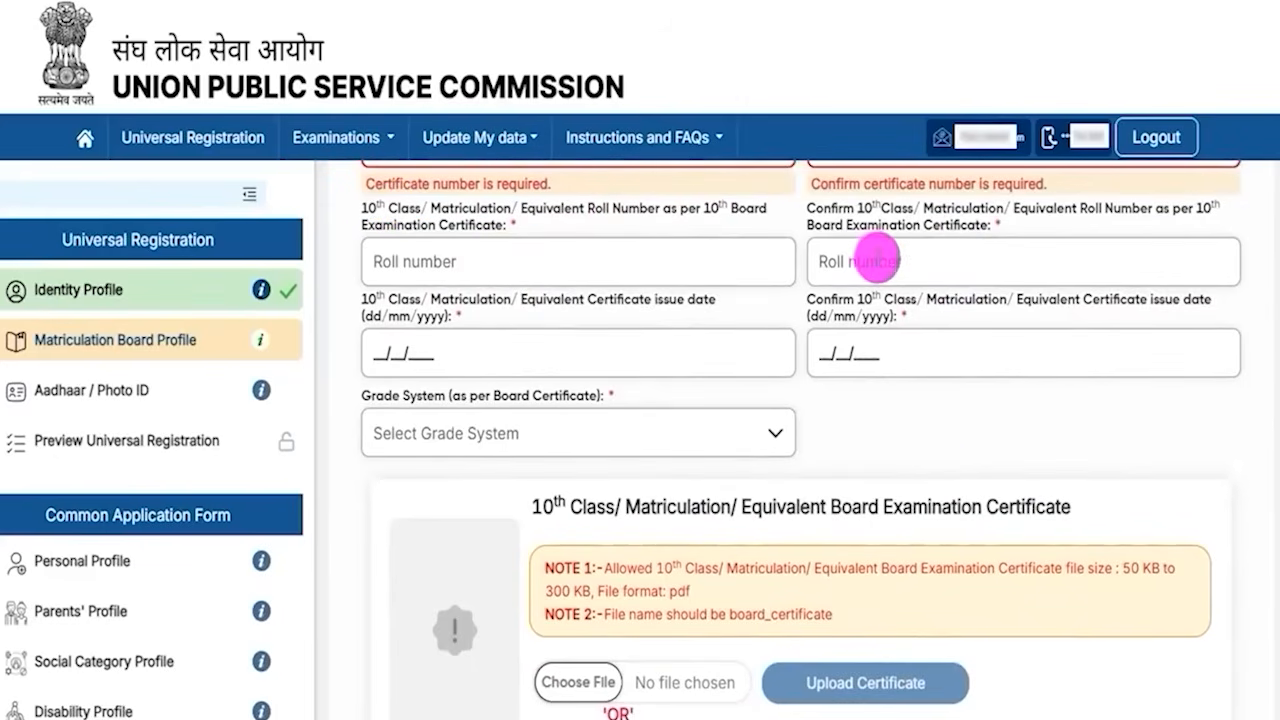
click(877, 259)
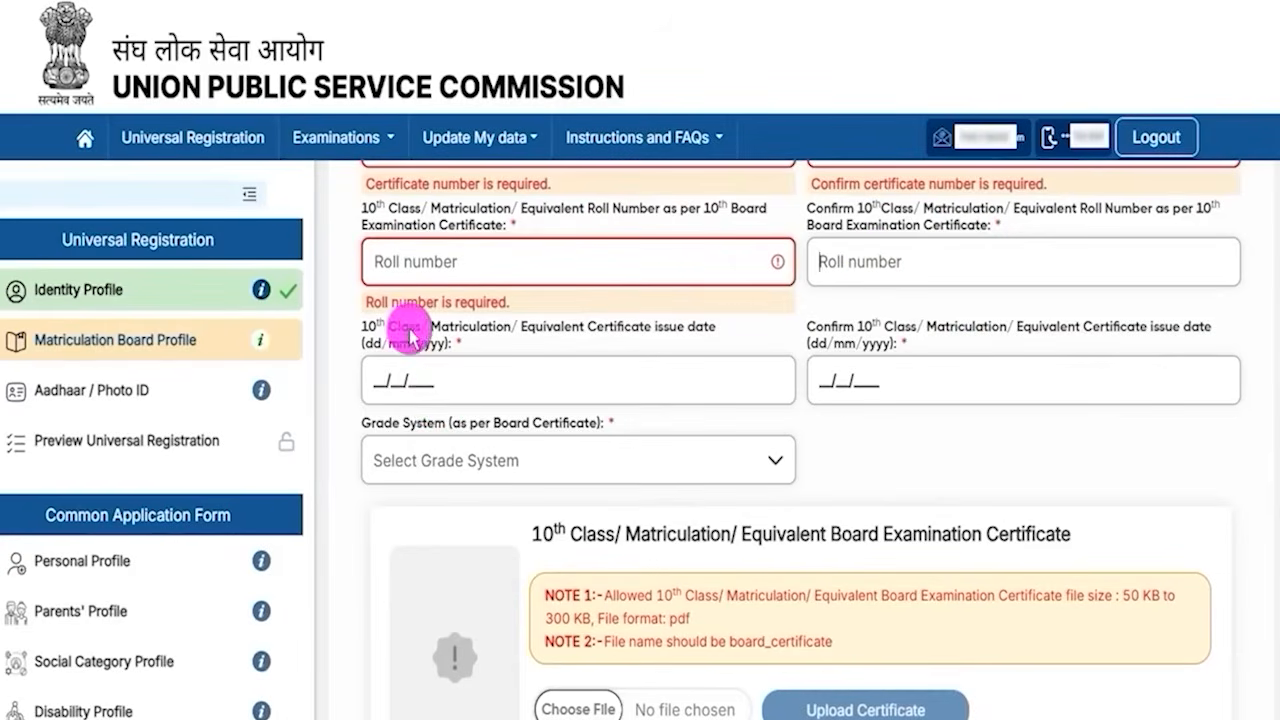
drag(408, 330, 511, 327)
click(502, 326)
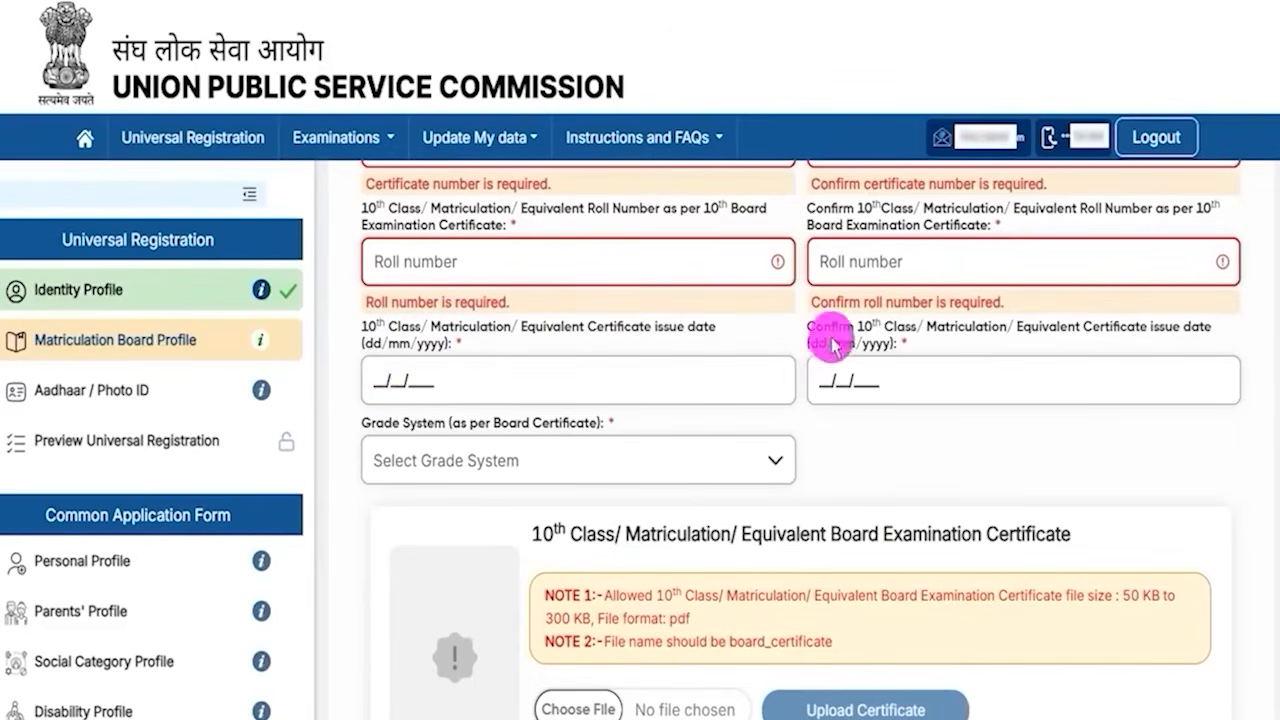
drag(844, 327, 868, 328)
click(833, 381)
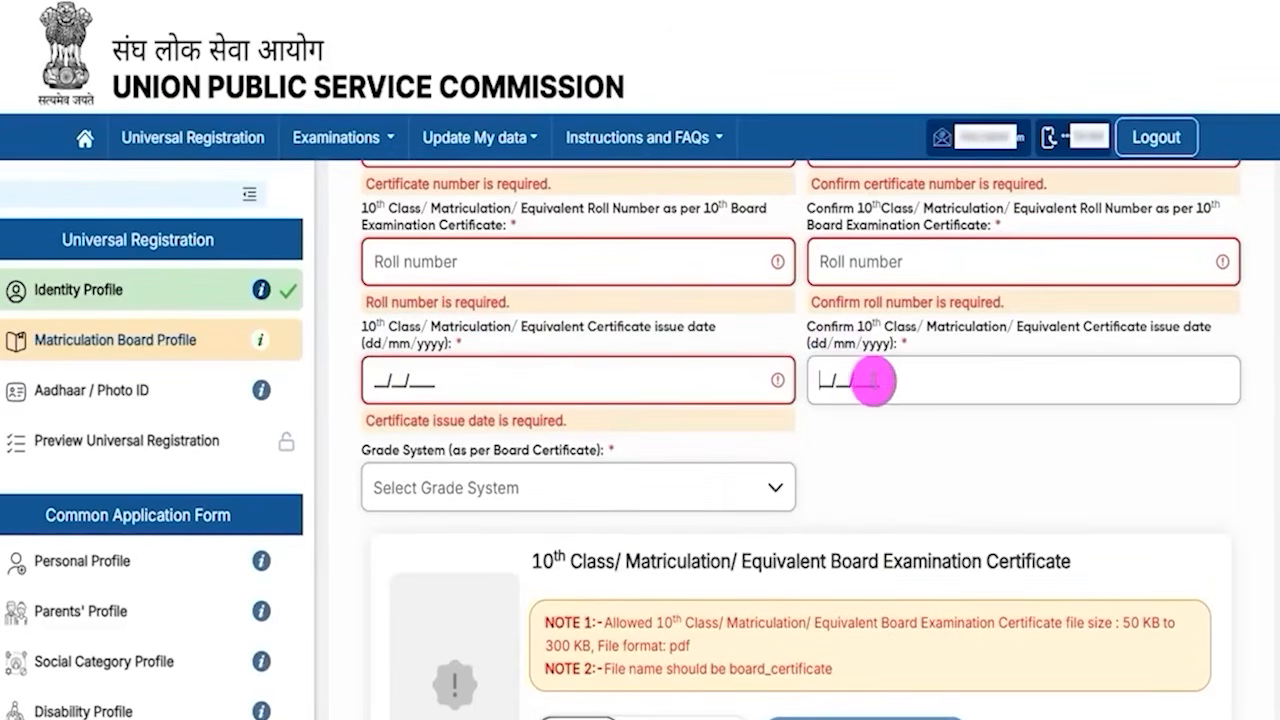
- Set the grade system to Percentage(%) Marks and enter 60 as the percentage of marks
click(492, 495)
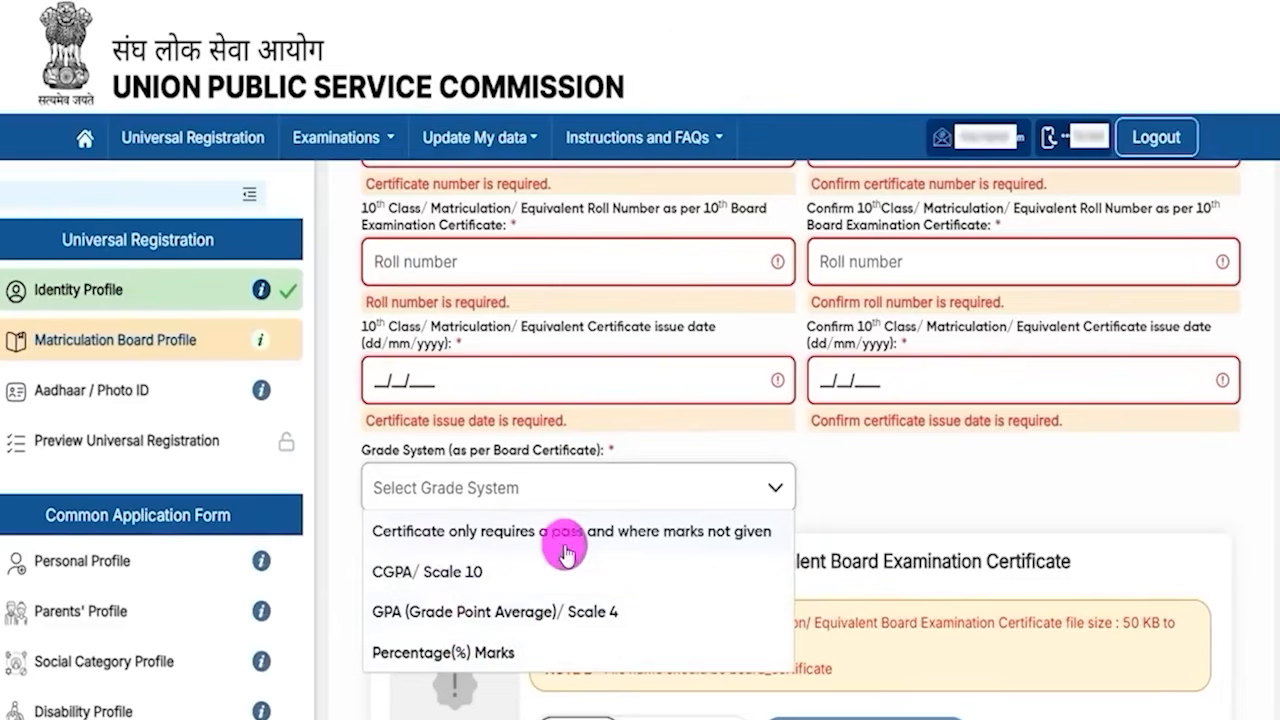
click(472, 656)
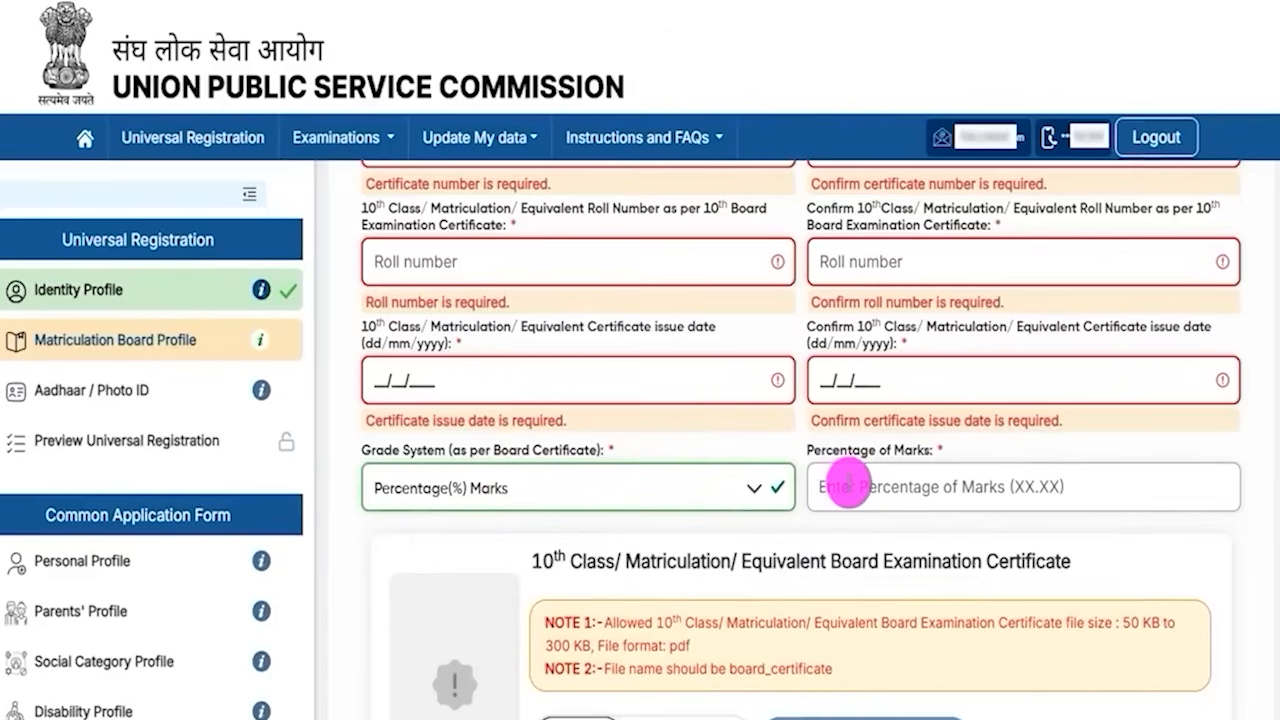
text(60)
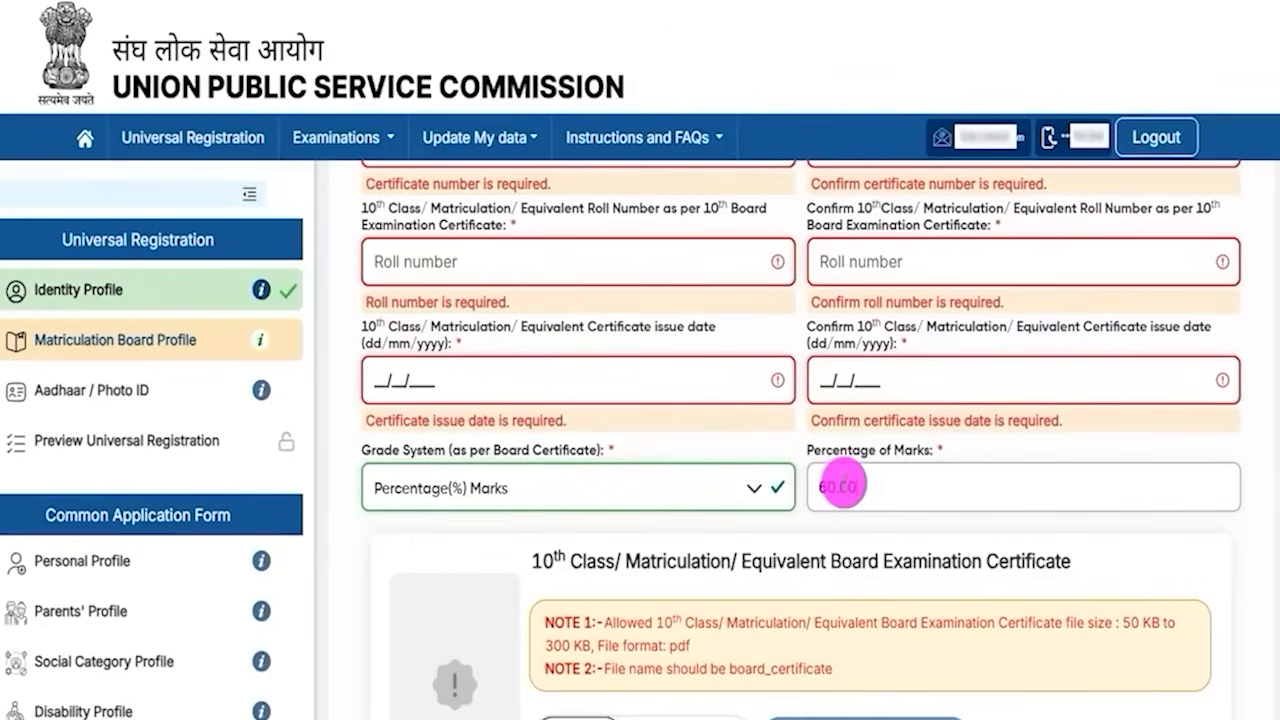
click(609, 551)
- Examine the certificate file-size and naming notes and the upload or DigiLocker fetch options
scroll(660, 540, down, 2)
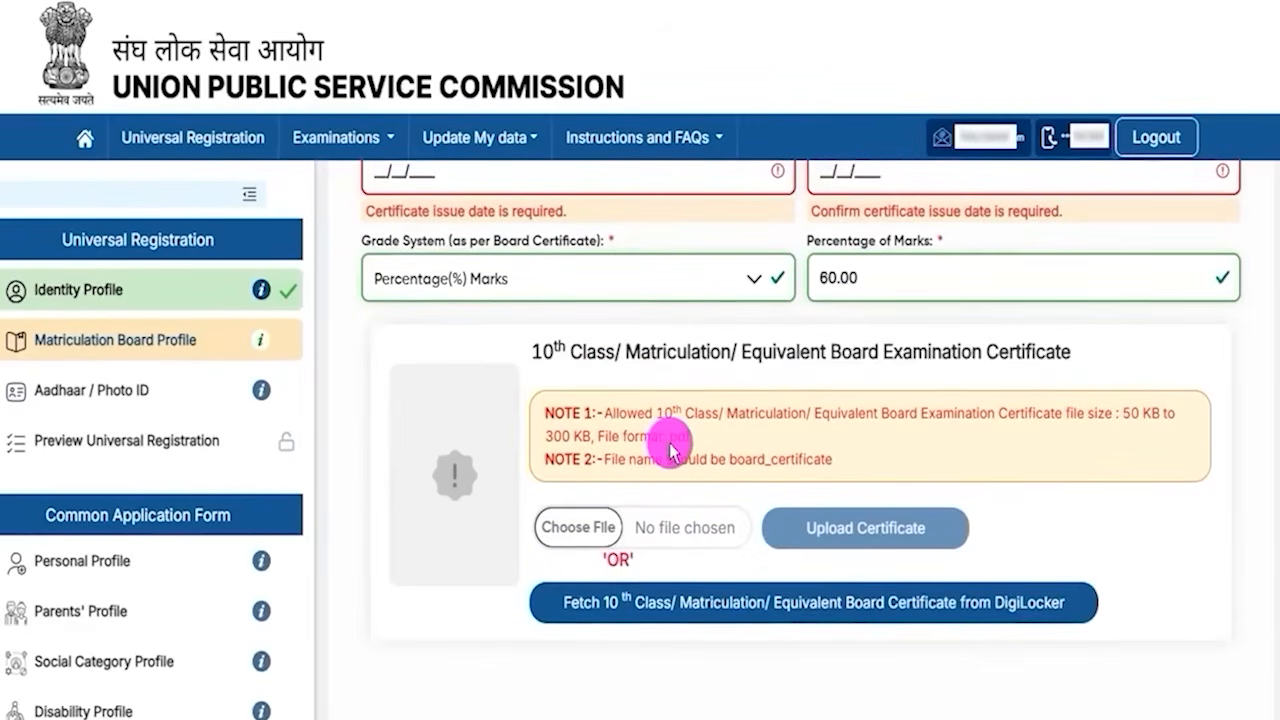
drag(1120, 414, 1143, 414)
double_click(558, 436)
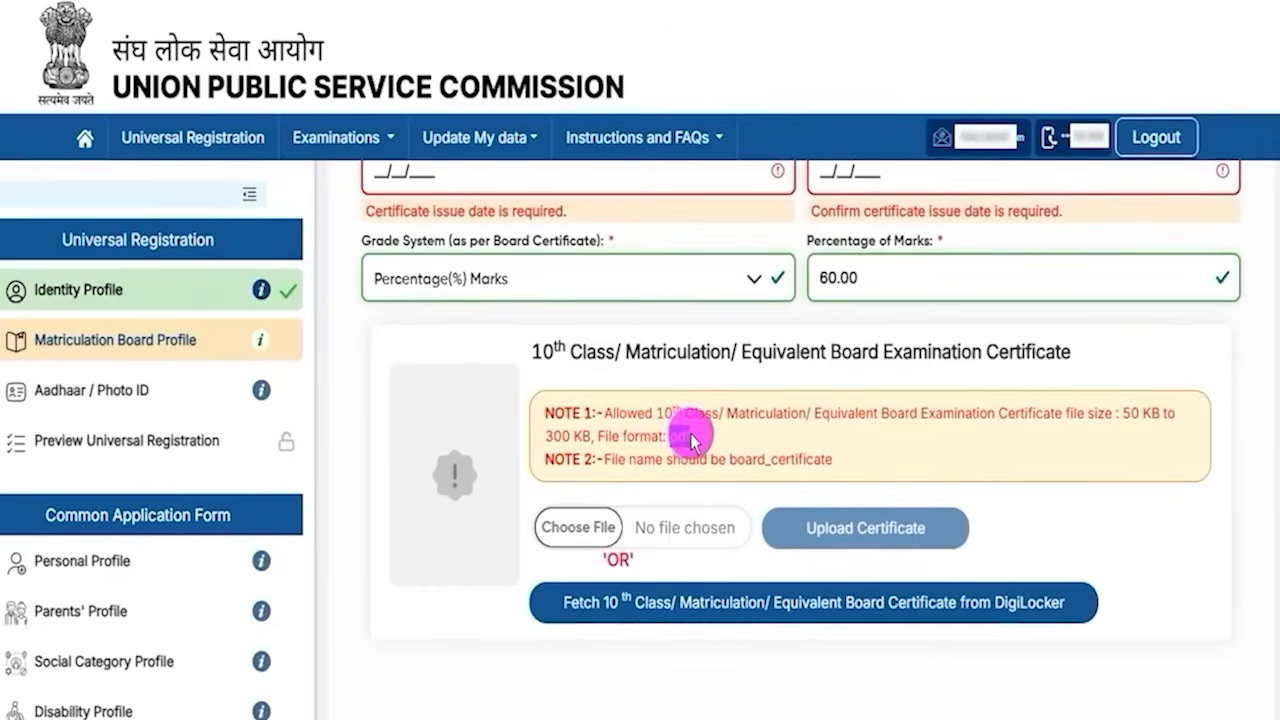
drag(730, 460, 830, 468)
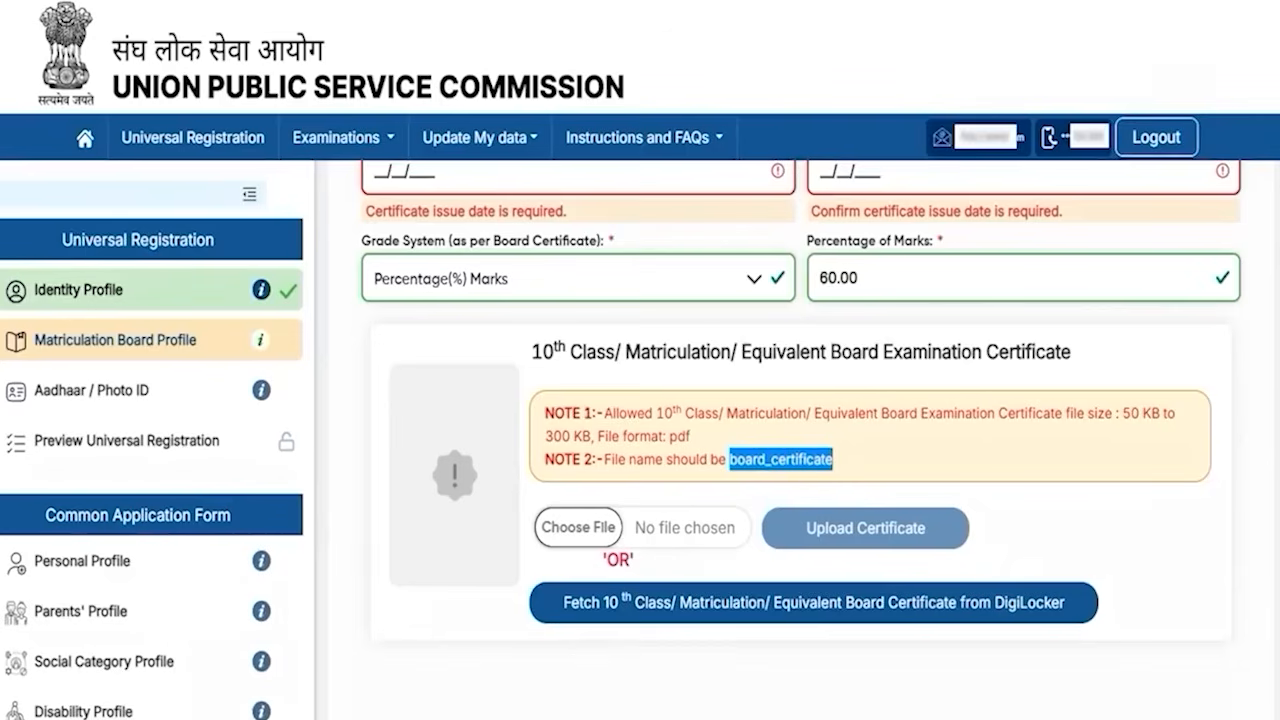
drag(606, 514, 657, 483)
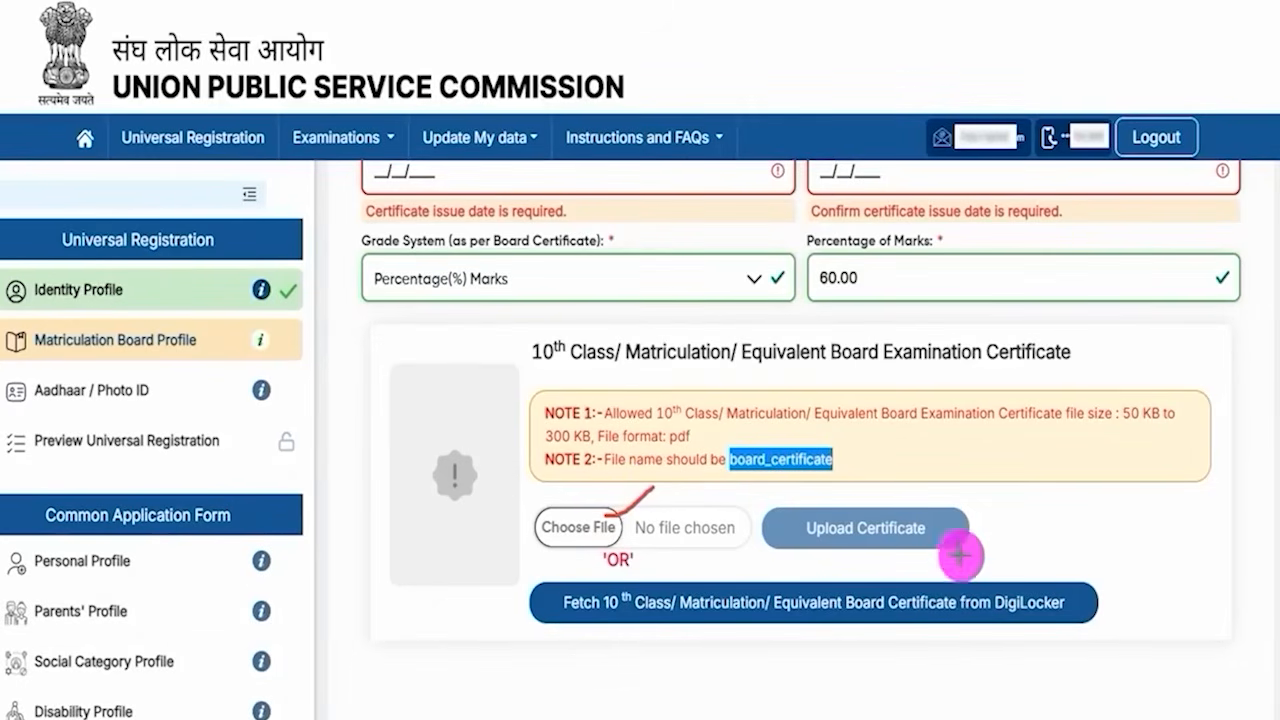
drag(934, 527, 980, 492)
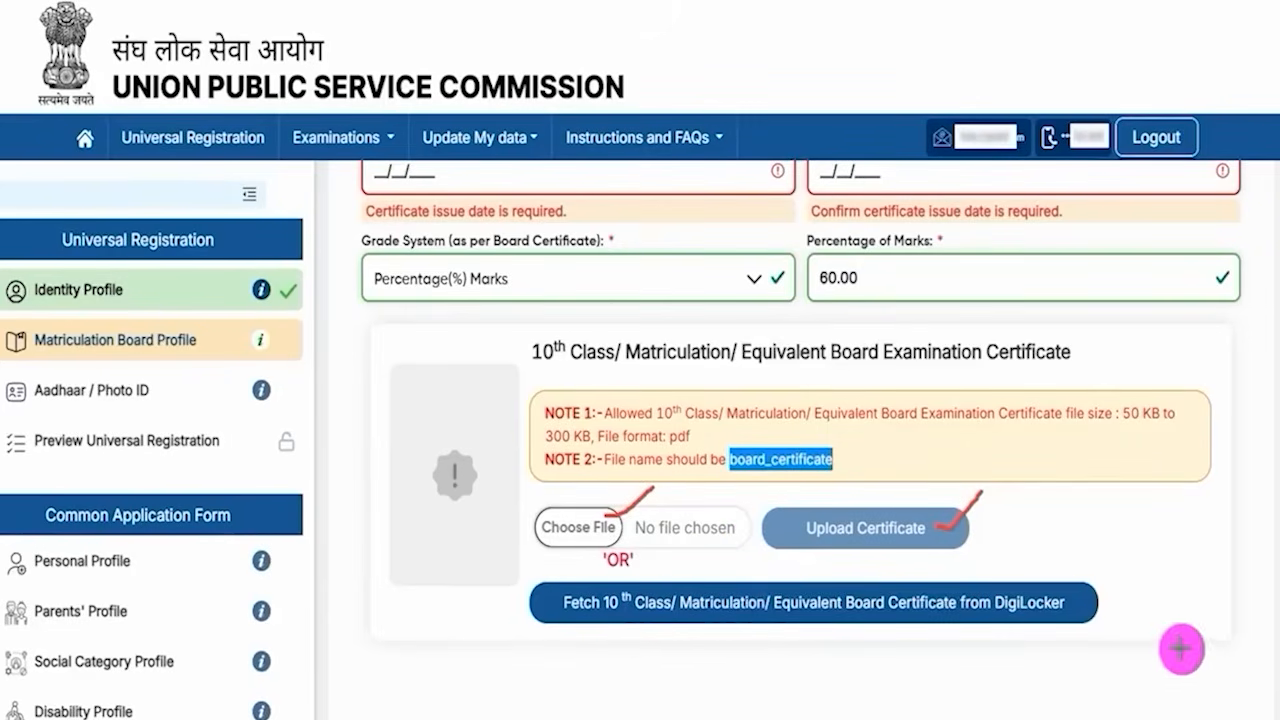
drag(1095, 607, 1129, 581)
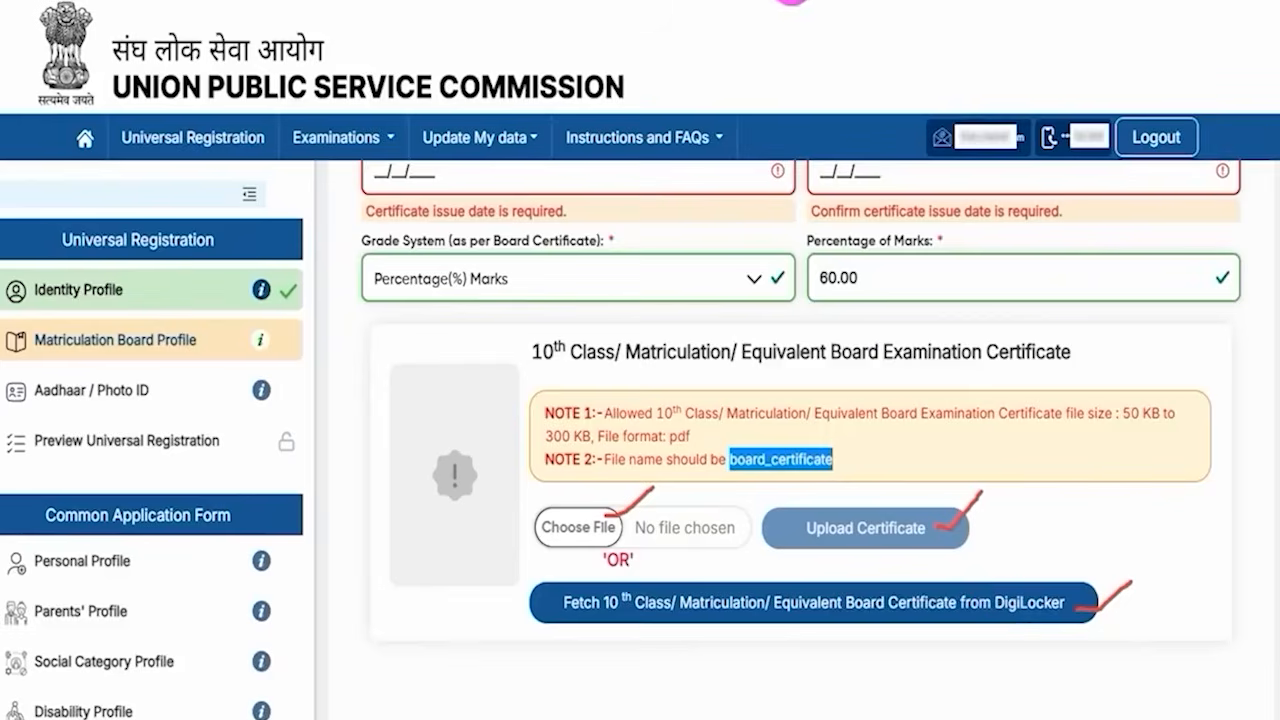
- Accept the declaration and proceed to review the Matriculation Board Profile
scroll(766, 586, down, 3)
click(396, 627)
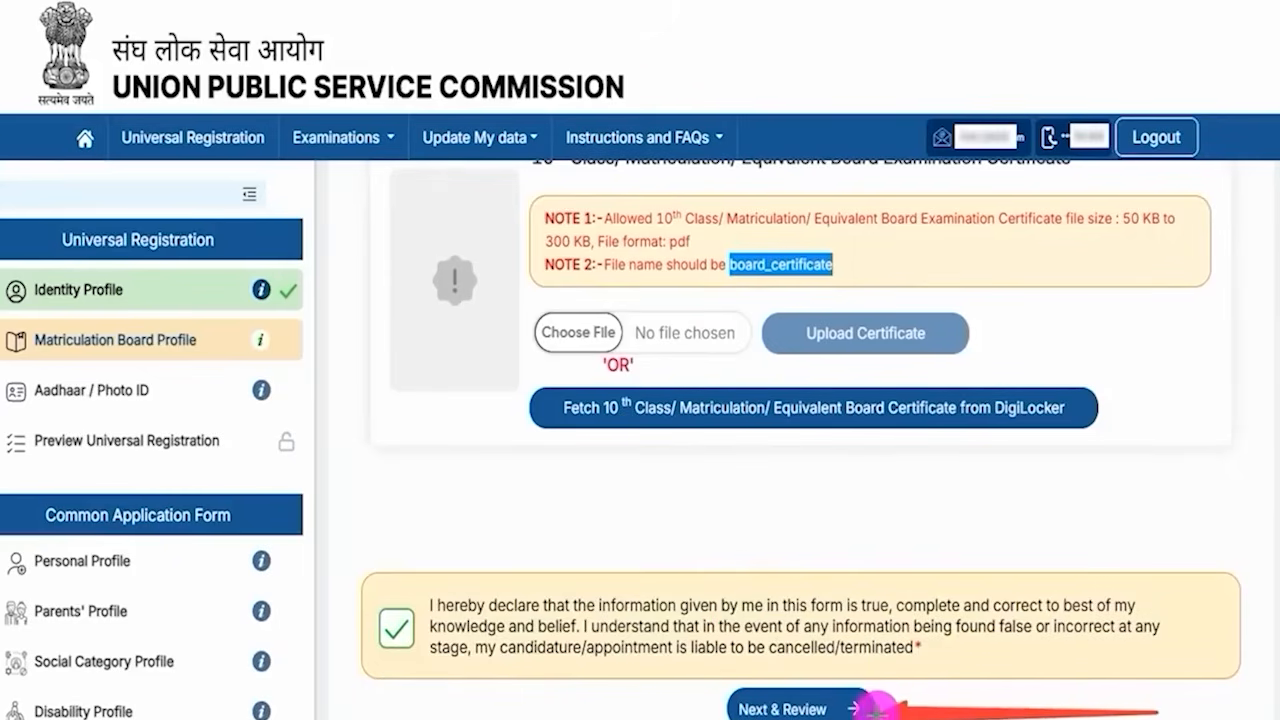
click(868, 708)
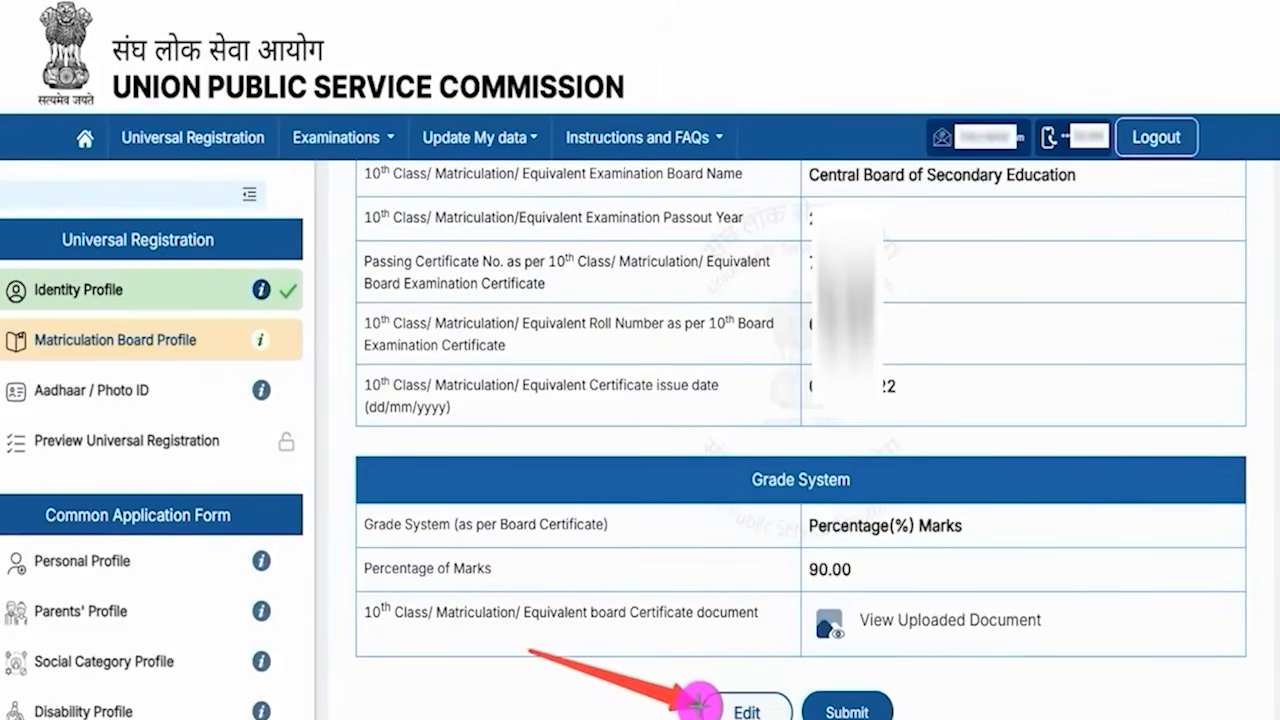
- Submit the Matriculation Board Profile, select that an Aadhaar card was issued with consent to proceed for verification, and tick the consent
click(897, 690)
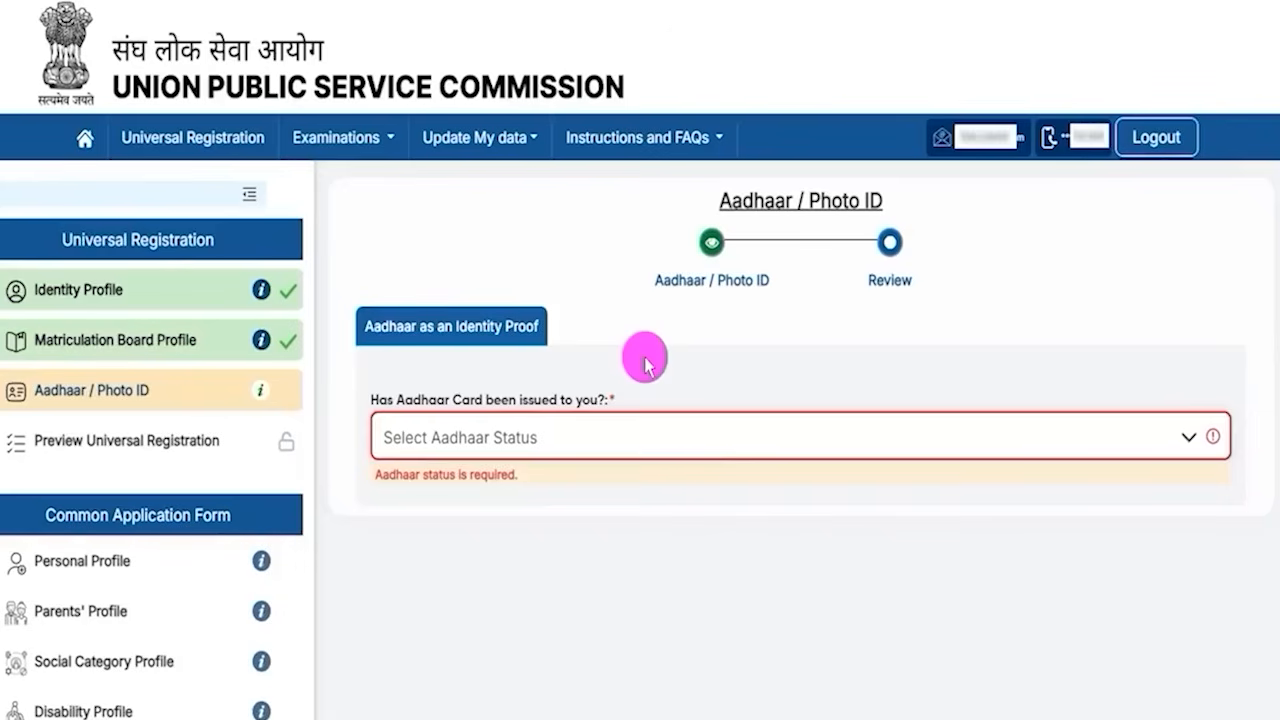
click(584, 432)
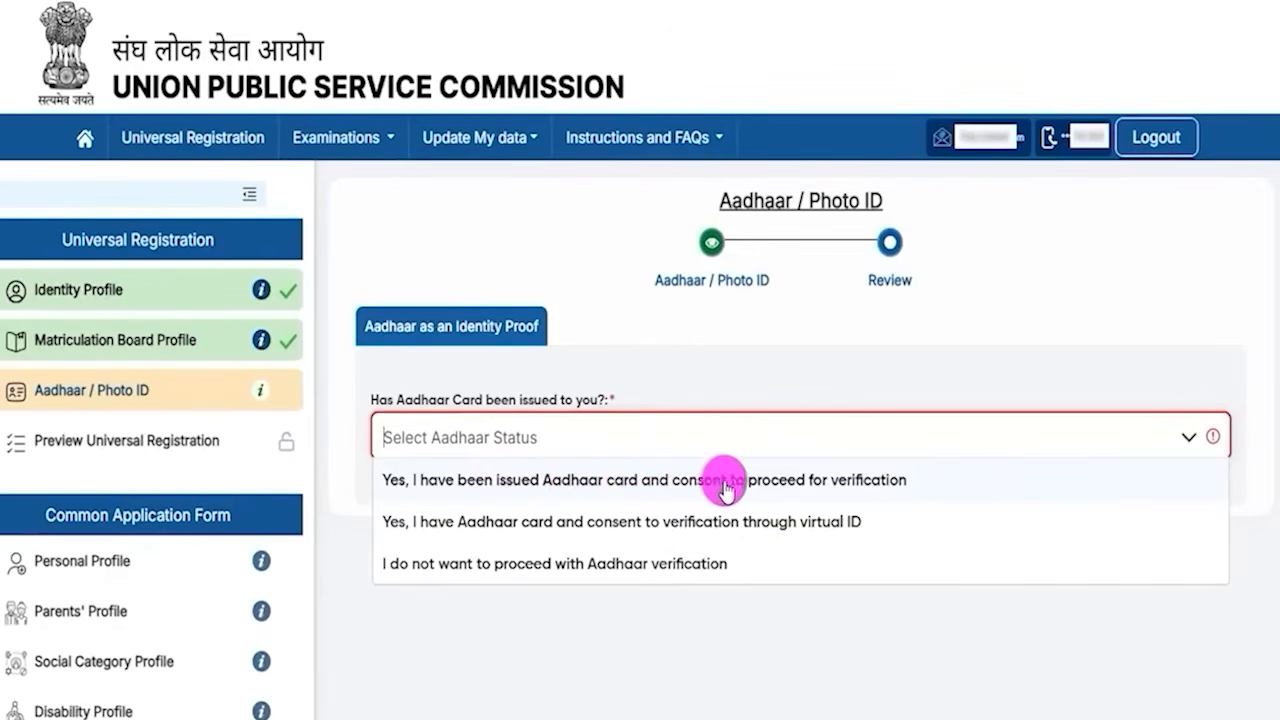
click(860, 481)
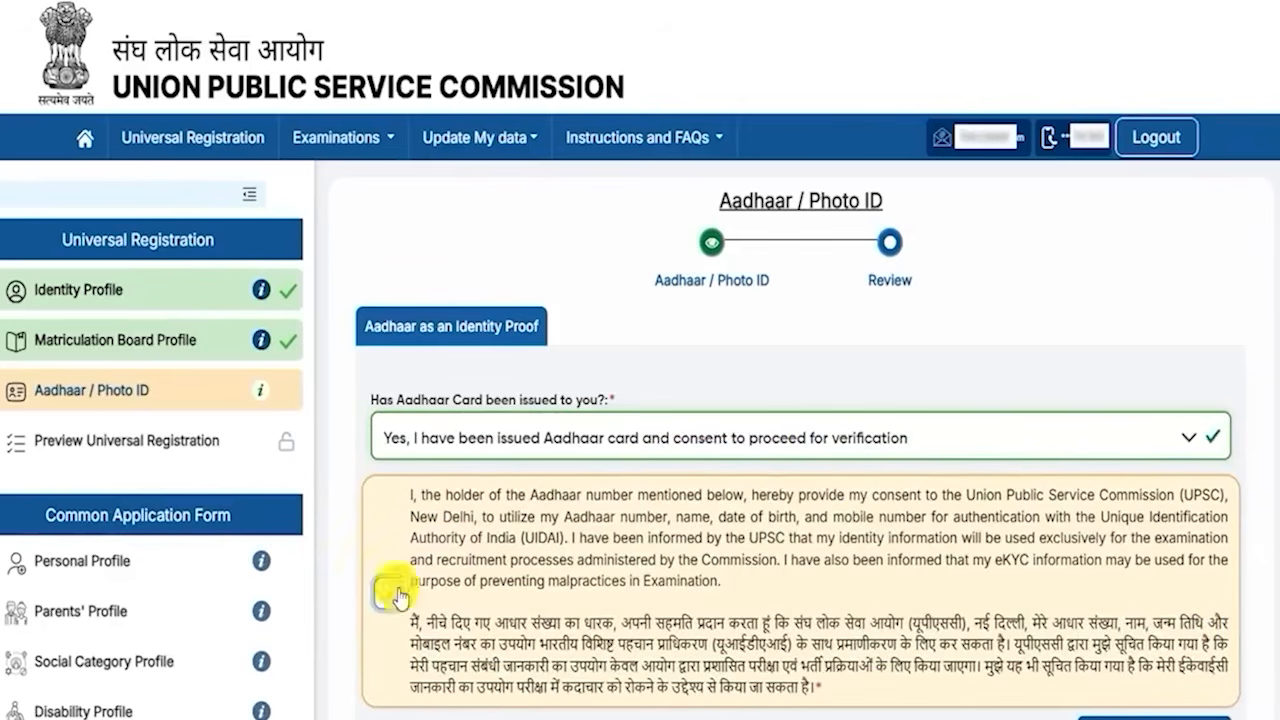
click(396, 594)
scroll(806, 534, down, 3)
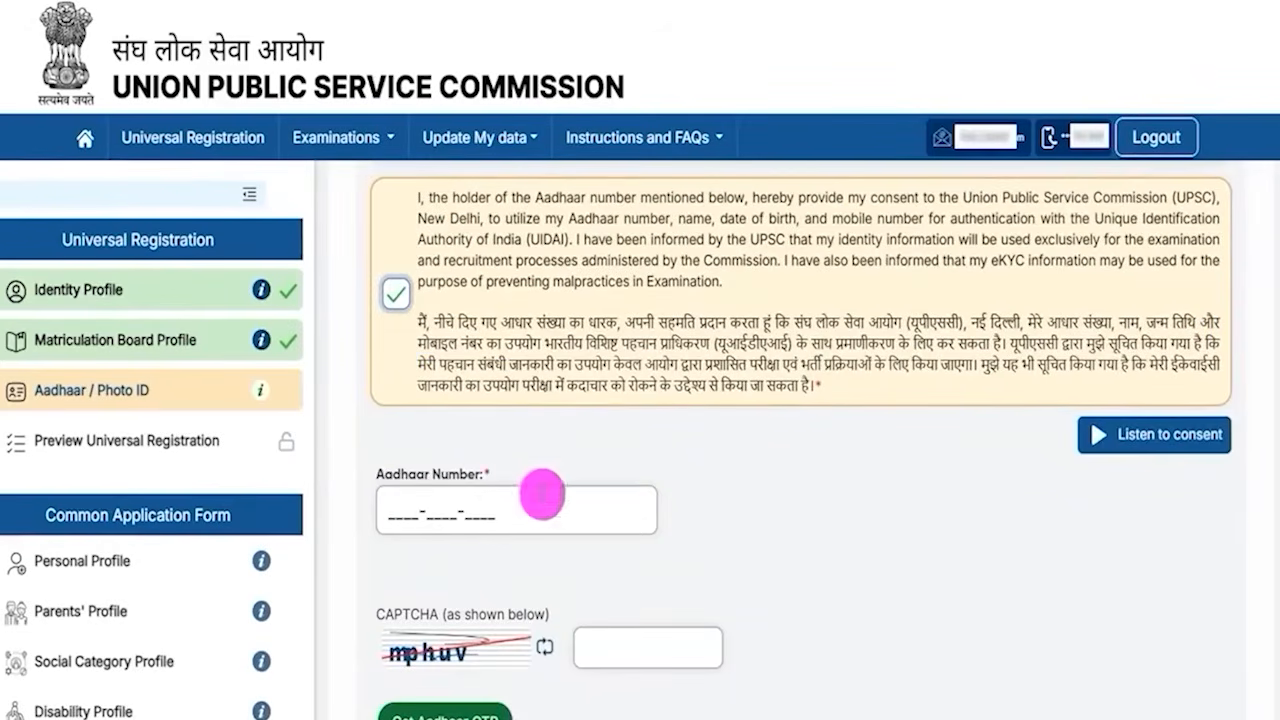
- Point out the Aadhaar number, CAPTCHA and Get Aadhaar OTP fields of the Aadhaar verification form
click(410, 514)
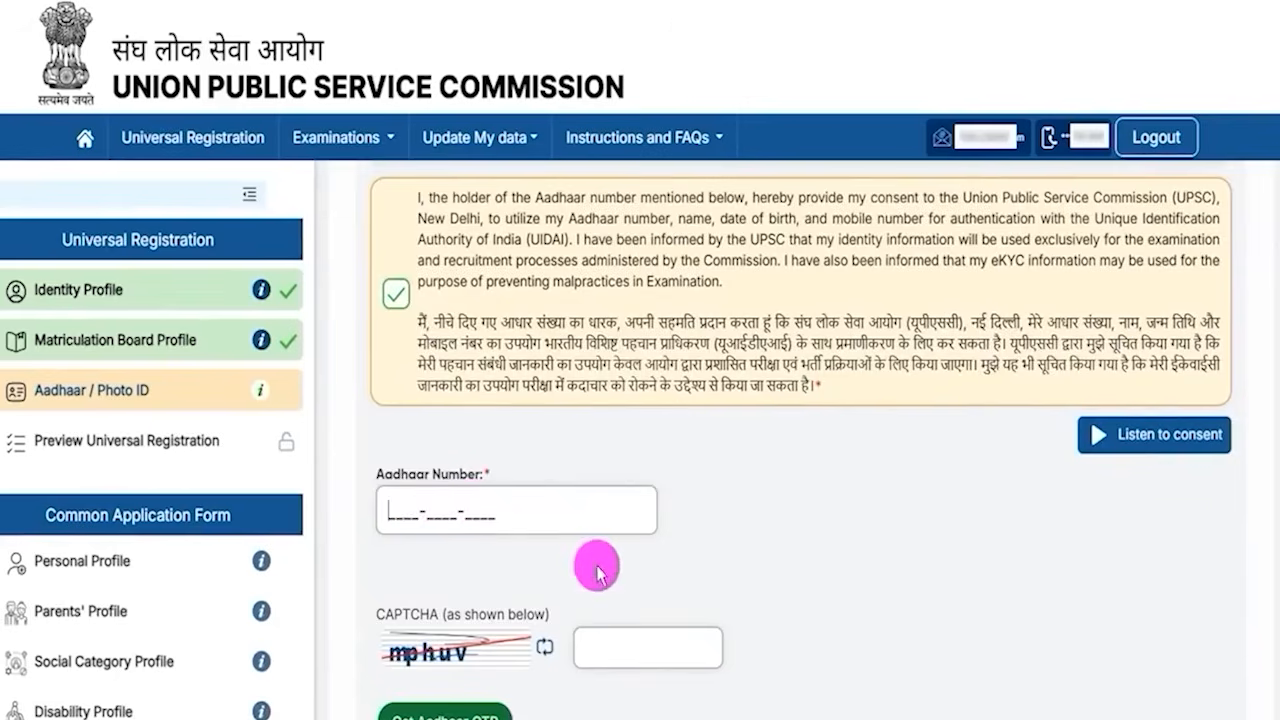
scroll(597, 574, down, 1)
click(614, 603)
scroll(722, 563, down, 1)
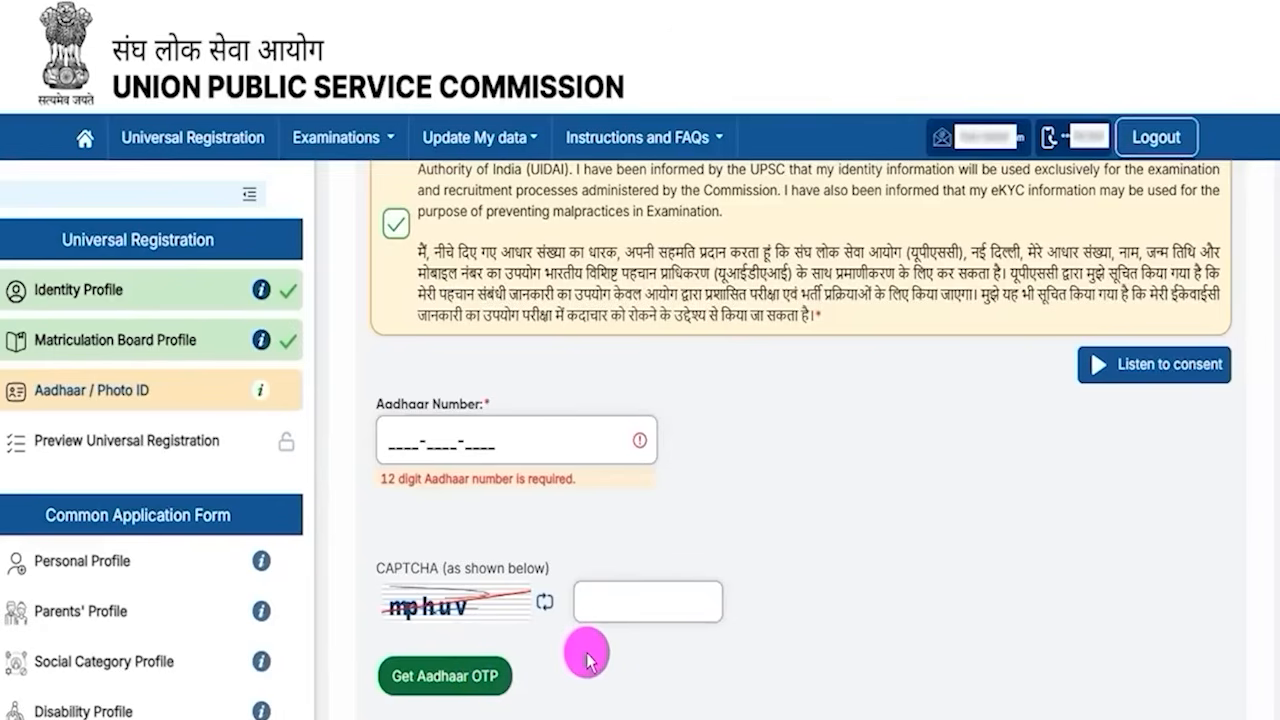
scroll(588, 660, up, 3)
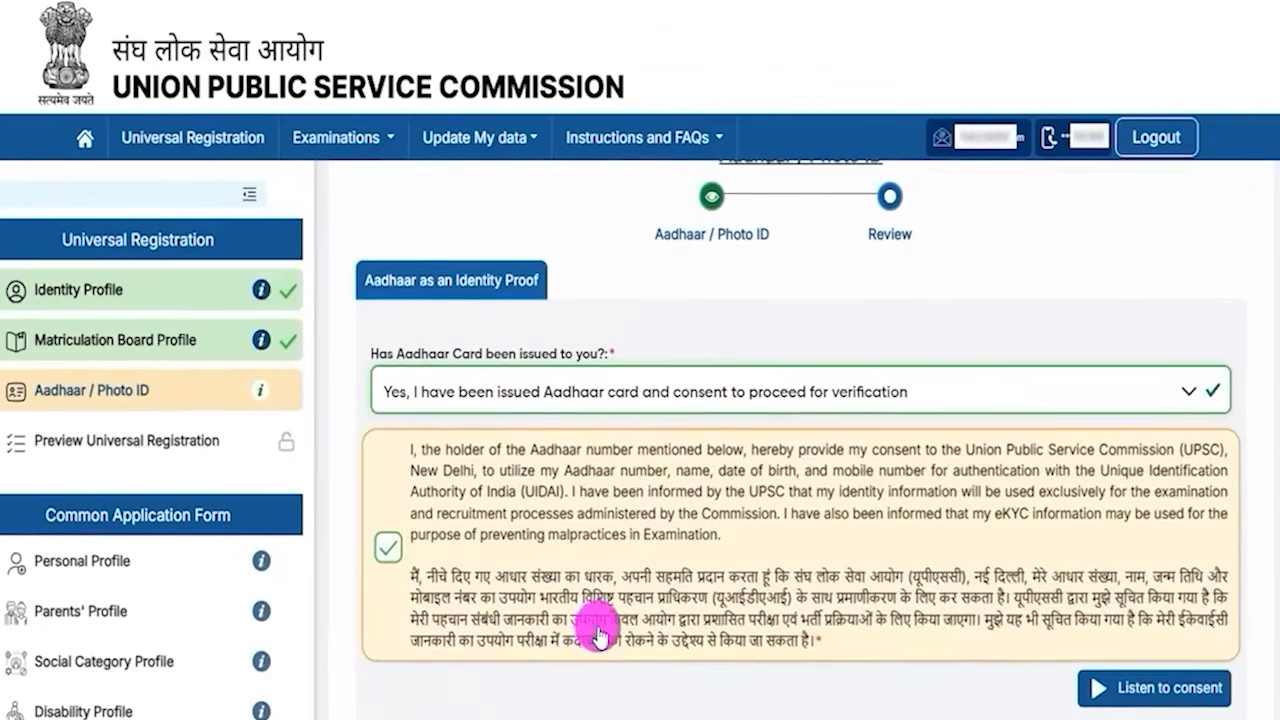
- Change the Aadhaar status to I do not want to proceed with Aadhaar verification, acknowledge the information, and continue
click(565, 400)
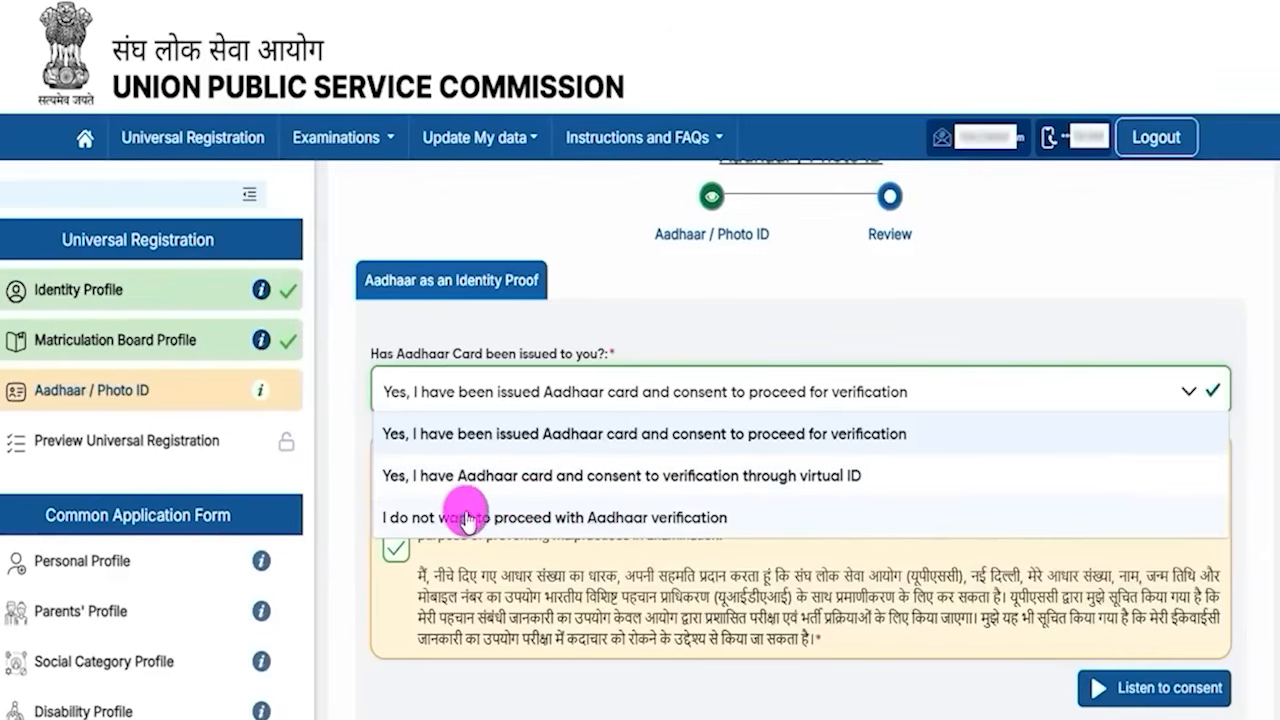
click(603, 519)
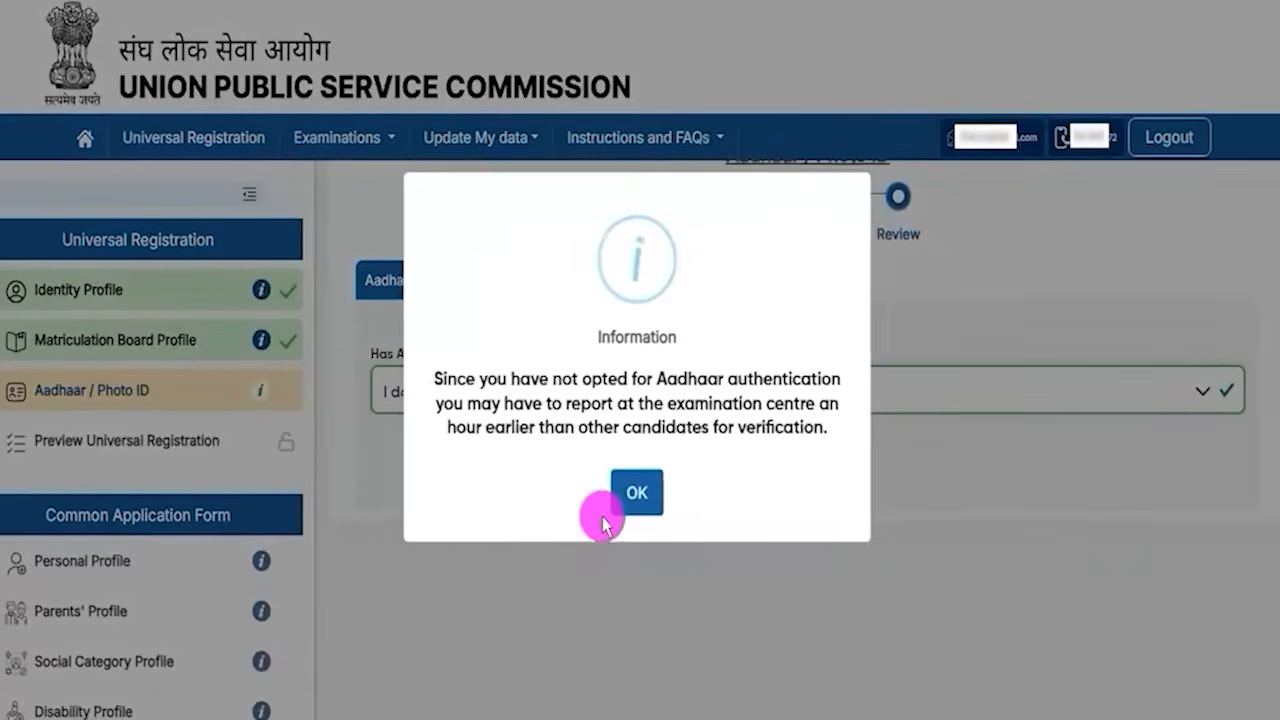
click(595, 500)
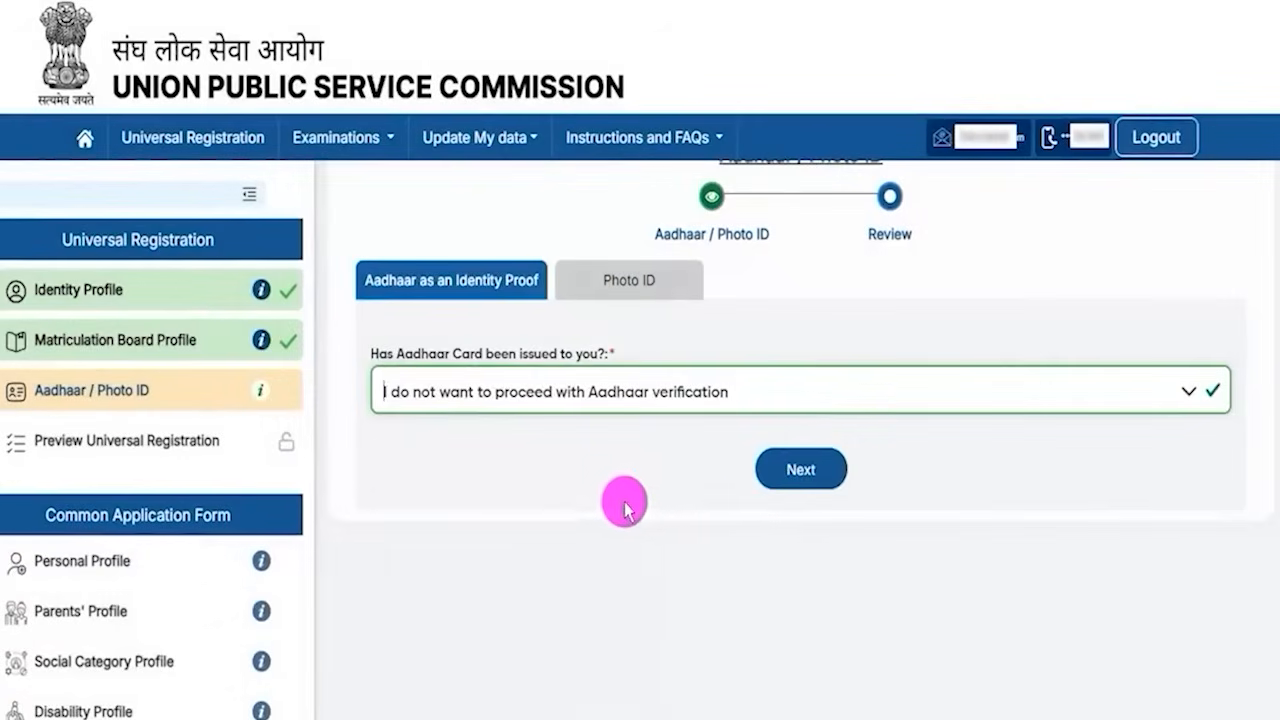
click(790, 480)
- Select Valid PAN Card as the identity card for the photo ID
click(496, 438)
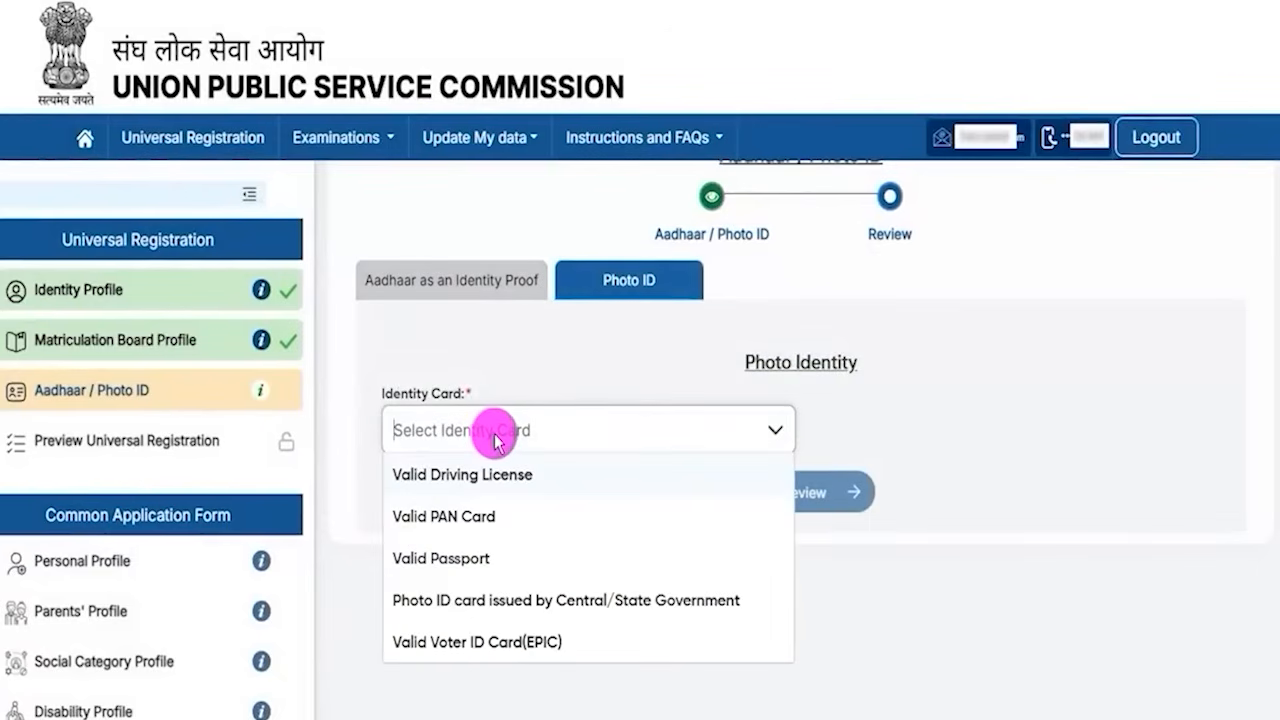
click(450, 518)
click(845, 429)
scroll(993, 578, down, 1)
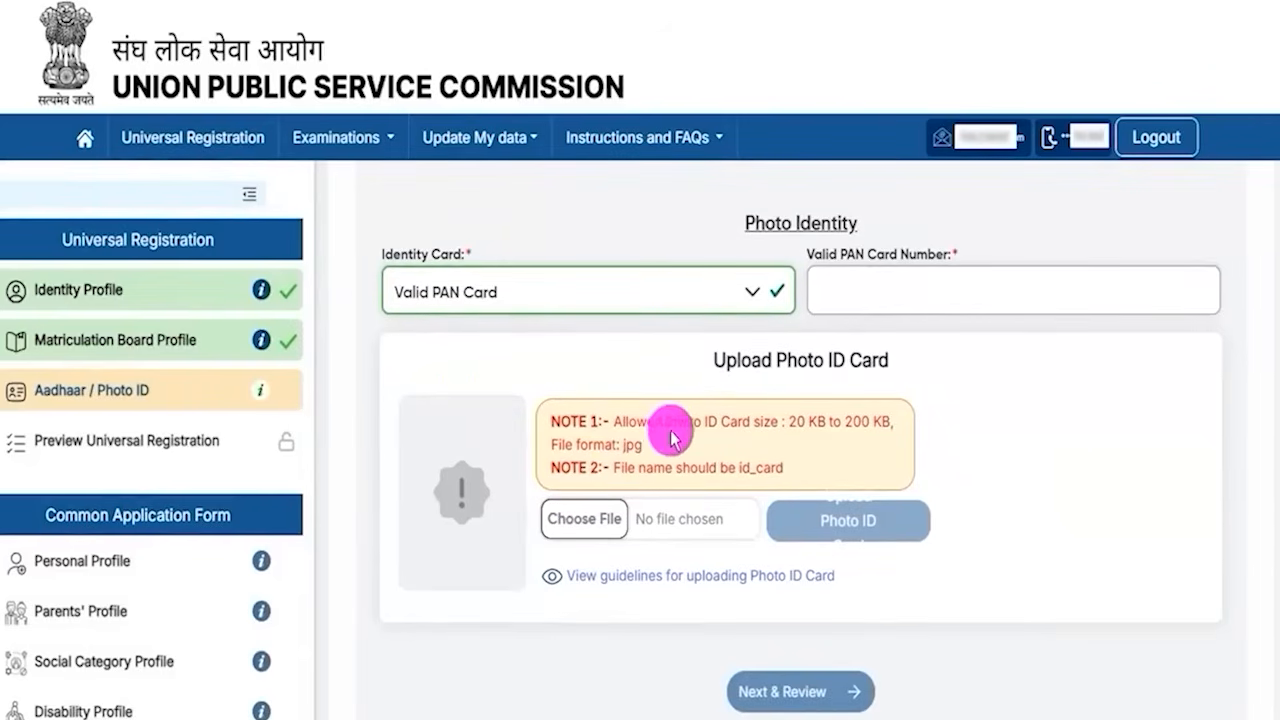
- Examine the photo ID upload notes on allowed file size, jpg format and the id_card file name
drag(631, 422, 720, 437)
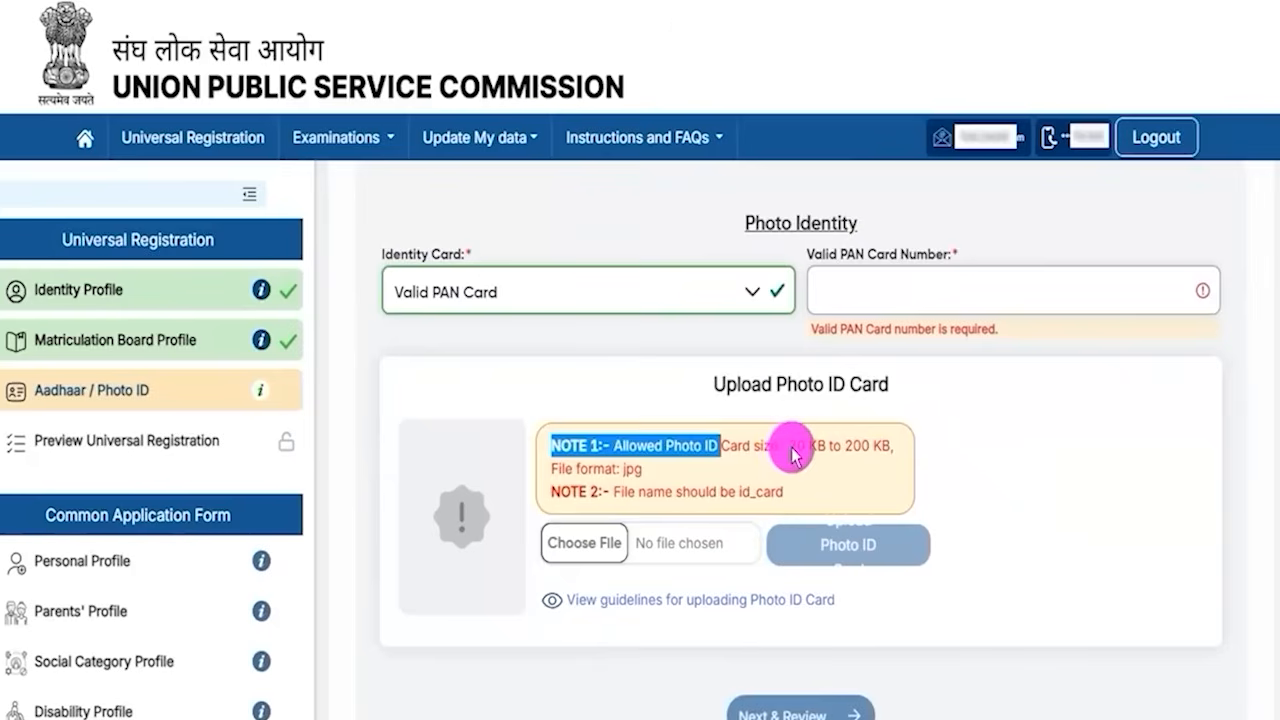
drag(797, 447, 841, 445)
drag(594, 469, 617, 469)
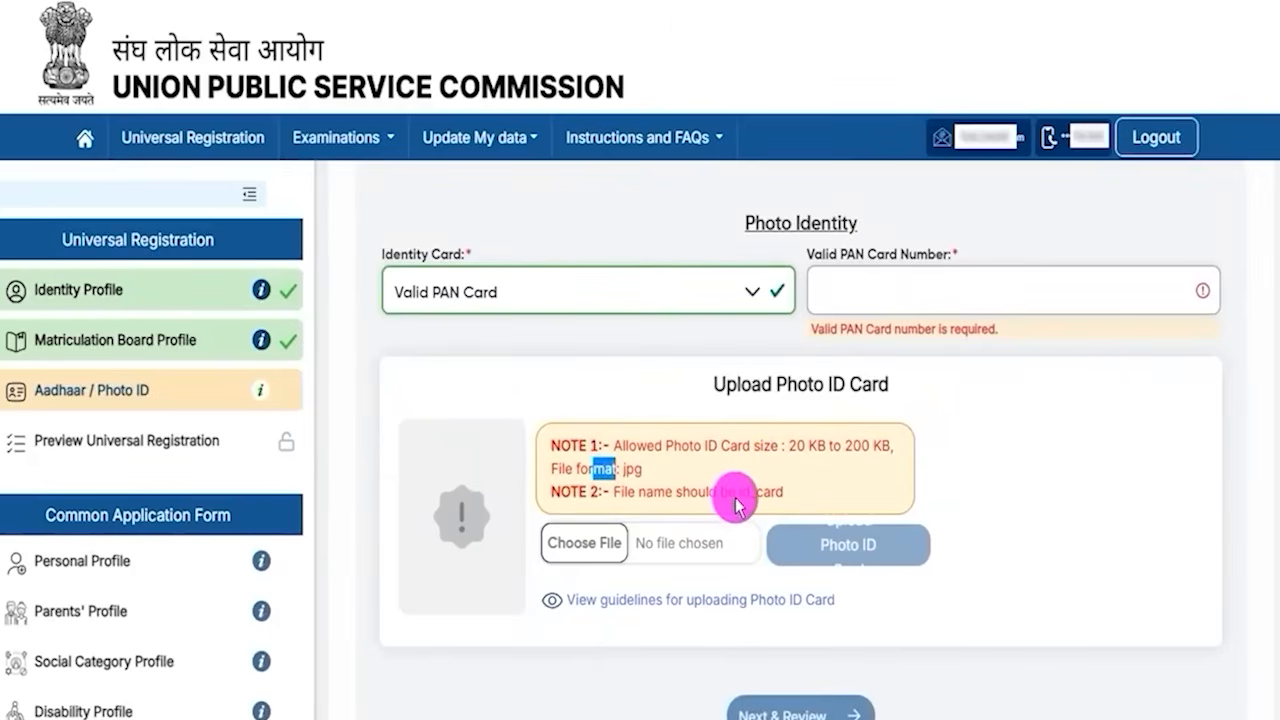
drag(739, 494, 768, 494)
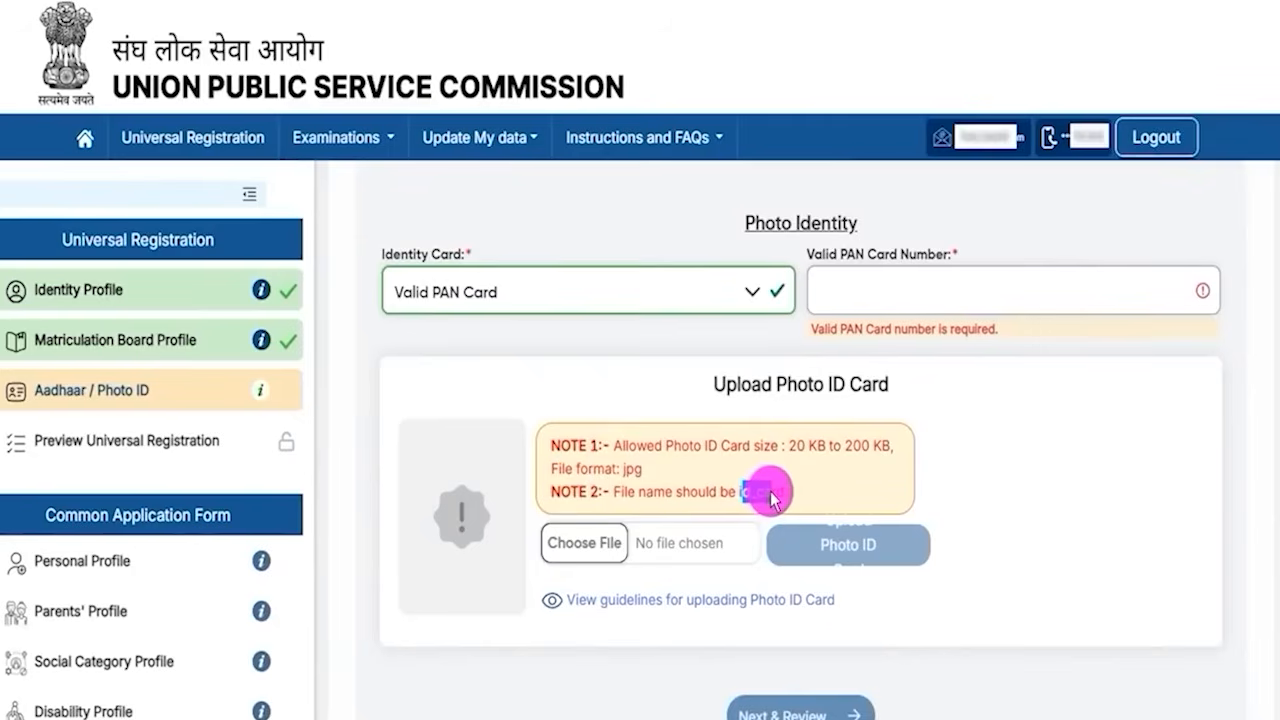
drag(625, 469, 645, 472)
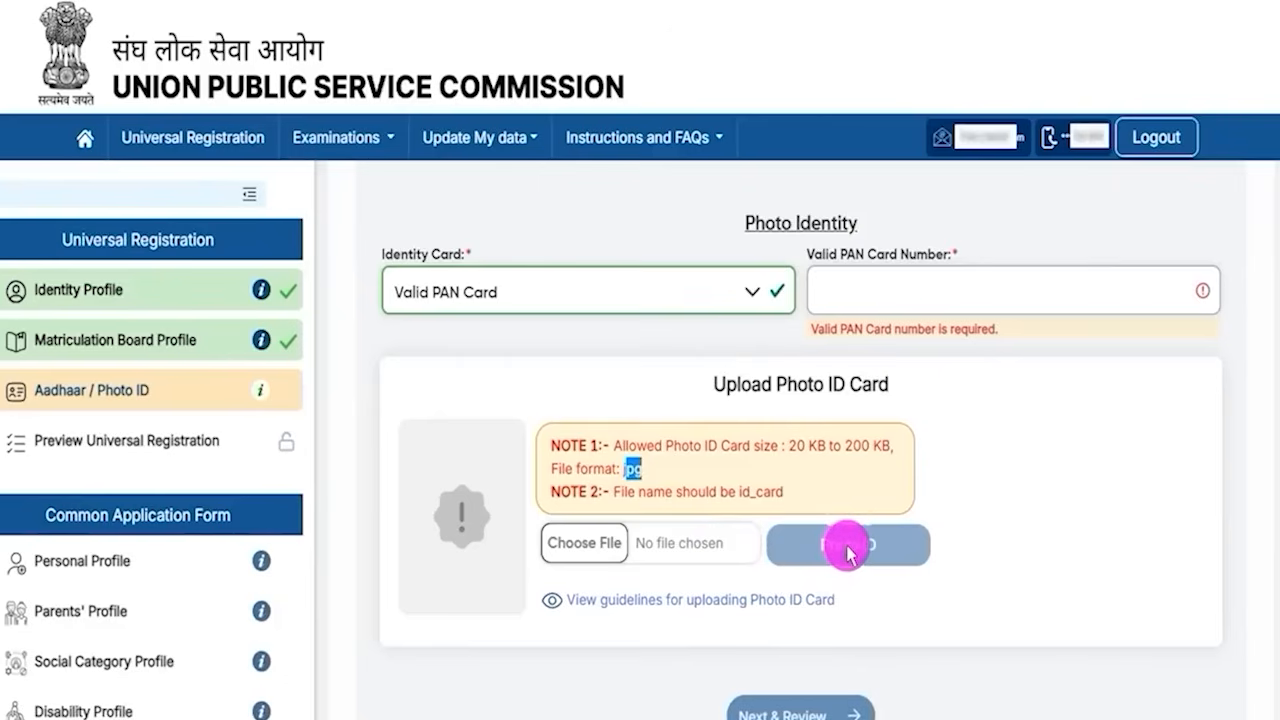
scroll(840, 545, up, 2)
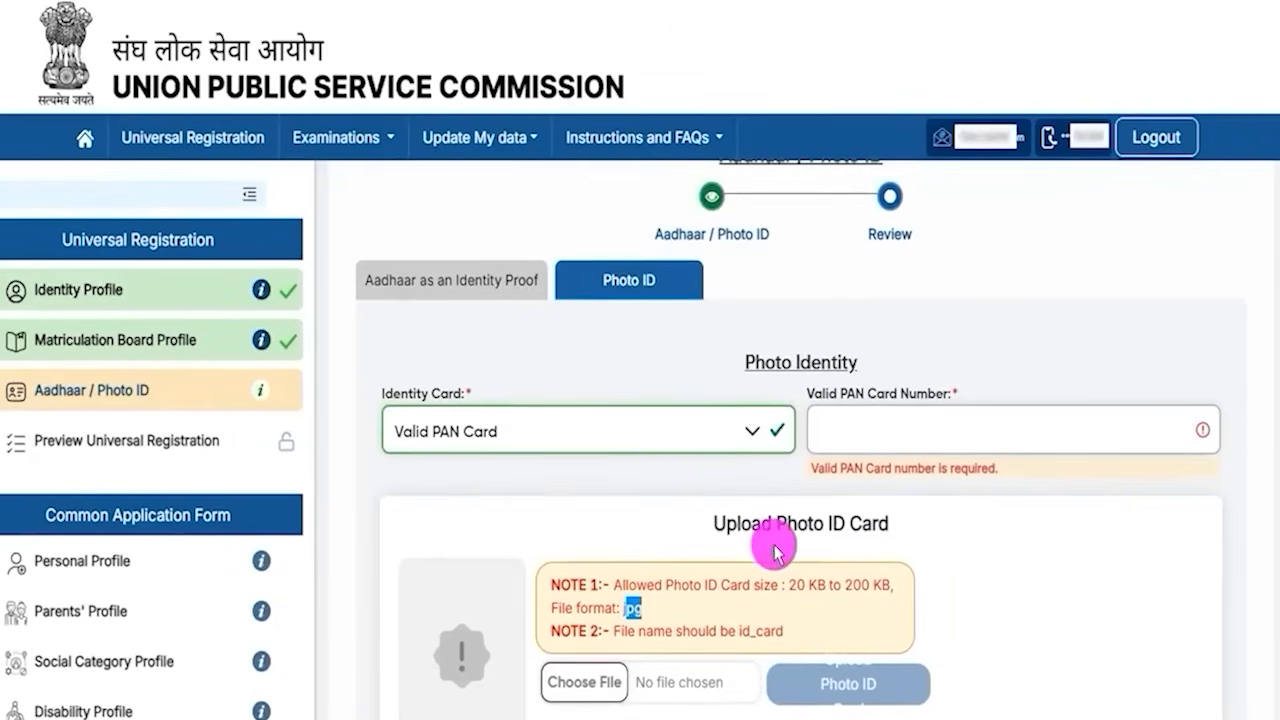
- Switch between the Aadhaar and Photo ID tabs to compare the two identity proof options
click(505, 293)
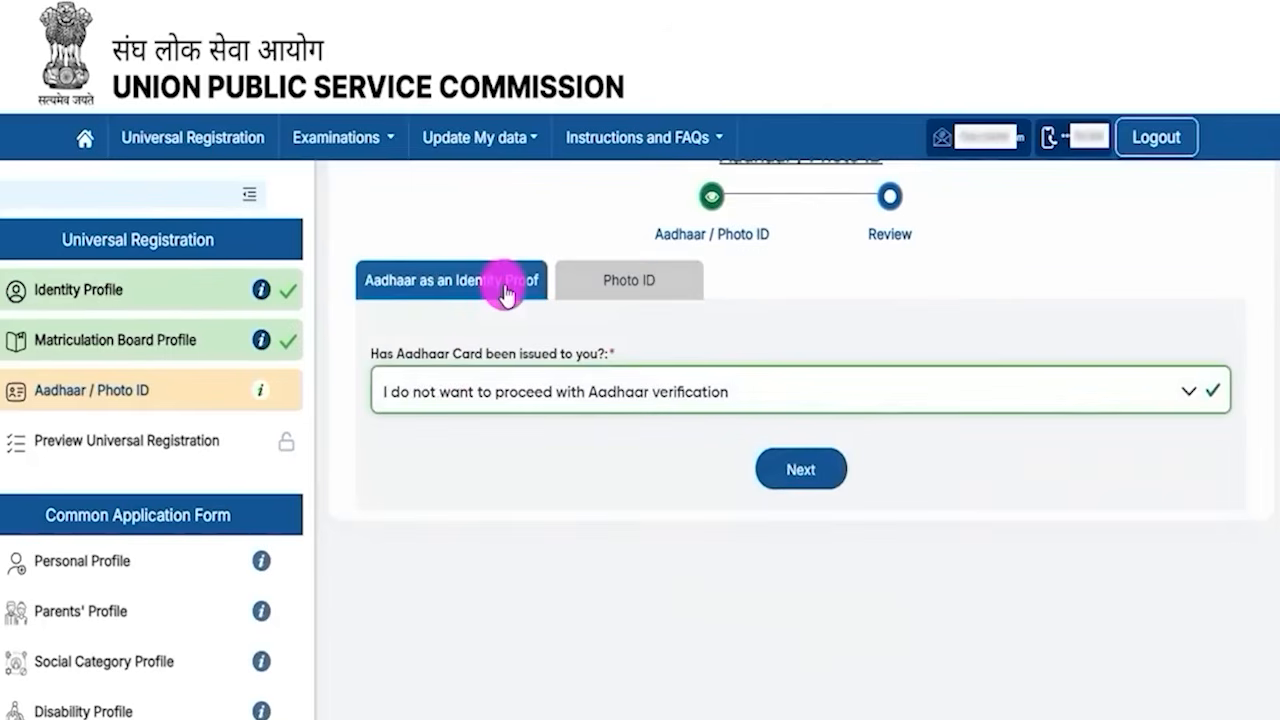
scroll(575, 405, up, 1)
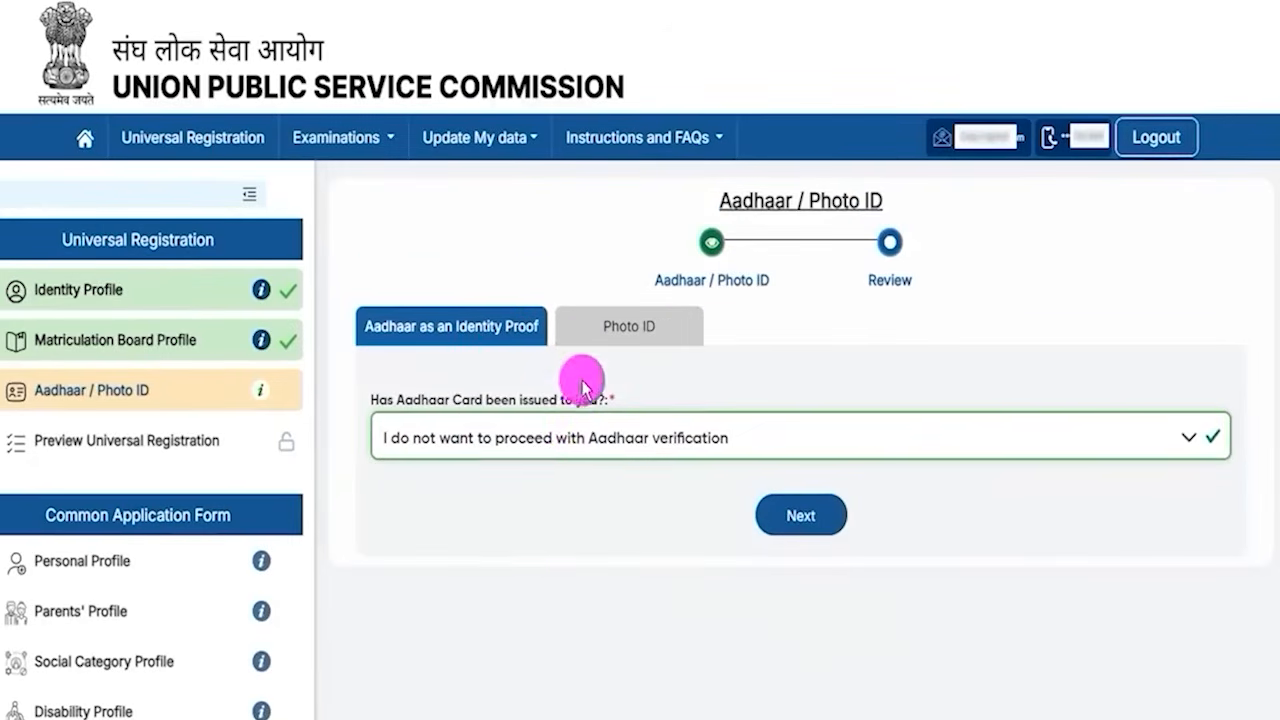
click(610, 330)
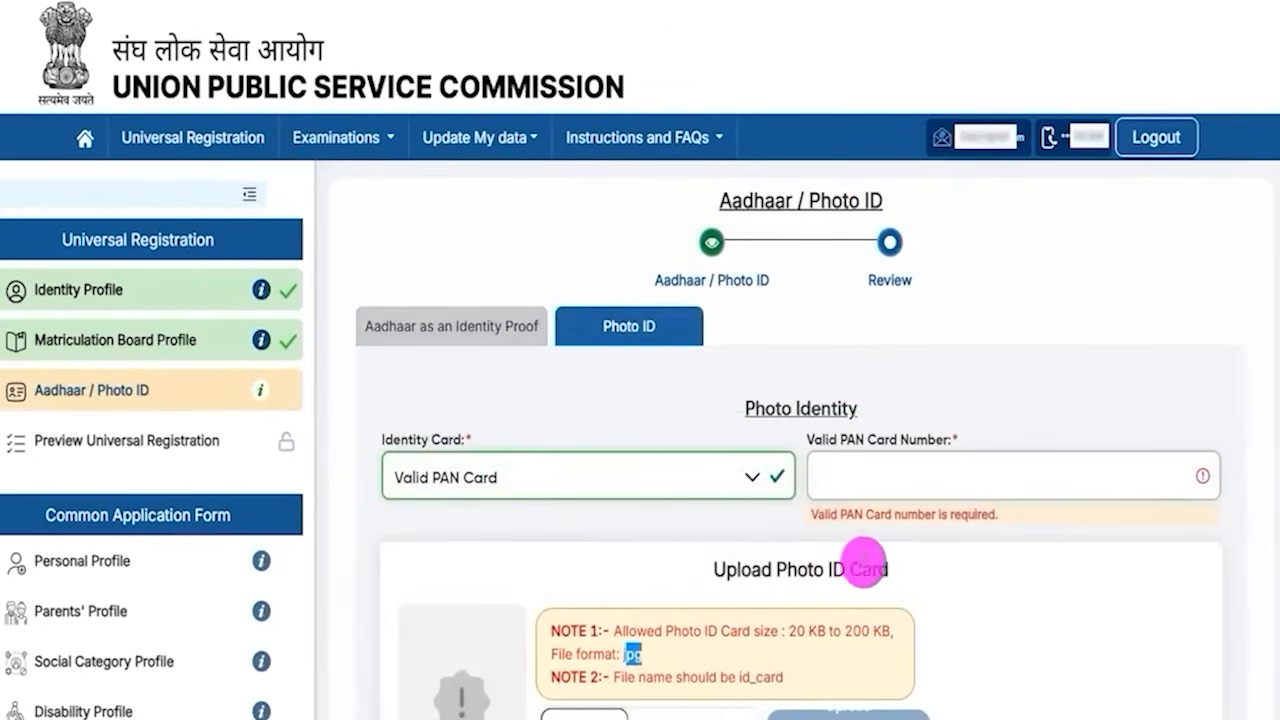
scroll(872, 562, down, 3)
scroll(877, 567, up, 3)
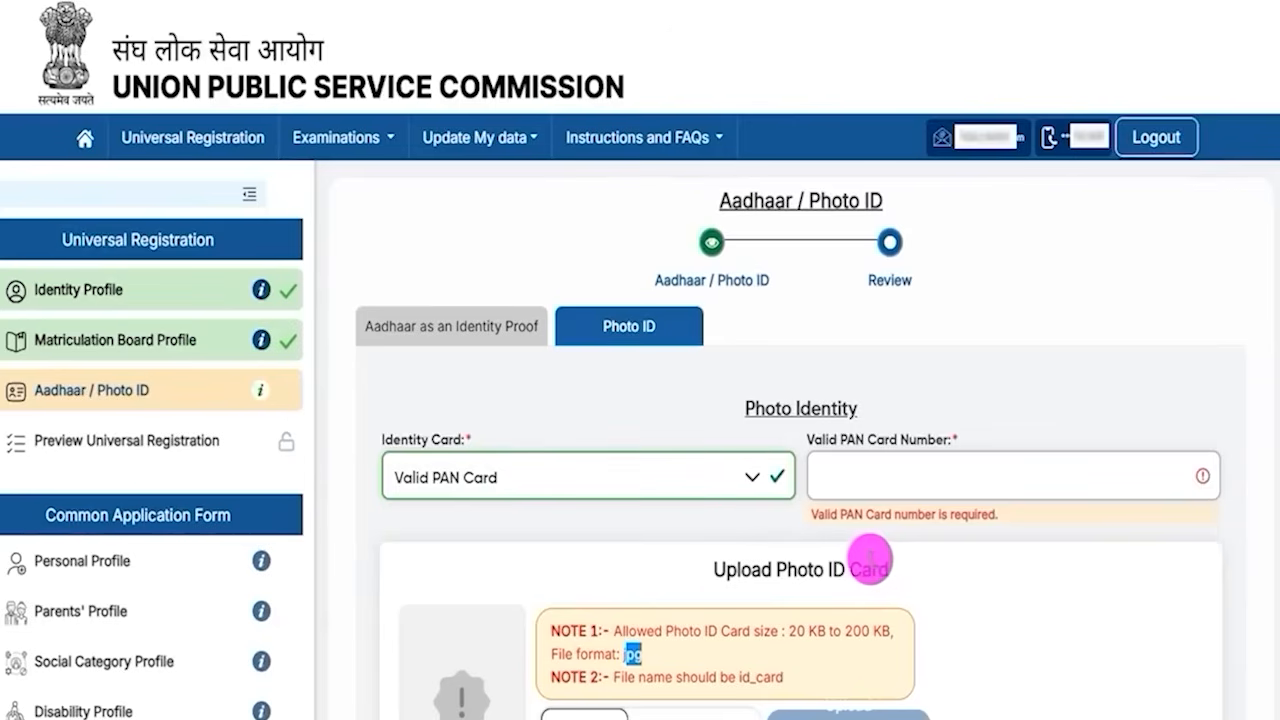
drag(726, 571, 870, 570)
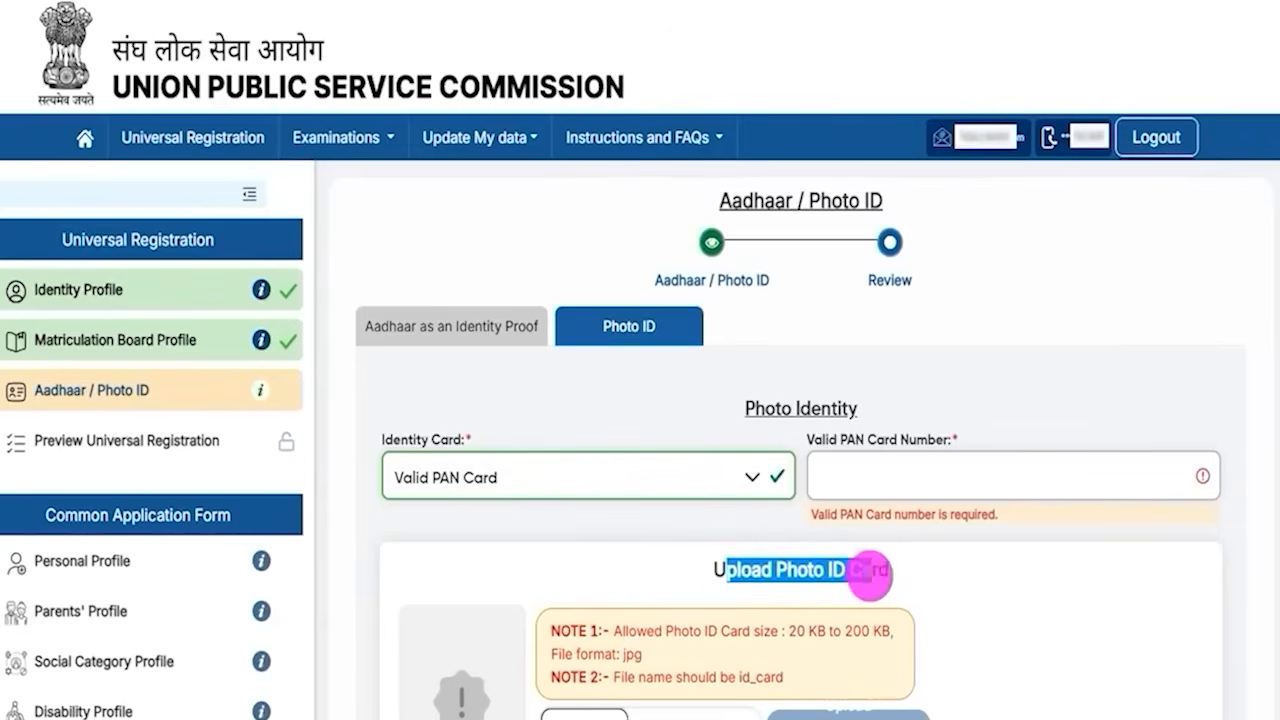
- Switch the Aadhaar status back to issued with consent to proceed for verification and try requesting an Aadhaar OTP
click(491, 336)
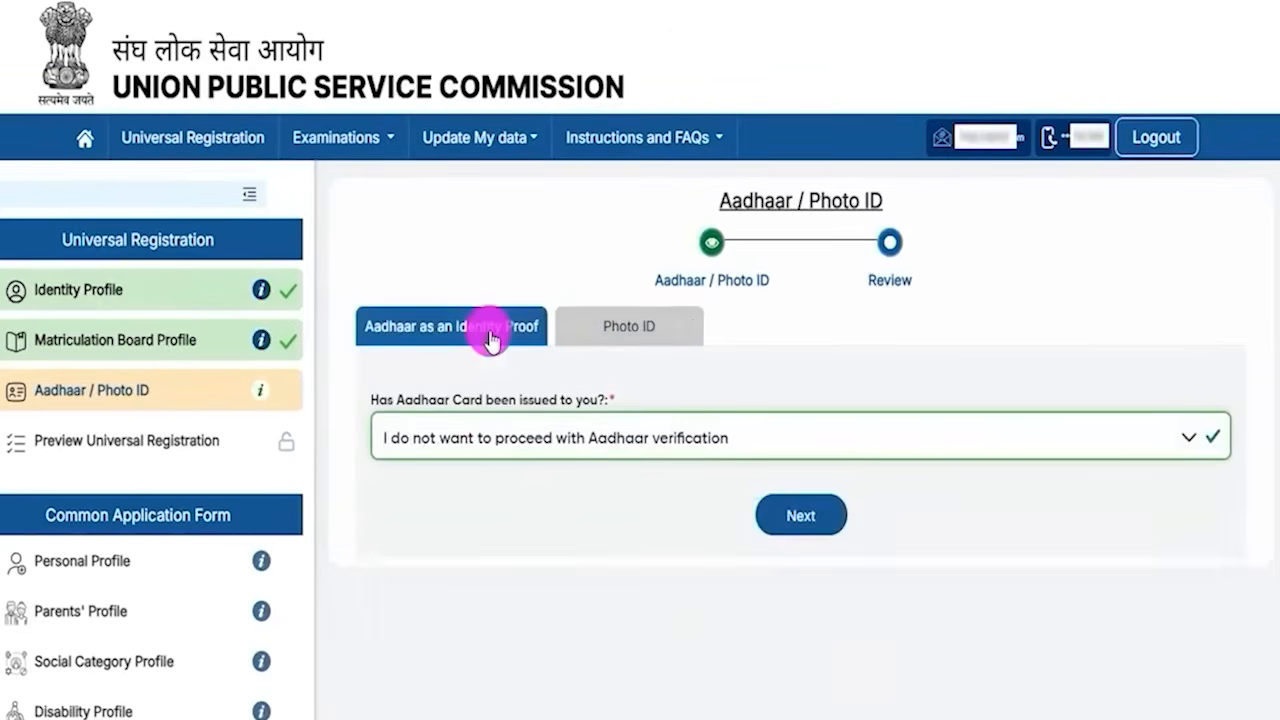
click(582, 446)
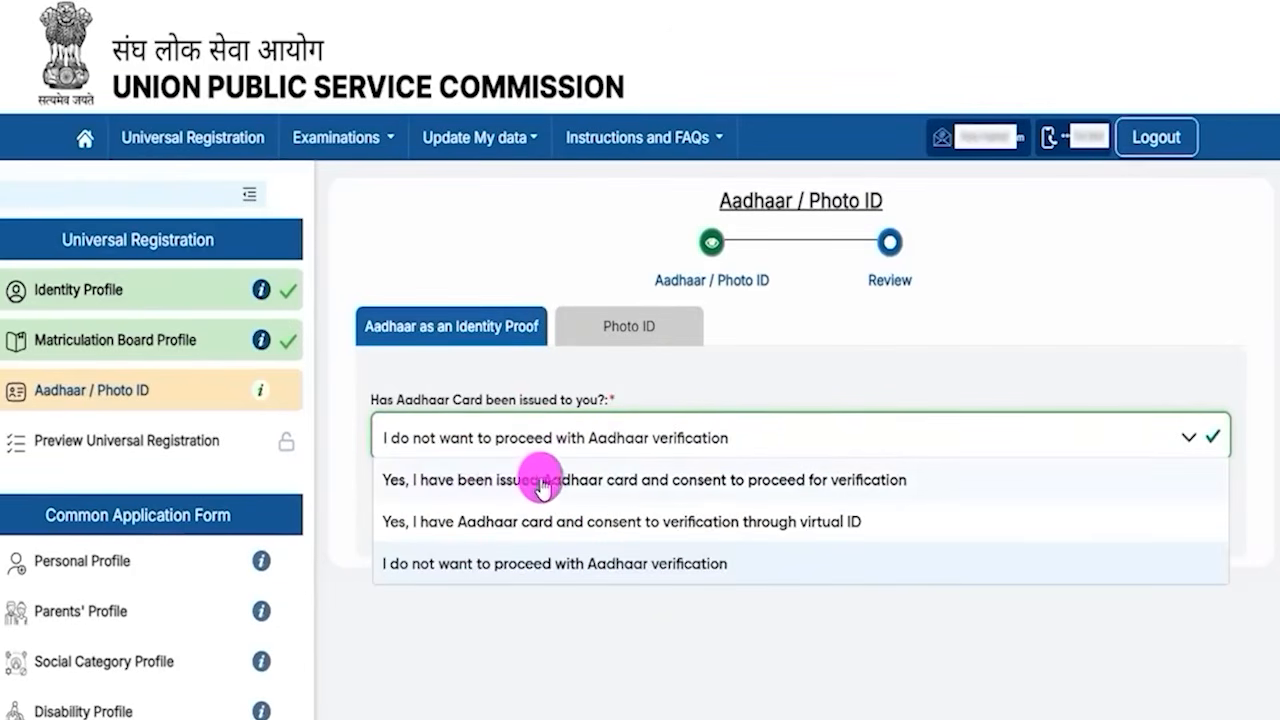
click(812, 480)
scroll(610, 525, down, 2)
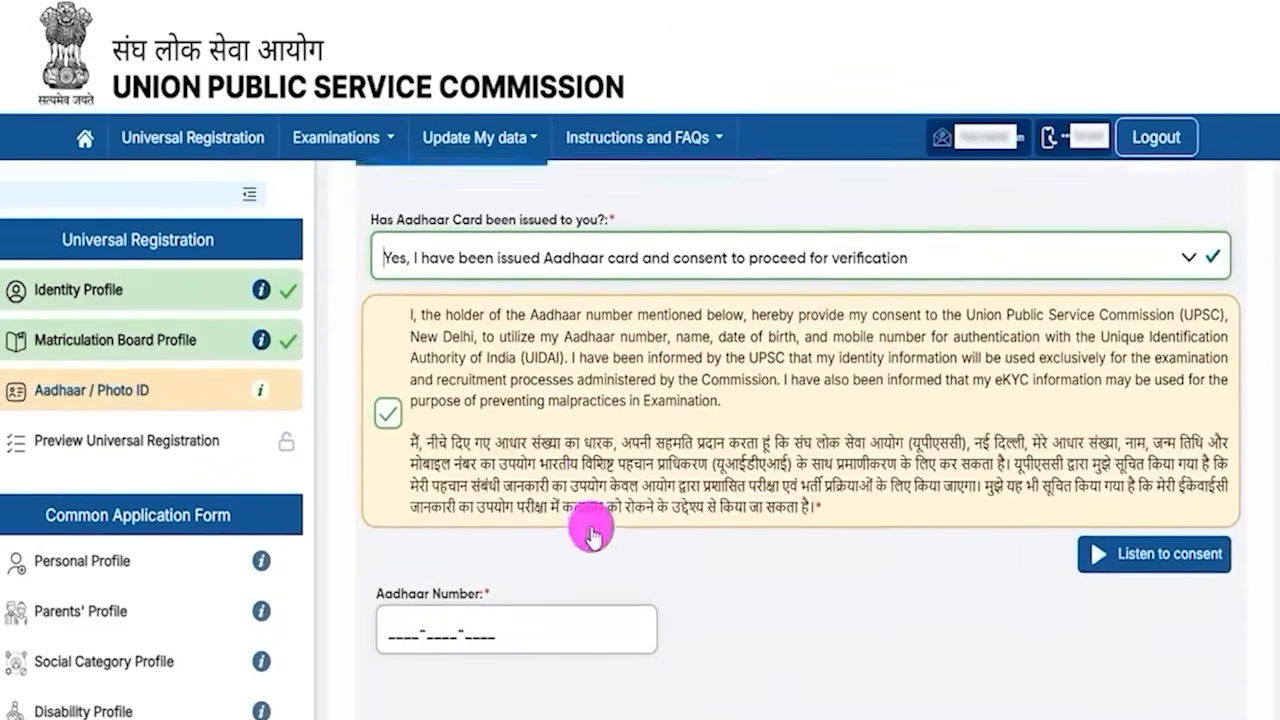
scroll(543, 500, down, 2)
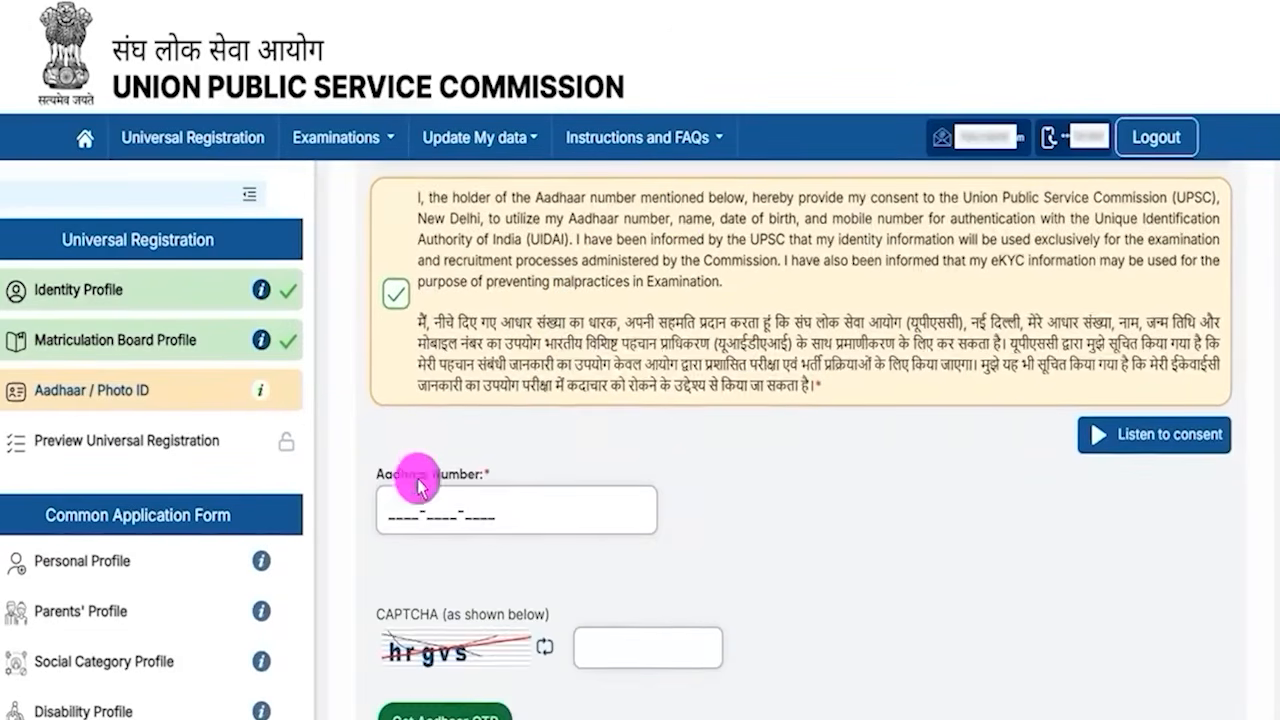
click(419, 487)
scroll(577, 517, down, 1)
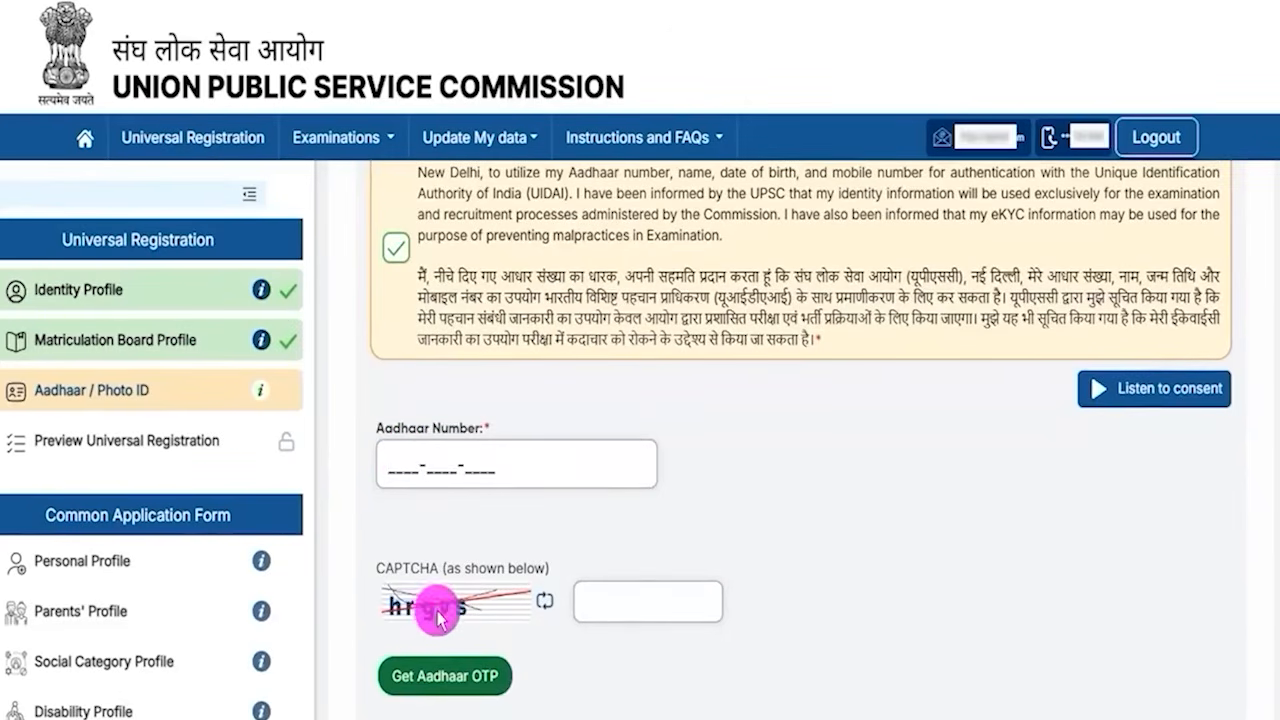
click(614, 625)
scroll(616, 625, down, 1)
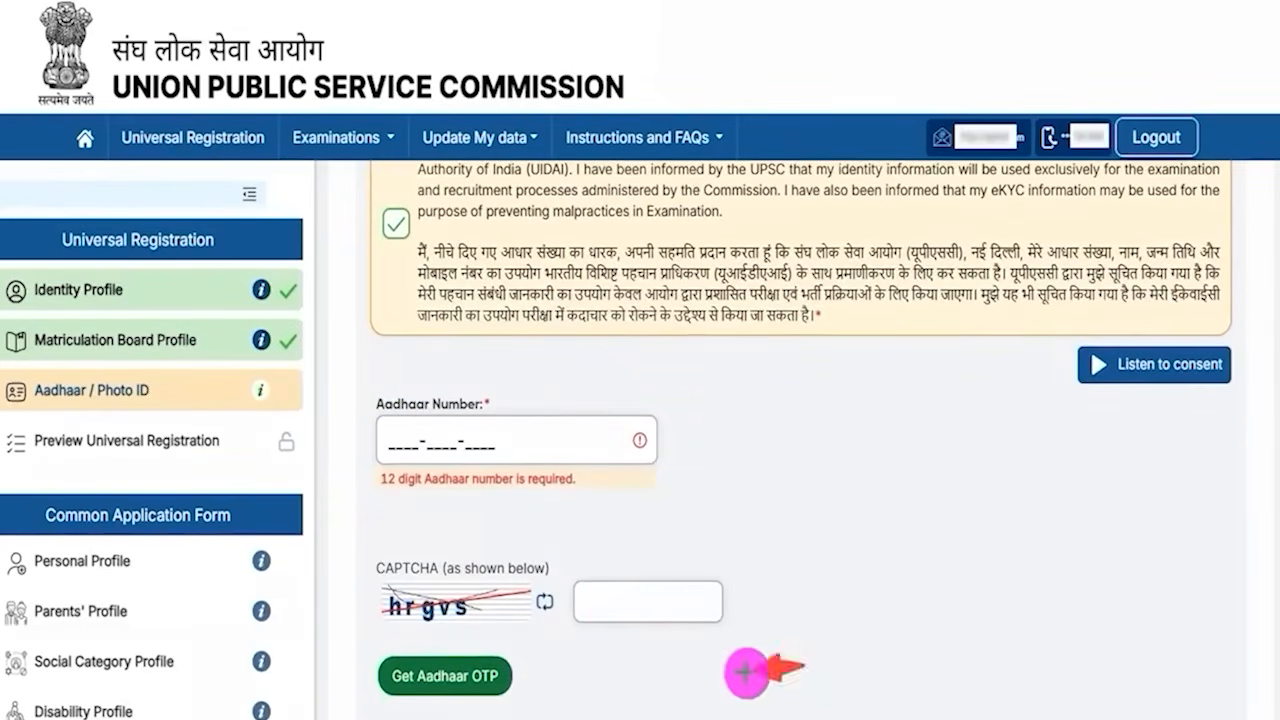
click(505, 677)
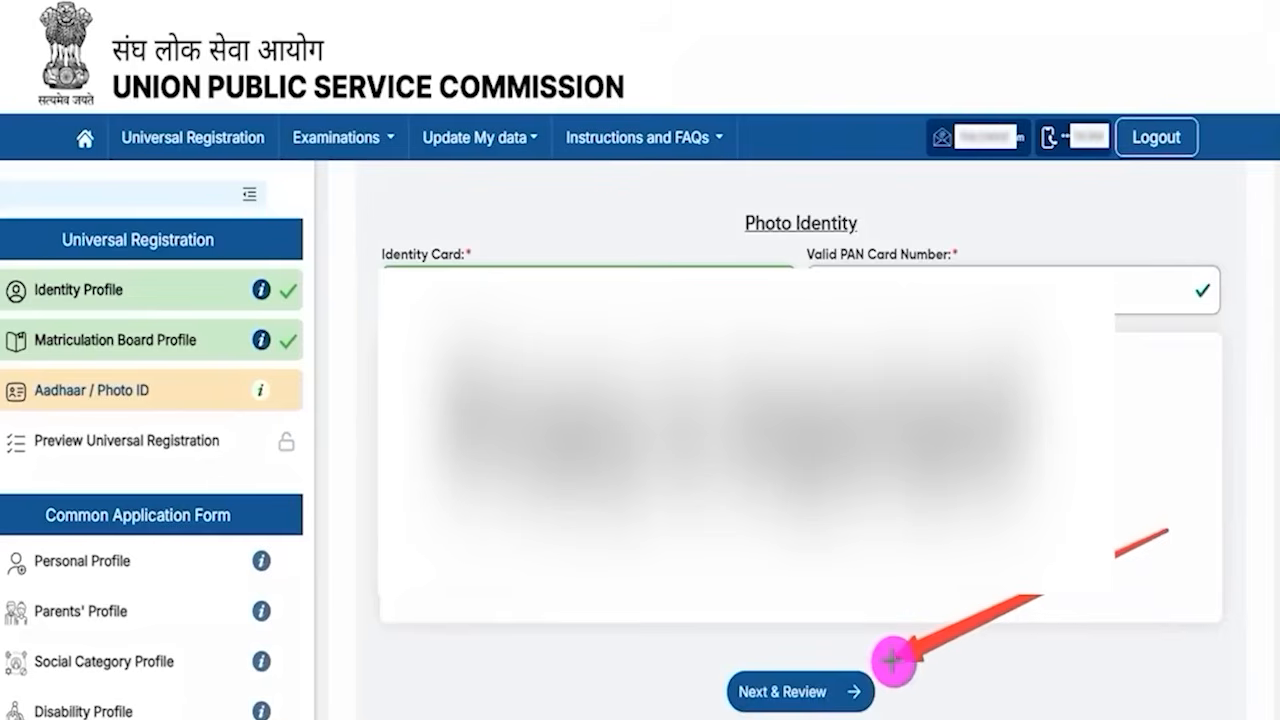
- Review and submit the Aadhaar / Photo ID profile, and lock and submit the Universal Registration
click(848, 682)
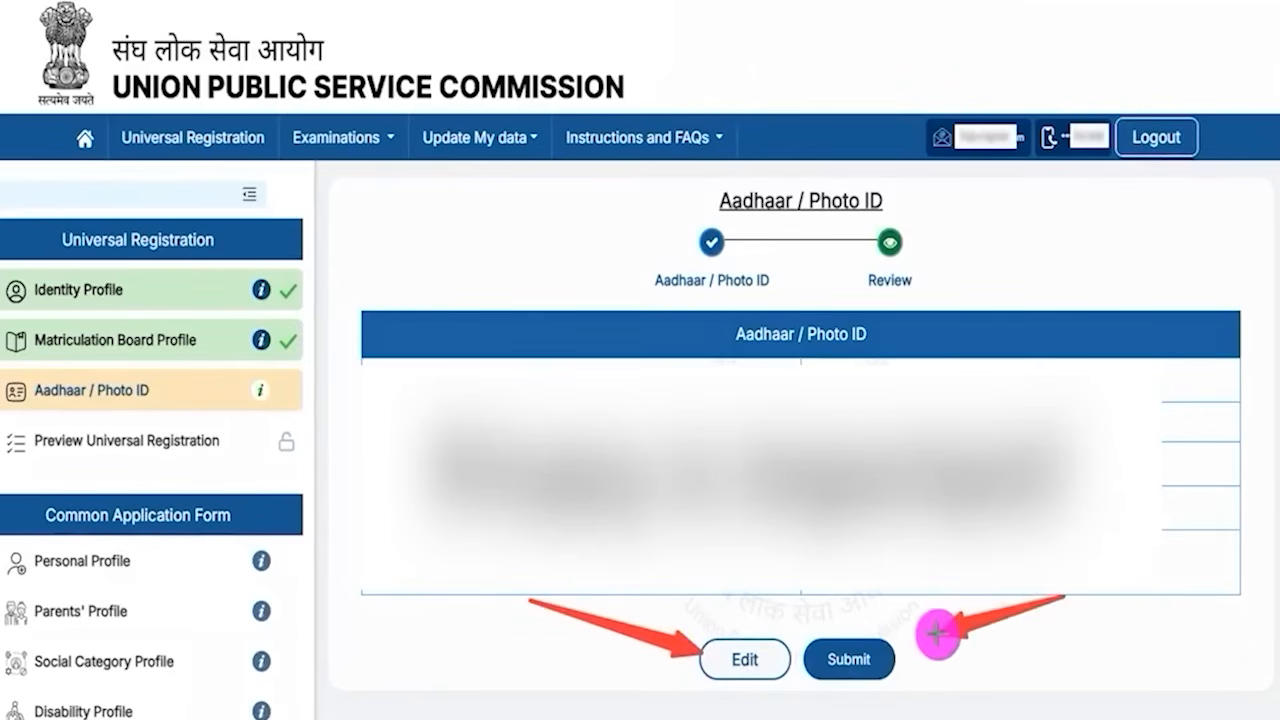
click(893, 648)
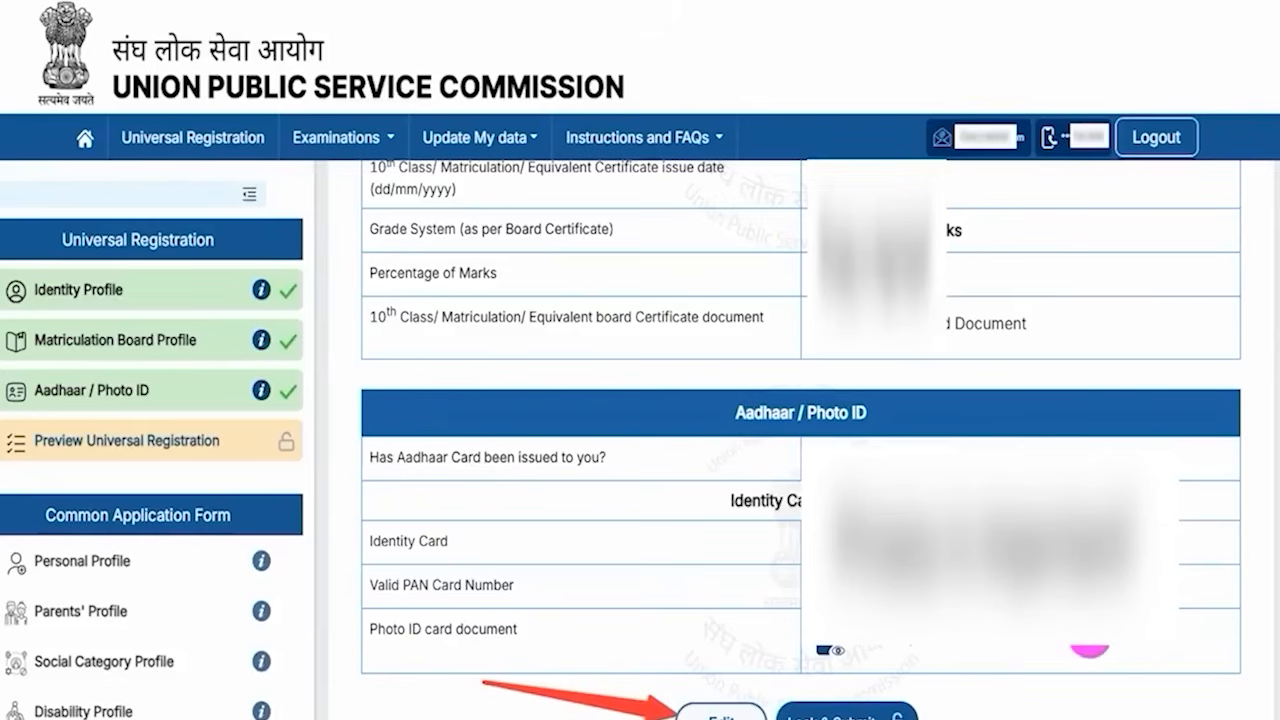
click(910, 708)
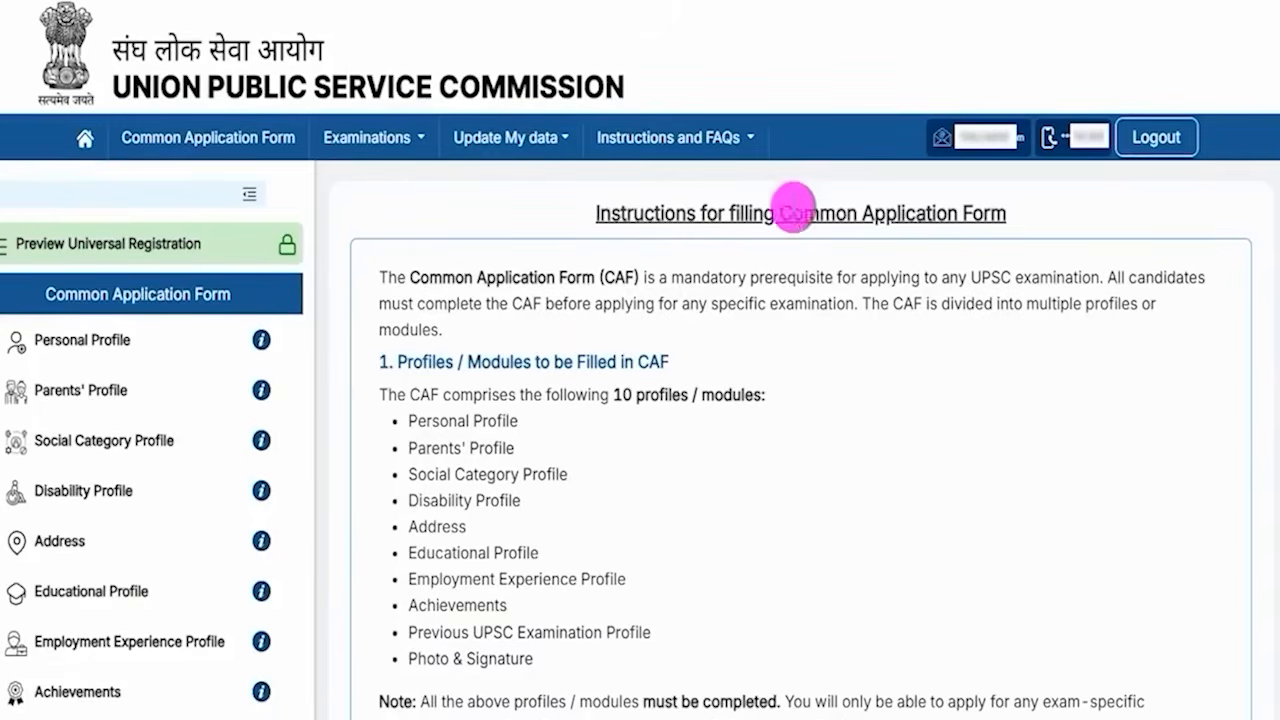
- Read the instructions for filling the Common Application Form, including document upload rules and guidelines
drag(790, 213, 955, 210)
drag(621, 212, 620, 415)
scroll(620, 415, down, 12)
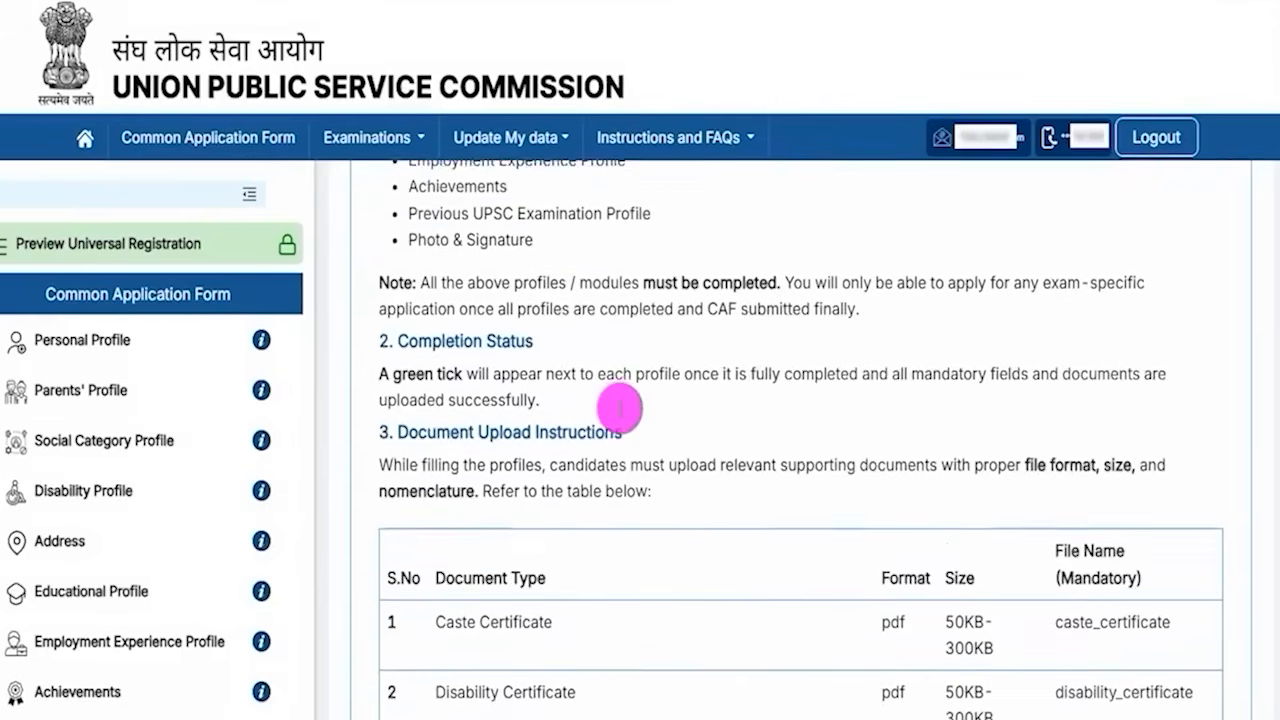
scroll(620, 410, down, 1)
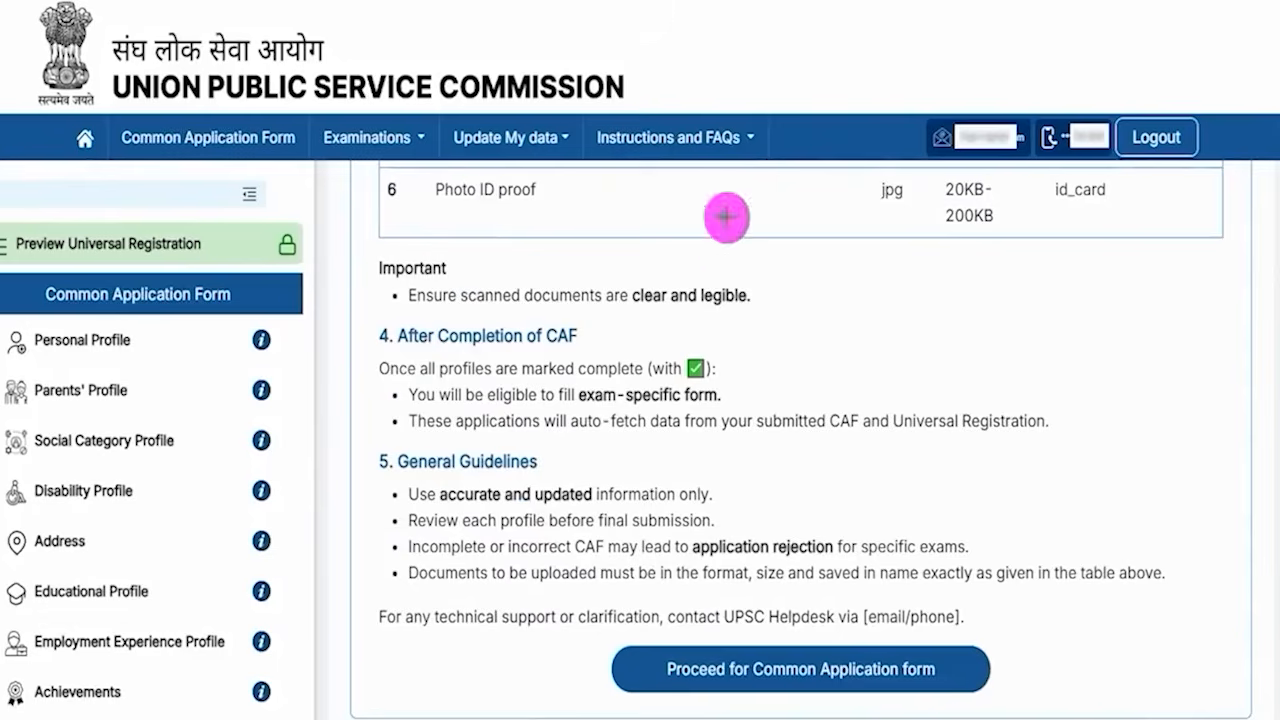
mouse_move(1224, 508)
mouse_down()
mouse_move(1180, 557)
mouse_move(1043, 600)
mouse_move(963, 664)
mouse_up()
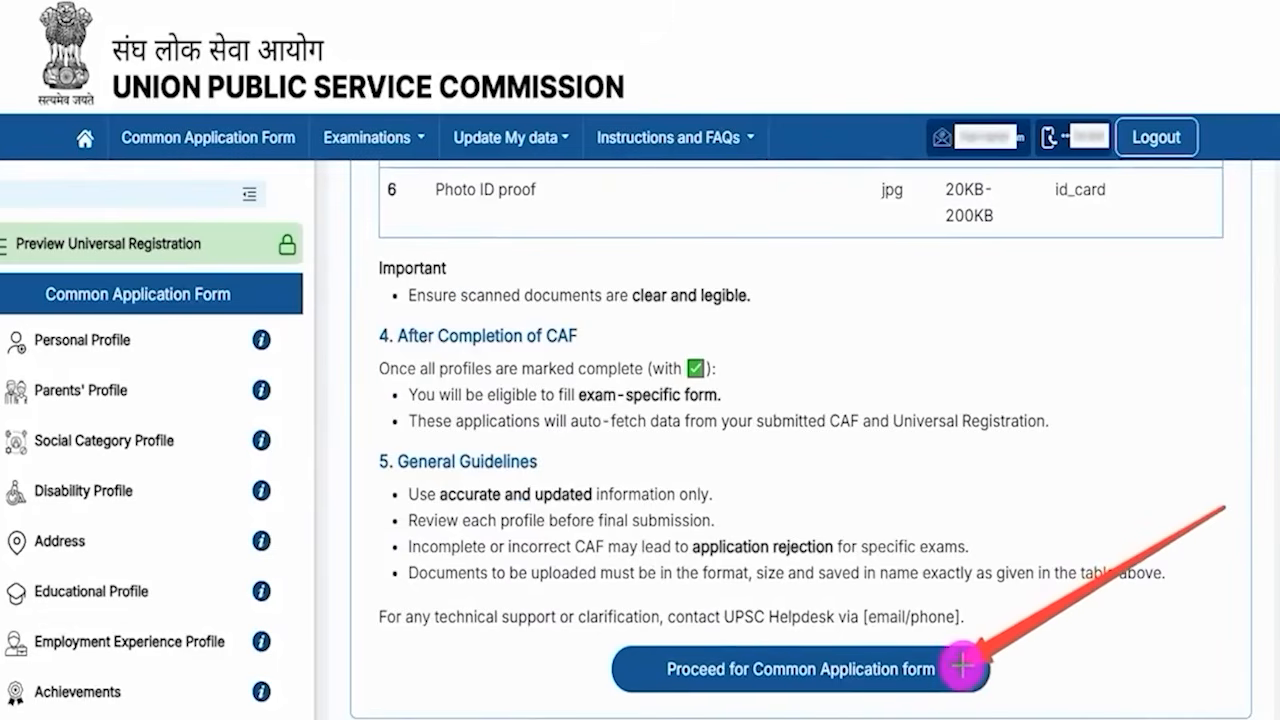
- Proceed to the Common Application Form's Personal Profile and select Citizen of India as nationality
click(963, 664)
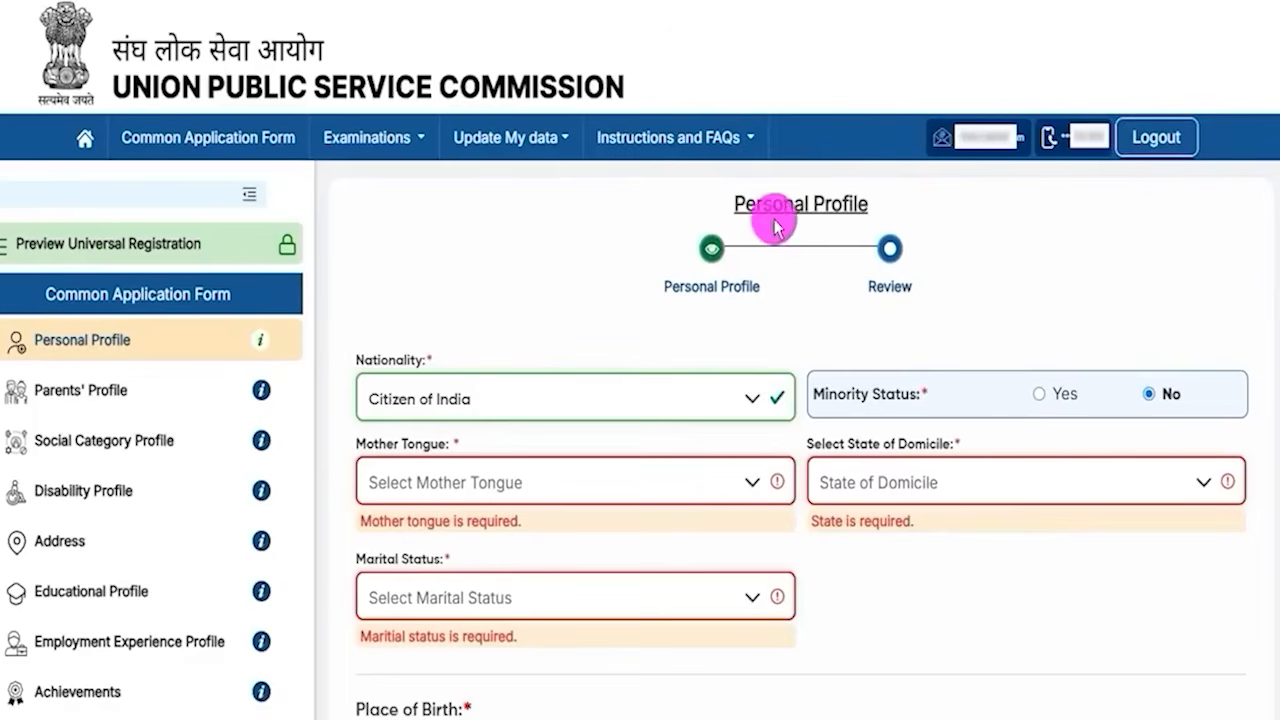
drag(752, 206, 818, 206)
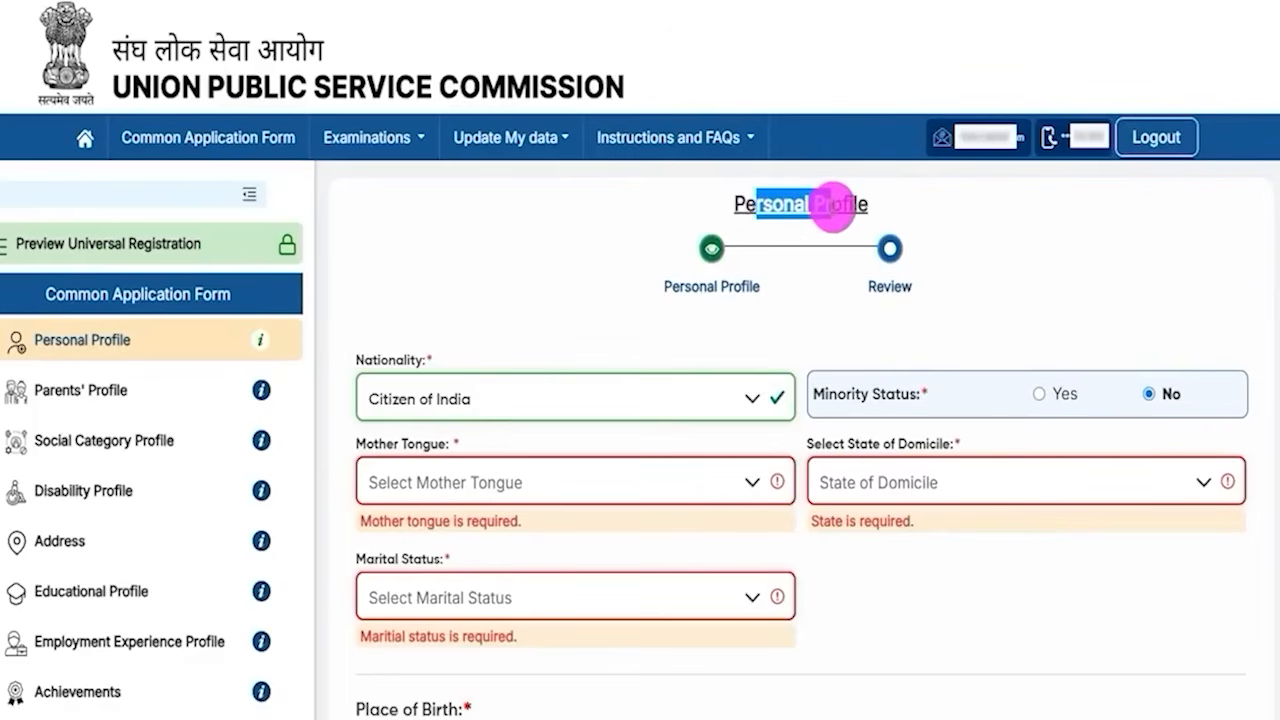
click(486, 402)
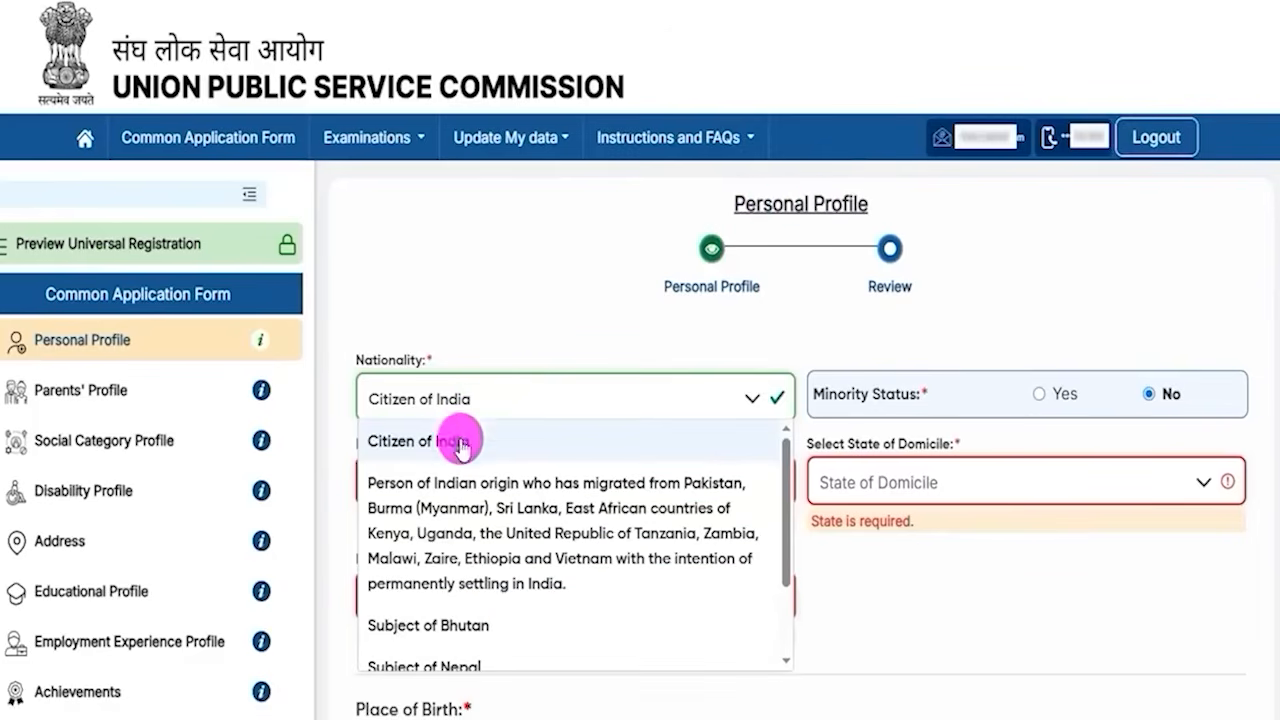
click(462, 447)
- Set minority status to Yes to view the minority group options, then set it back to No
drag(824, 392, 1040, 405)
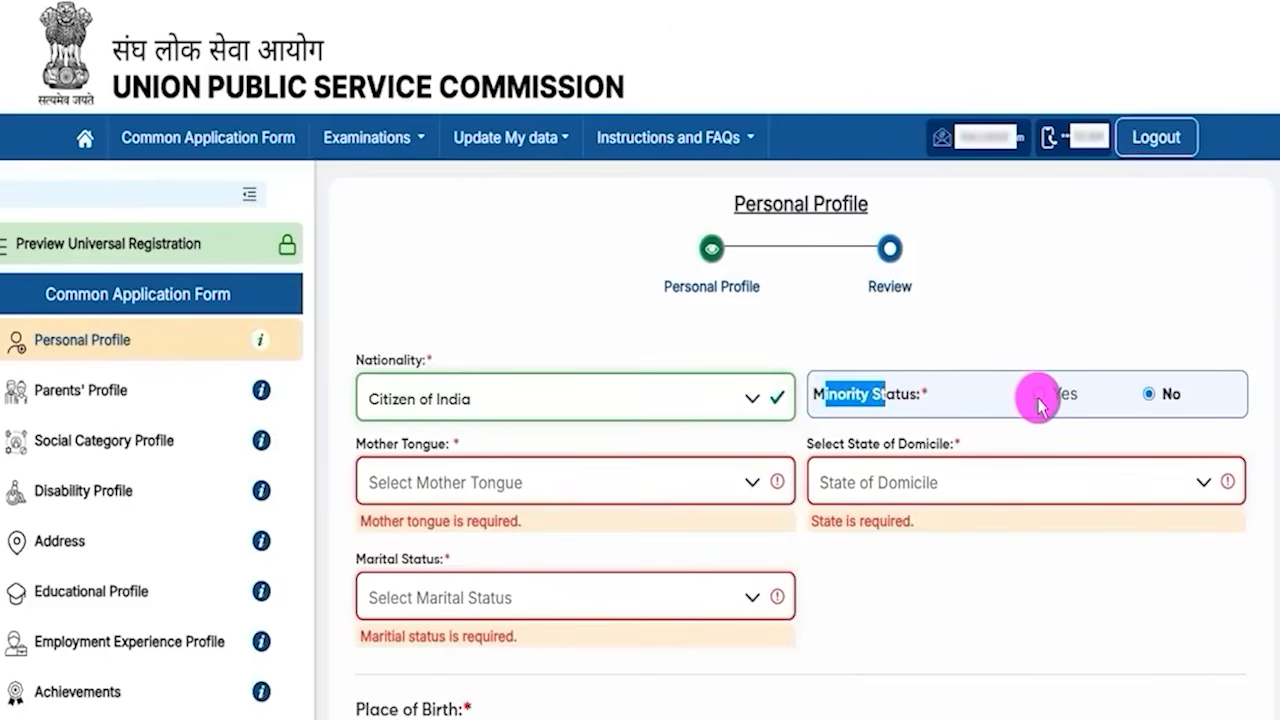
click(1039, 400)
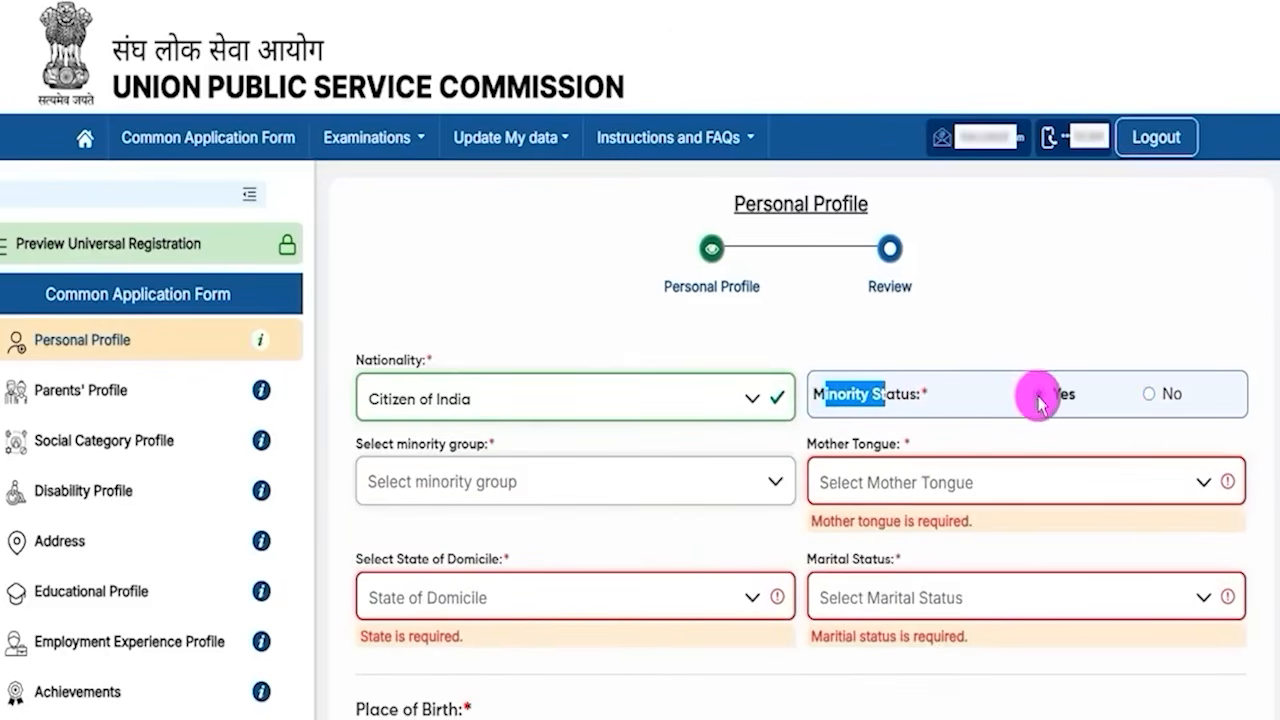
click(511, 486)
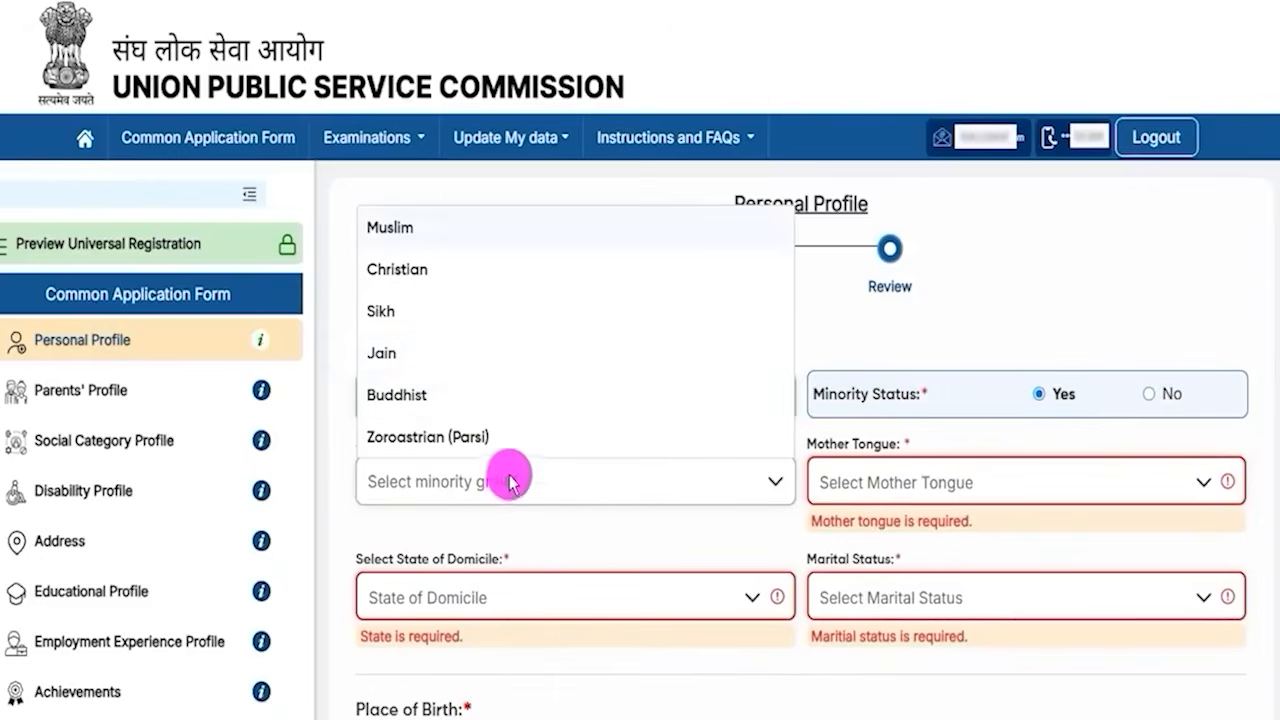
click(1150, 398)
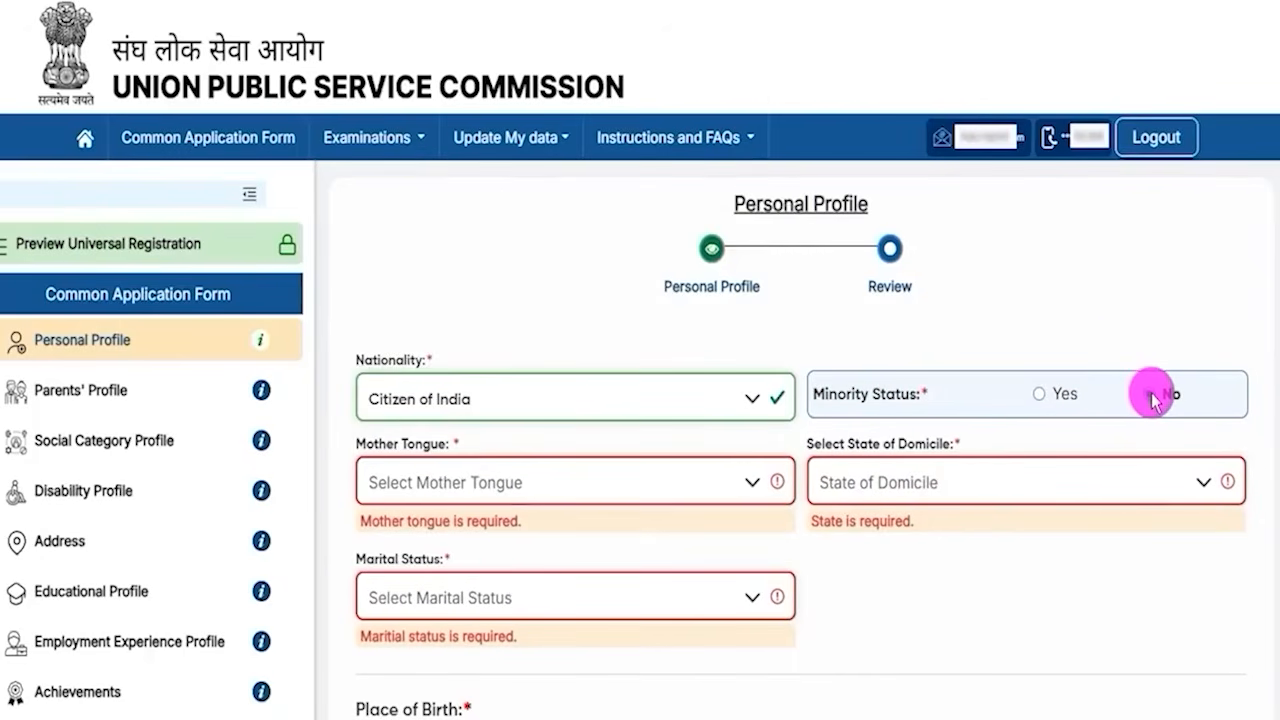
- Select Hindi as mother tongue and Uttar Pradesh as state of domicile
click(423, 484)
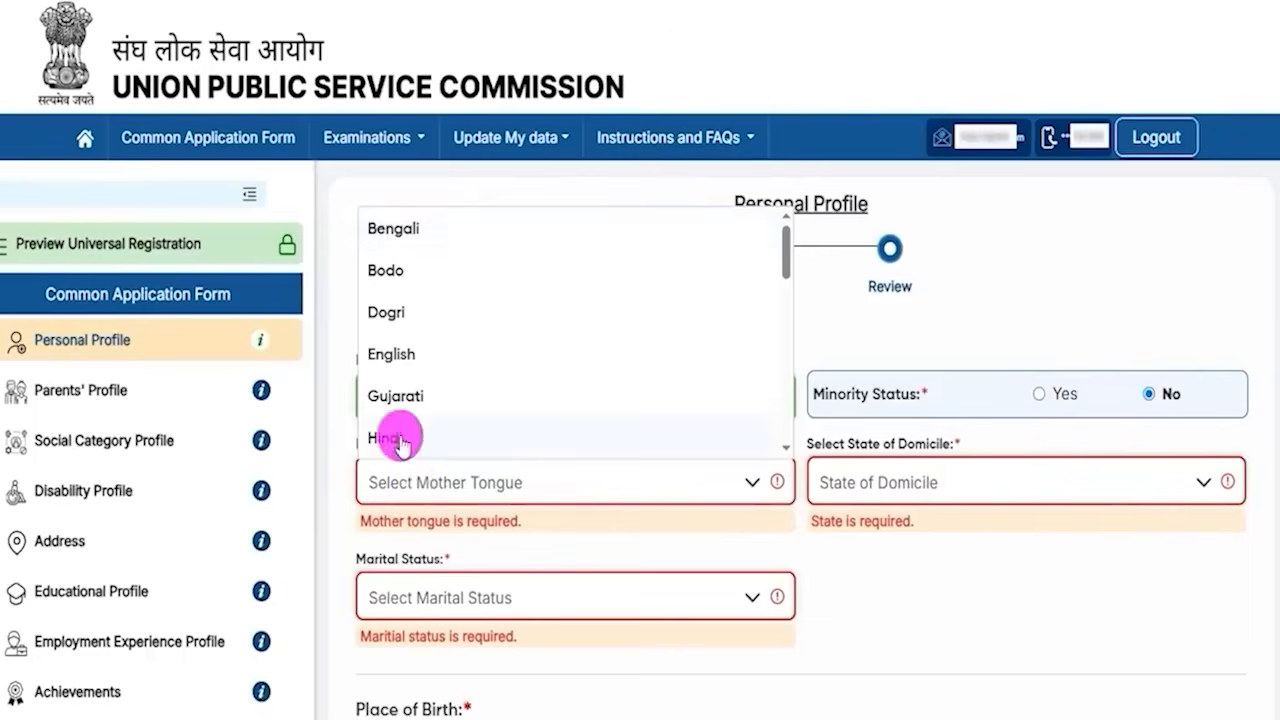
click(400, 440)
click(936, 484)
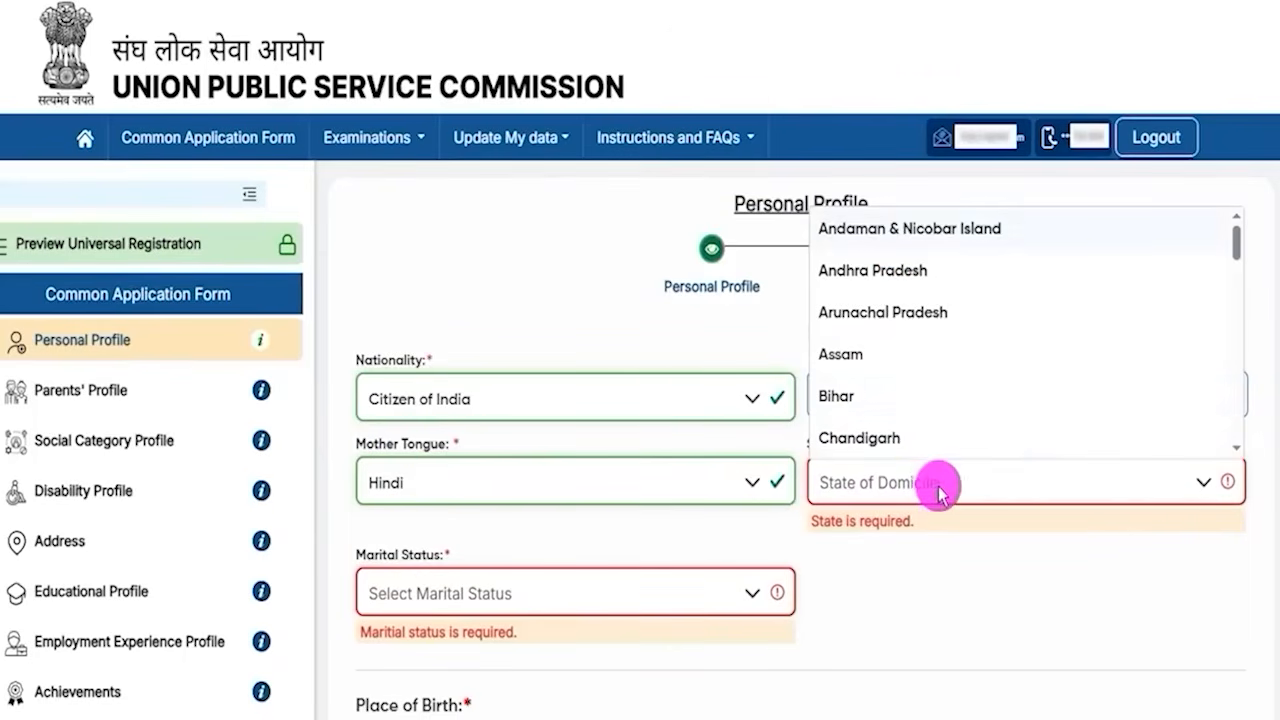
scroll(929, 366, down, 10)
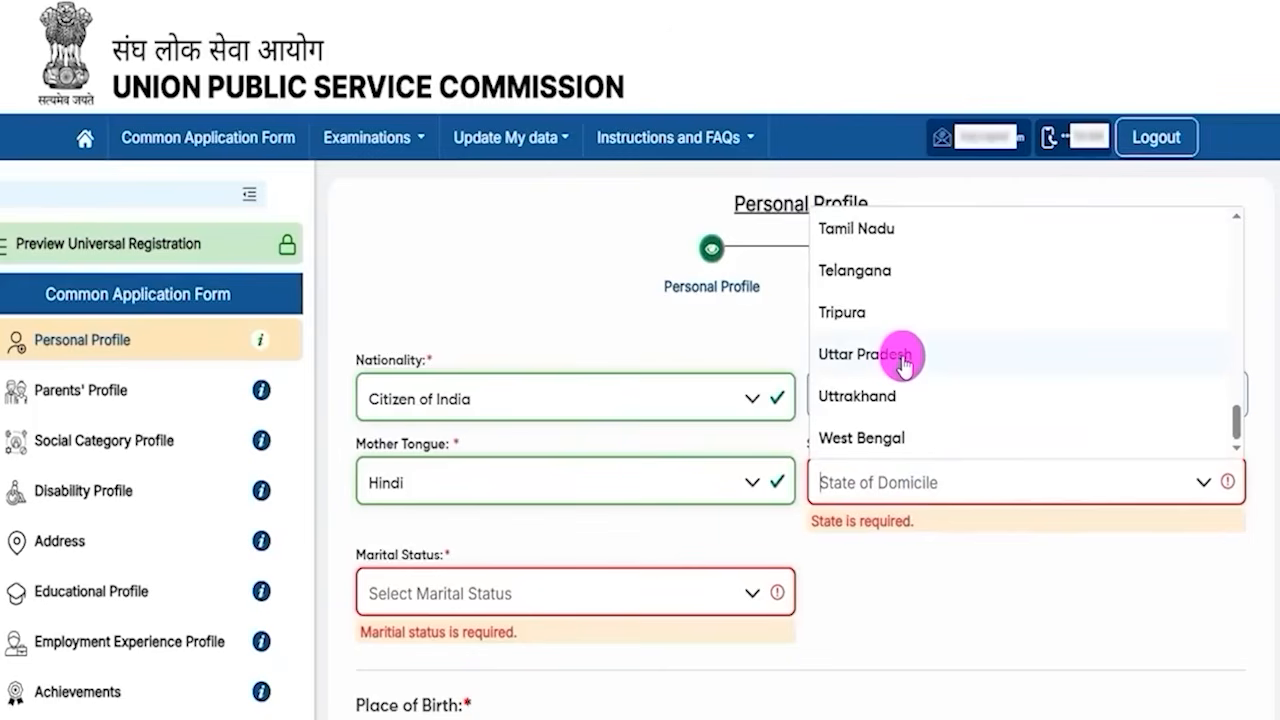
click(903, 356)
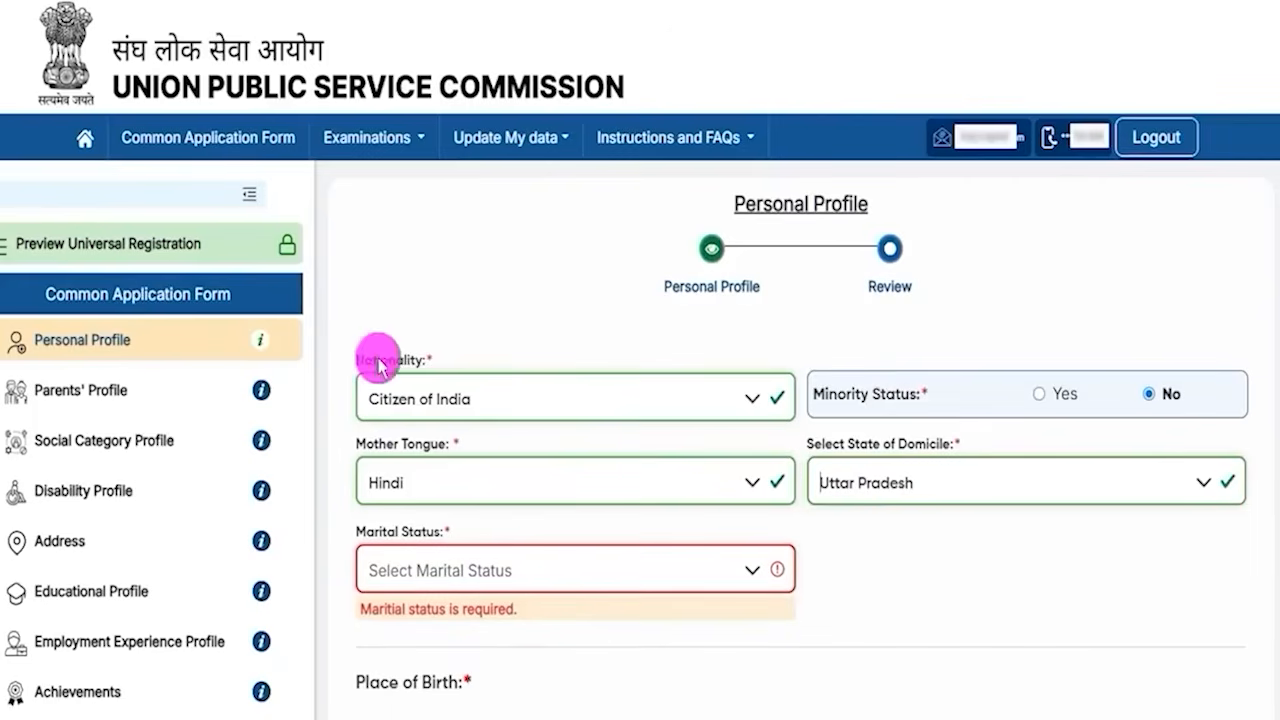
- Set marital status to Unmarried and mark the place of birth as India
click(452, 572)
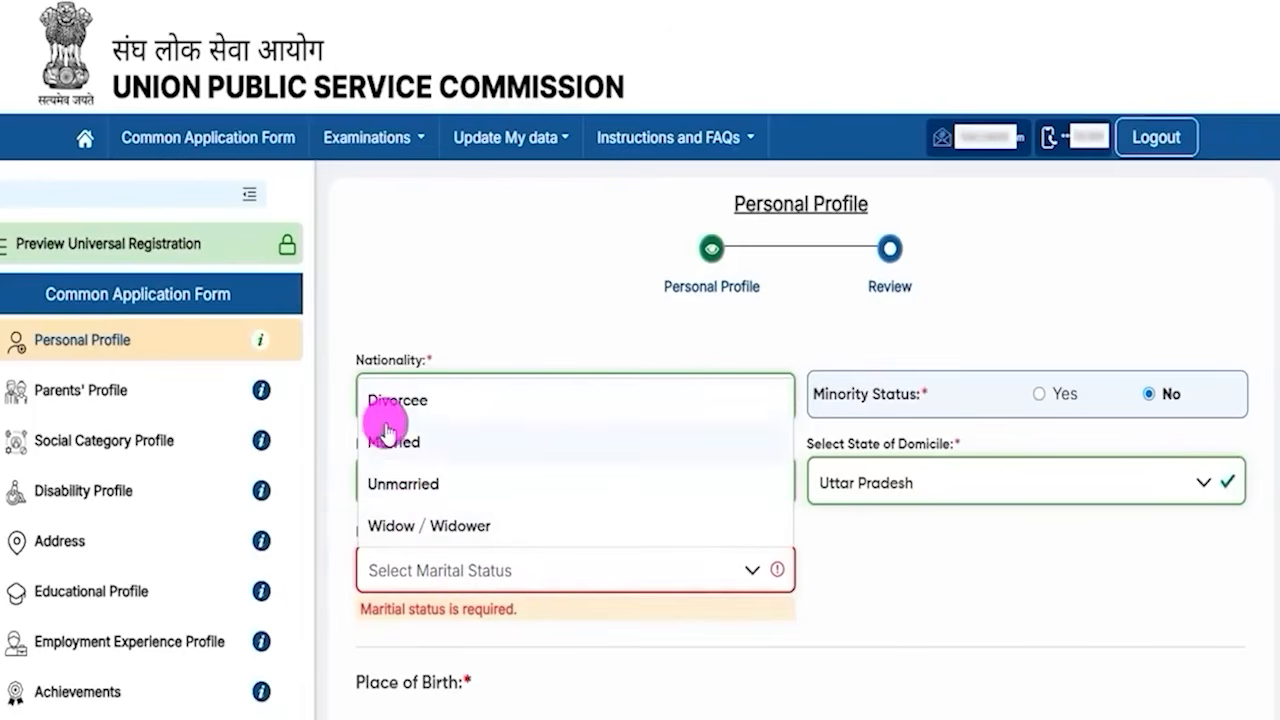
click(400, 482)
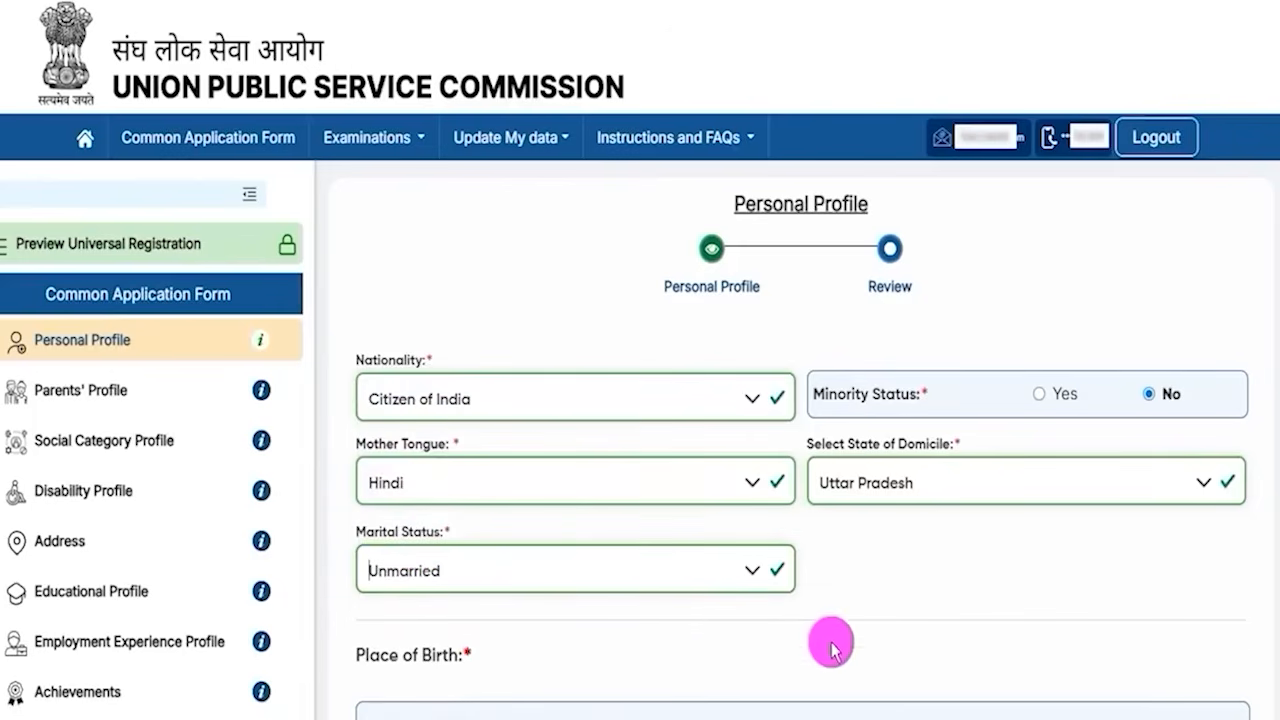
scroll(860, 510, down, 3)
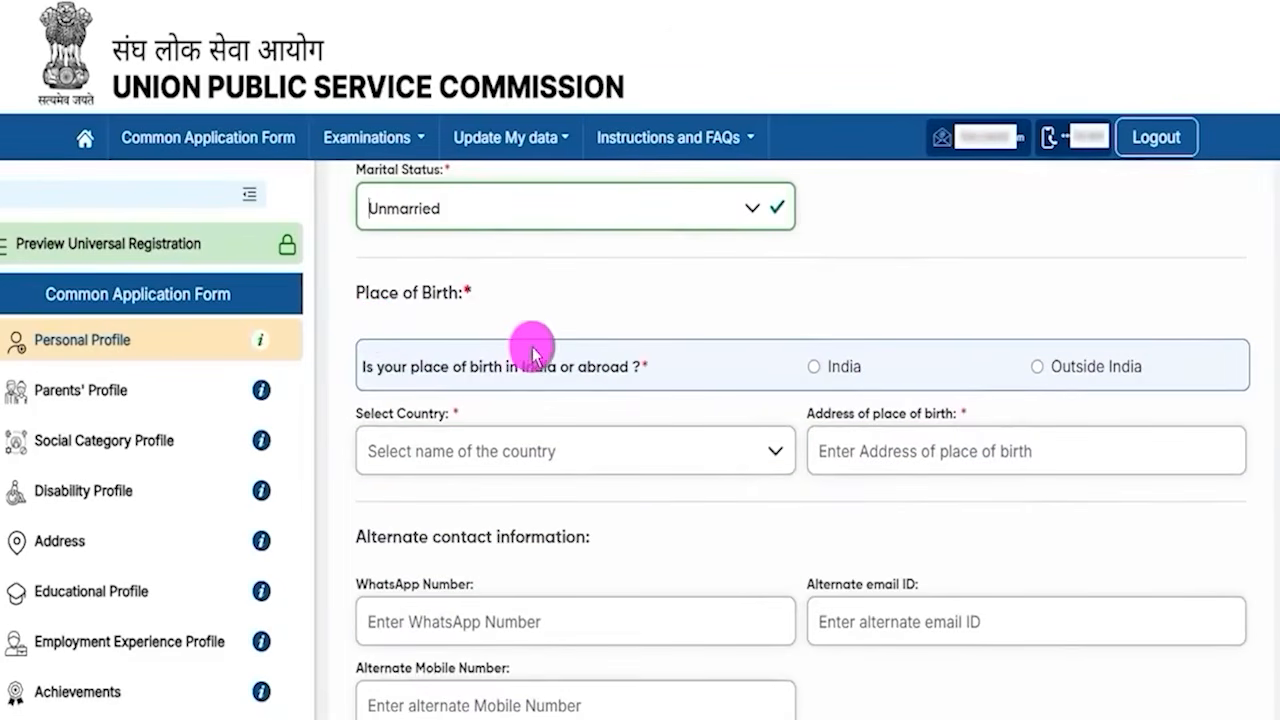
click(814, 367)
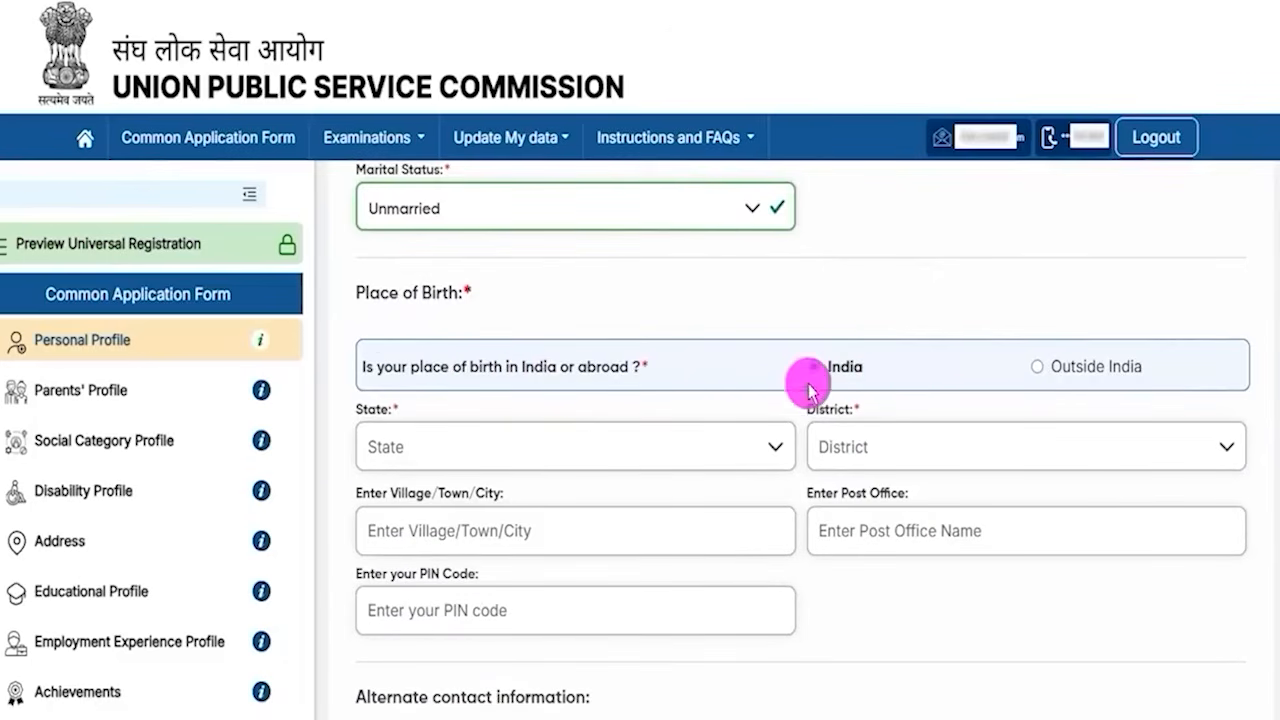
- Set the place-of-birth state to Uttar Pradesh and district to Ayodhya
click(443, 449)
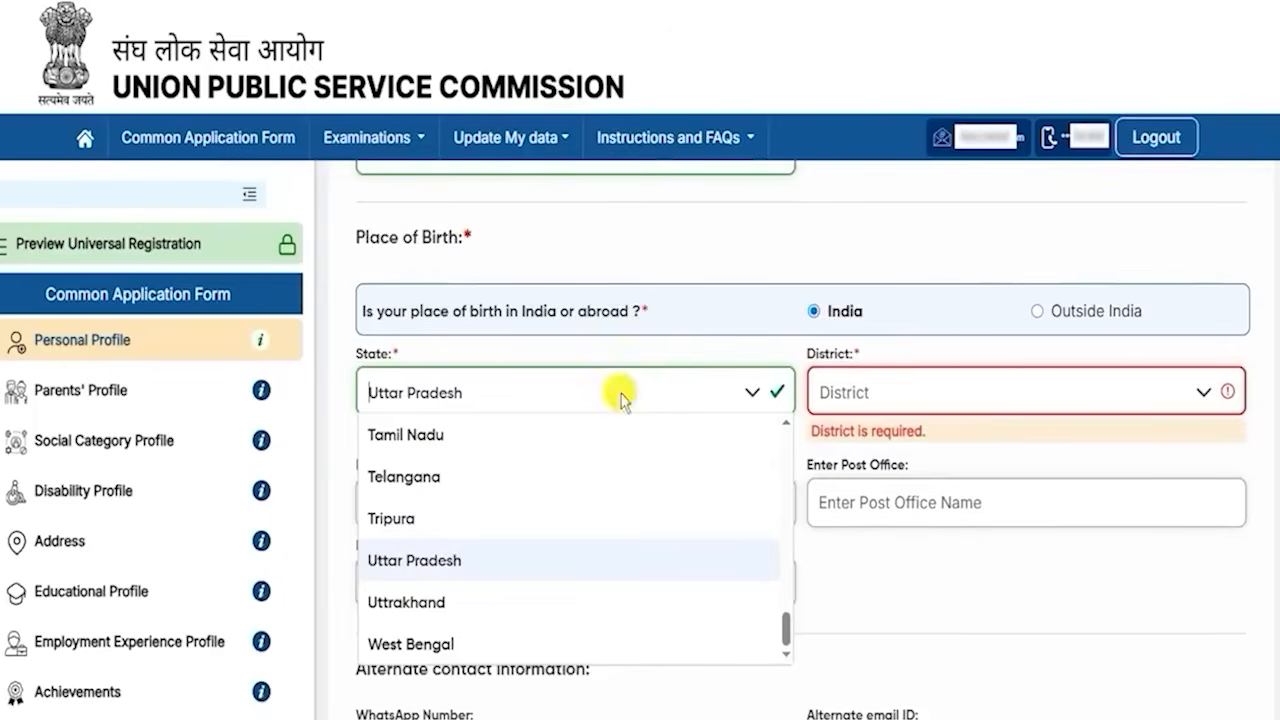
click(1163, 386)
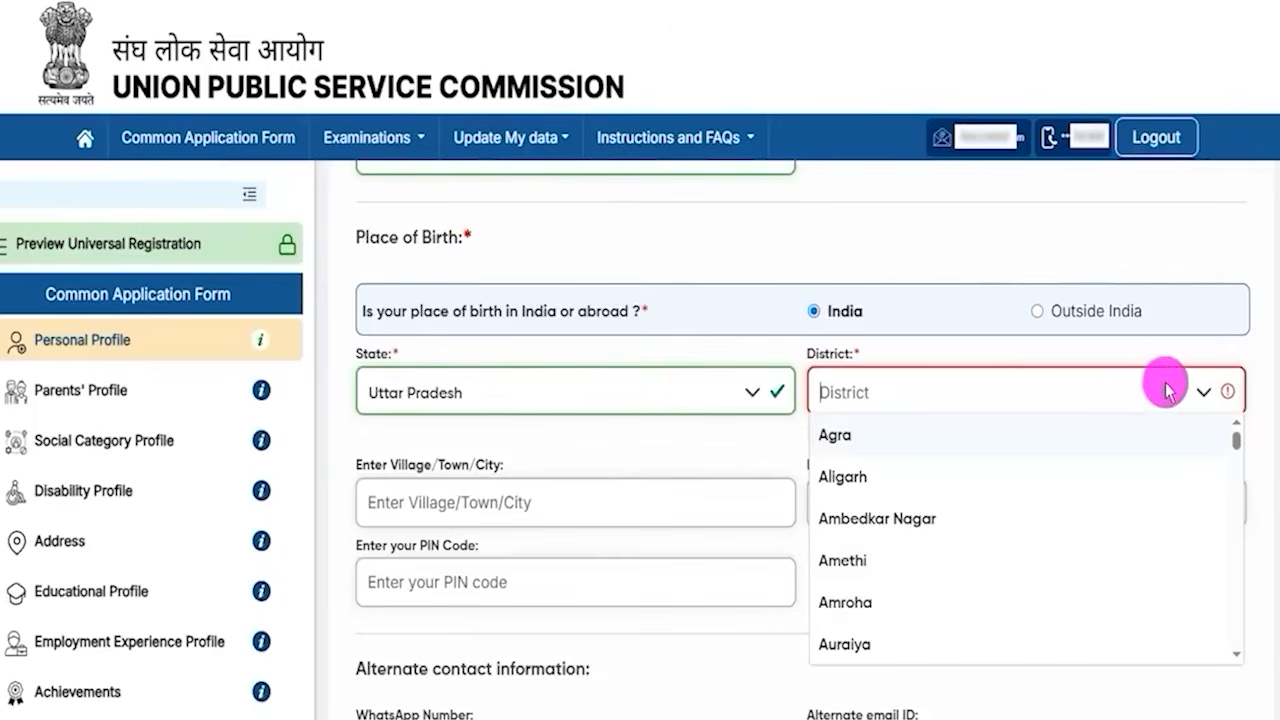
scroll(857, 590, down, 1)
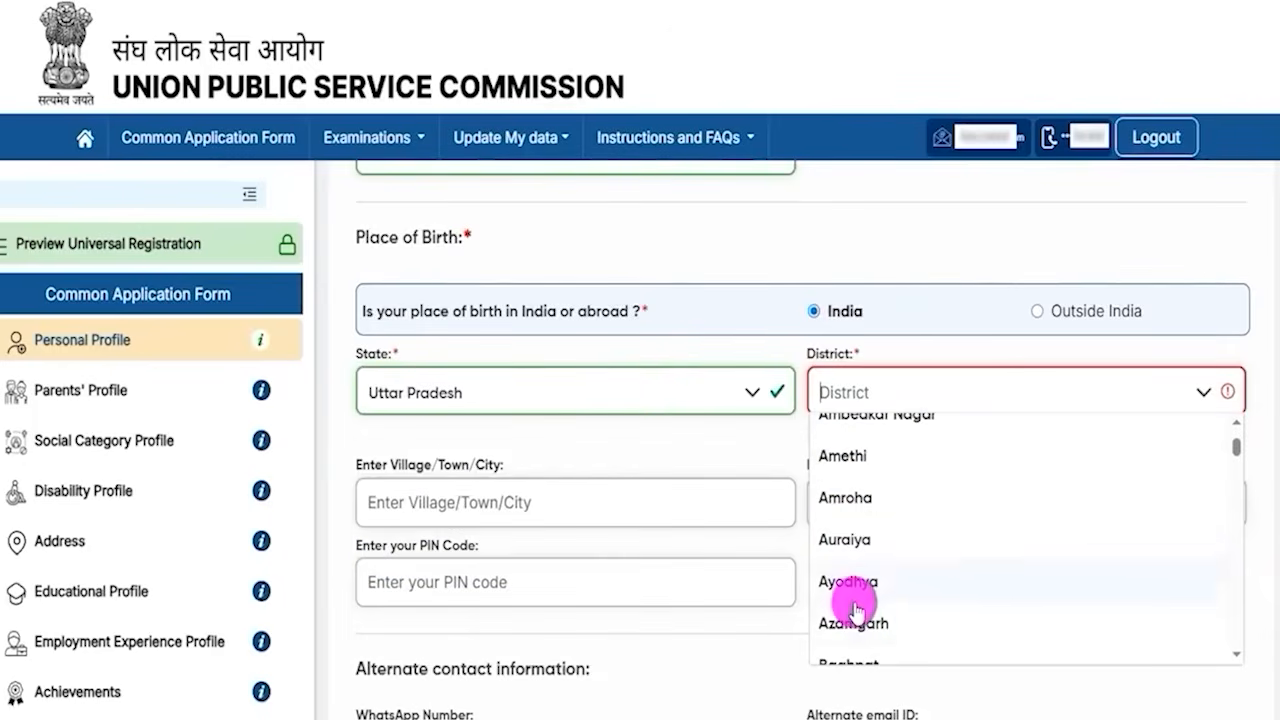
click(852, 585)
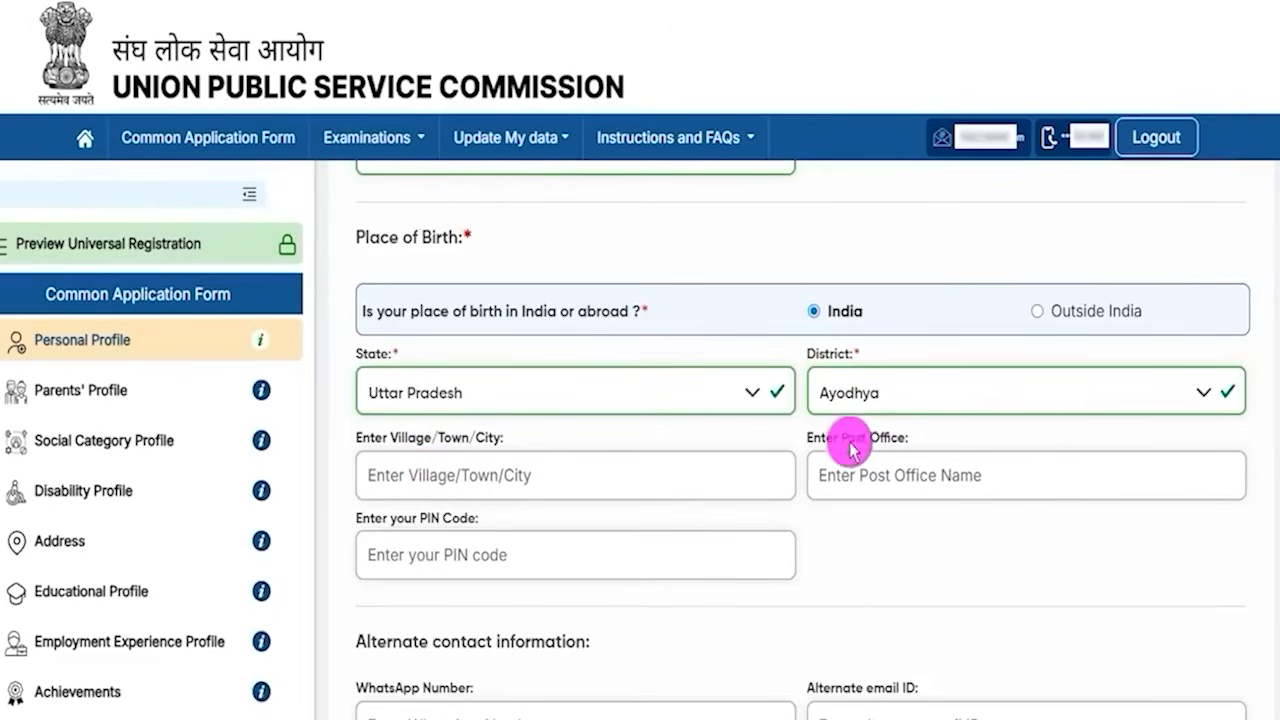
- Examine the village, post office, PIN code and alternate contact information fields of the place-of-birth section
drag(826, 436, 877, 445)
click(866, 485)
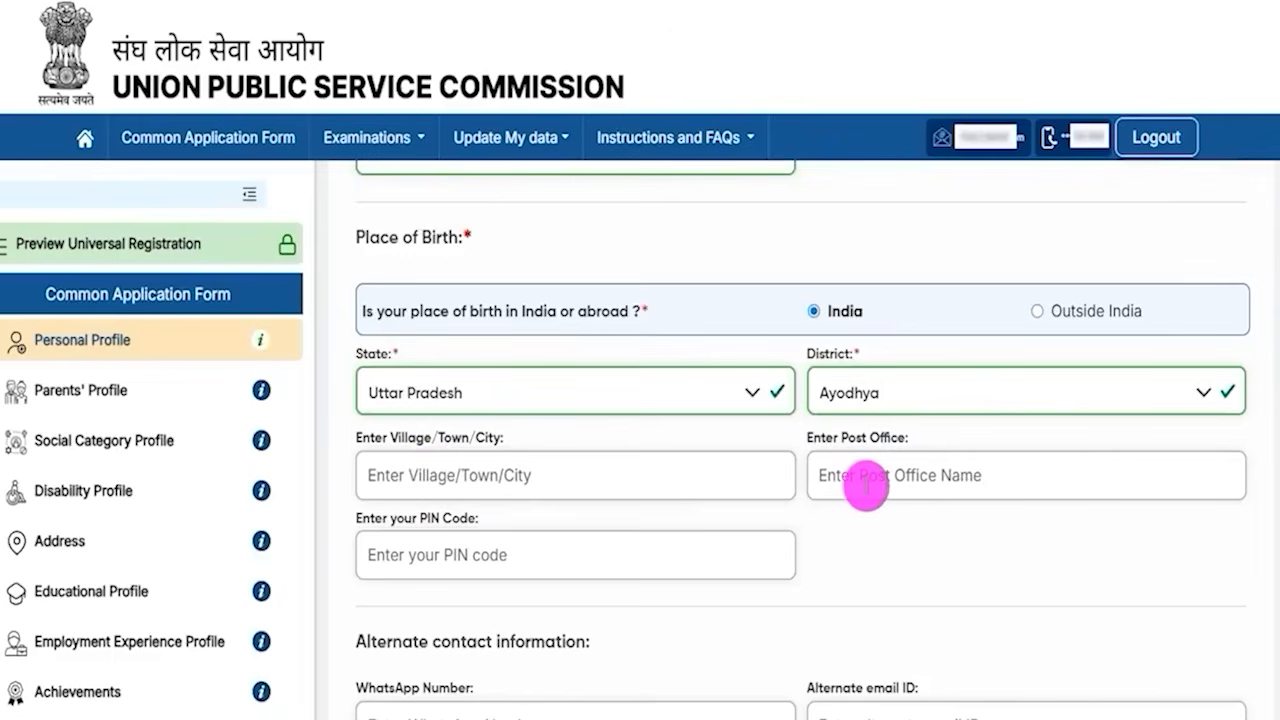
drag(409, 520, 463, 557)
click(463, 557)
scroll(650, 562, down, 1)
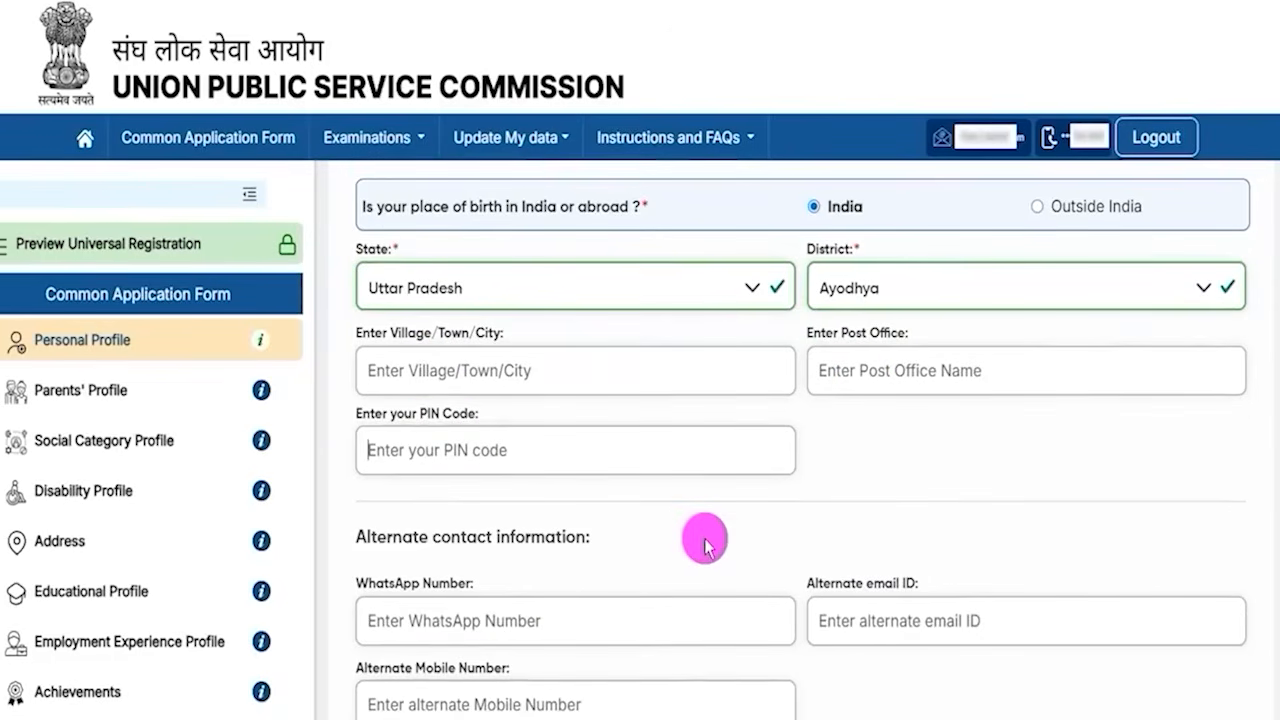
scroll(1276, 568, down, 1)
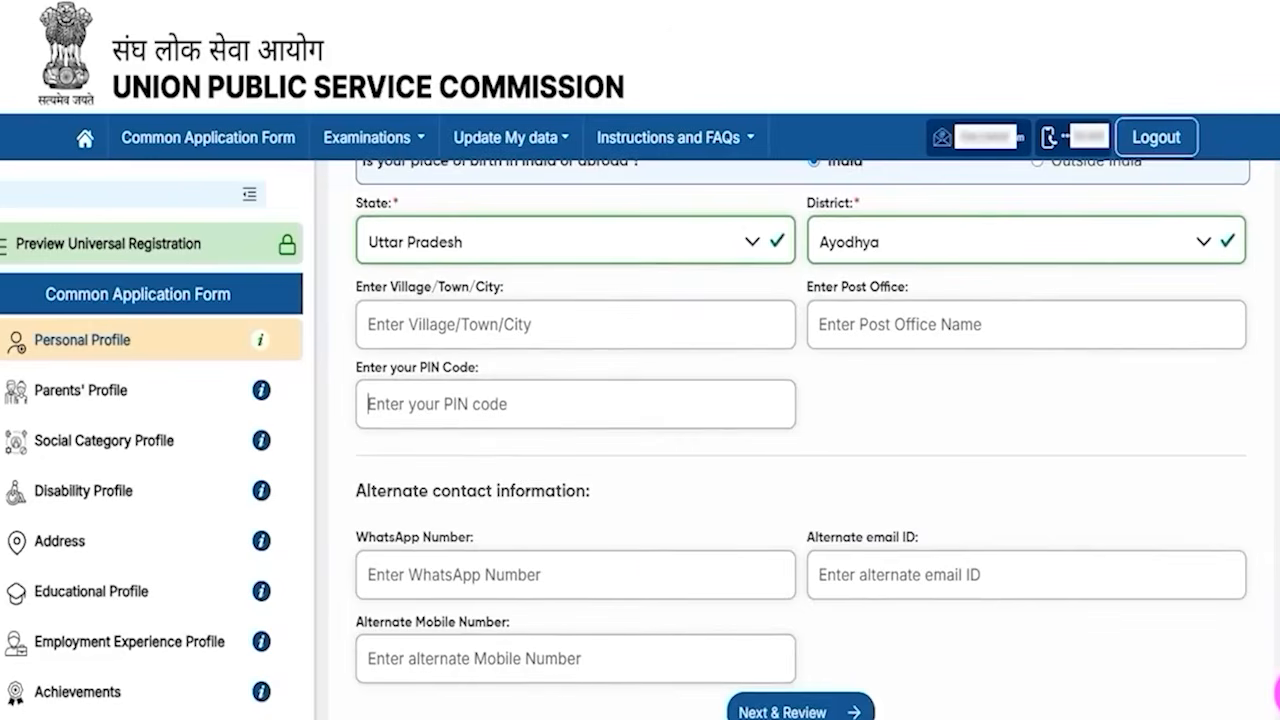
drag(388, 491, 510, 492)
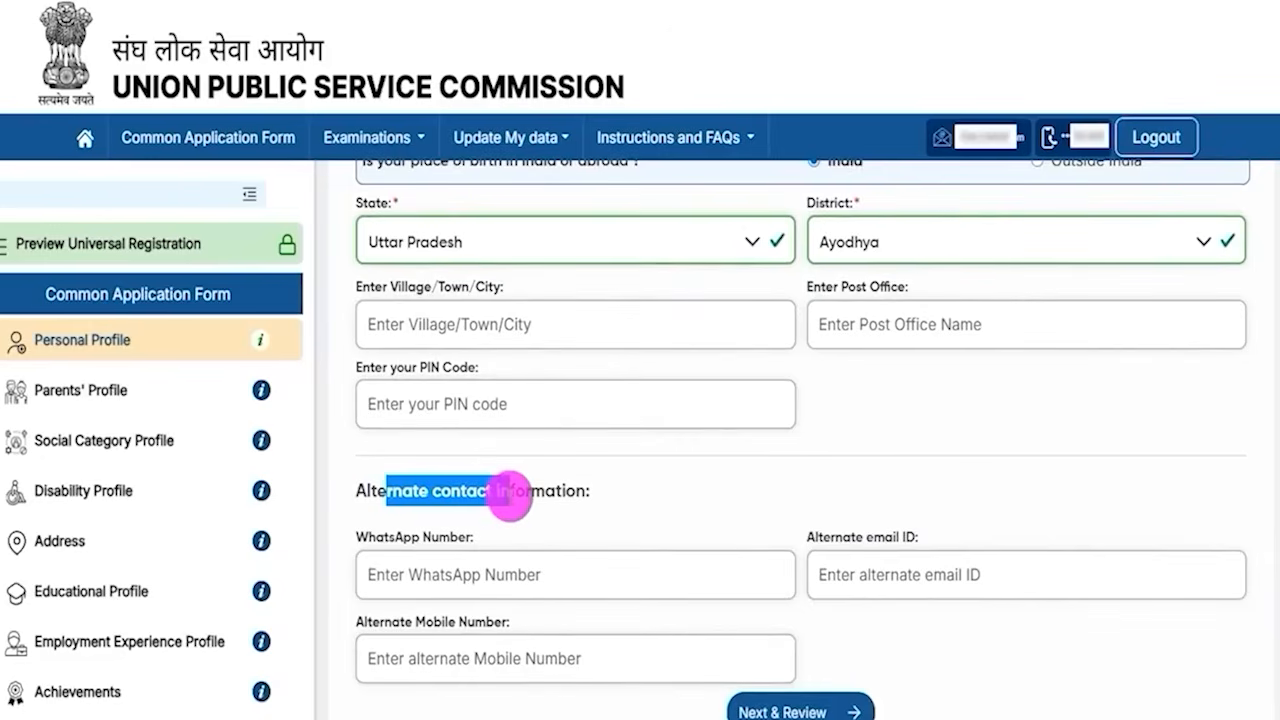
click(440, 572)
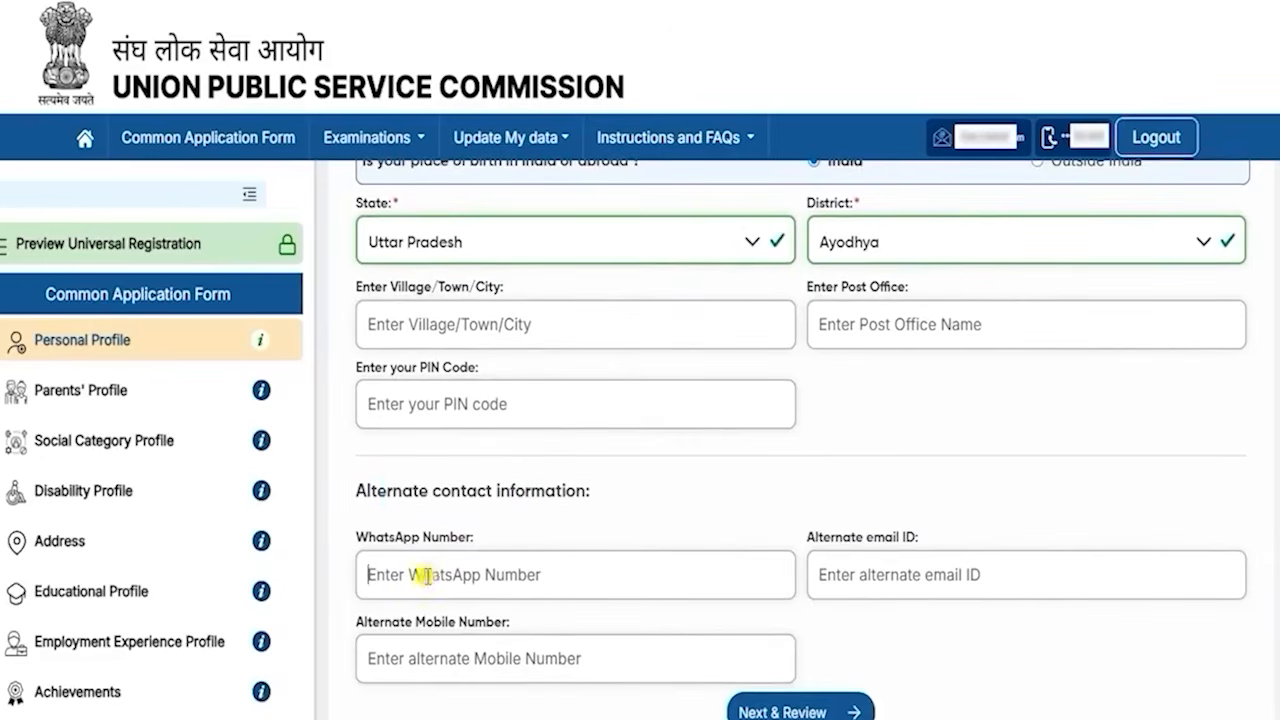
click(878, 570)
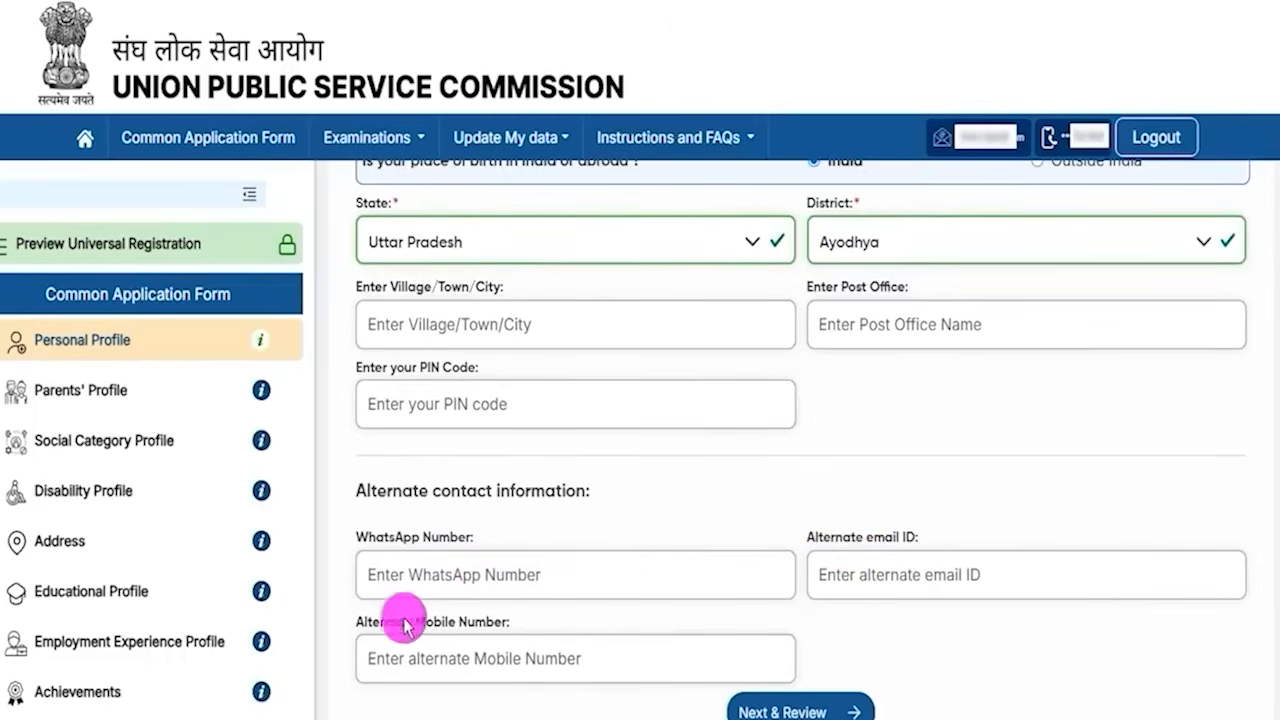
drag(400, 621, 478, 650)
click(476, 657)
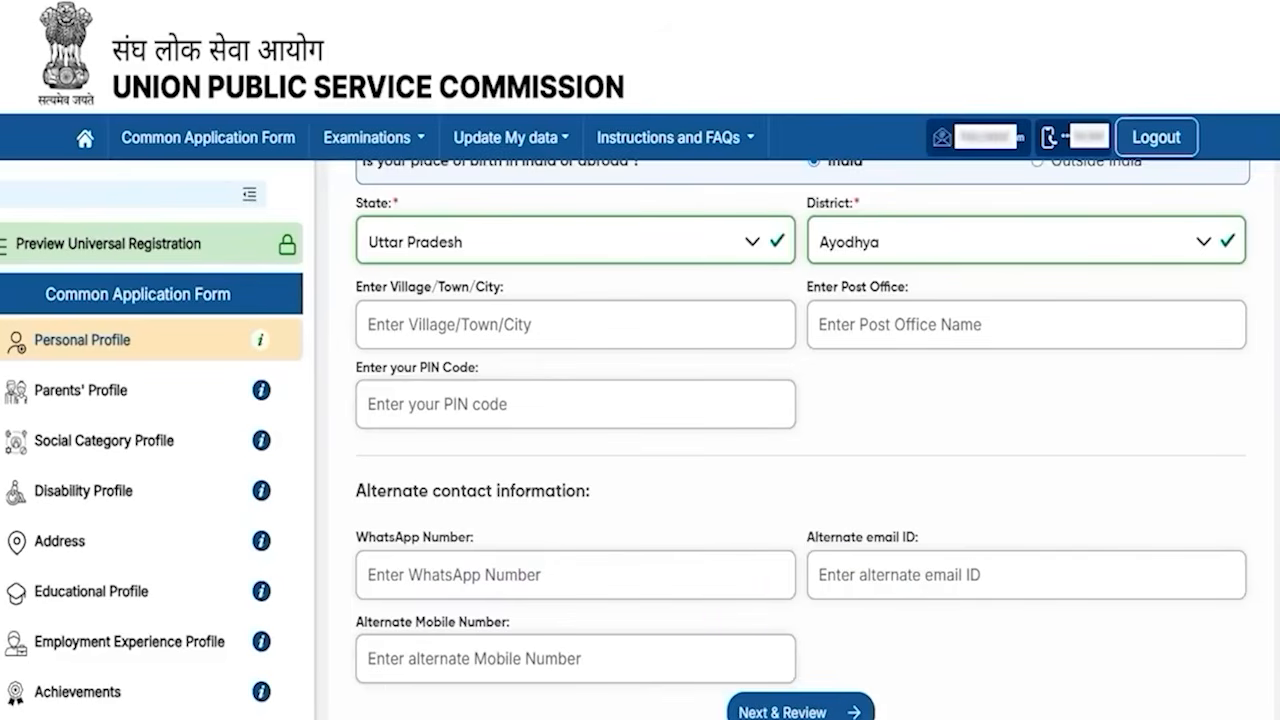
- Move to the Personal Profile review and submit it
drag(1205, 636, 885, 695)
click(880, 702)
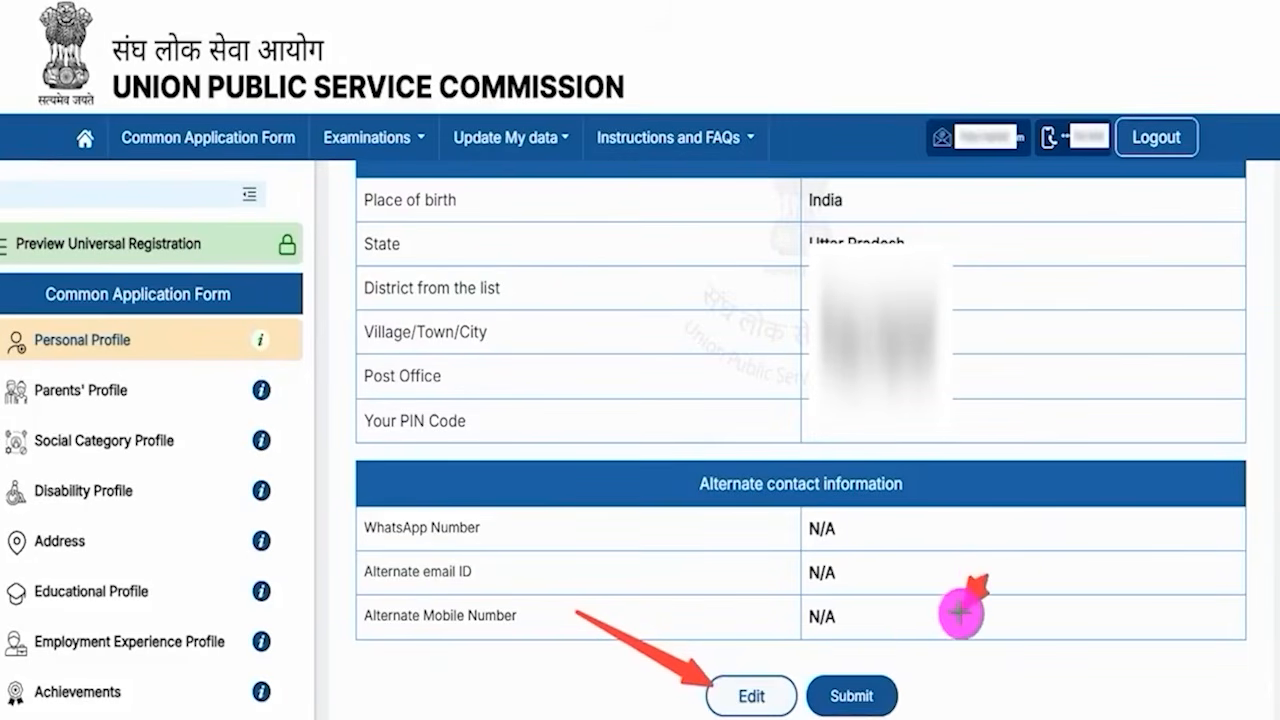
click(899, 677)
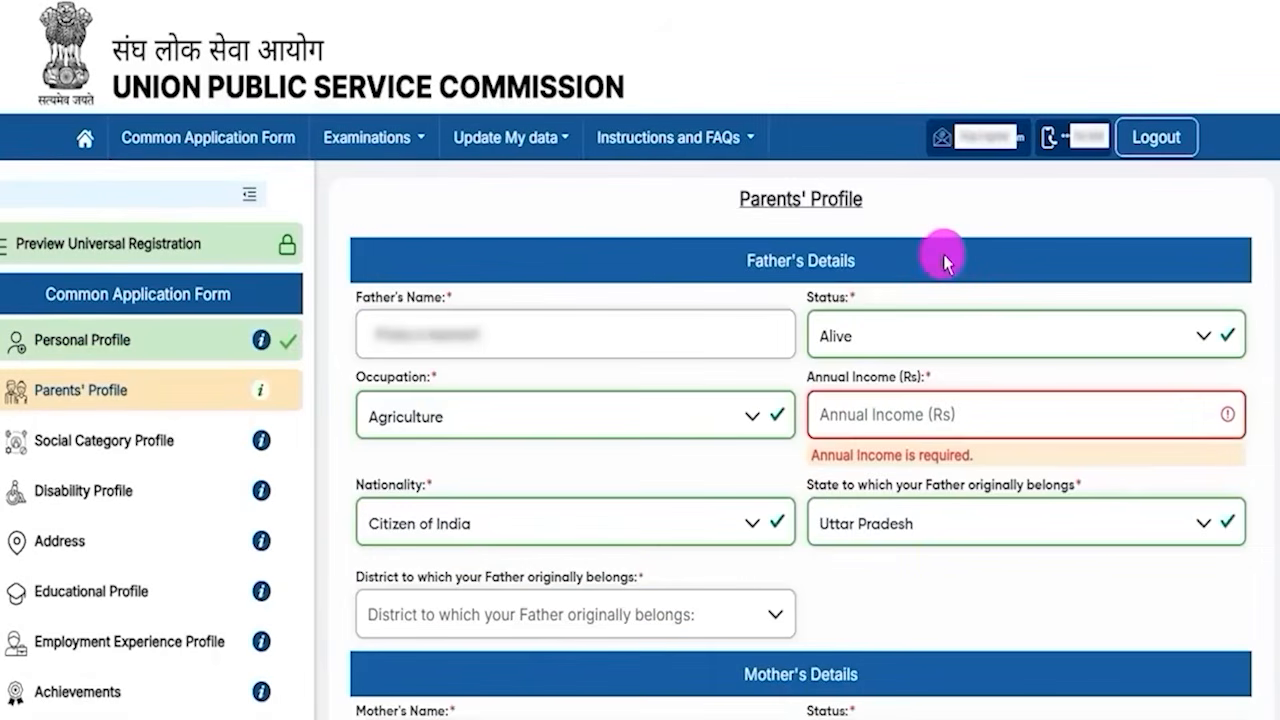
- Set the father's status to Alive and occupation to Agriculture in the Parents' Profile
drag(751, 199, 845, 201)
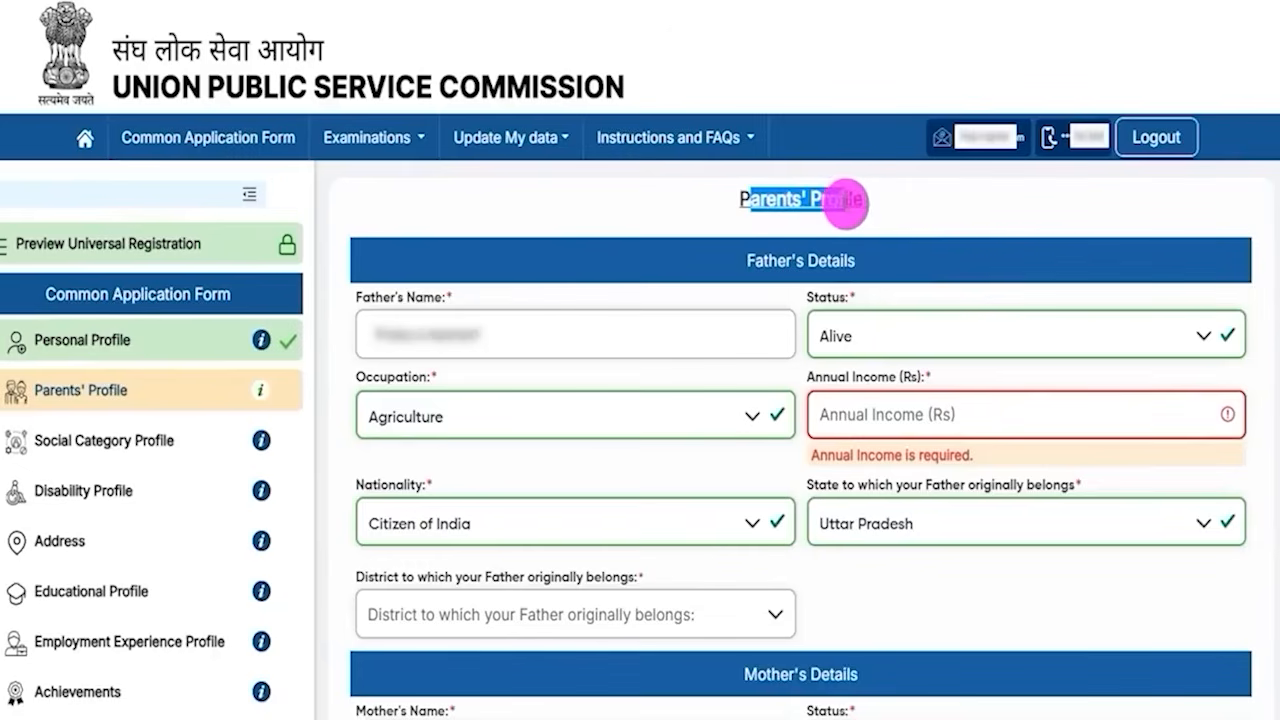
drag(358, 297, 428, 300)
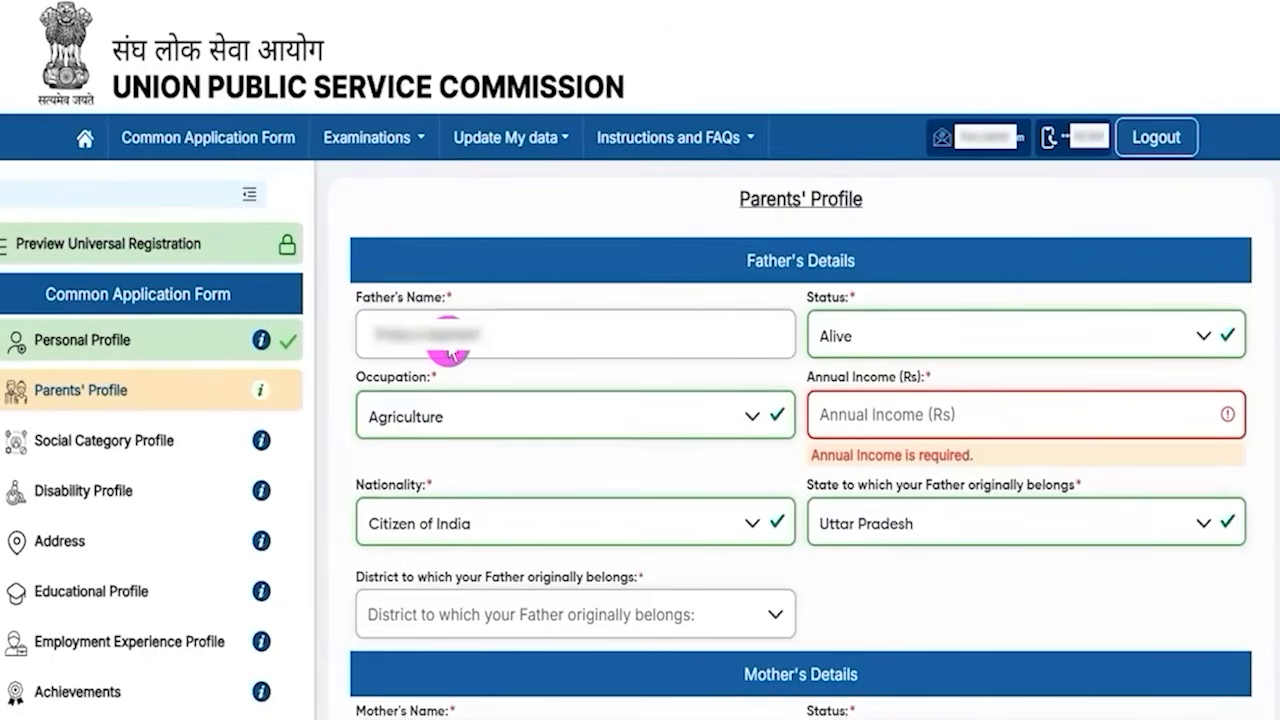
click(857, 336)
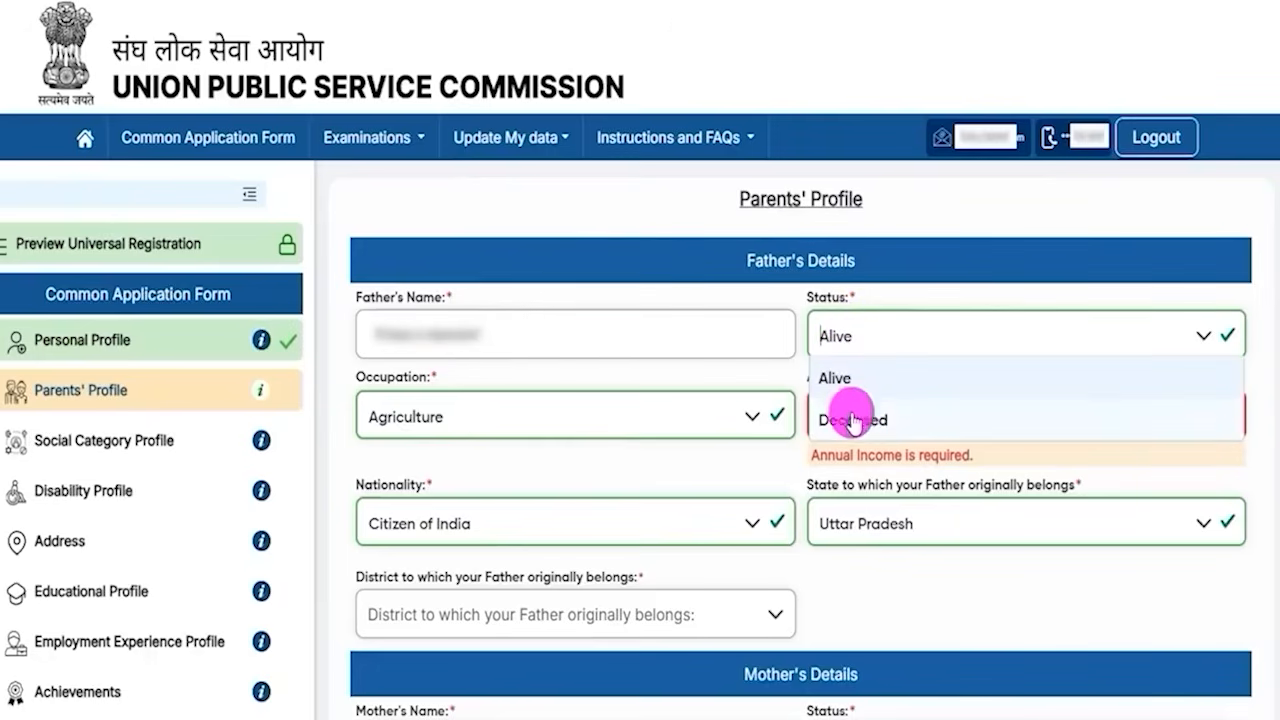
click(841, 385)
click(466, 420)
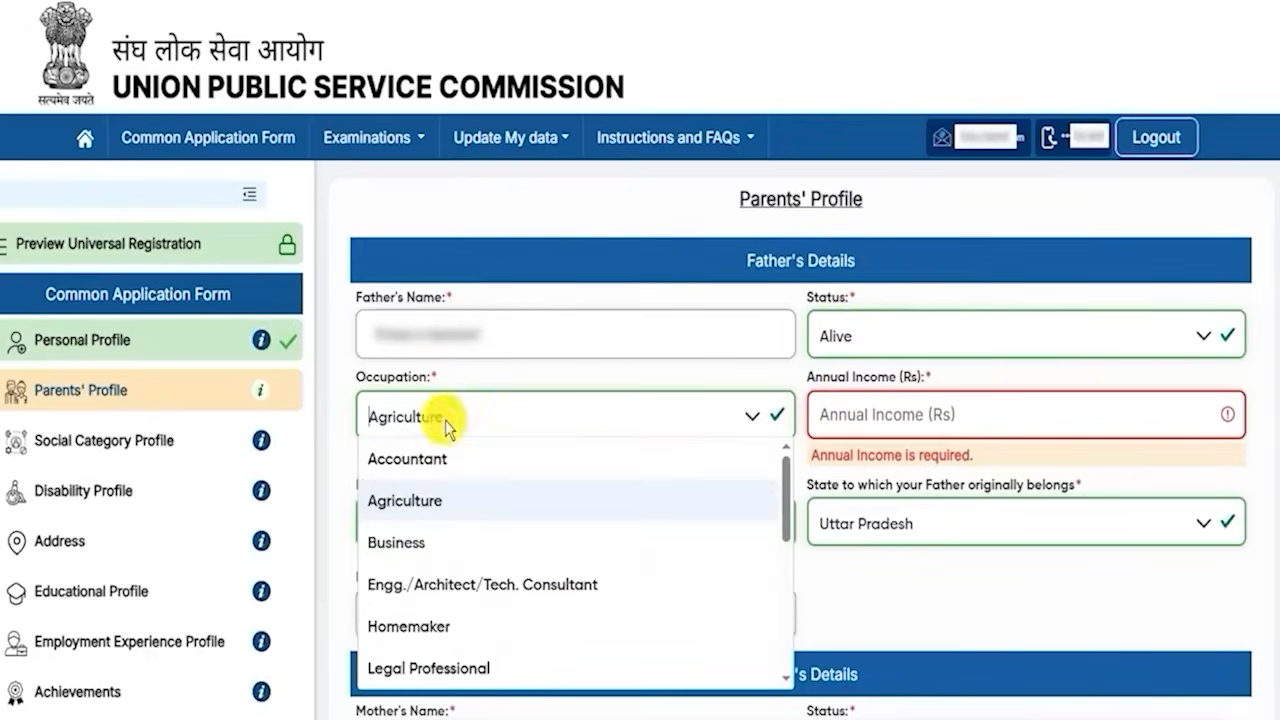
click(410, 501)
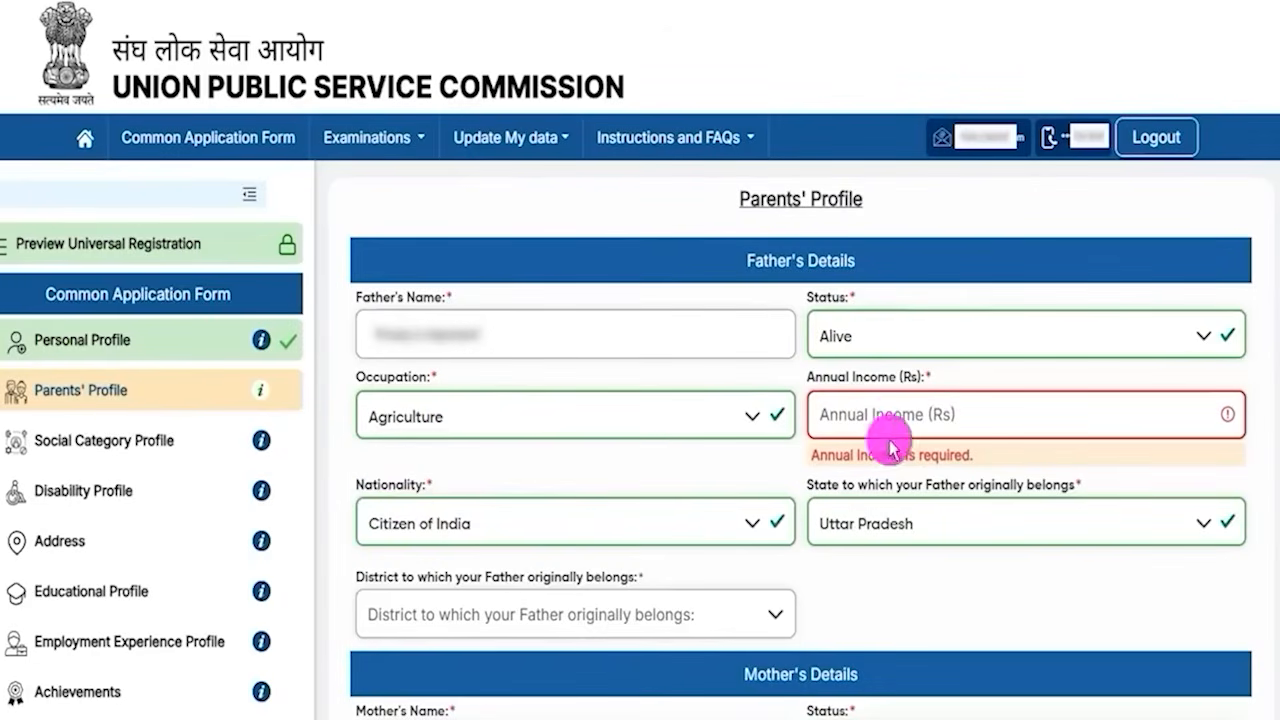
- Set the father's nationality to Citizen of India and open the father's state and district lists
drag(837, 377, 884, 386)
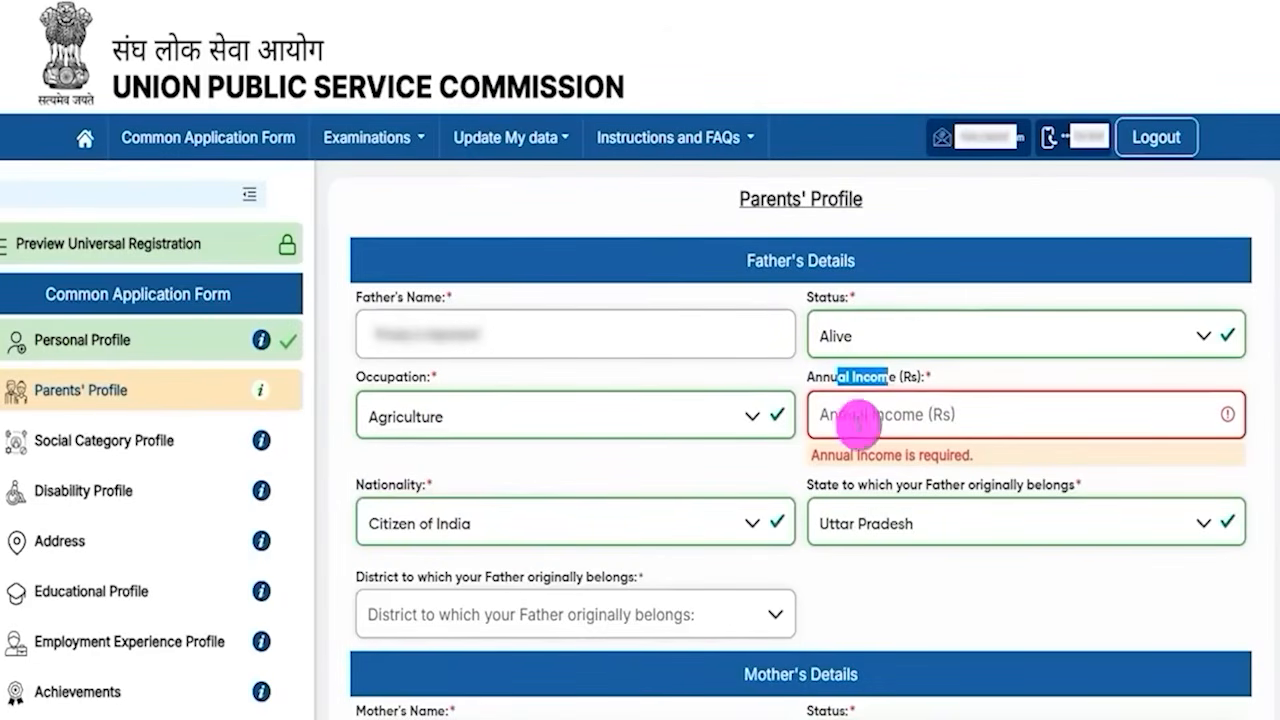
click(440, 520)
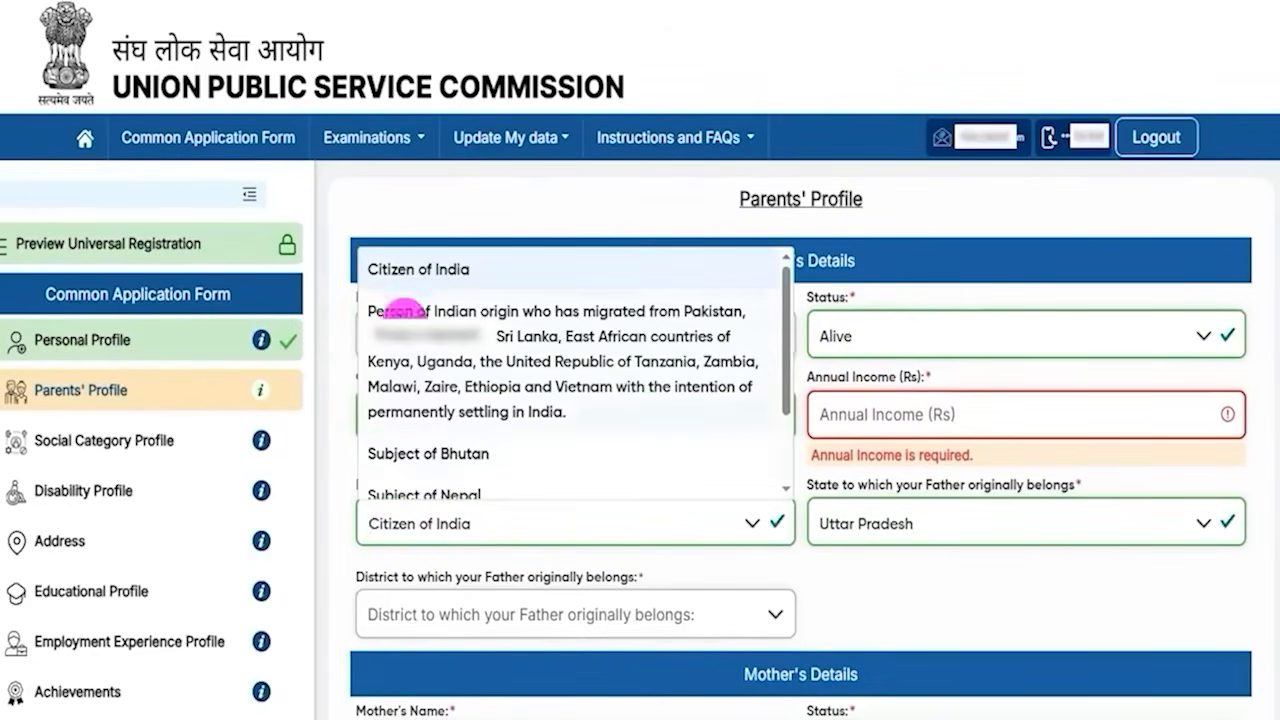
click(414, 267)
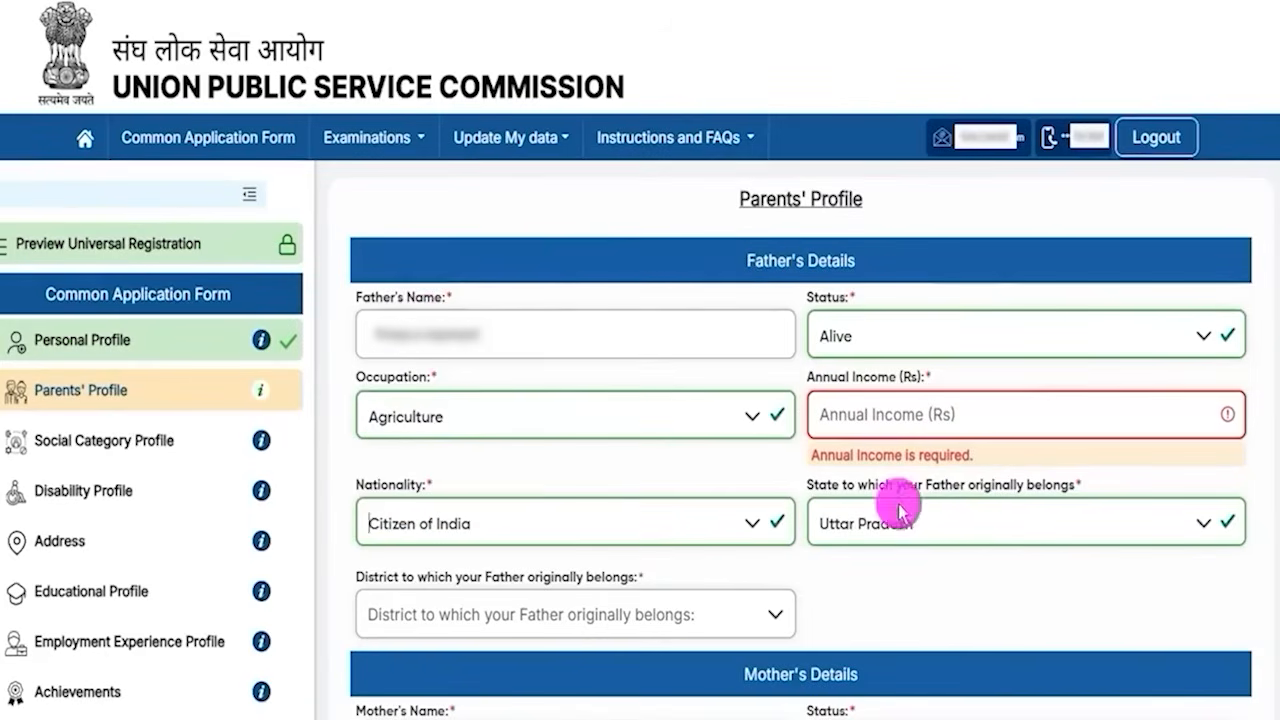
click(948, 525)
click(900, 393)
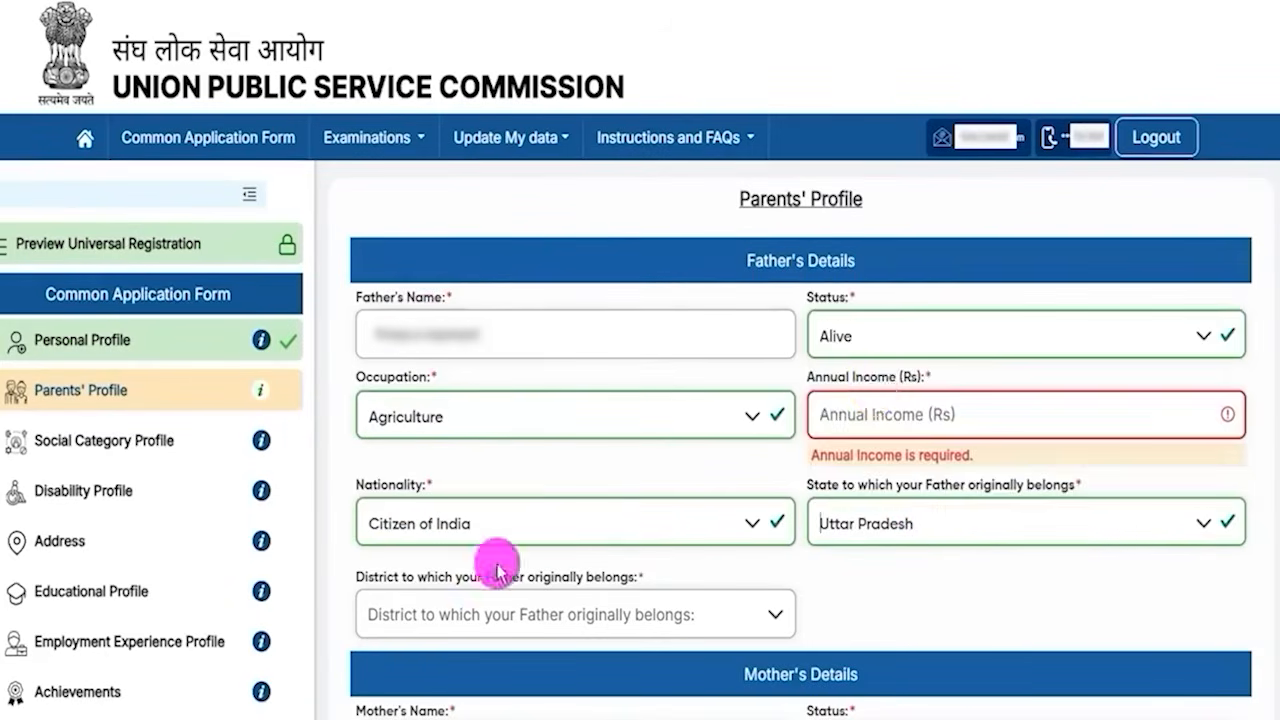
click(472, 615)
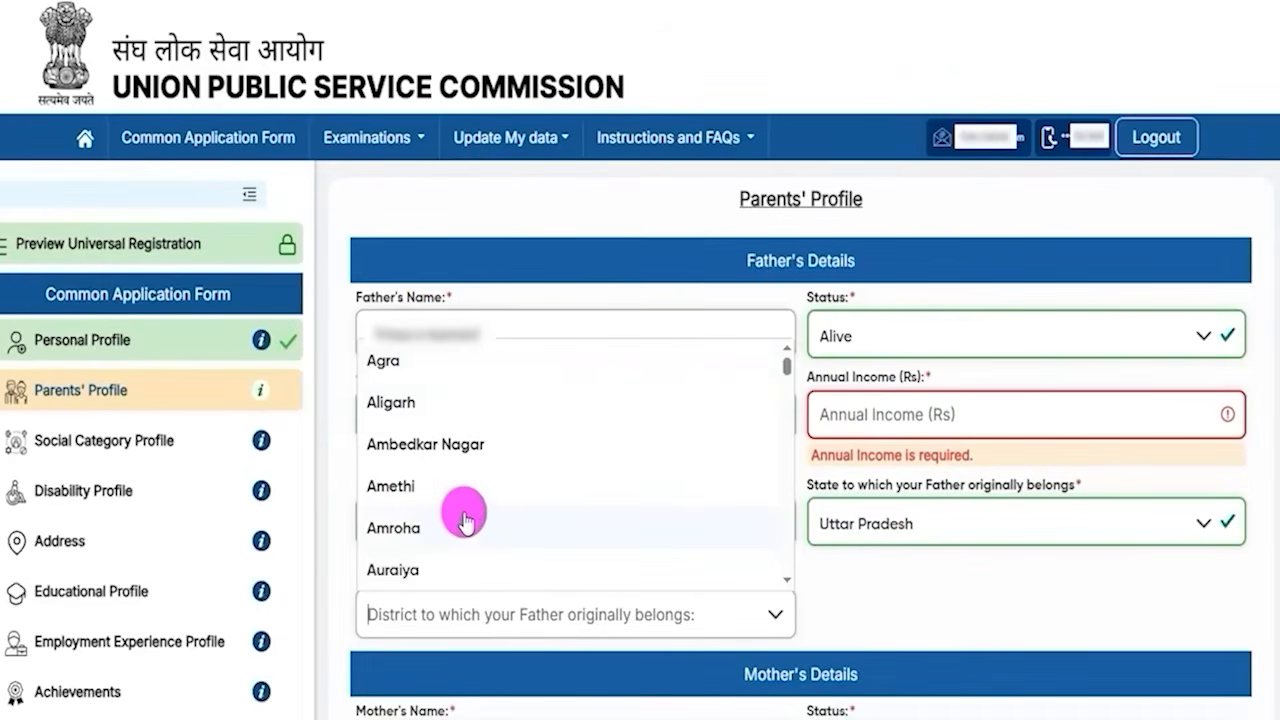
click(826, 601)
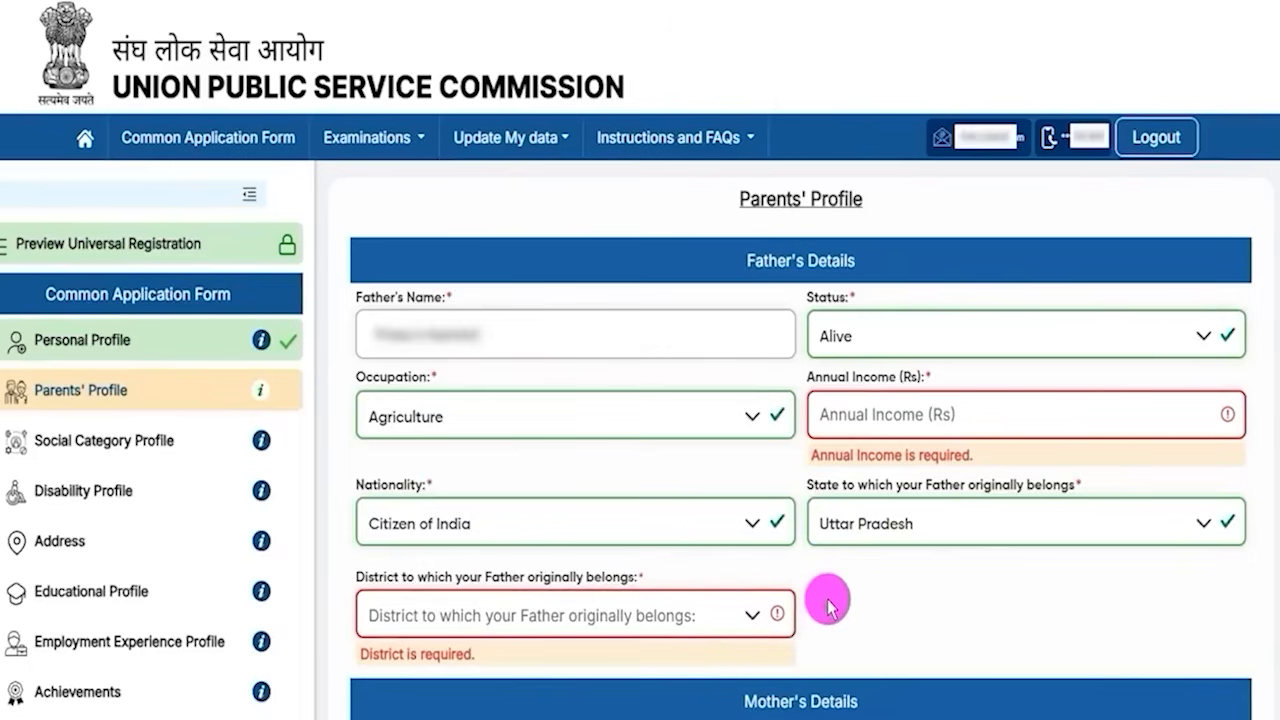
- Set the mother's status to Alive and occupation to Agriculture
scroll(800, 690, down, 4)
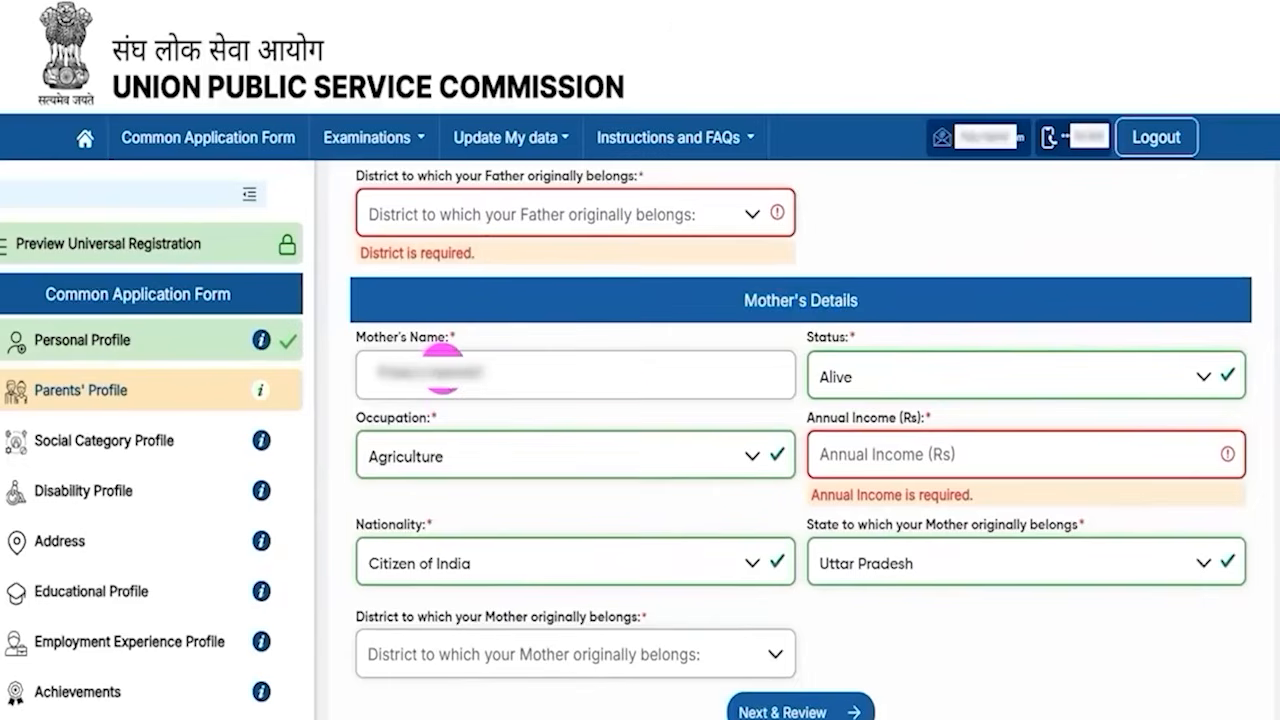
click(868, 374)
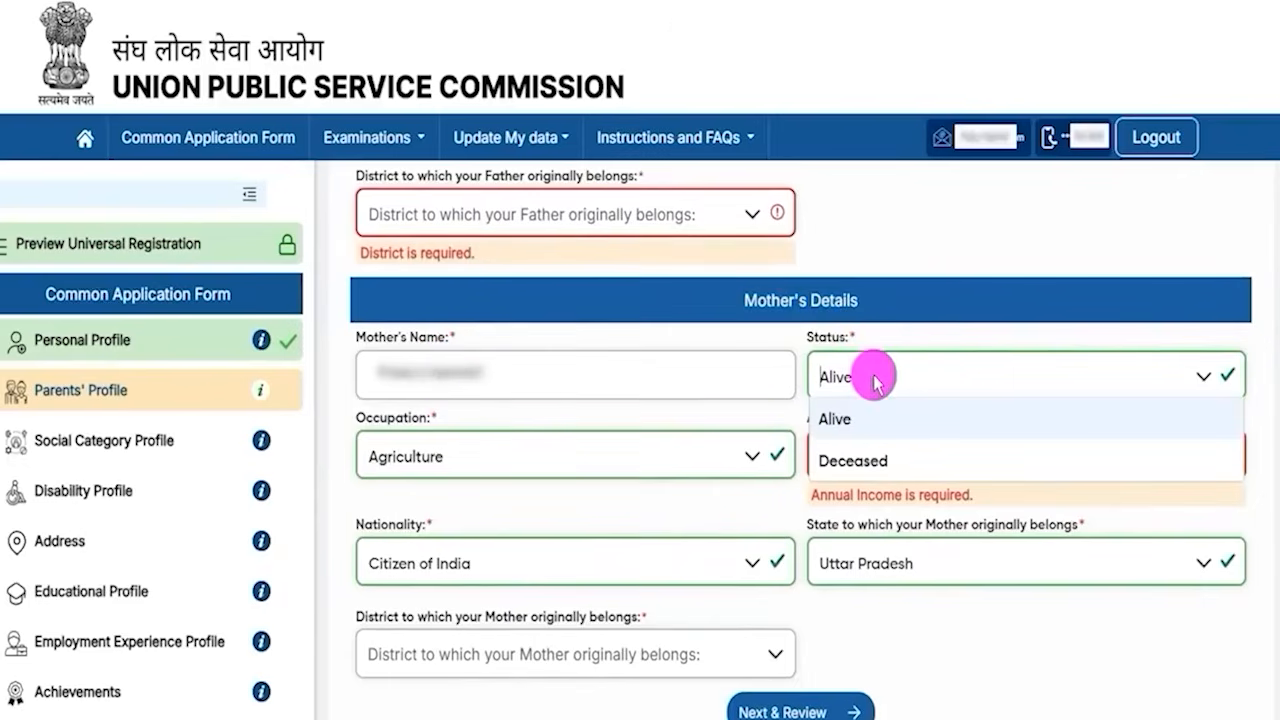
click(846, 424)
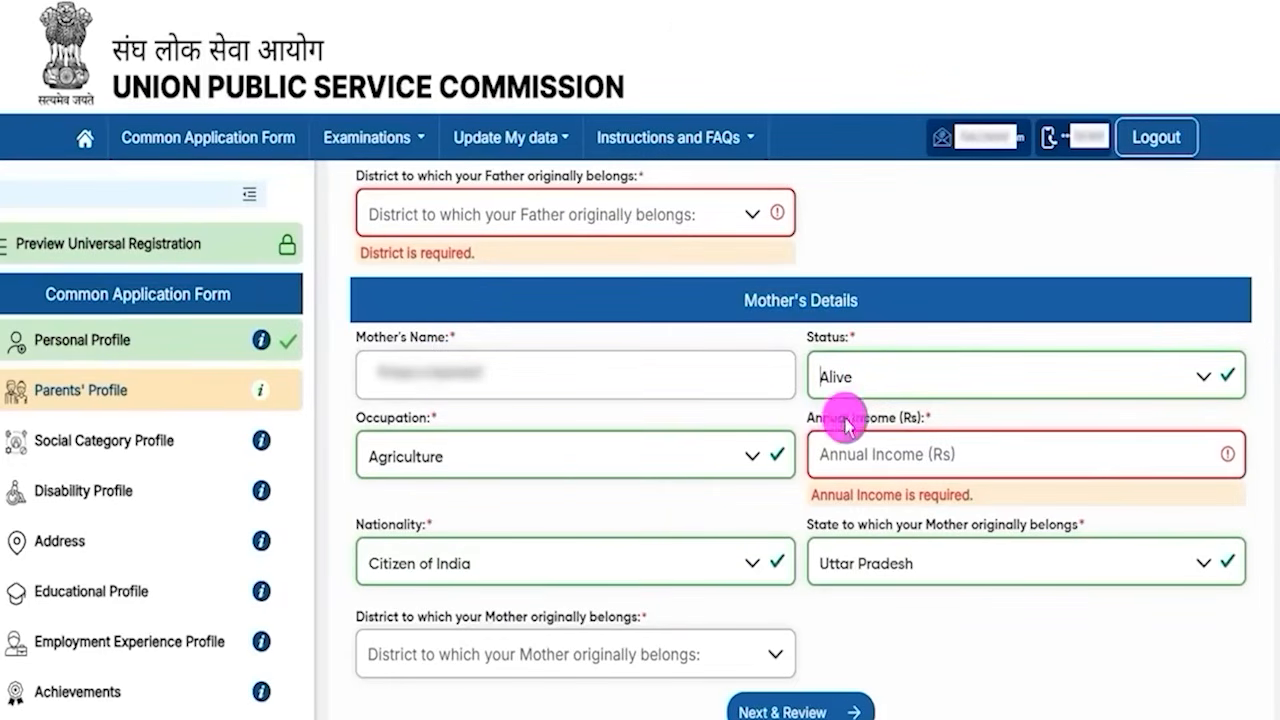
click(448, 462)
click(488, 545)
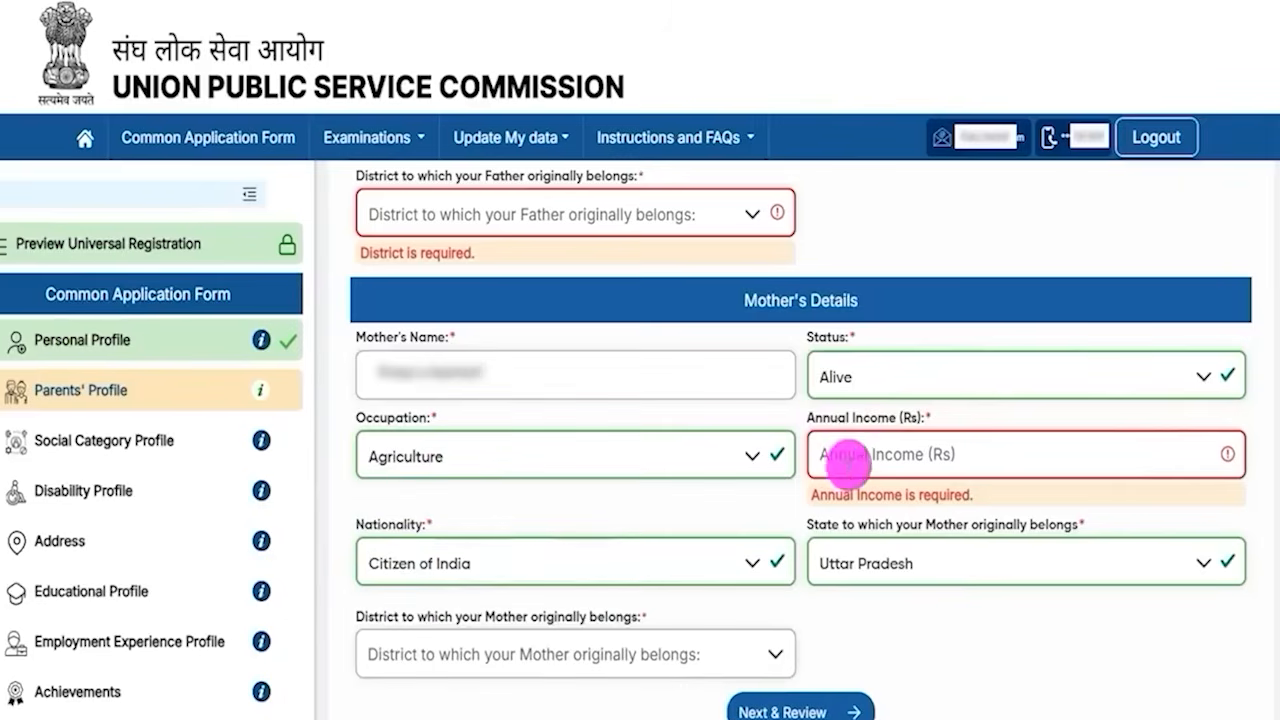
- Set the mother's nationality to Citizen of India and open the mother's state and district lists
drag(829, 416, 870, 440)
click(871, 450)
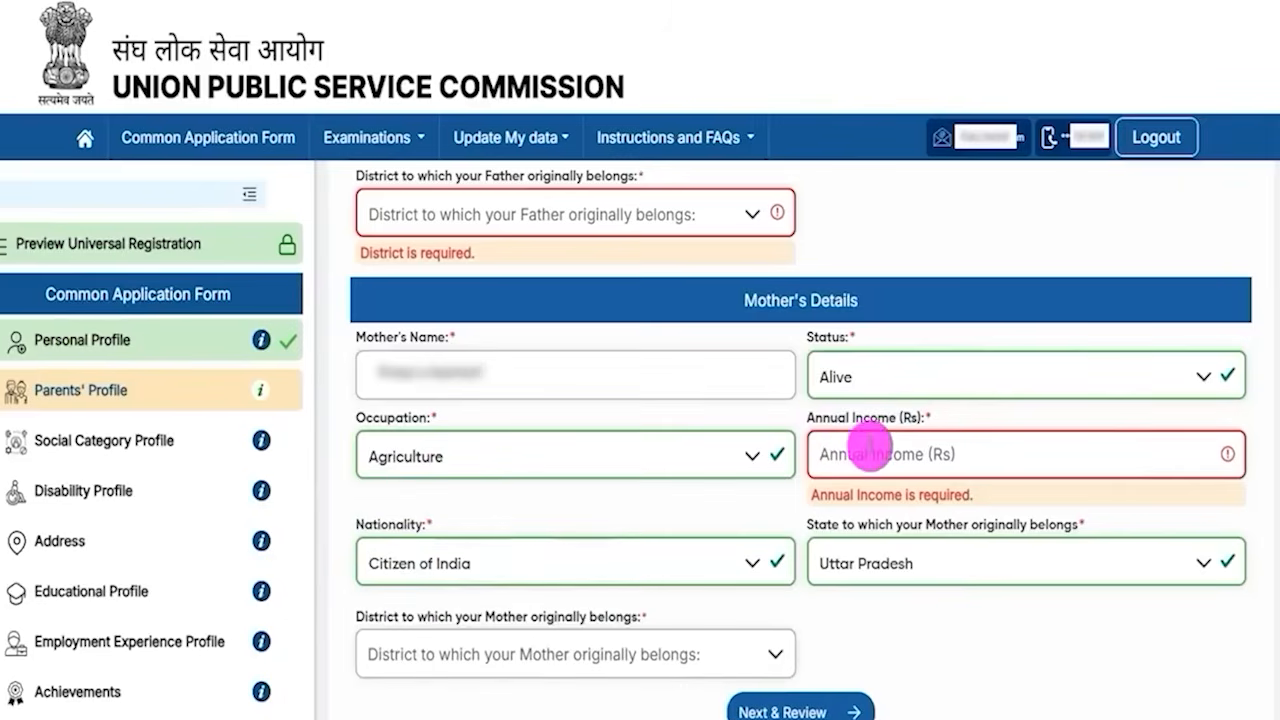
click(430, 563)
click(413, 311)
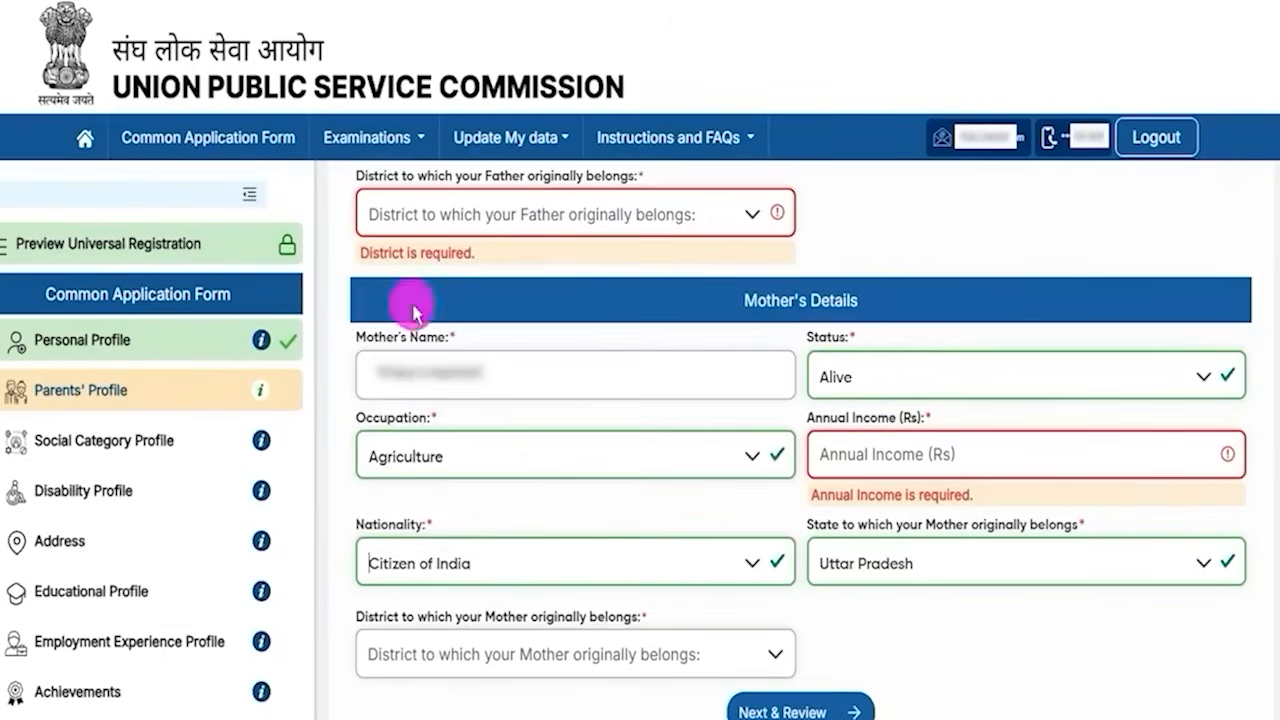
click(937, 576)
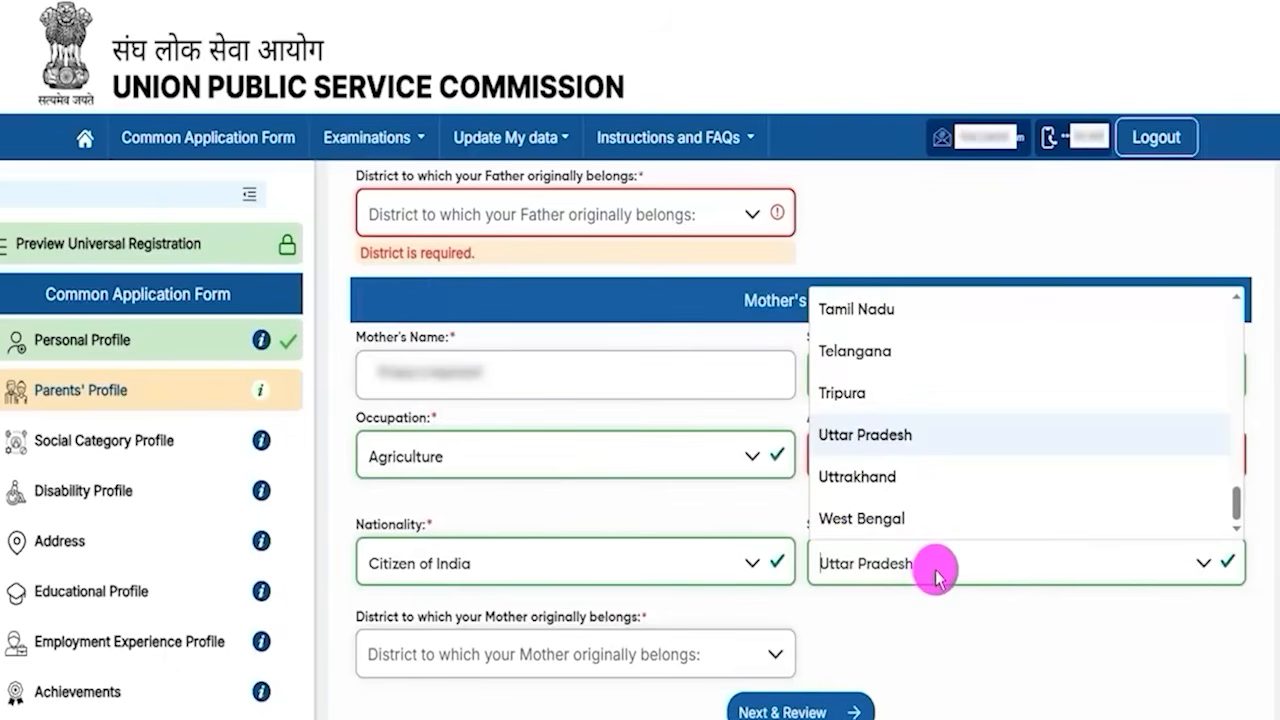
click(474, 662)
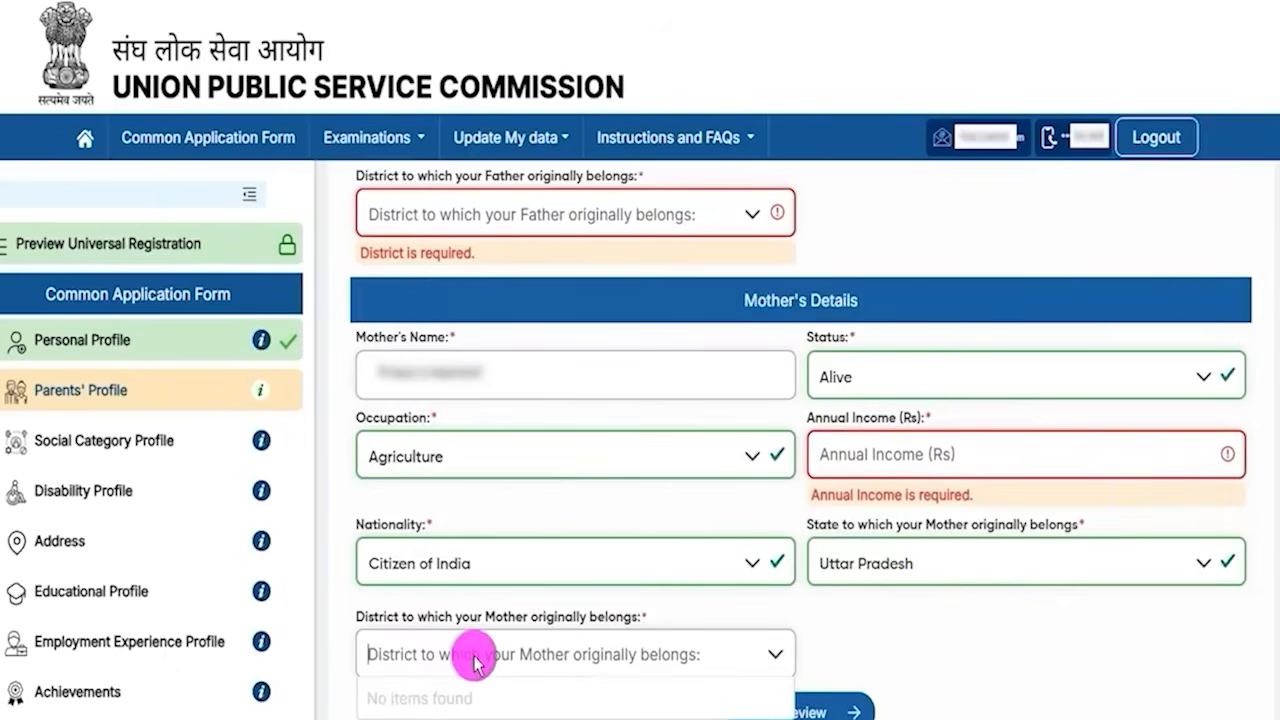
click(952, 656)
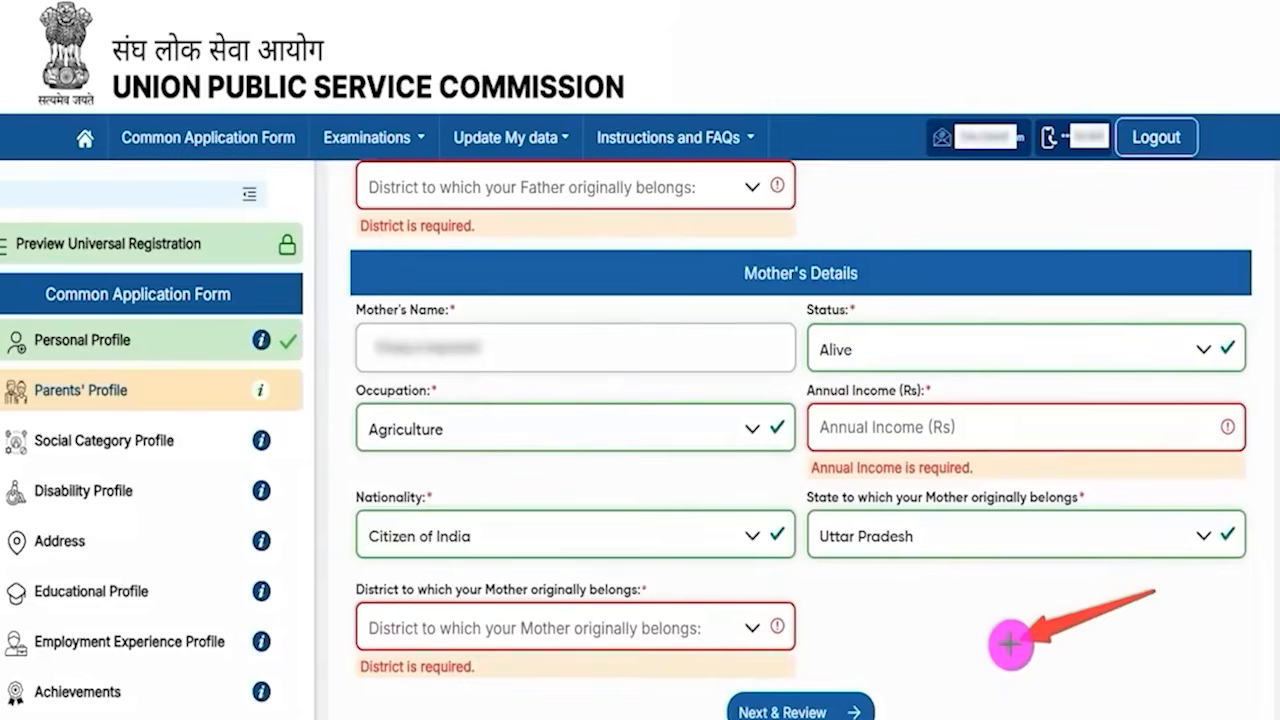
- Proceed to the Parents' Profile review and submit it
click(864, 705)
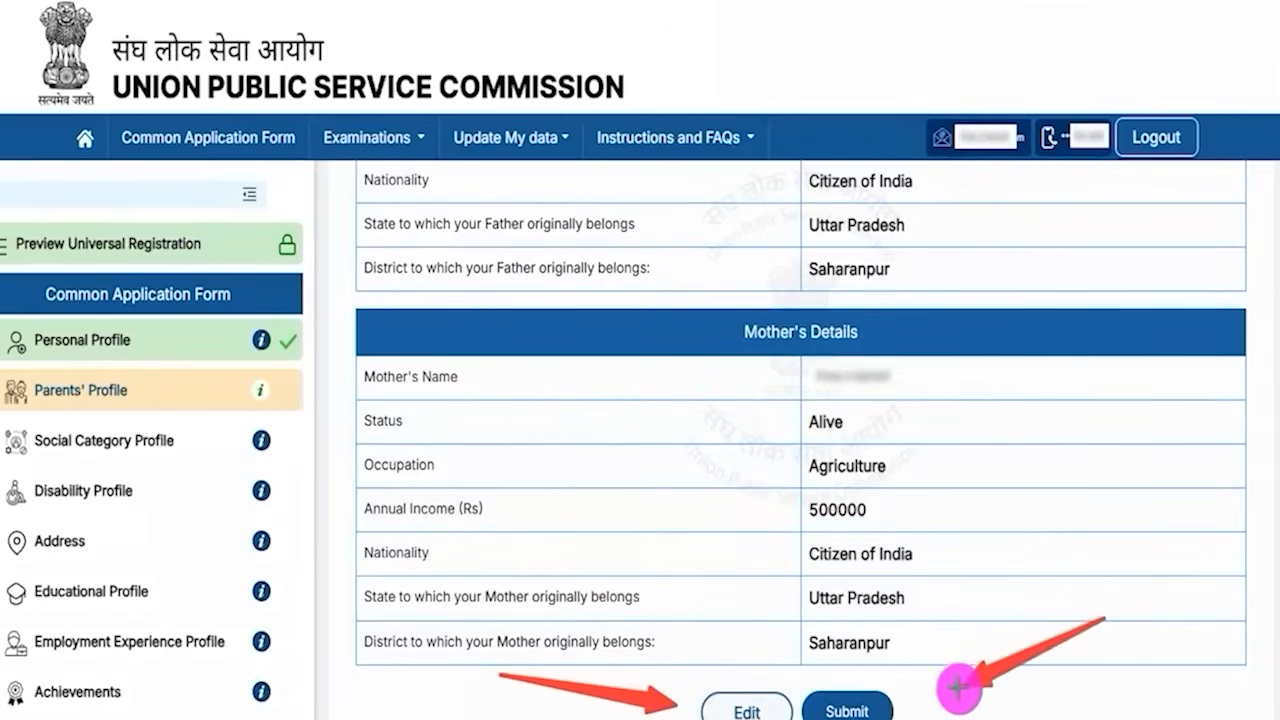
click(880, 707)
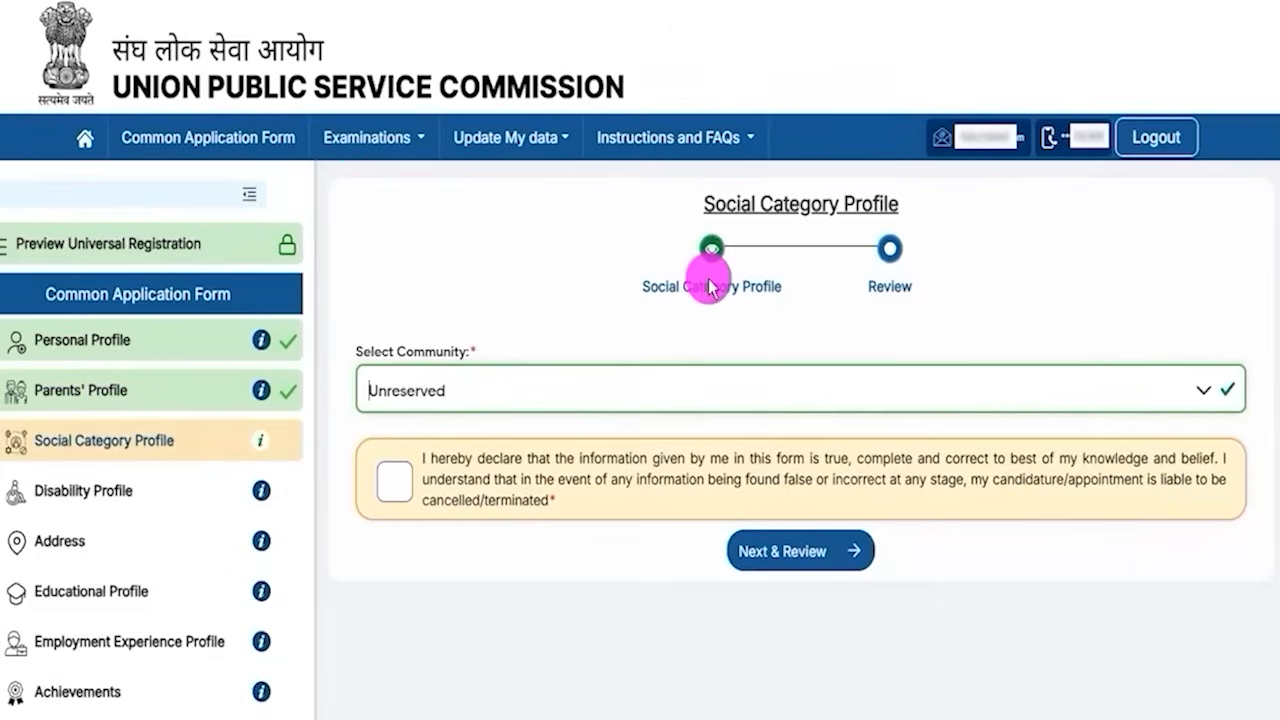
- Set the community to ST in the Social Category Profile
drag(735, 207, 852, 205)
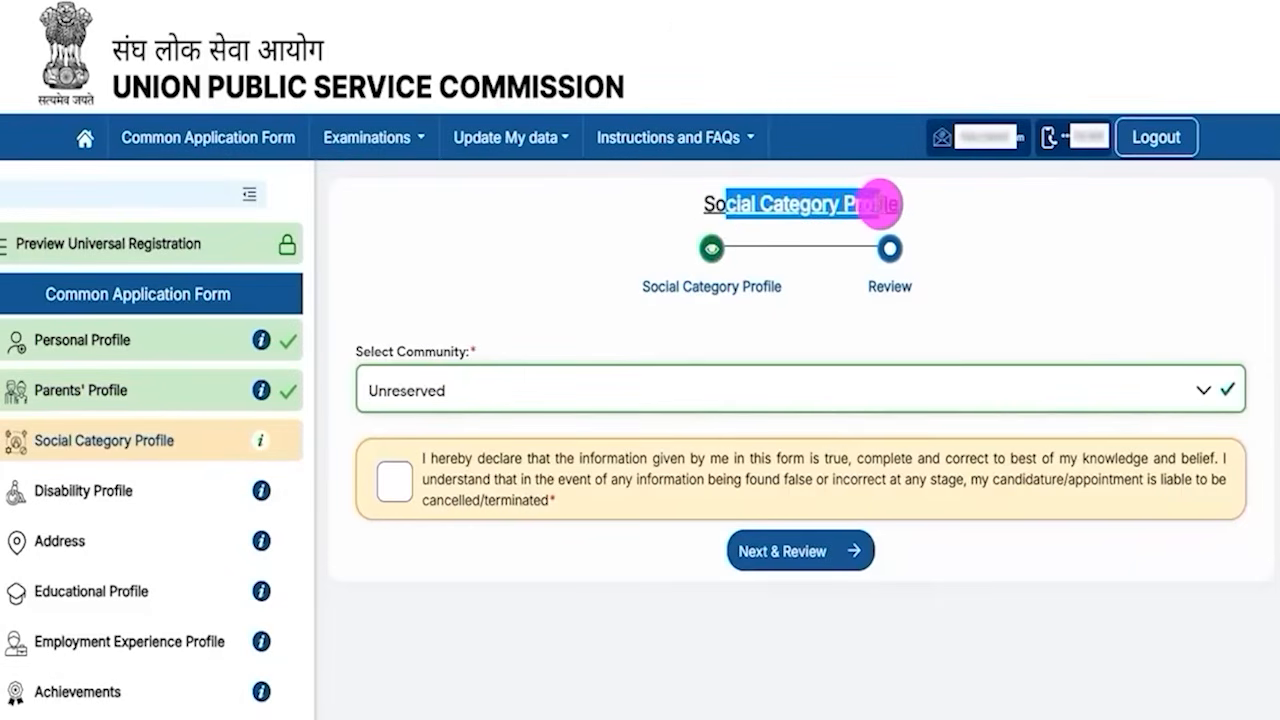
click(500, 391)
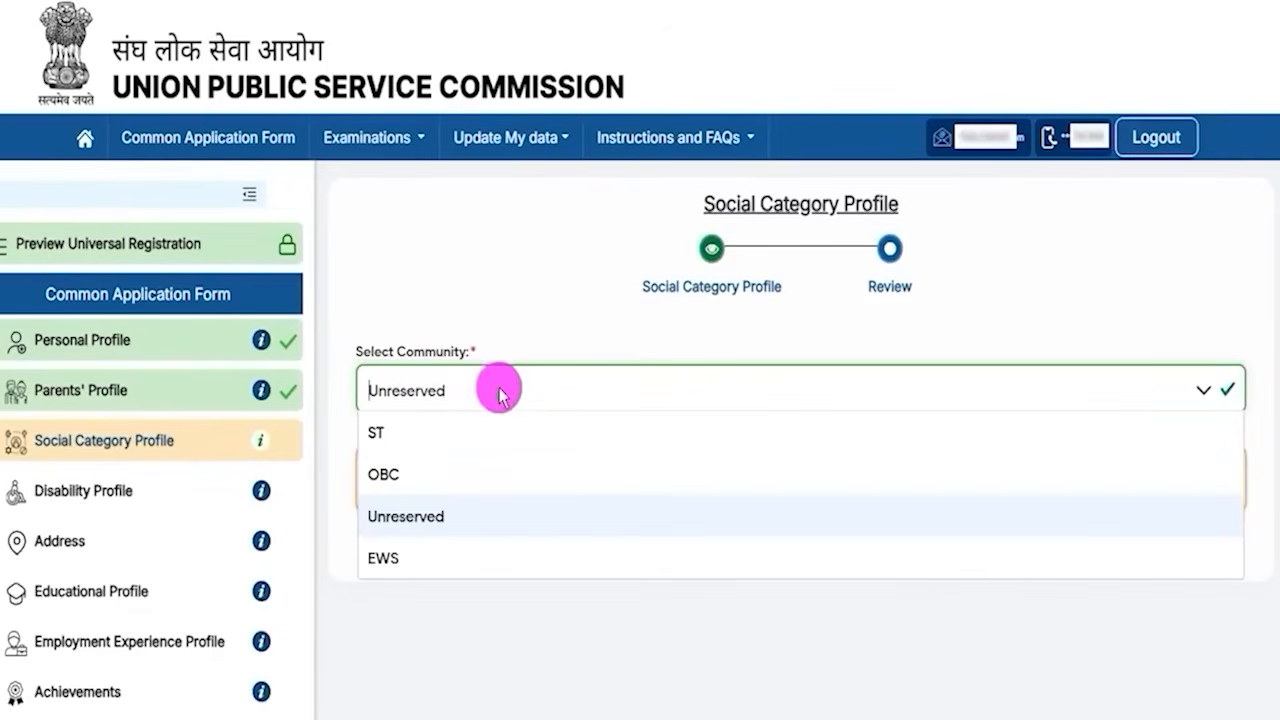
click(378, 438)
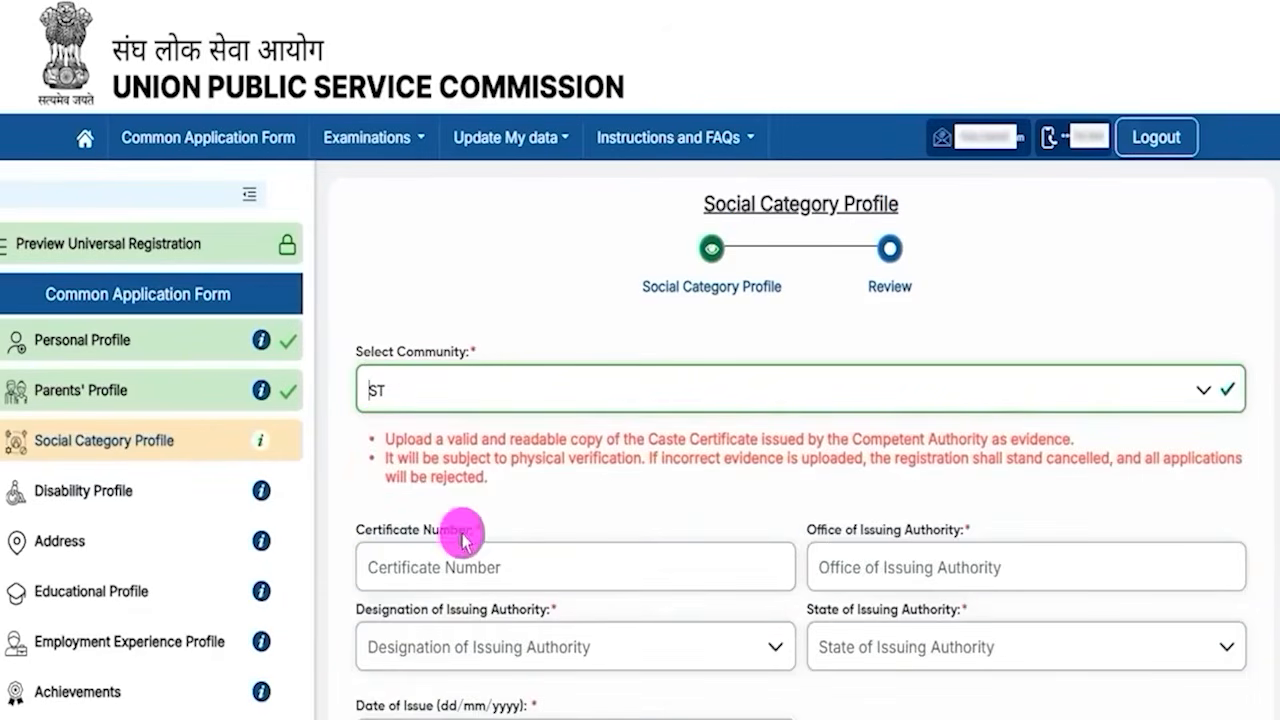
- Set the designation of the certificate's issuing authority to Collector
drag(377, 529, 443, 549)
click(443, 566)
drag(836, 529, 903, 563)
click(898, 567)
scroll(898, 567, down, 5)
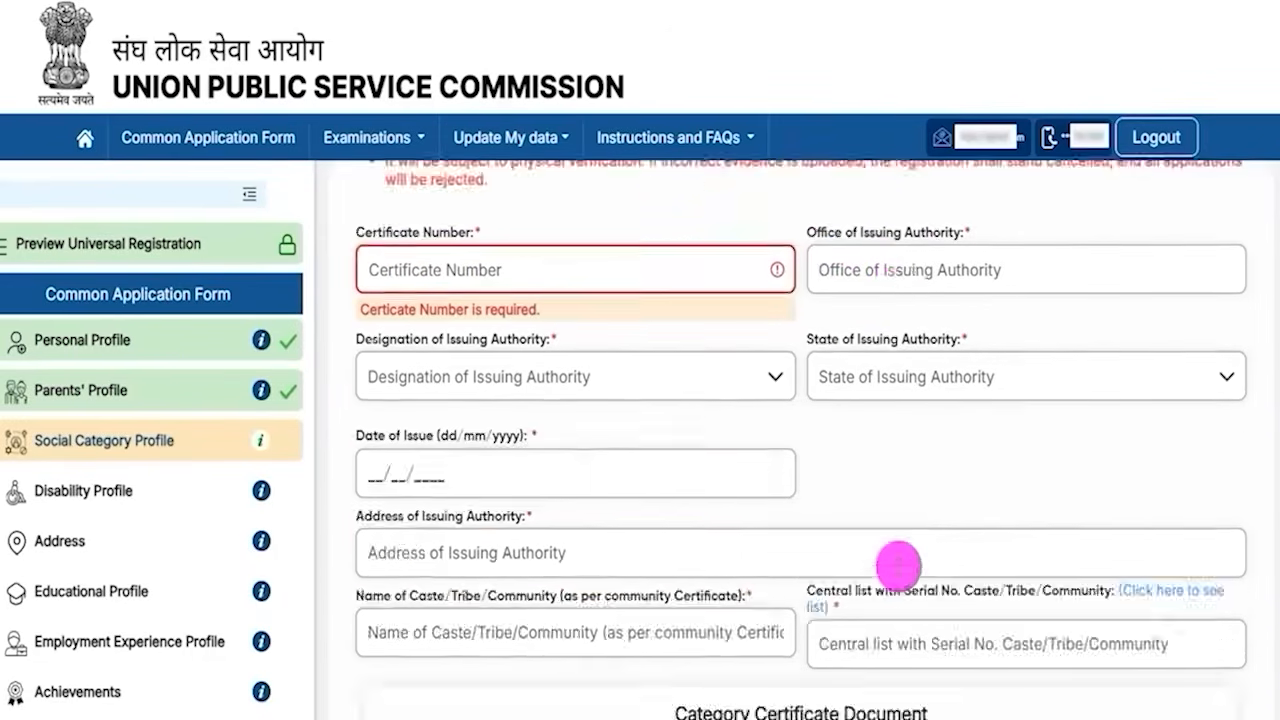
scroll(898, 567, up, 2)
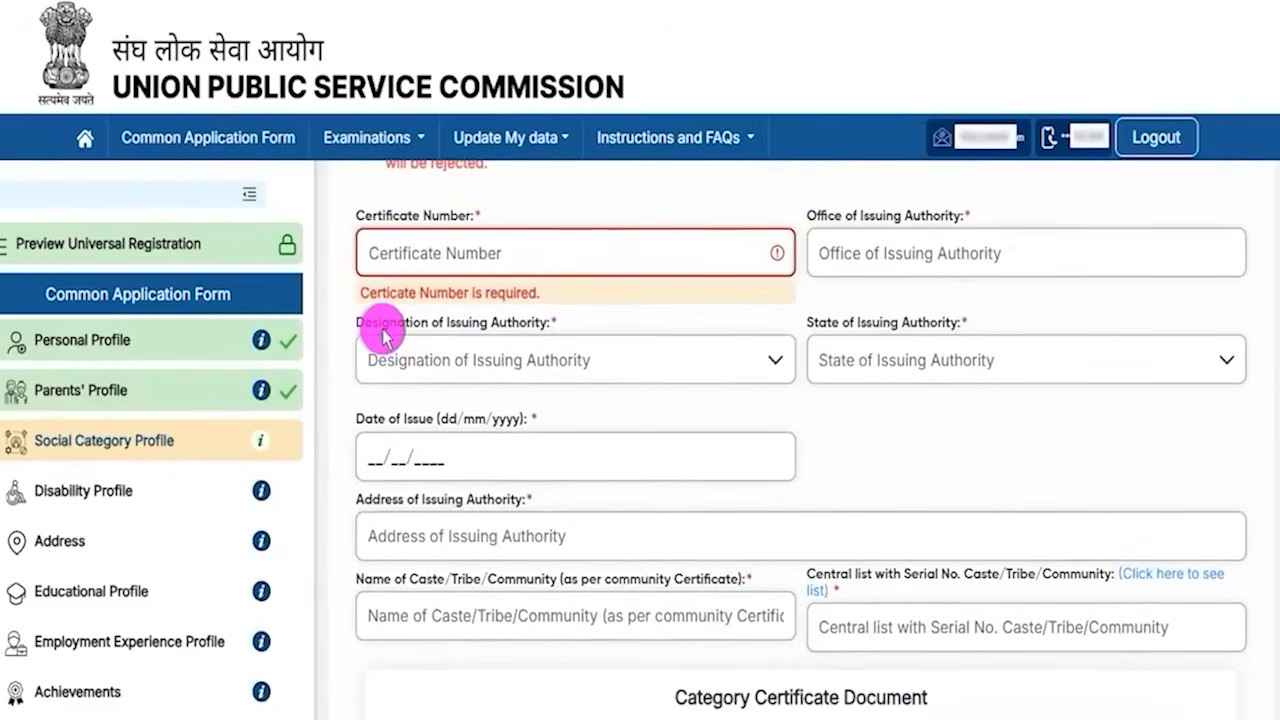
drag(383, 325, 503, 323)
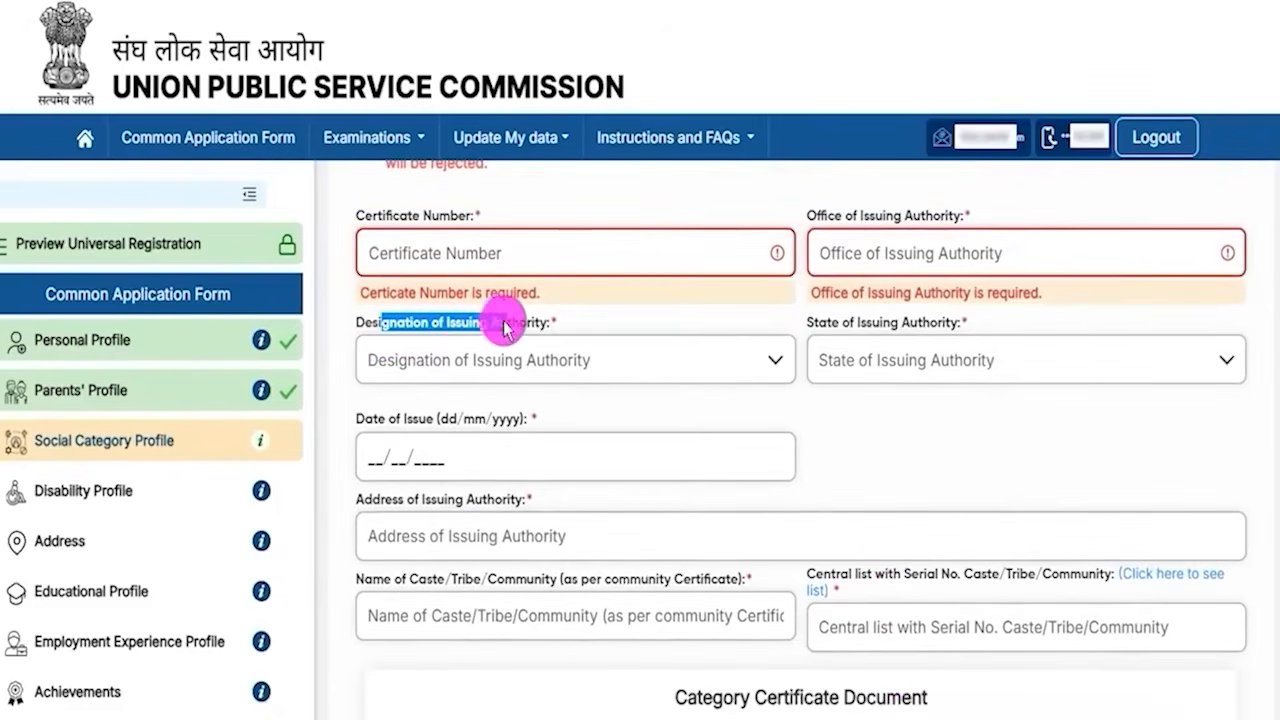
click(465, 362)
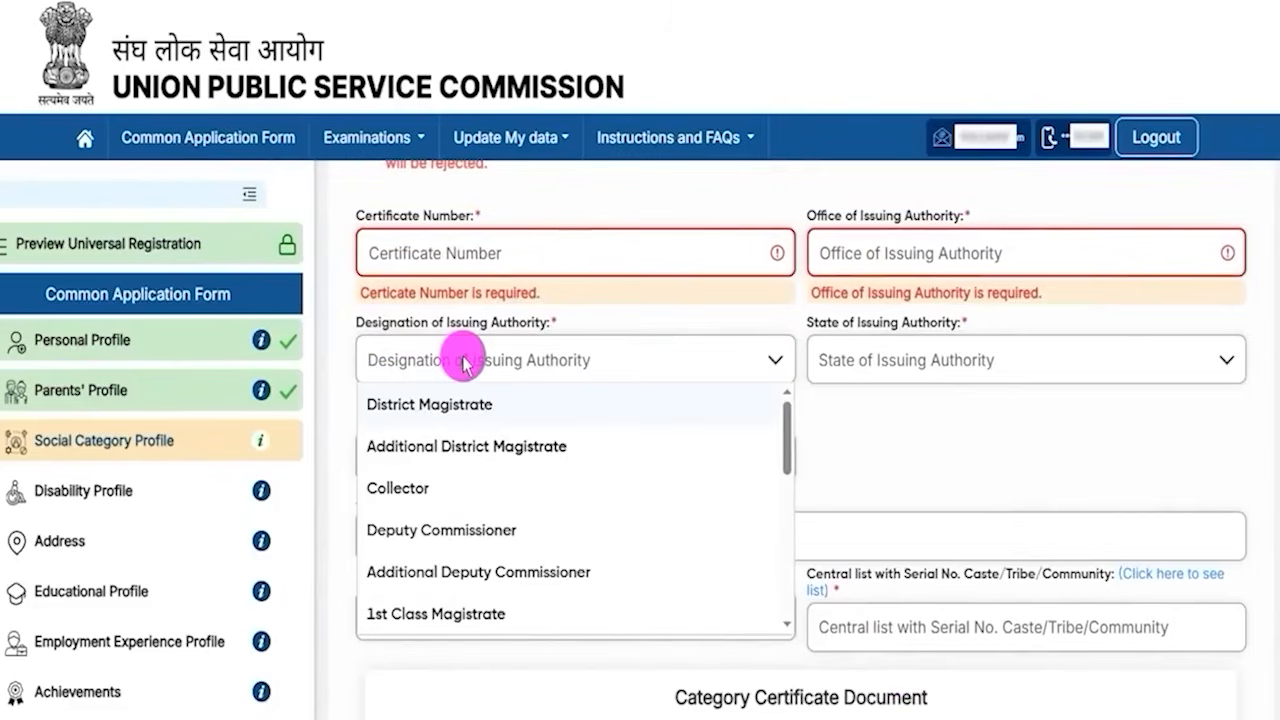
click(410, 497)
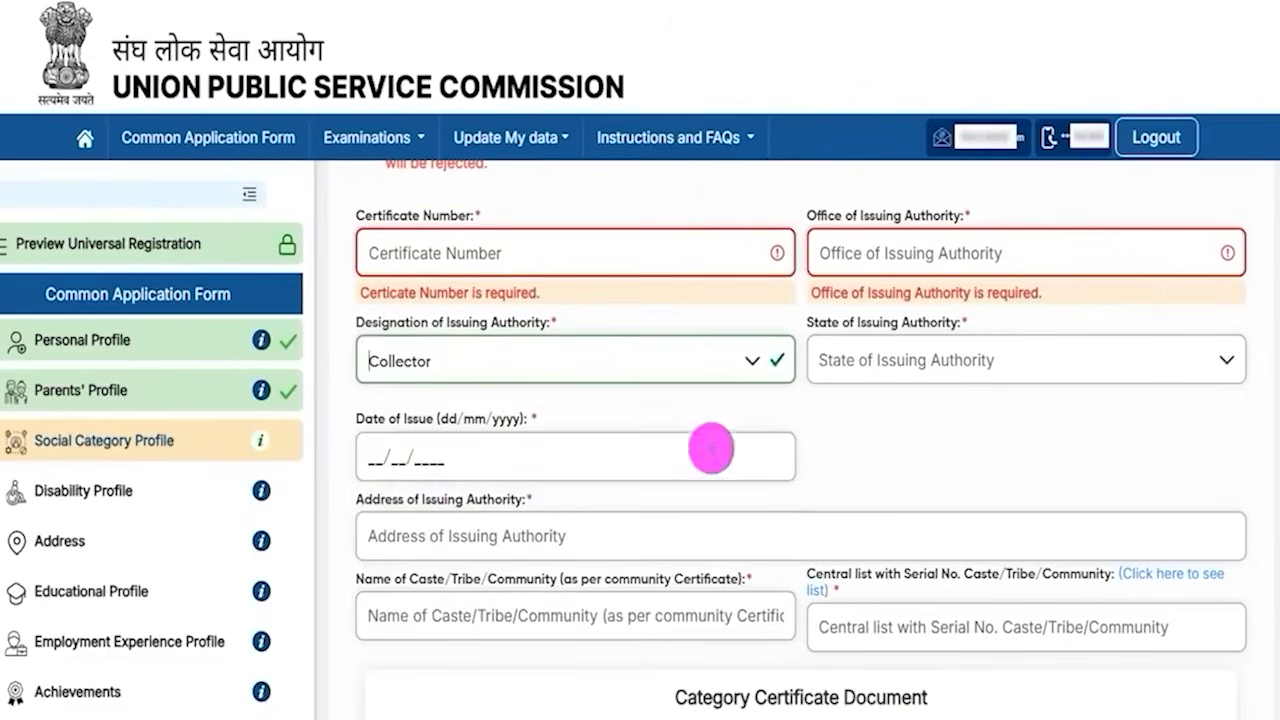
- Set the state of the issuing authority to Uttar Pradesh
click(977, 360)
scroll(928, 490, down, 10)
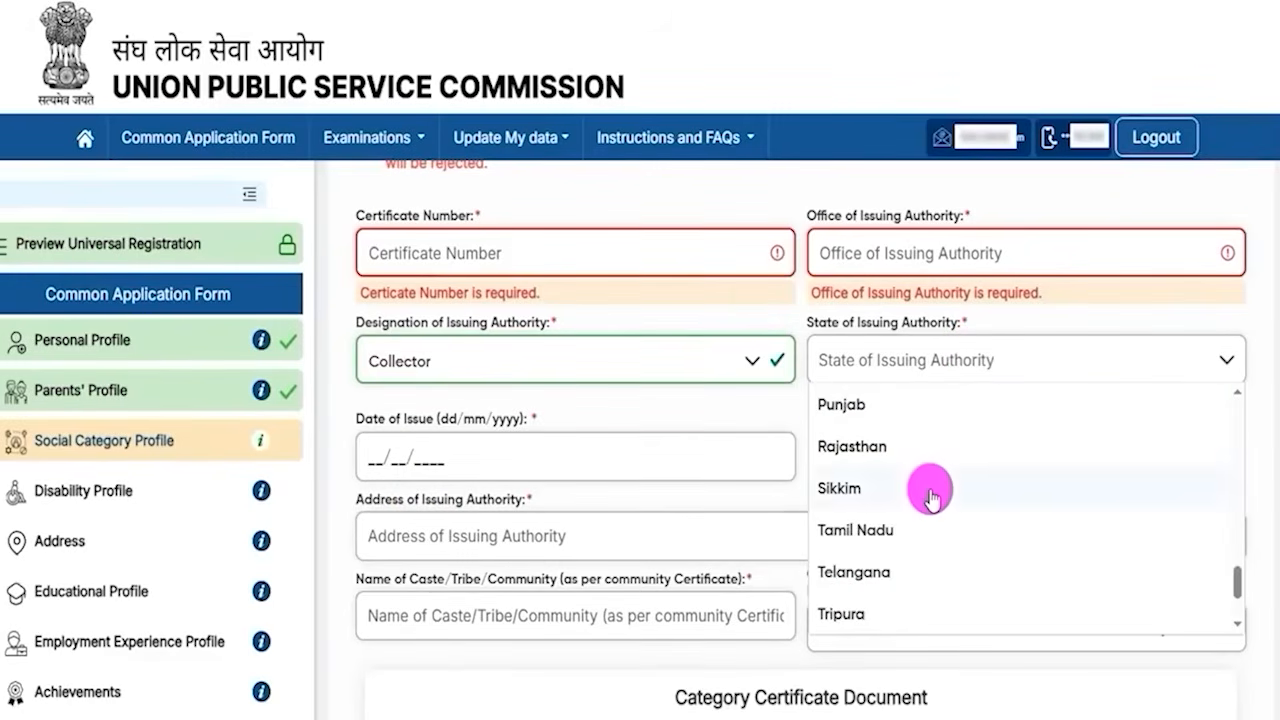
scroll(857, 590, down, 2)
click(857, 534)
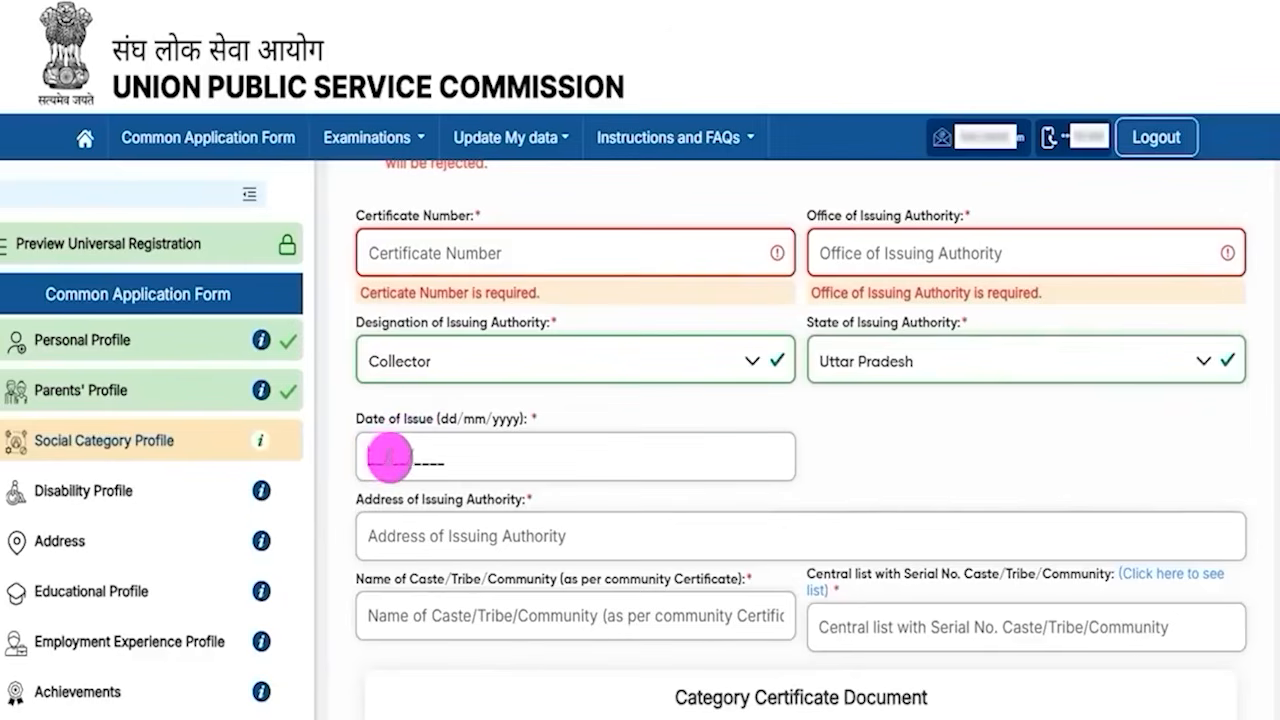
- Examine the date of issue, issuing authority address and caste name fields
scroll(480, 463, down, 2)
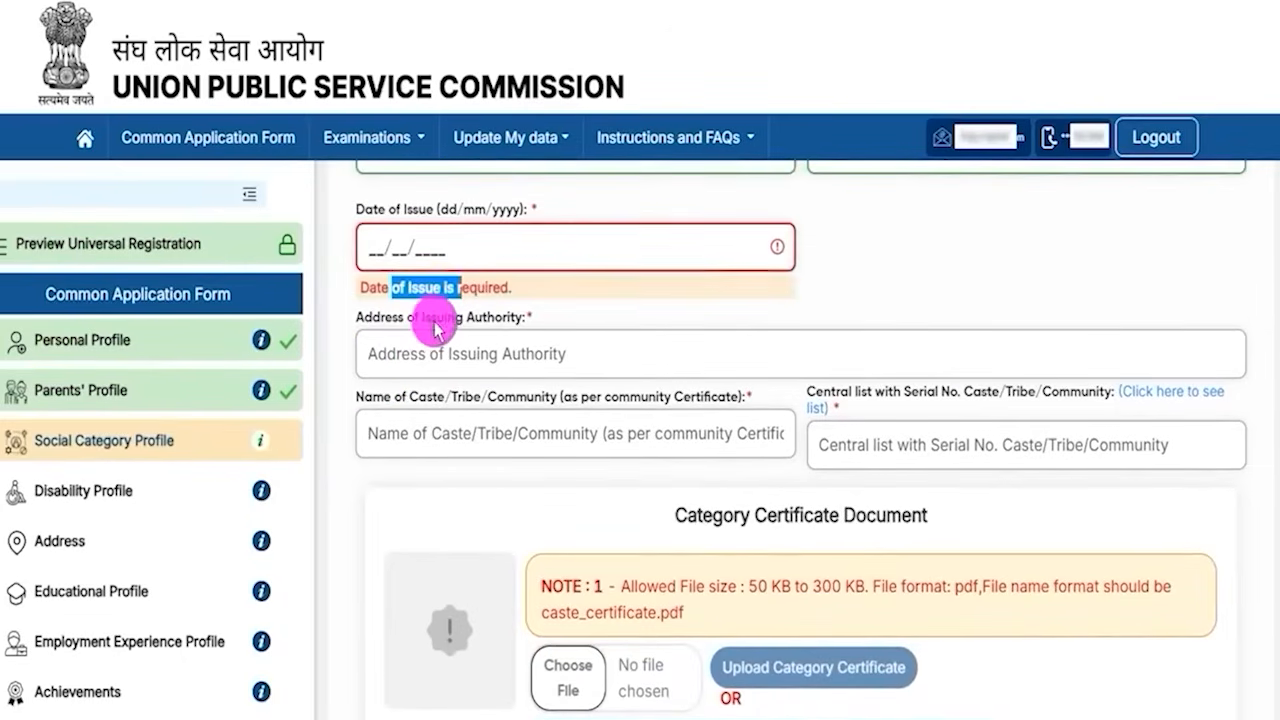
drag(420, 317, 483, 325)
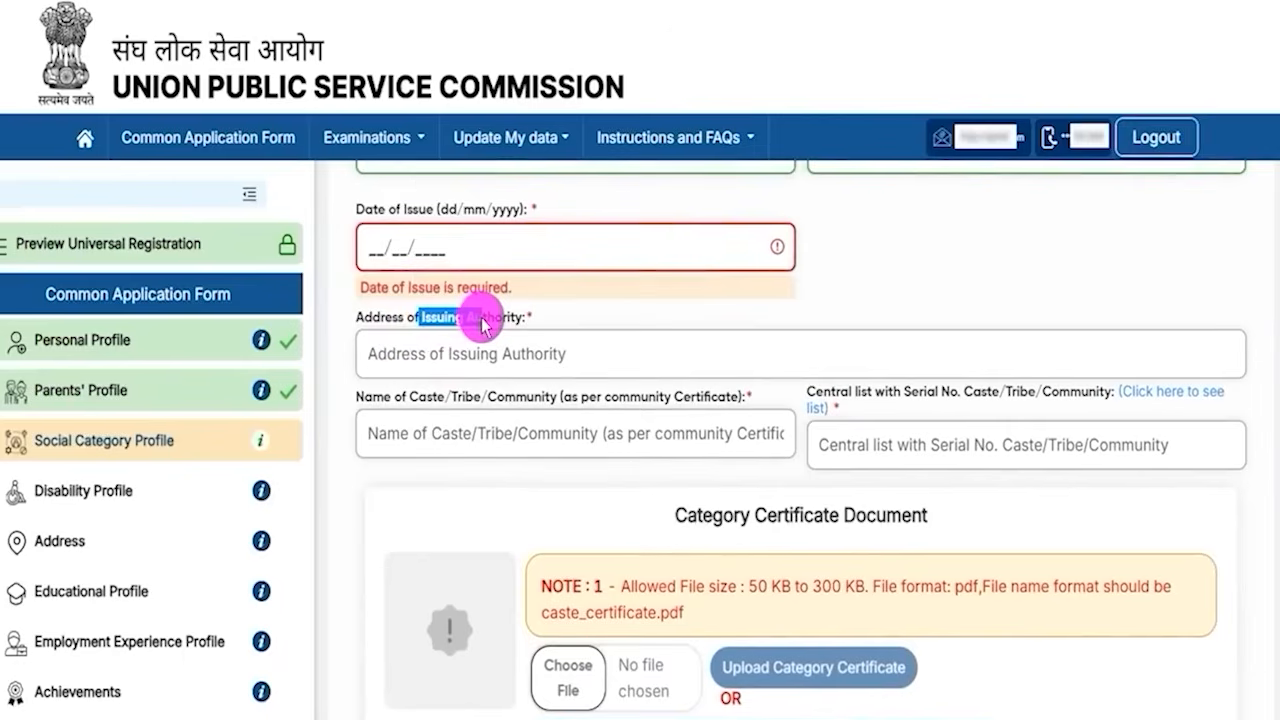
click(470, 354)
drag(402, 397, 512, 462)
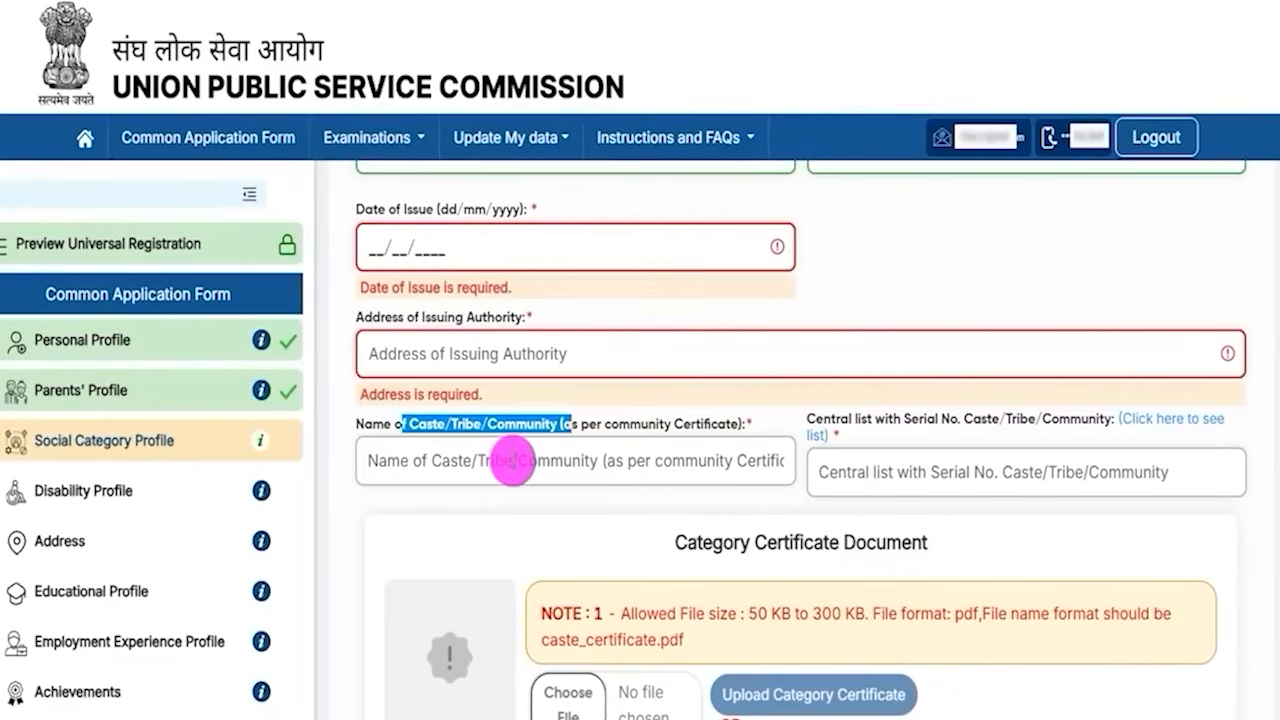
- Examine the caste/tribe/community name field and the central list serial number field
click(435, 465)
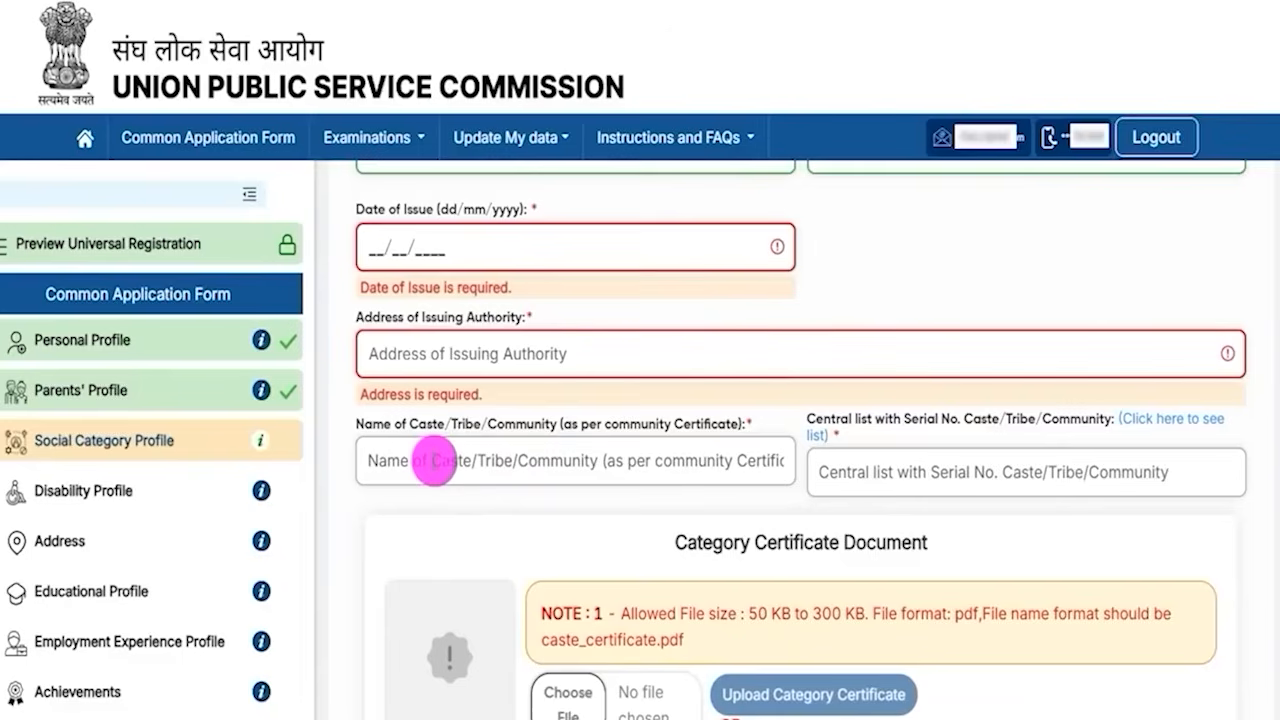
click(552, 421)
drag(372, 425, 428, 438)
click(445, 460)
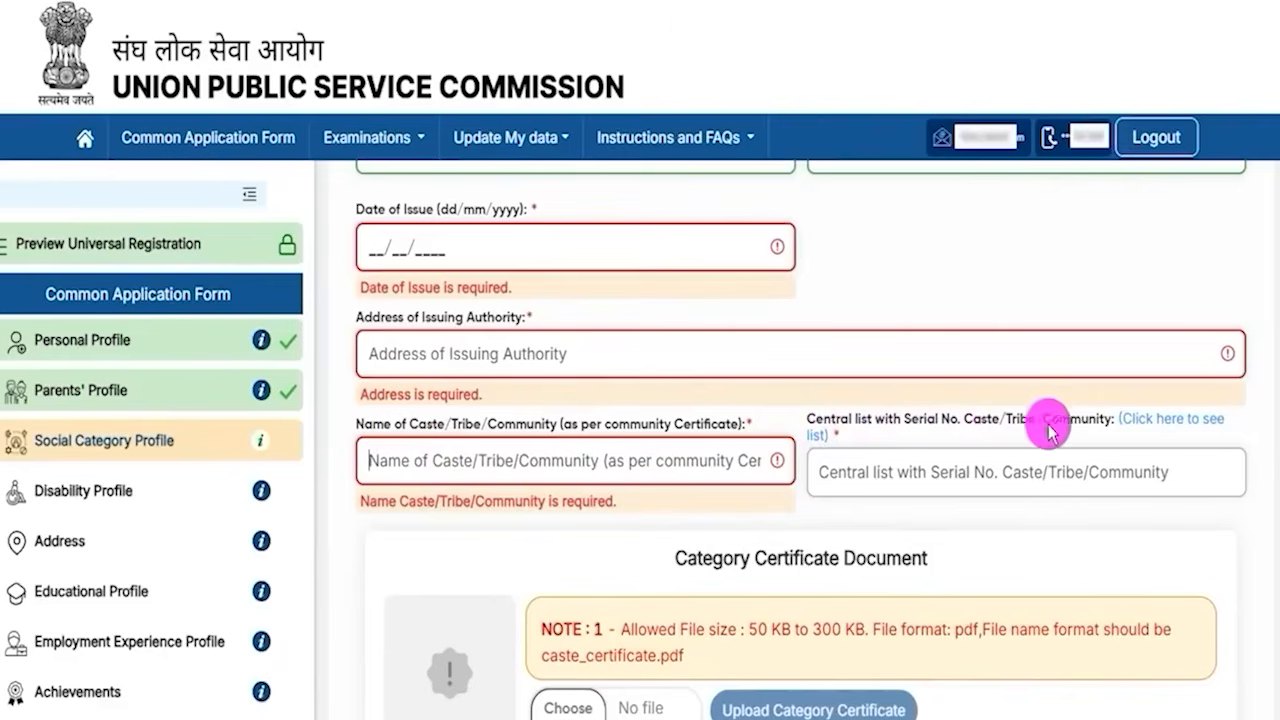
click(970, 477)
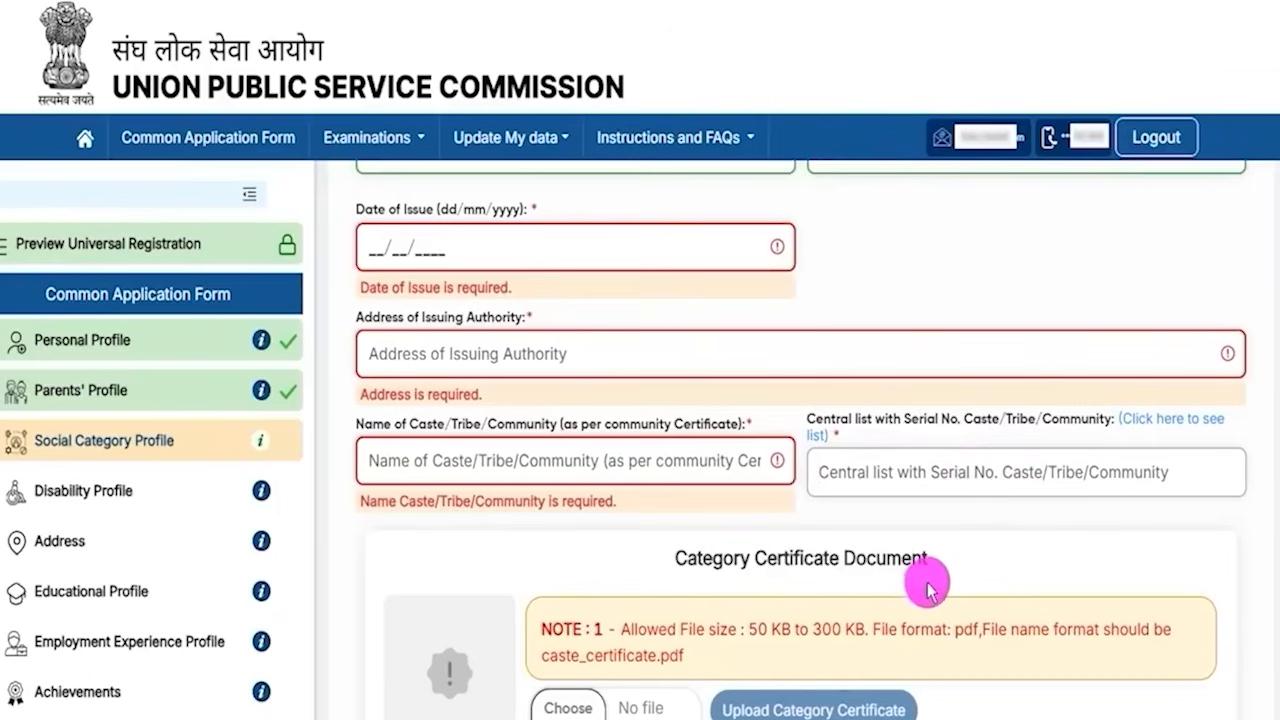
- Read the category certificate document's allowed file size, format and file name requirements
scroll(937, 578, down, 3)
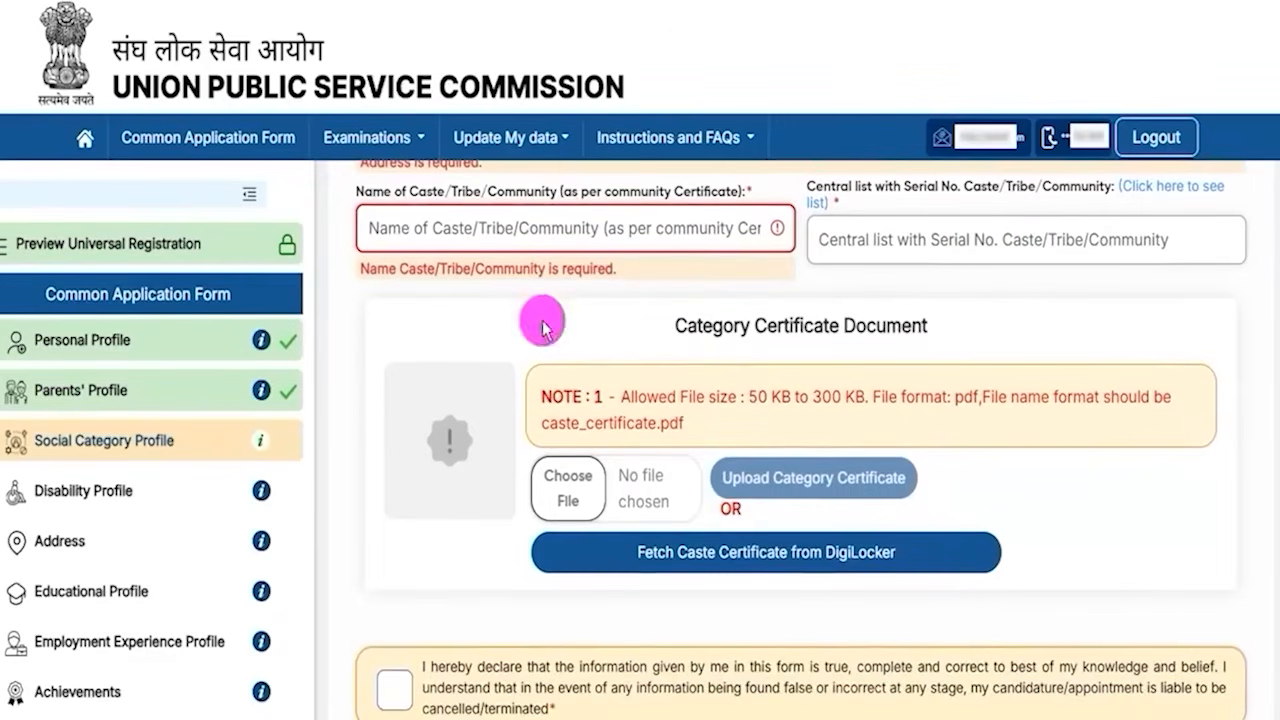
drag(752, 398, 860, 418)
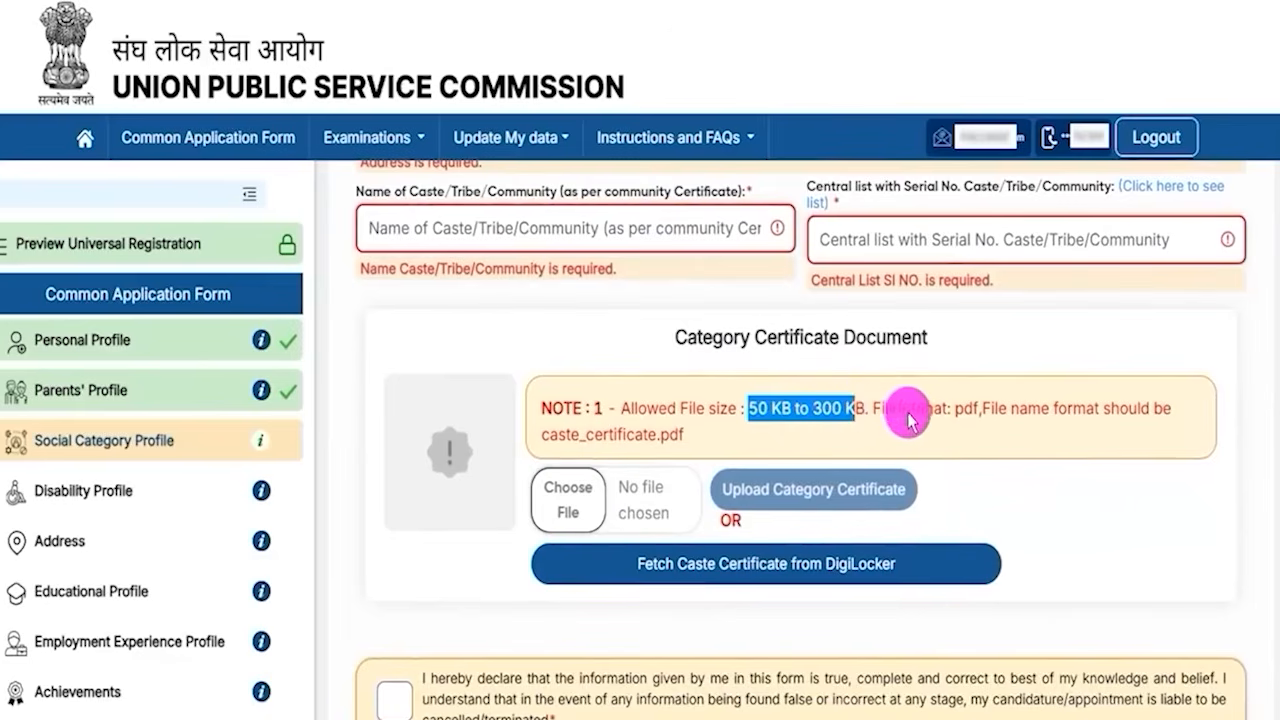
drag(955, 408, 1058, 425)
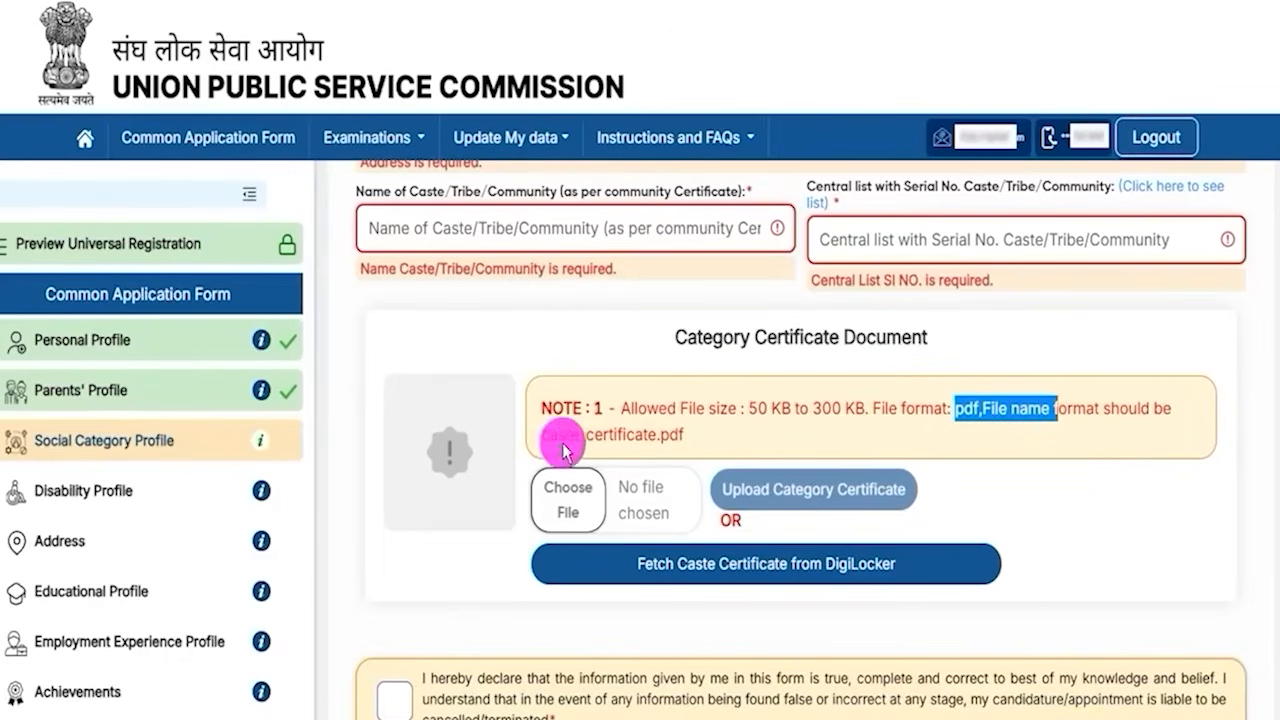
drag(543, 440, 636, 447)
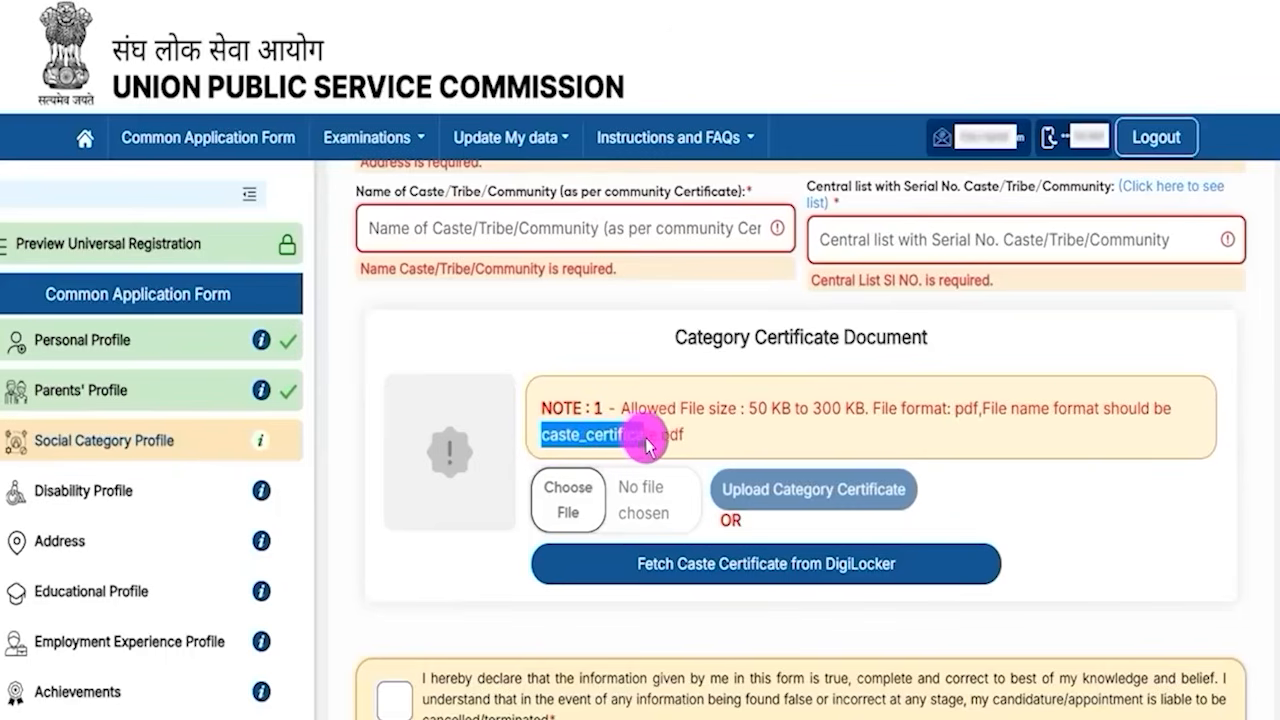
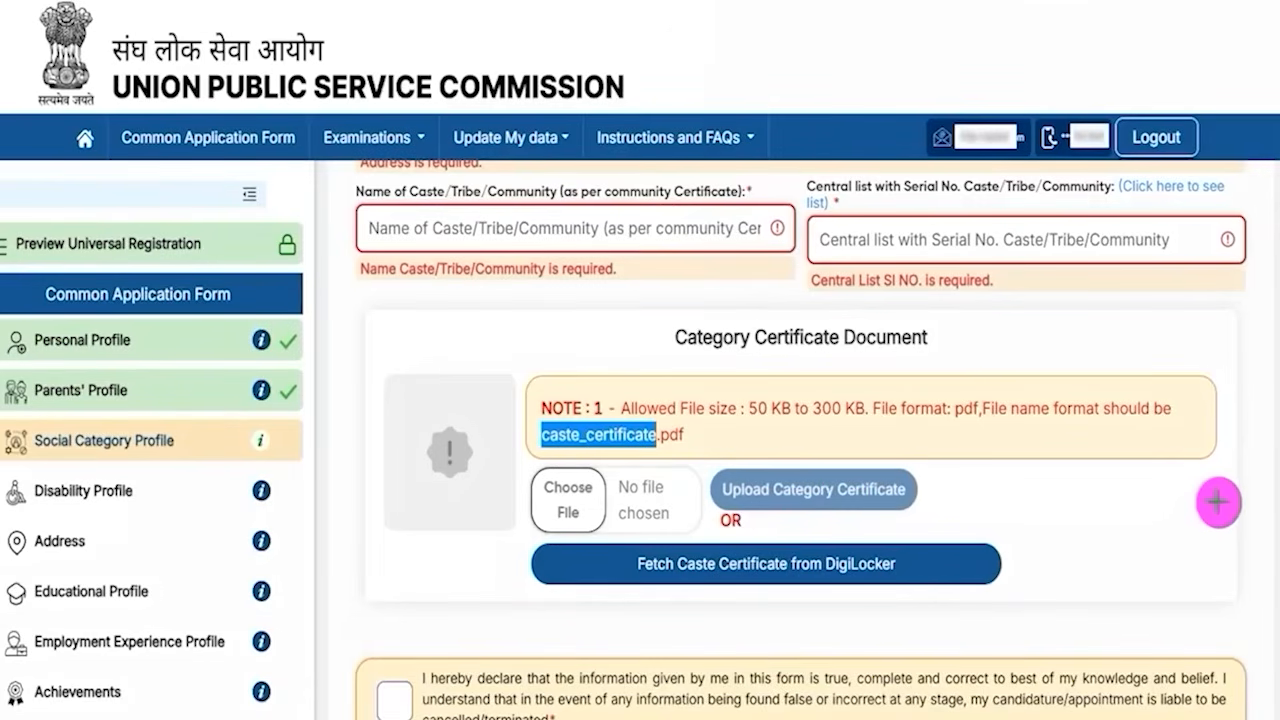
- Accept the social category declaration and proceed to its review
drag(1222, 495, 916, 565)
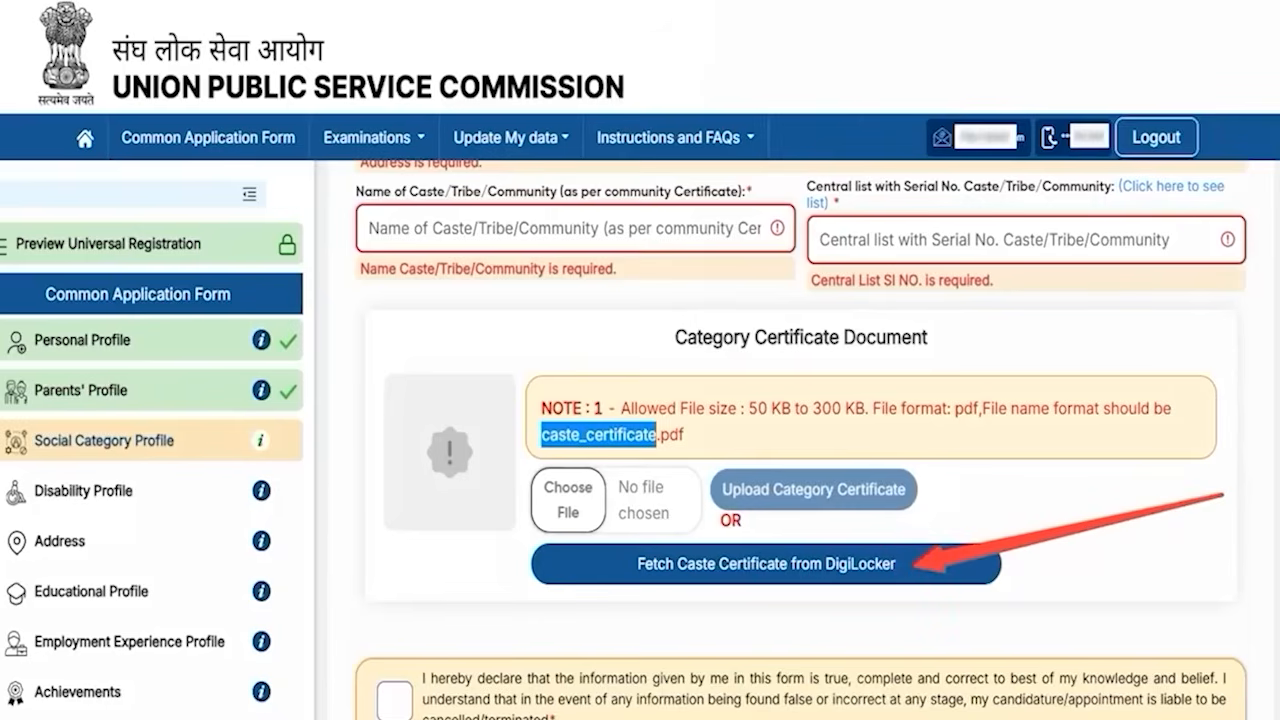
key(Escape)
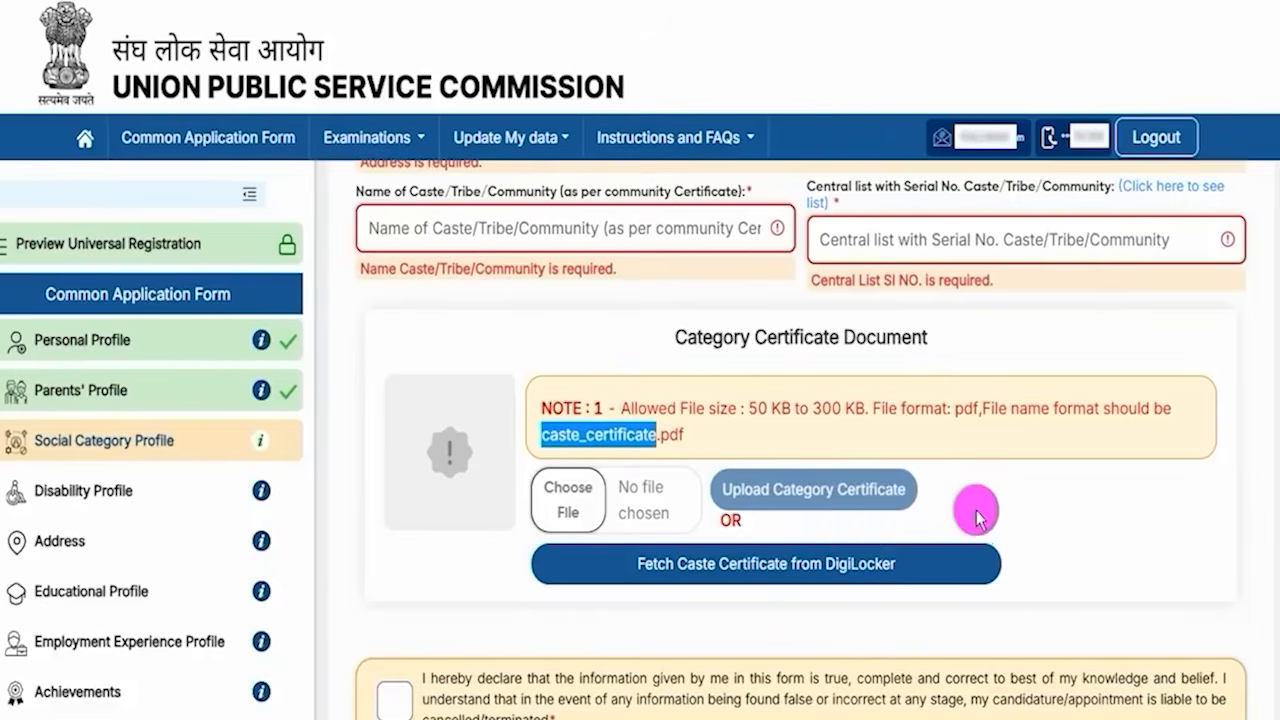
scroll(974, 506, down, 1)
scroll(1242, 605, down, 1)
scroll(1242, 605, down, 1)
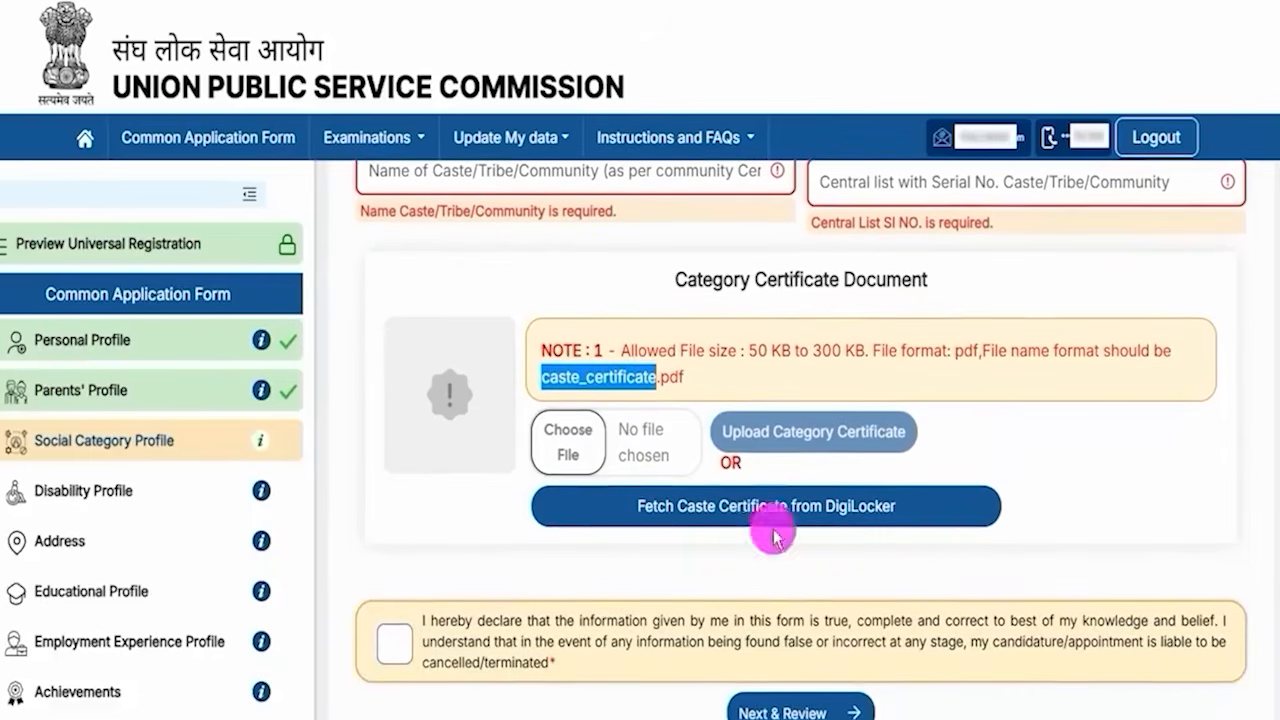
click(392, 643)
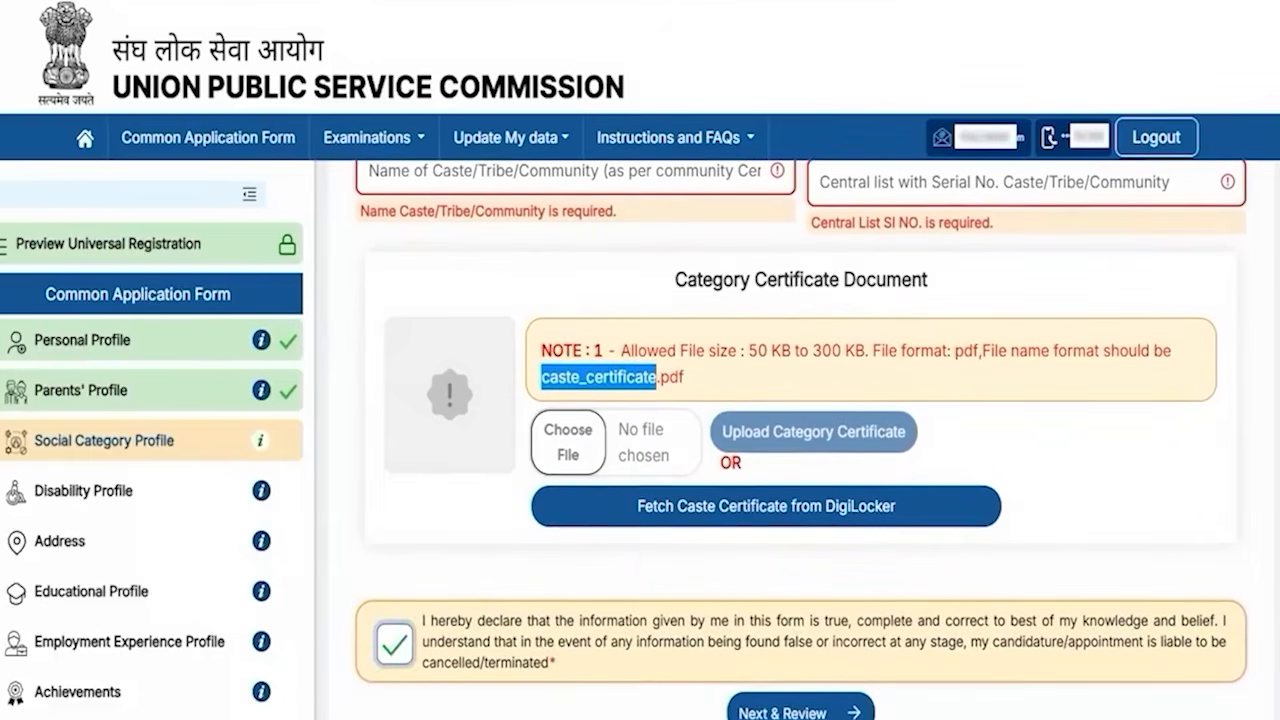
drag(1137, 691, 895, 712)
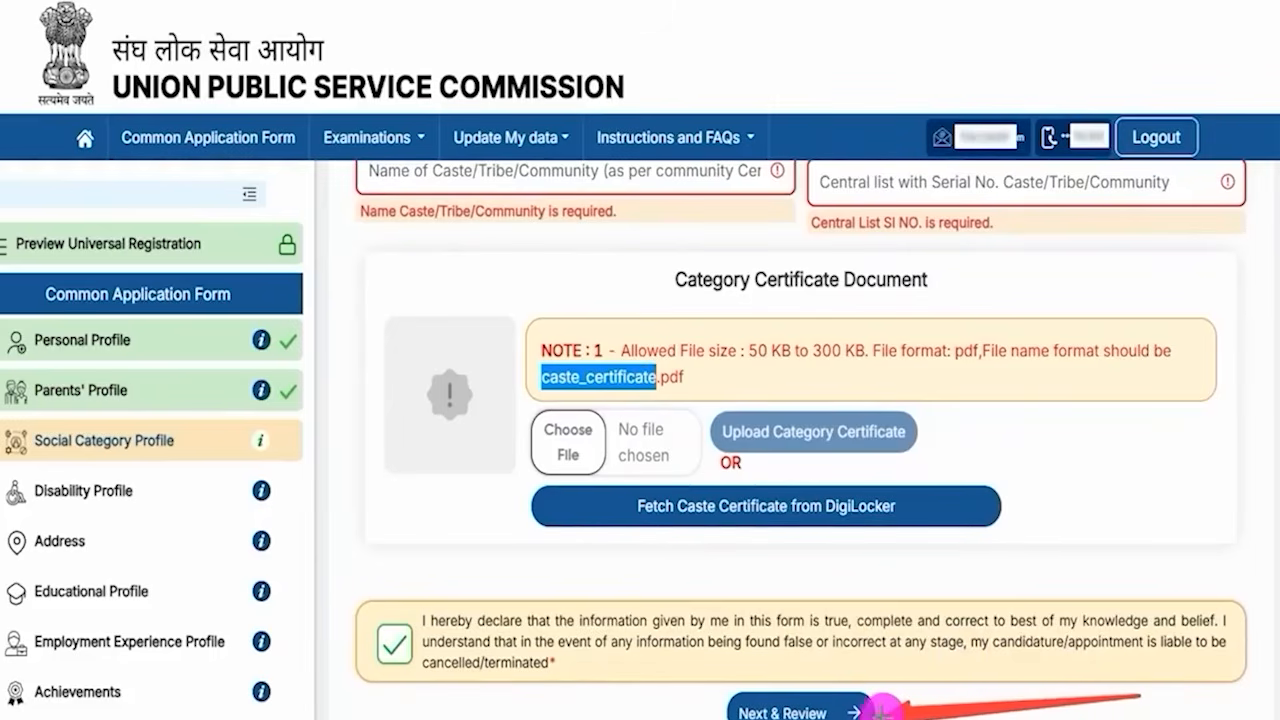
click(872, 712)
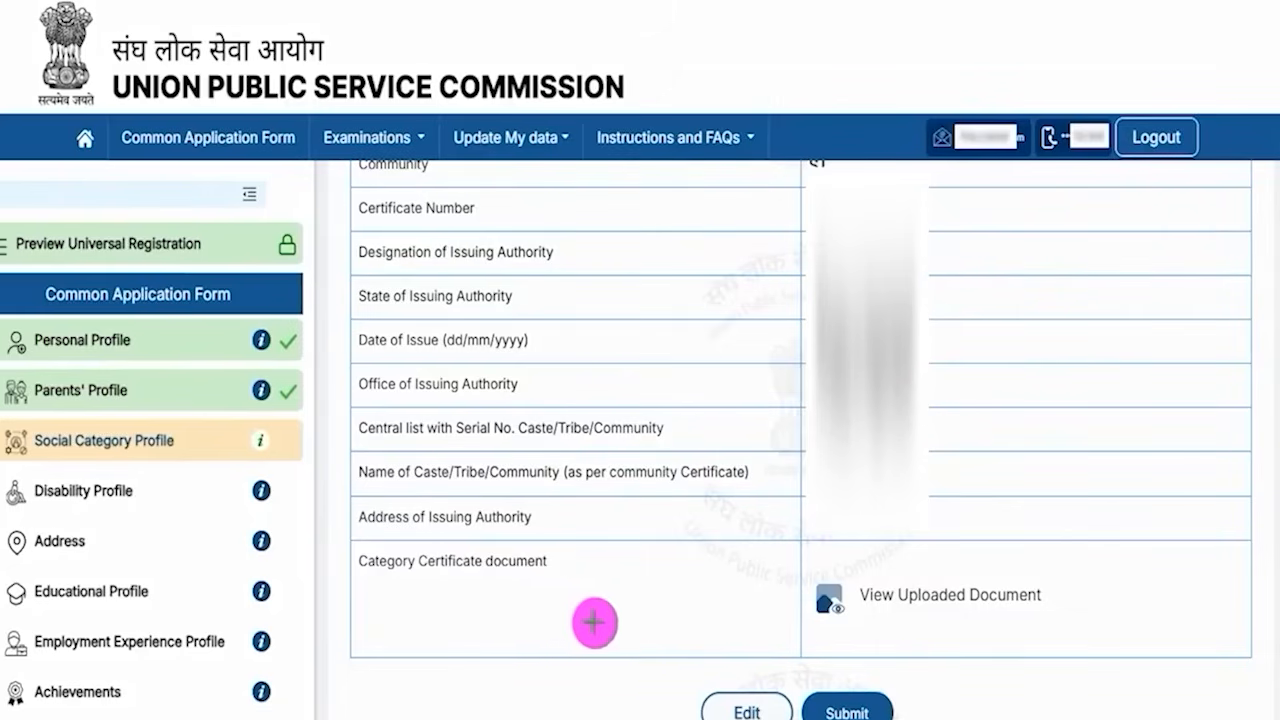
- Submit the social category profile
mouse_move(533, 600)
mouse_down()
mouse_move(651, 651)
mouse_move(708, 700)
mouse_up()
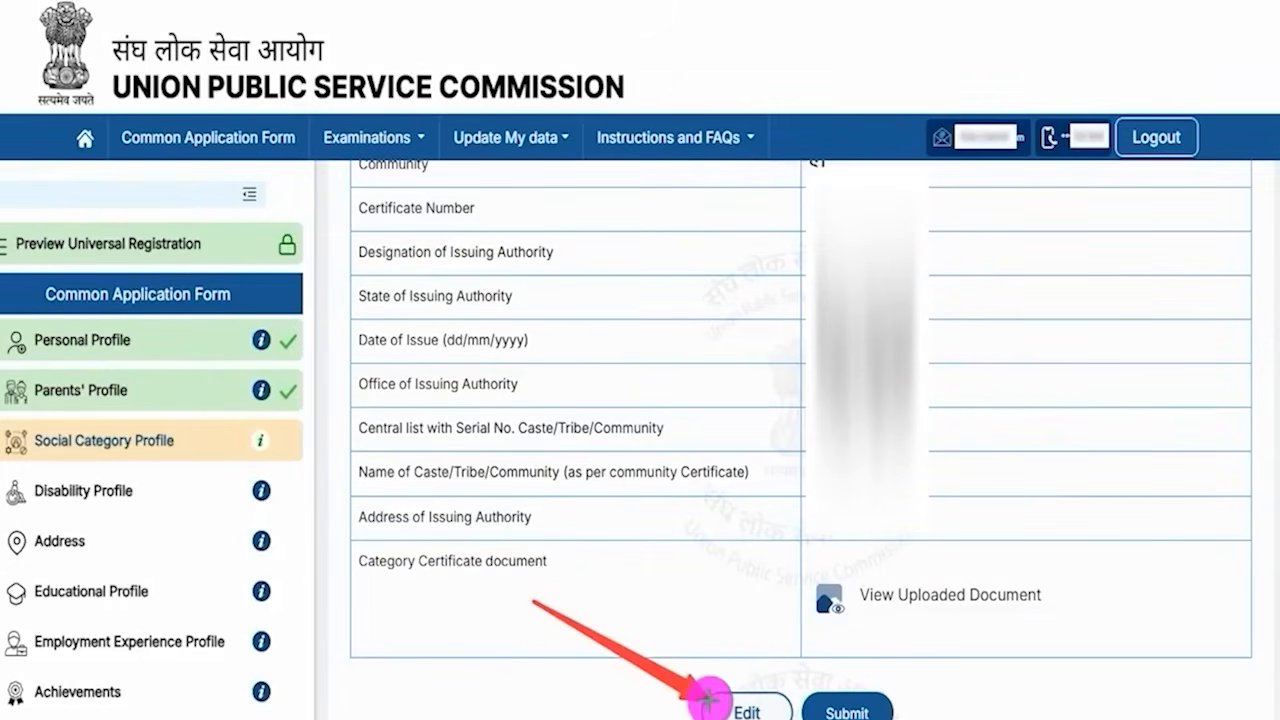
drag(1106, 552, 878, 700)
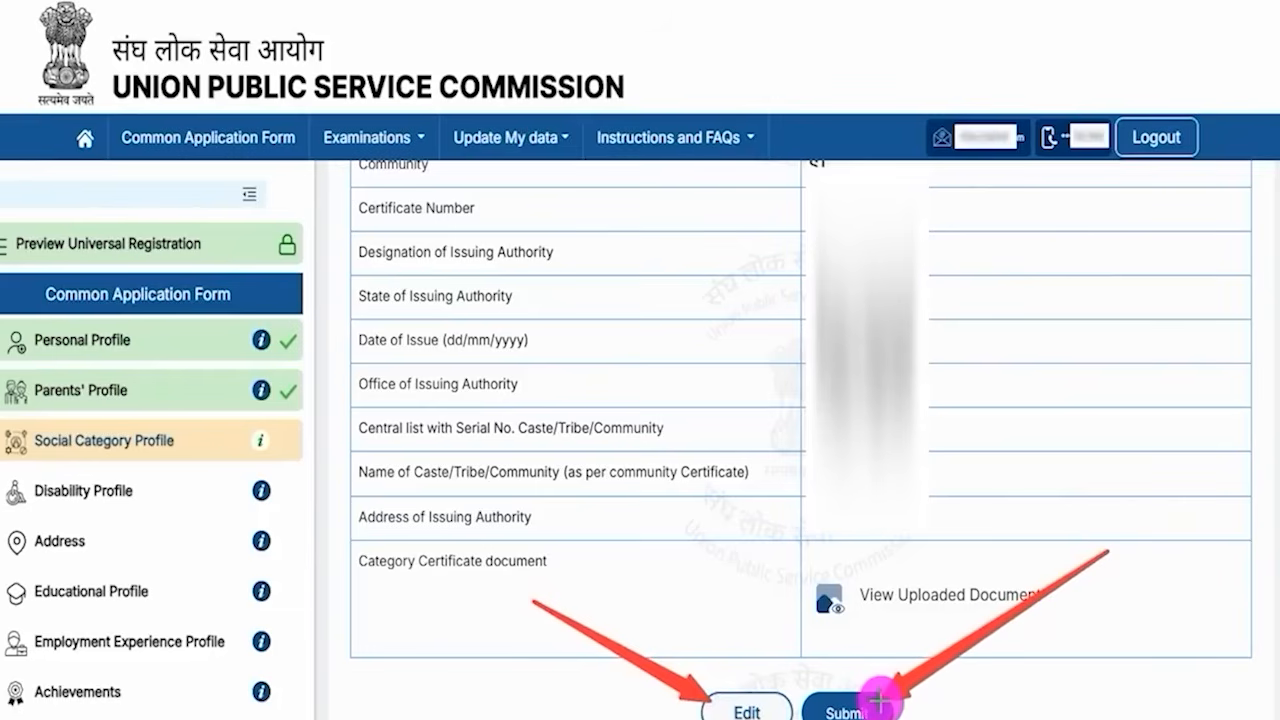
click(878, 700)
drag(752, 203, 843, 201)
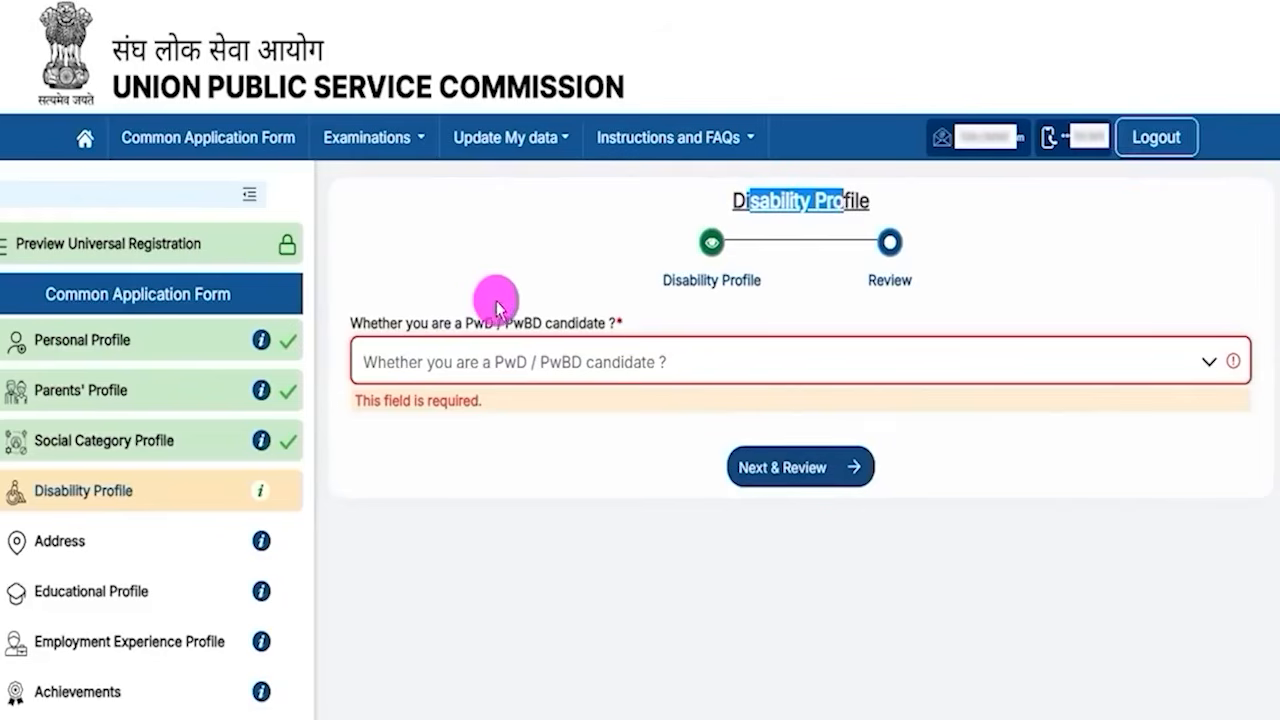
- Answer Yes to being a PwD/PwBD candidate and Yes to having a disability of 40% or above
drag(421, 326, 570, 324)
click(545, 361)
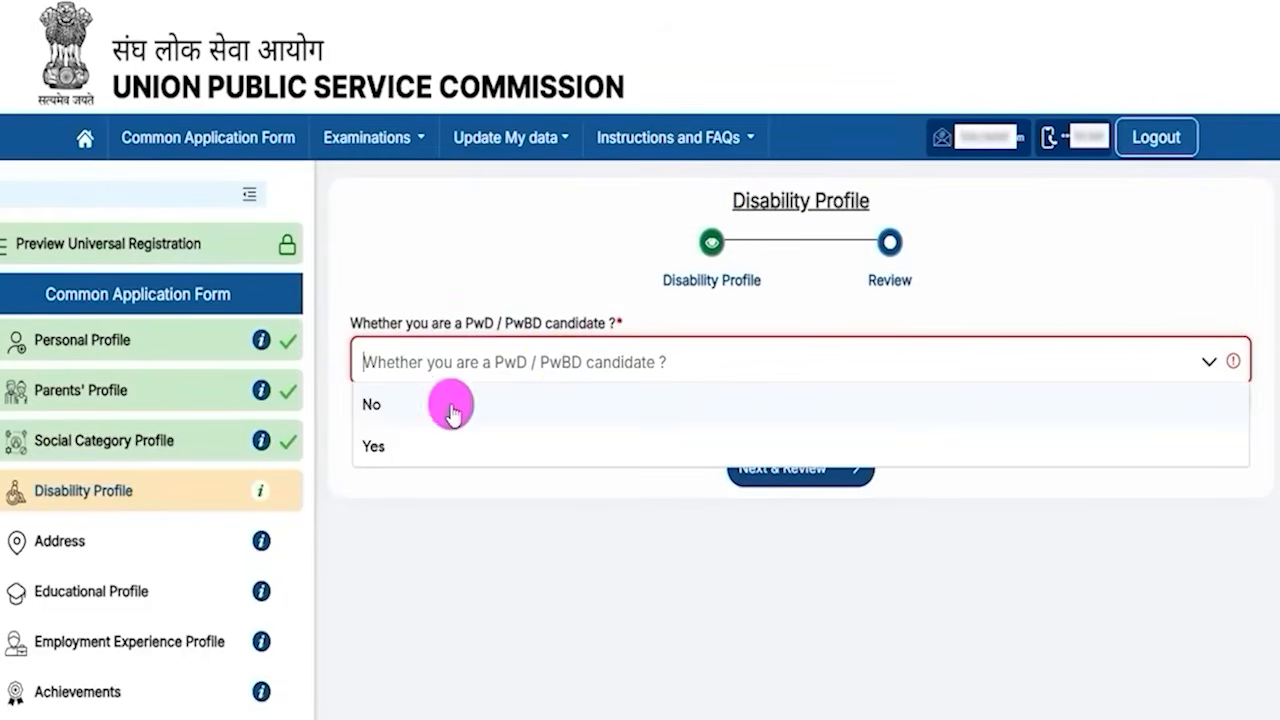
click(380, 446)
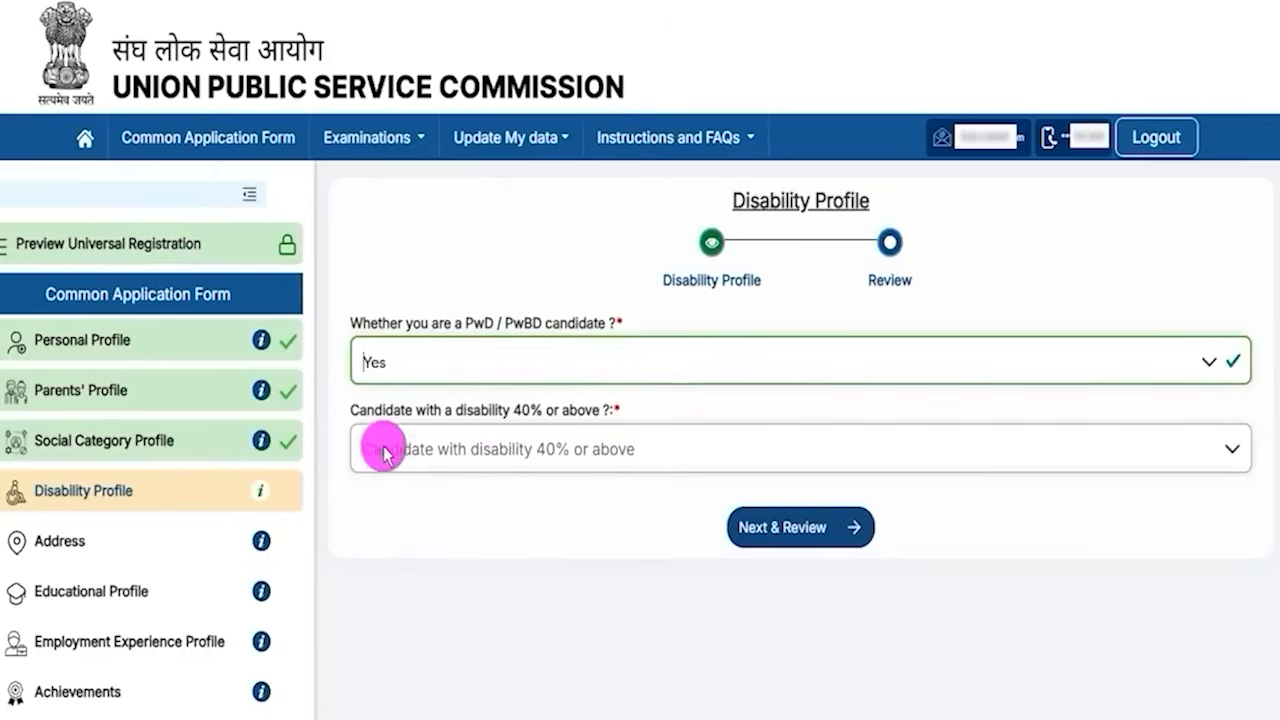
click(538, 452)
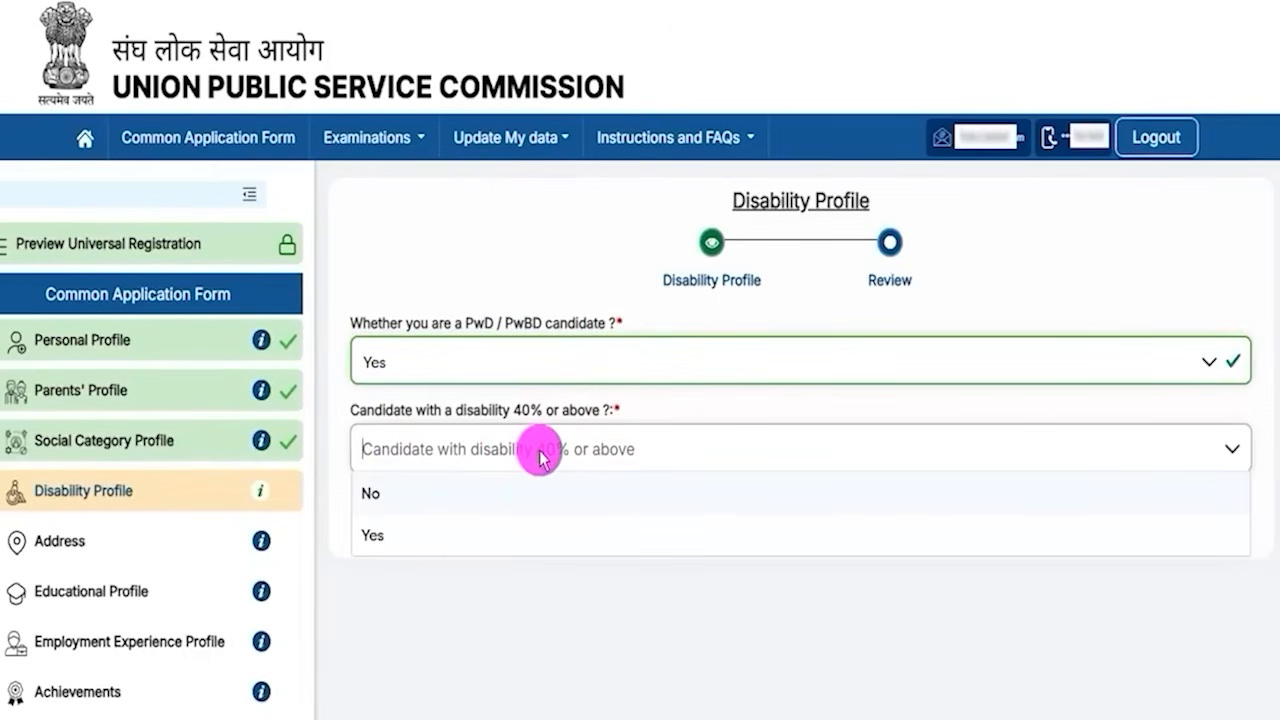
click(388, 533)
- Examine the disability percentage, certificate, issuing authority, disability type and certificate upload fields
drag(383, 497, 518, 514)
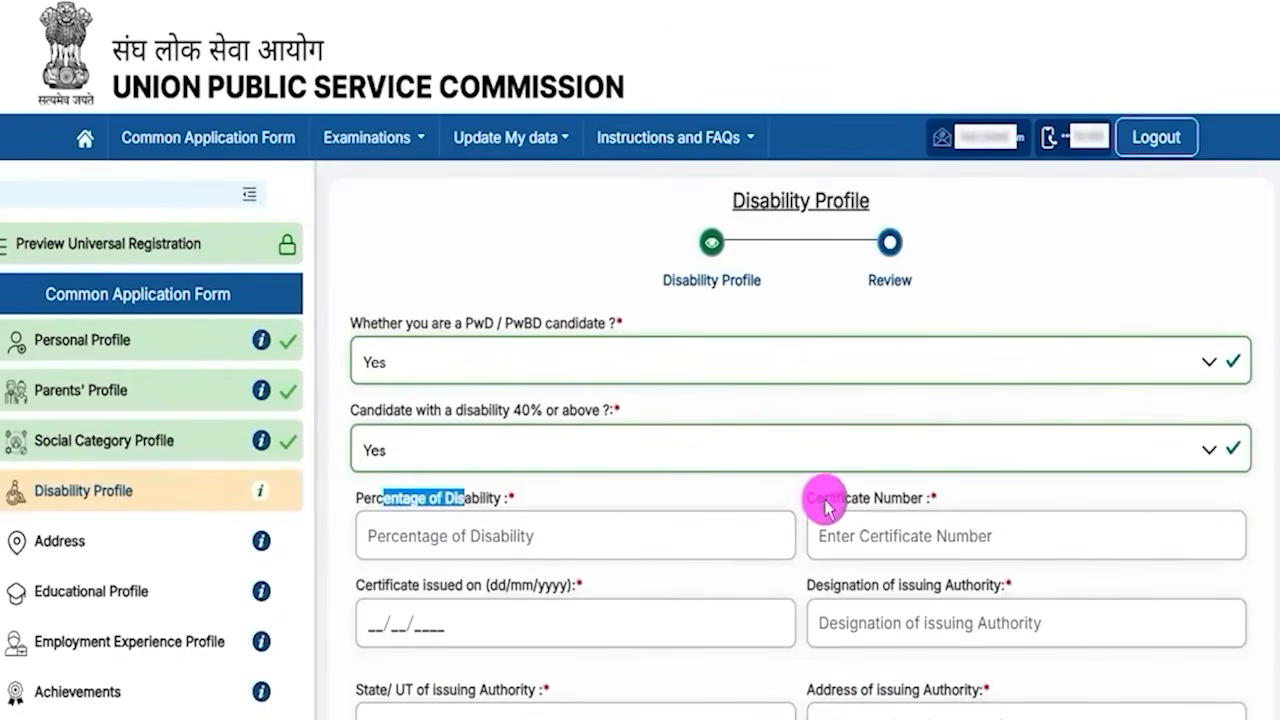
drag(826, 507, 892, 505)
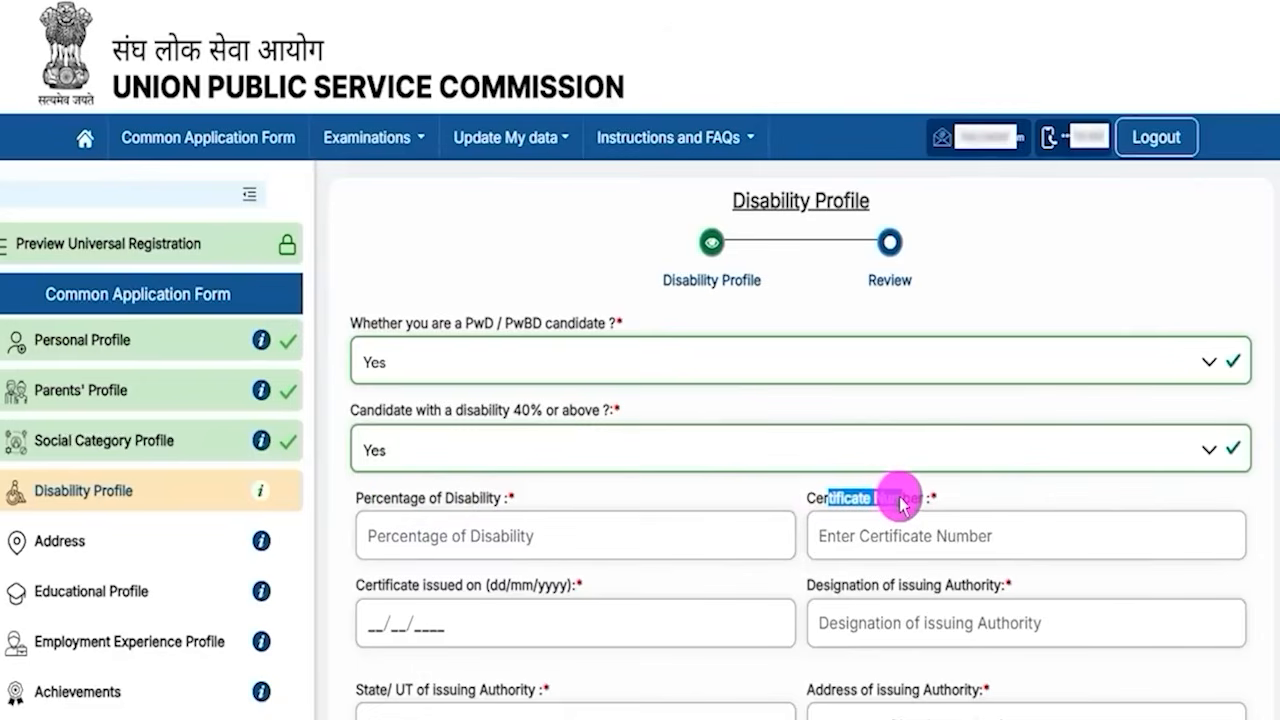
drag(408, 585, 466, 585)
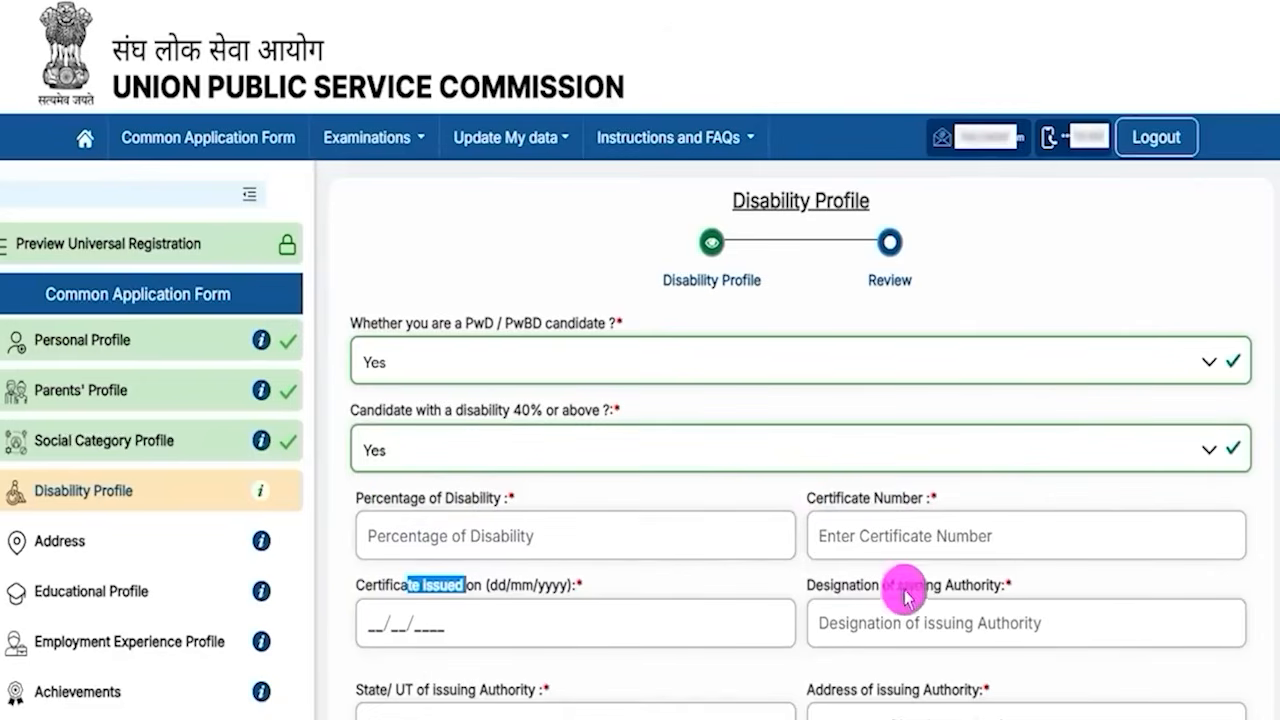
scroll(912, 560, down, 1)
click(858, 488)
drag(858, 486, 941, 486)
scroll(892, 513, down, 1)
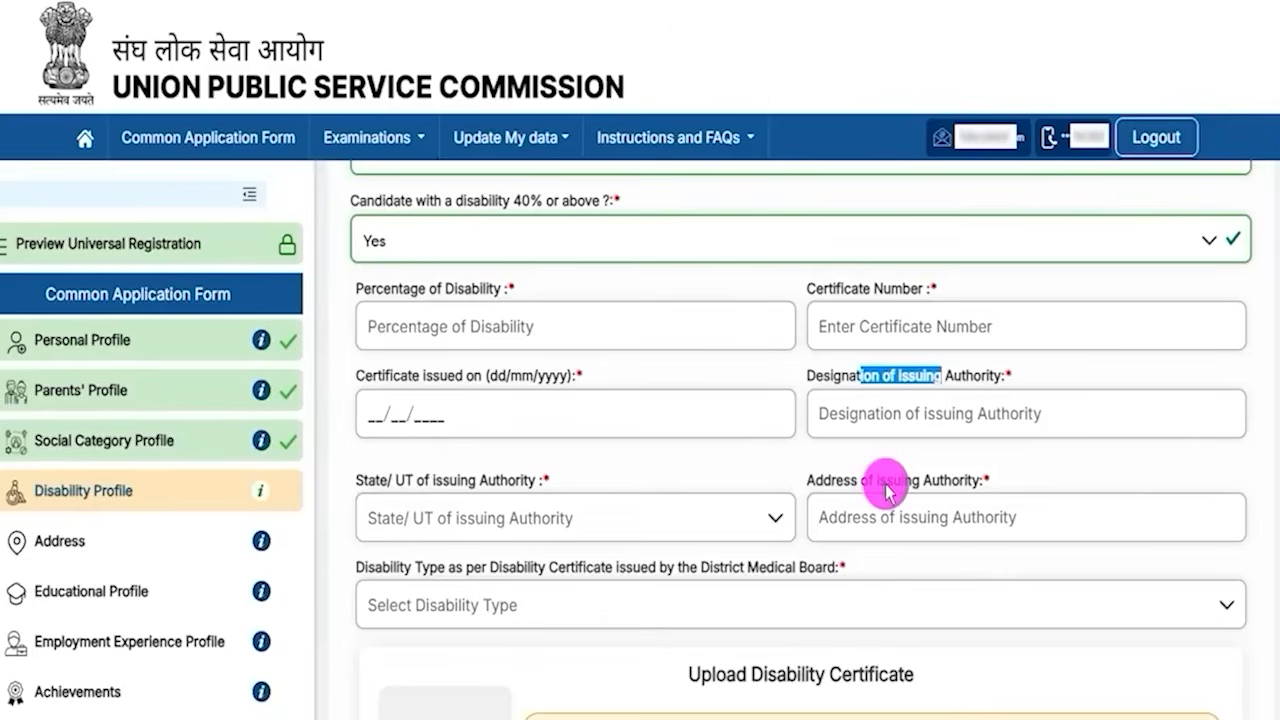
click(884, 490)
drag(420, 569, 594, 573)
scroll(620, 584, down, 2)
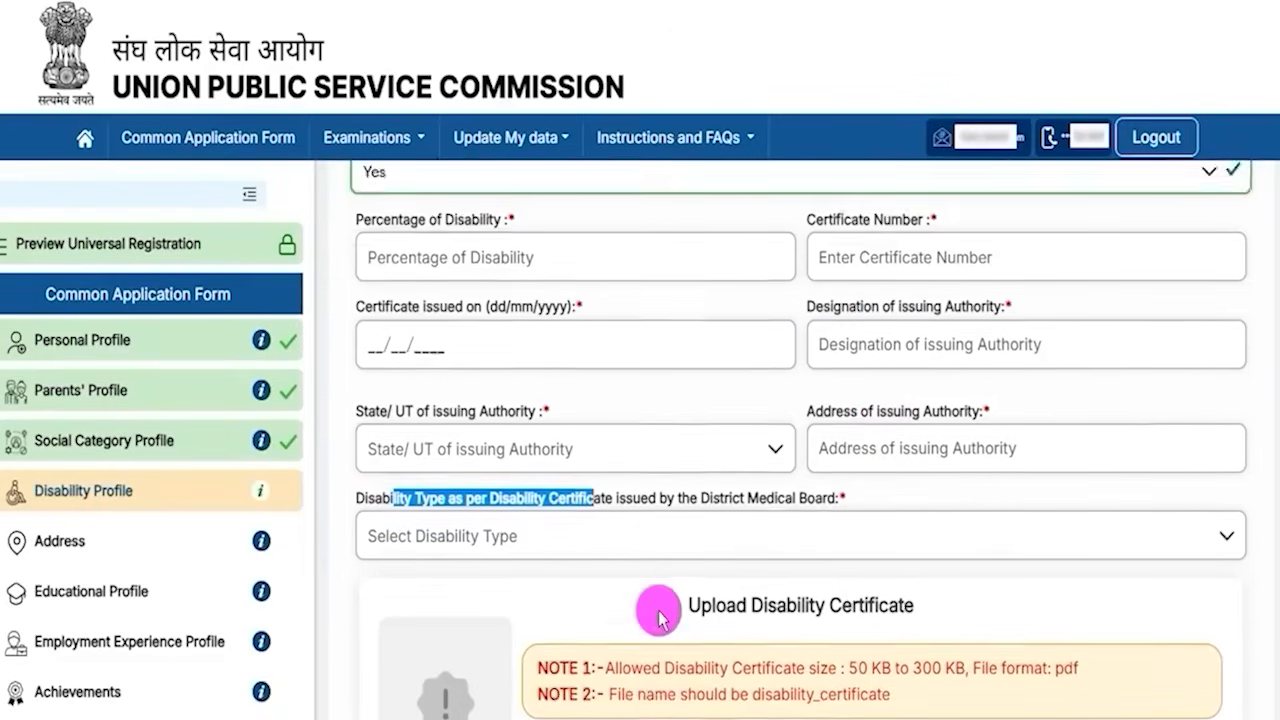
scroll(625, 595, down, 2)
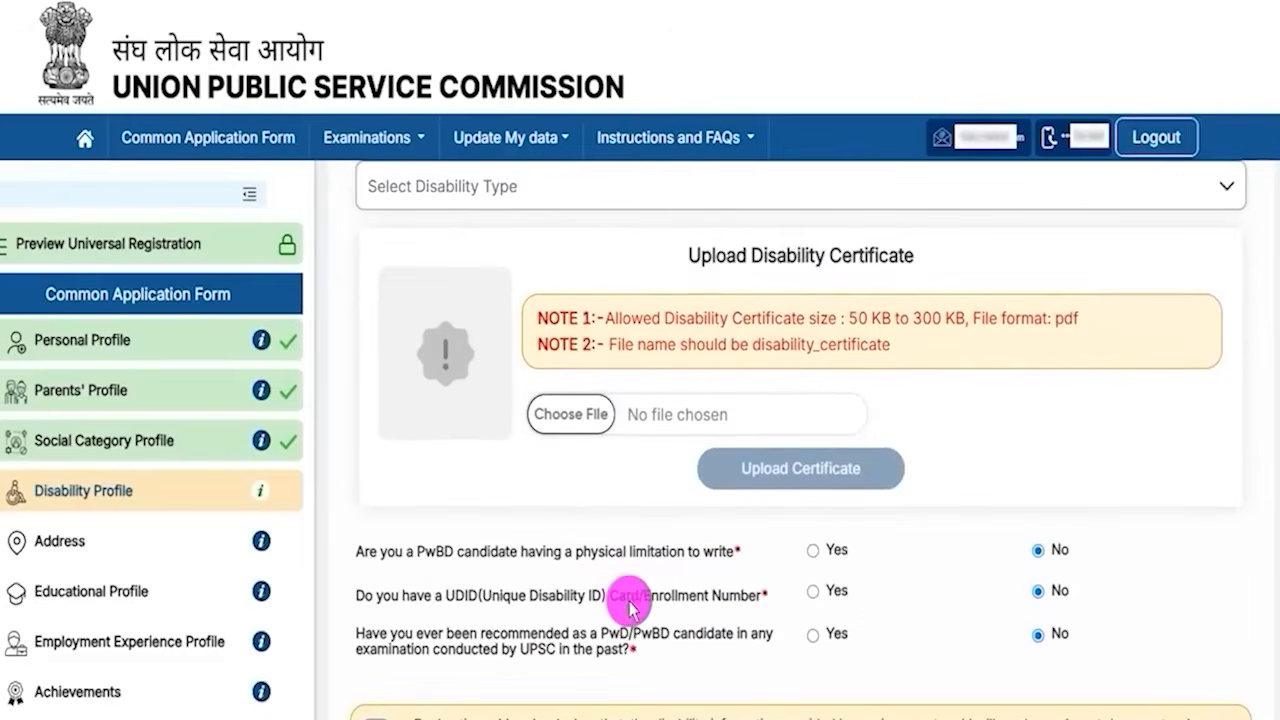
- Set the PwD/PwBD candidate answer to No
scroll(628, 543, up, 6)
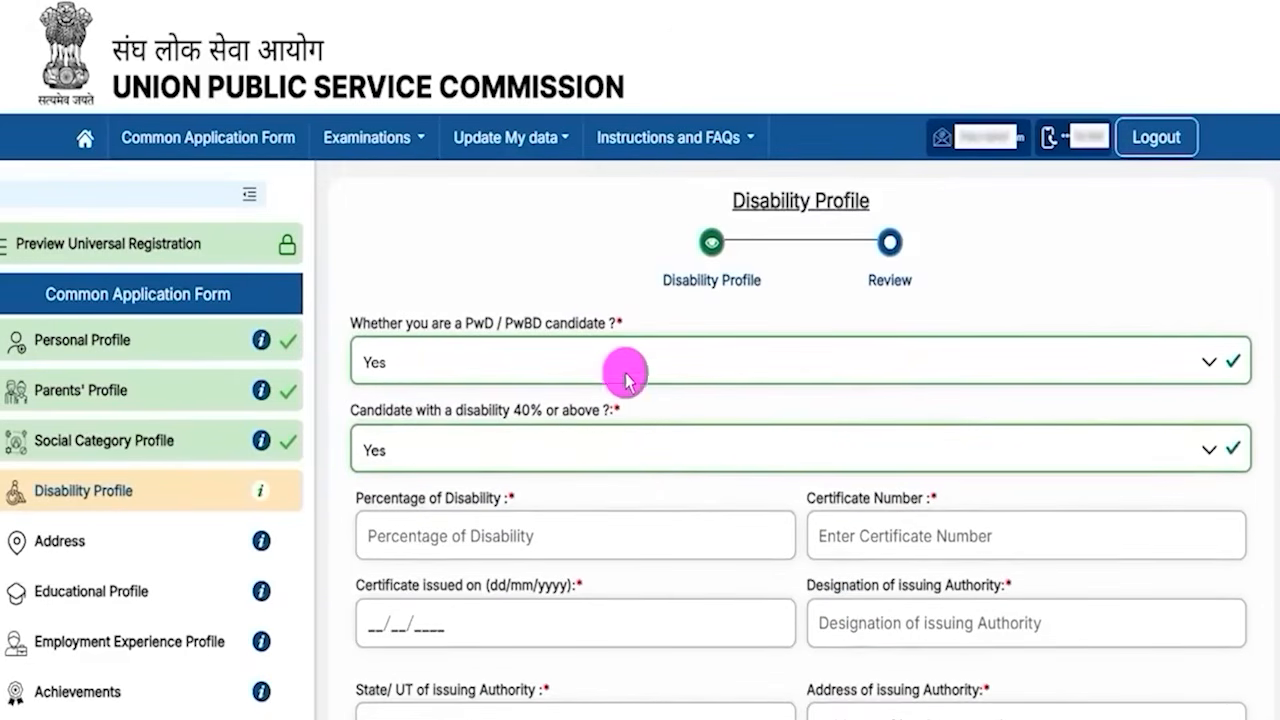
click(455, 364)
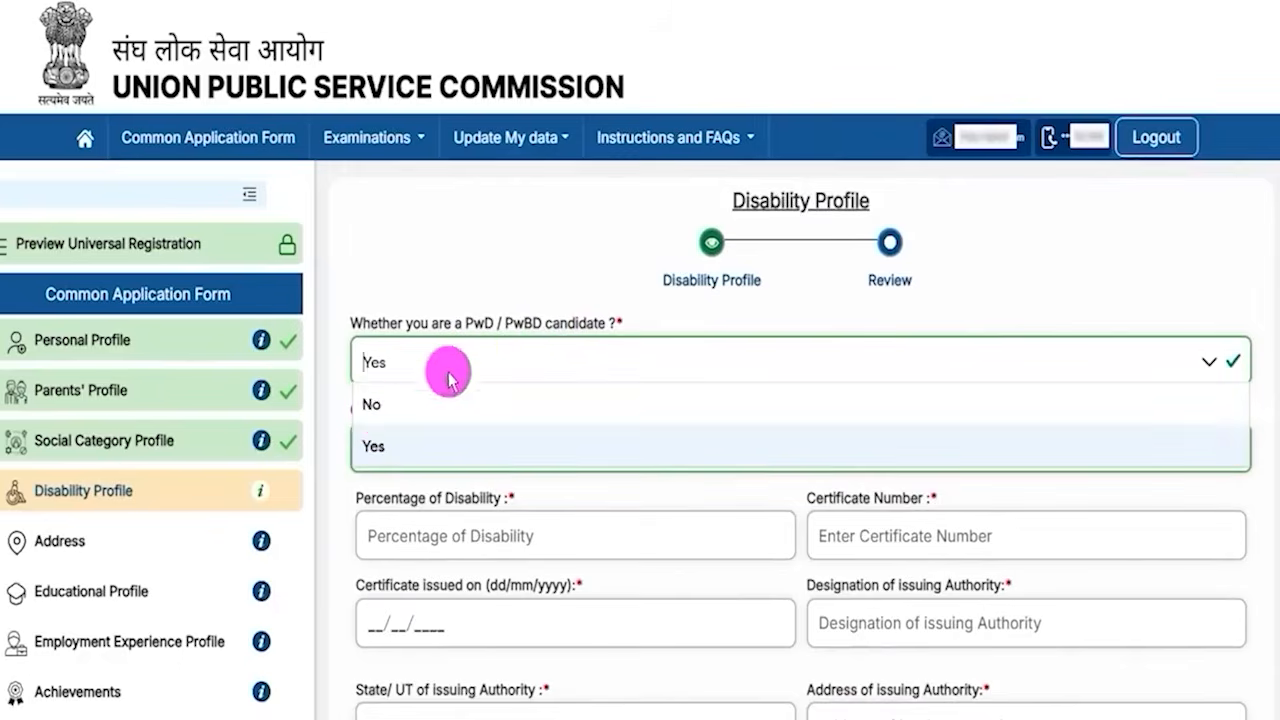
click(378, 405)
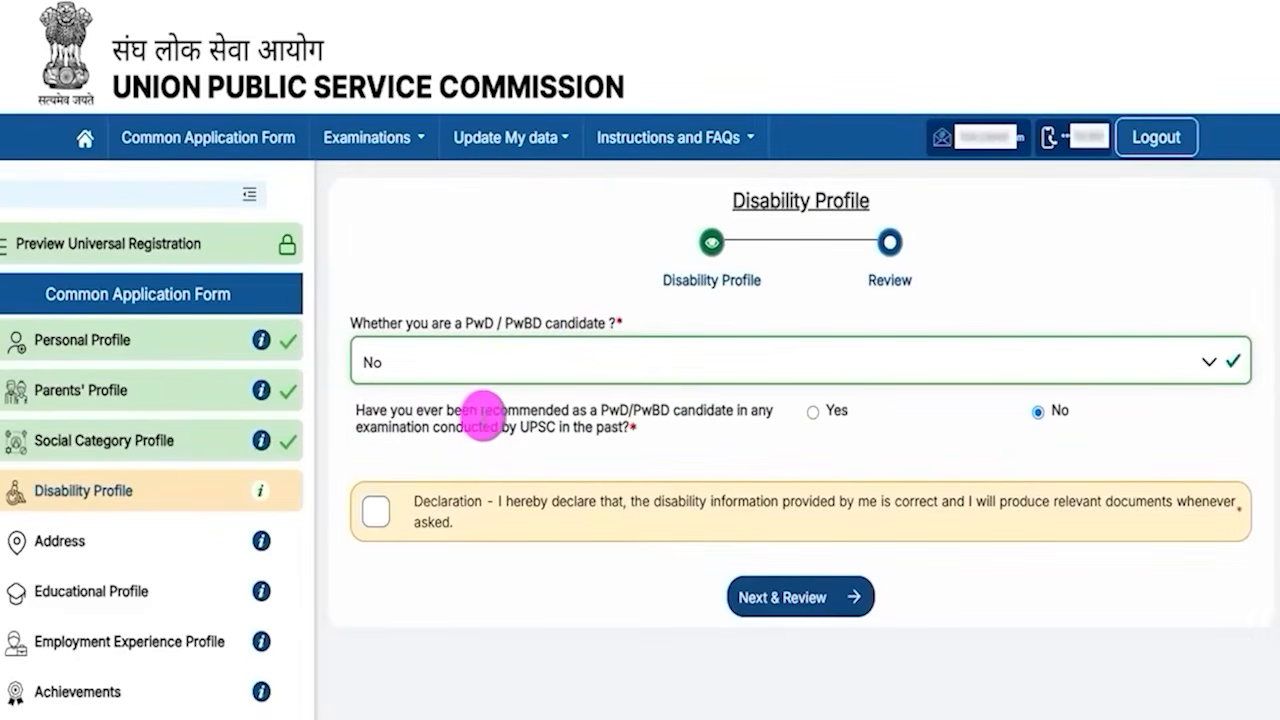
drag(490, 412, 620, 416)
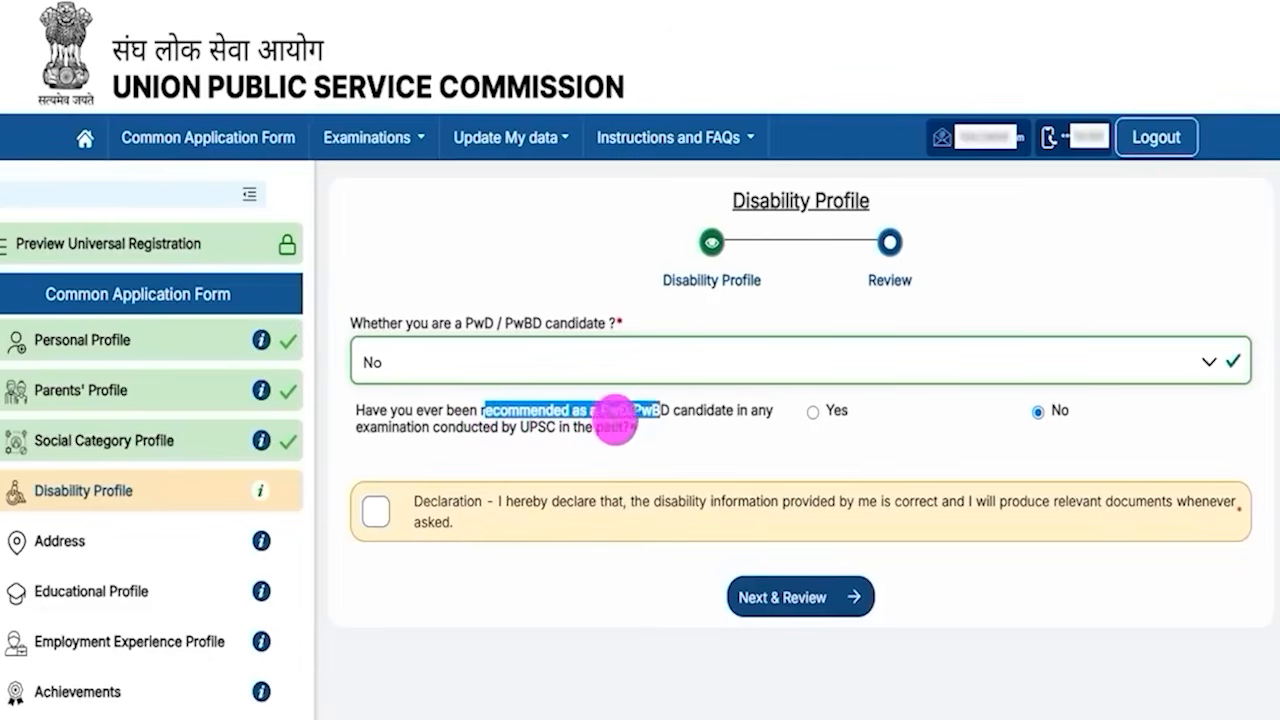
drag(529, 428, 562, 427)
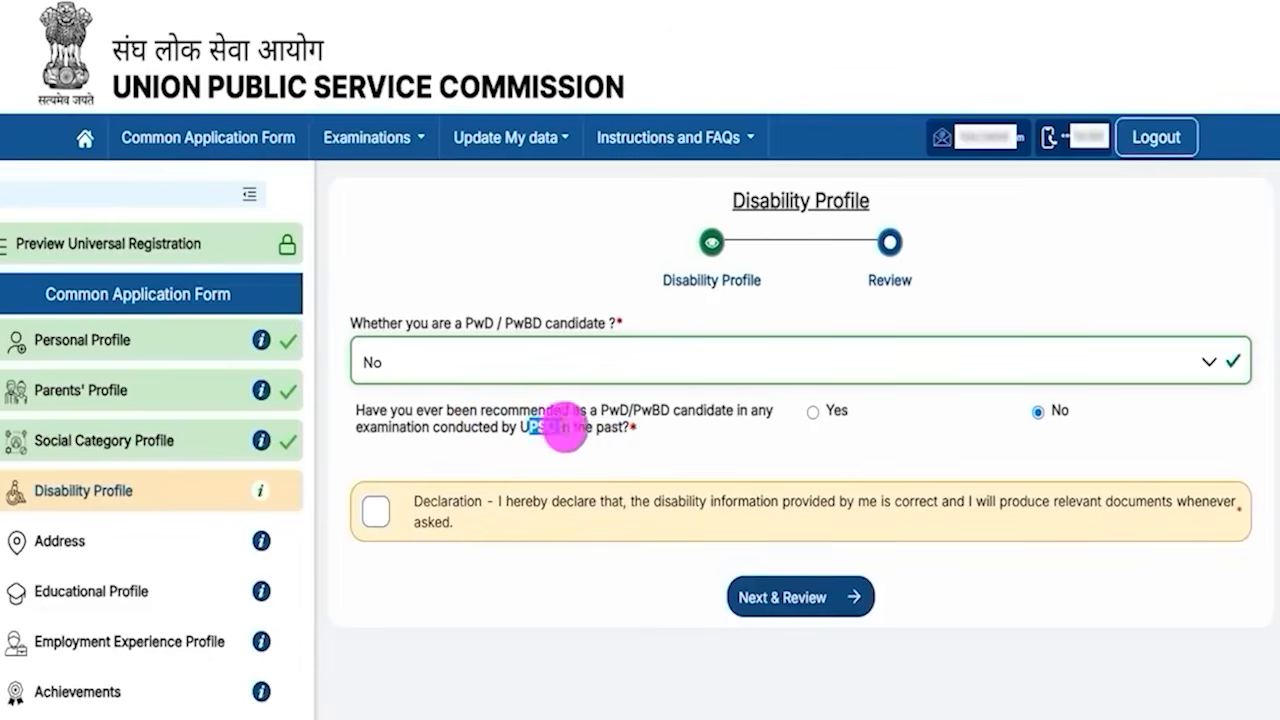
- Toggle the past UPSC PwBD recommendation answer to Yes to view its examination fields, and back to No
click(812, 411)
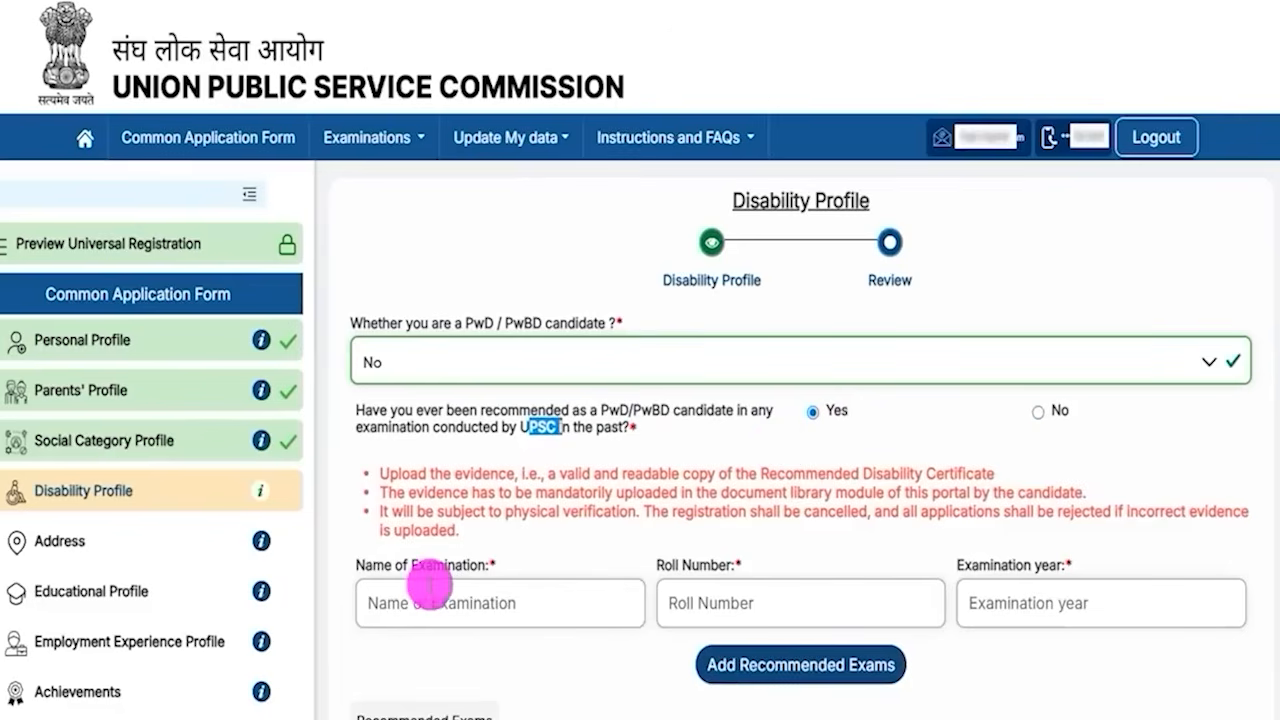
drag(384, 566, 458, 568)
drag(664, 565, 724, 565)
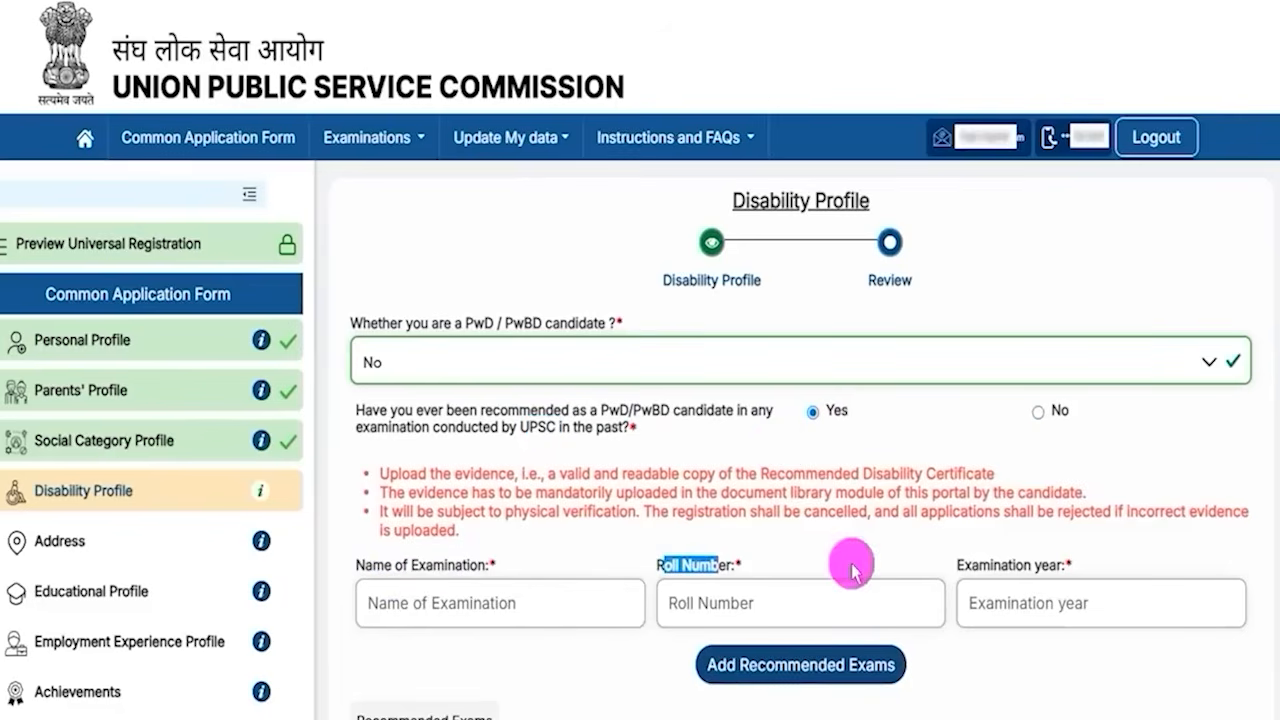
drag(977, 565, 1040, 566)
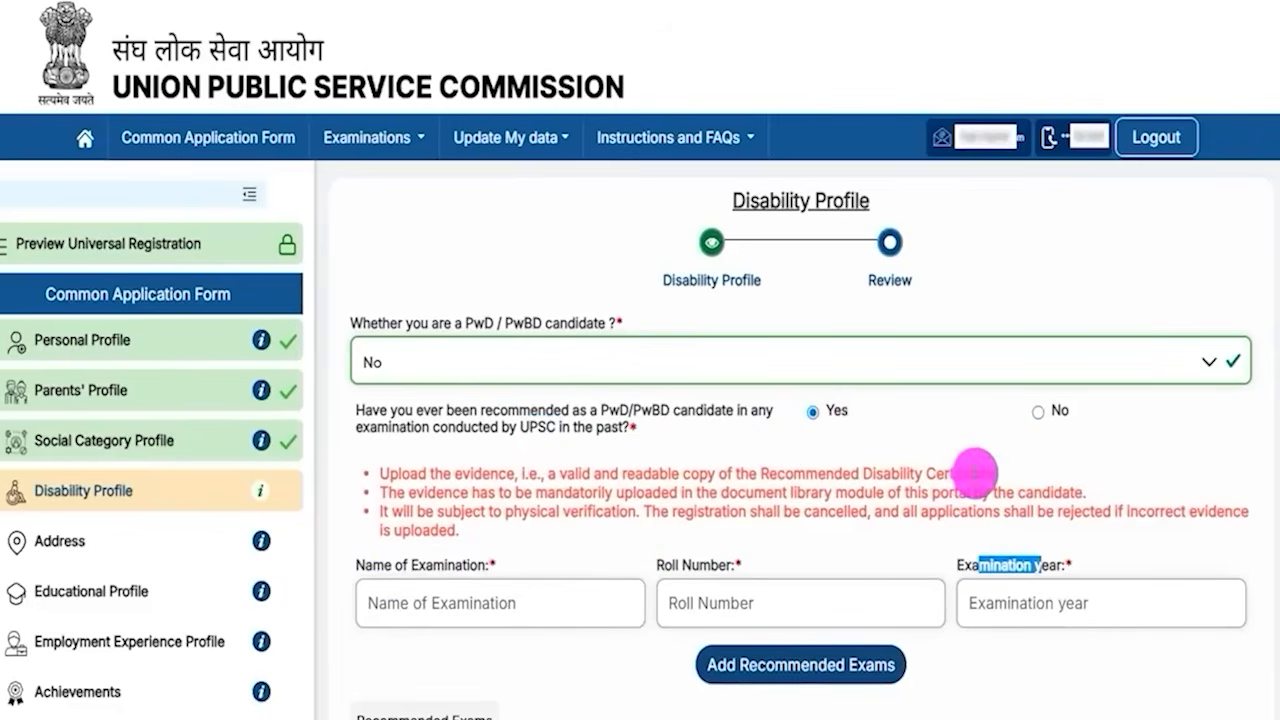
click(1037, 411)
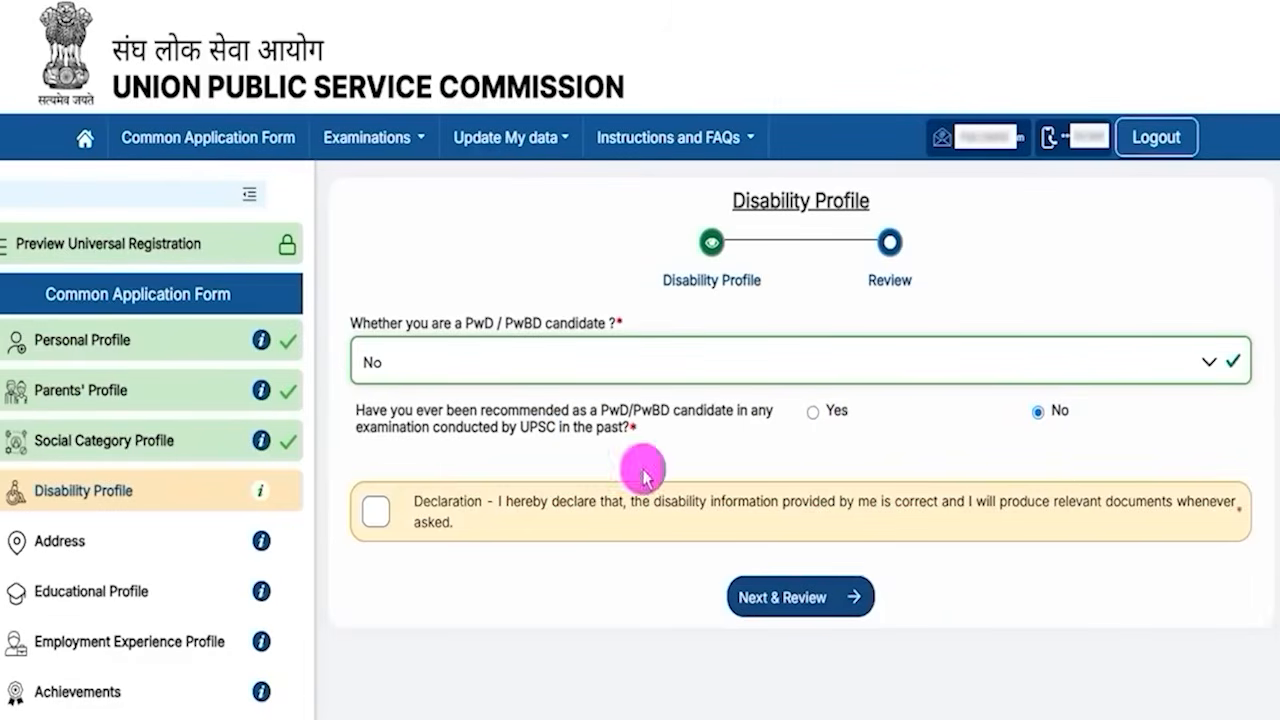
- Accept the disability declaration and proceed to the disability profile review
click(373, 516)
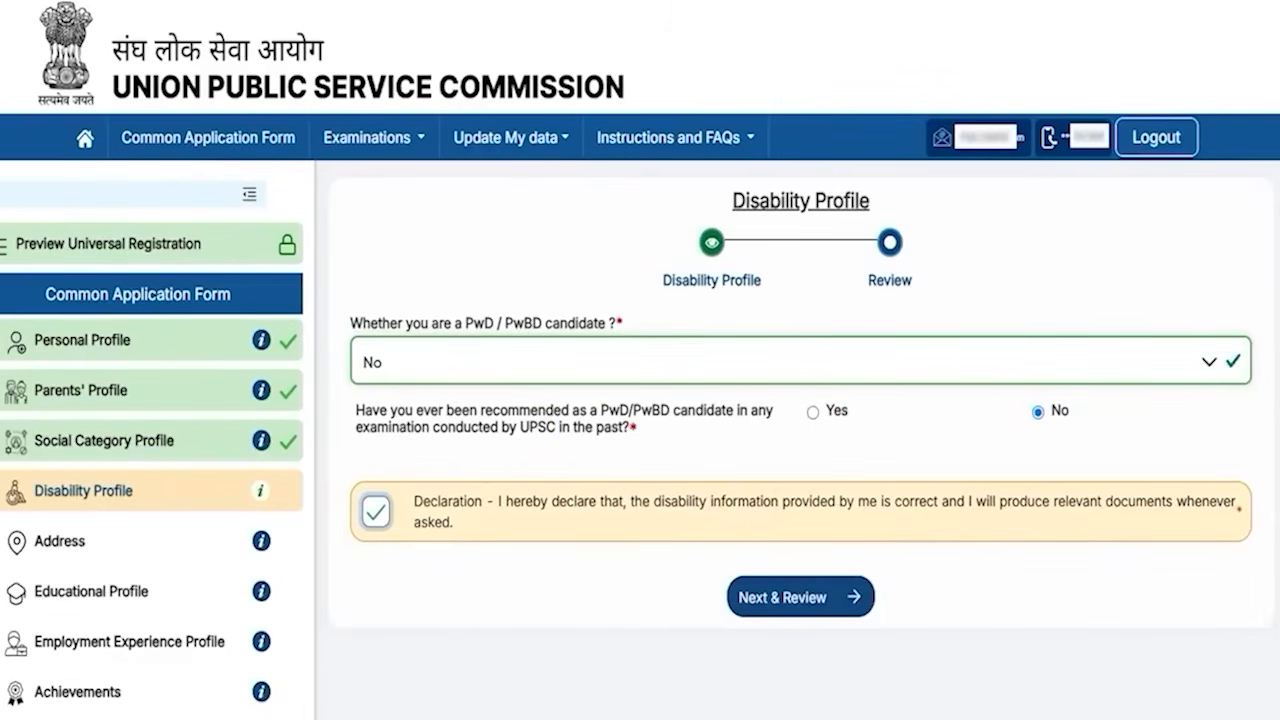
mouse_move(420, 551)
mouse_down()
mouse_move(682, 566)
mouse_move(725, 592)
mouse_up()
click(727, 593)
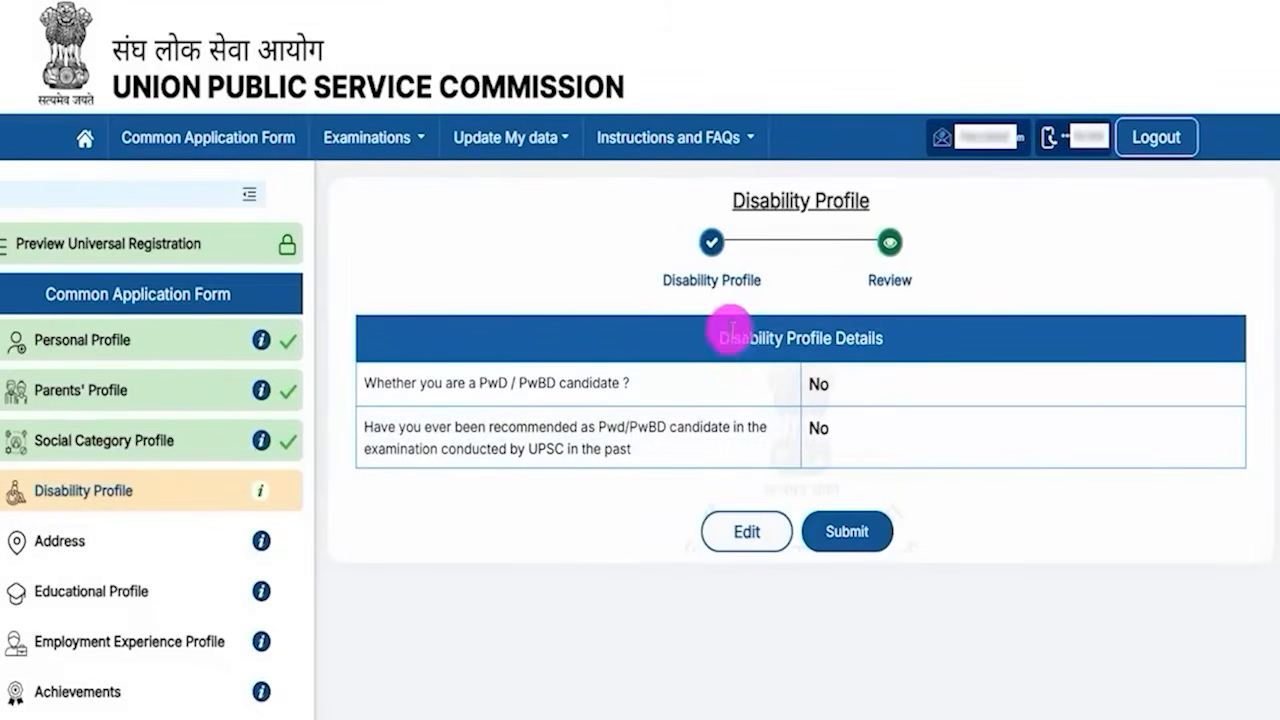
- Submit the disability profile and open the correspondence address form
drag(727, 336, 858, 336)
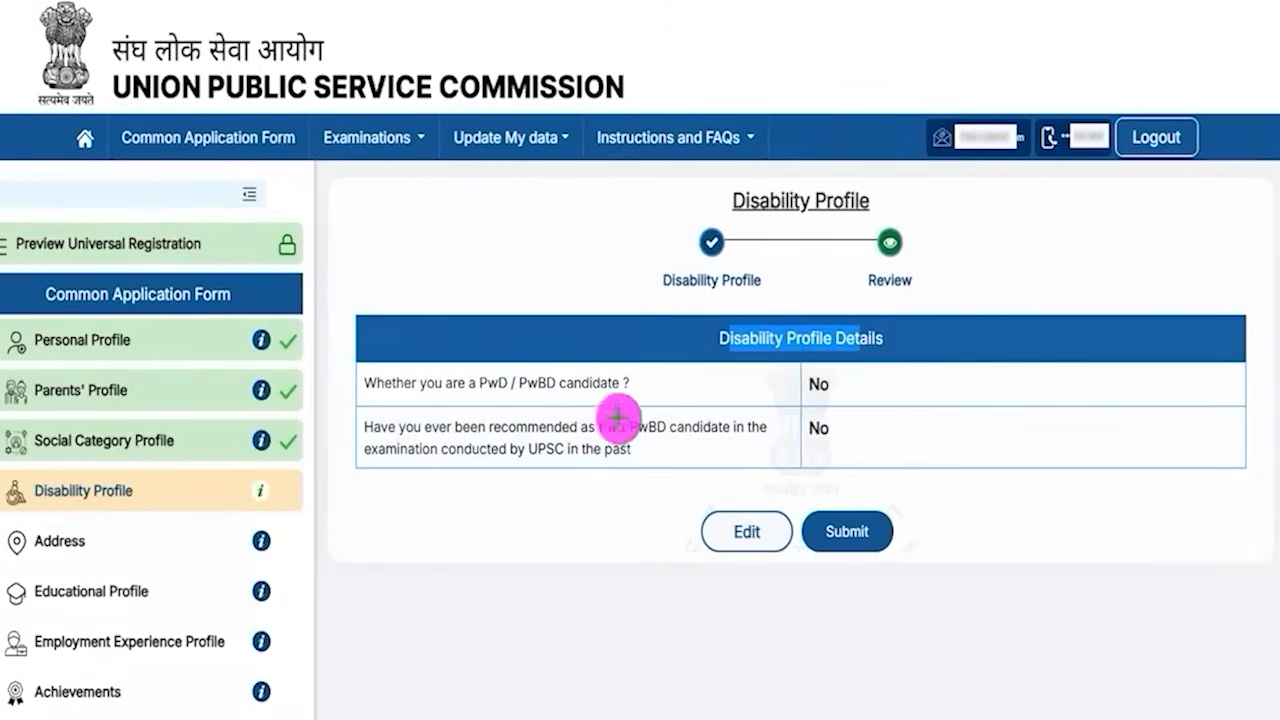
drag(537, 480, 696, 531)
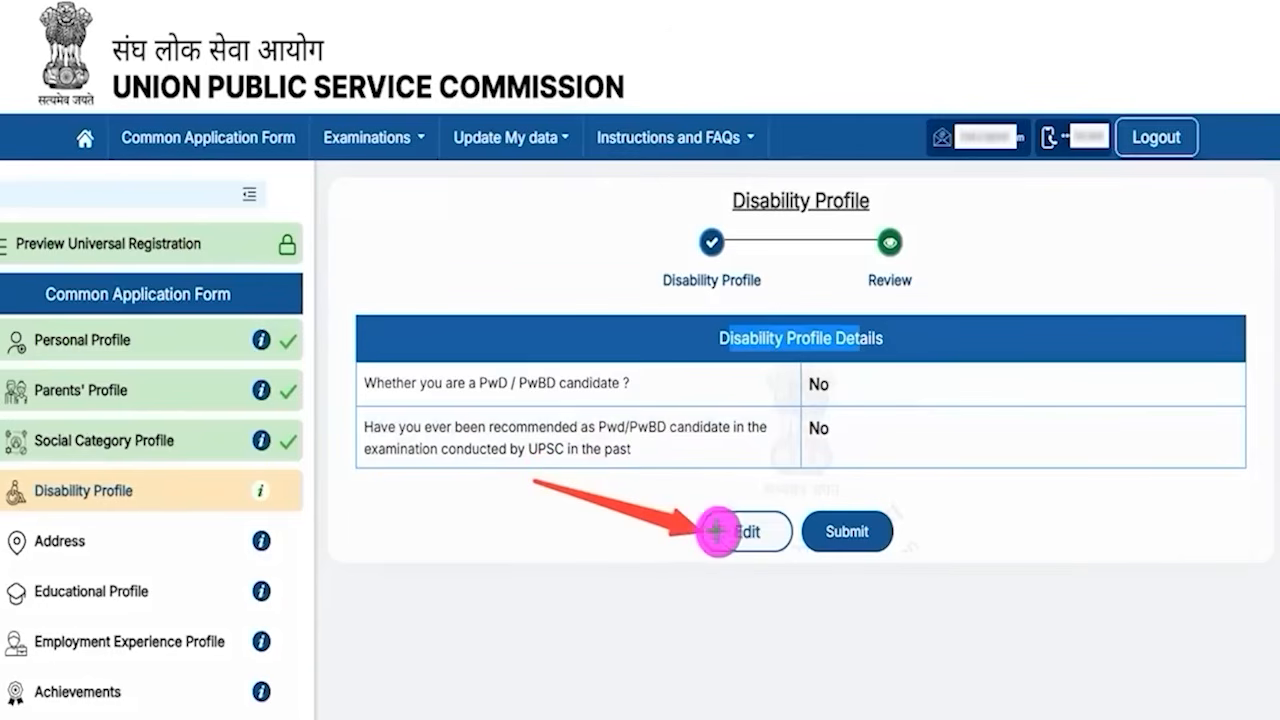
mouse_move(1060, 418)
mouse_down()
mouse_move(1008, 492)
mouse_move(885, 527)
mouse_up()
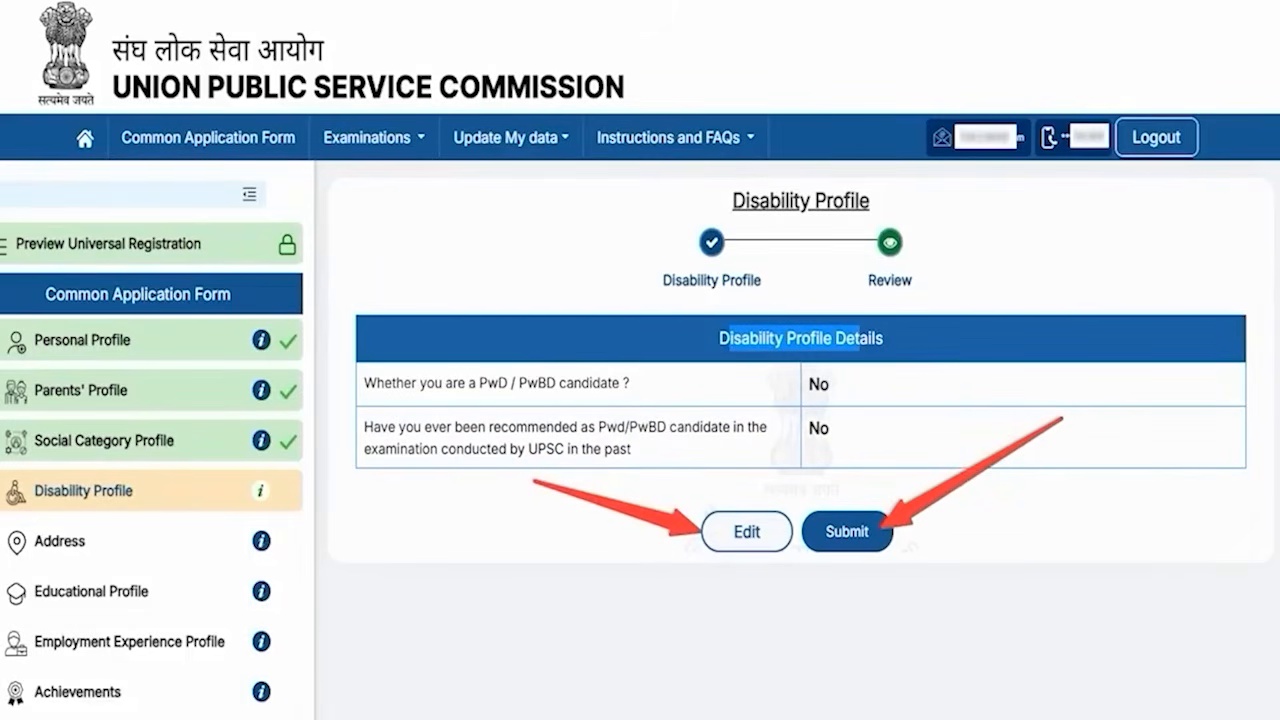
key(Escape)
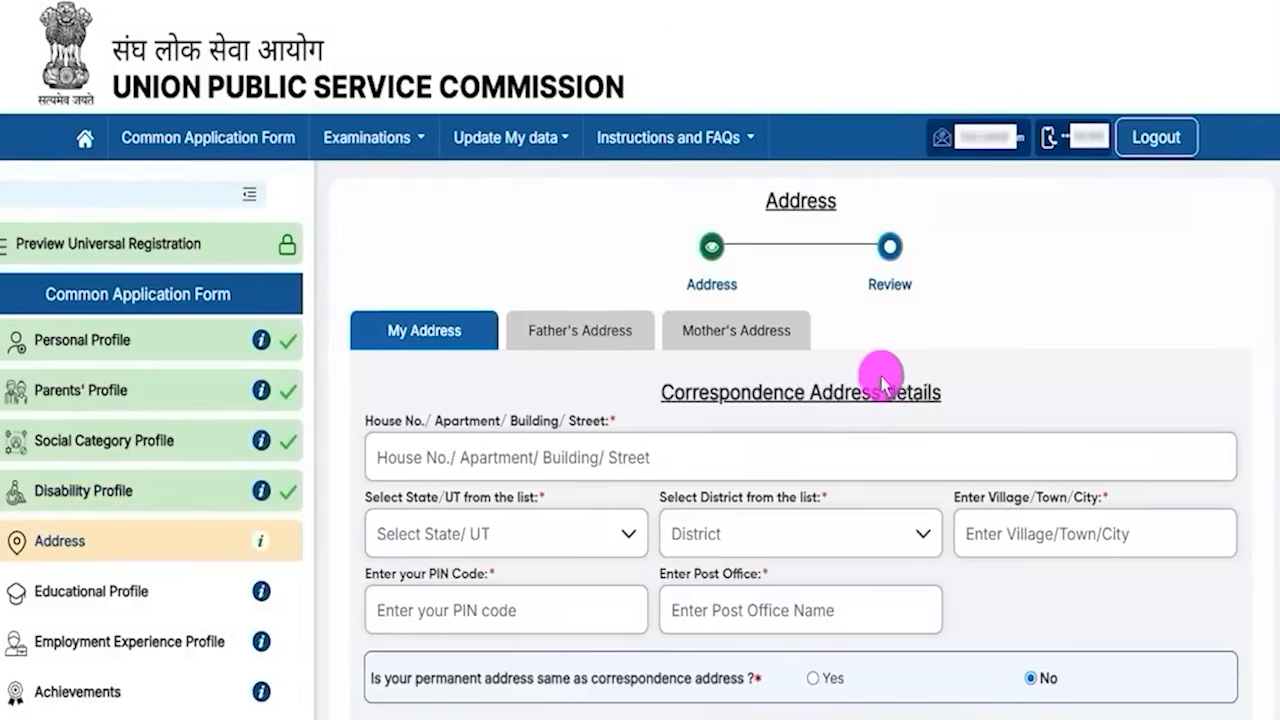
scroll(780, 340, down, 1)
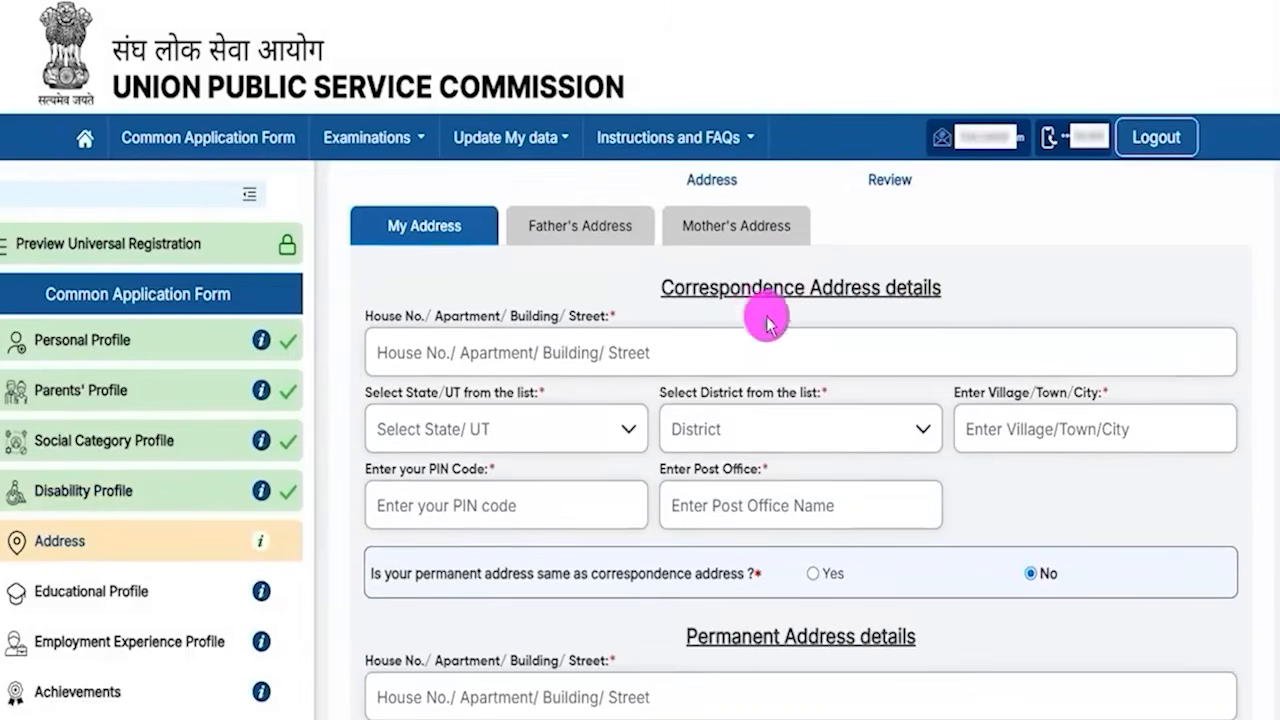
drag(673, 288, 906, 289)
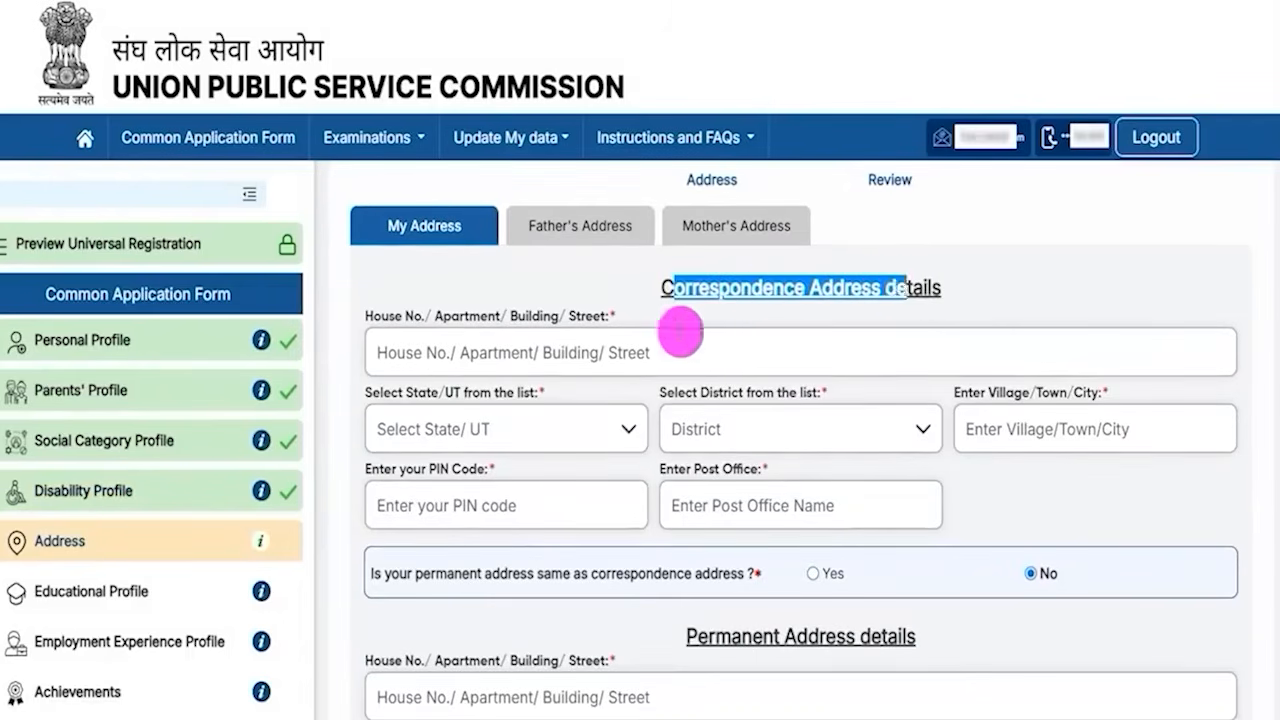
- Mark the permanent address as the same as the correspondence address
scroll(680, 335, down, 2)
drag(708, 437, 886, 437)
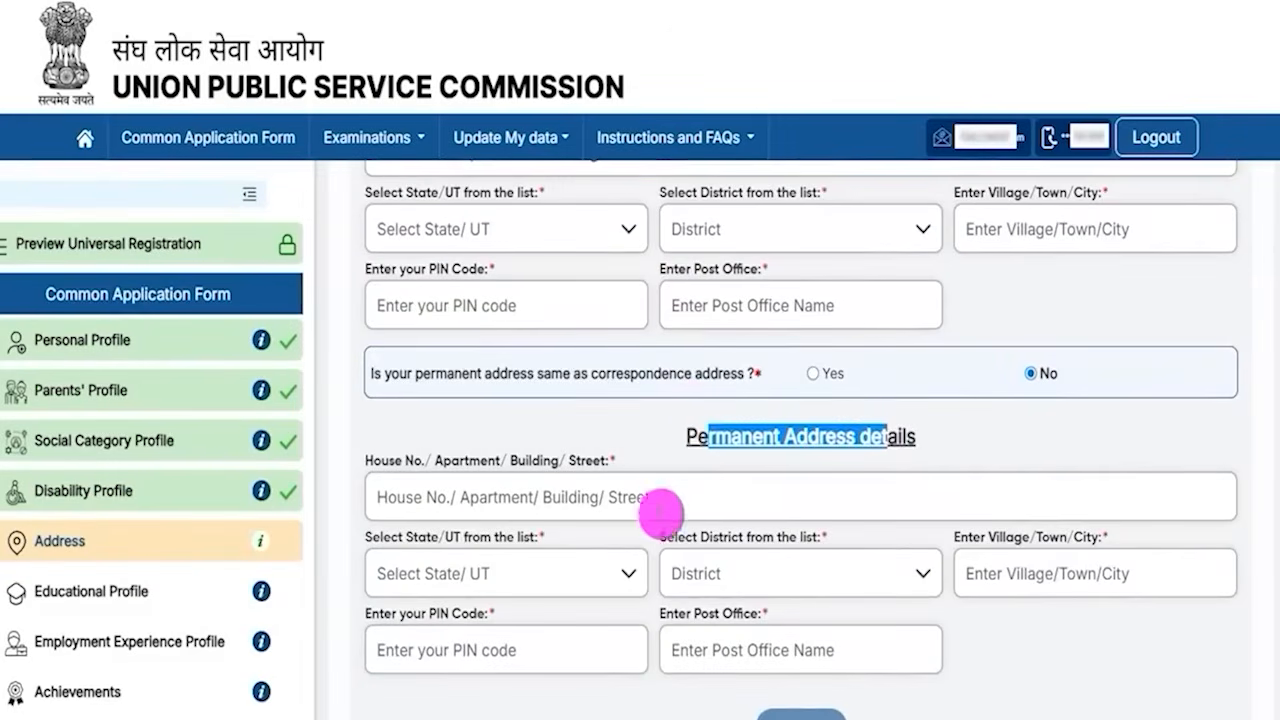
drag(709, 443, 787, 445)
scroll(785, 444, up, 3)
drag(674, 386, 860, 386)
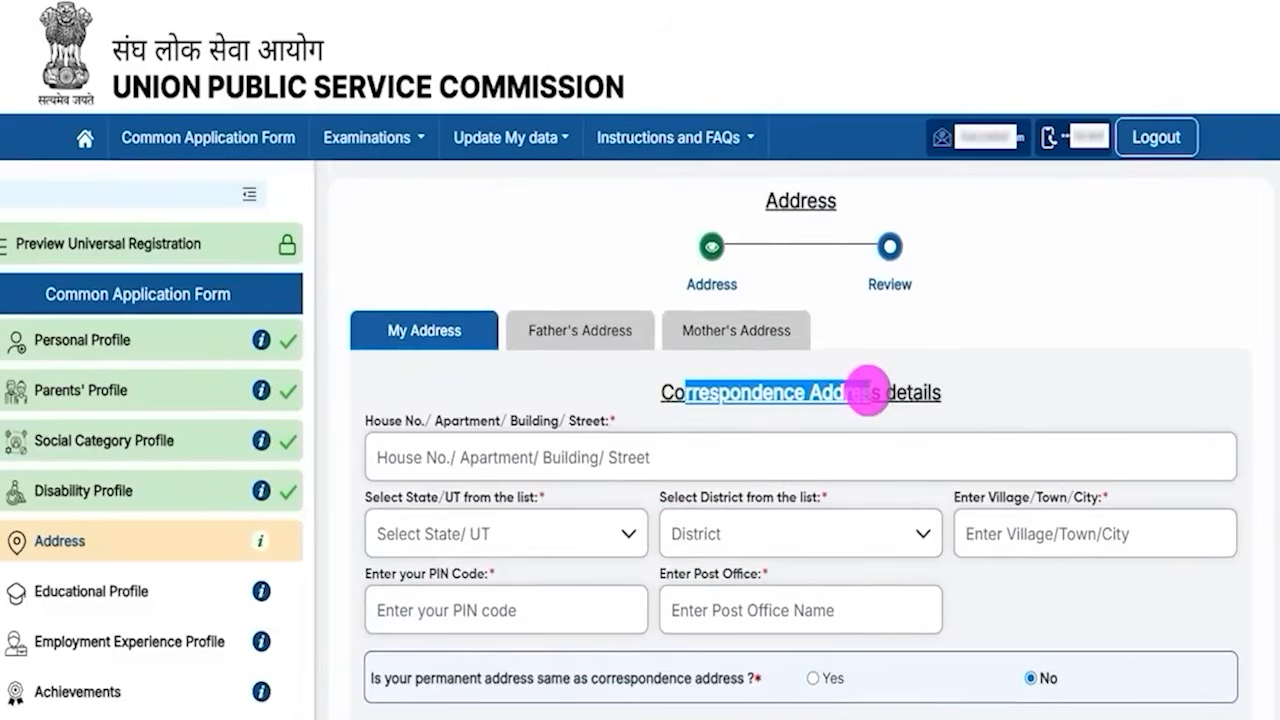
scroll(640, 540, down, 3)
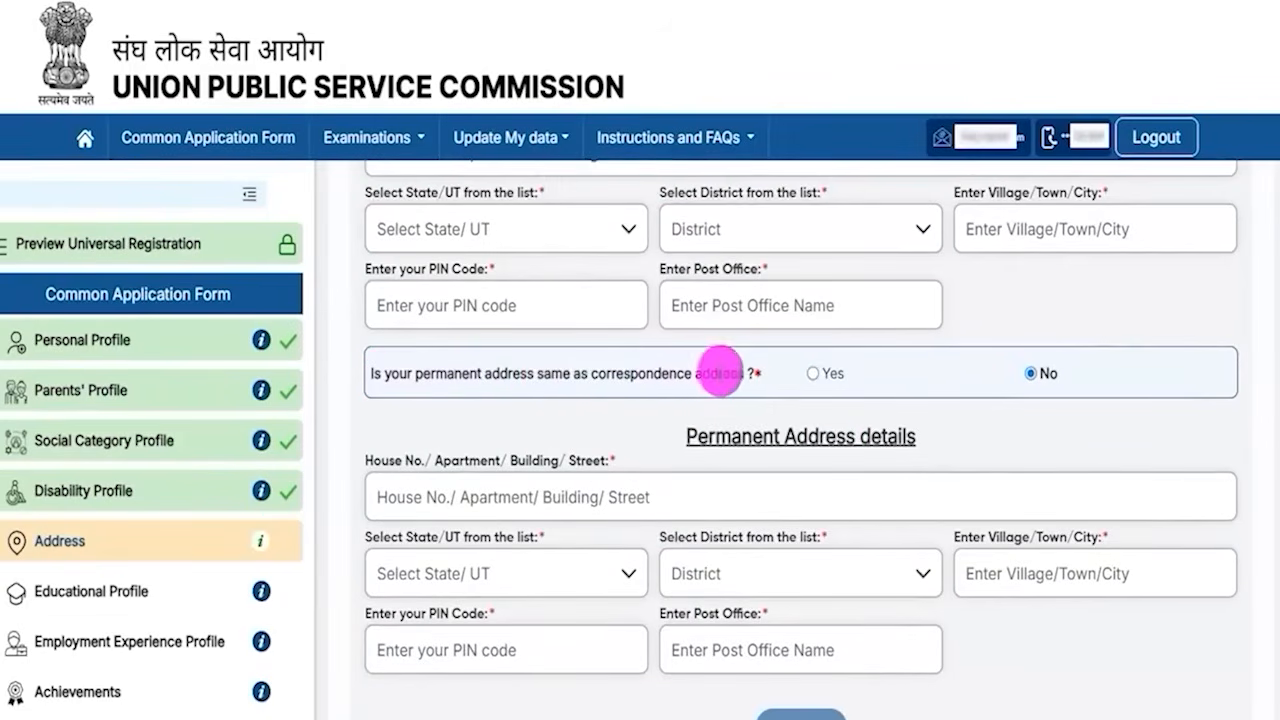
click(812, 373)
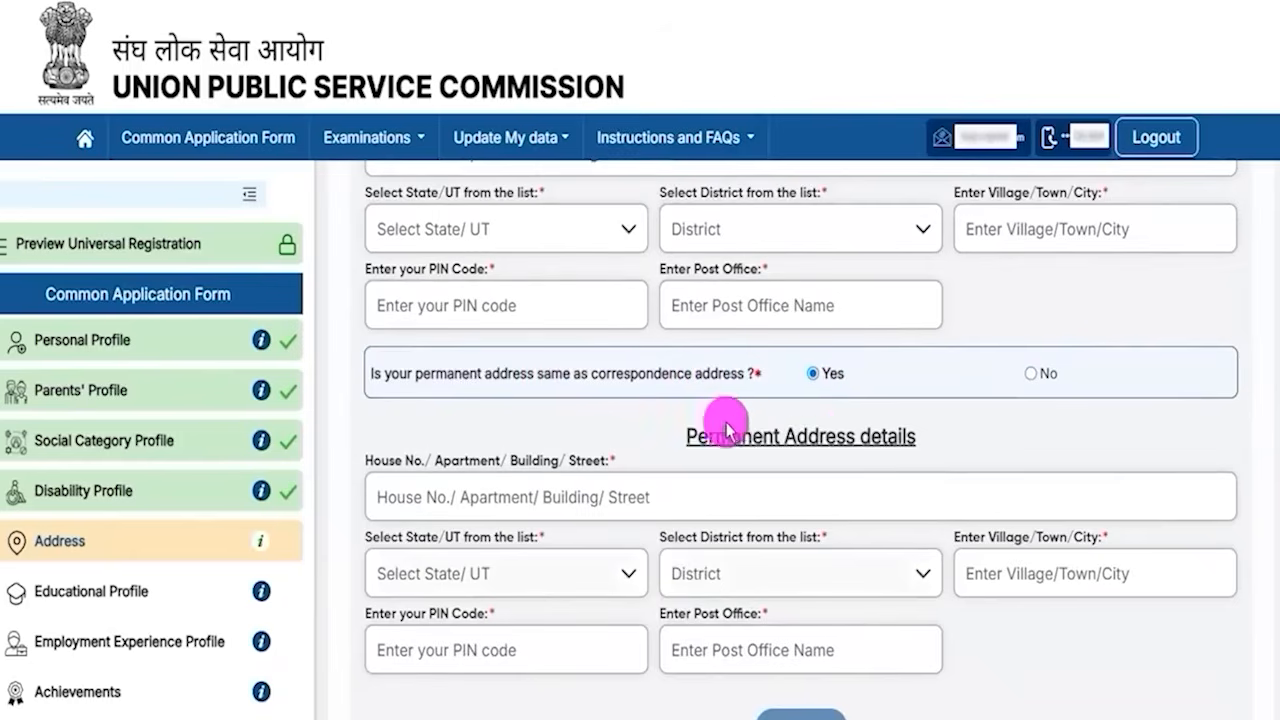
- Proceed from My Address to the Father's Address tab
drag(697, 436, 897, 440)
scroll(691, 471, up, 3)
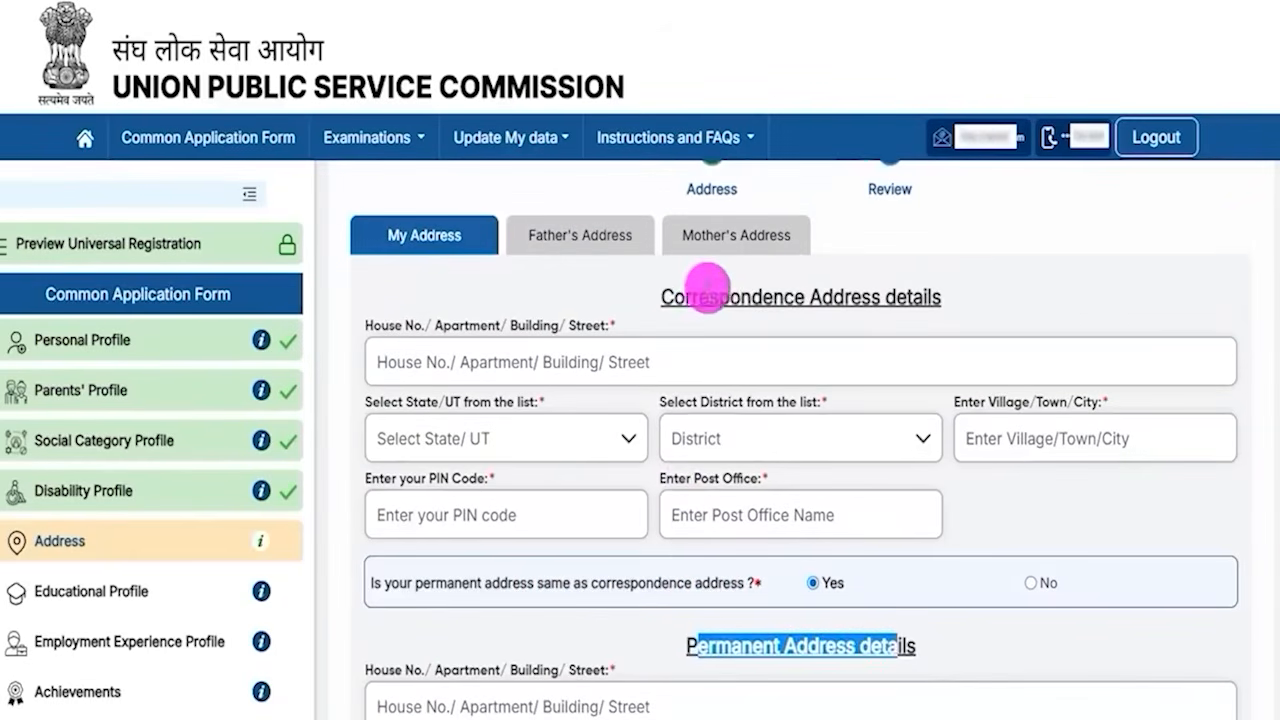
drag(663, 297, 880, 294)
scroll(716, 490, down, 2)
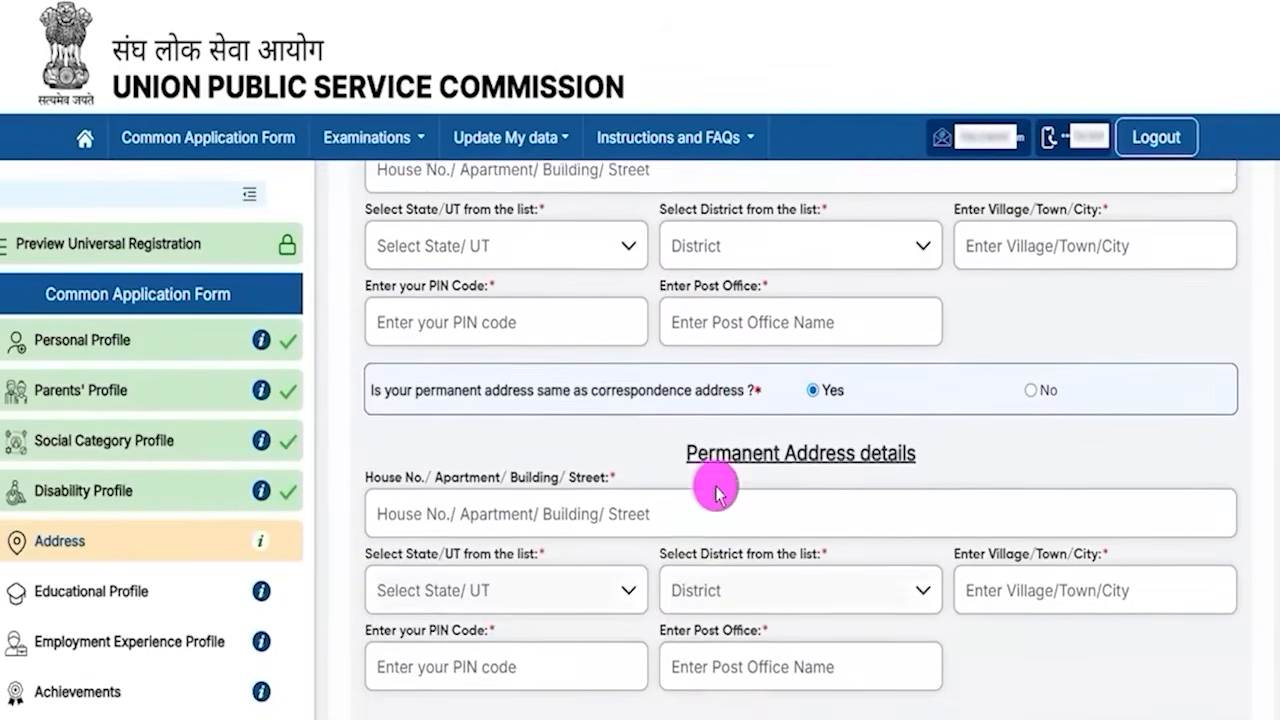
scroll(1149, 714, down, 1)
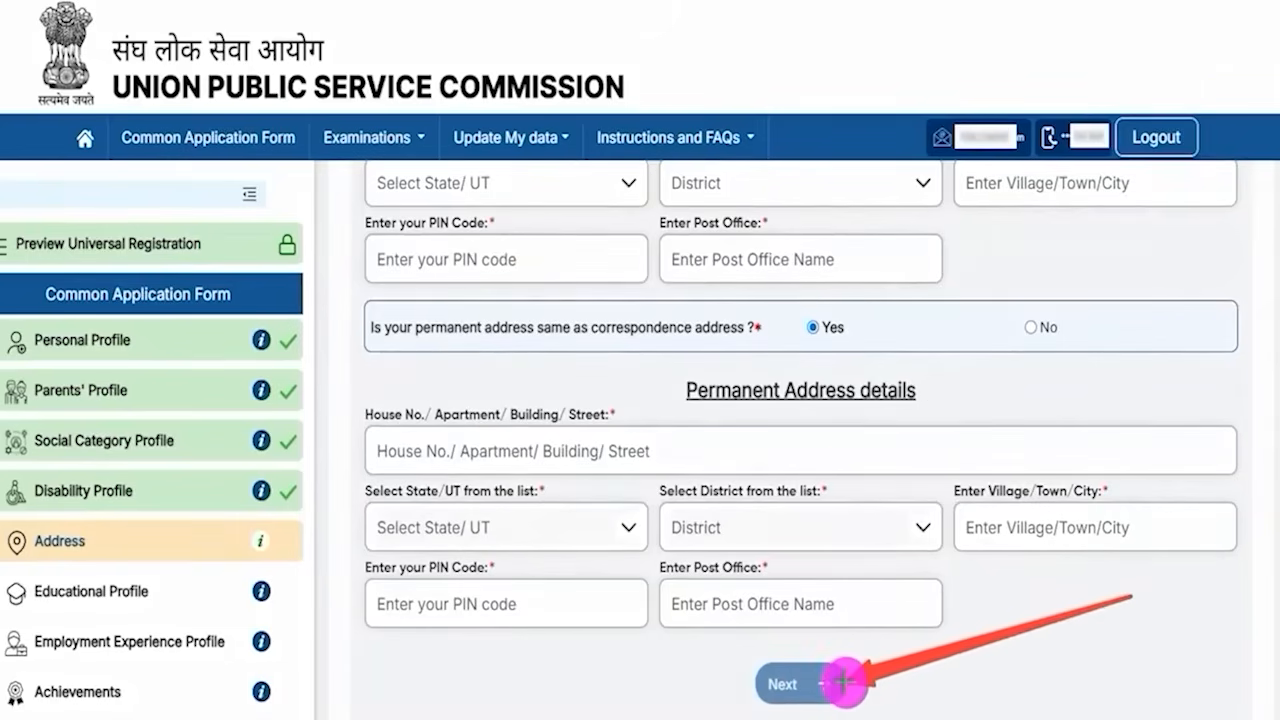
click(843, 682)
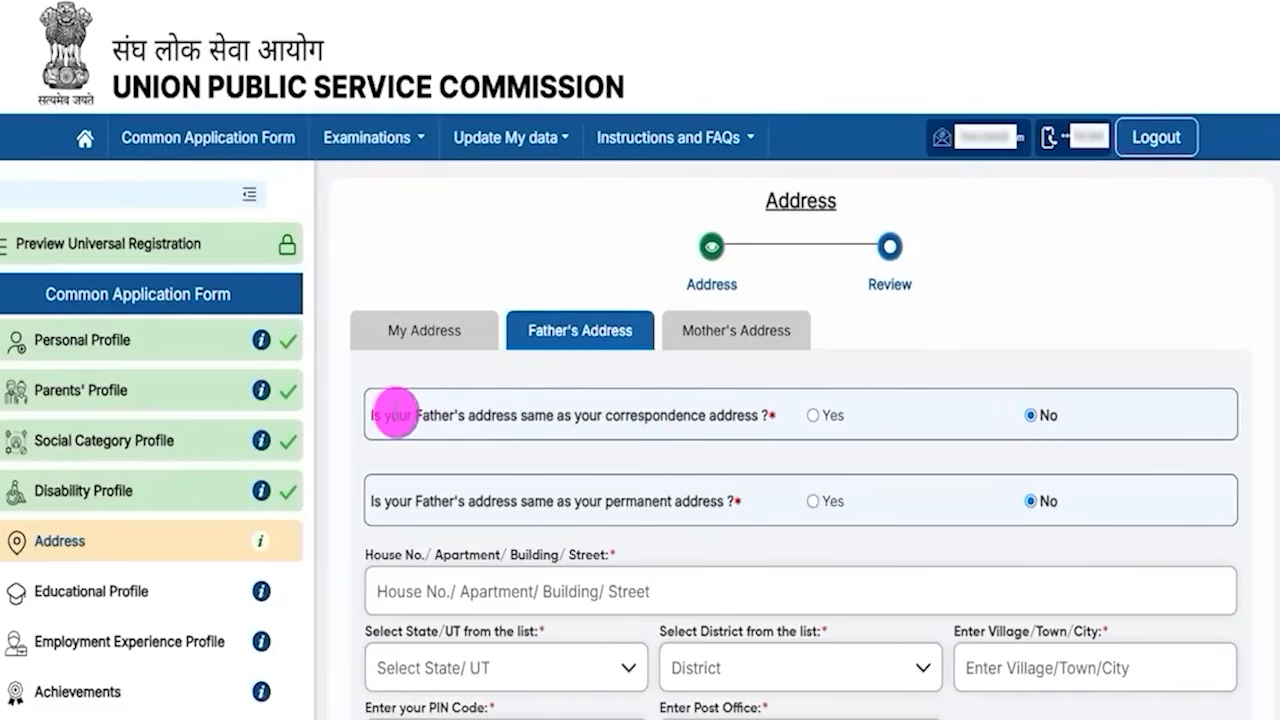
- Keep both father's address questions answered No and continue to the Mother's Address tab
drag(391, 414, 733, 415)
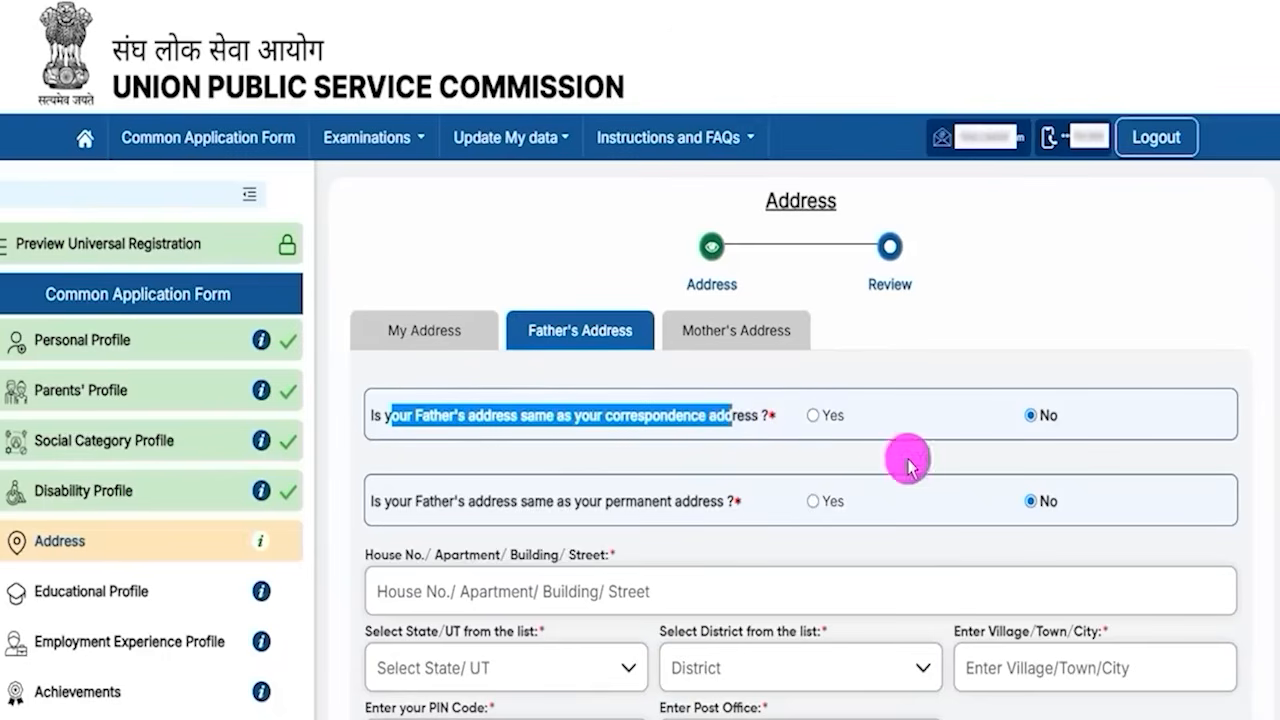
drag(390, 501, 690, 501)
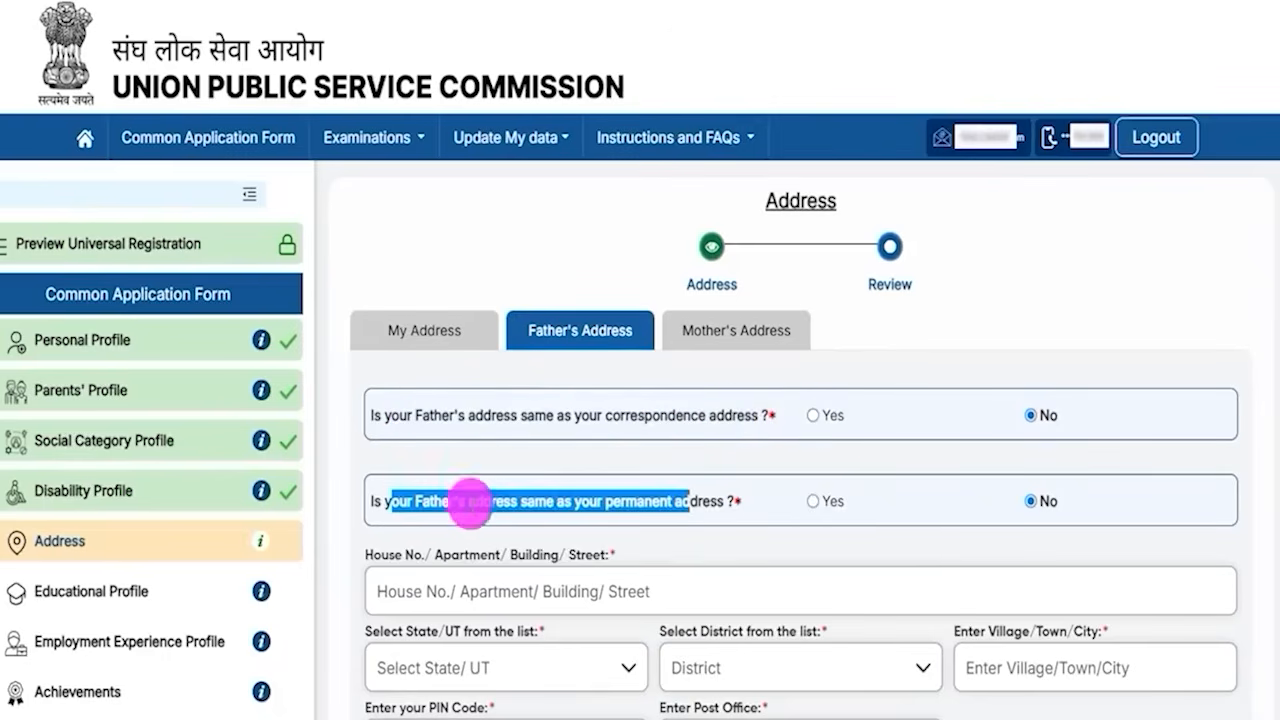
click(397, 500)
drag(385, 500, 698, 501)
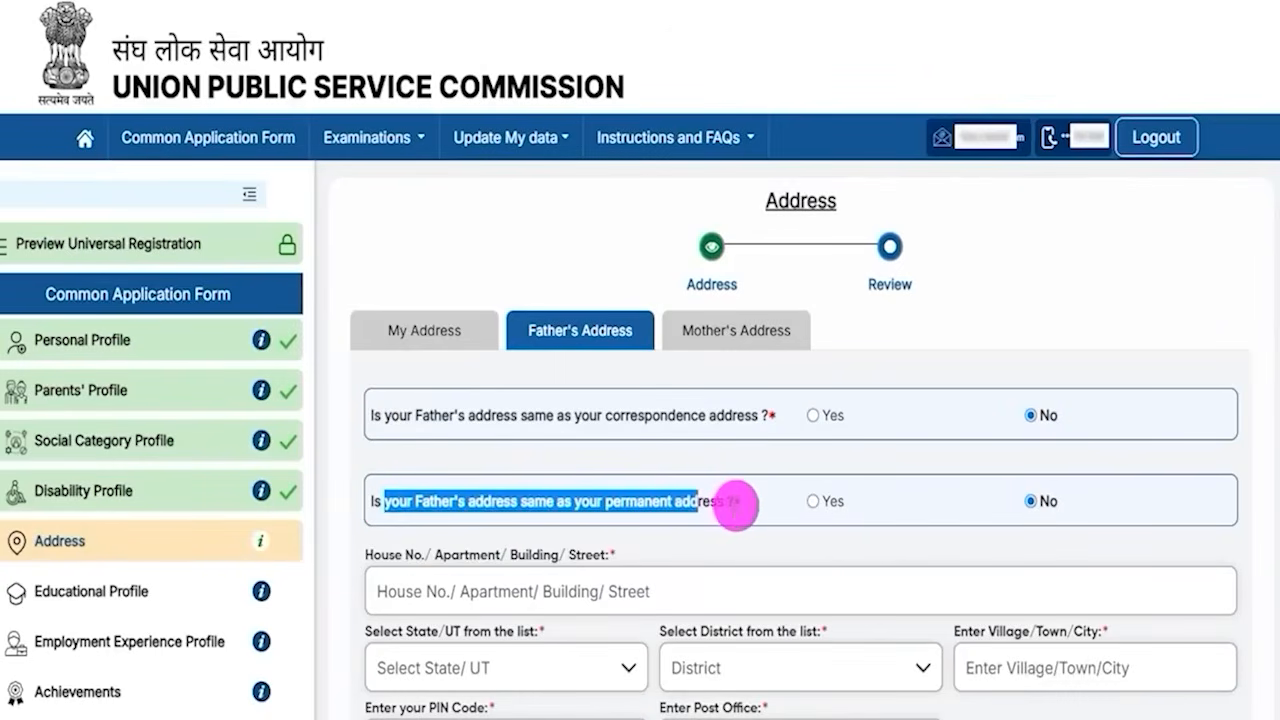
click(1035, 511)
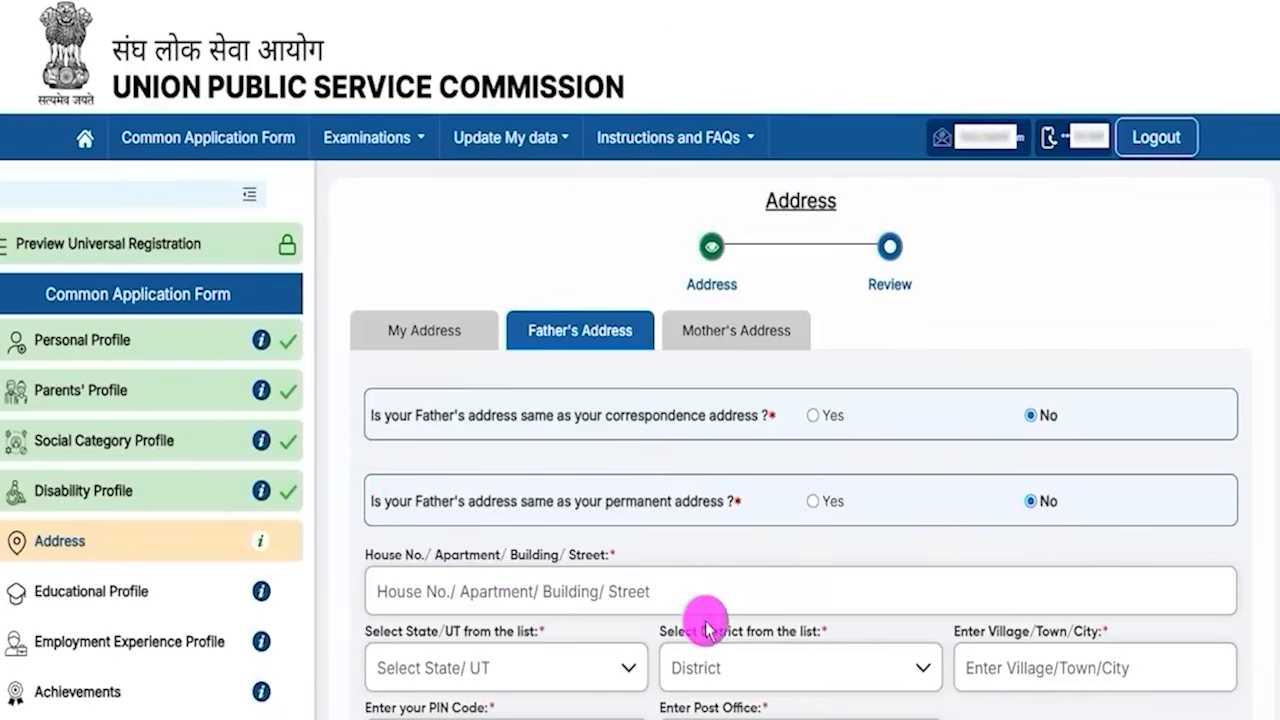
scroll(690, 604, down, 3)
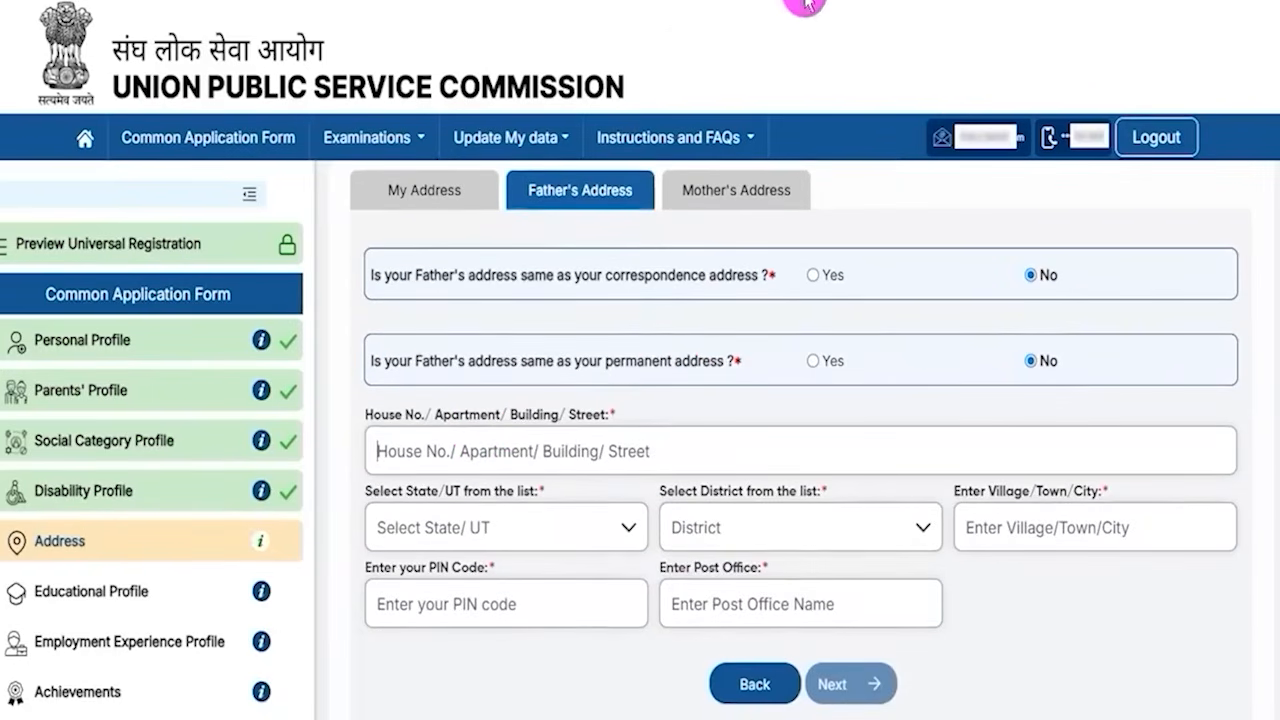
click(785, 448)
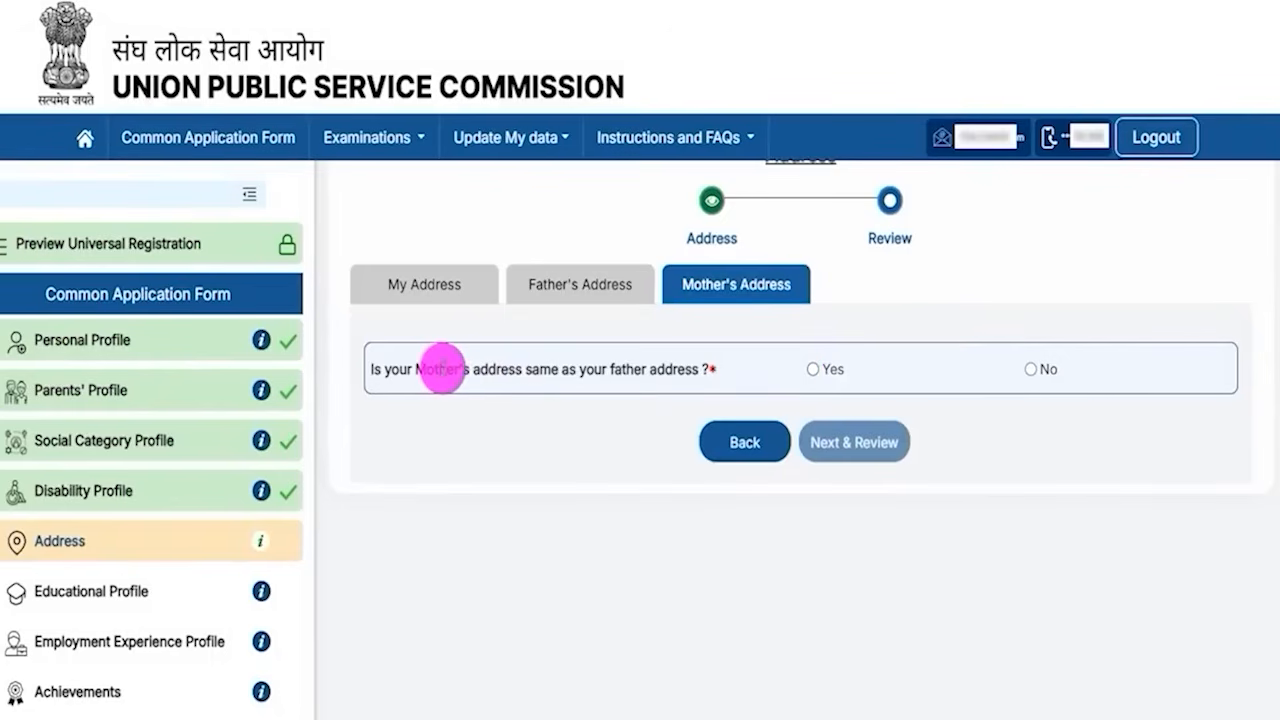
- Review the address entries and submit the address profile
drag(424, 369, 656, 368)
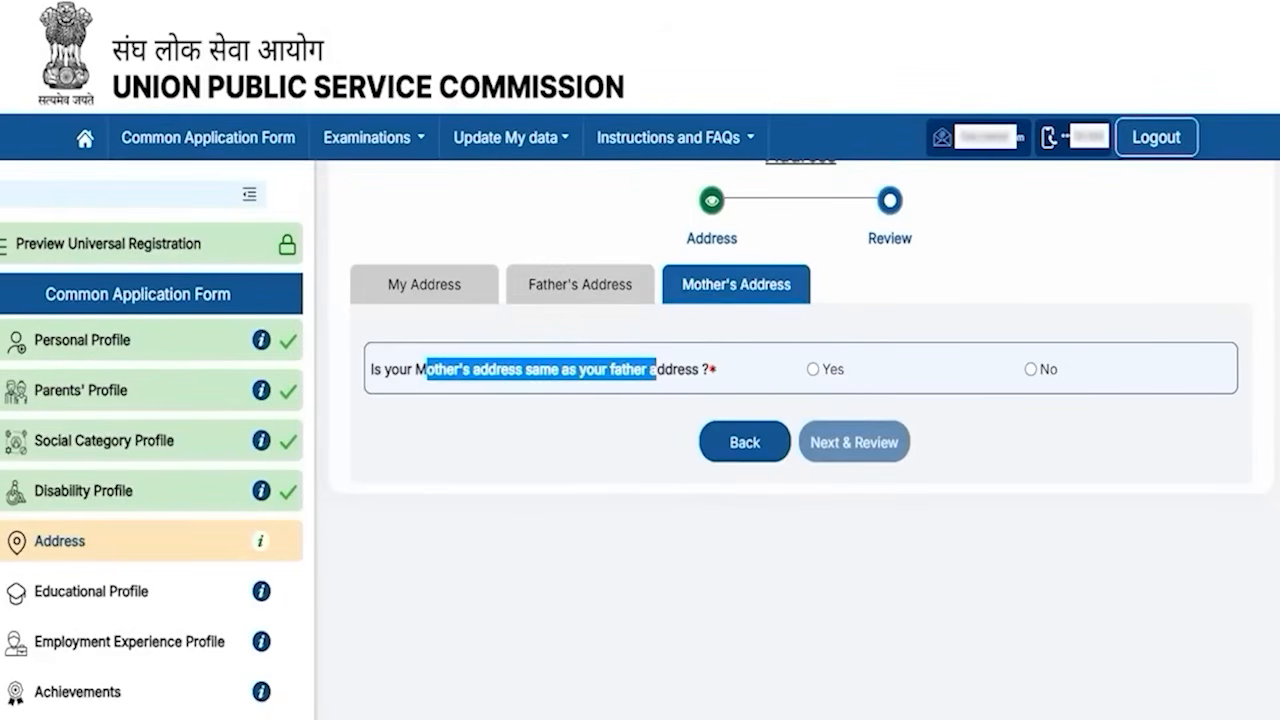
drag(1180, 449, 903, 437)
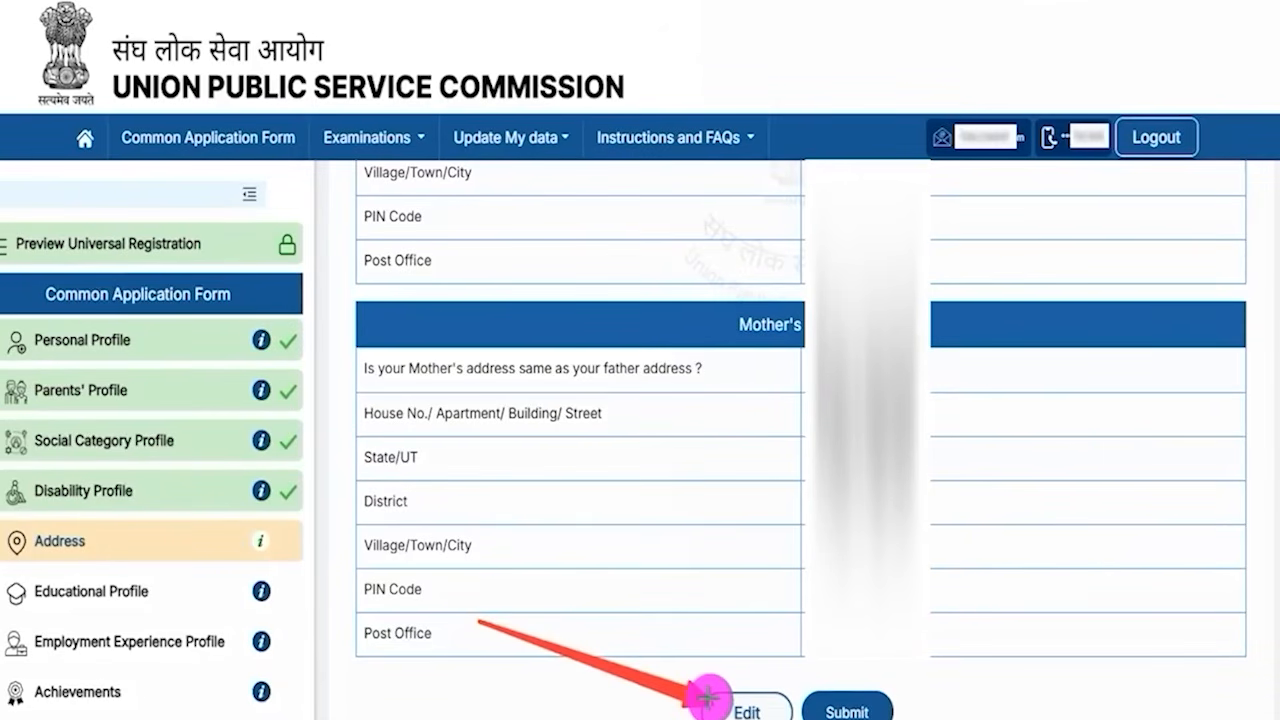
click(880, 700)
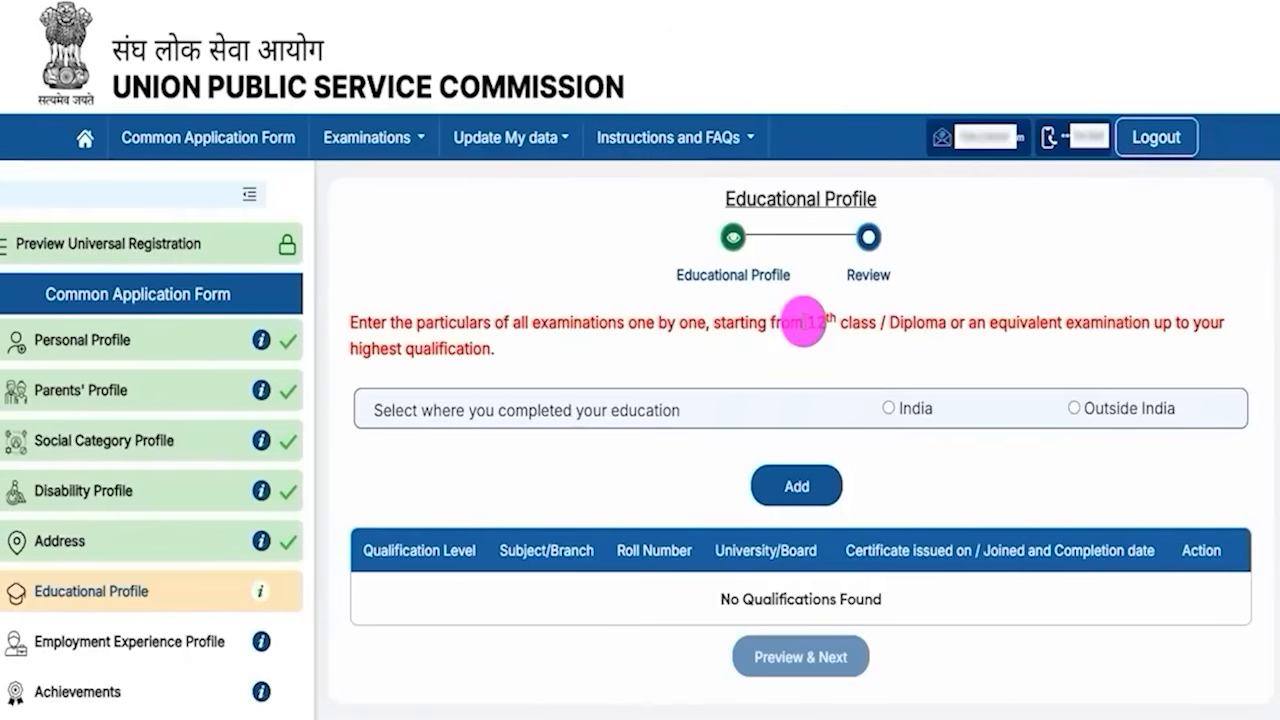
- Choose India as the place where the education was completed in the Educational Profile
drag(752, 199, 838, 196)
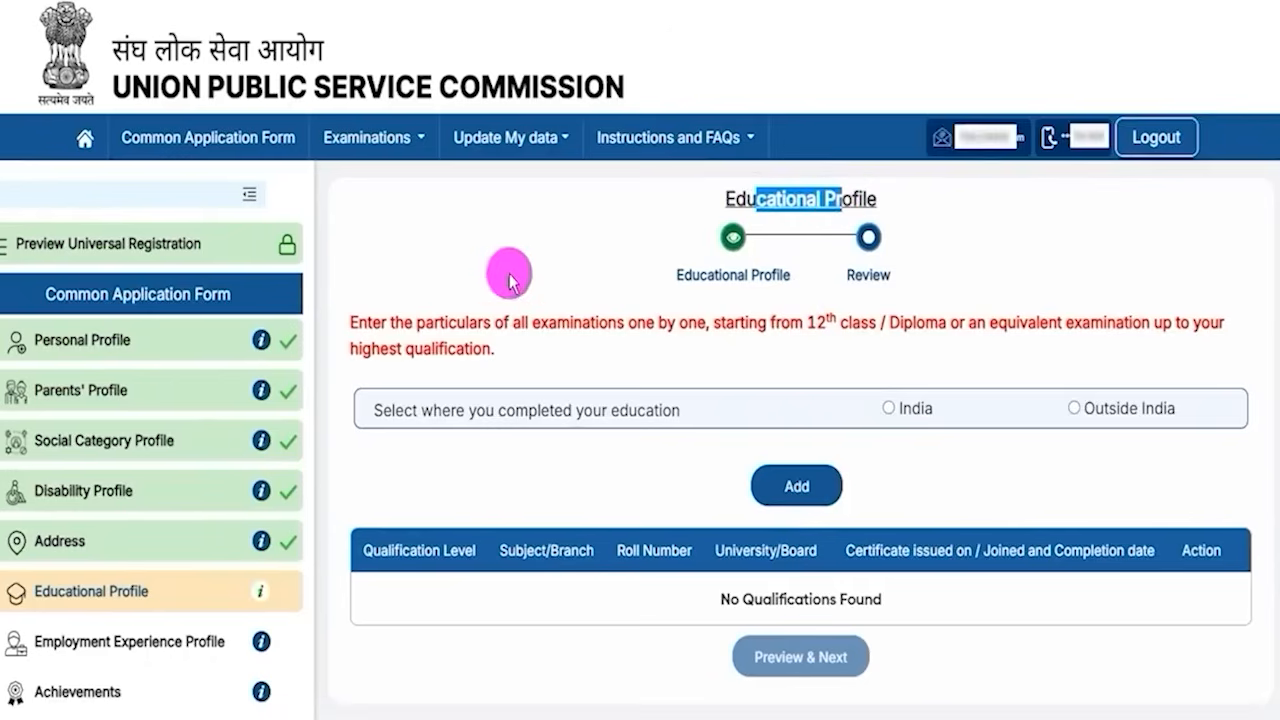
drag(404, 322, 838, 323)
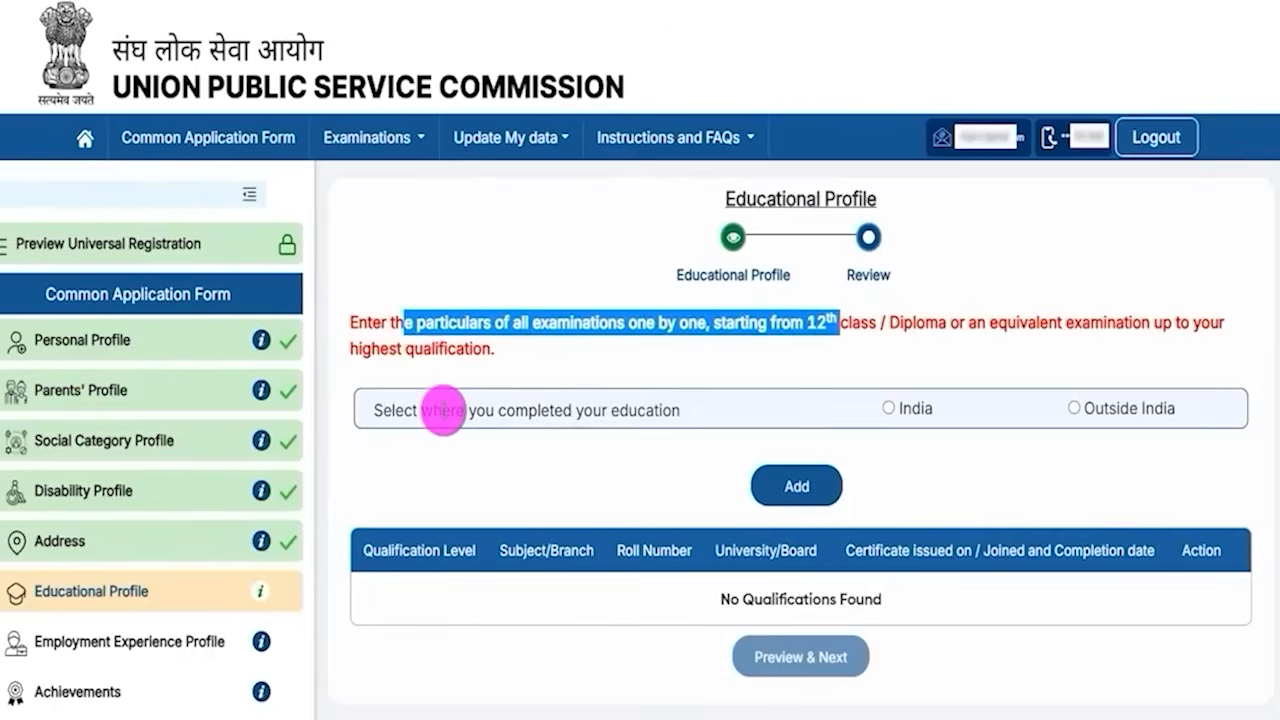
drag(441, 410, 549, 410)
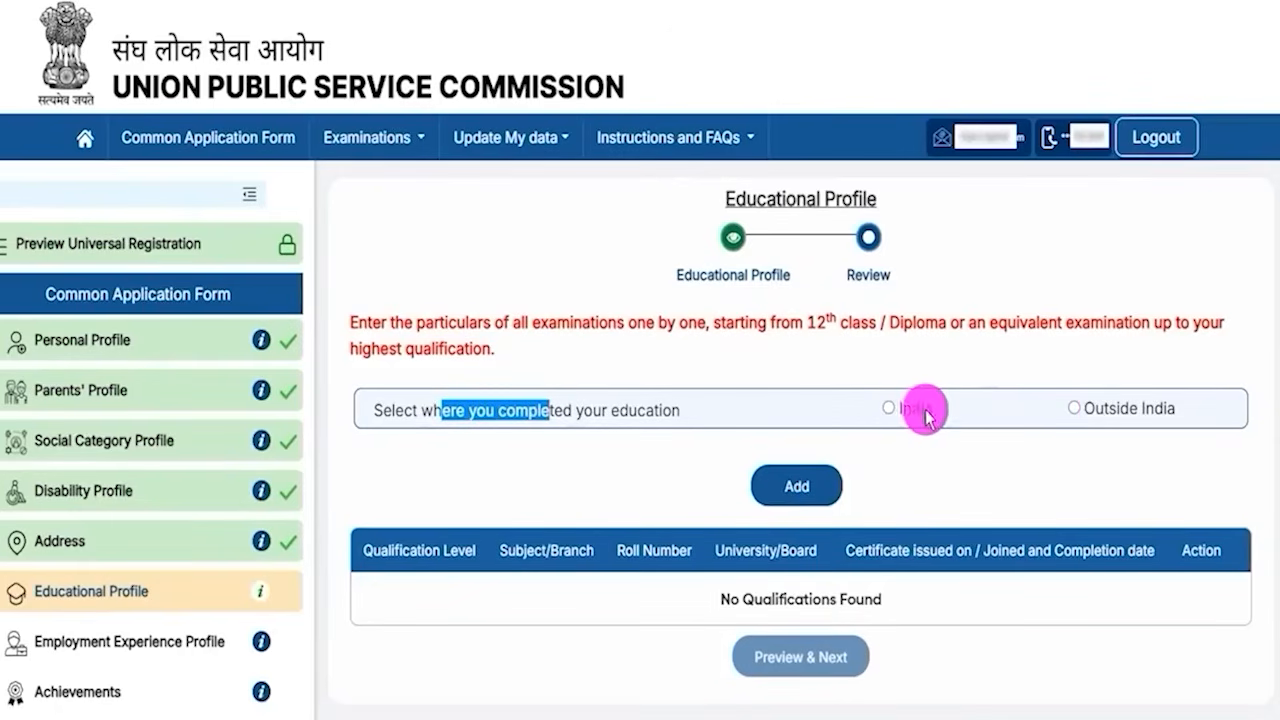
click(889, 410)
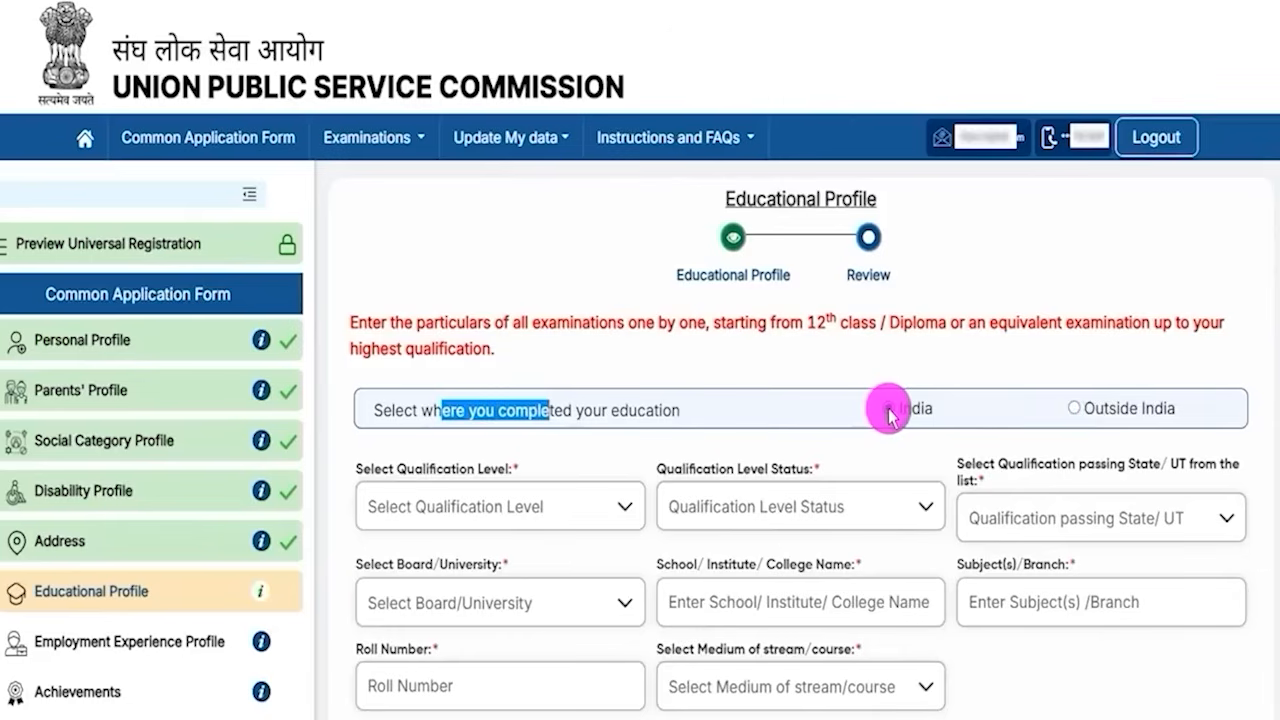
click(884, 447)
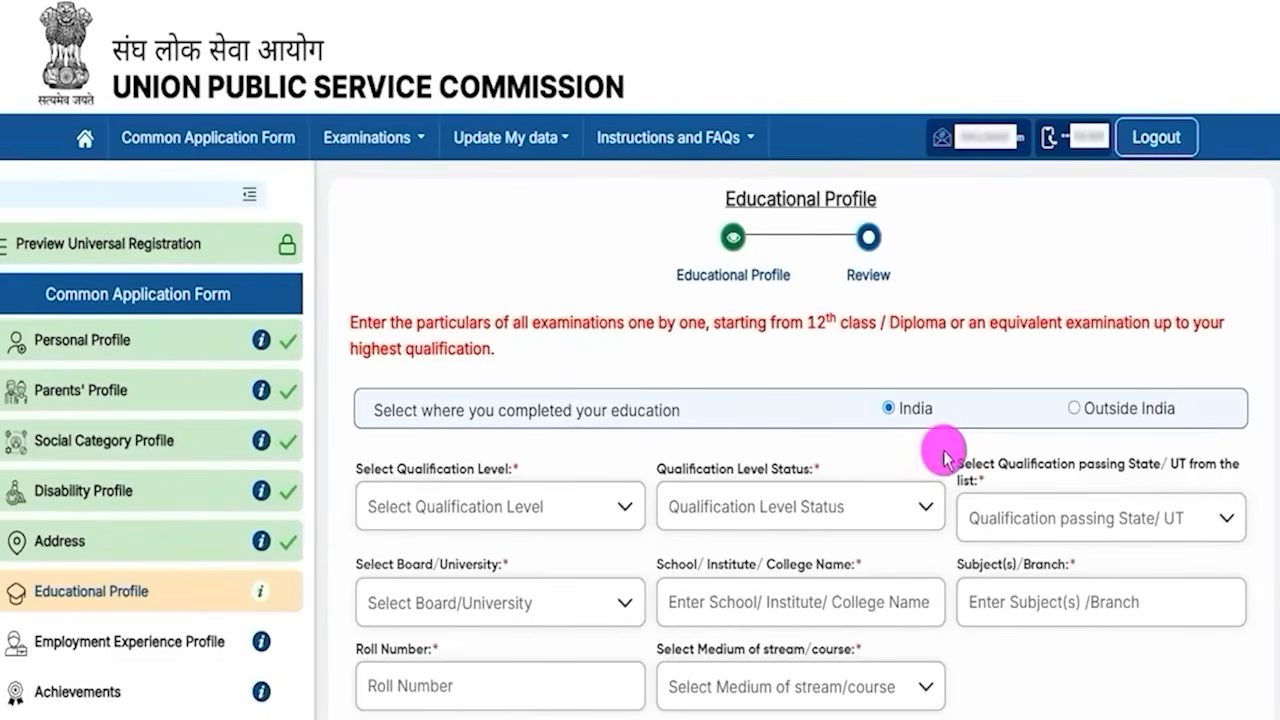
- Set the qualification level to Higher Secondary (10+2)
drag(812, 322, 858, 323)
scroll(850, 468, down, 1)
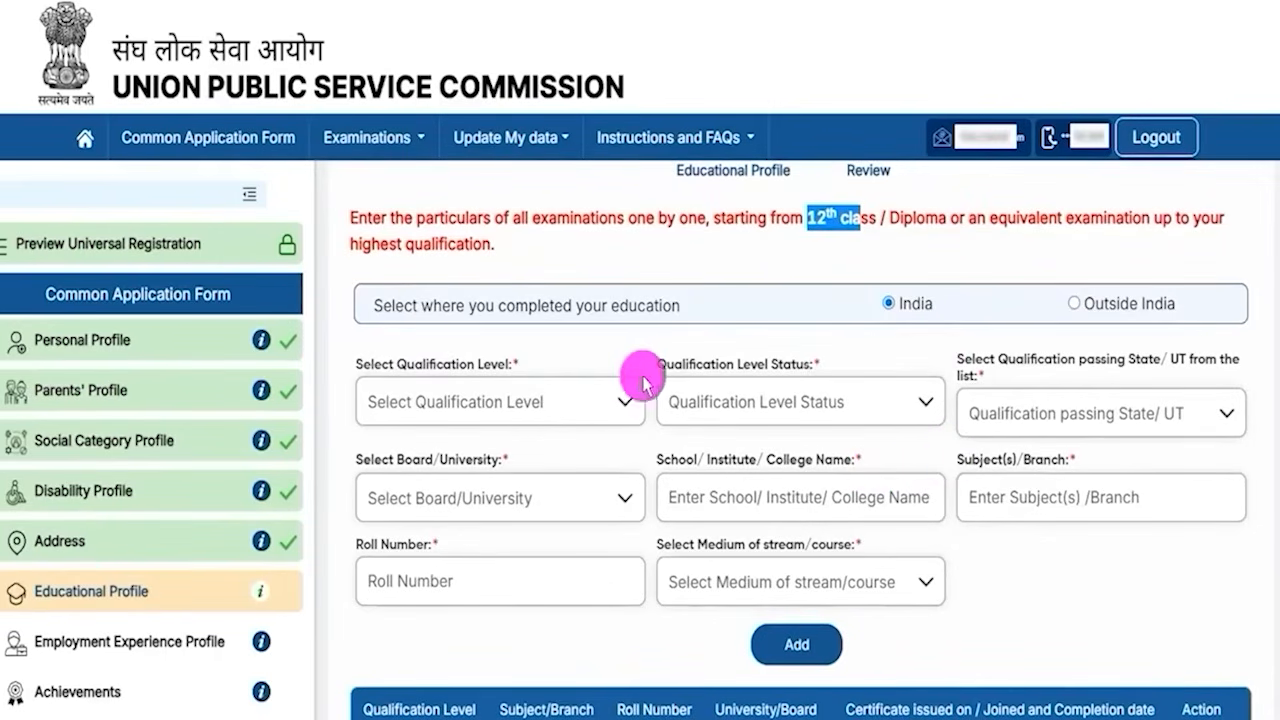
click(468, 400)
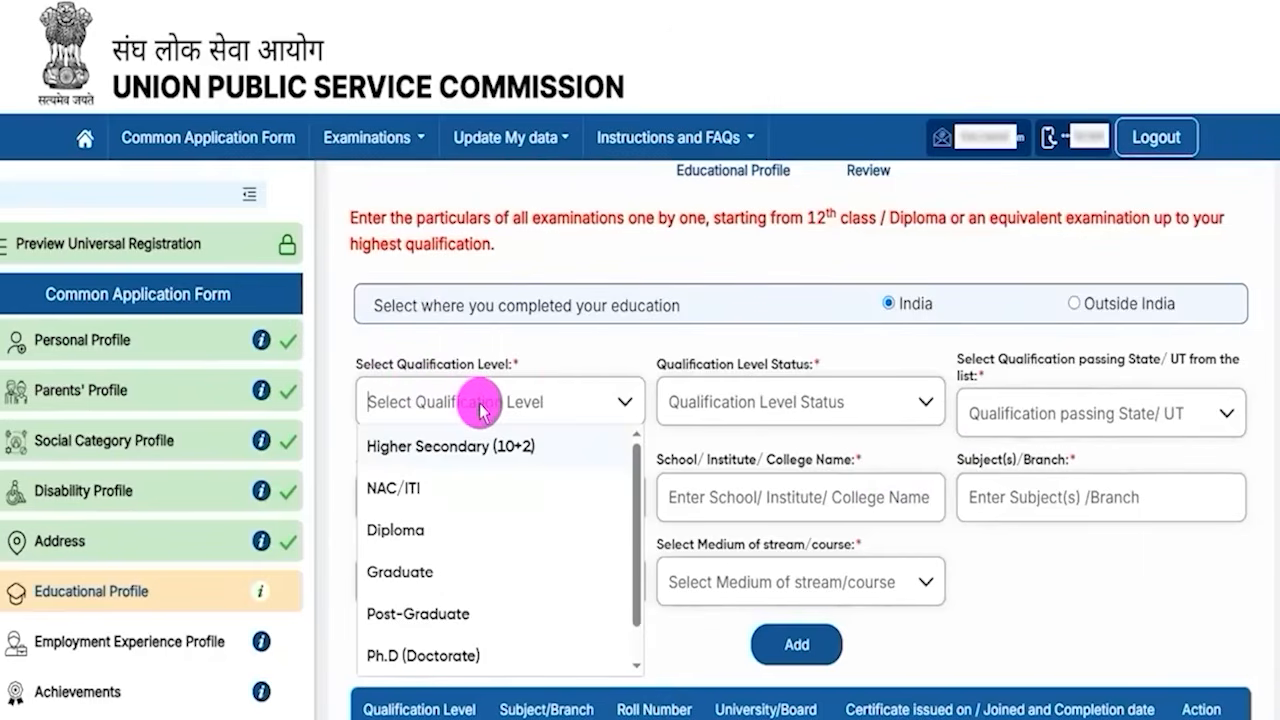
click(504, 450)
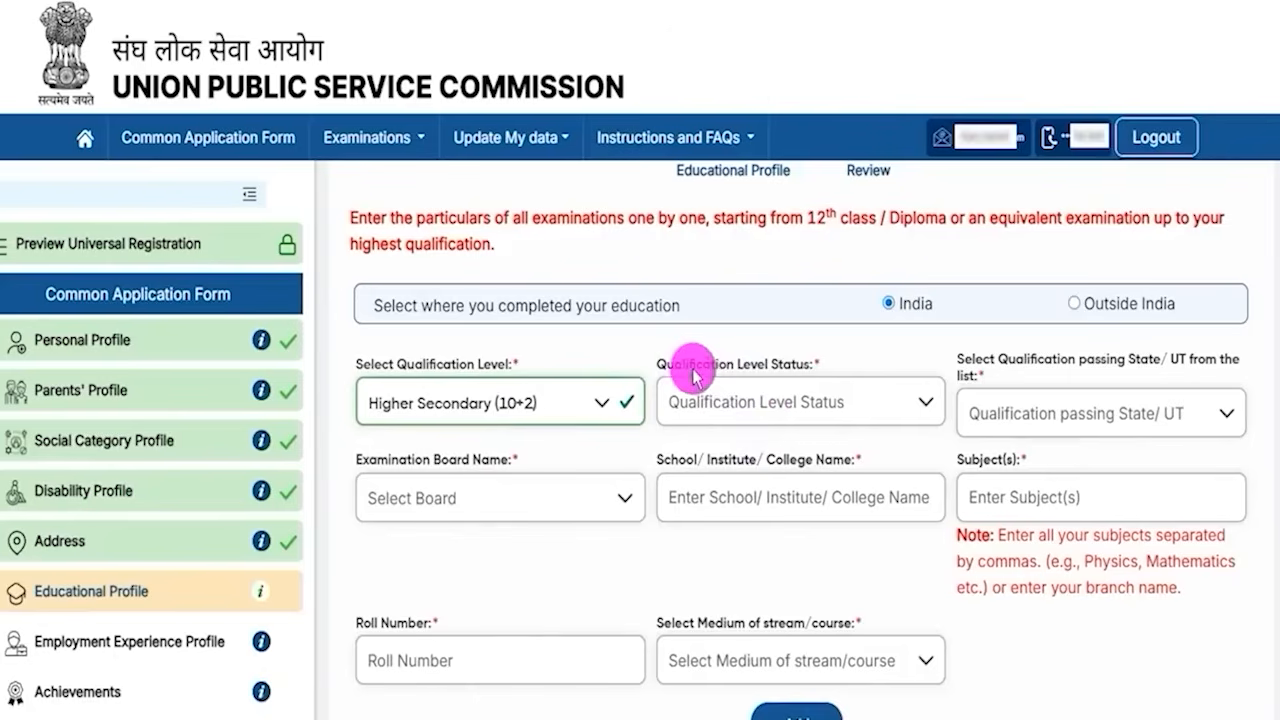
- Set the qualification level status to Completed
drag(685, 372, 749, 366)
click(809, 403)
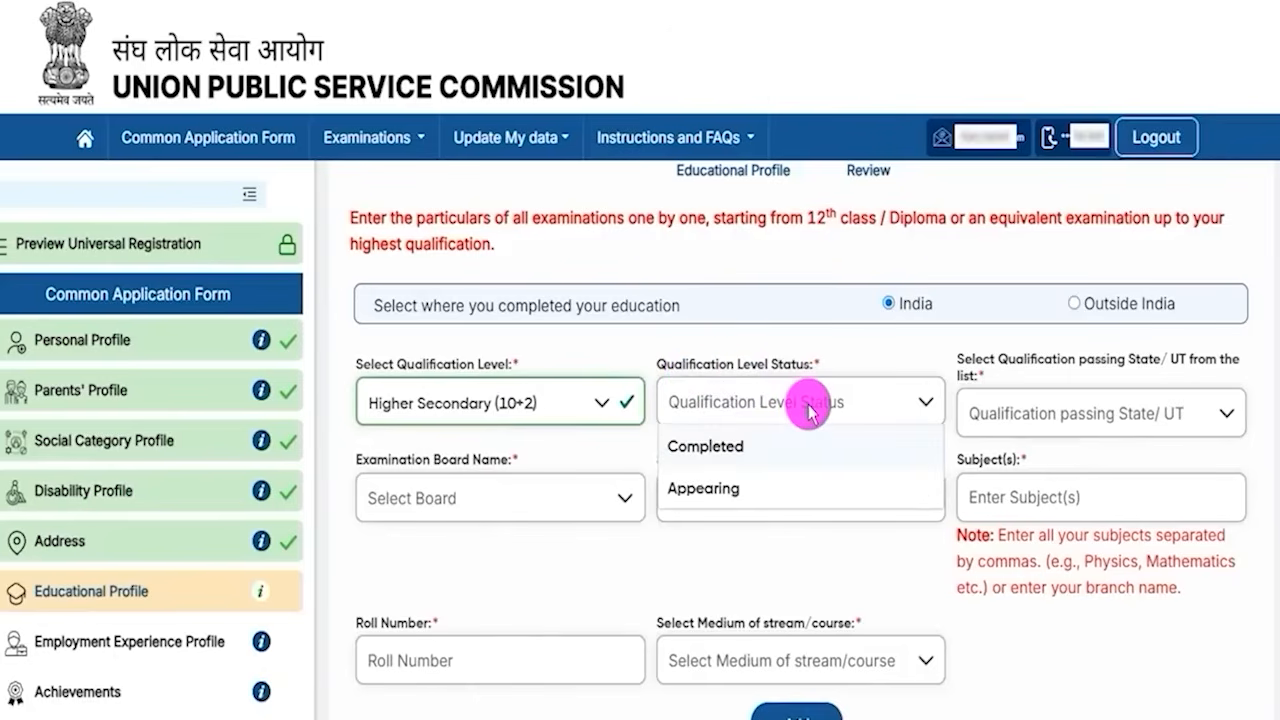
click(716, 452)
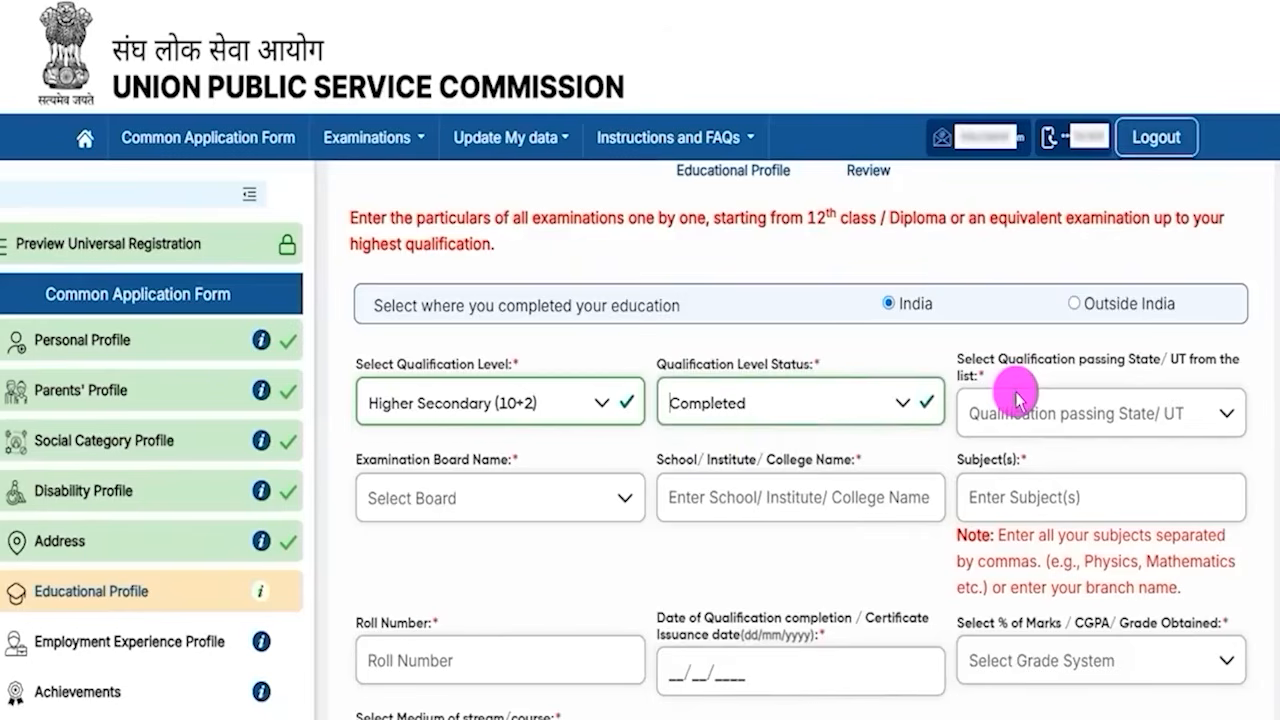
- Select Uttar Pradesh as the qualification passing state
drag(998, 360, 1097, 414)
click(1090, 418)
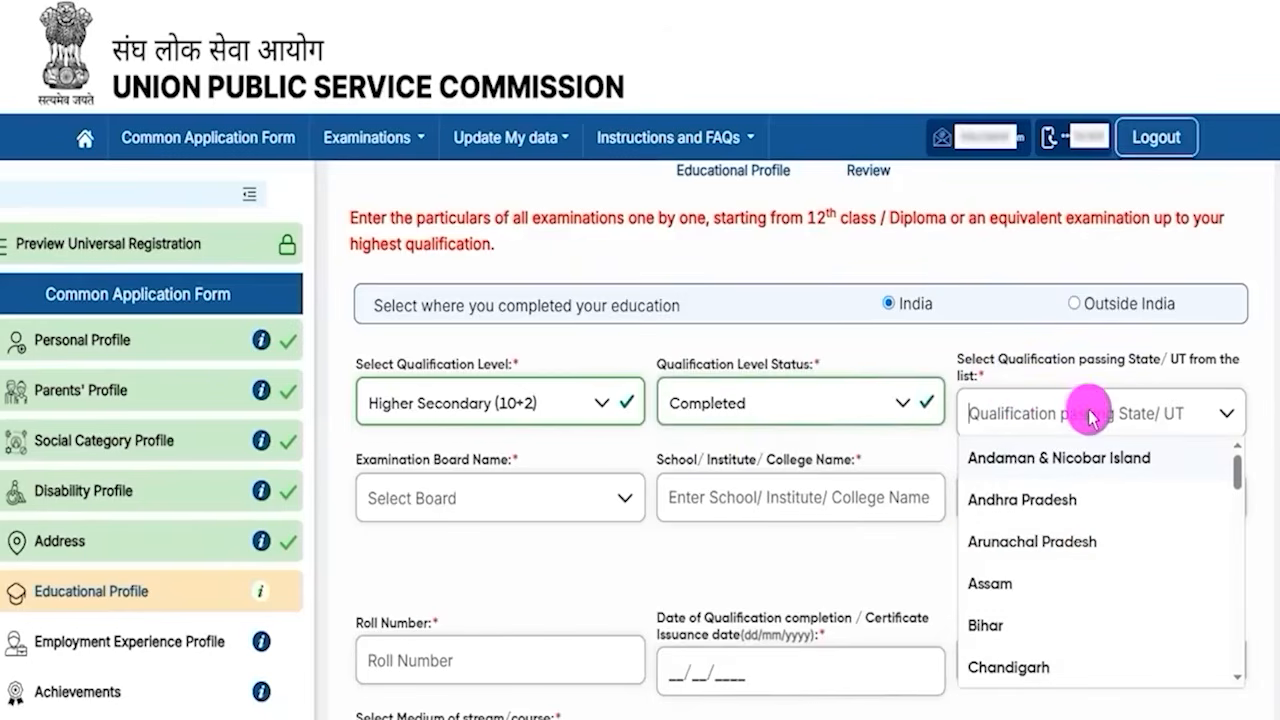
scroll(1057, 571, down, 10)
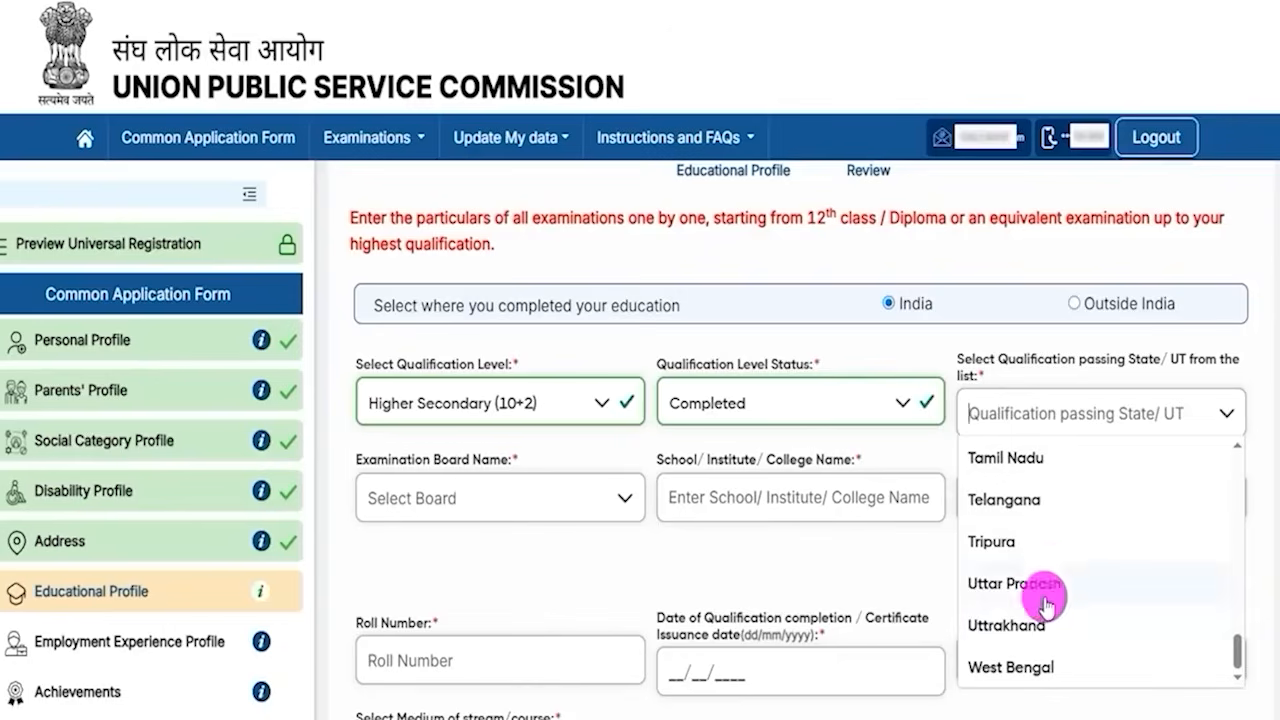
click(1048, 584)
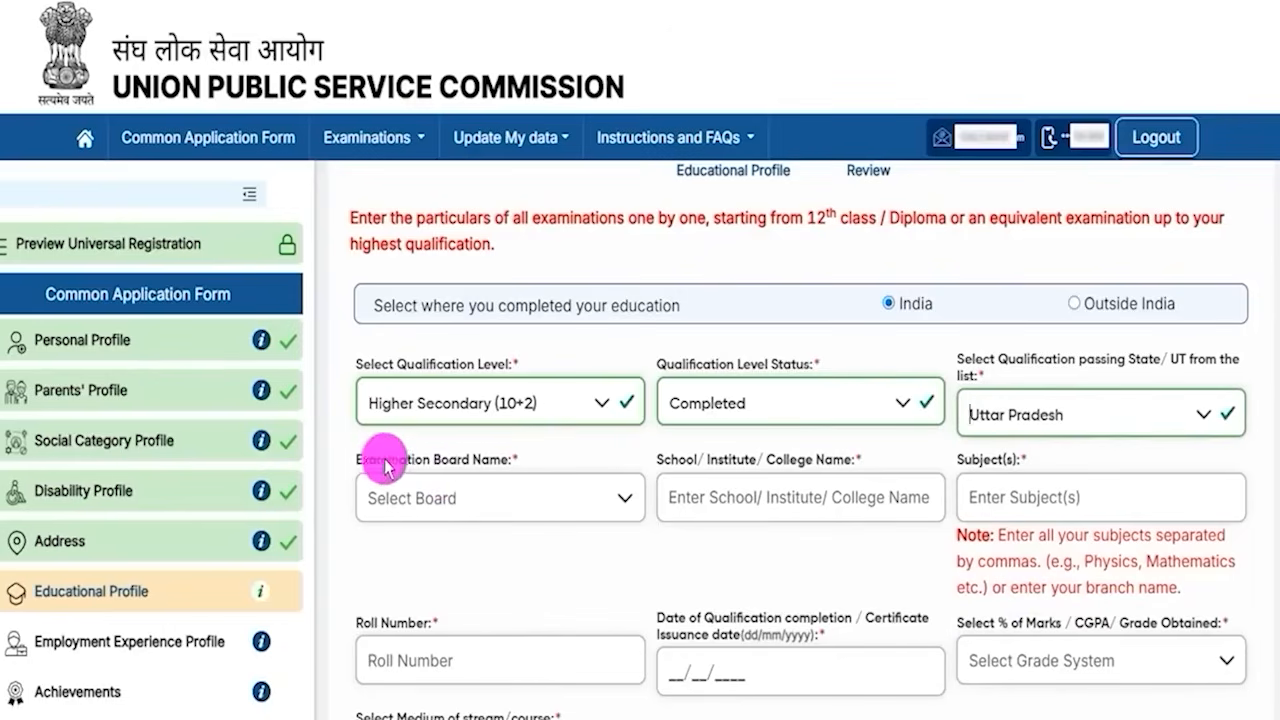
- Try to pick an examination board from the board list
drag(374, 454, 471, 486)
click(477, 486)
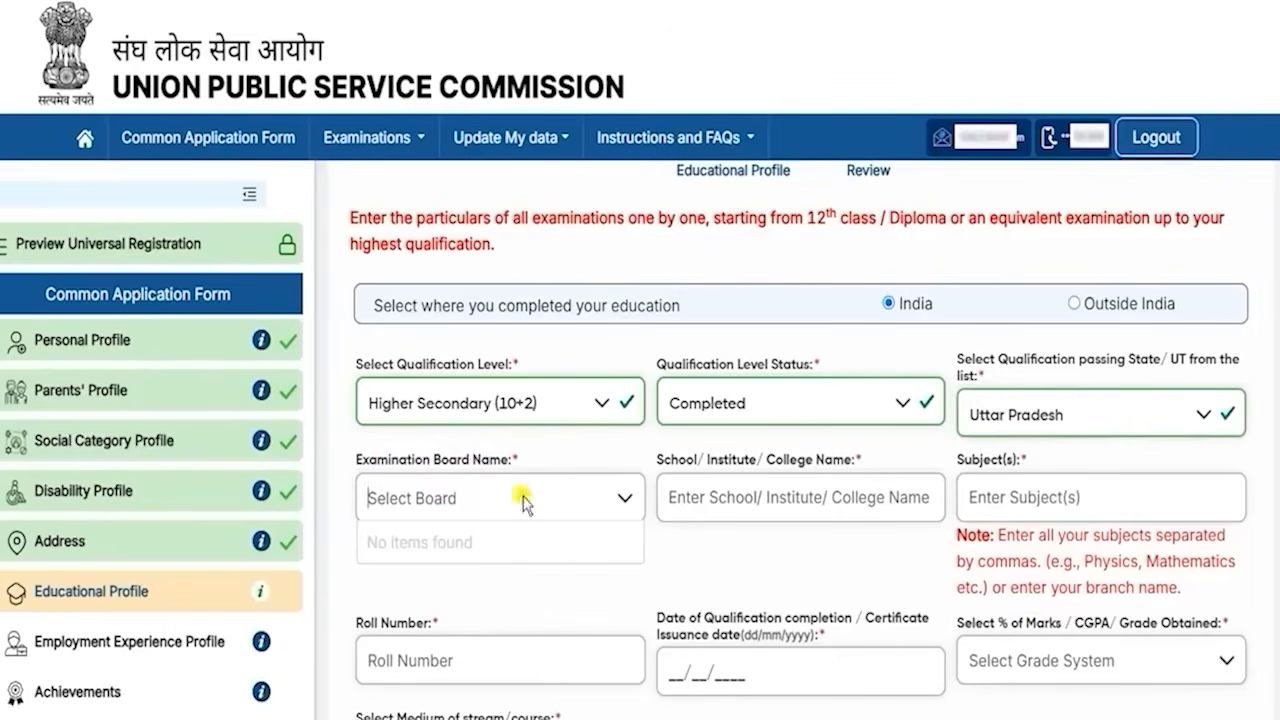
click(614, 500)
click(600, 497)
click(600, 497)
- Examine the school name and subjects fields and the note on separating subjects with commas
drag(664, 459, 794, 459)
click(788, 497)
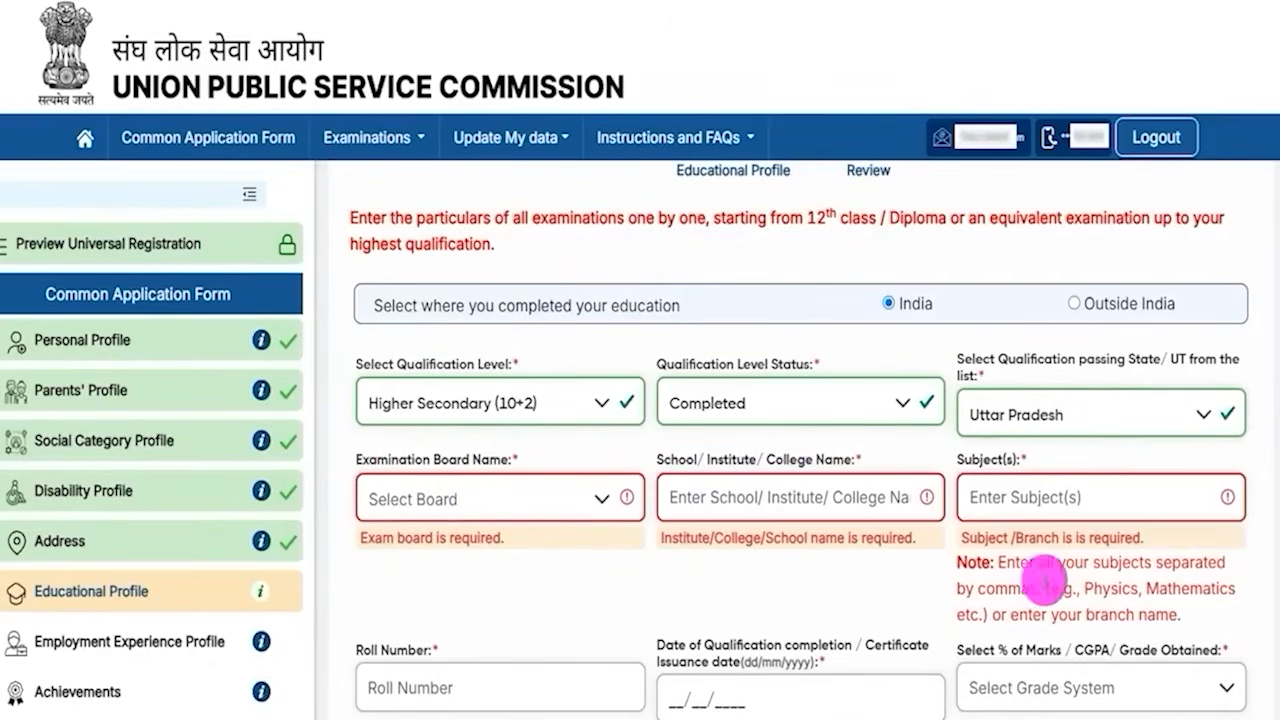
drag(963, 460, 1012, 505)
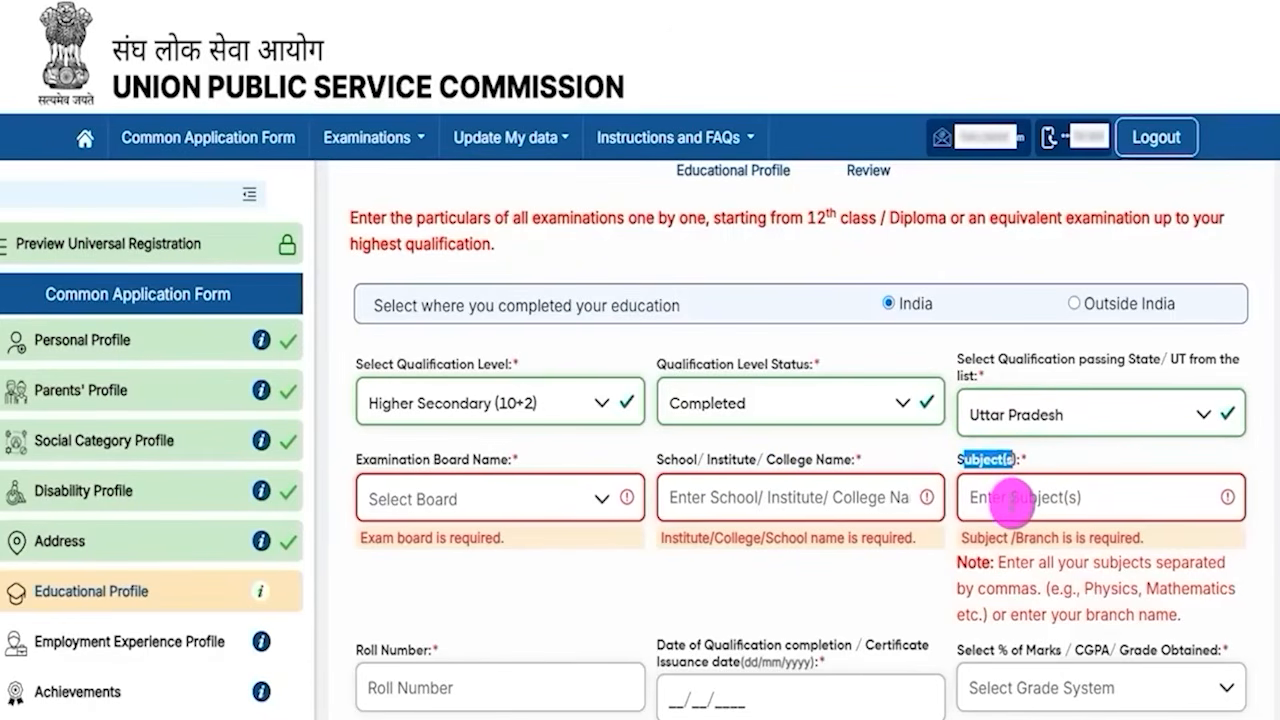
click(1012, 505)
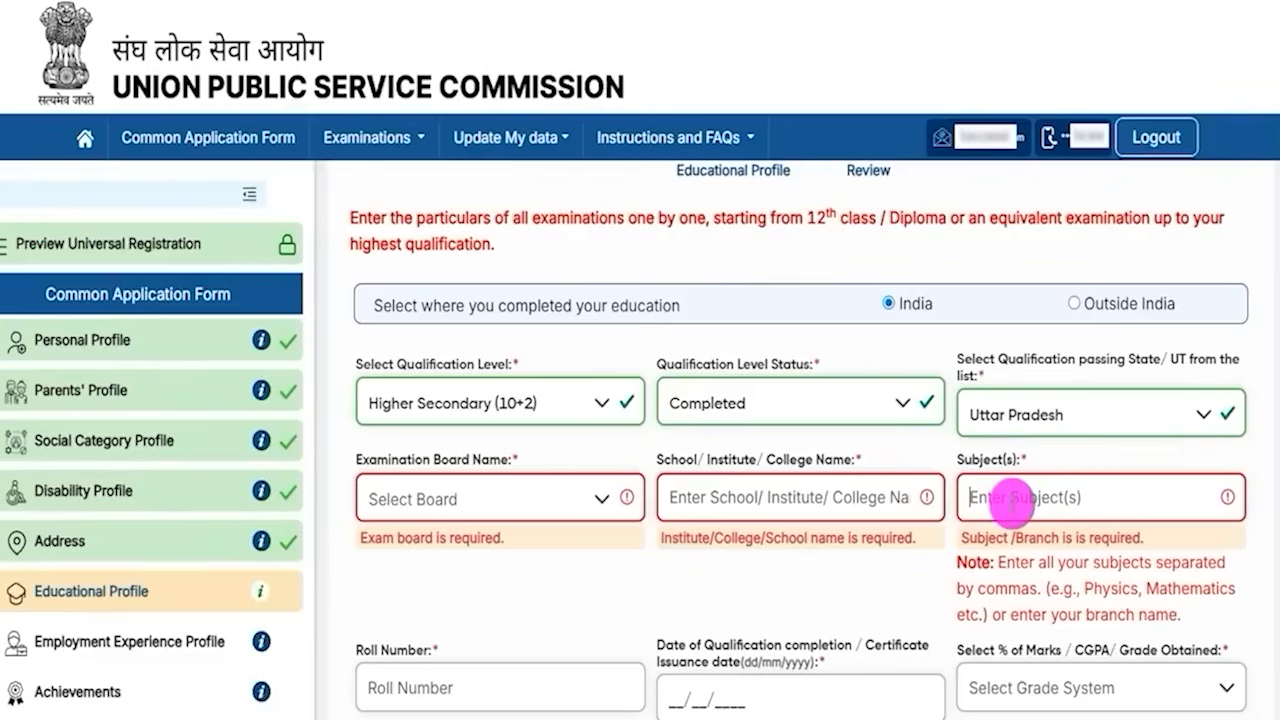
drag(1084, 588, 1228, 590)
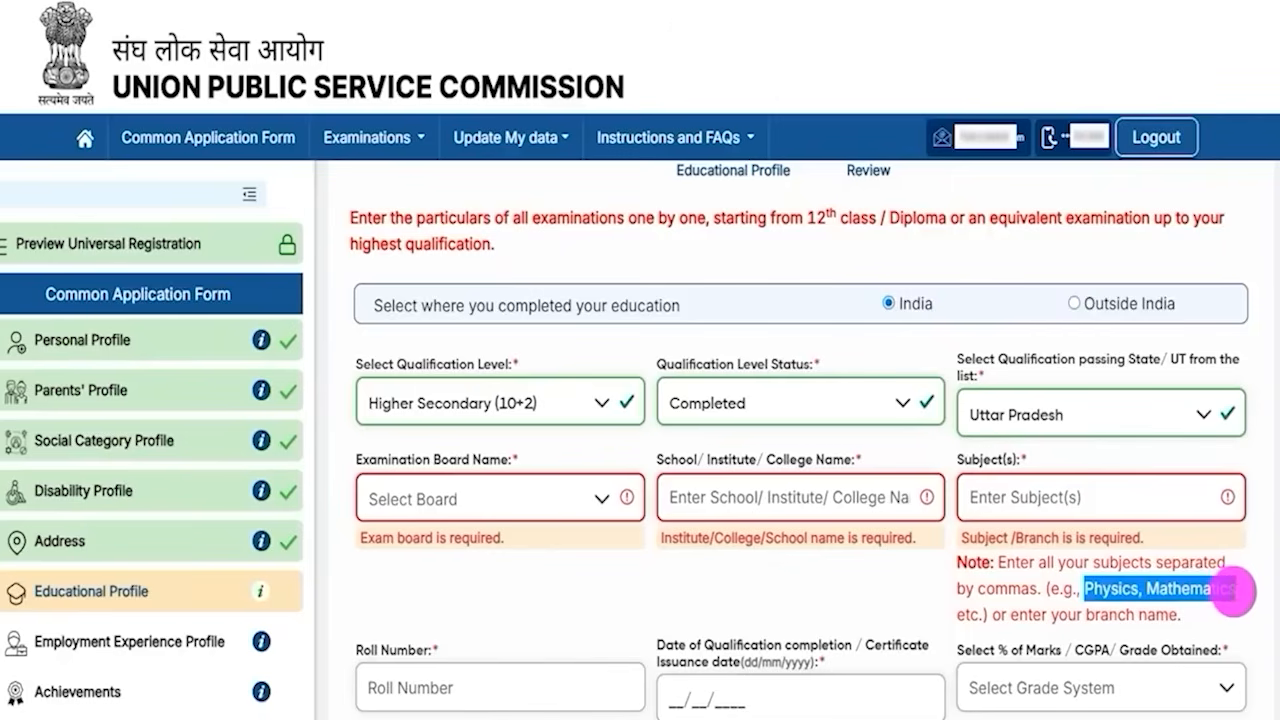
- Examine the roll number, qualification completion date and marks/grade fields of the Higher Secondary entry
scroll(677, 569, down, 3)
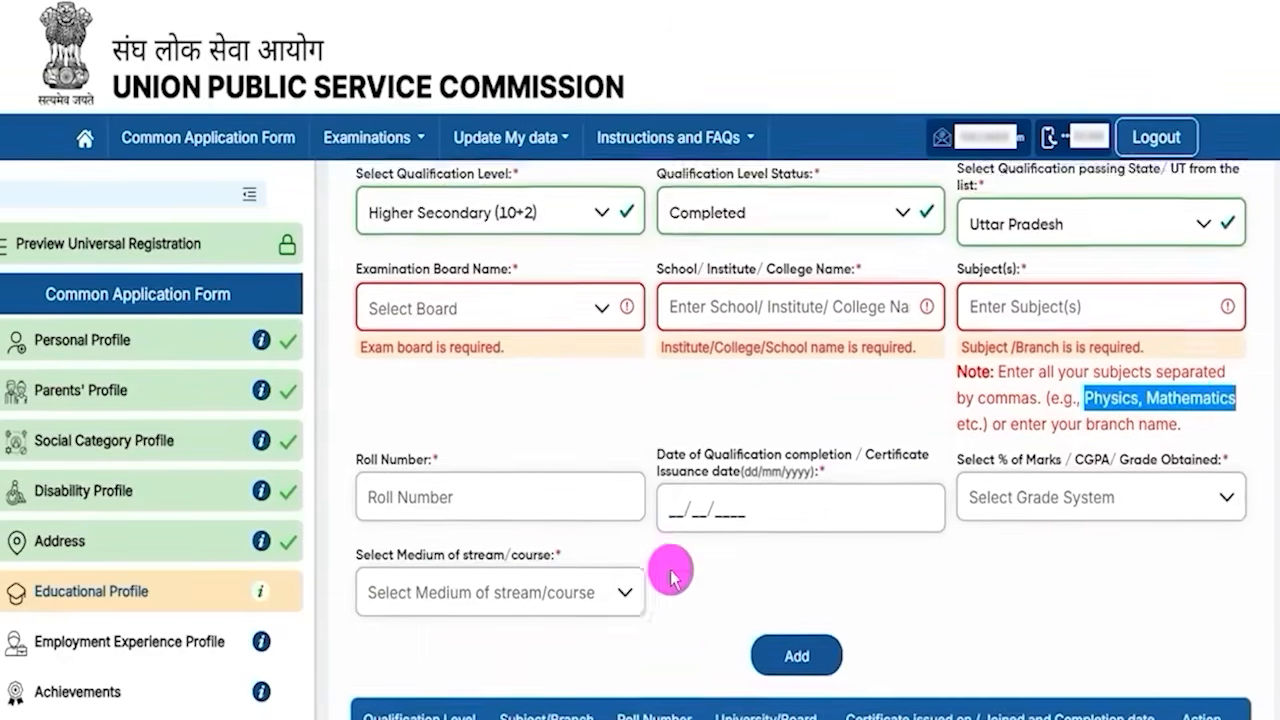
click(457, 415)
drag(677, 370, 843, 378)
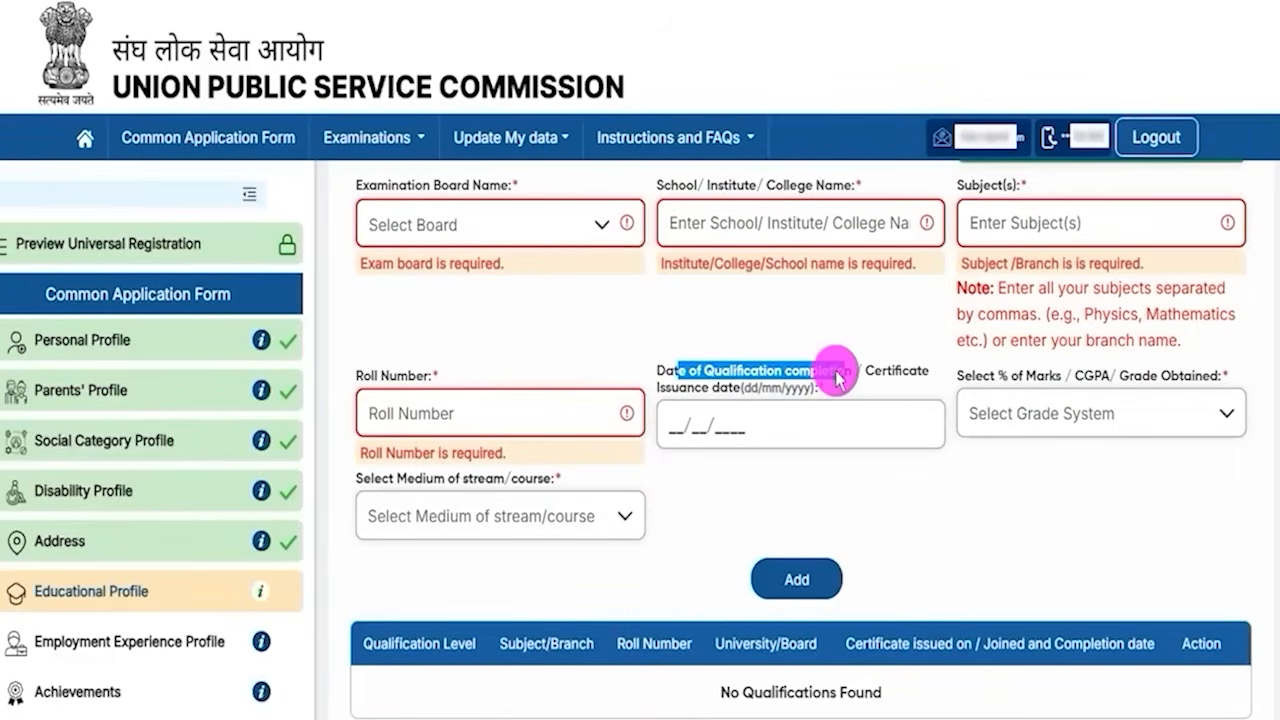
drag(866, 371, 893, 371)
drag(673, 371, 701, 373)
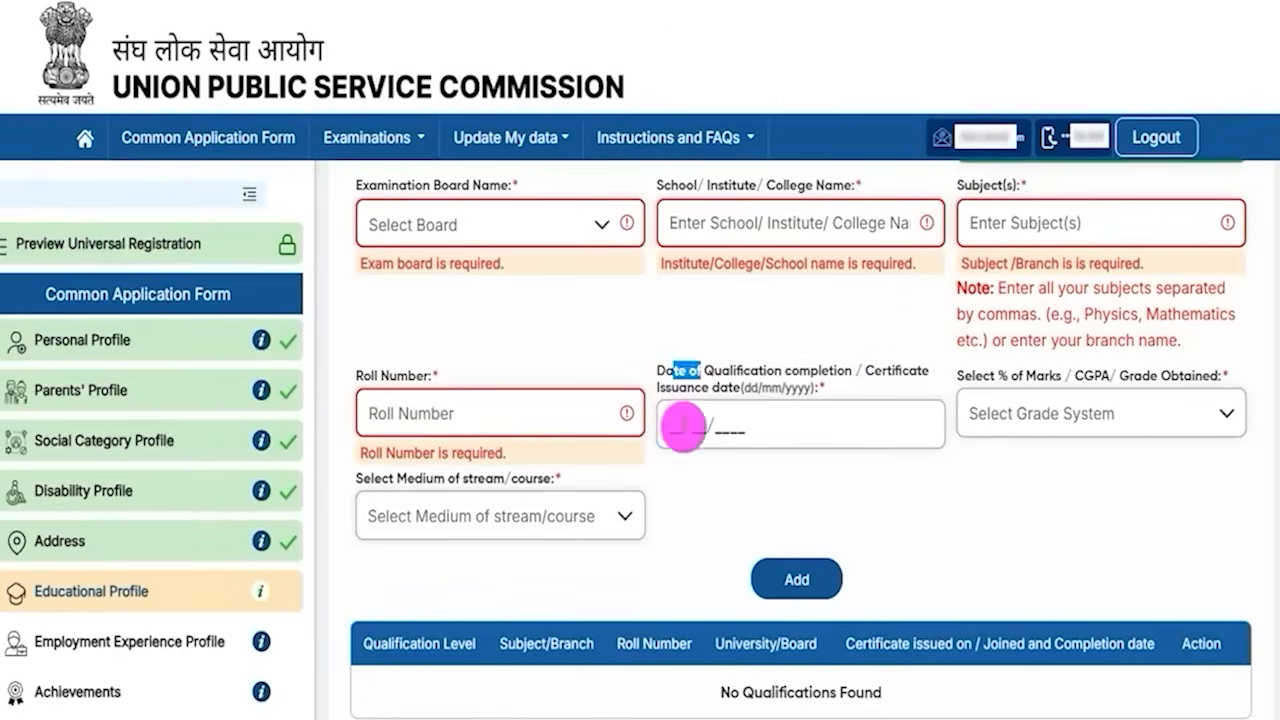
click(683, 428)
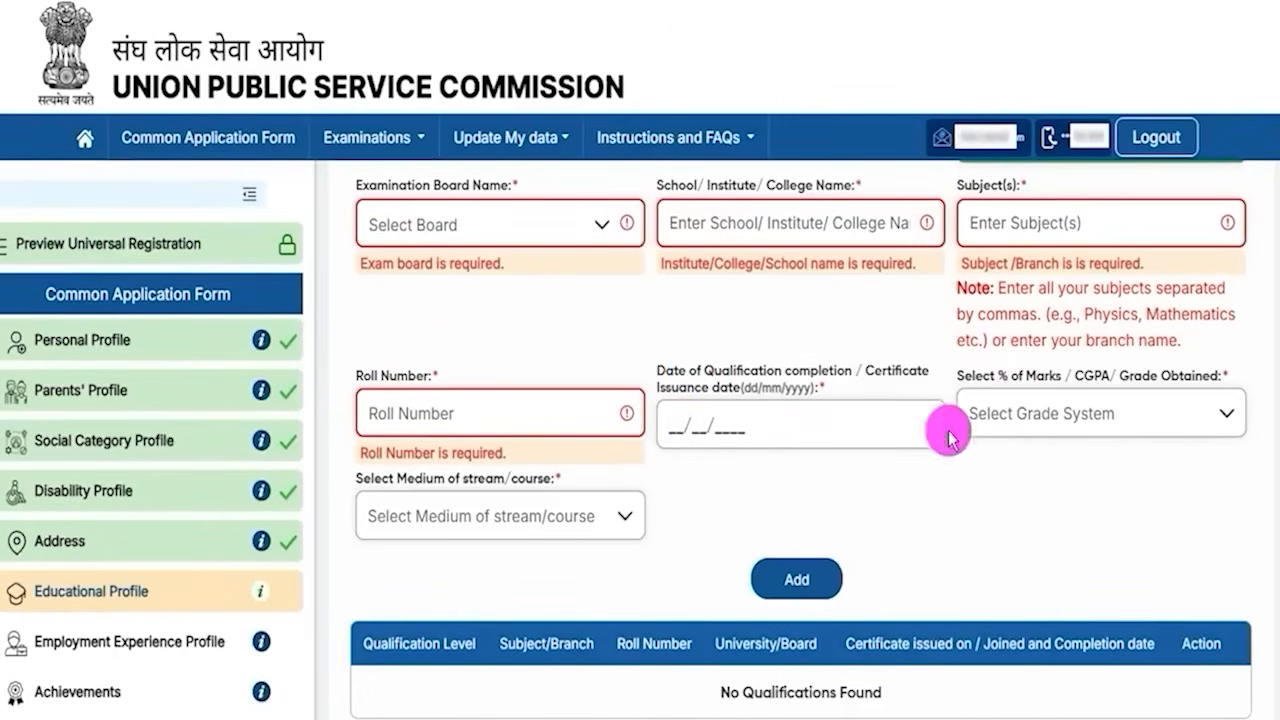
drag(975, 376, 1110, 380)
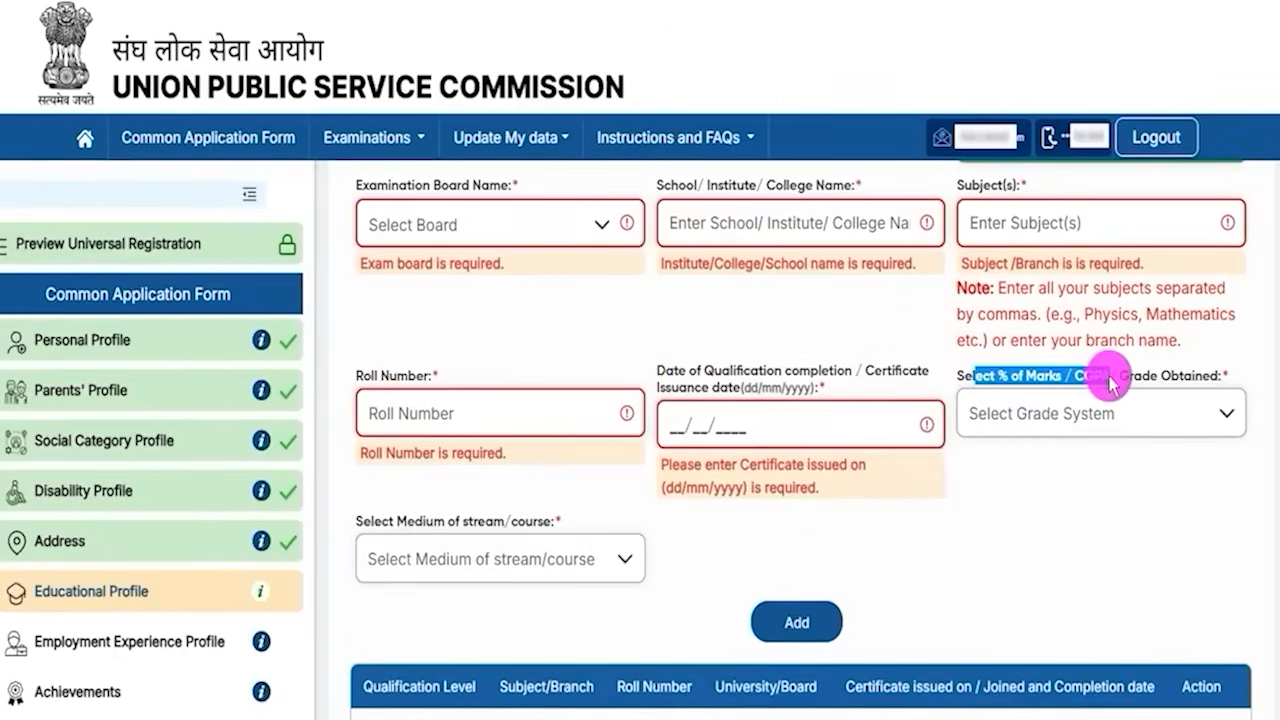
- Choose Percentage(%) Marks as the grade system and enter 90.00 as the percentage
click(1097, 415)
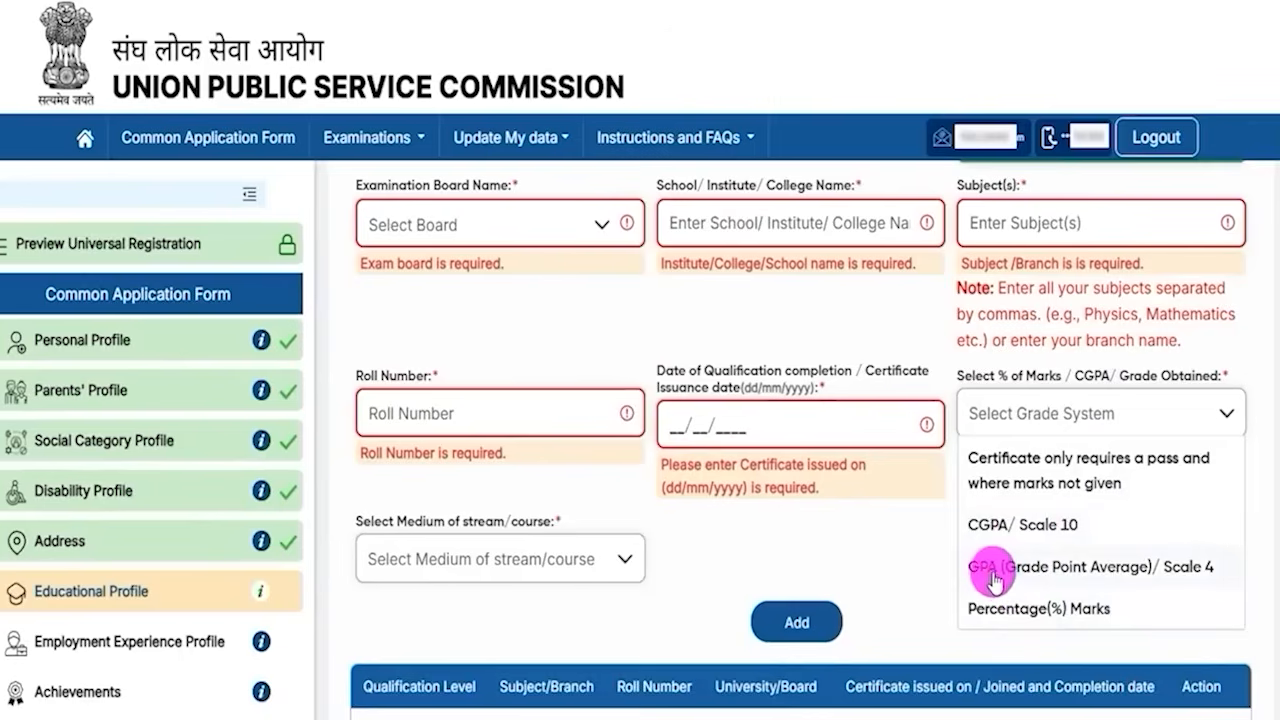
click(1046, 608)
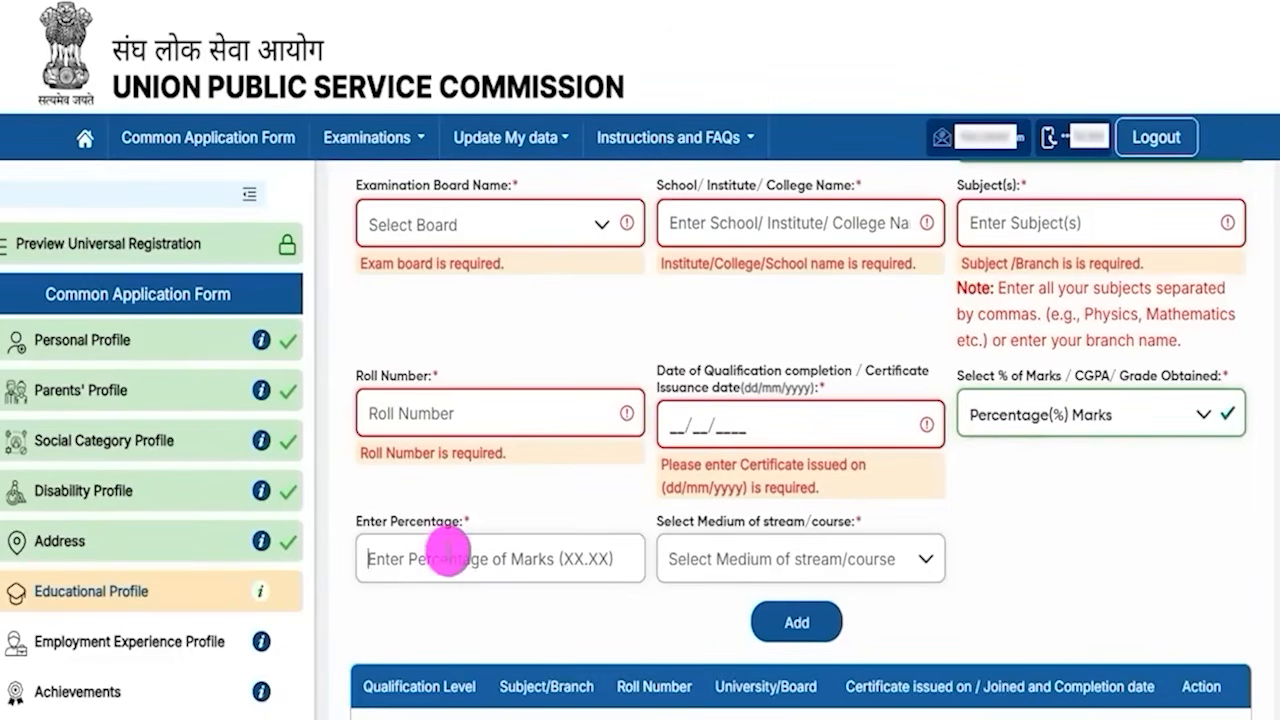
click(449, 550)
text(90)
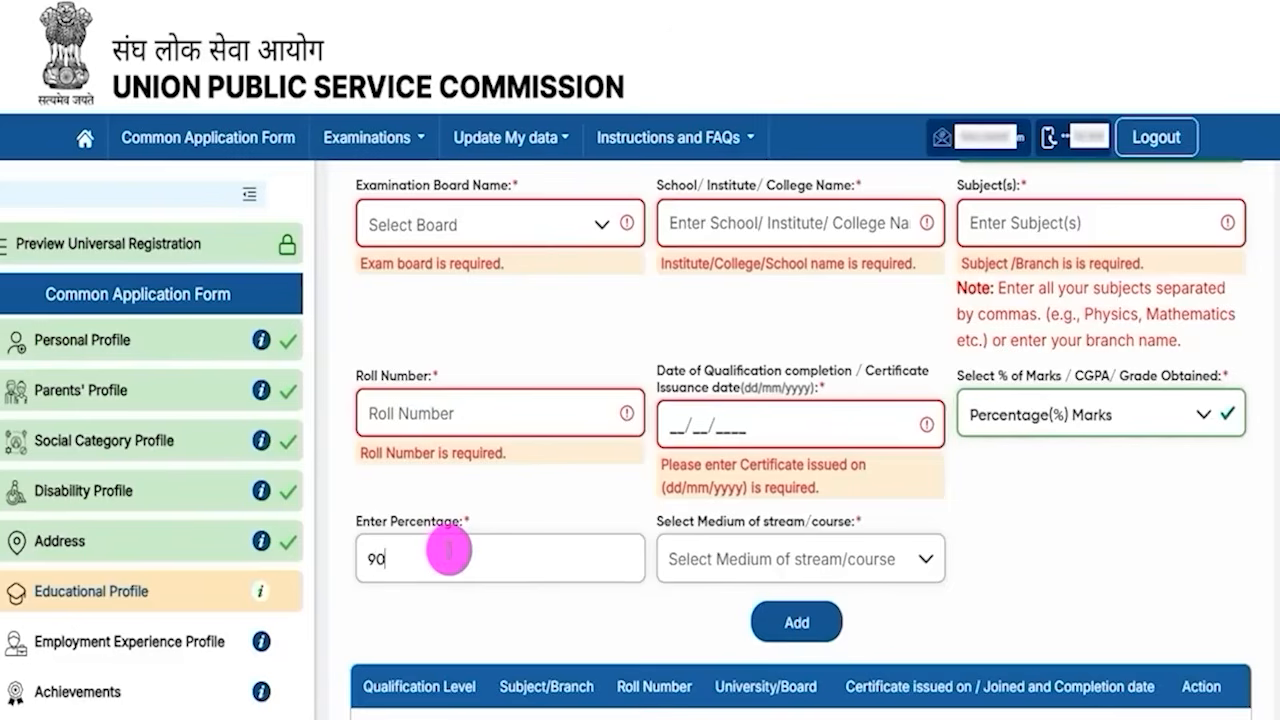
text(.00)
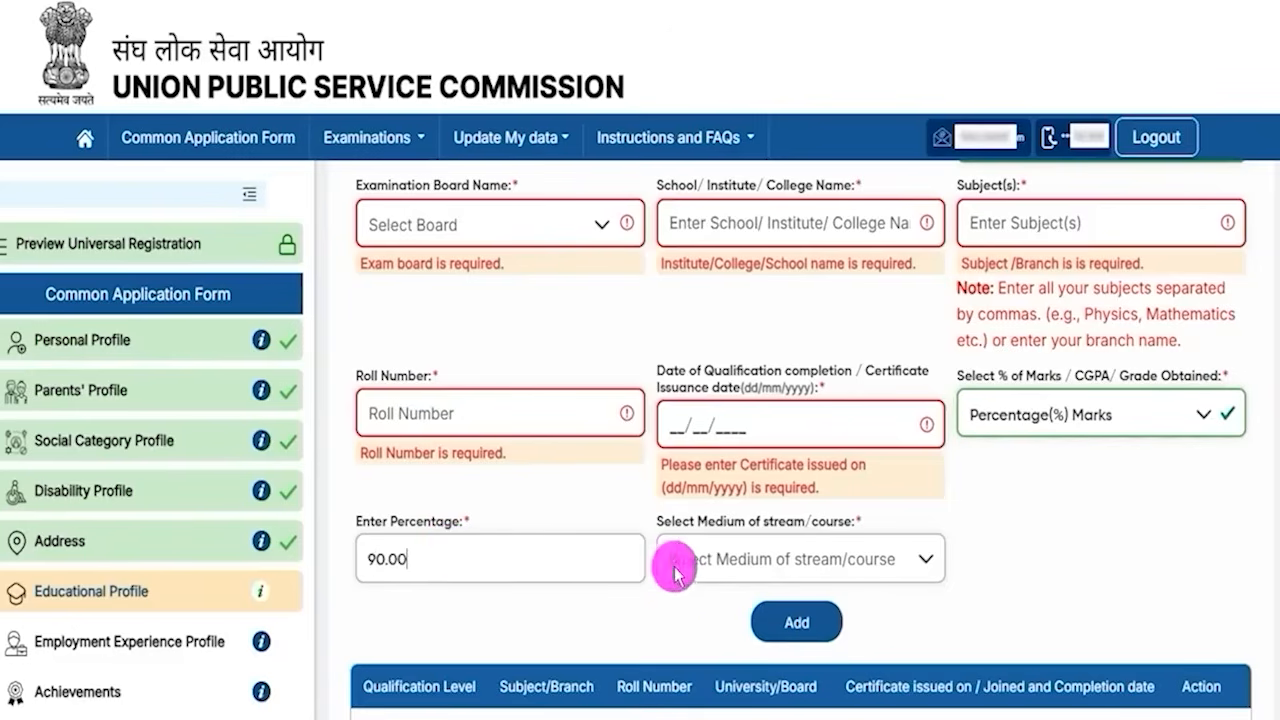
- Select English as the medium of stream/course
click(748, 563)
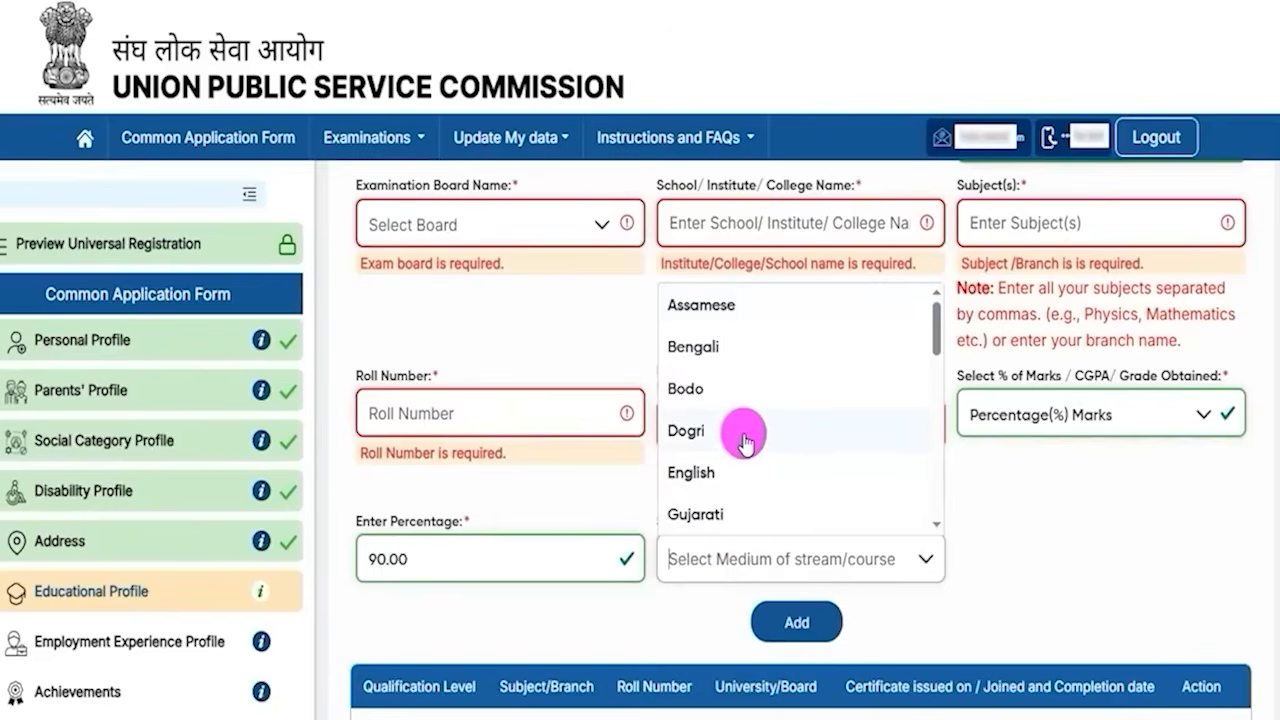
click(700, 476)
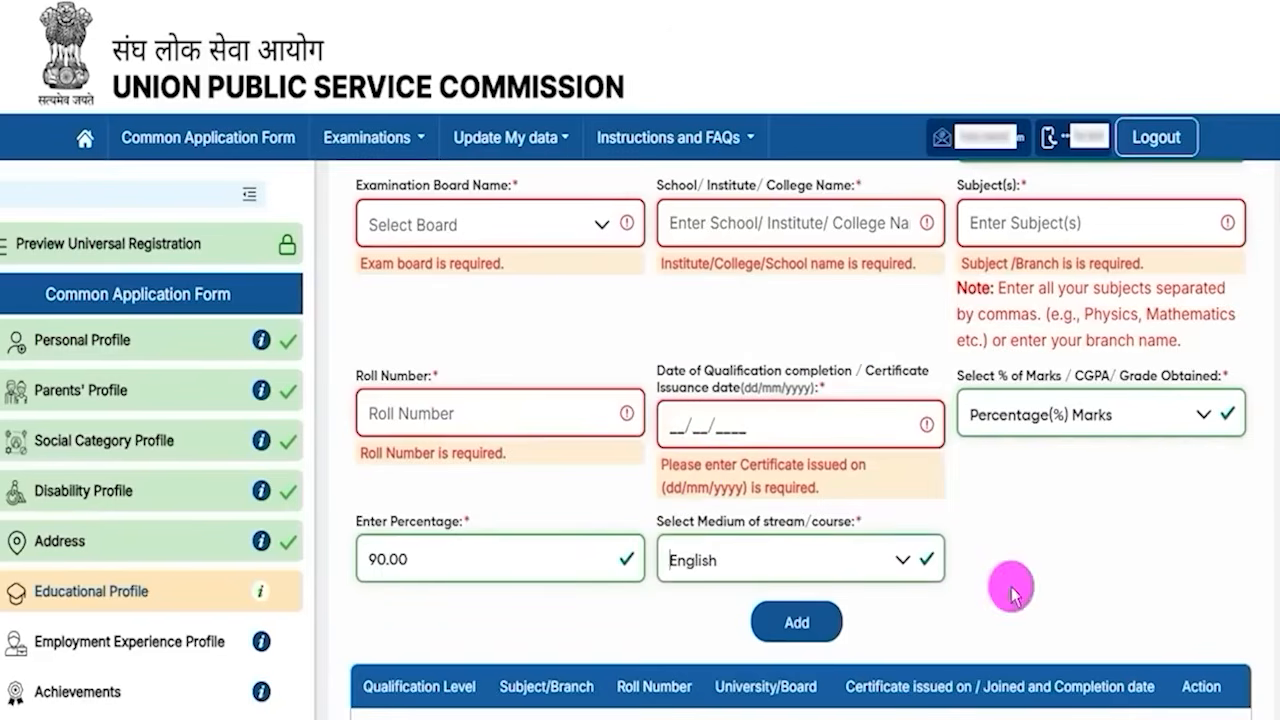
- Add the Higher Secondary (10+2) qualification to the list and review its row
scroll(1000, 588, down, 1)
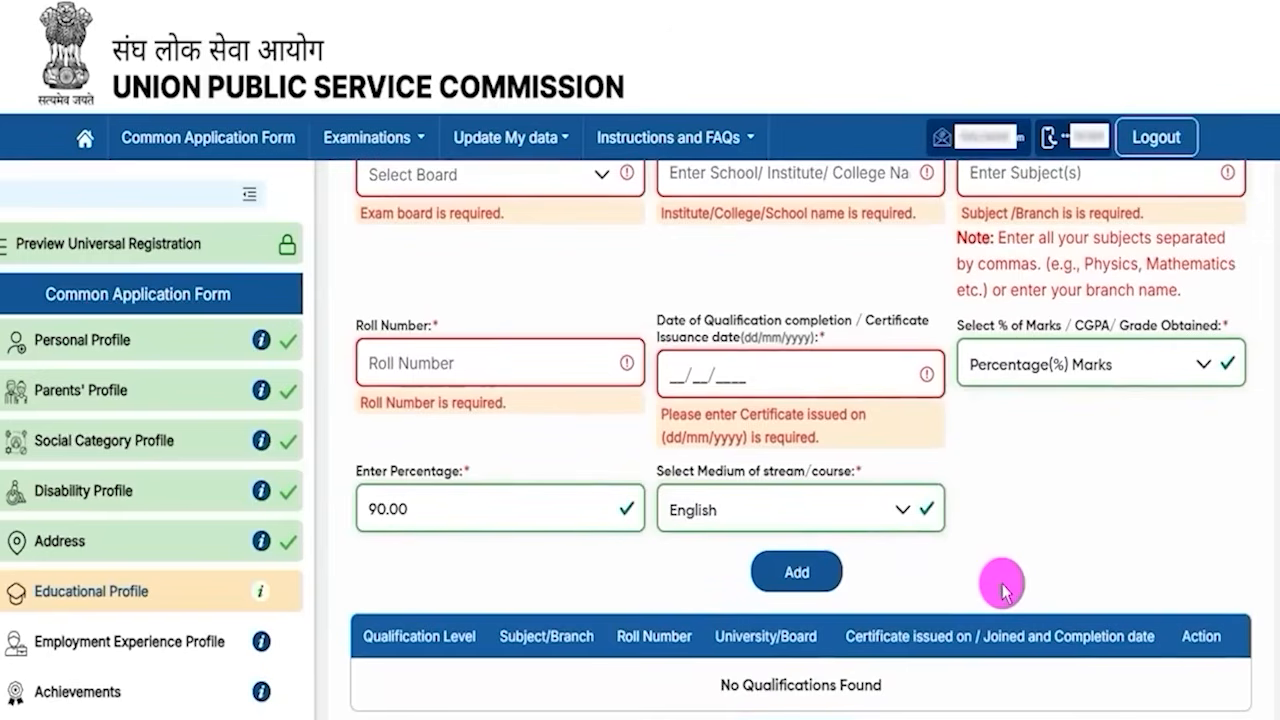
scroll(1260, 665, down, 1)
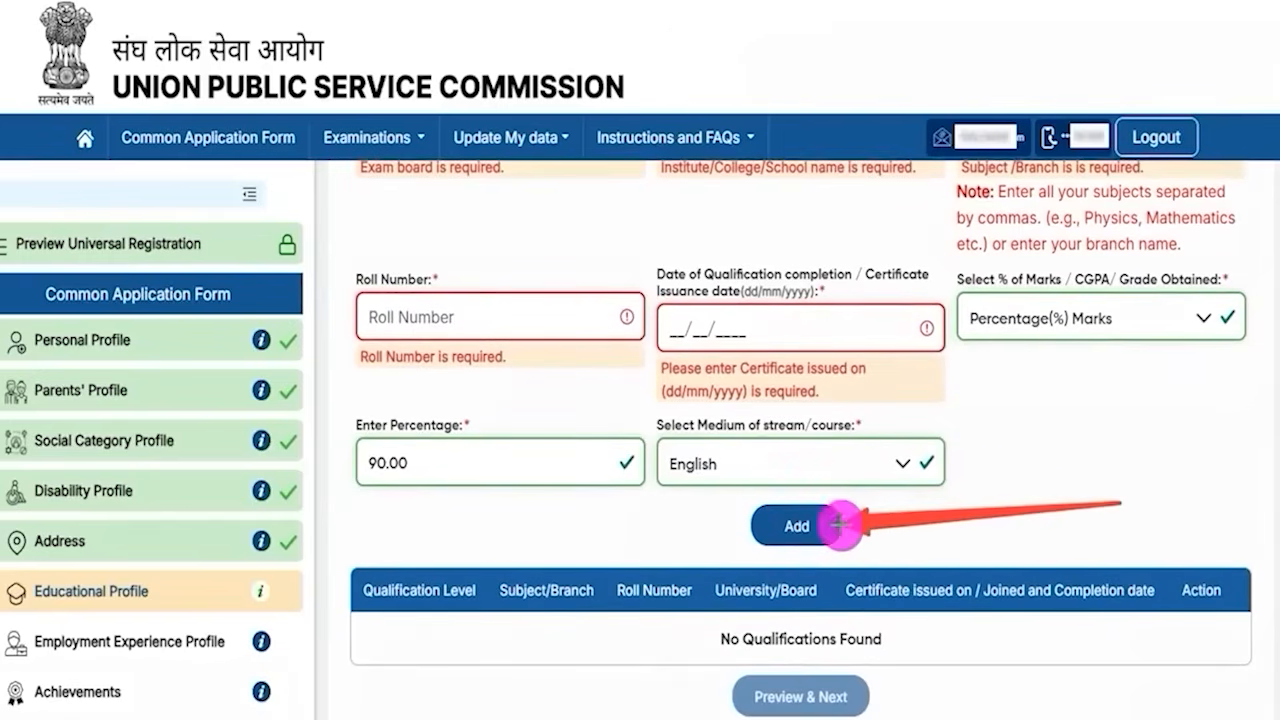
click(835, 525)
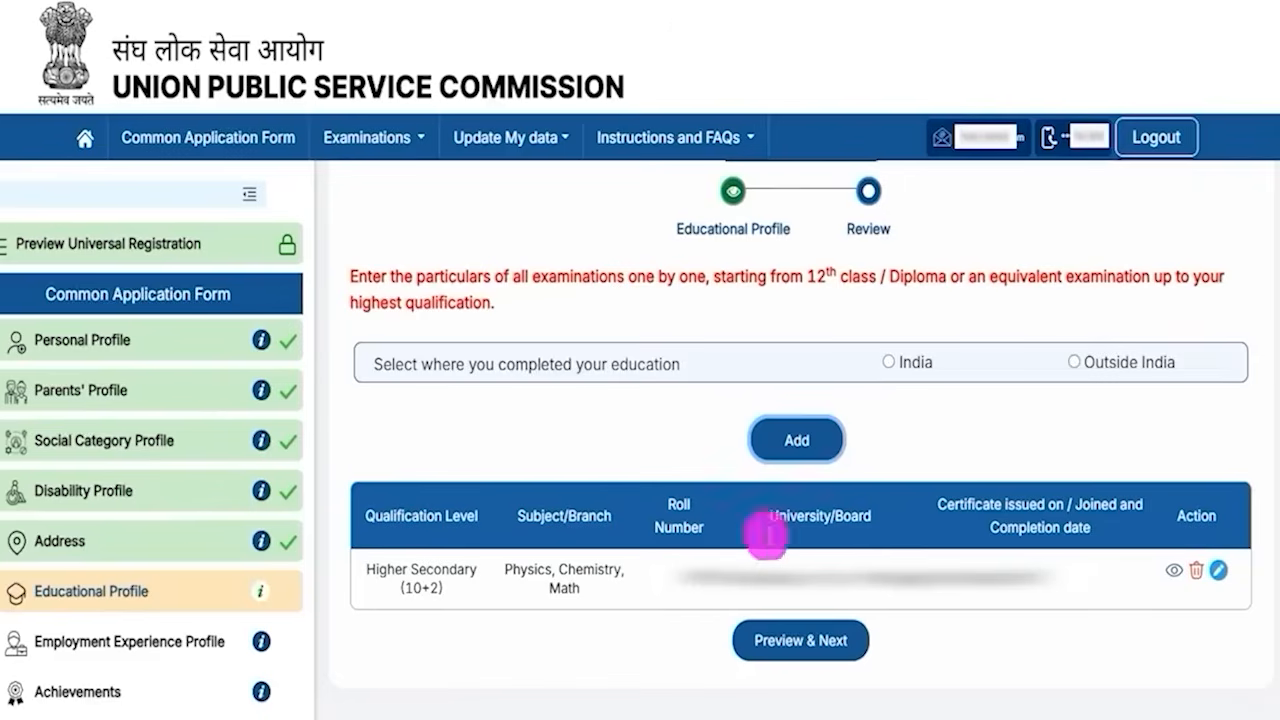
drag(387, 569, 457, 569)
click(820, 578)
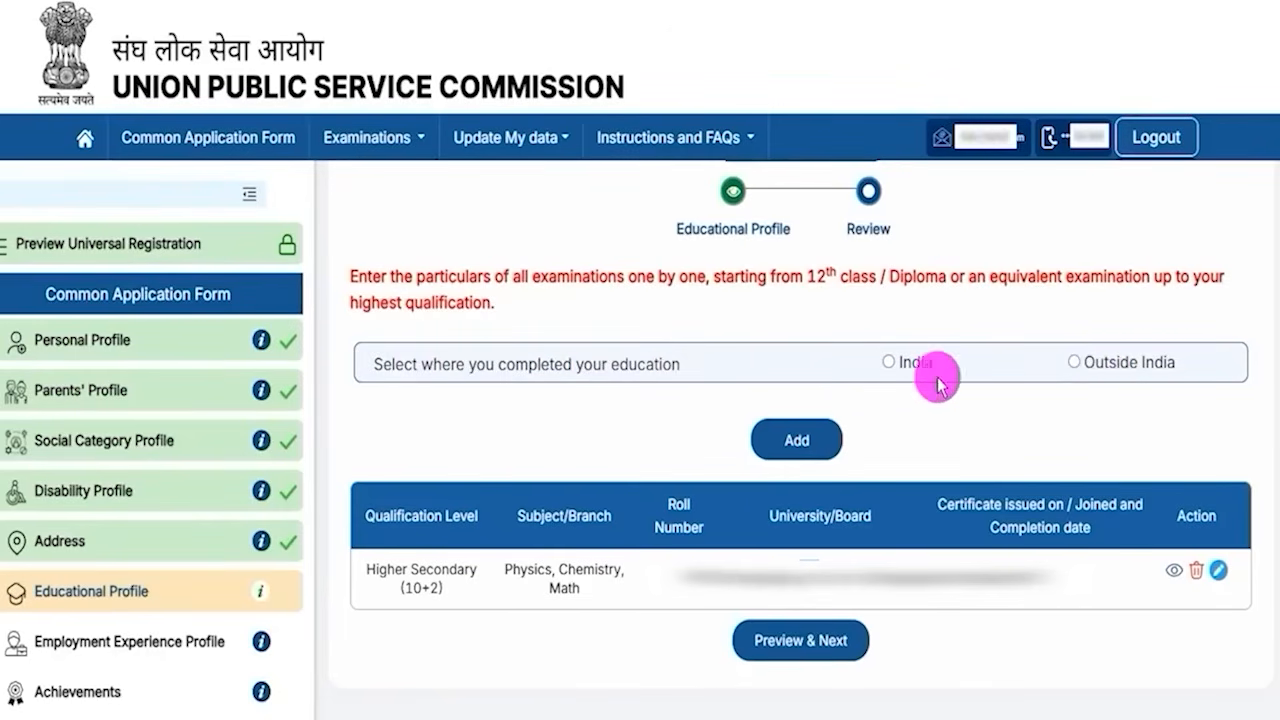
- Start a new entry completed in India with Graduate as the qualification level
click(889, 364)
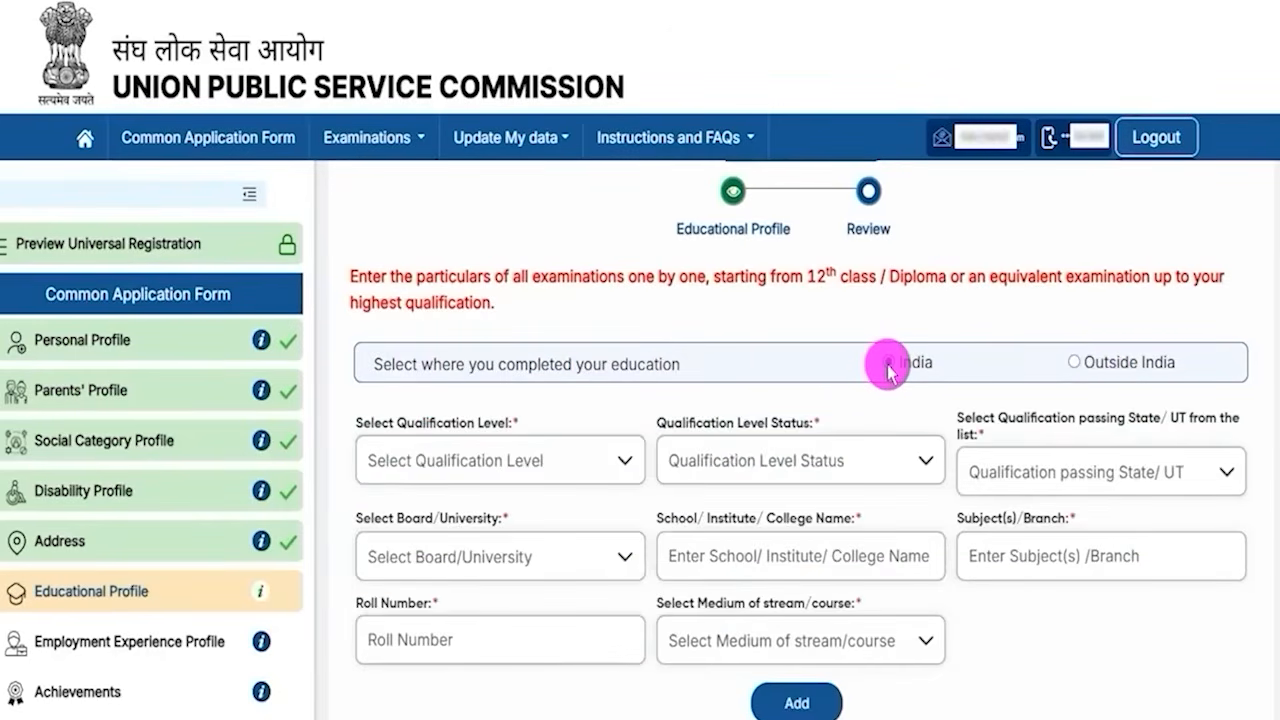
click(492, 458)
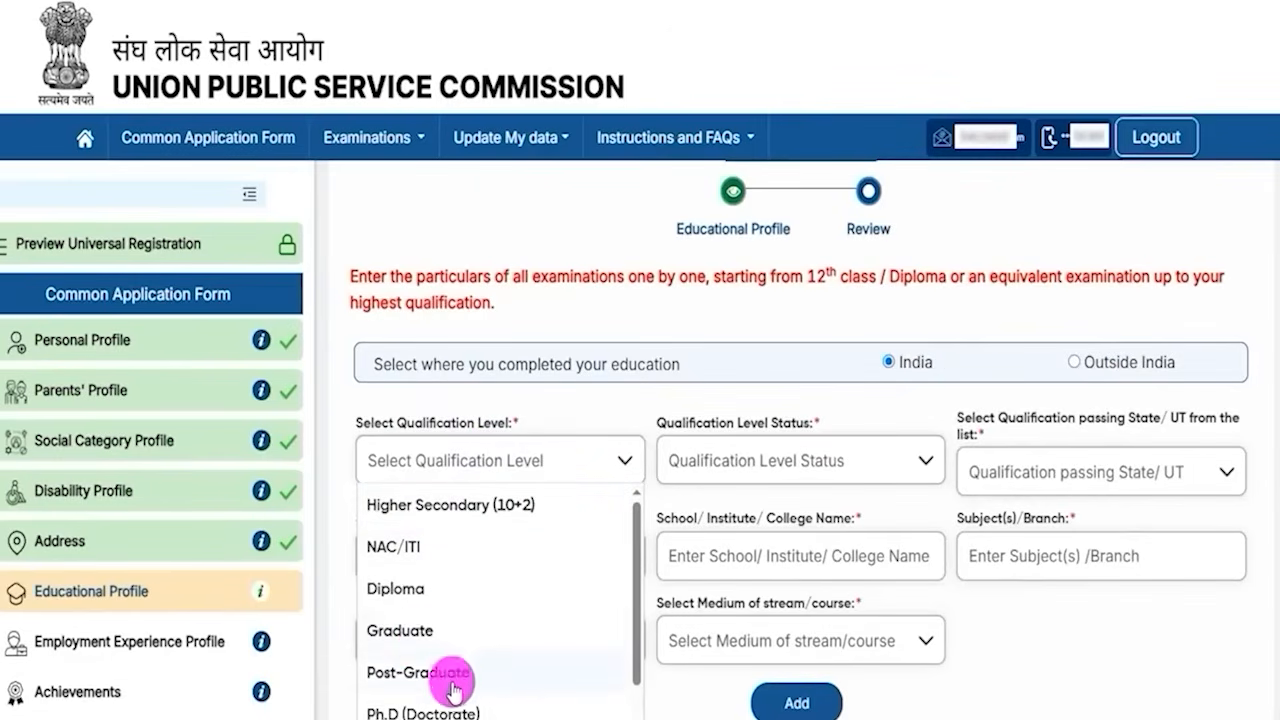
click(412, 632)
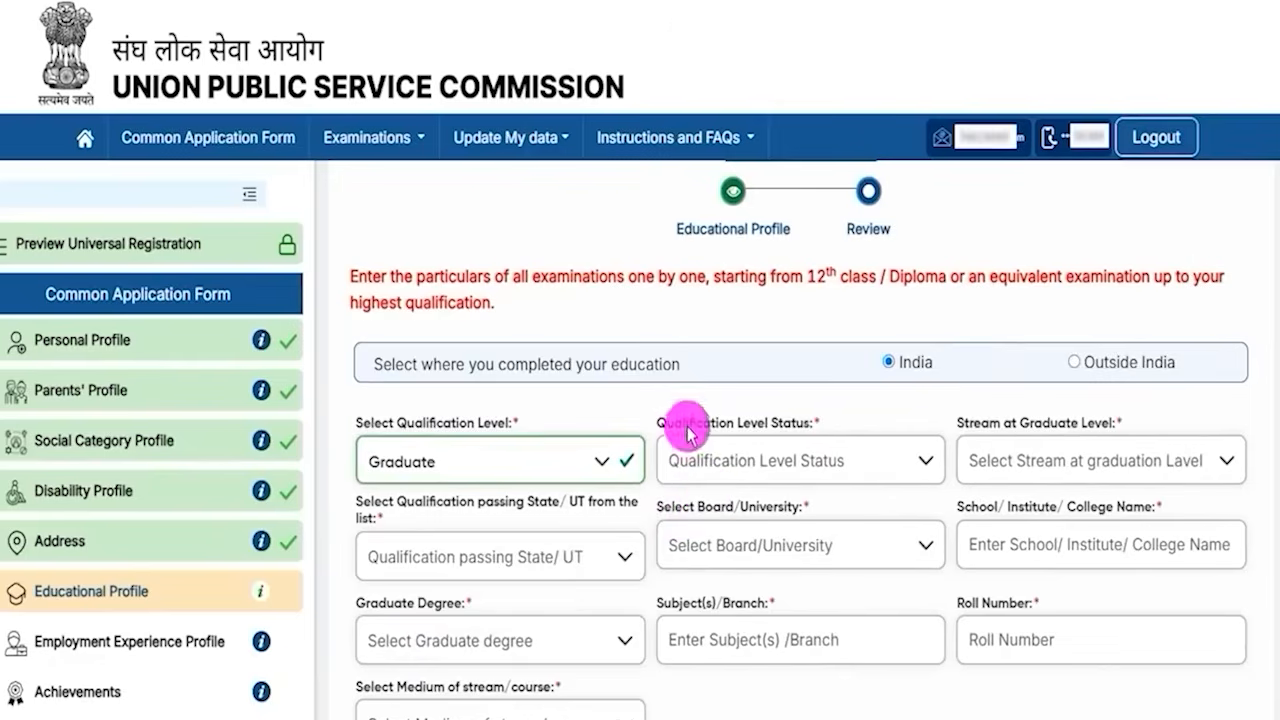
- Set the graduate qualification status to Completed and the stream to Medical
click(752, 458)
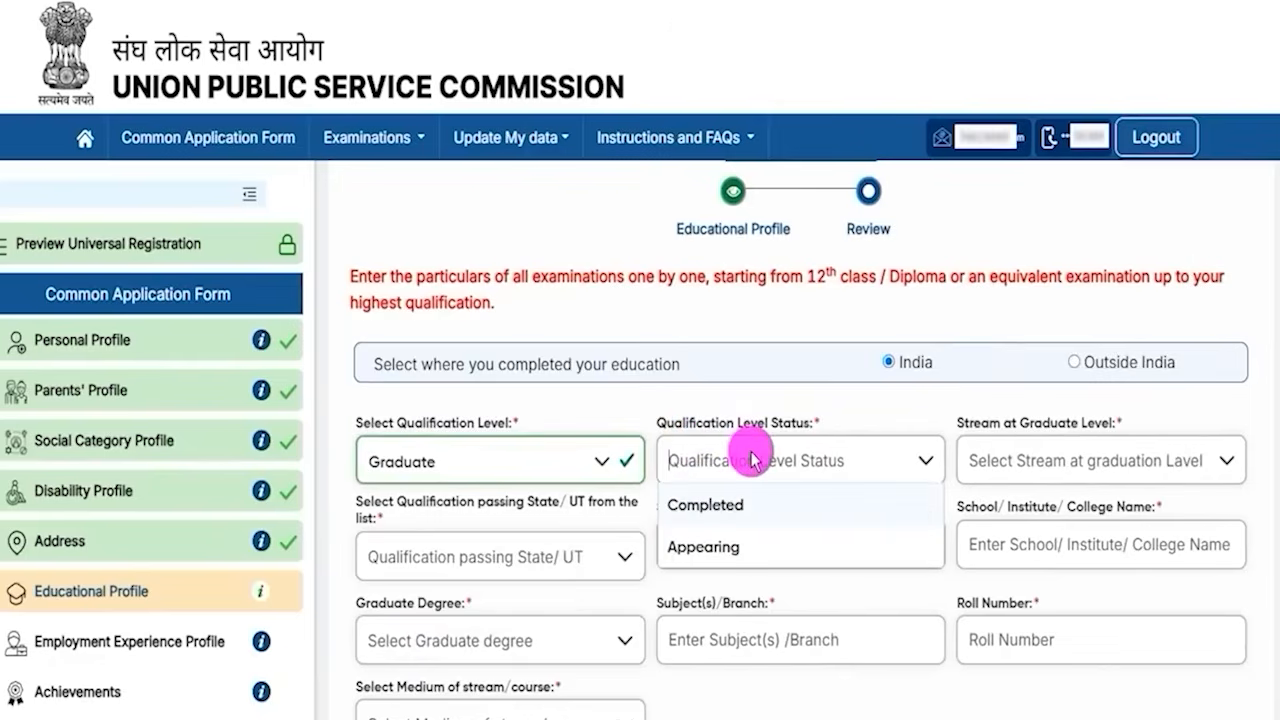
click(733, 510)
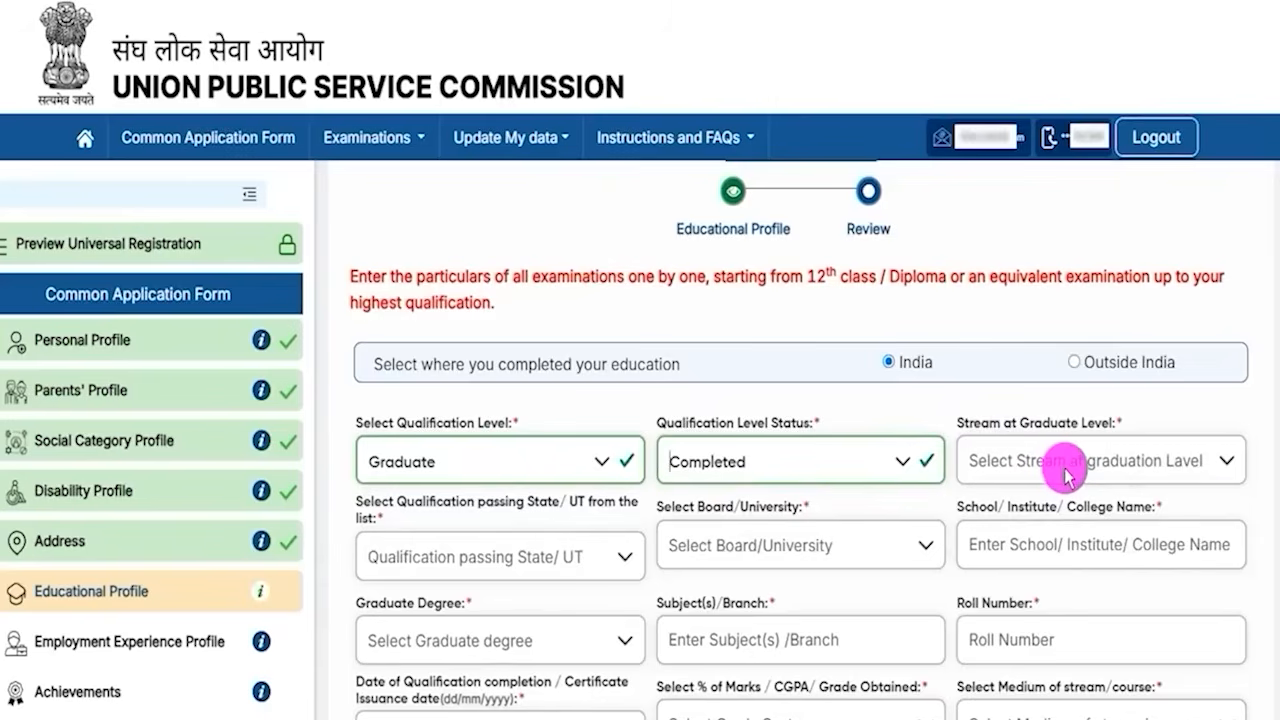
click(1066, 474)
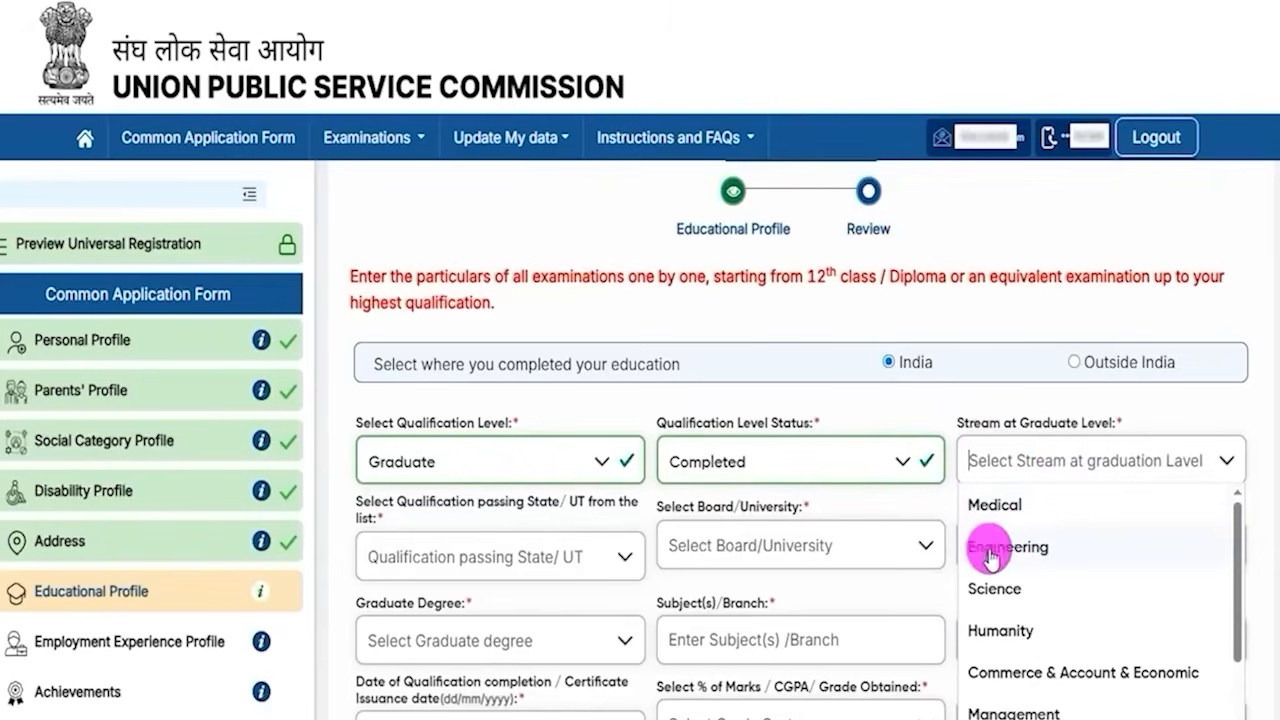
click(1012, 508)
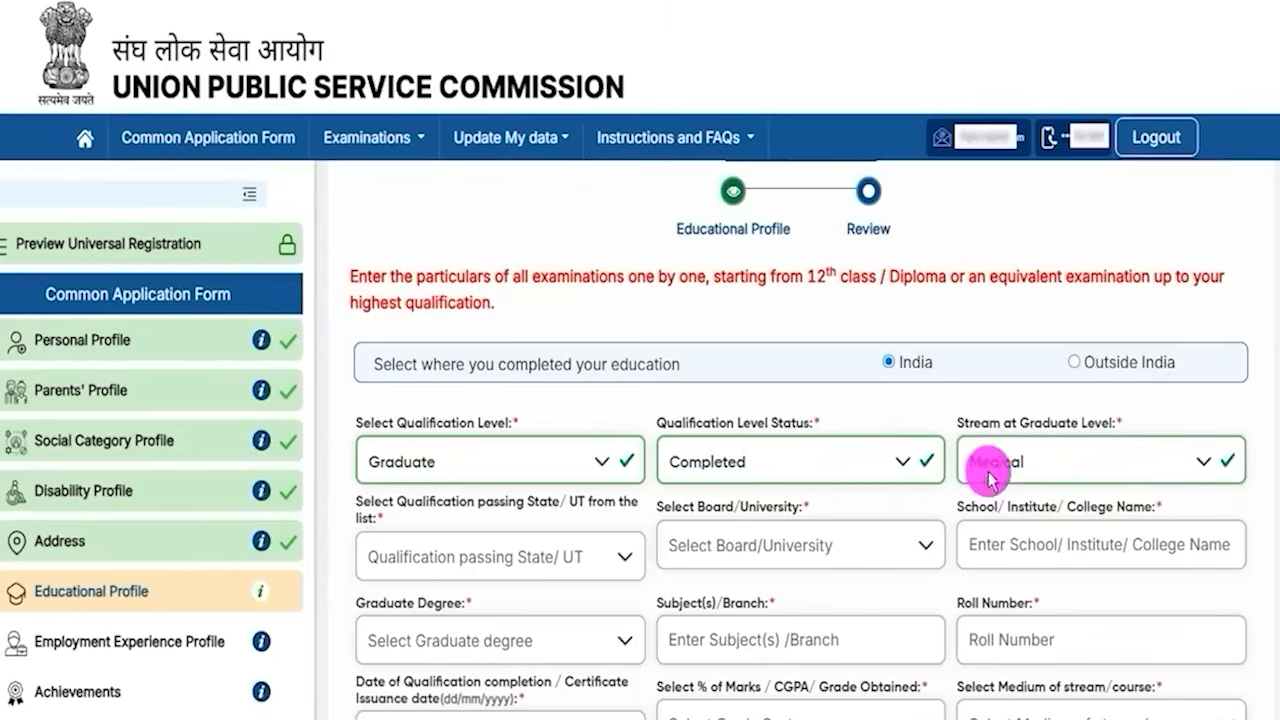
- Open the passing state and board/university lists to view the options
click(526, 566)
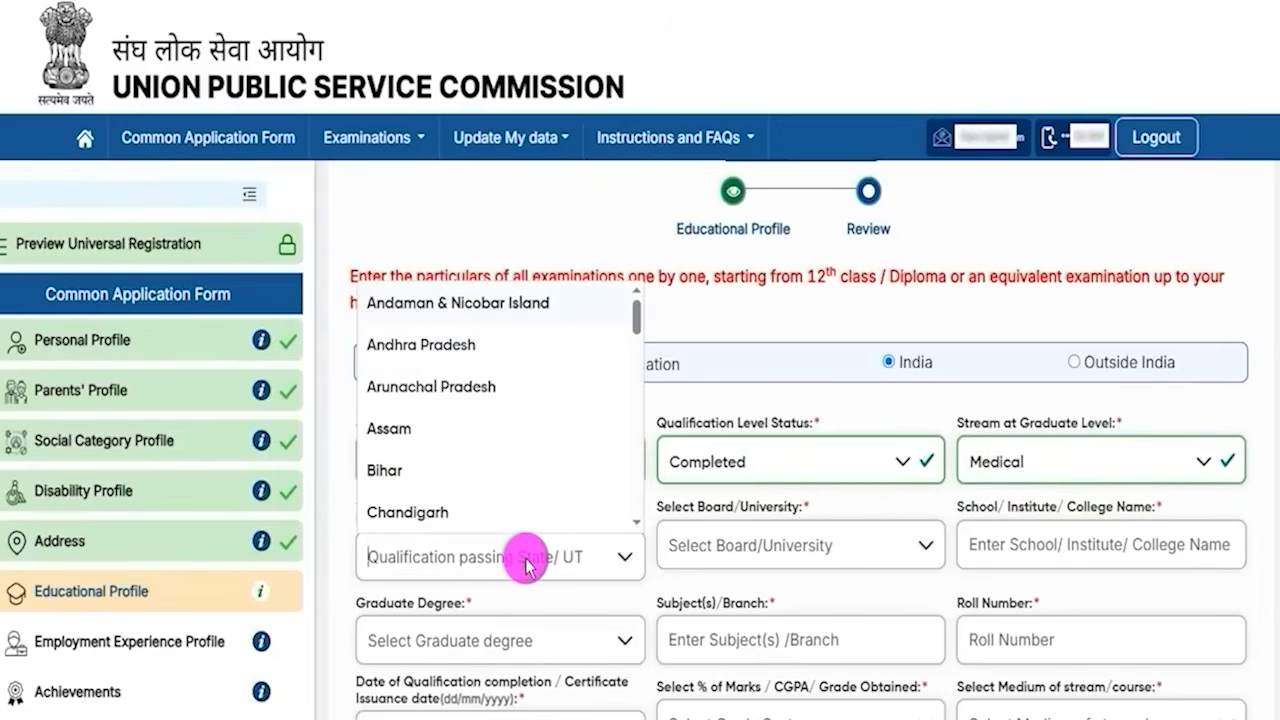
click(797, 555)
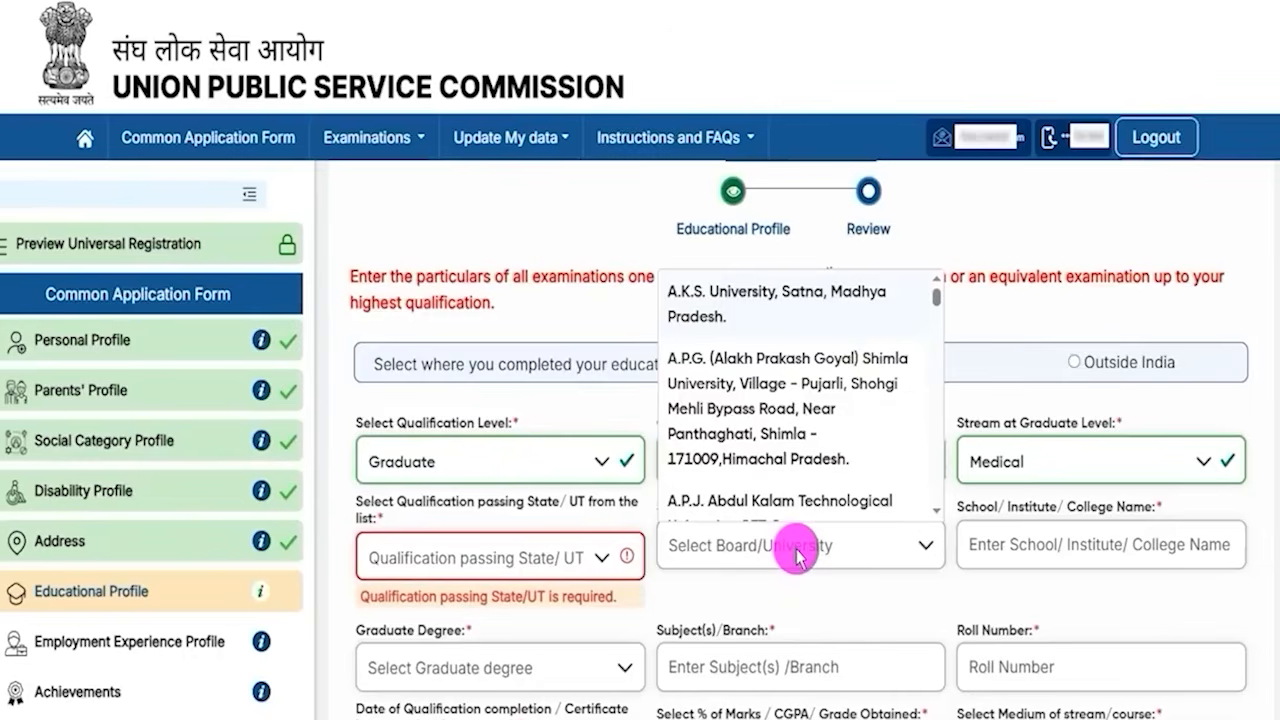
click(1025, 552)
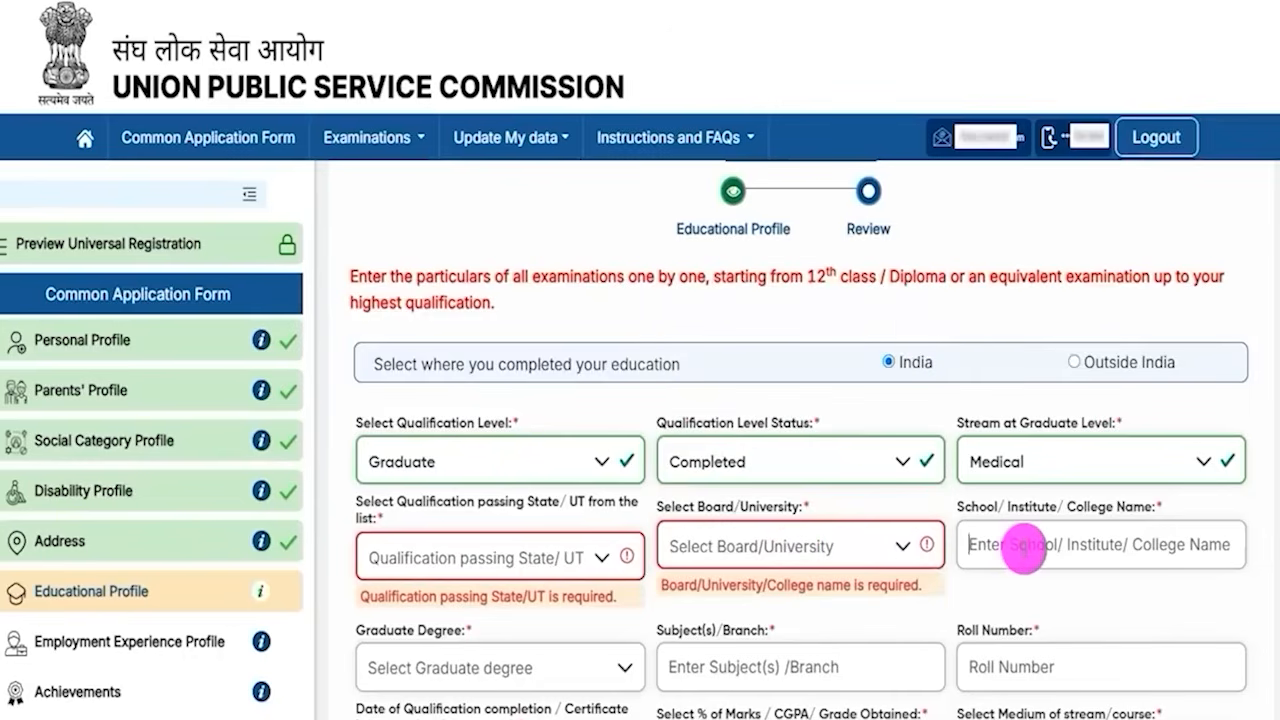
- Select B.A. as the graduate degree
scroll(1010, 492, down, 2)
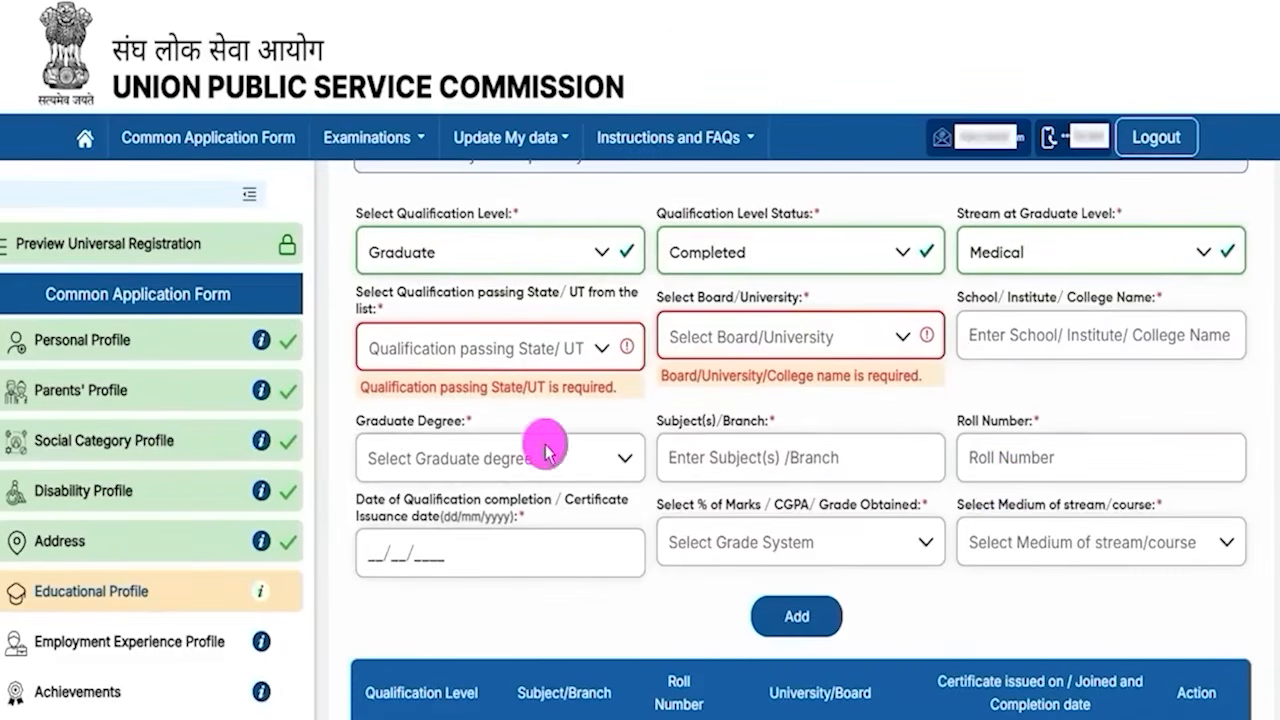
click(420, 460)
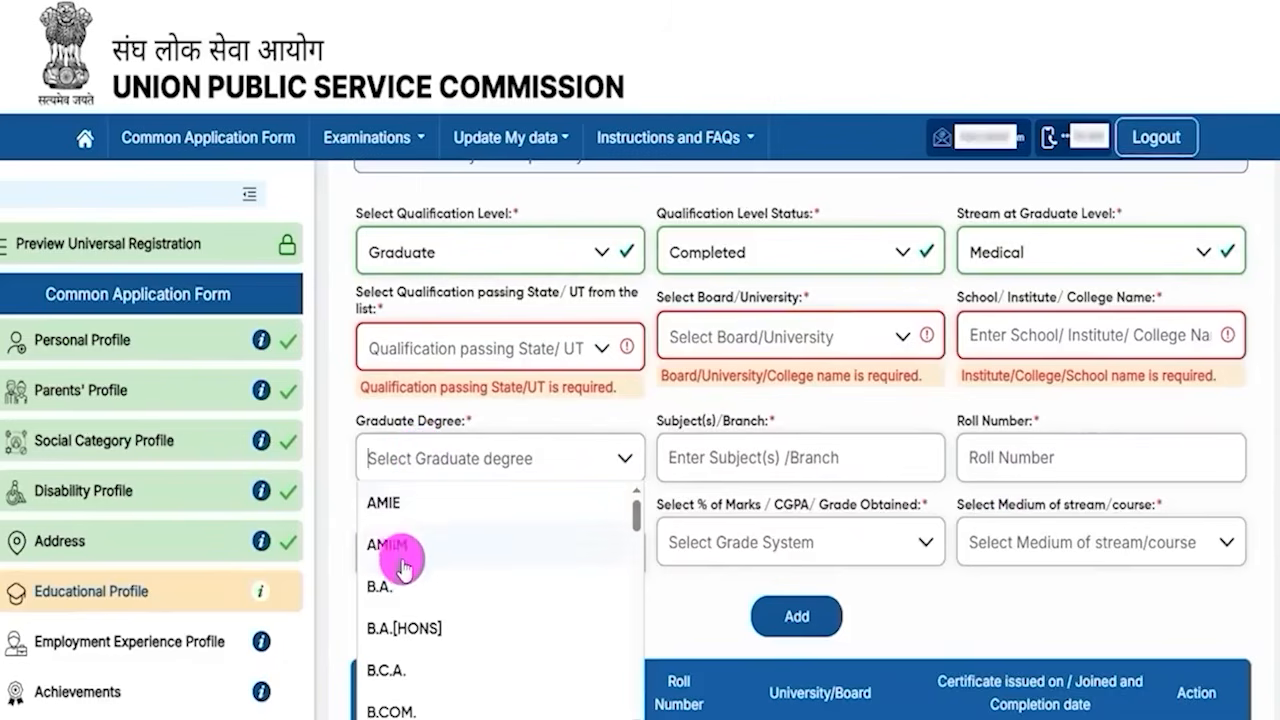
click(403, 598)
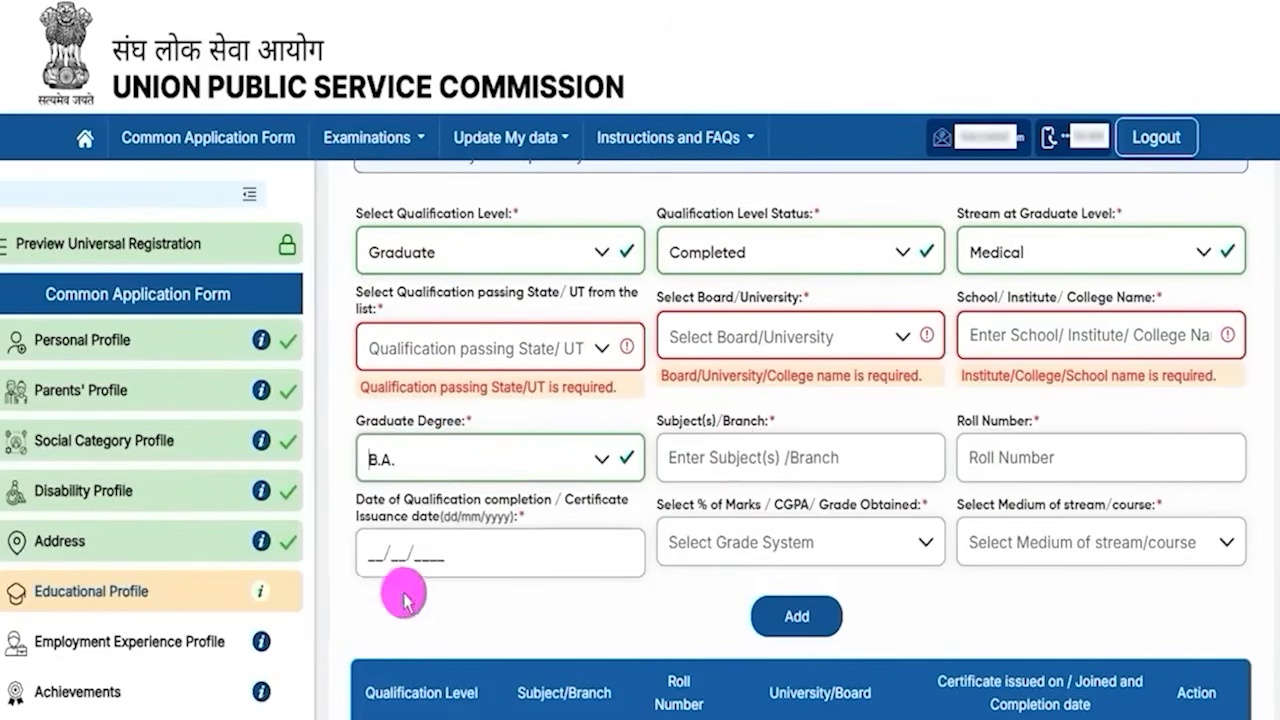
- Examine the subjects, roll number, completion date and grade fields for the graduate entry
drag(679, 421, 737, 465)
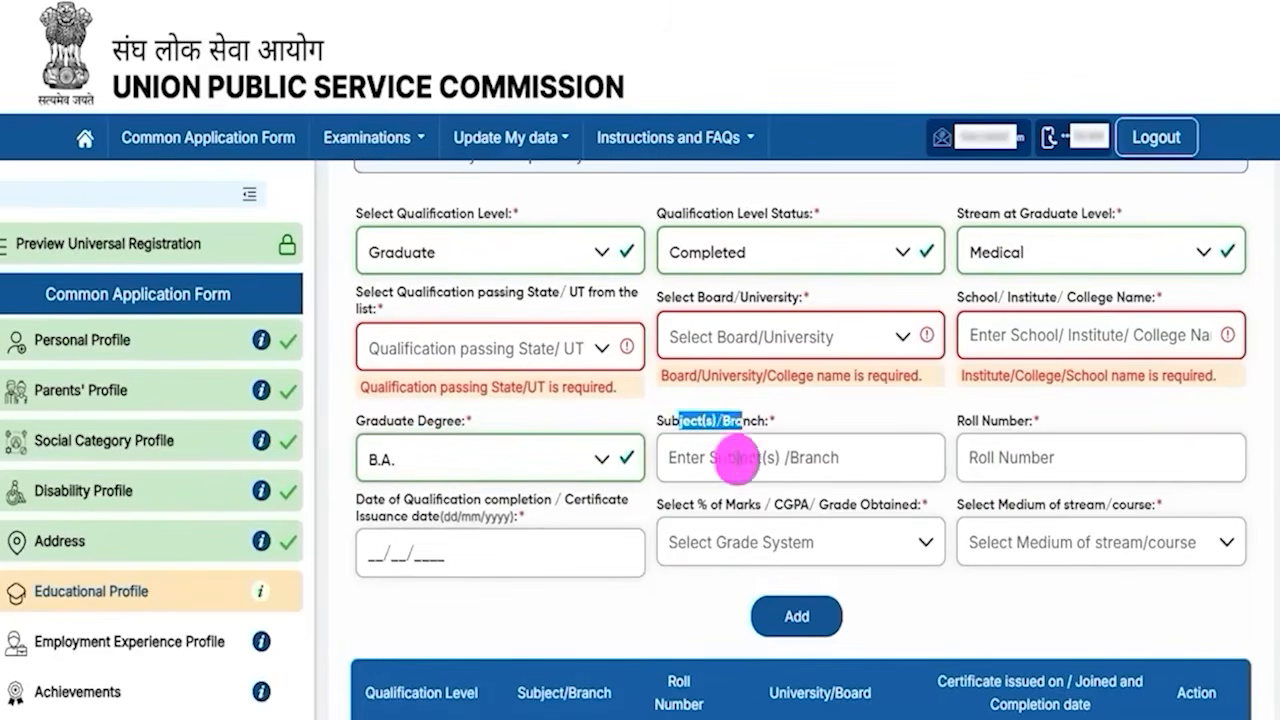
click(990, 445)
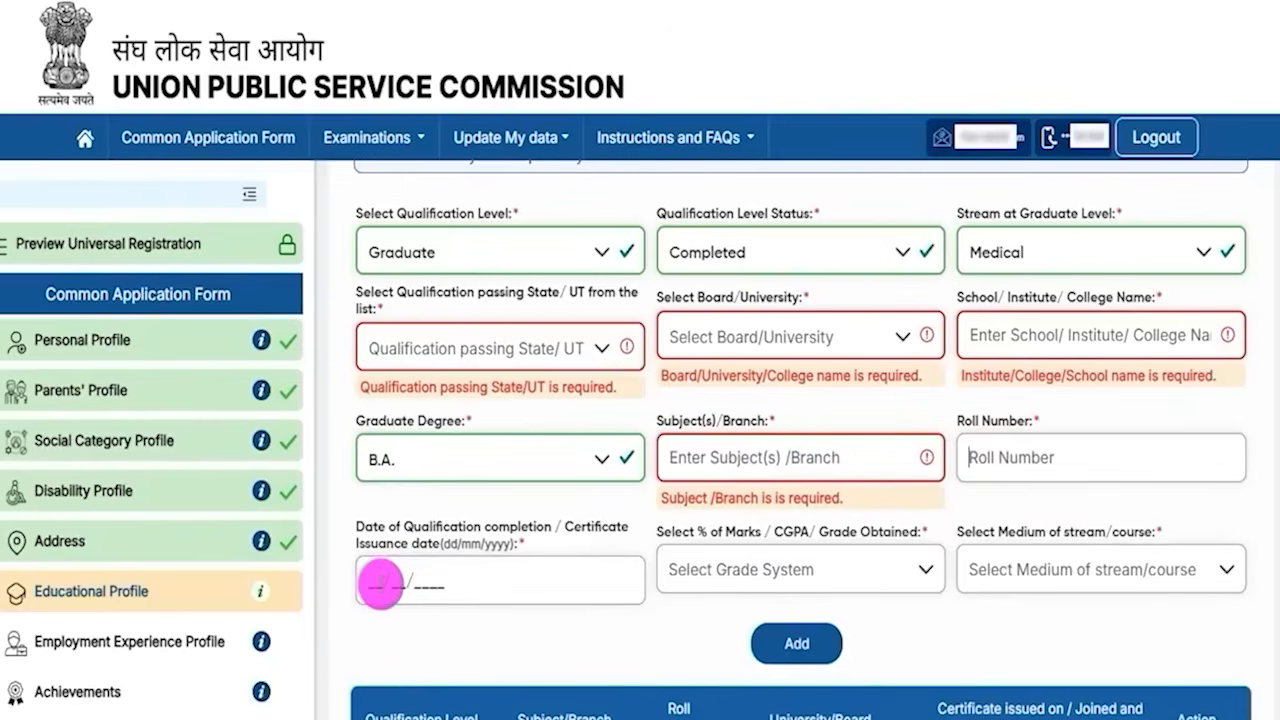
click(380, 583)
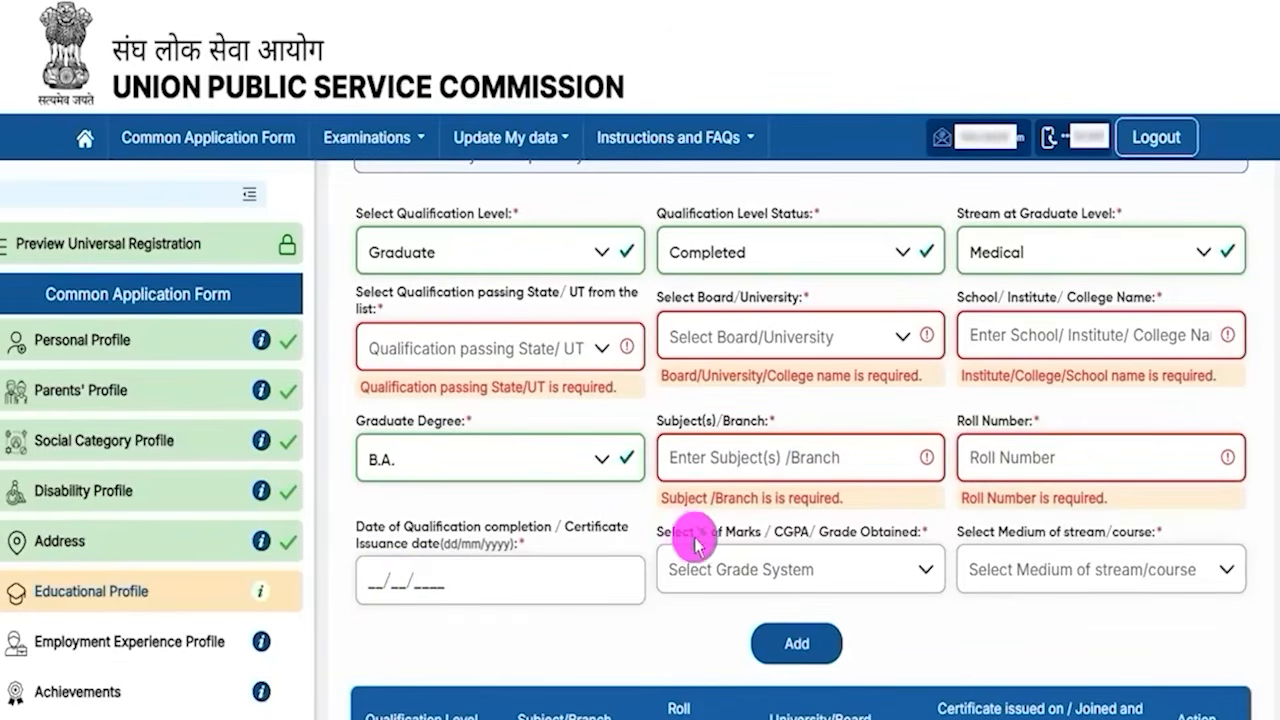
drag(668, 531, 772, 578)
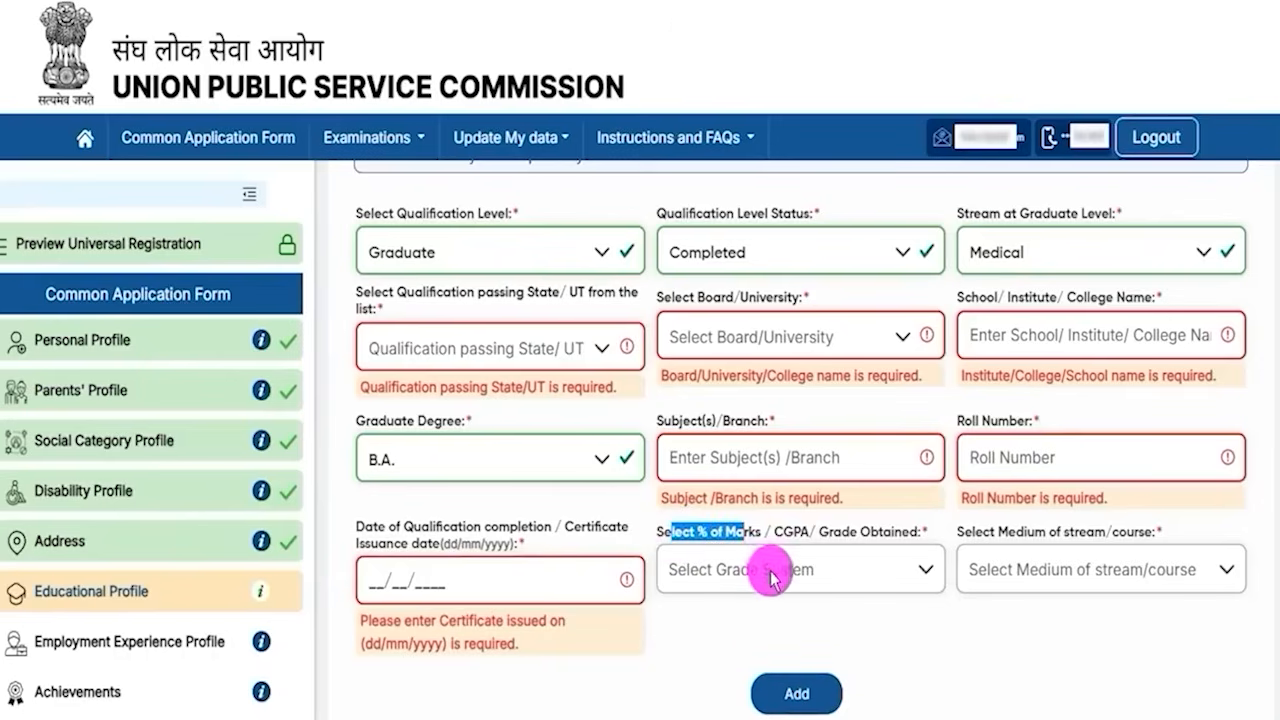
- Choose Percentage(%) Marks as the graduate grade system and open the percentage field
click(772, 578)
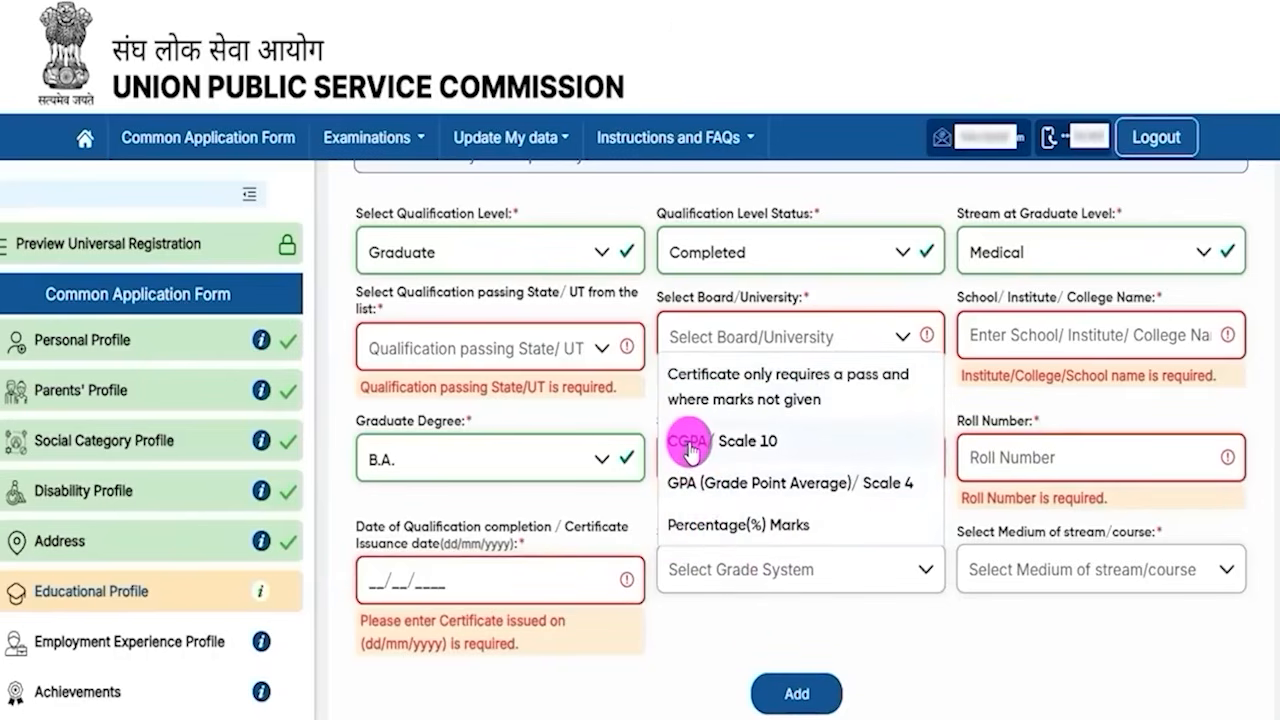
click(745, 530)
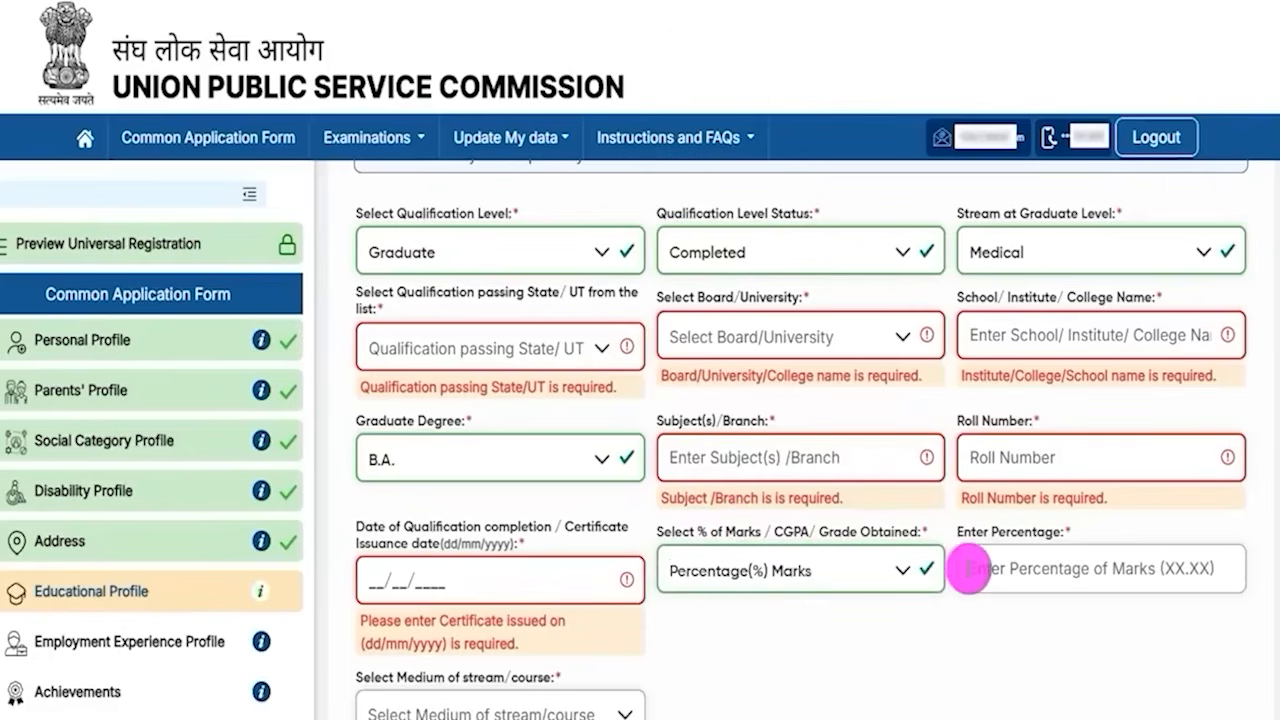
click(1015, 567)
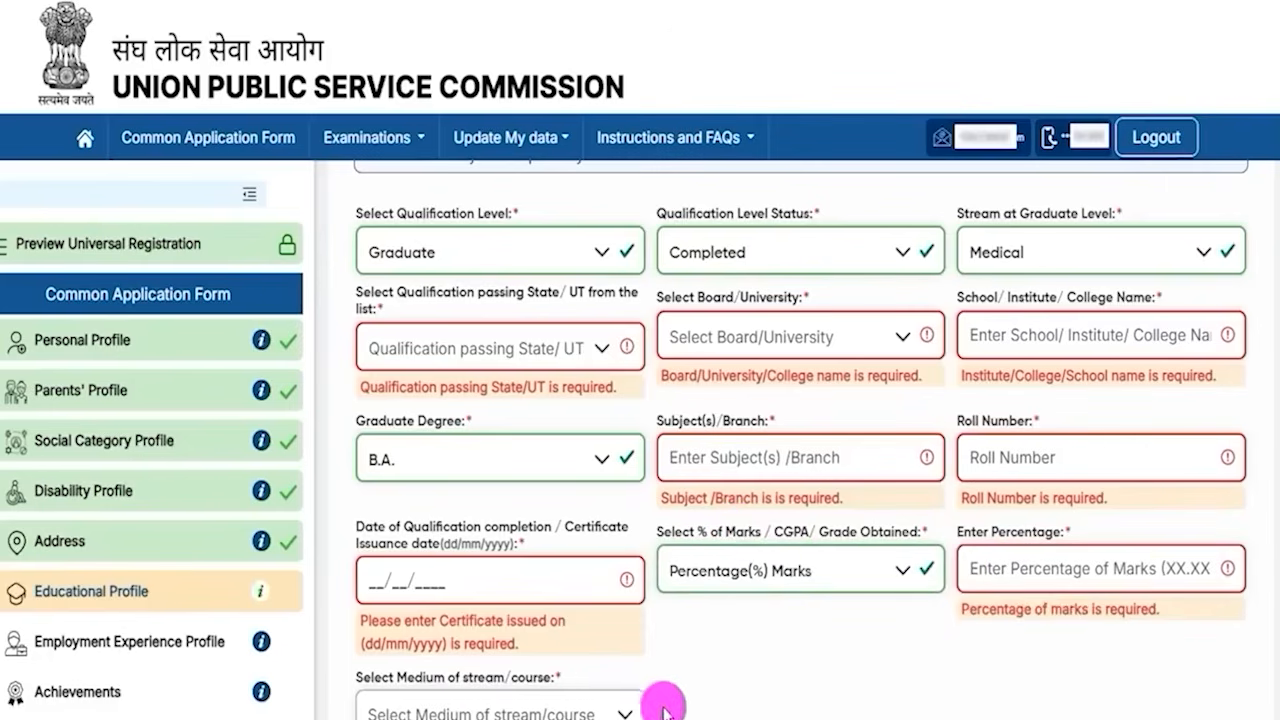
- Set the medium of stream/course to English and add the graduate qualification entry
click(610, 705)
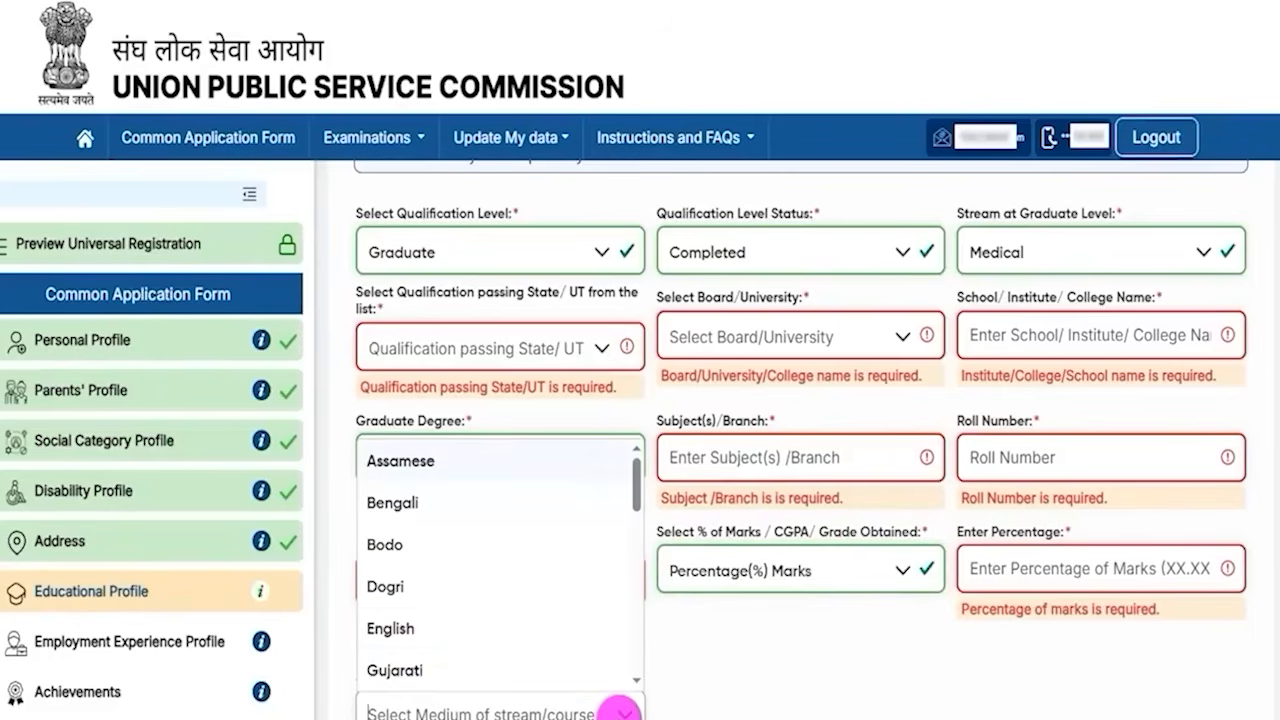
click(425, 628)
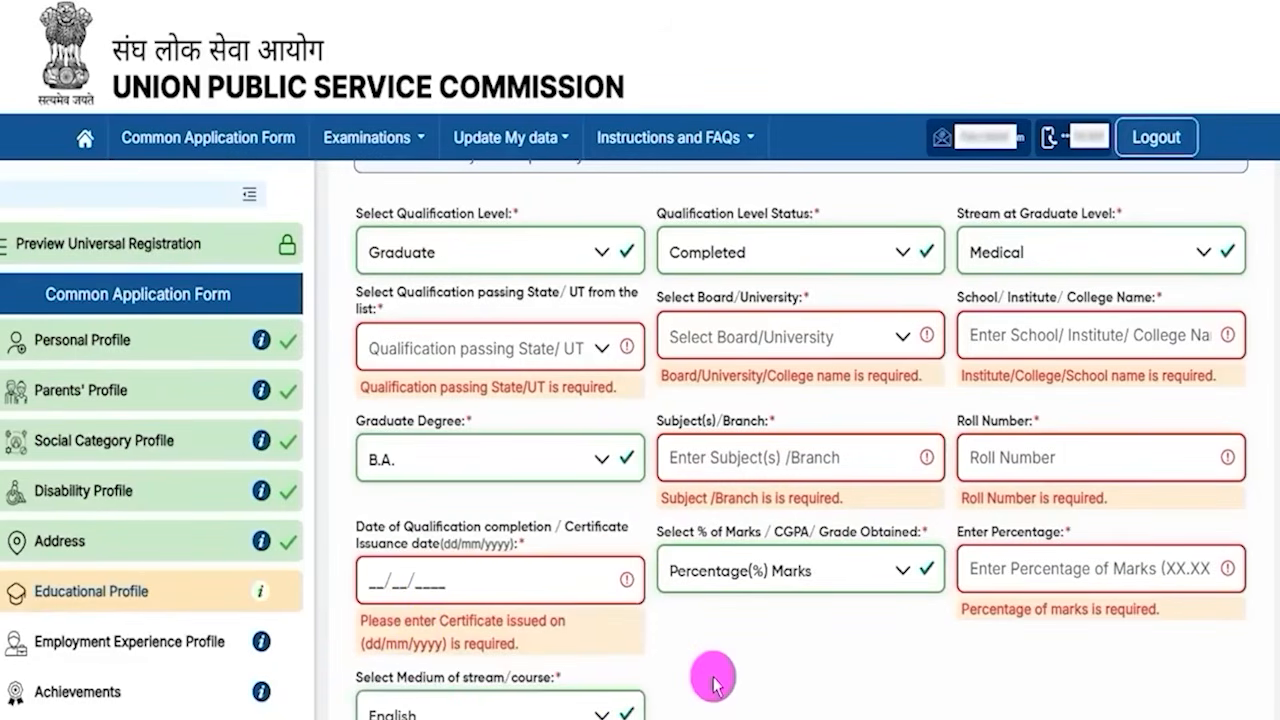
scroll(712, 683, down, 2)
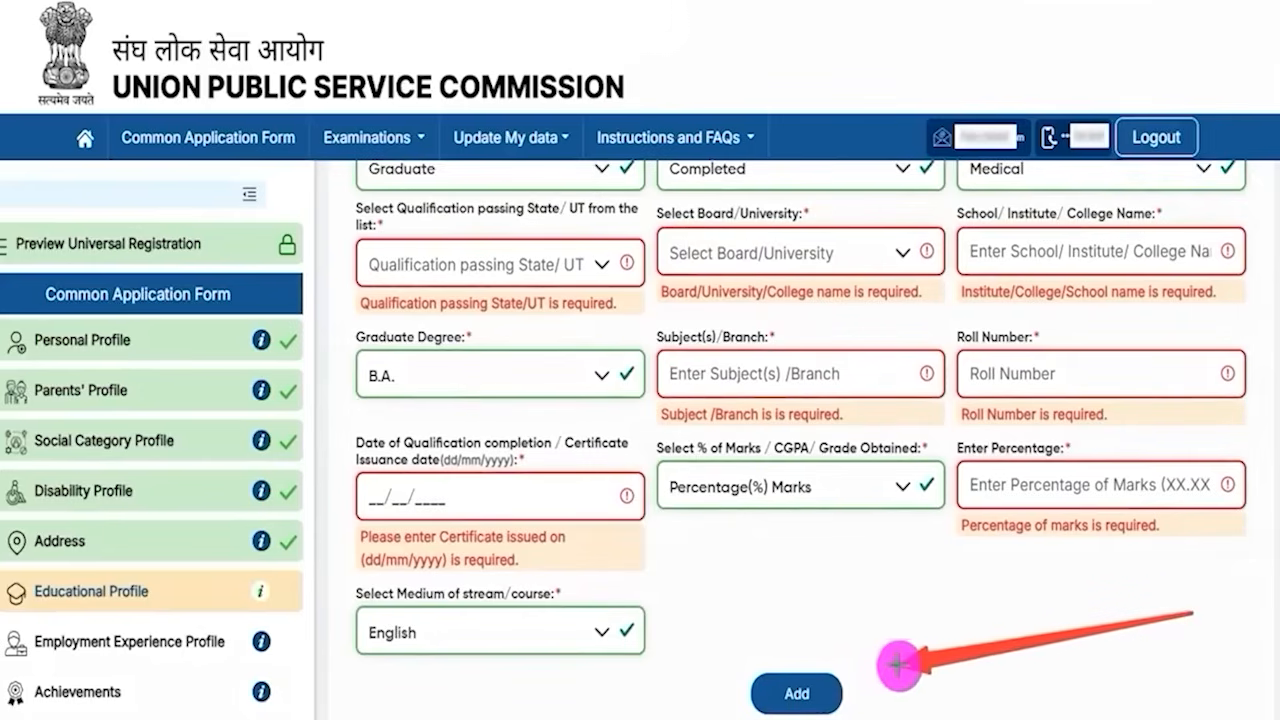
click(835, 690)
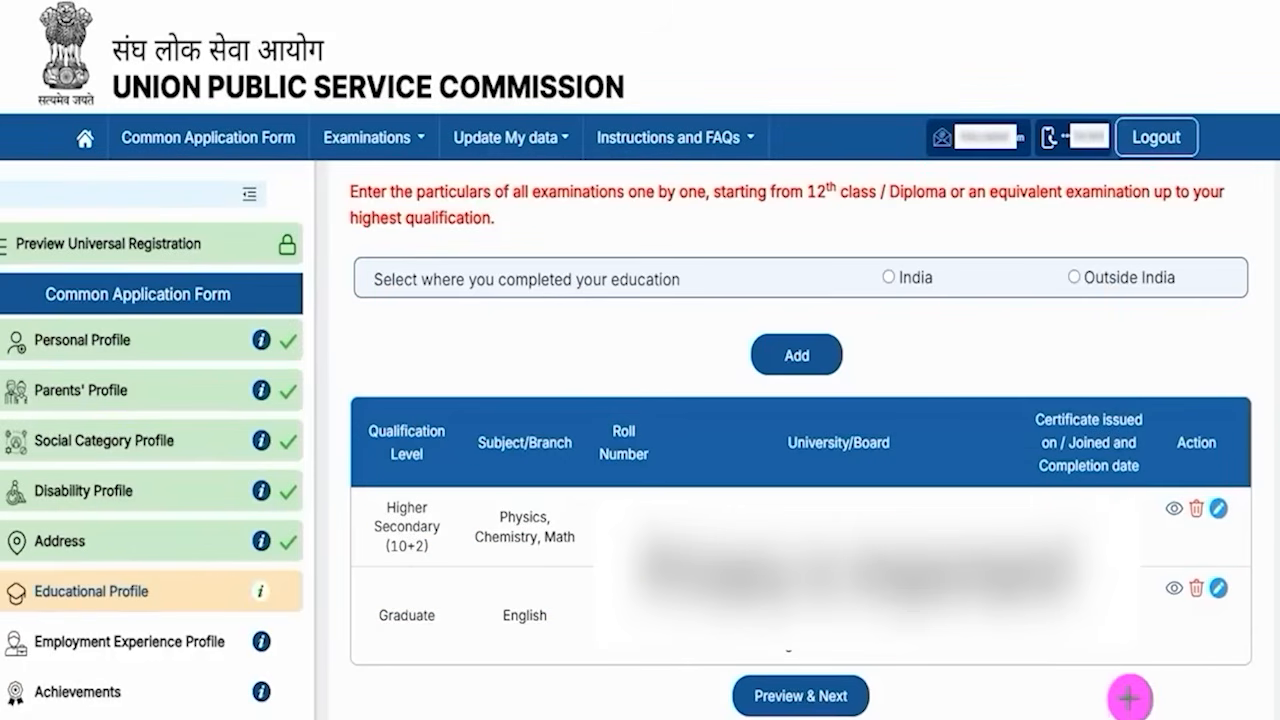
- Preview the educational qualifications and submit the Educational Profile
click(872, 694)
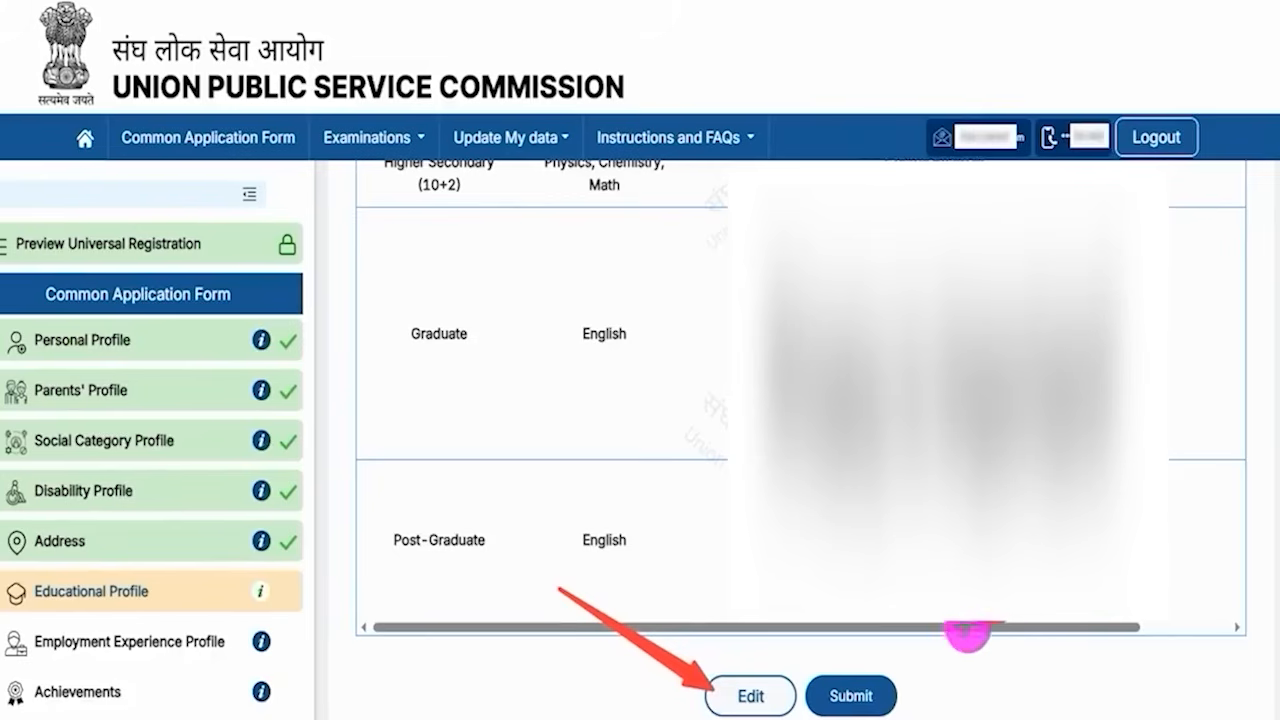
click(886, 694)
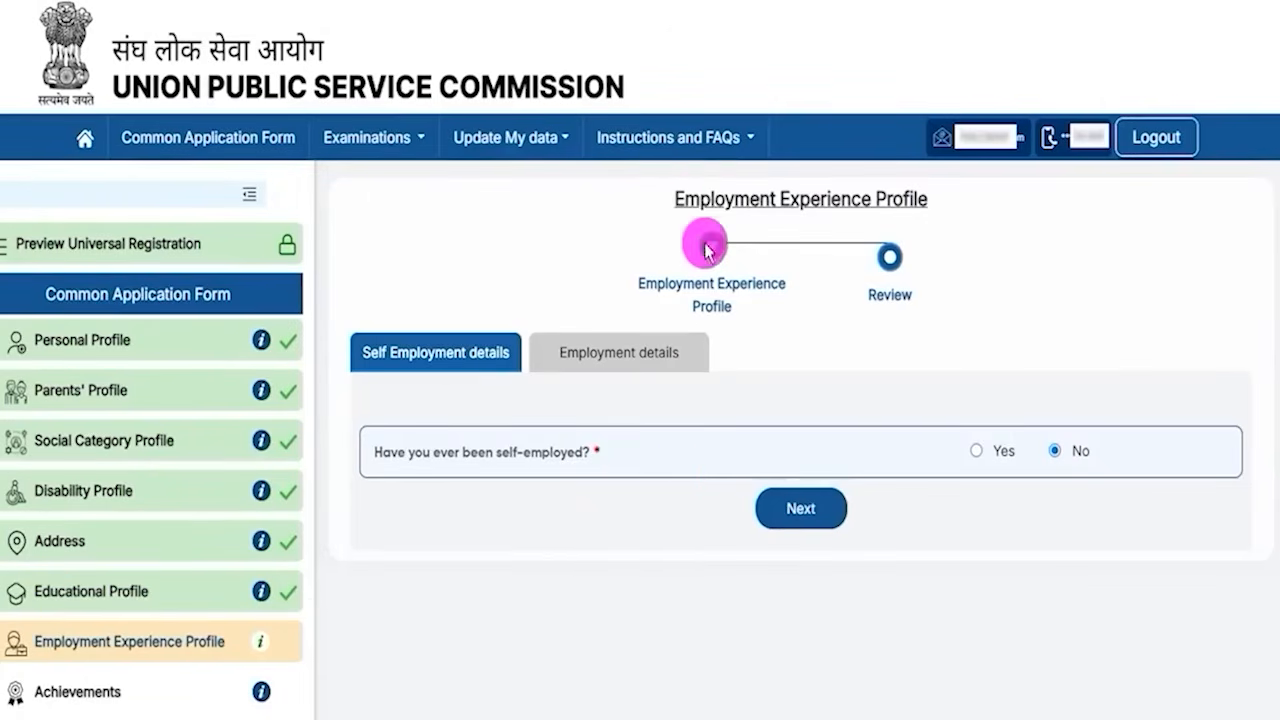
- Examine the self-employment detail fields by temporarily answering Yes, then answer No to having been self-employed
drag(683, 199, 862, 200)
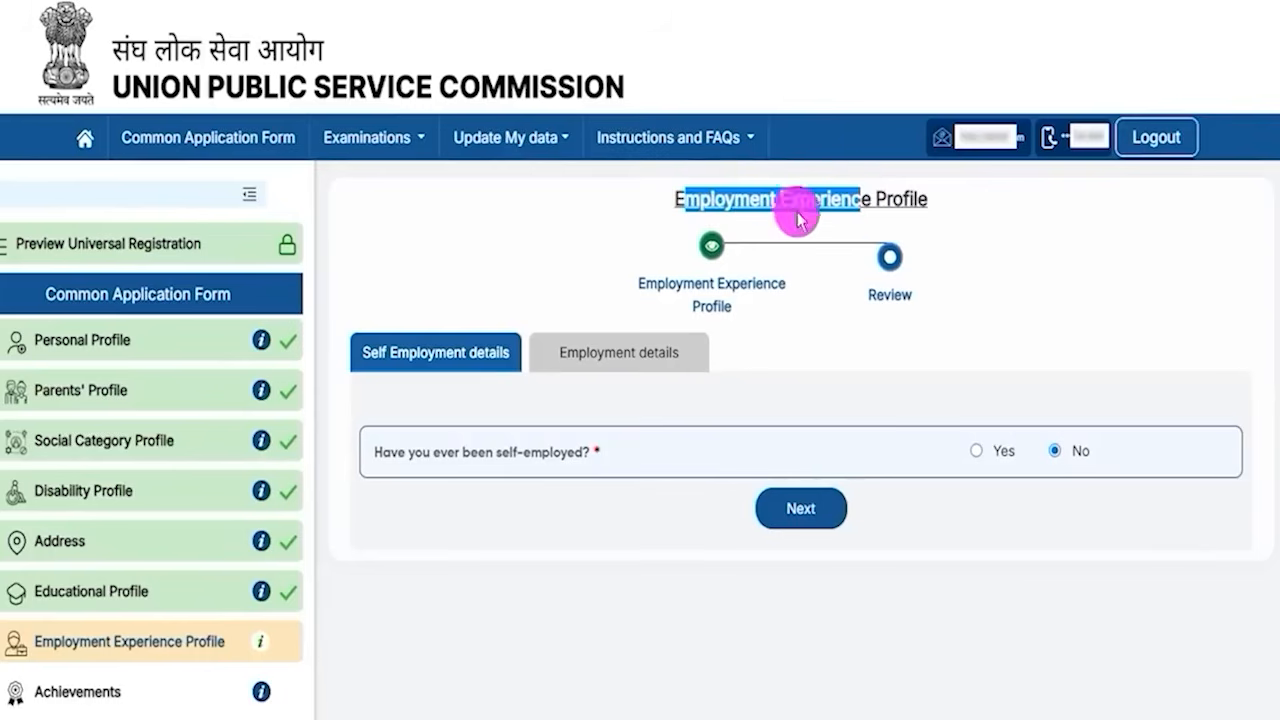
drag(437, 451, 530, 452)
click(976, 450)
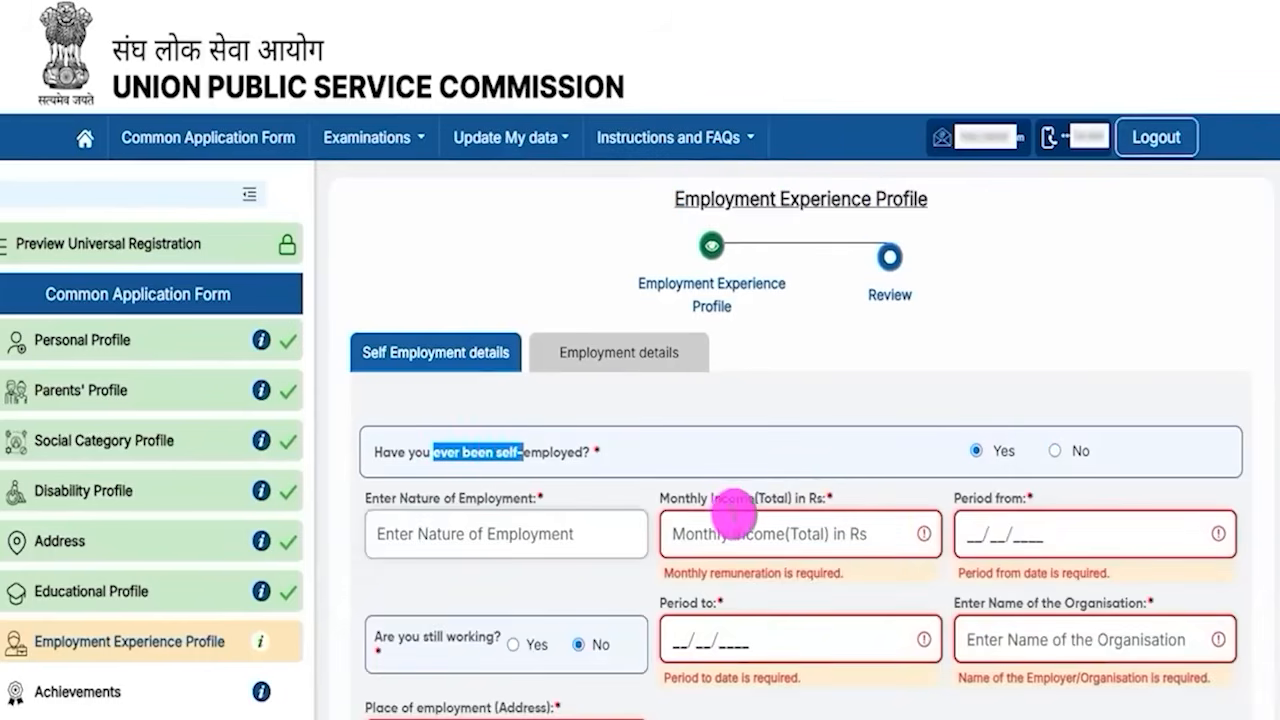
scroll(735, 513, down, 2)
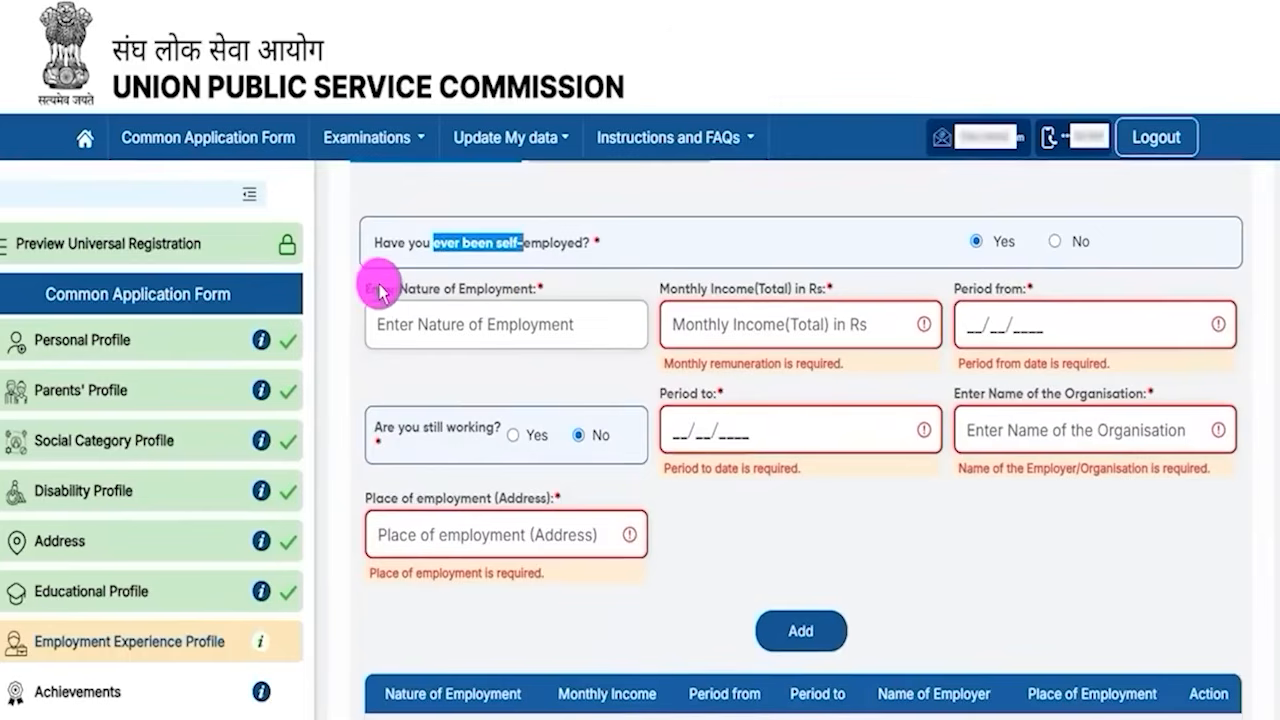
drag(404, 288, 495, 289)
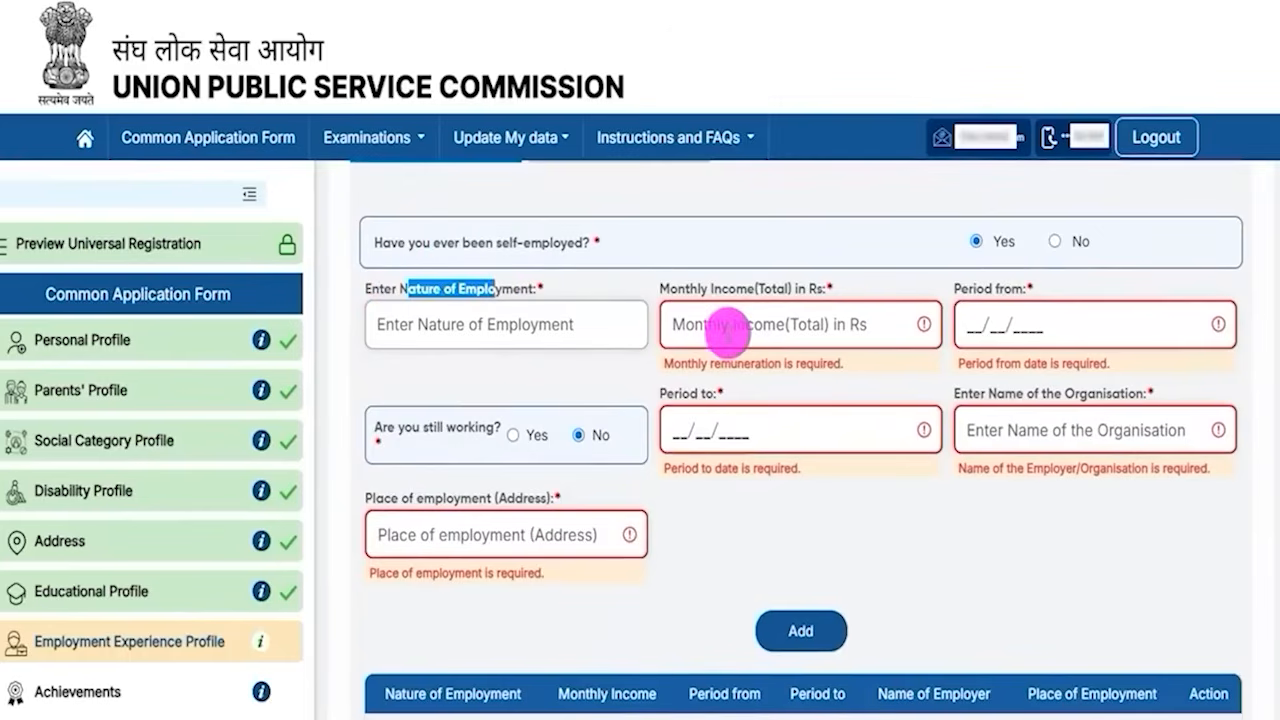
drag(678, 289, 777, 263)
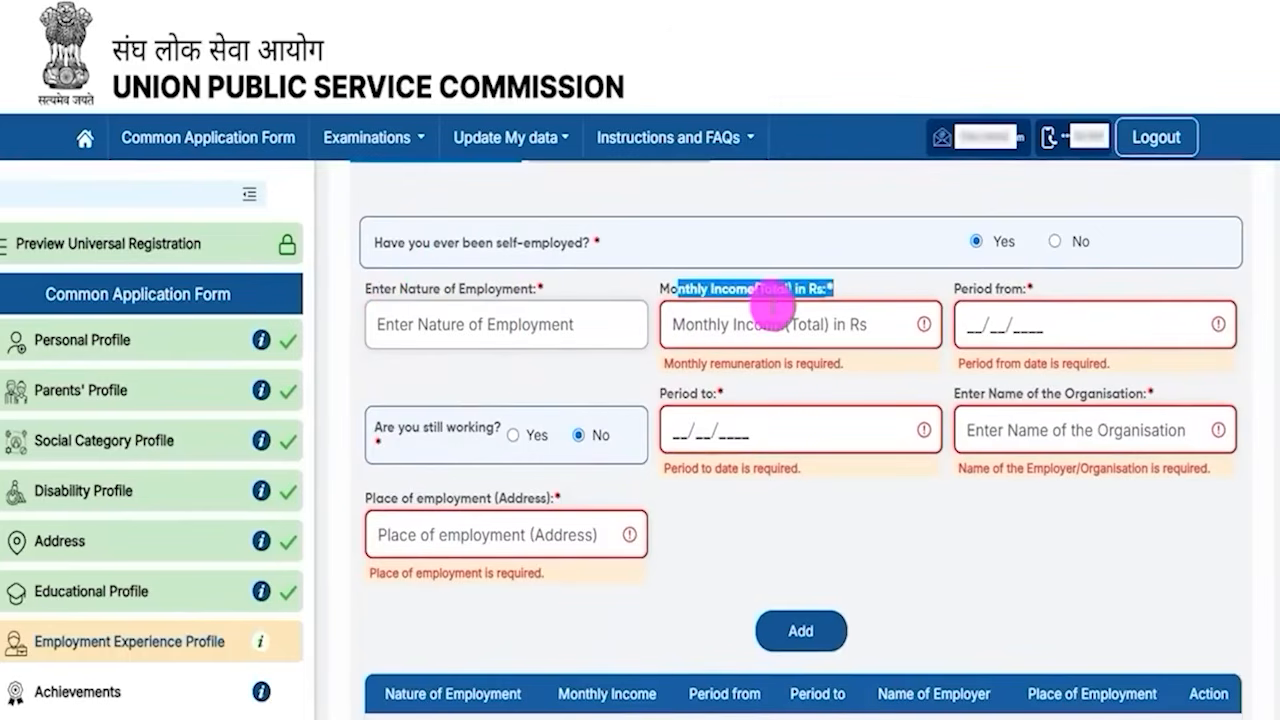
drag(977, 289, 993, 289)
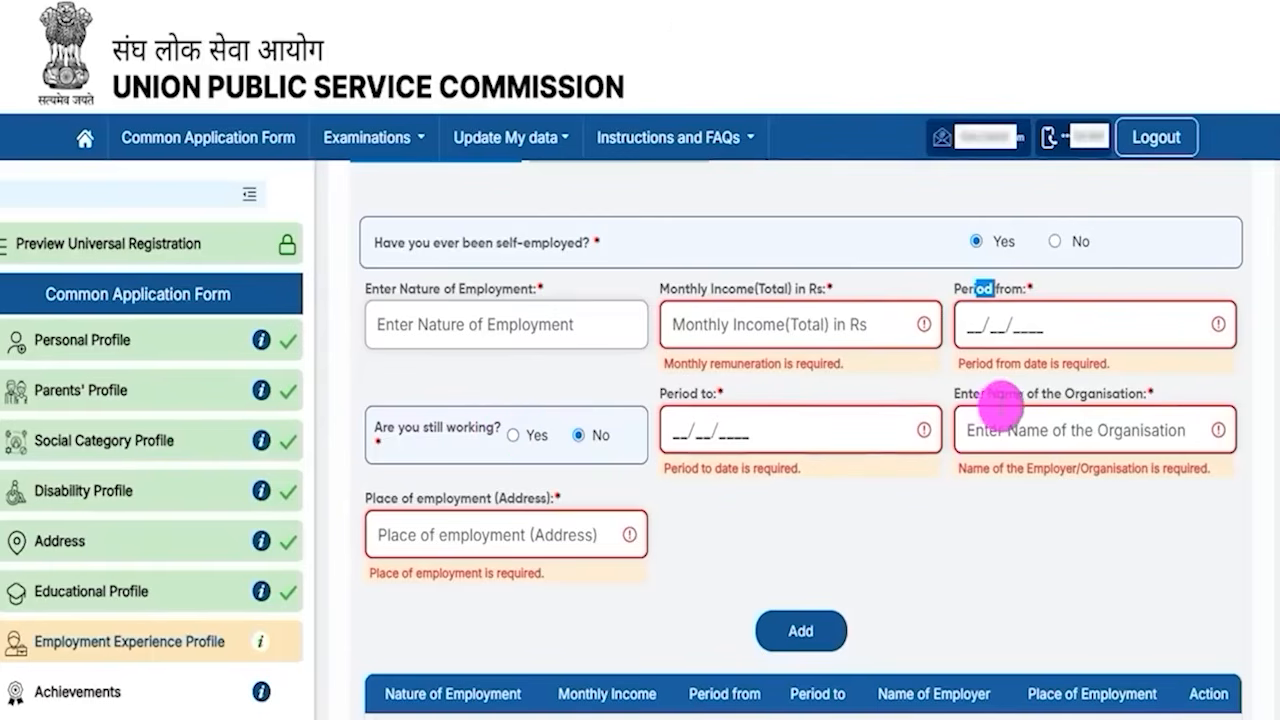
drag(1030, 398, 1078, 396)
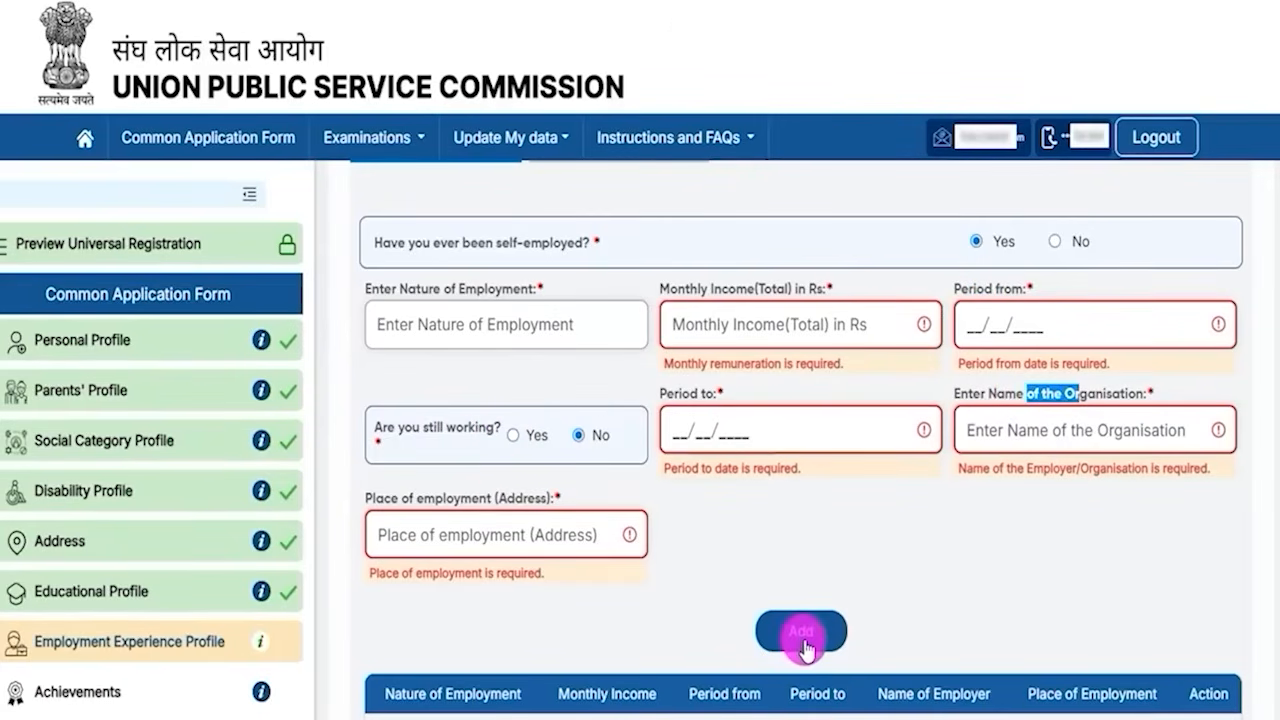
scroll(806, 565, up, 2)
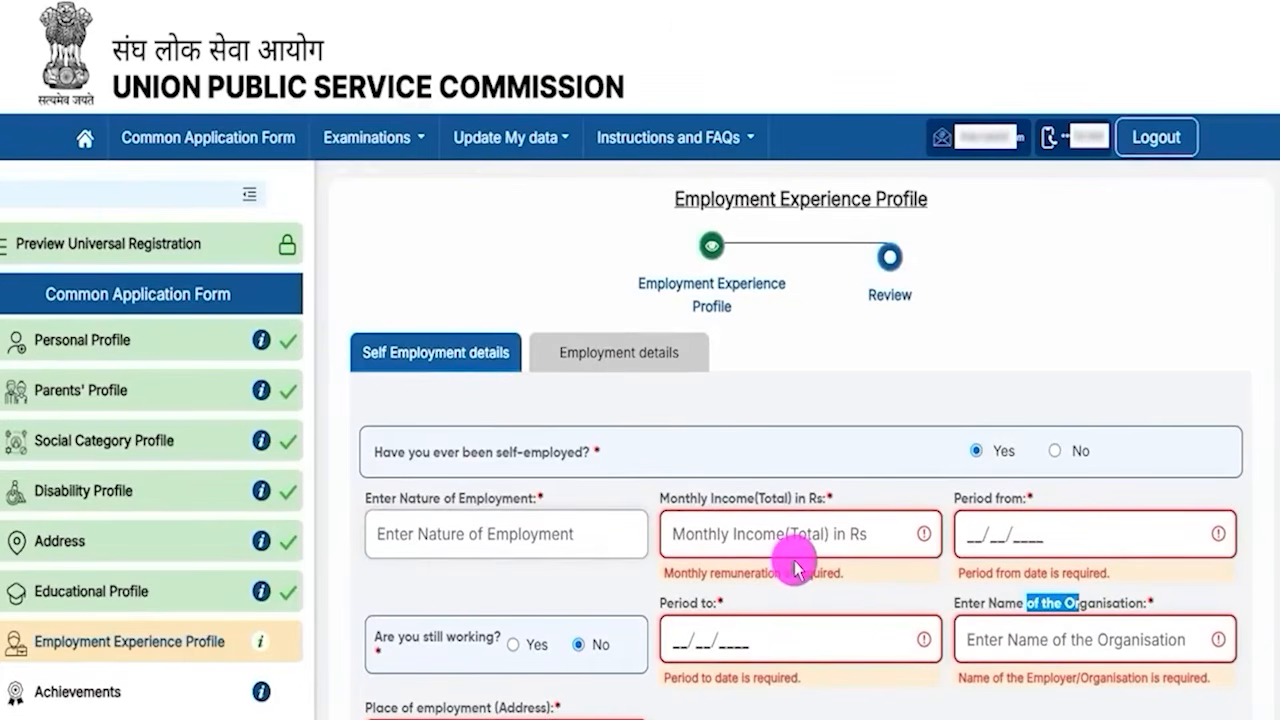
click(1055, 450)
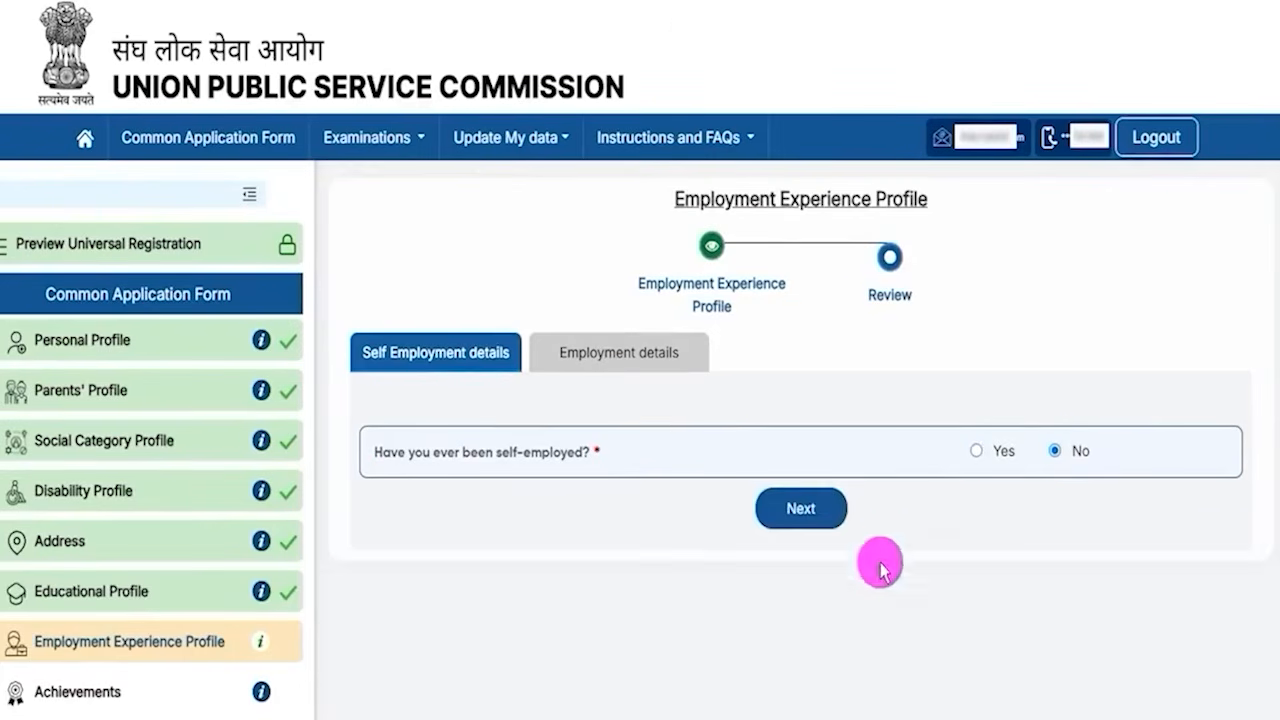
- Open the employment details and examine the fields shown for having been employed, then answer No
click(826, 510)
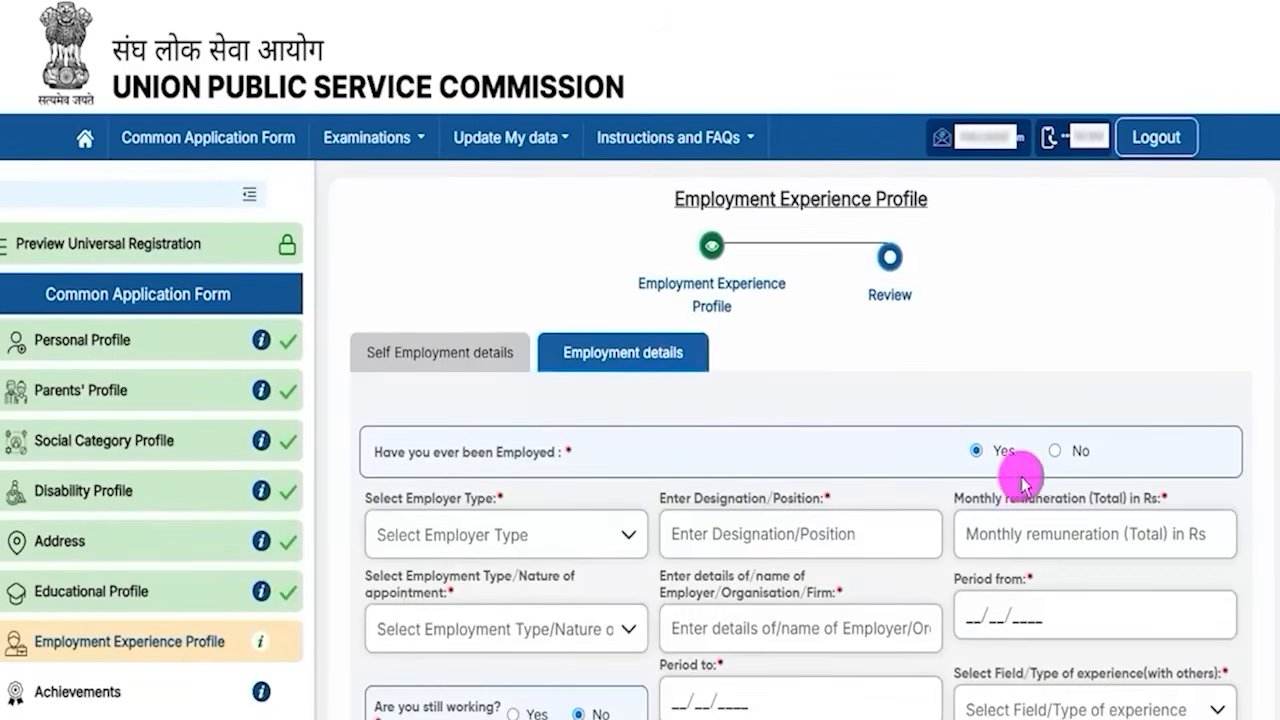
click(1055, 451)
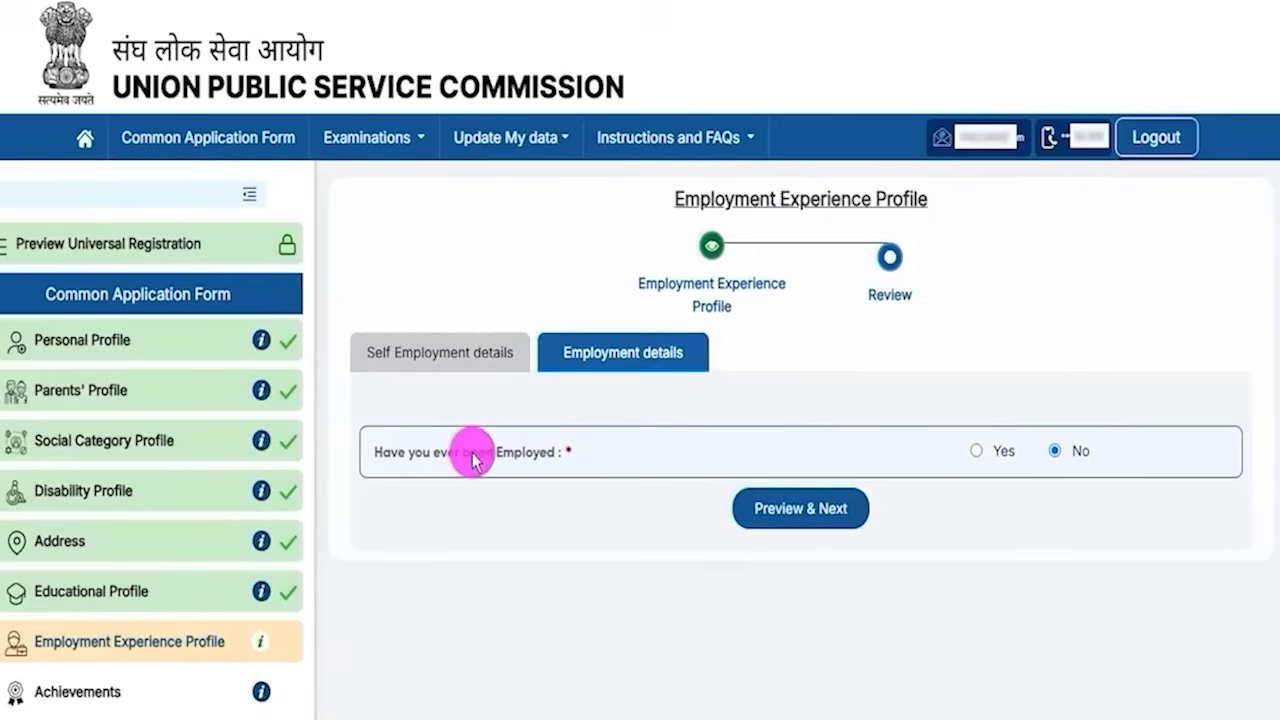
click(975, 450)
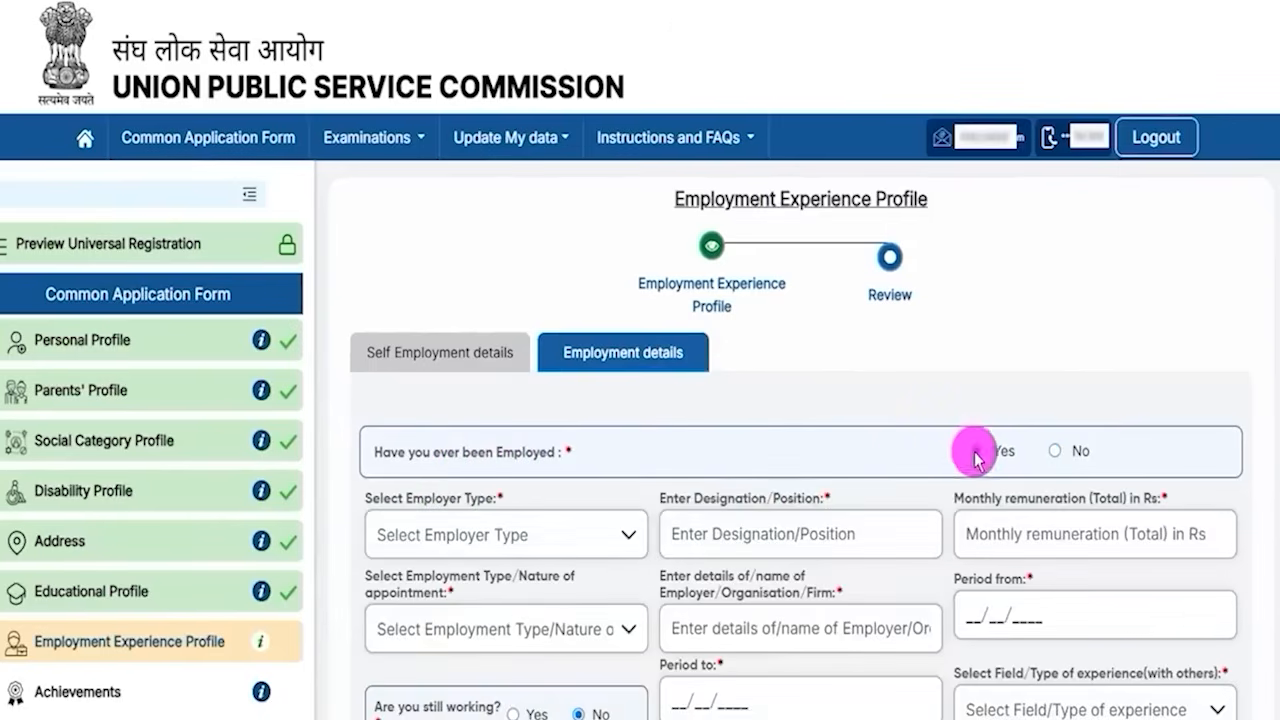
scroll(773, 522, down, 2)
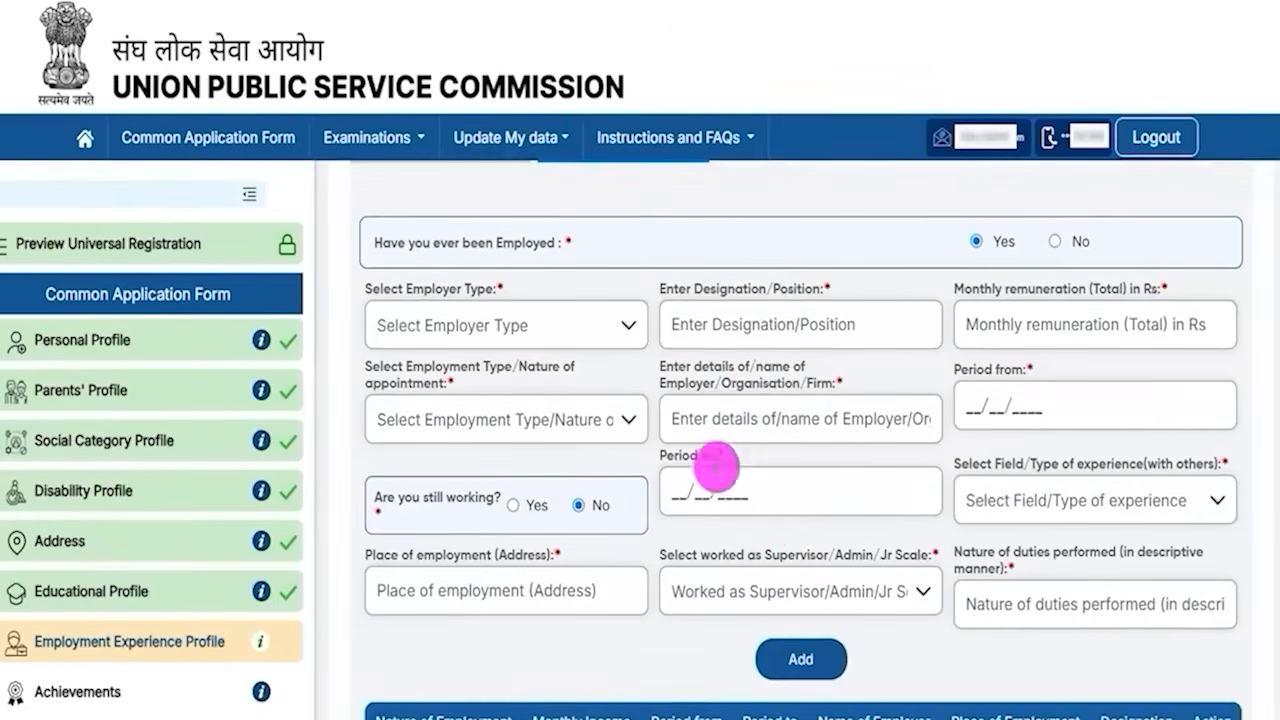
drag(707, 290, 766, 290)
drag(997, 299, 1110, 290)
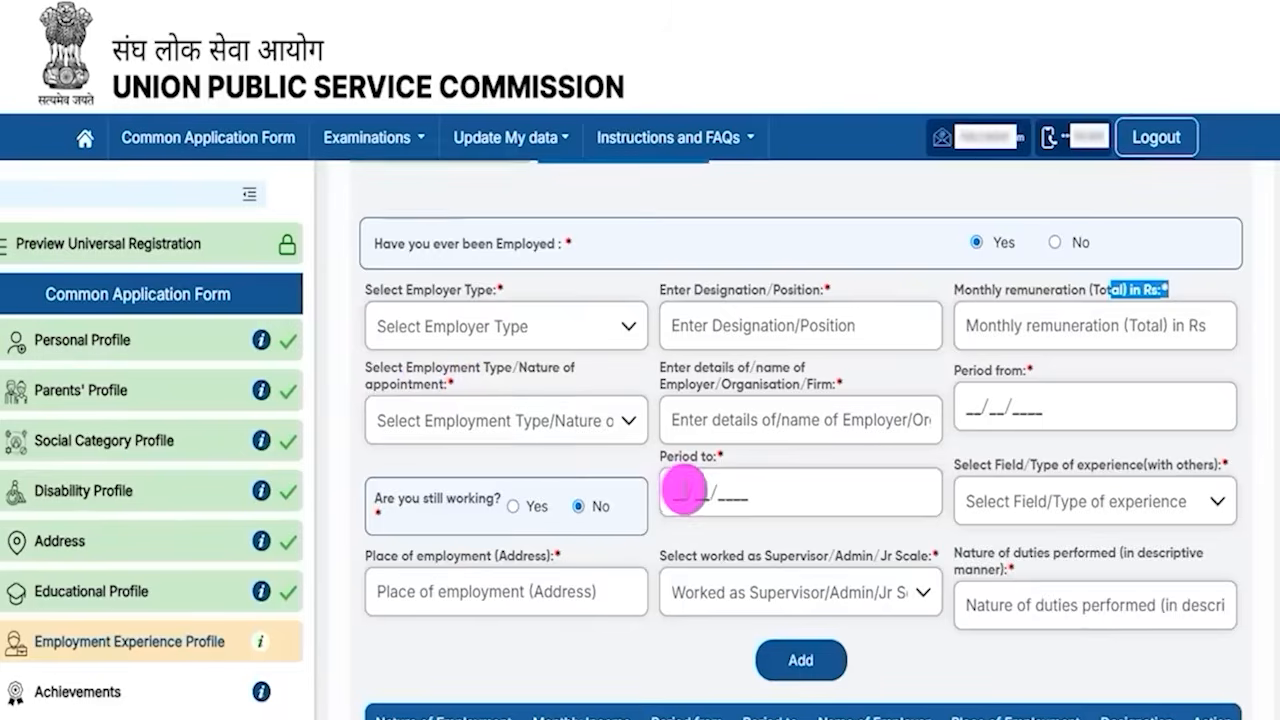
scroll(686, 486, up, 2)
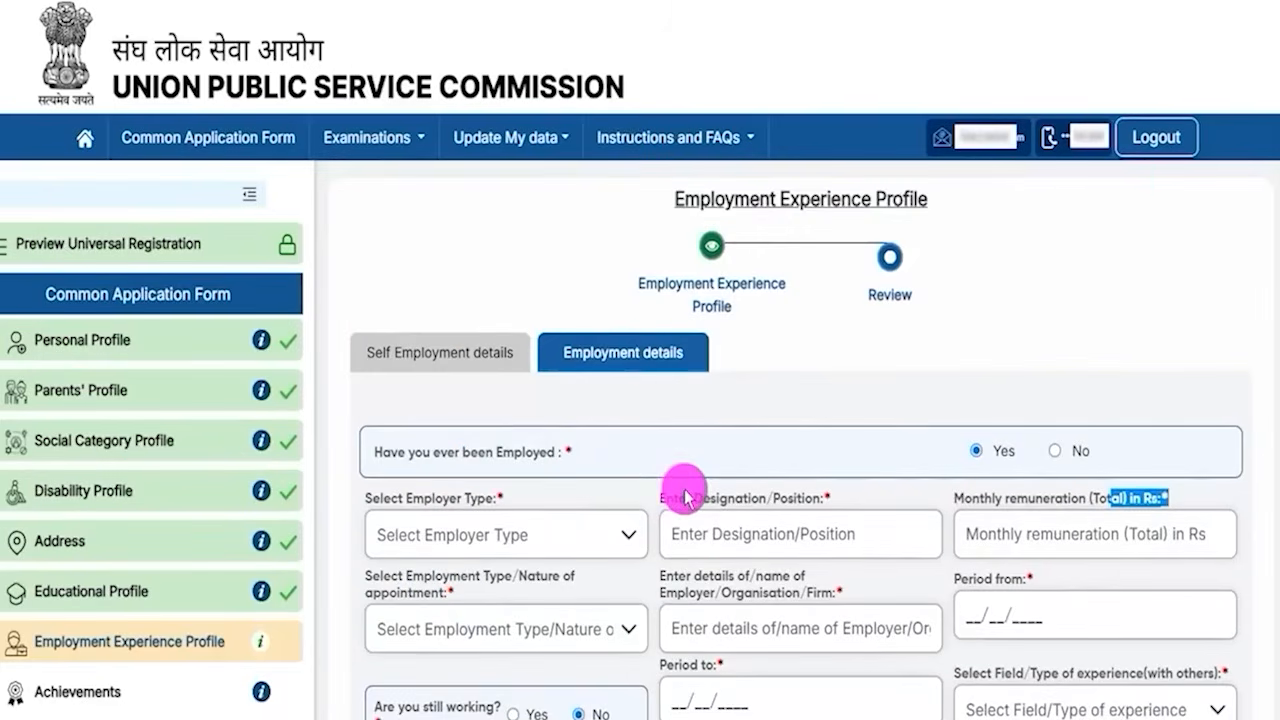
click(1061, 458)
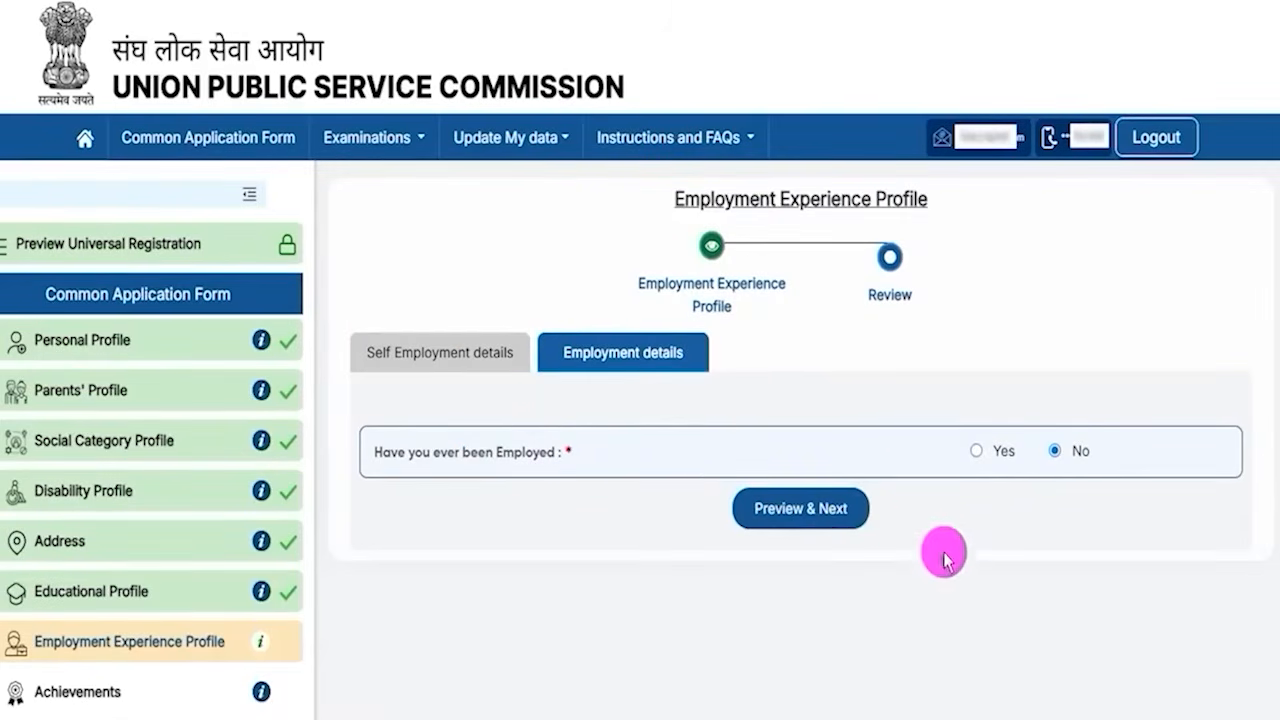
- Preview the Employment Experience Profile and submit it, confirming the submission
click(840, 510)
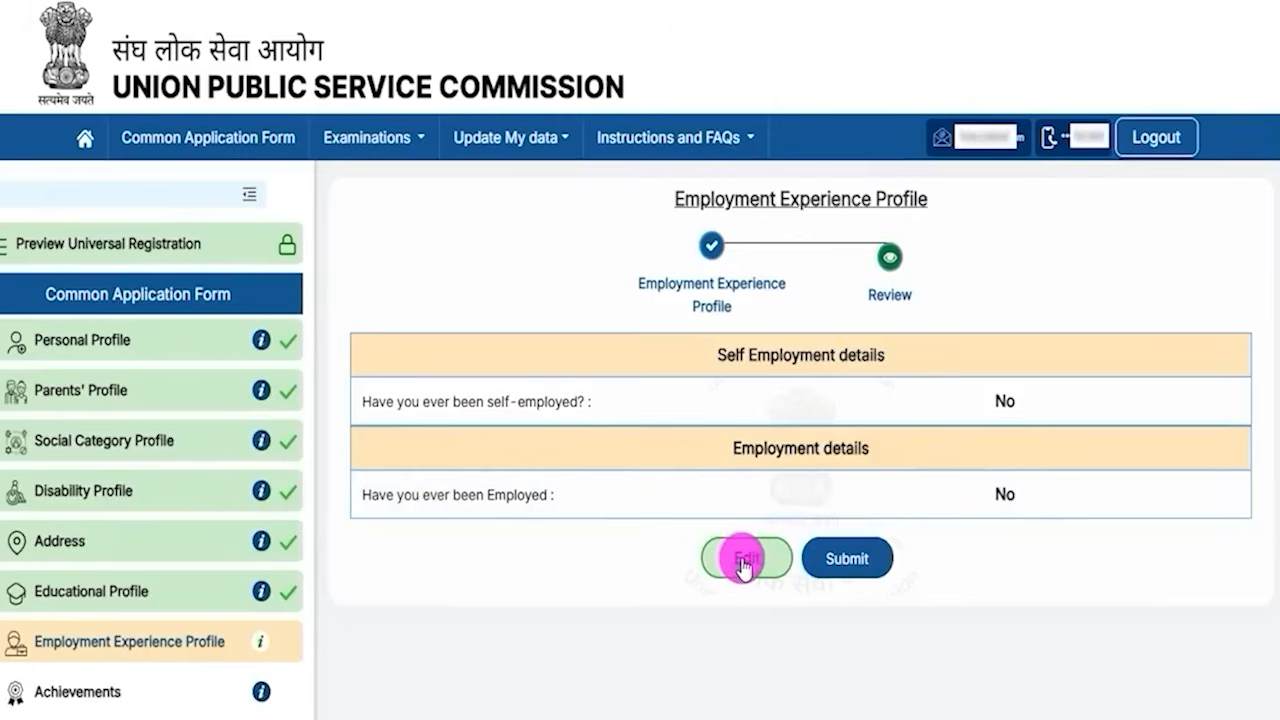
click(846, 564)
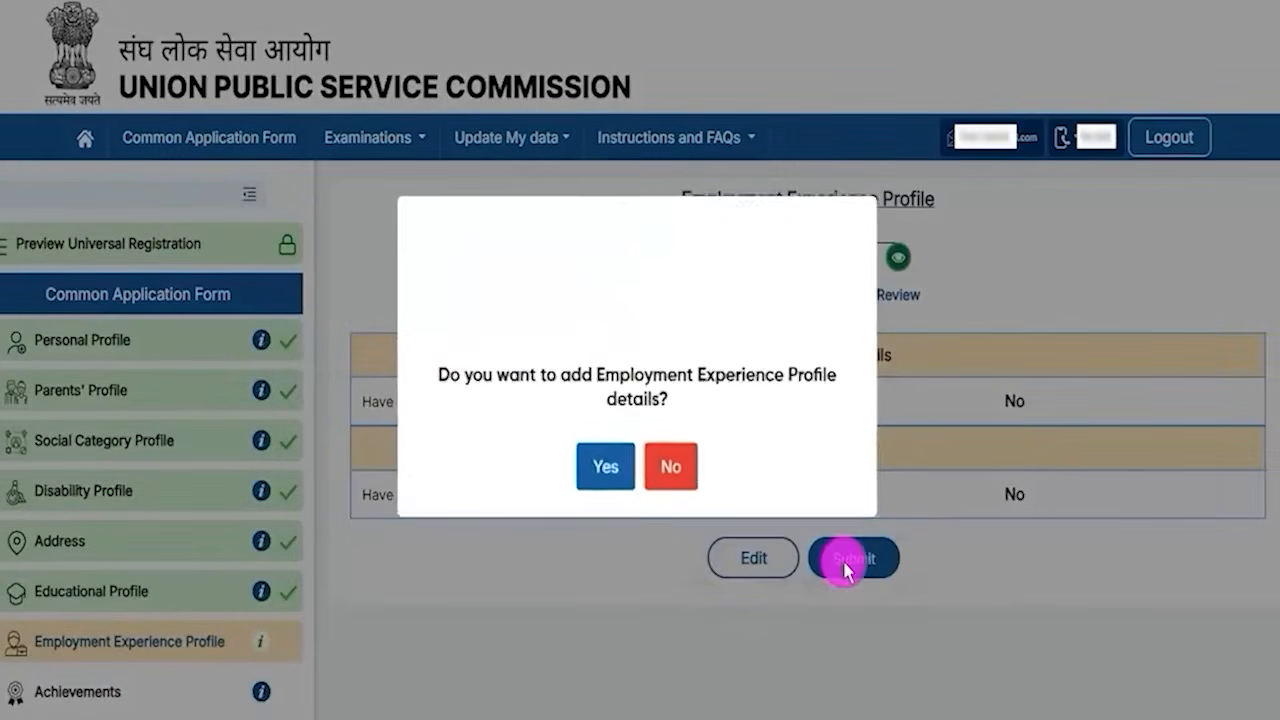
click(607, 468)
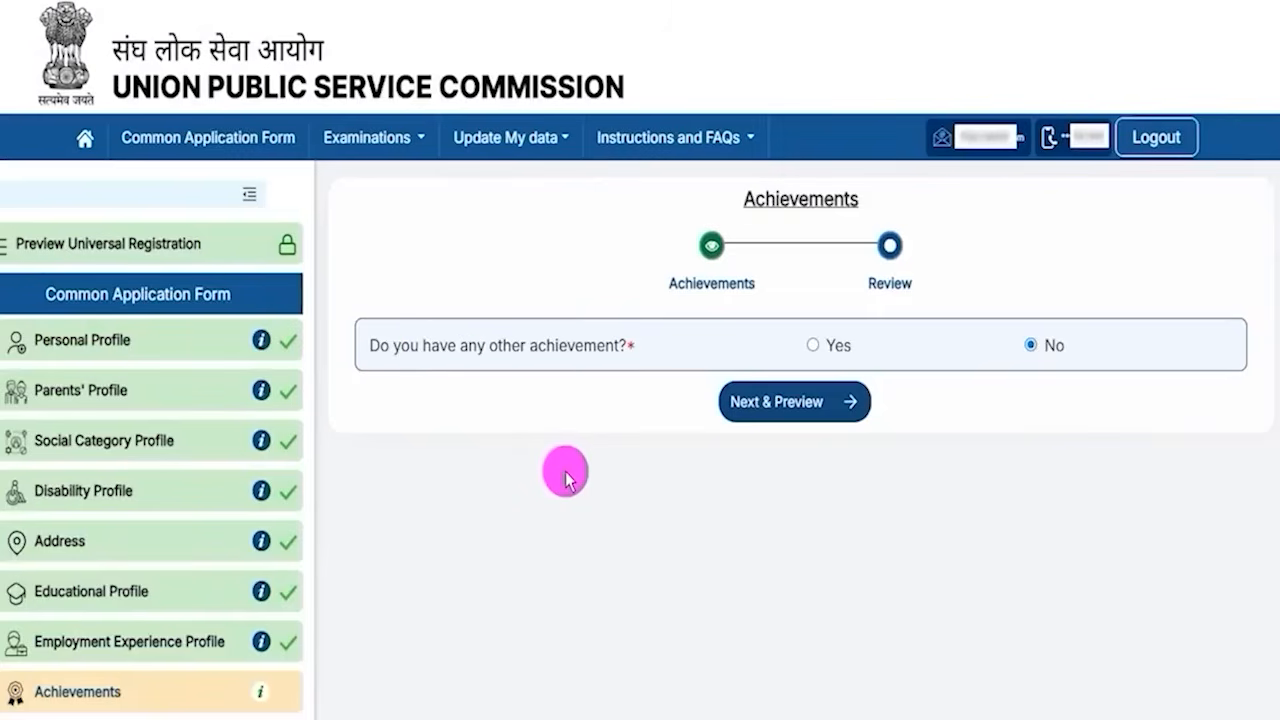
- Examine the achievement fields shown when answering Yes, then answer No to having other achievements
drag(423, 343, 553, 345)
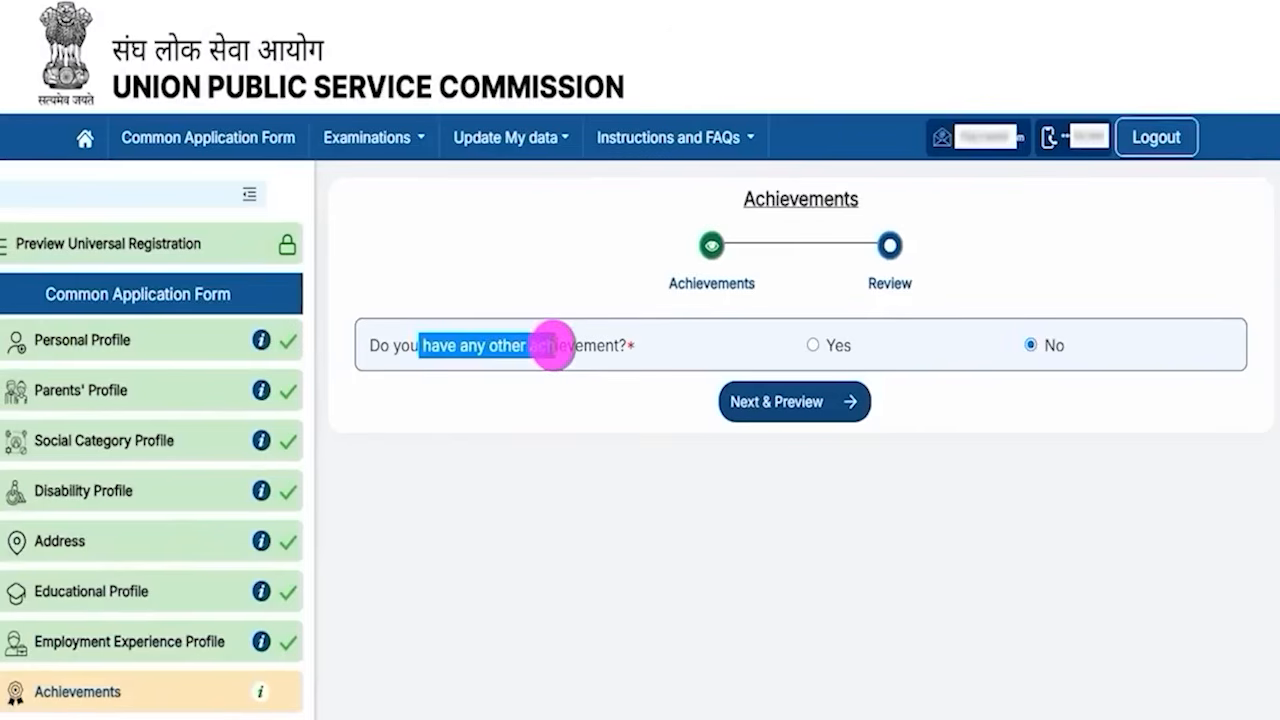
click(812, 346)
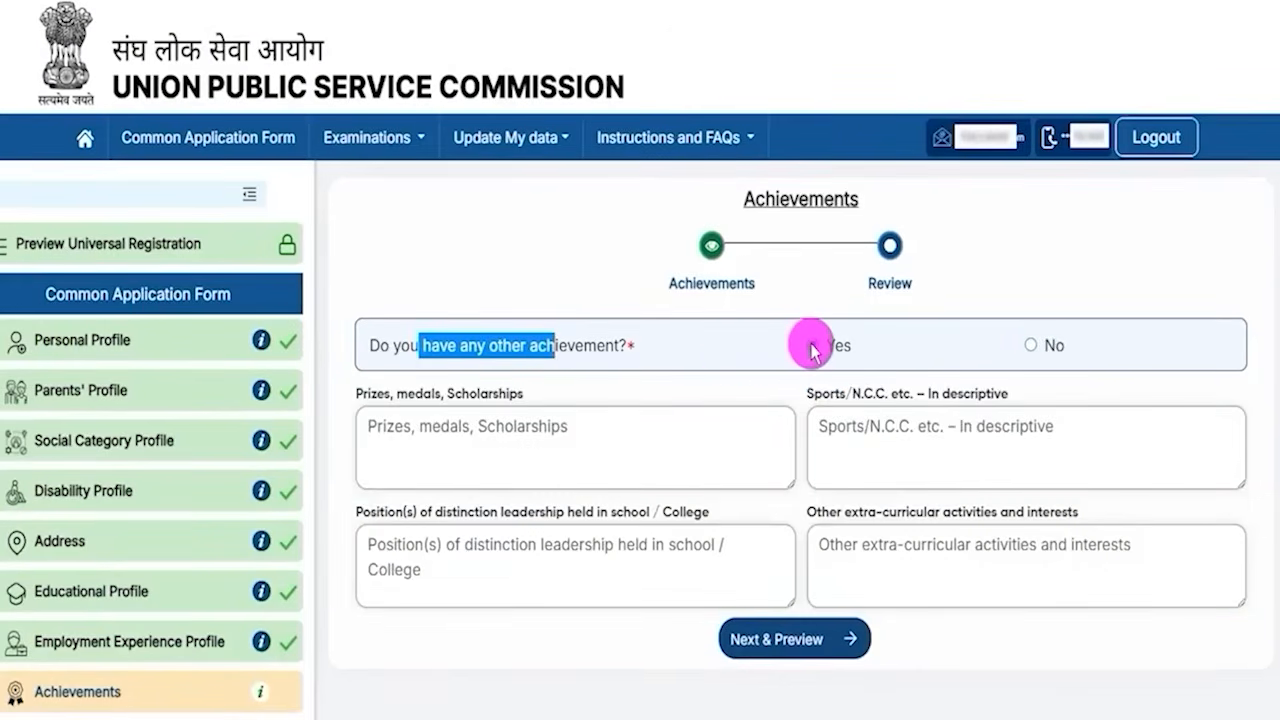
click(410, 392)
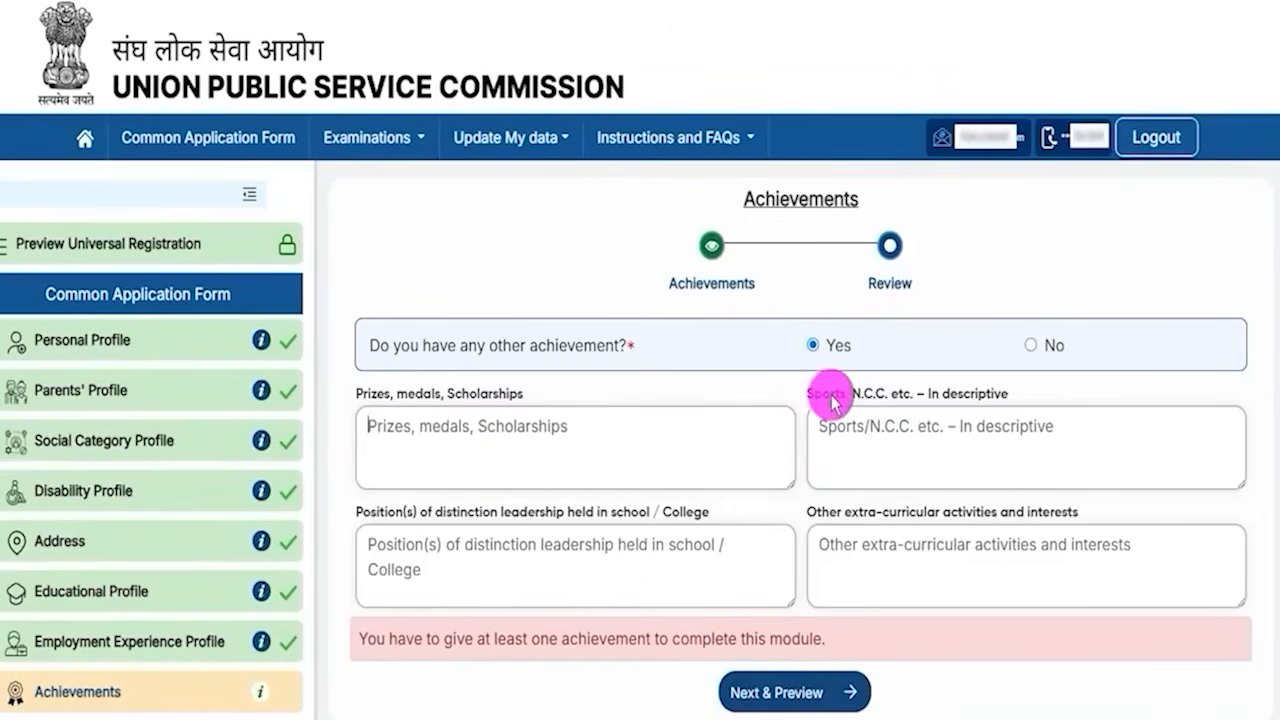
drag(830, 400, 897, 402)
click(908, 428)
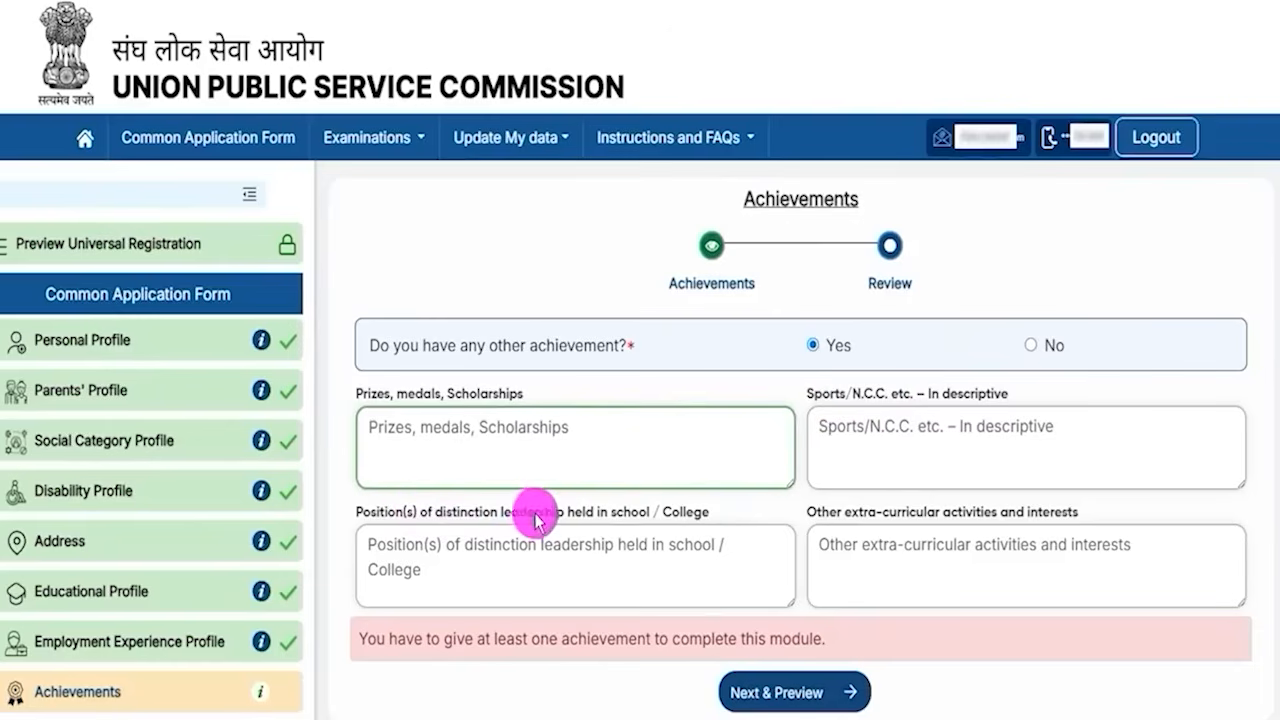
drag(502, 510, 594, 537)
click(605, 550)
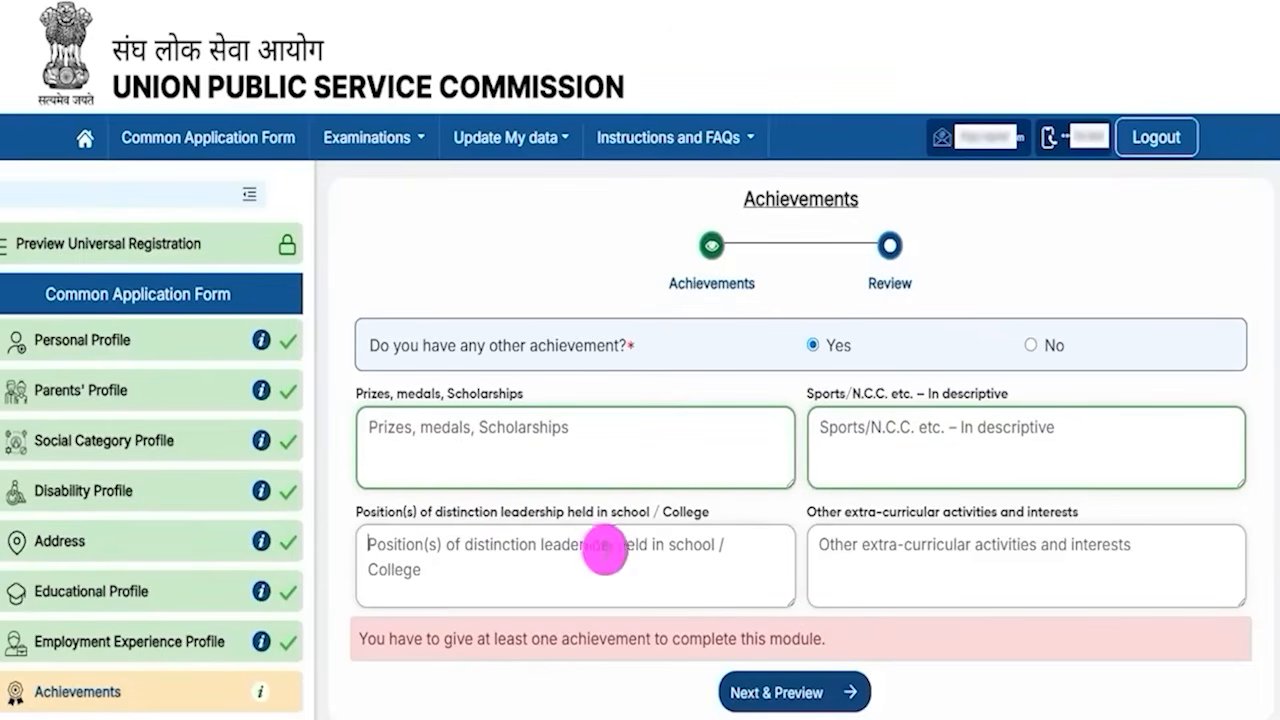
drag(820, 512, 951, 514)
click(922, 556)
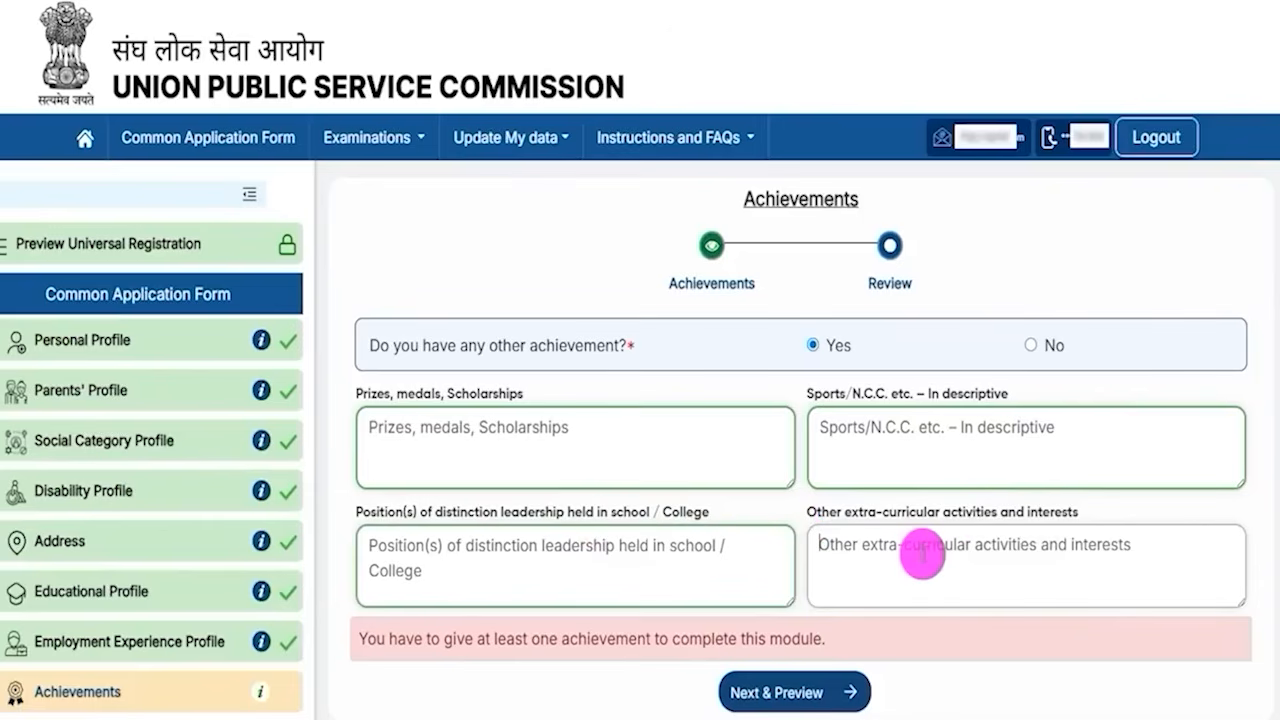
drag(469, 343, 567, 345)
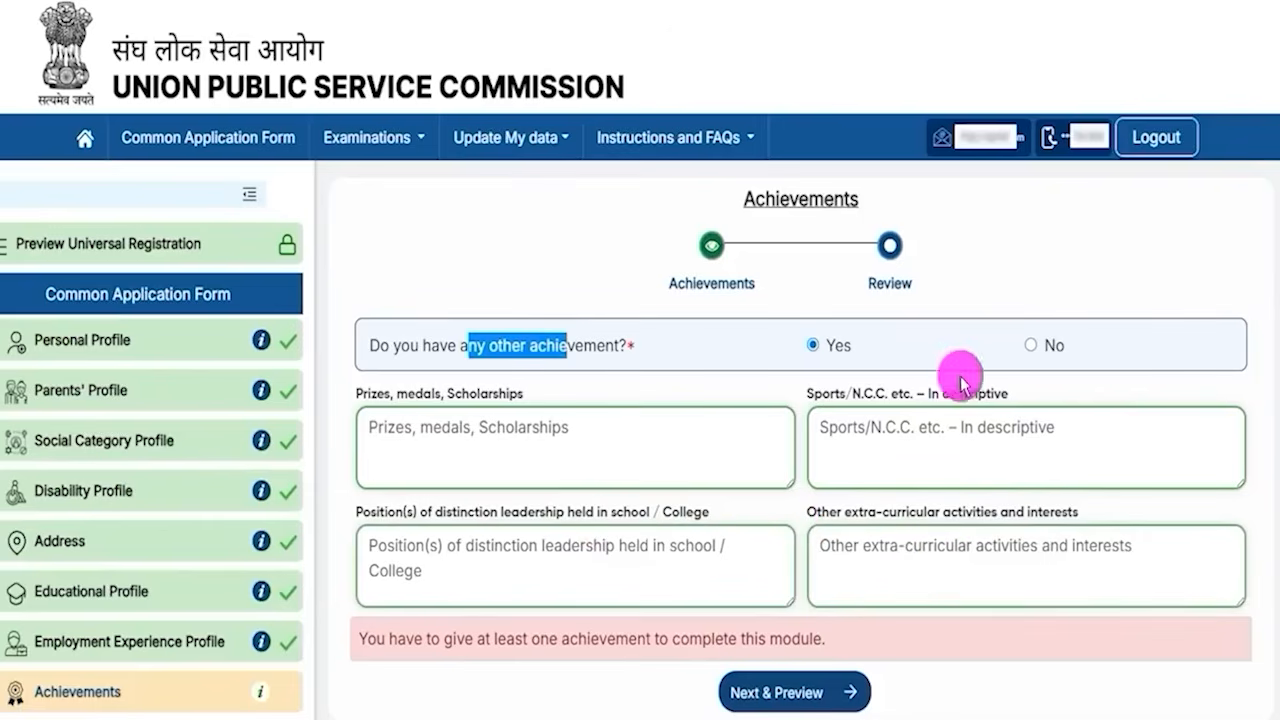
click(1031, 345)
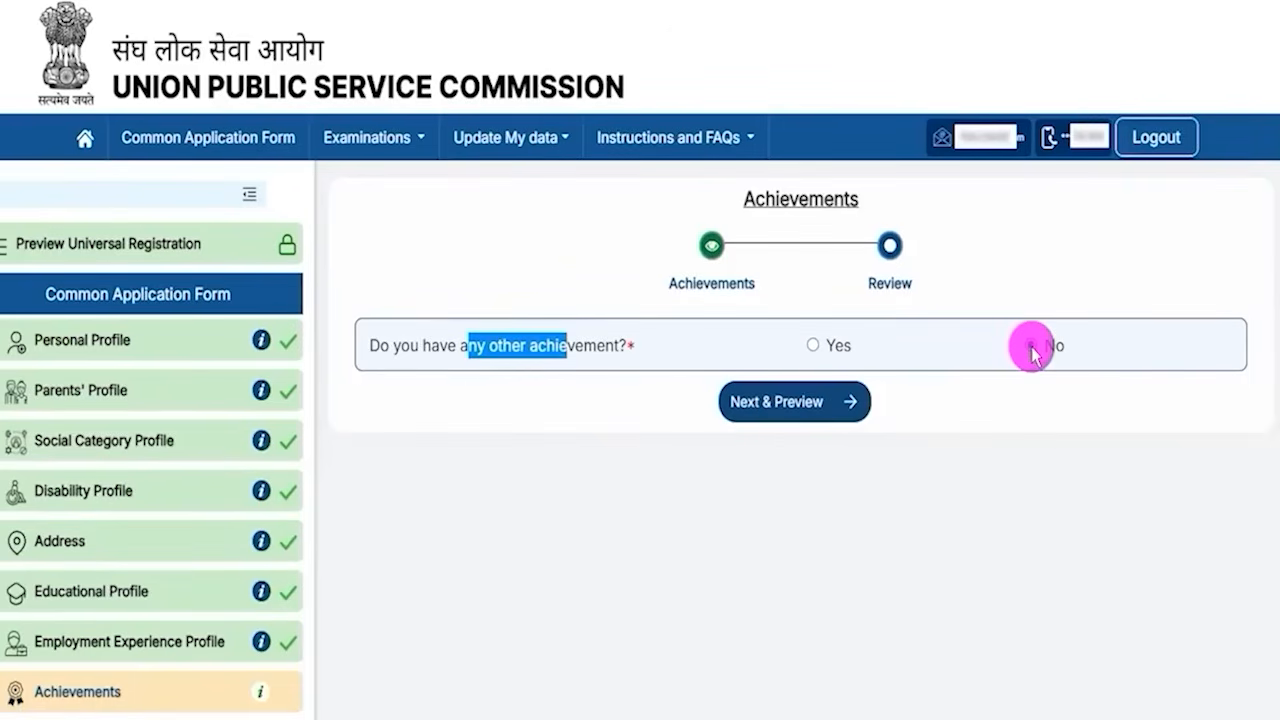
- Preview the Achievements profile and submit it, confirming the submission
click(781, 412)
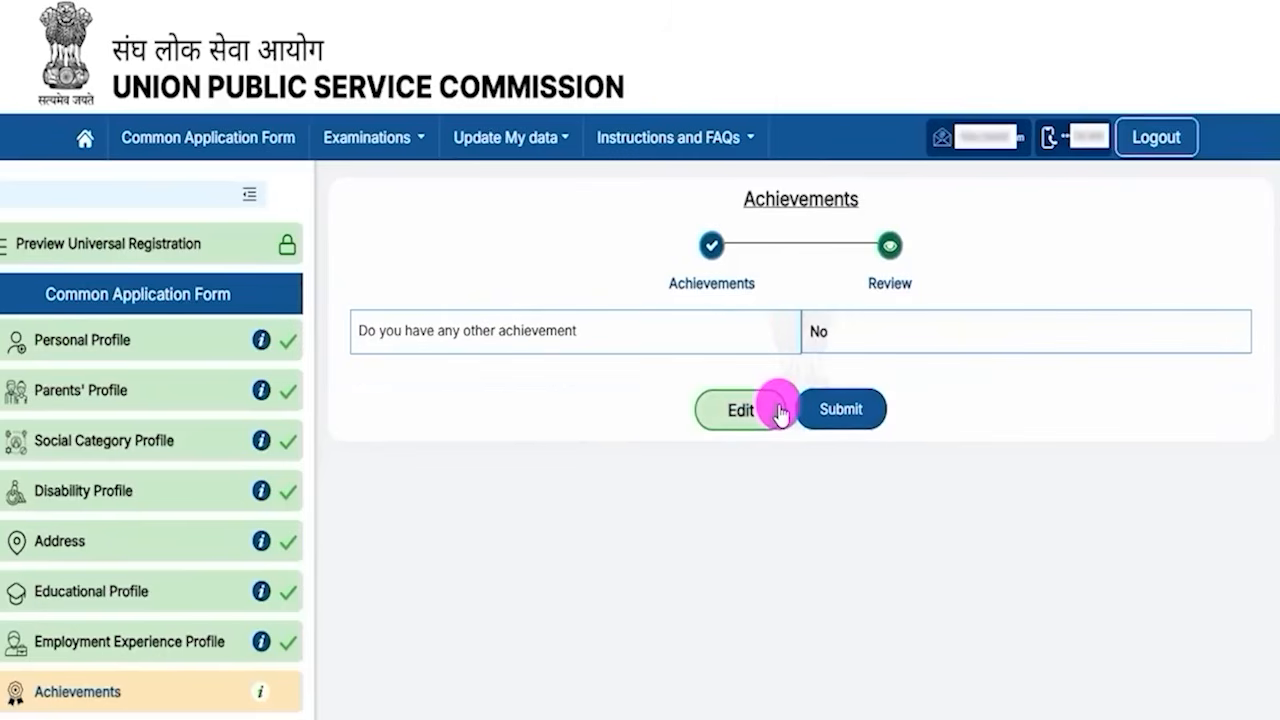
click(815, 409)
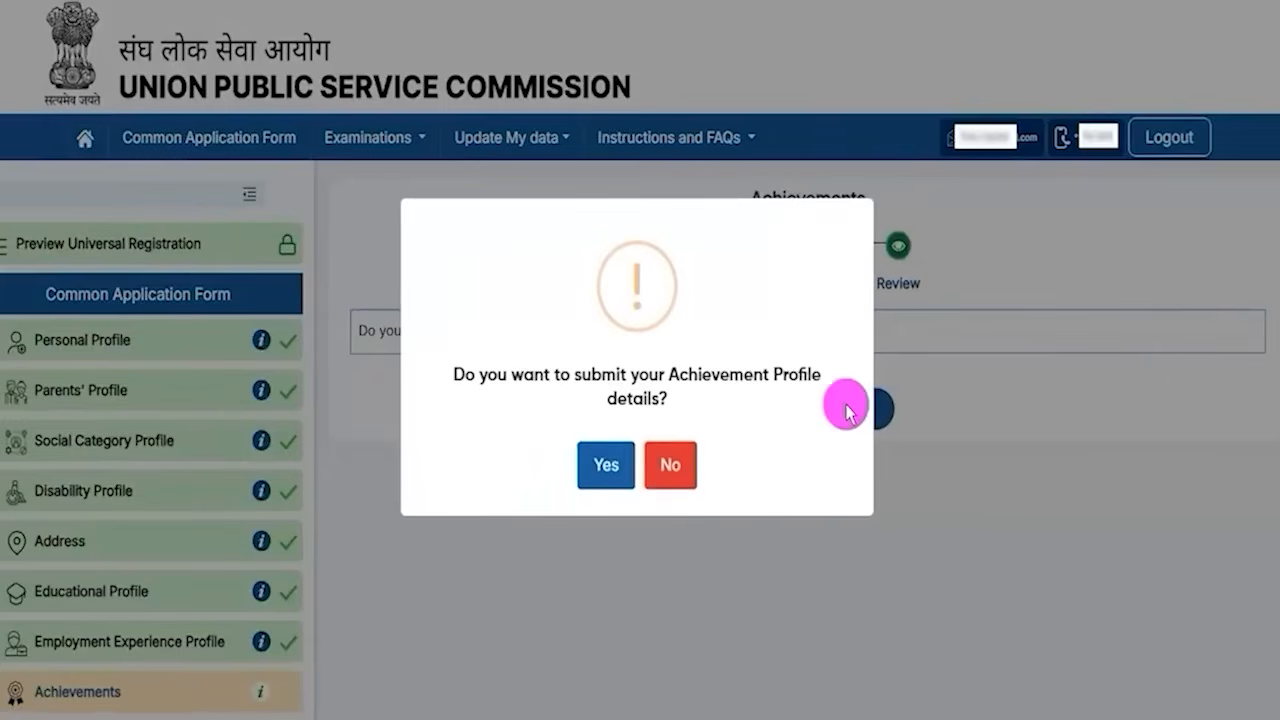
click(609, 455)
click(628, 472)
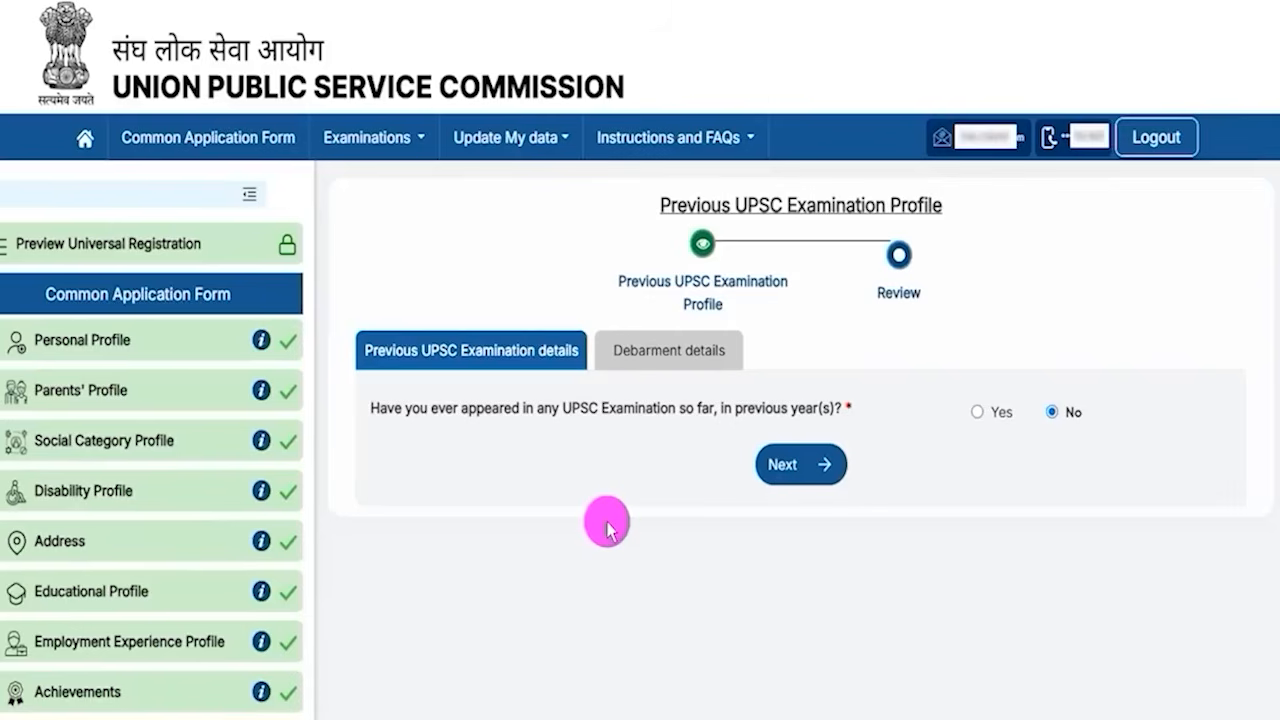
- Examine the previous examination fields shown for having appeared in a UPSC exam, then answer No
click(977, 412)
drag(431, 497, 709, 494)
scroll(709, 494, down, 2)
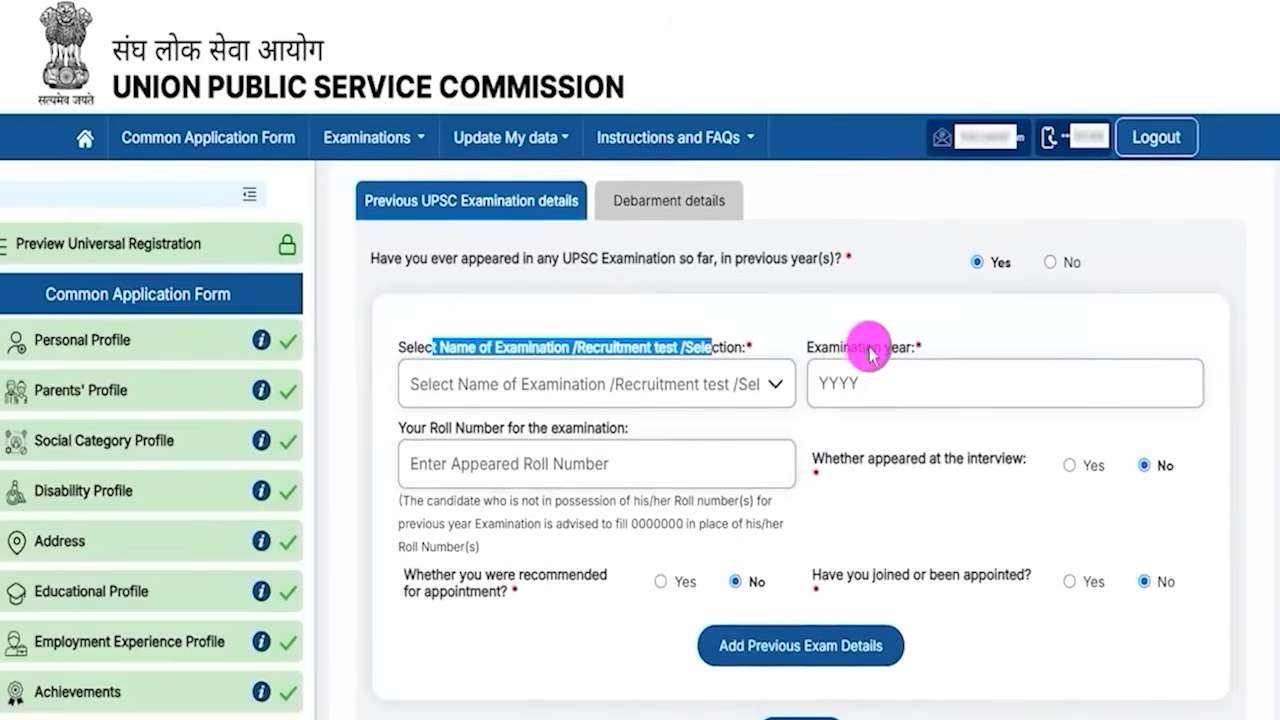
drag(433, 426, 590, 467)
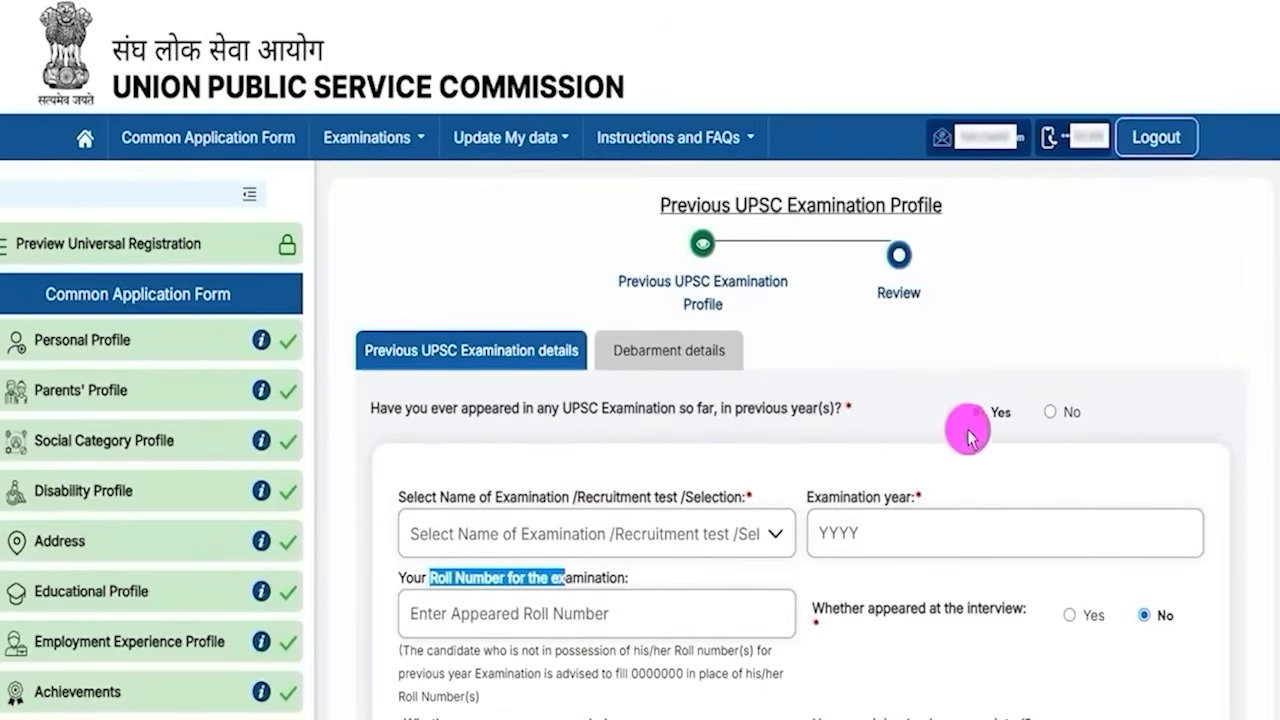
click(1050, 412)
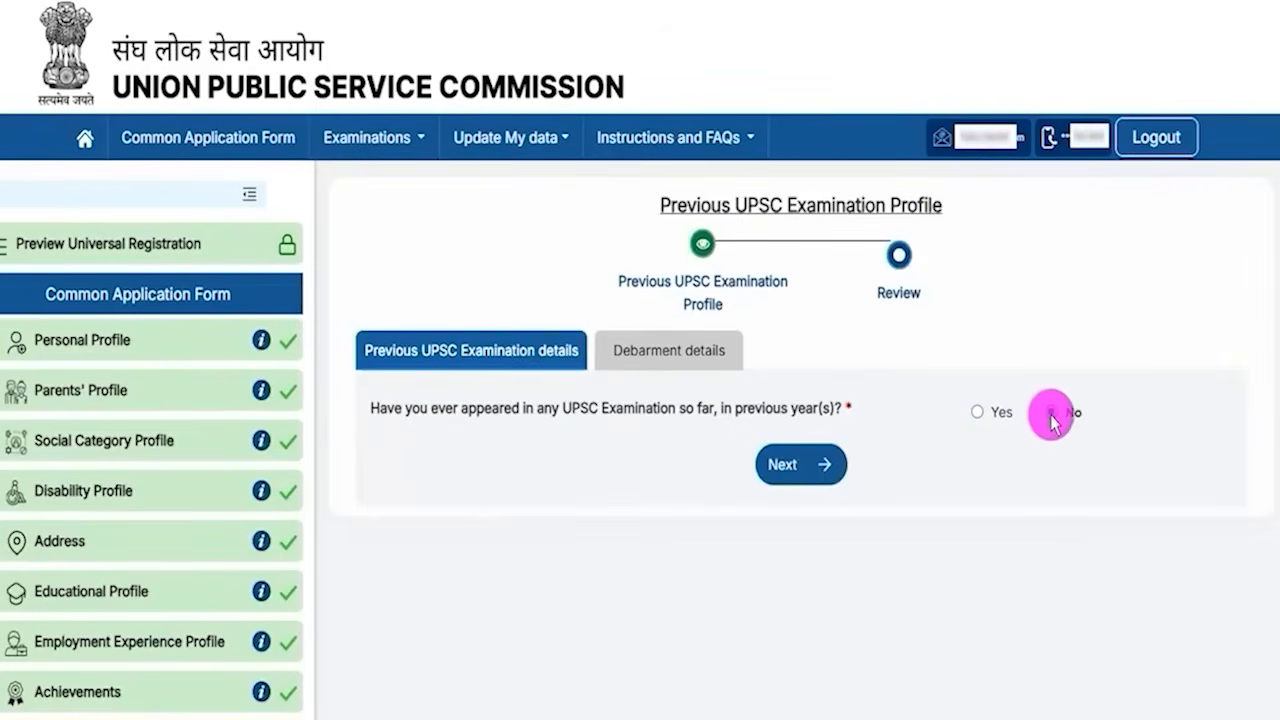
- Open the debarment details, examine the details field shown for Yes, then answer No to having been debarred
click(800, 466)
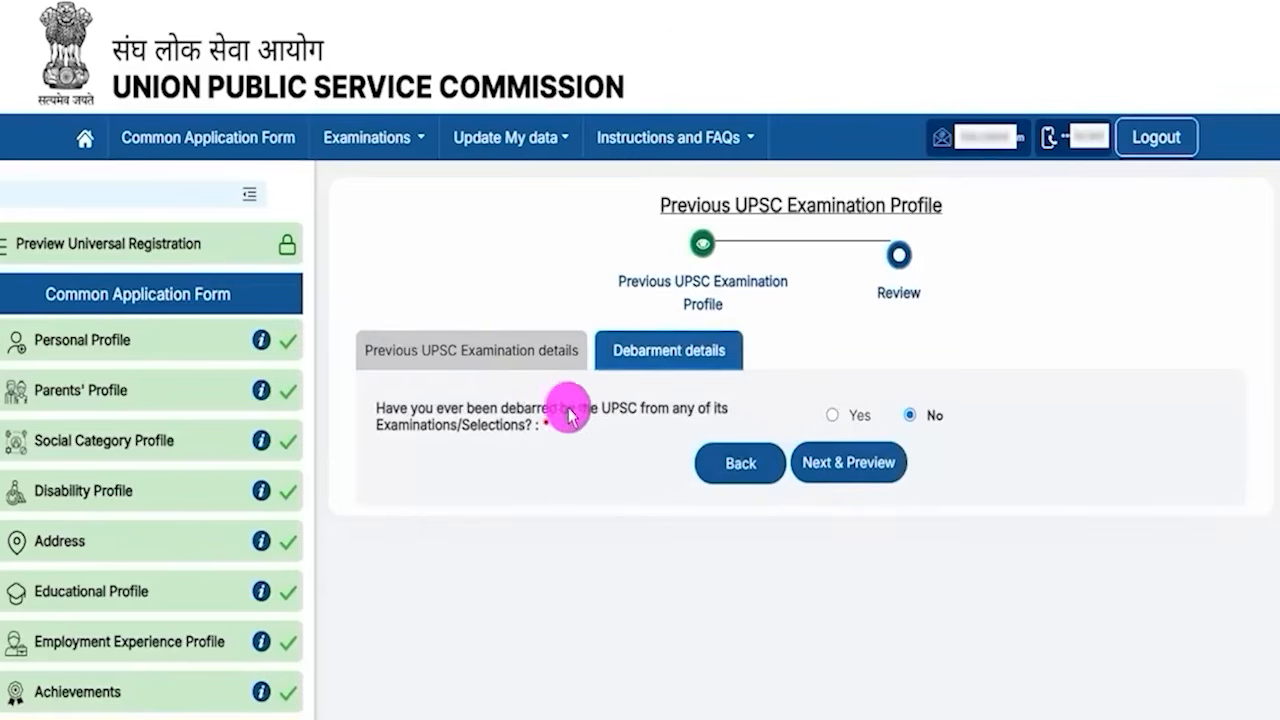
drag(452, 412, 622, 410)
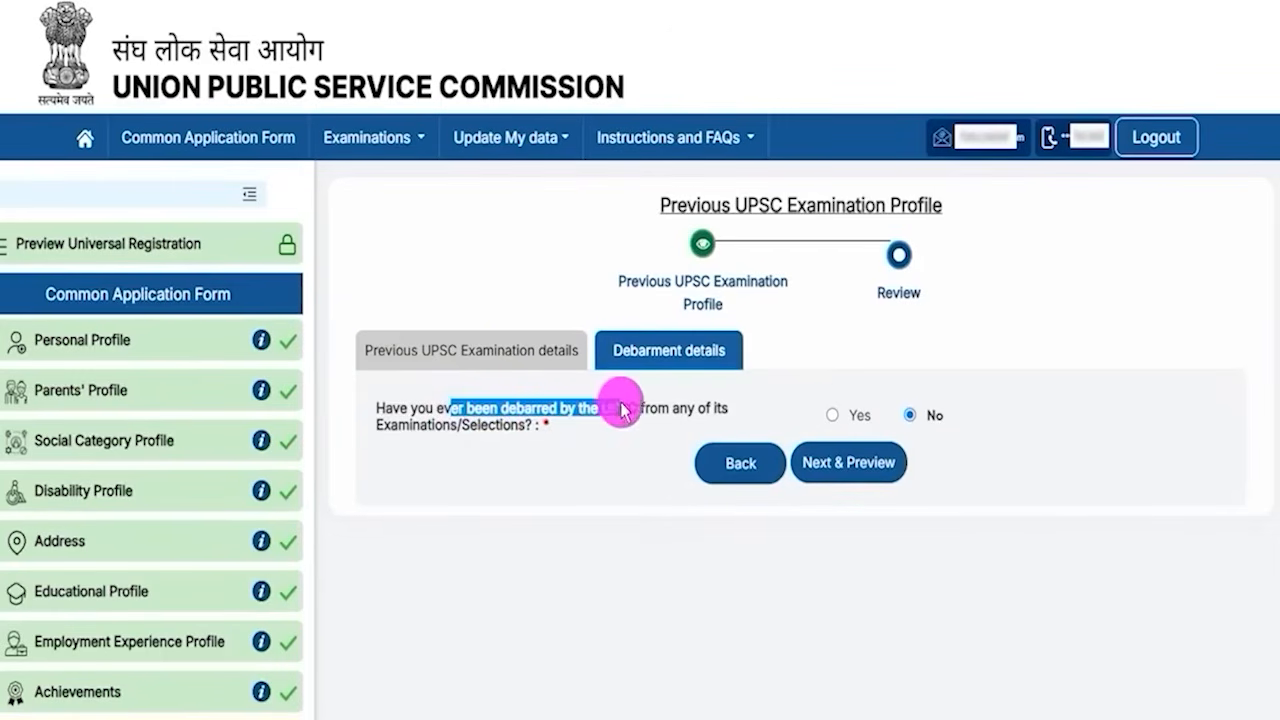
click(832, 415)
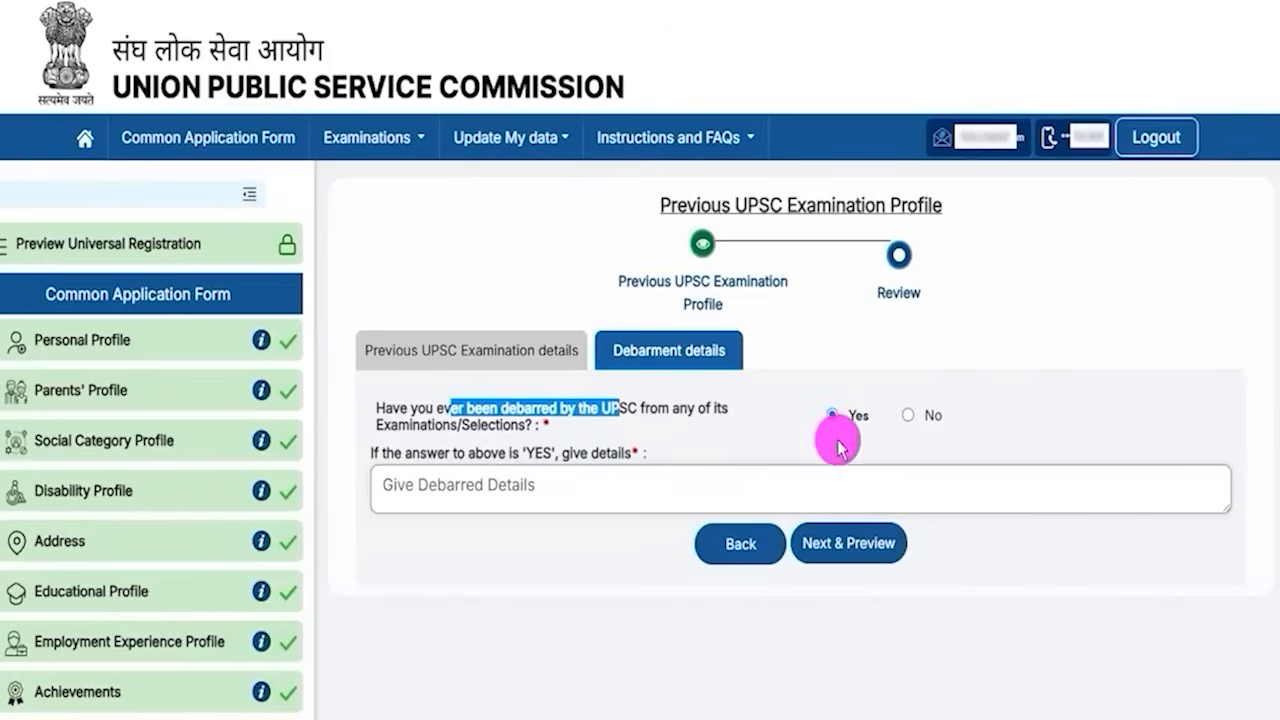
click(908, 415)
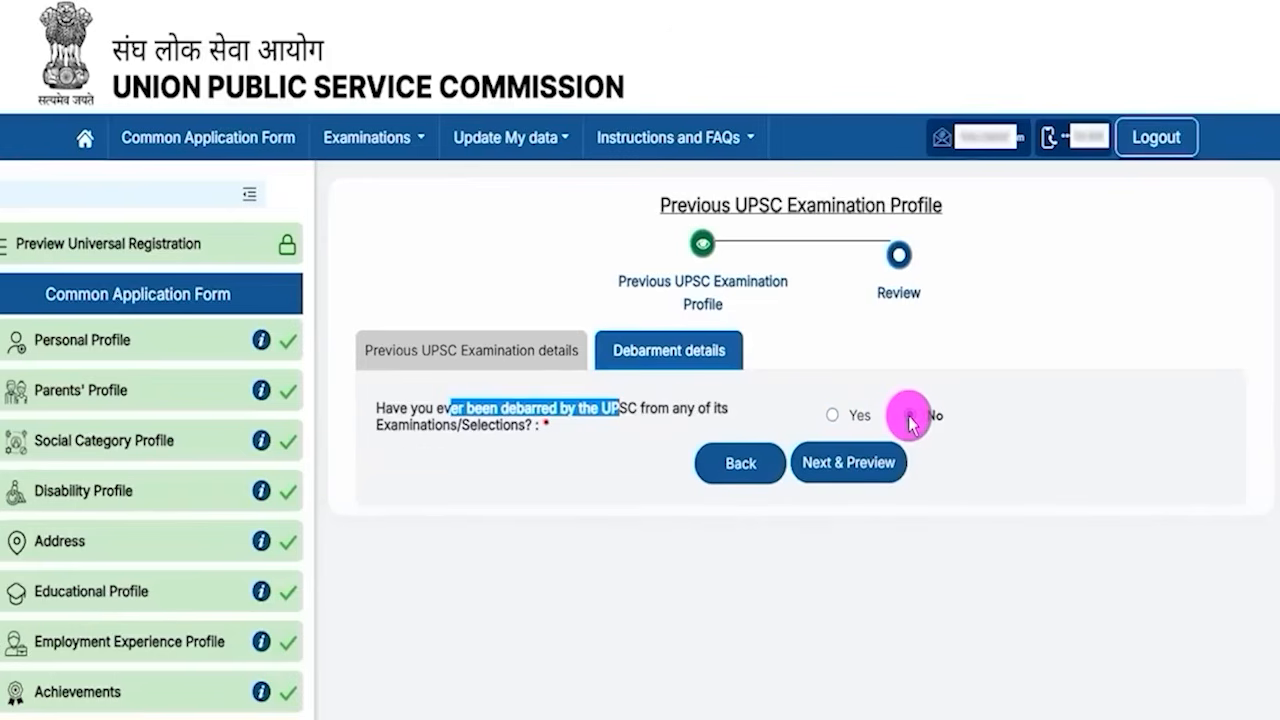
- Preview the Previous UPSC Examination Profile and submit it, confirming the submission
click(852, 466)
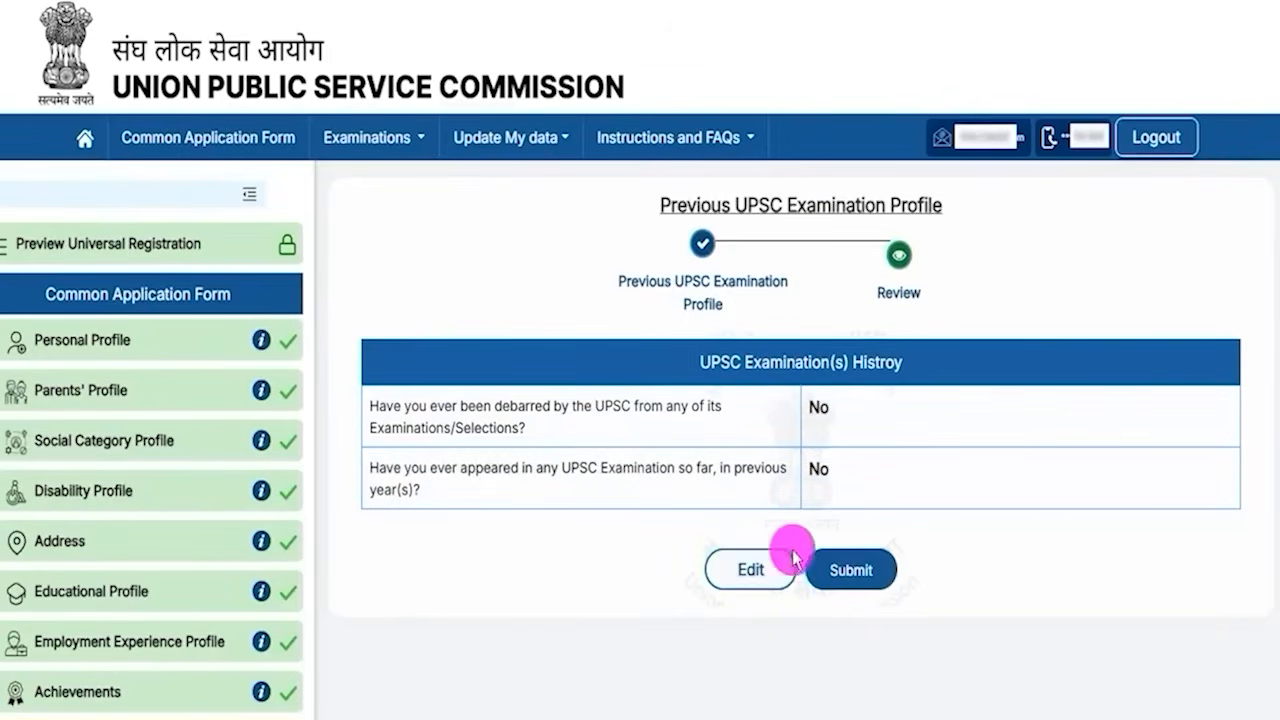
click(852, 572)
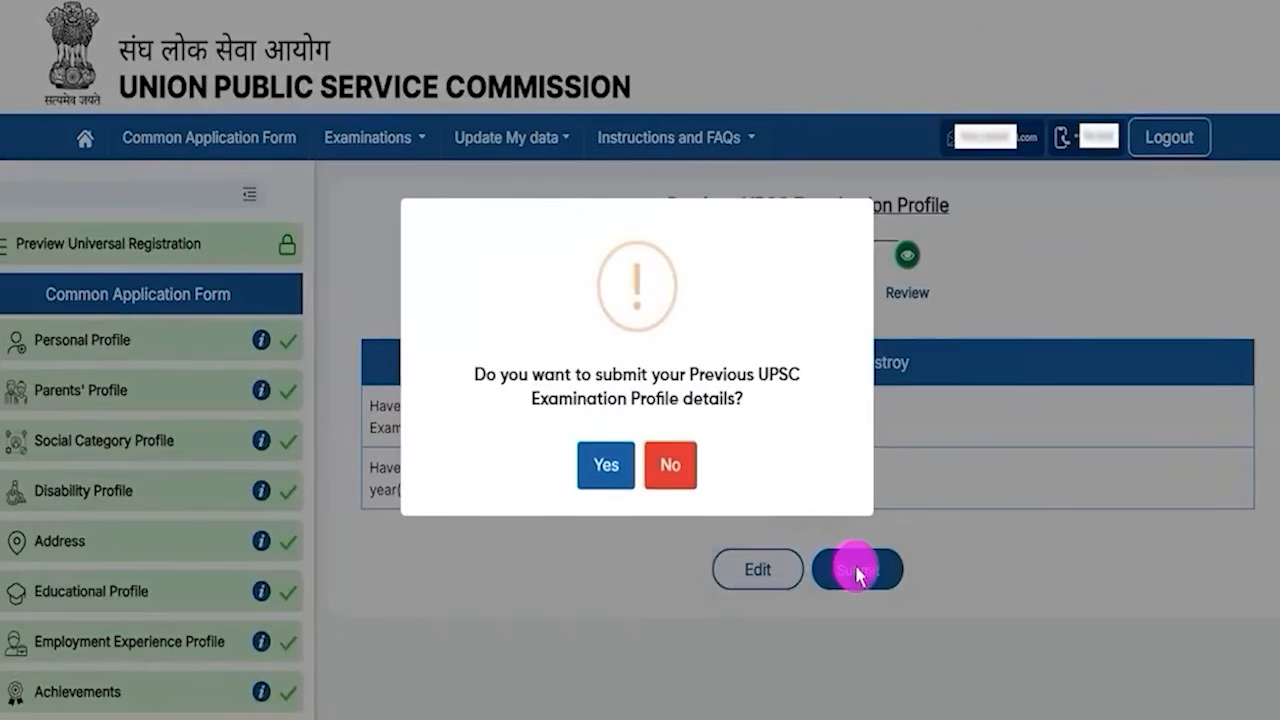
click(607, 458)
click(634, 480)
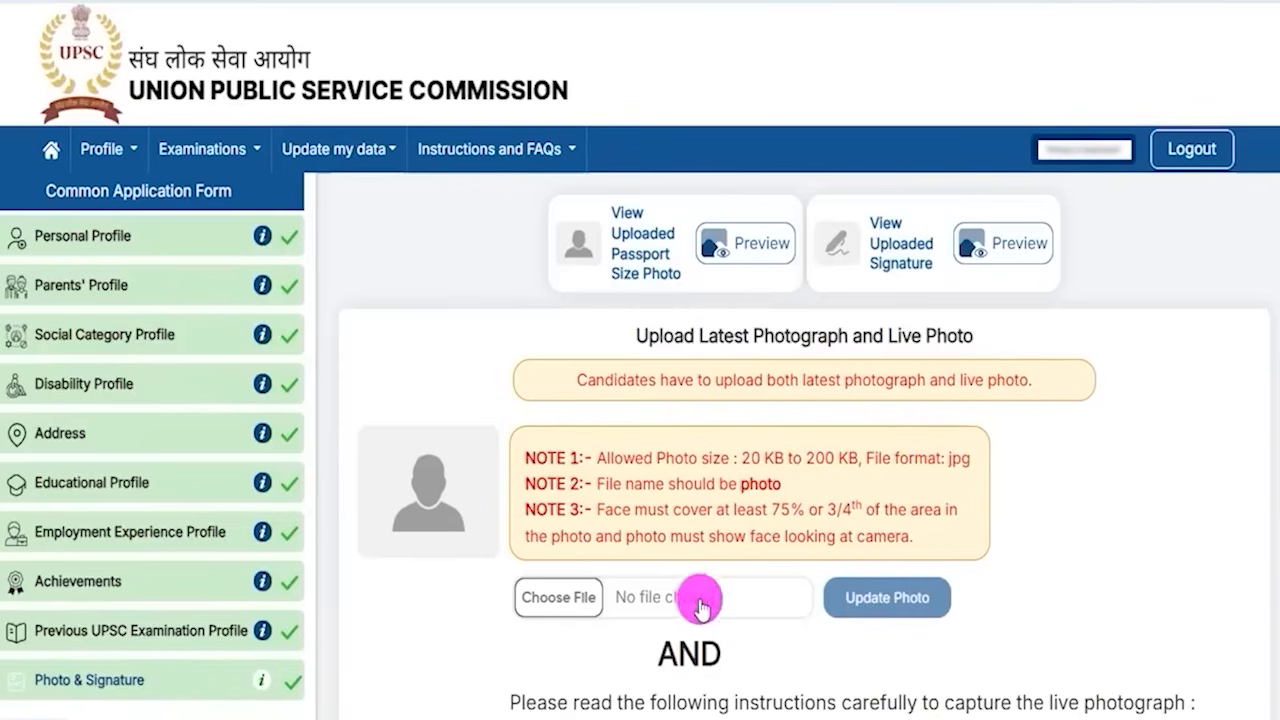
- Examine the size, file name and face coverage notes for uploading the latest photograph and live photo
drag(648, 336, 720, 336)
drag(888, 336, 937, 336)
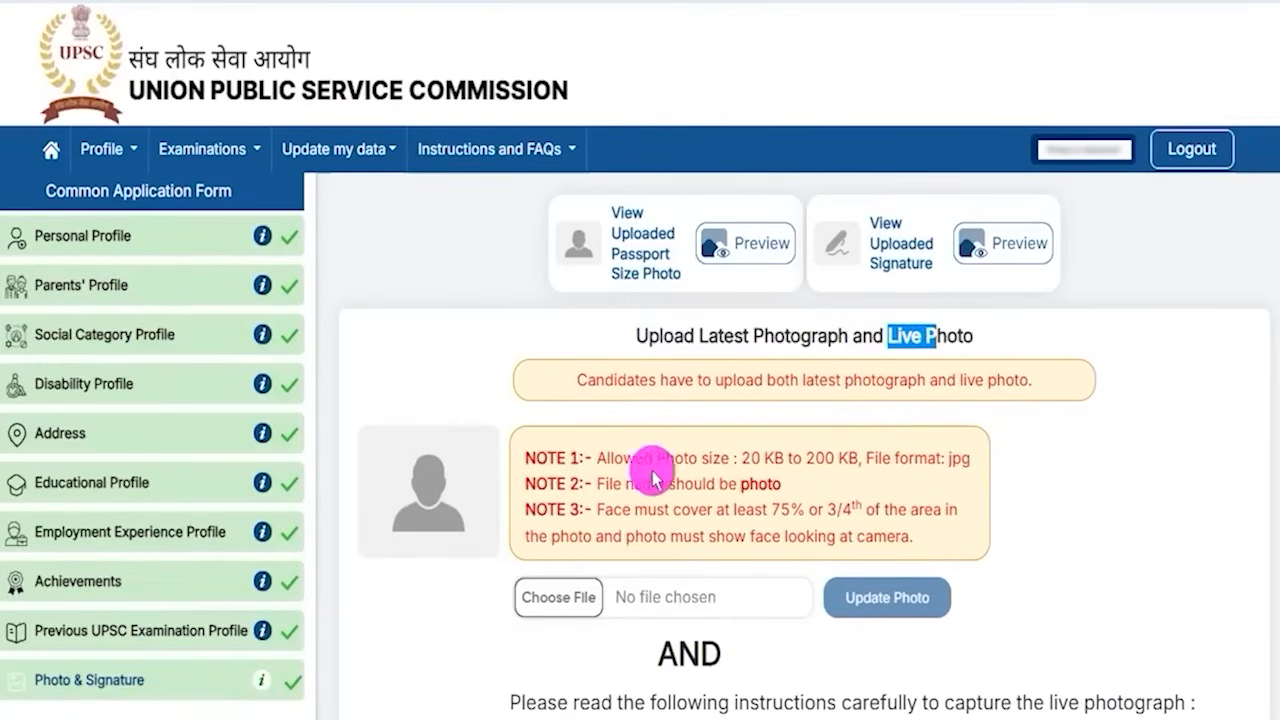
drag(750, 459, 853, 460)
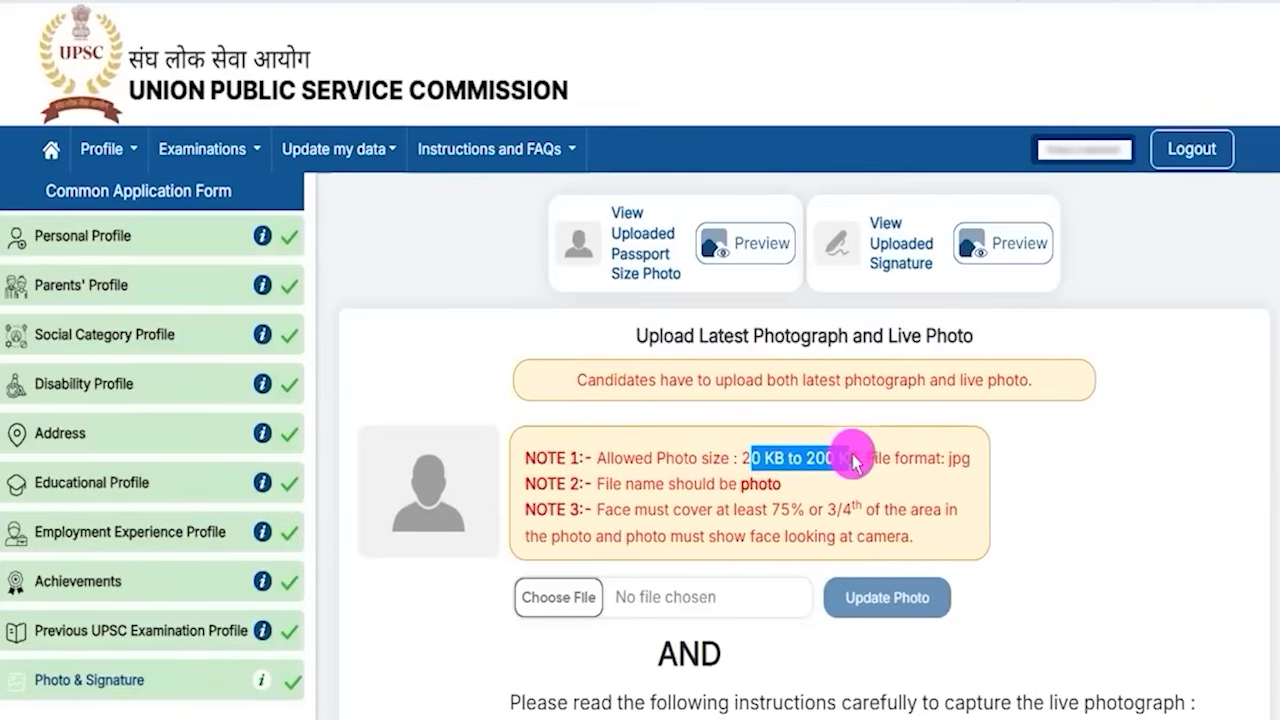
drag(946, 458, 973, 464)
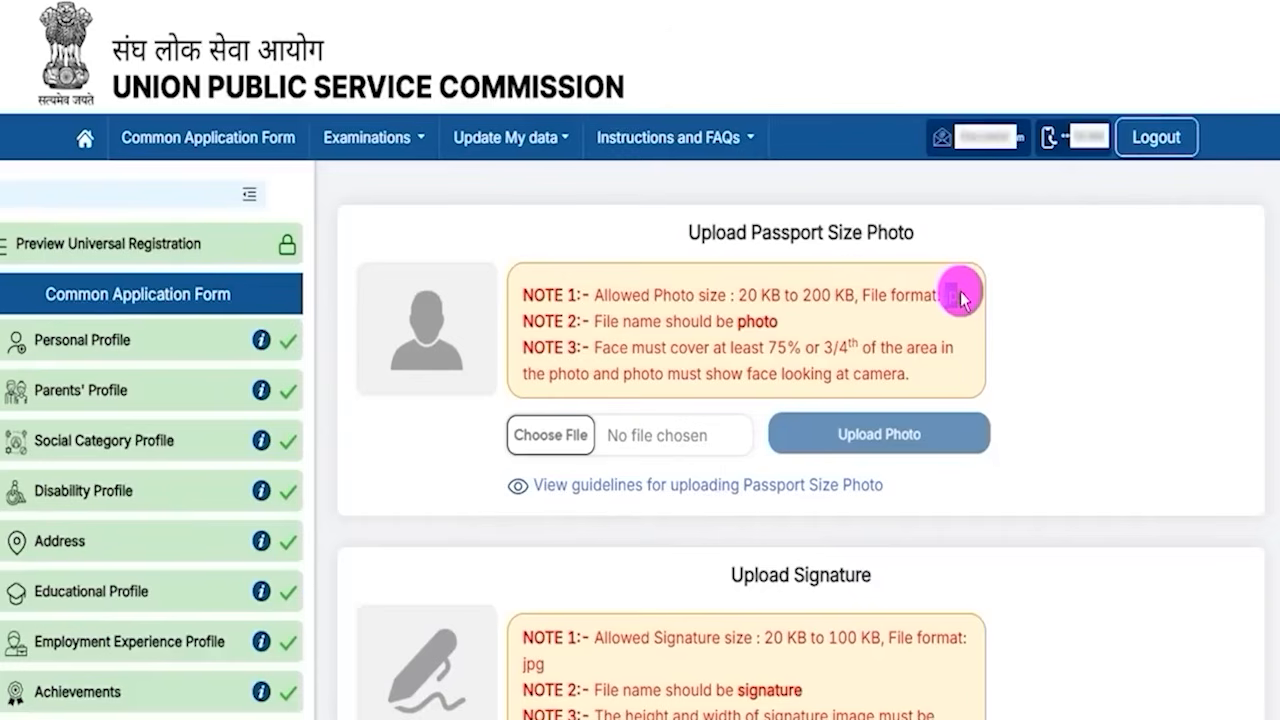
click(749, 323)
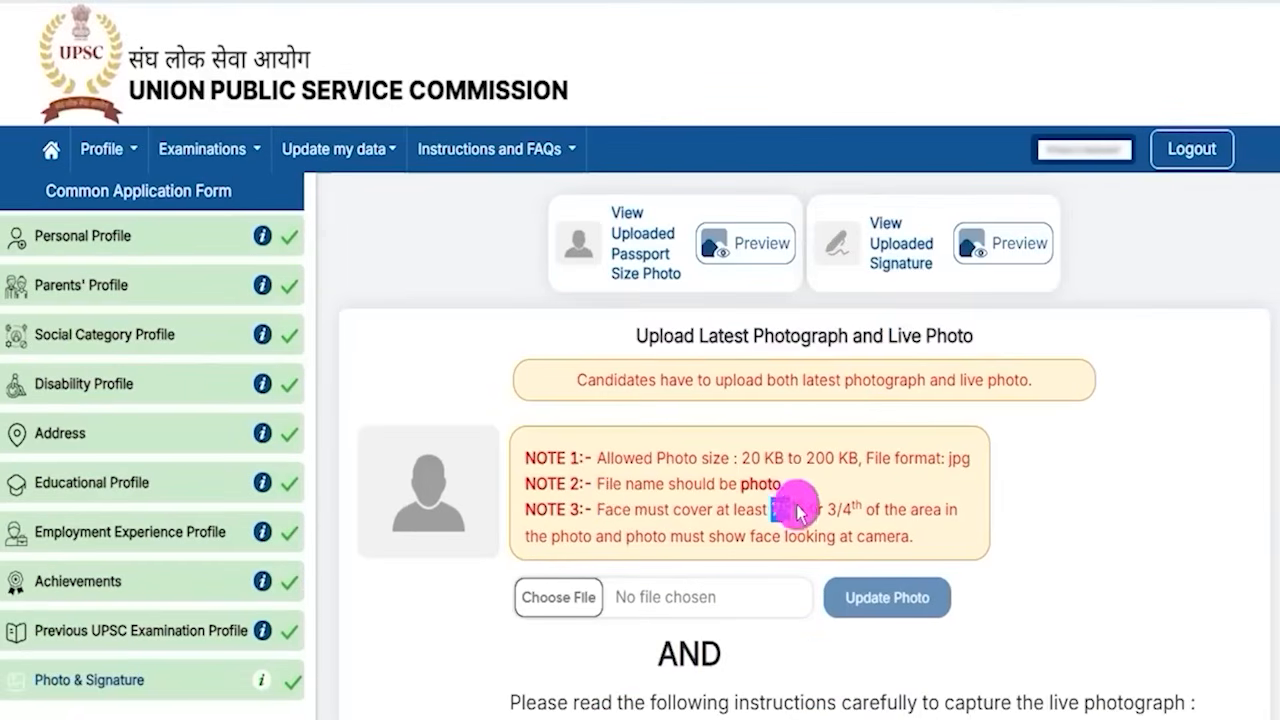
scroll(617, 494, down, 1)
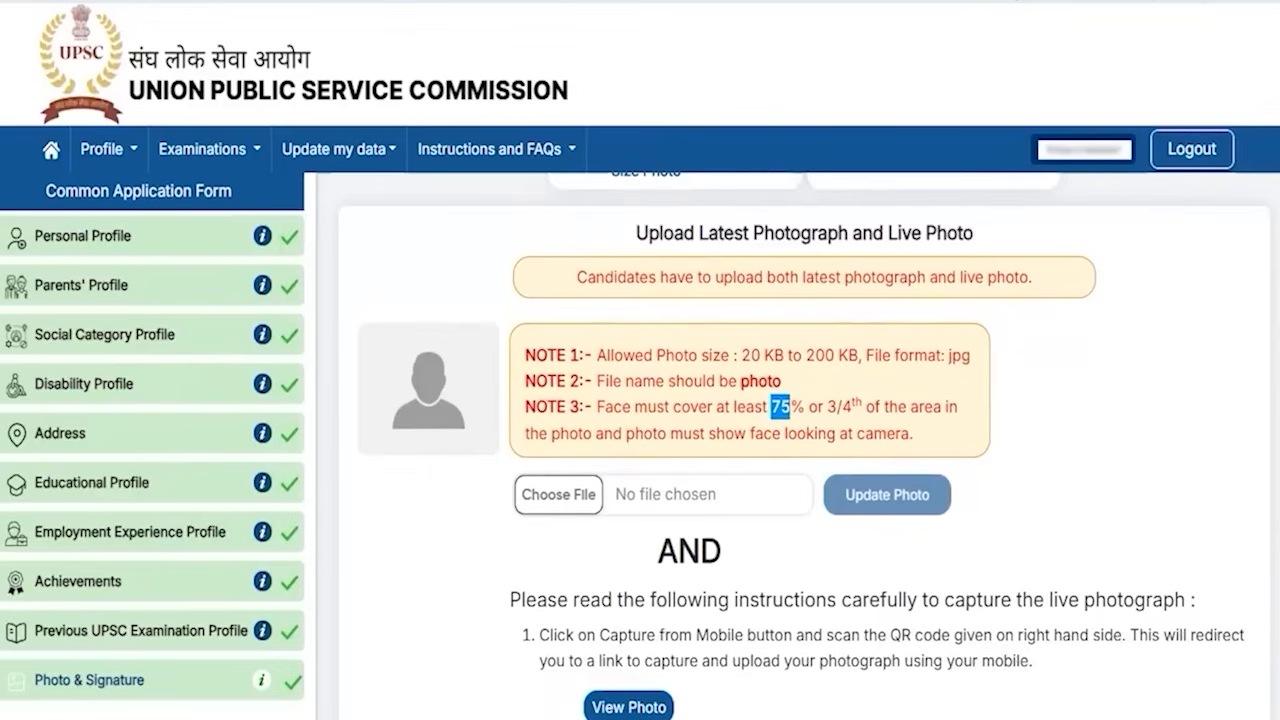
drag(588, 491, 614, 453)
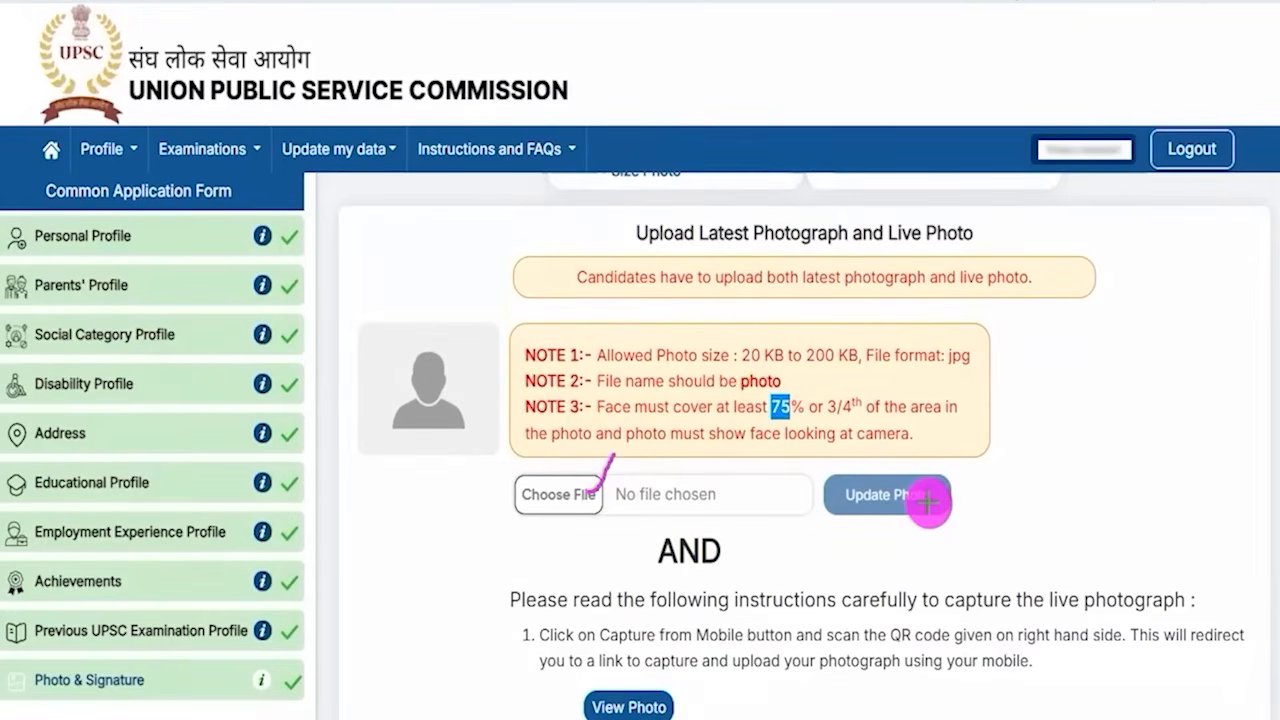
drag(928, 504, 956, 474)
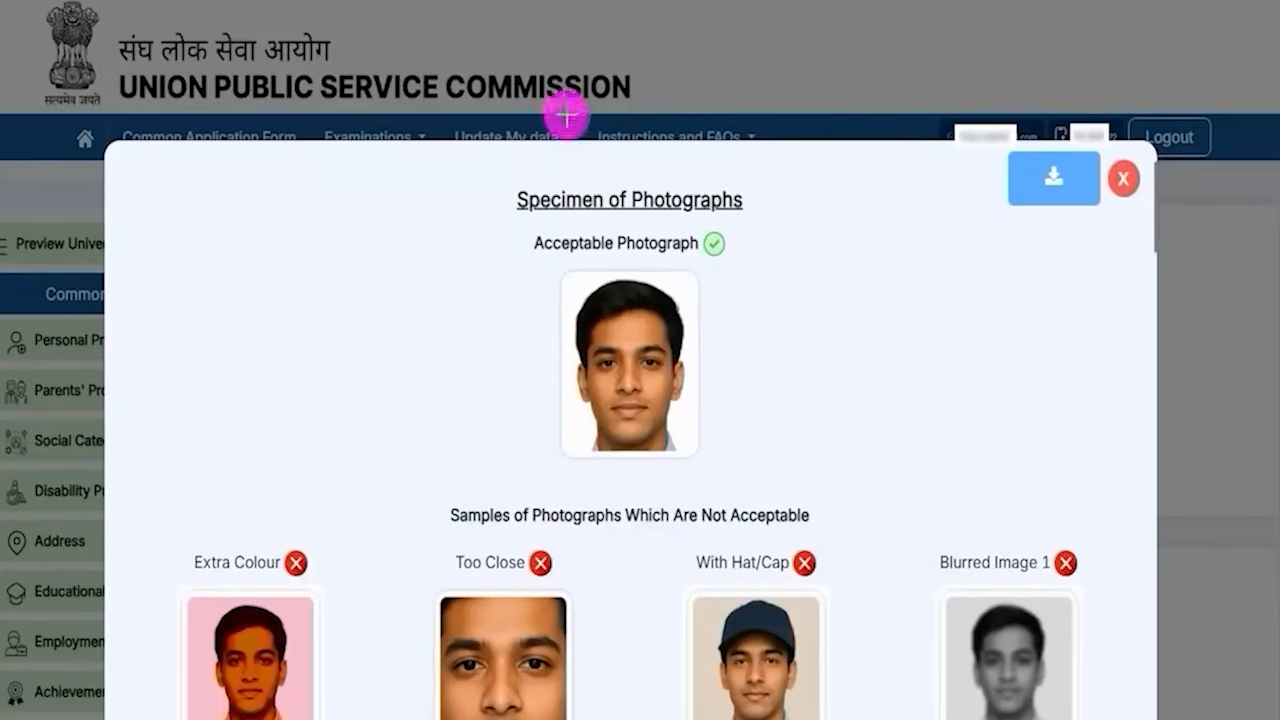
- Review the specimen photographs and photo upload instructions in the guidelines, then close them
mouse_move(533, 256)
mouse_down()
mouse_move(725, 440)
mouse_move(739, 486)
mouse_up()
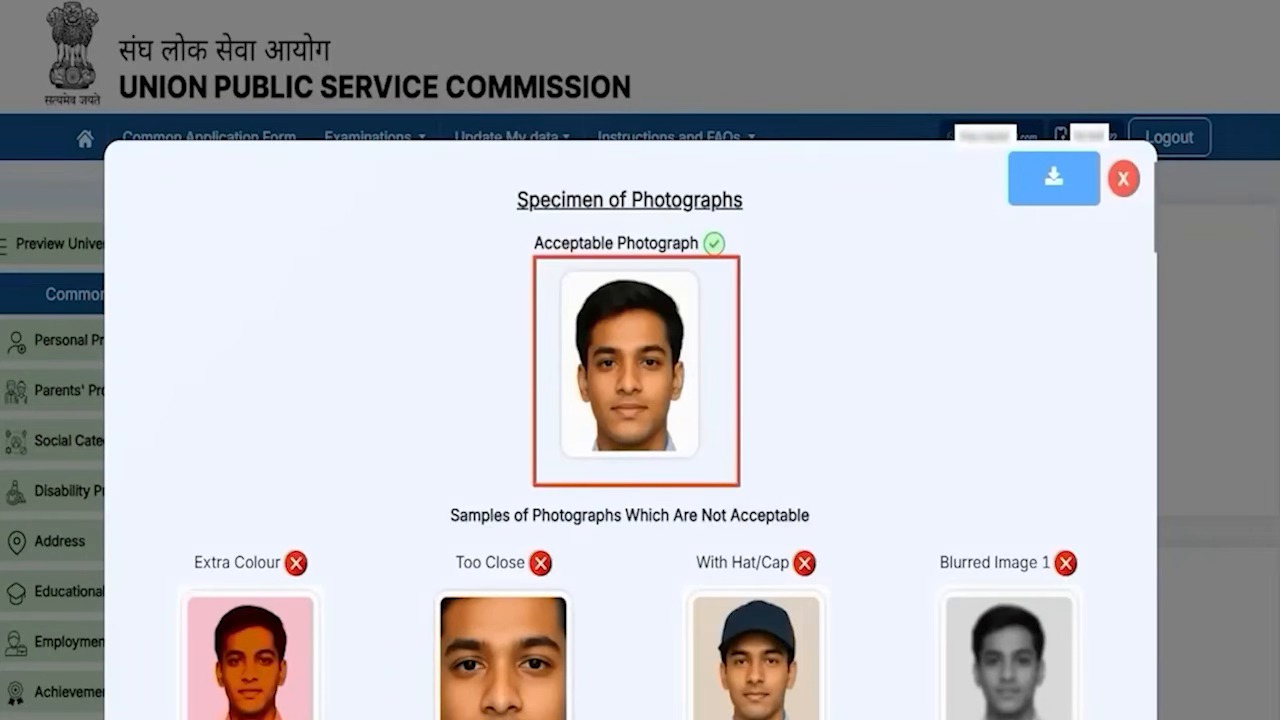
scroll(534, 331, down, 3)
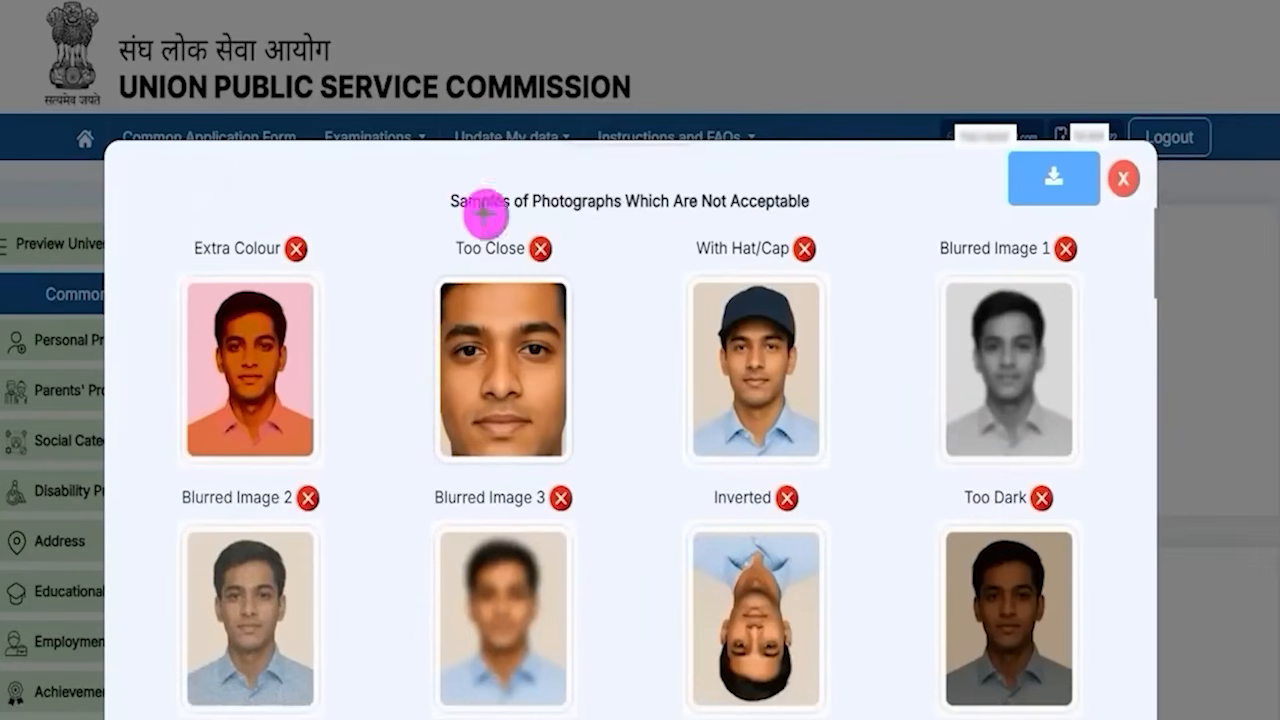
drag(290, 376, 358, 330)
drag(737, 375, 818, 367)
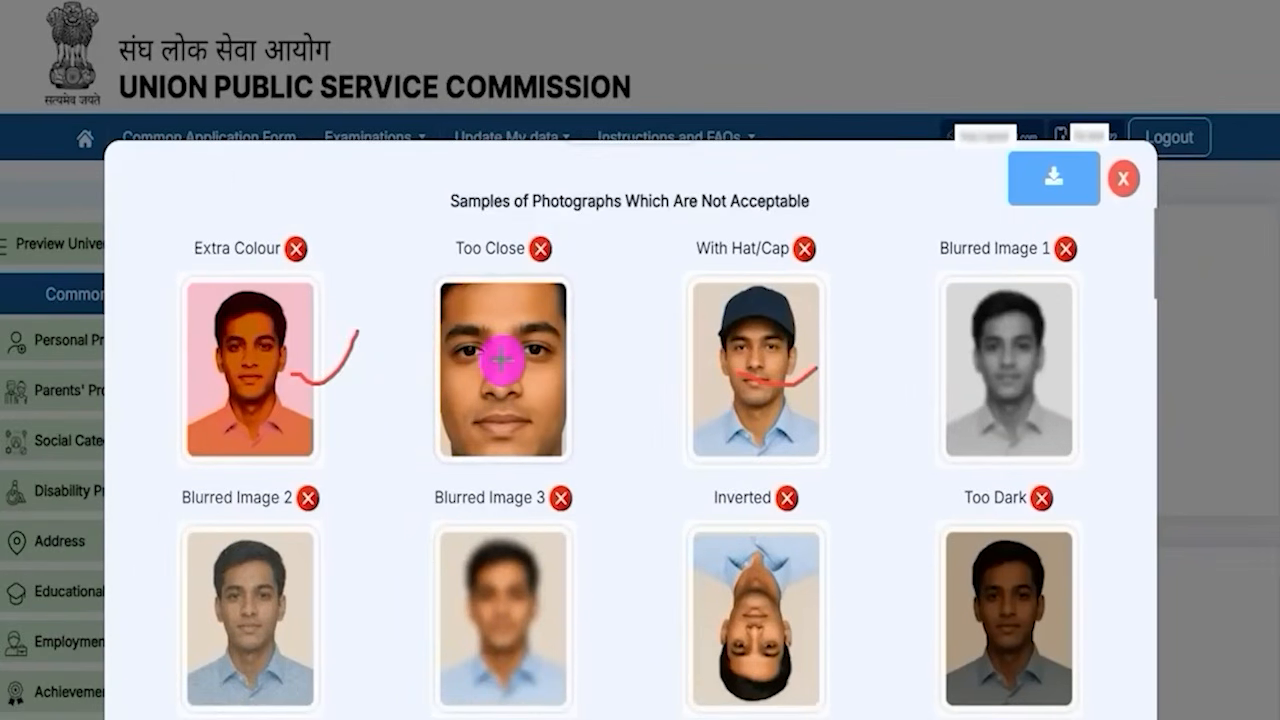
drag(510, 365, 580, 307)
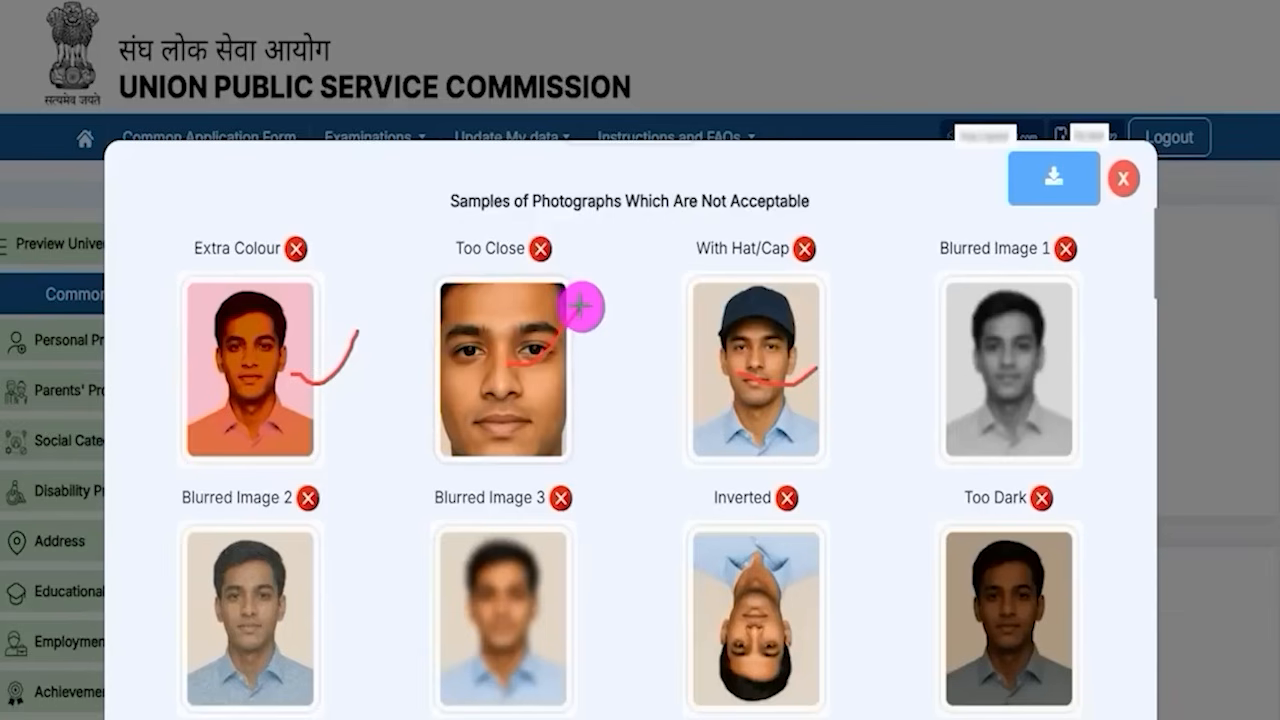
drag(1023, 371, 1084, 350)
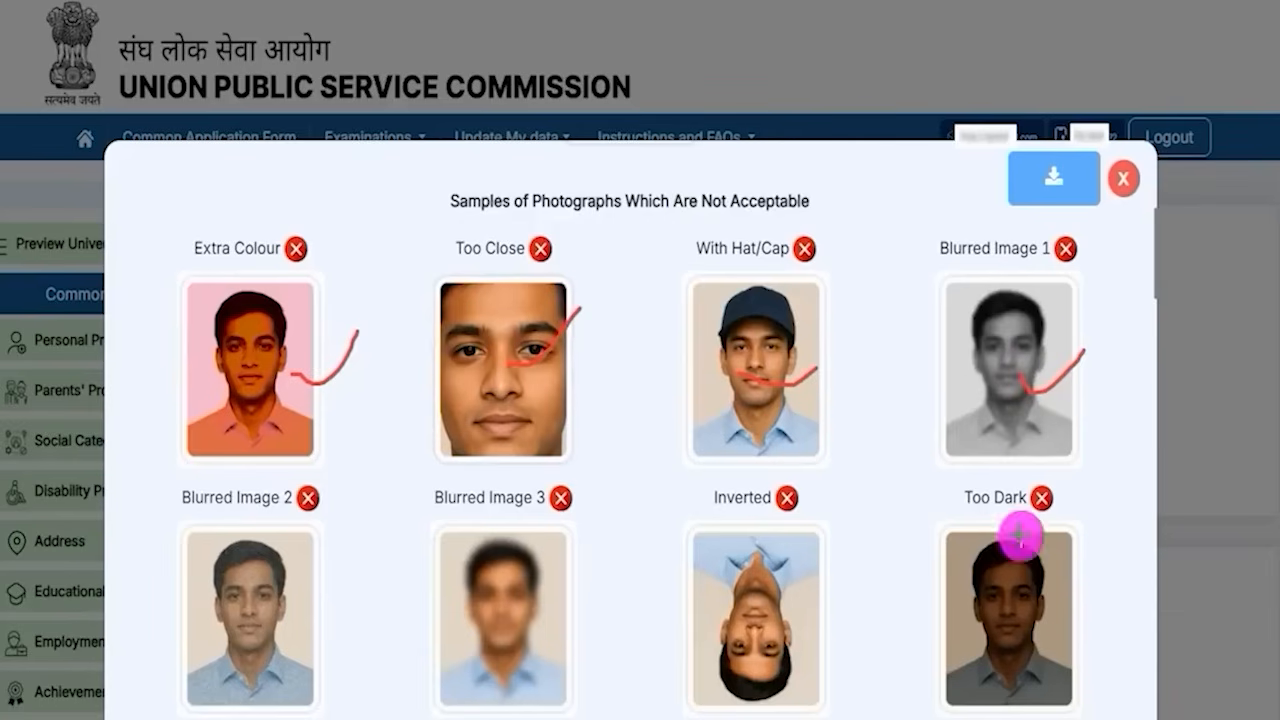
drag(788, 618, 833, 560)
drag(1005, 628, 1072, 585)
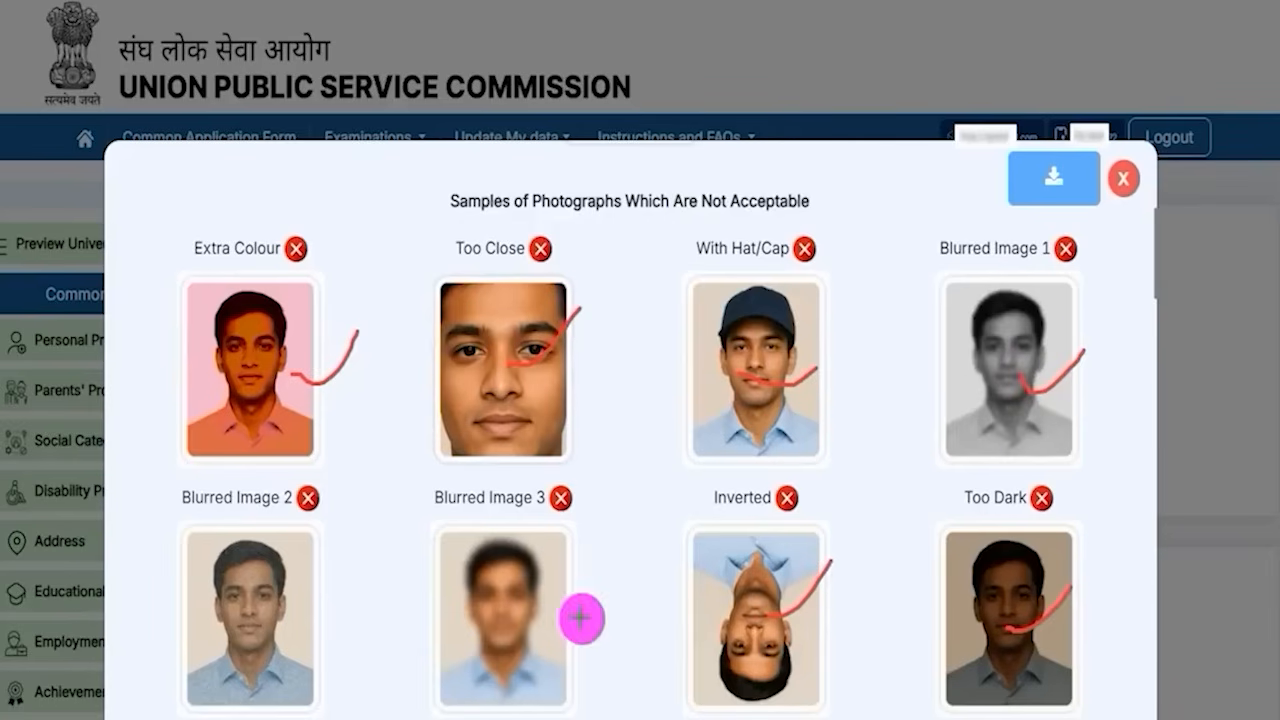
drag(531, 615, 624, 557)
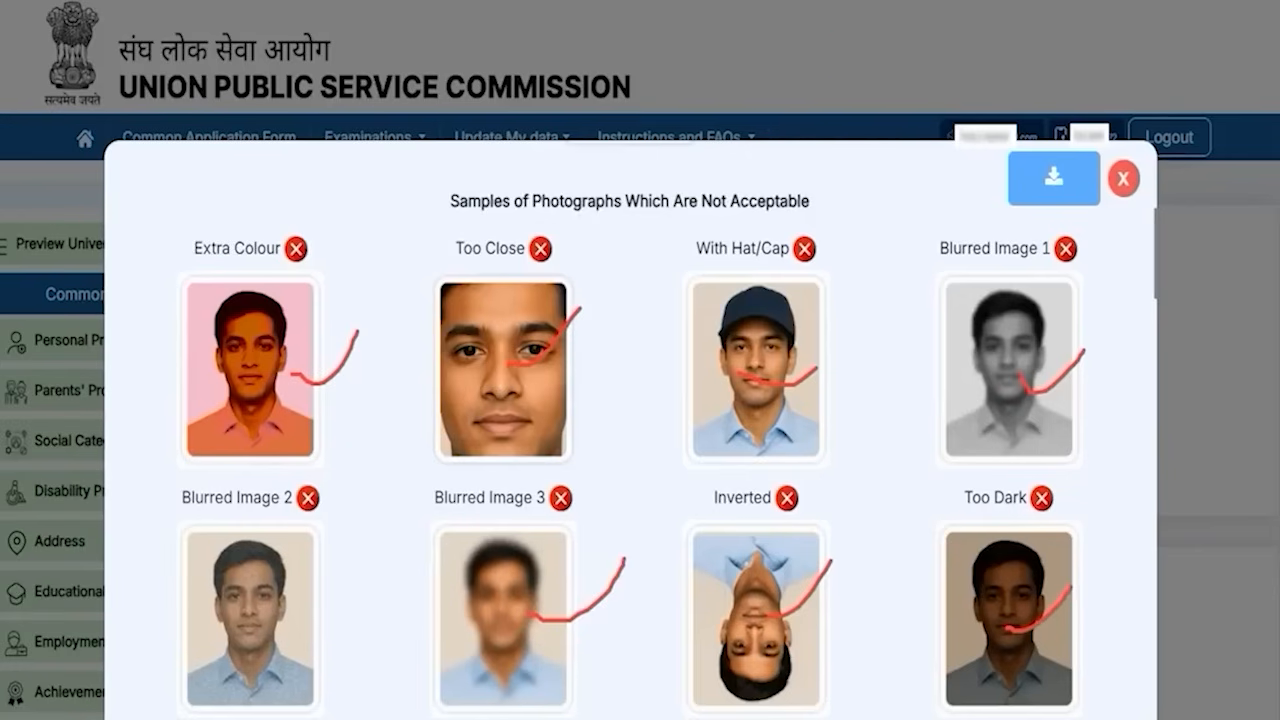
key(Escape)
scroll(714, 591, down, 5)
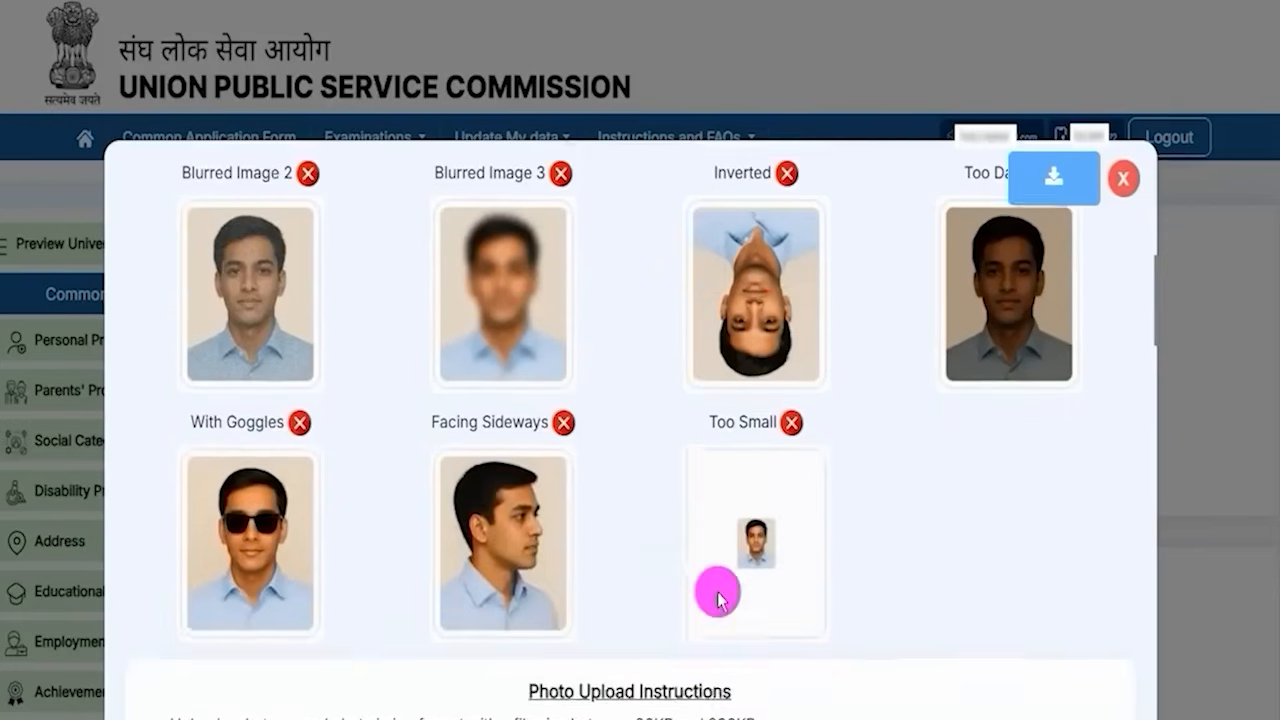
scroll(718, 590, down, 9)
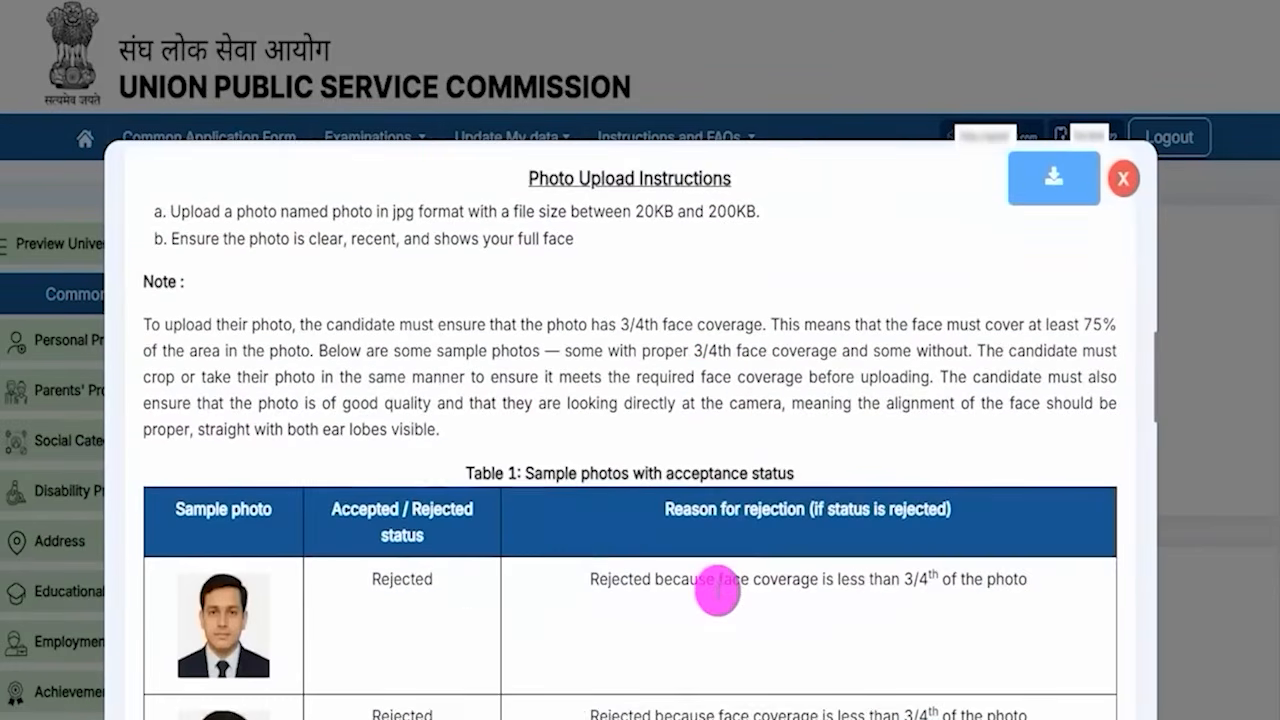
scroll(718, 590, up, 15)
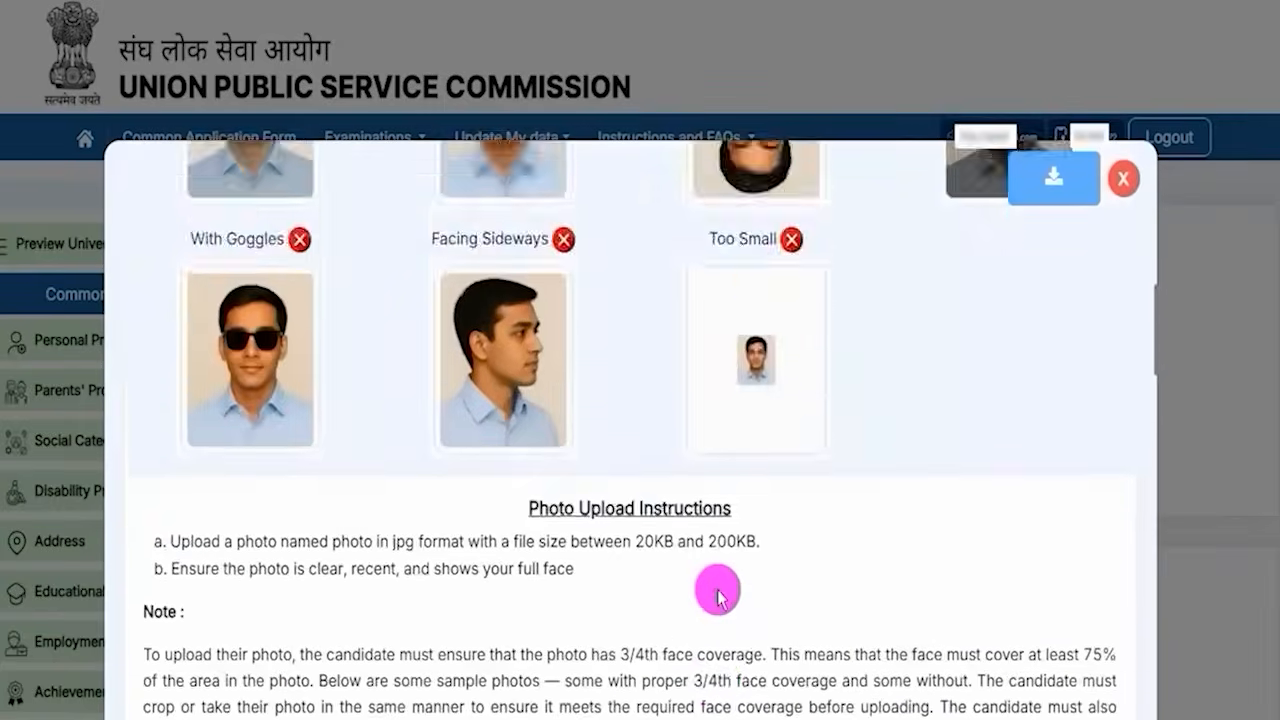
scroll(666, 594, down, 15)
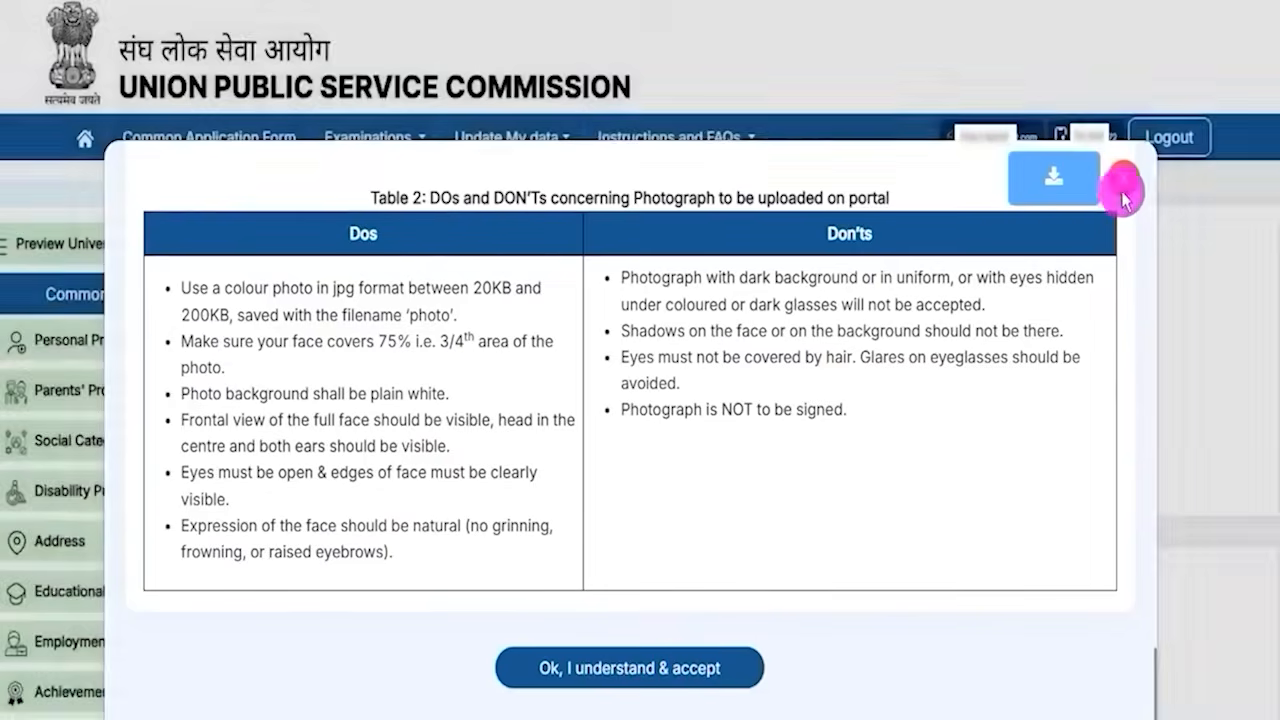
click(1123, 180)
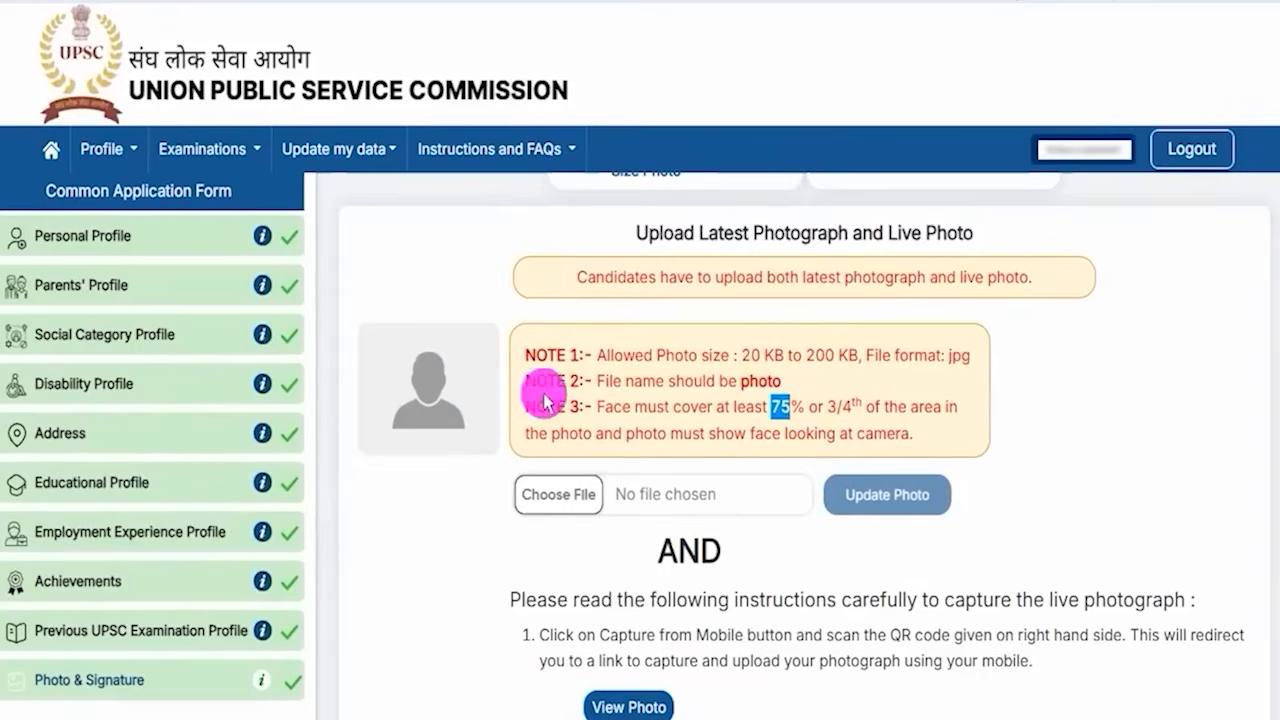
- Generate the QR code for capturing and uploading the live photo from a mobile device
scroll(540, 400, down, 2)
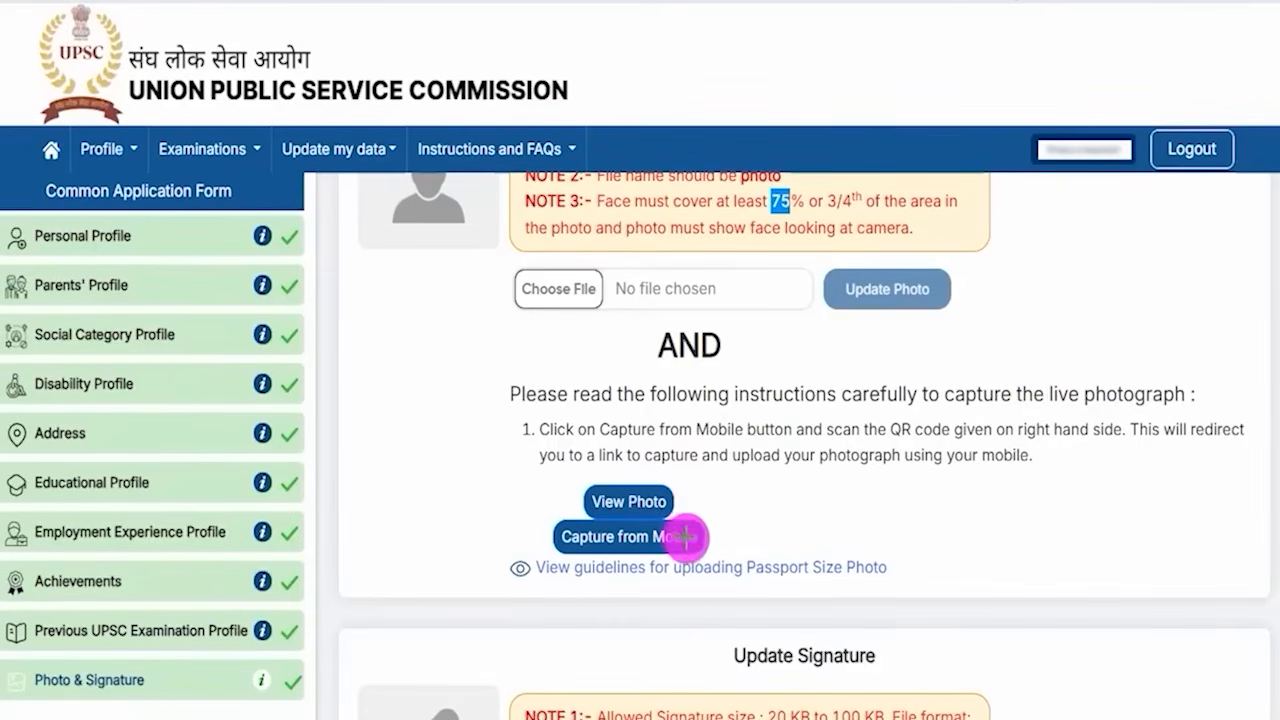
drag(704, 535, 747, 460)
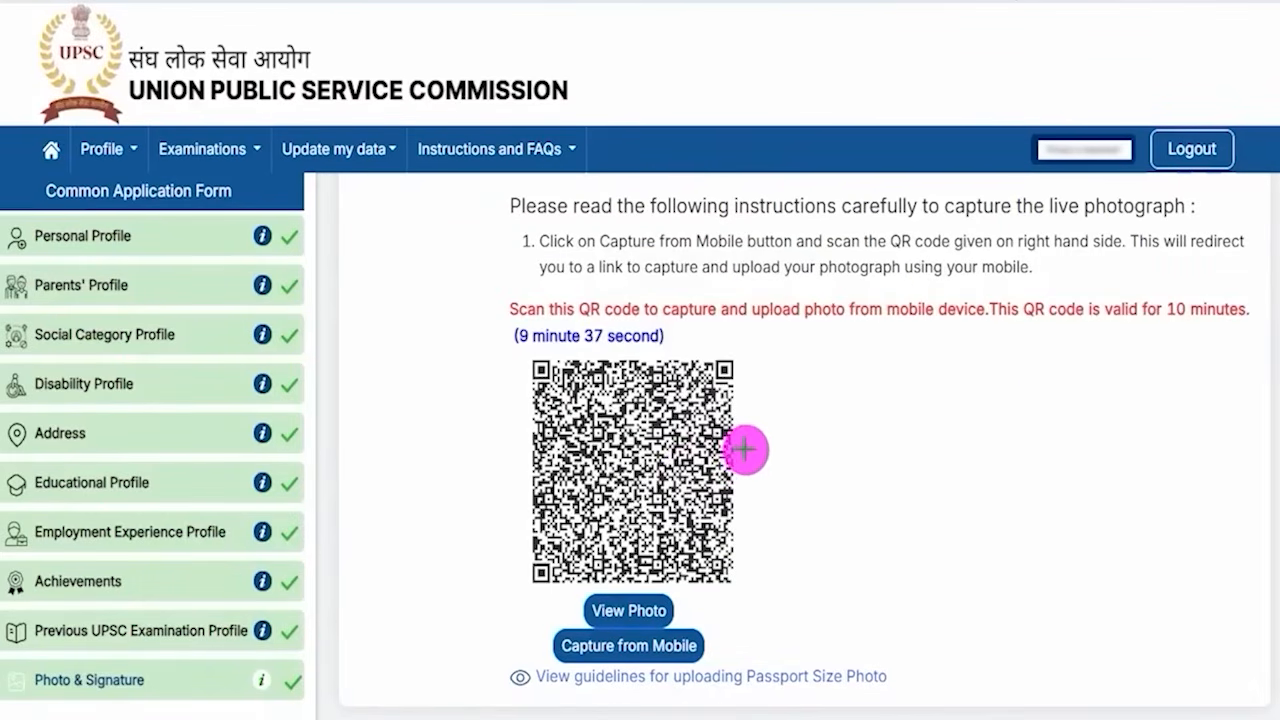
drag(752, 448, 816, 376)
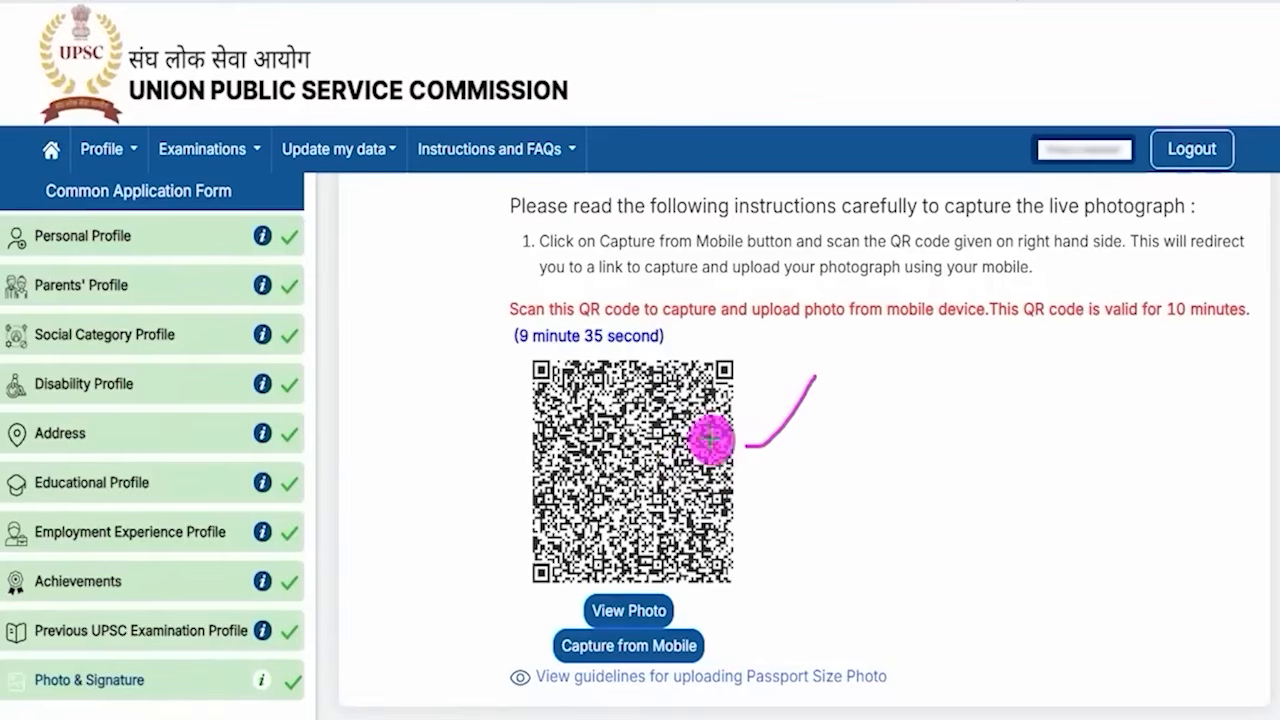
drag(749, 466, 802, 420)
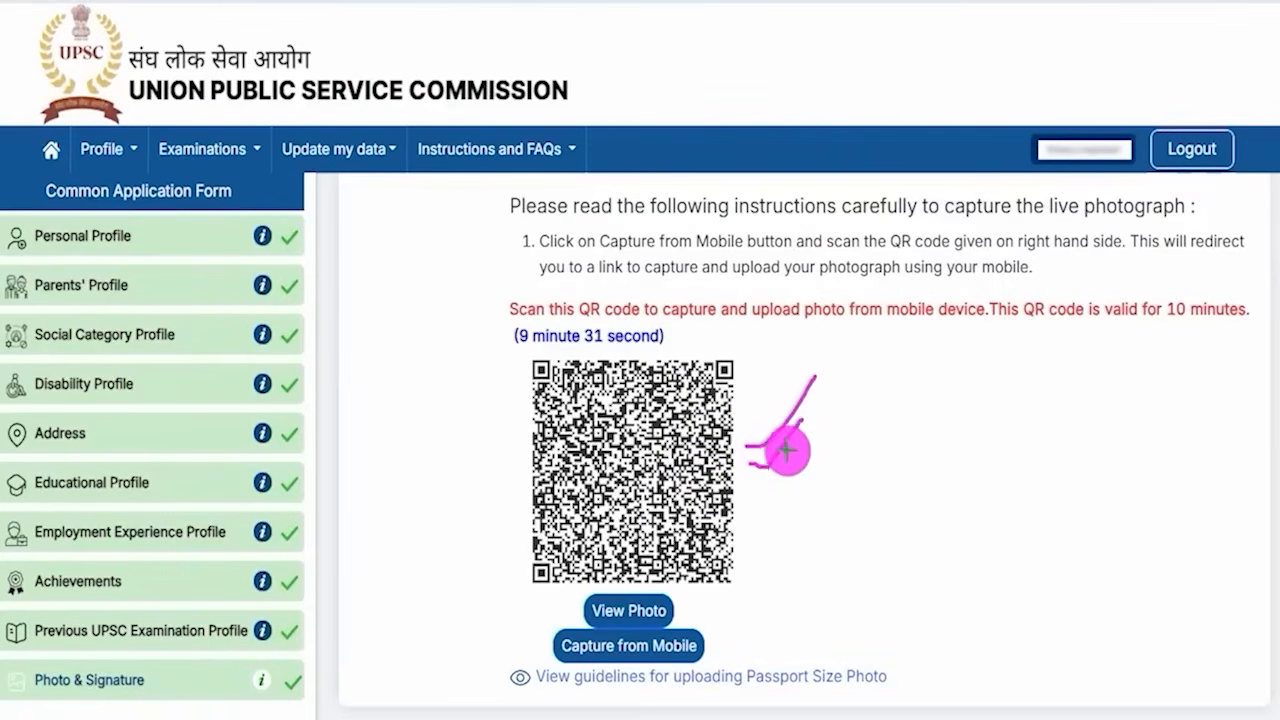
- Review the signature upload notes on allowed size, jpg format, required file name and pixel dimensions
drag(757, 487, 799, 457)
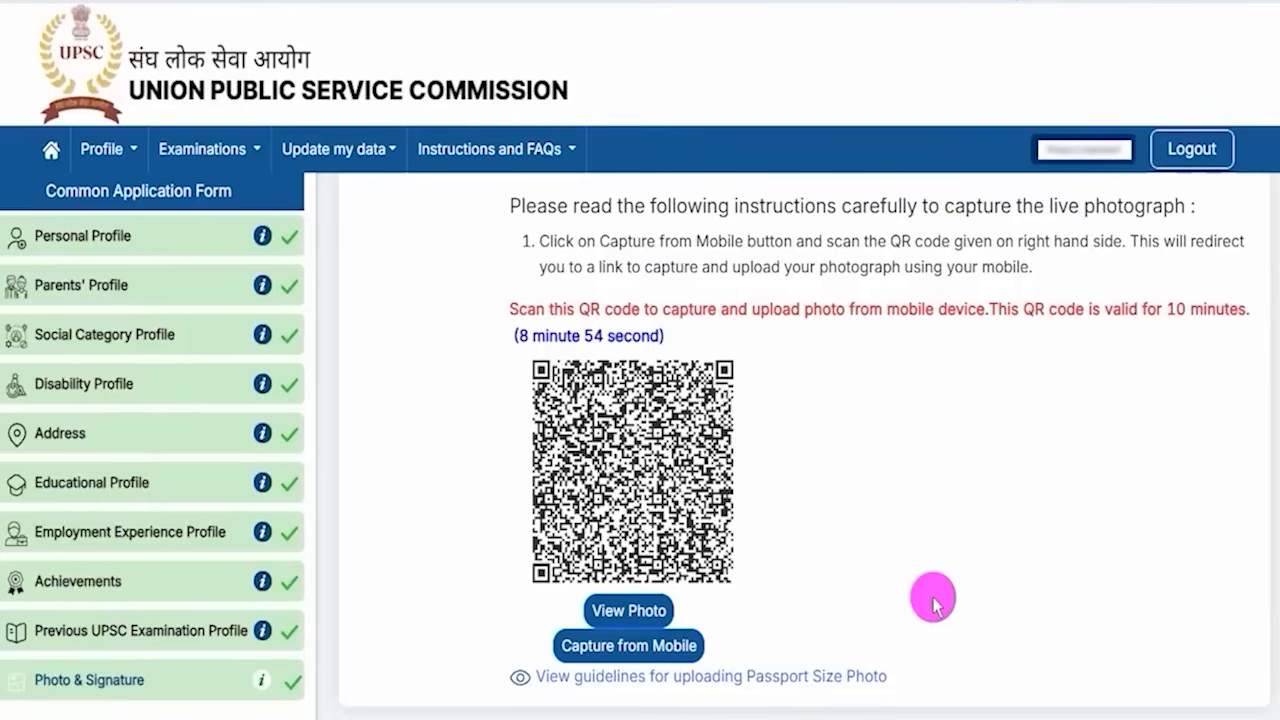
scroll(840, 560, down, 4)
drag(747, 371, 840, 369)
click(840, 369)
scroll(837, 368, down, 1)
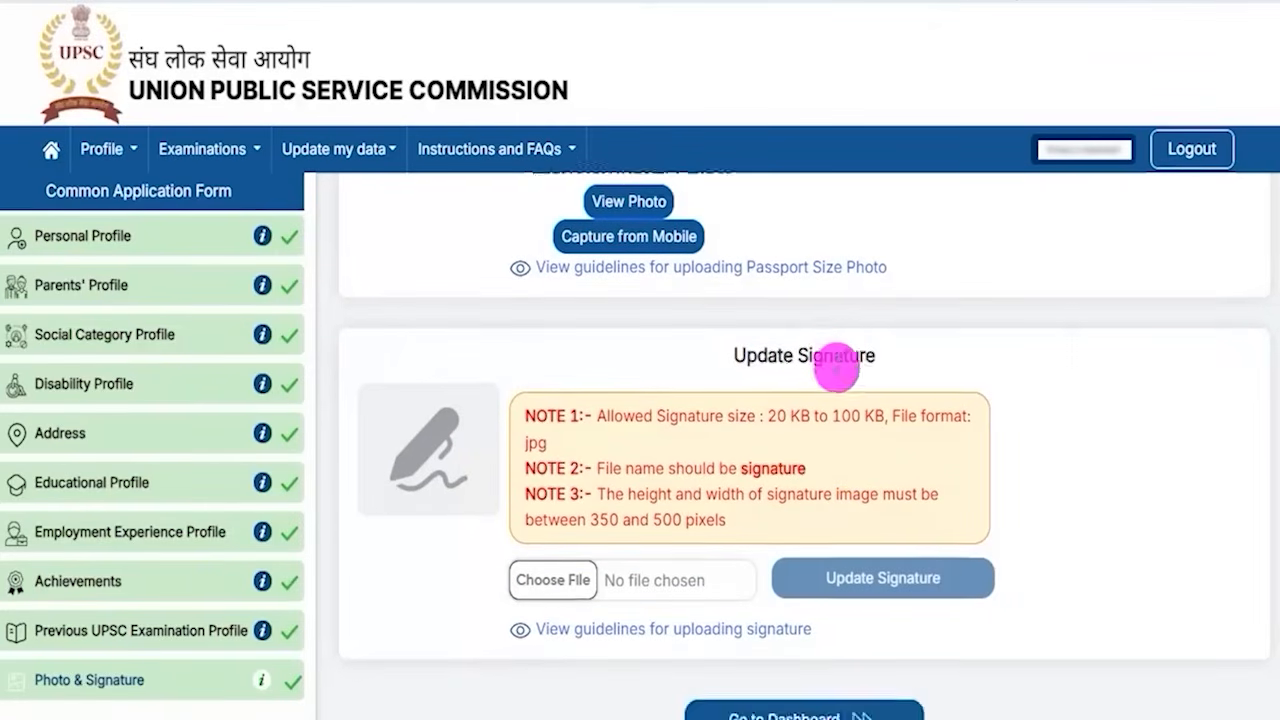
drag(768, 418, 878, 422)
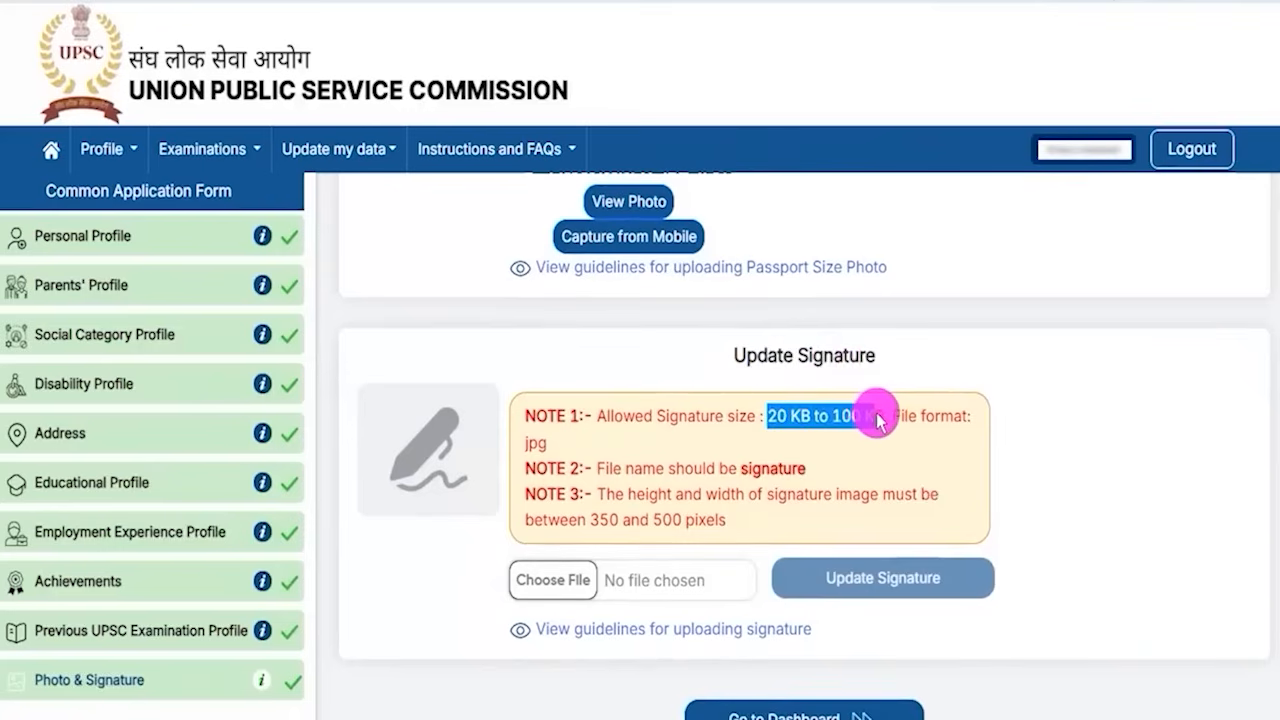
drag(523, 443, 563, 443)
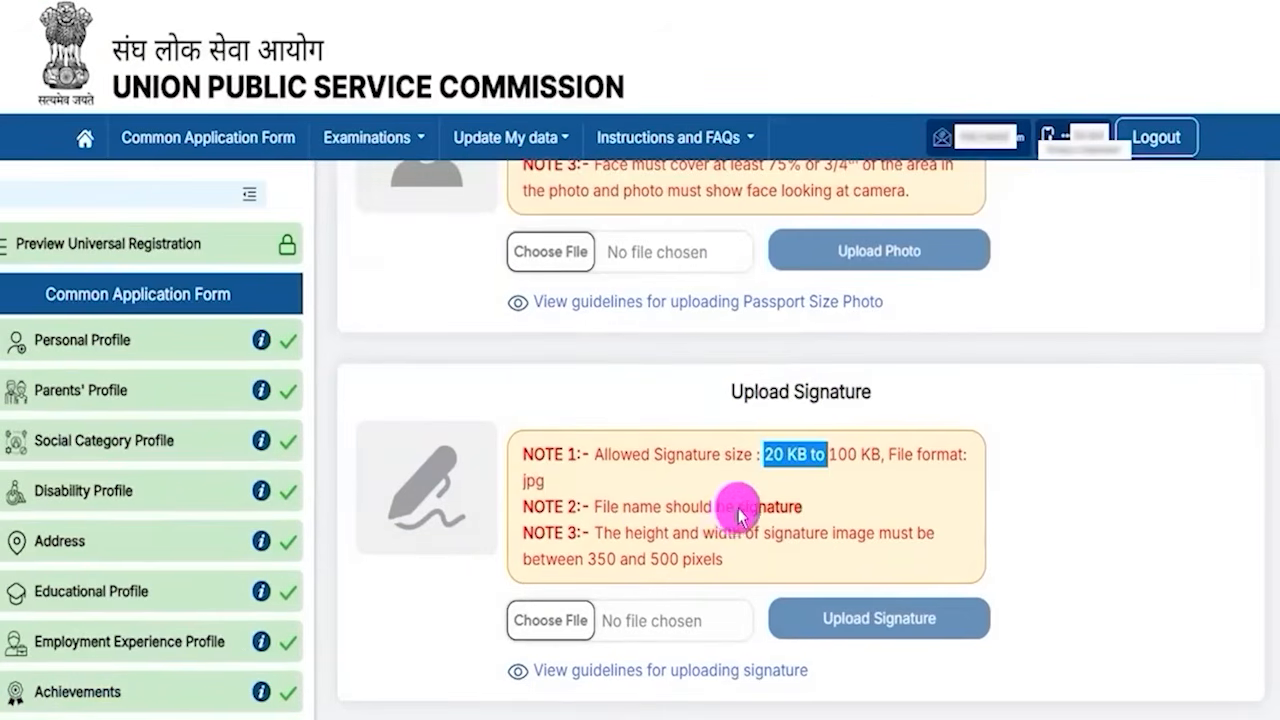
drag(740, 515, 771, 506)
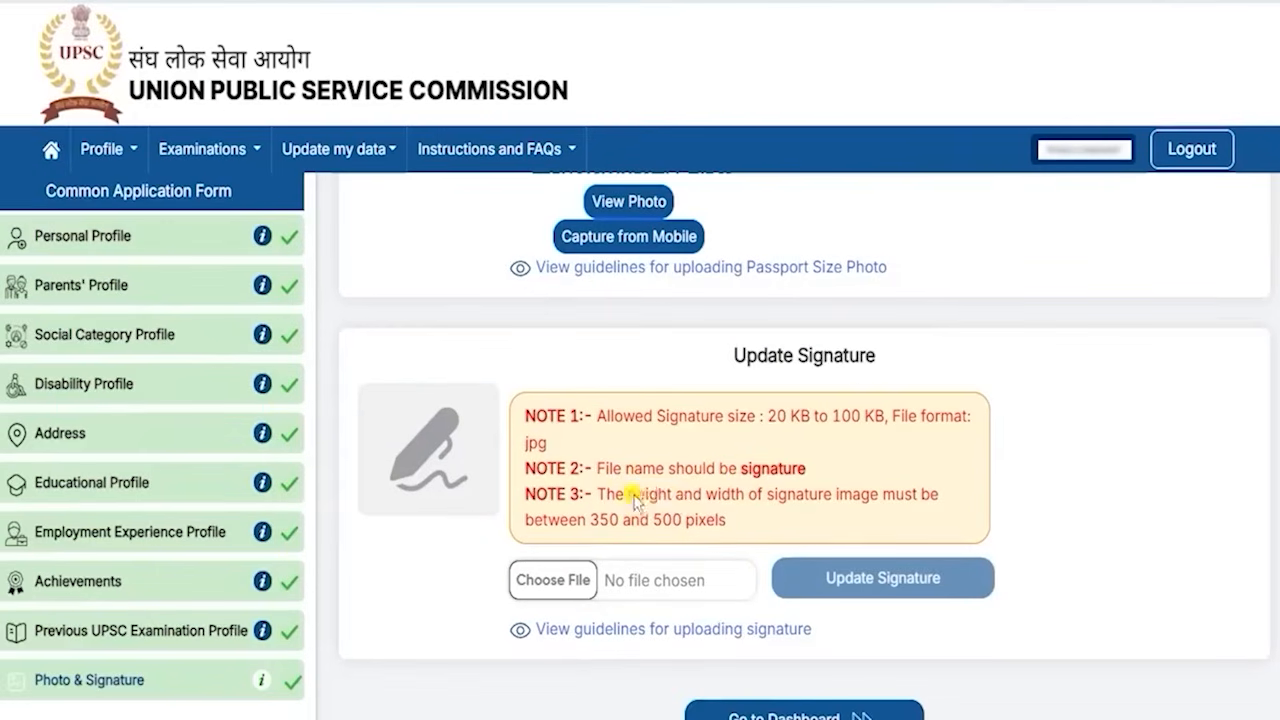
drag(634, 500, 703, 496)
drag(600, 519, 697, 523)
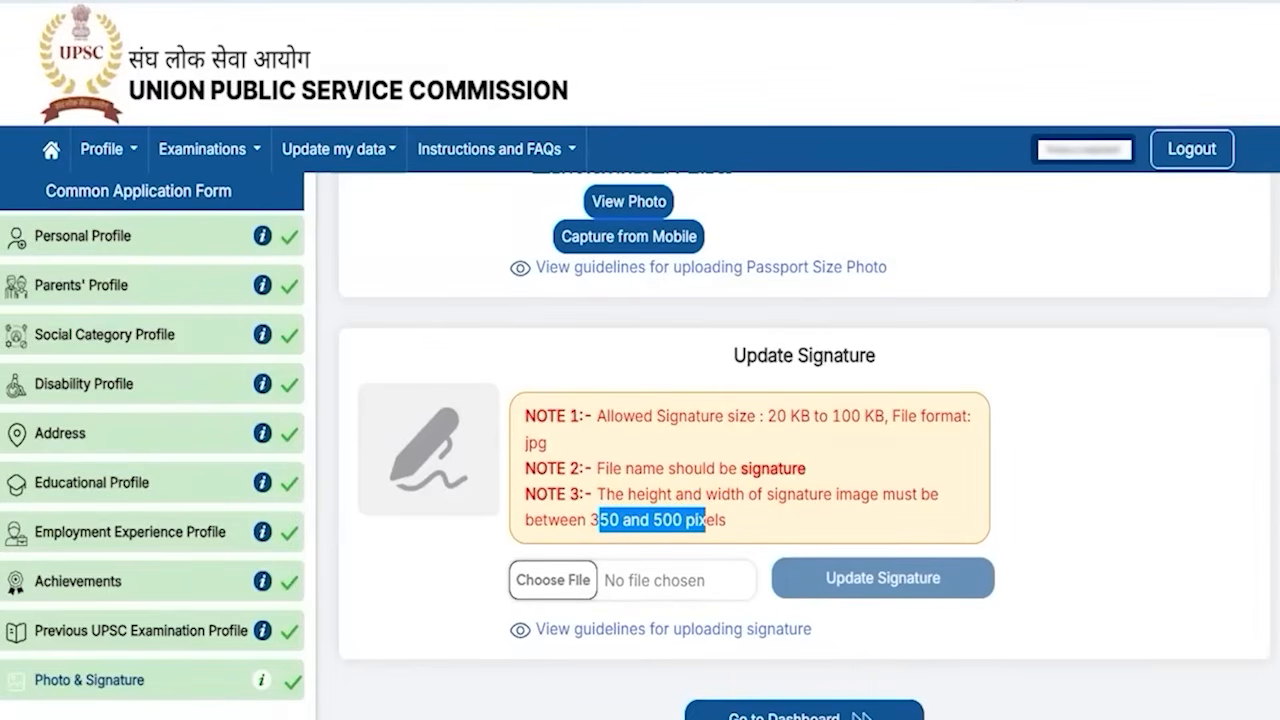
drag(591, 572, 623, 533)
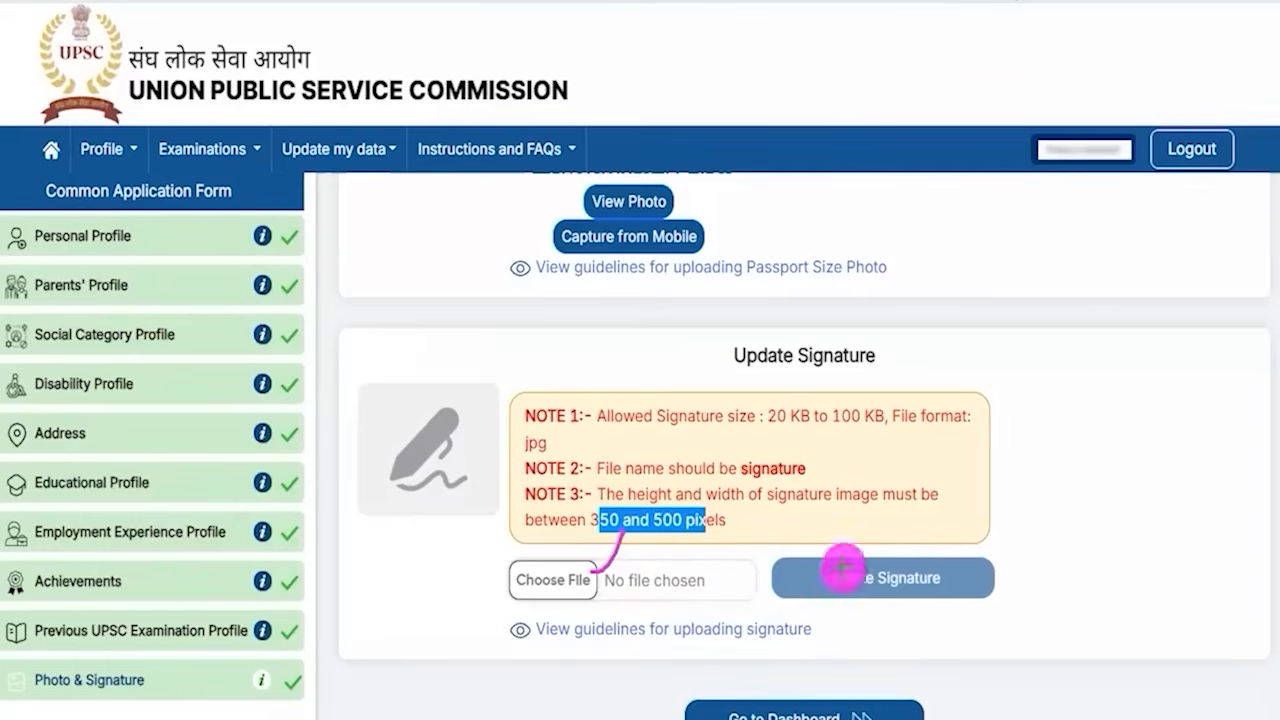
- Open the signature upload guidelines, review the acceptable and unacceptable specimens and instructions, then close them
drag(965, 578, 1028, 521)
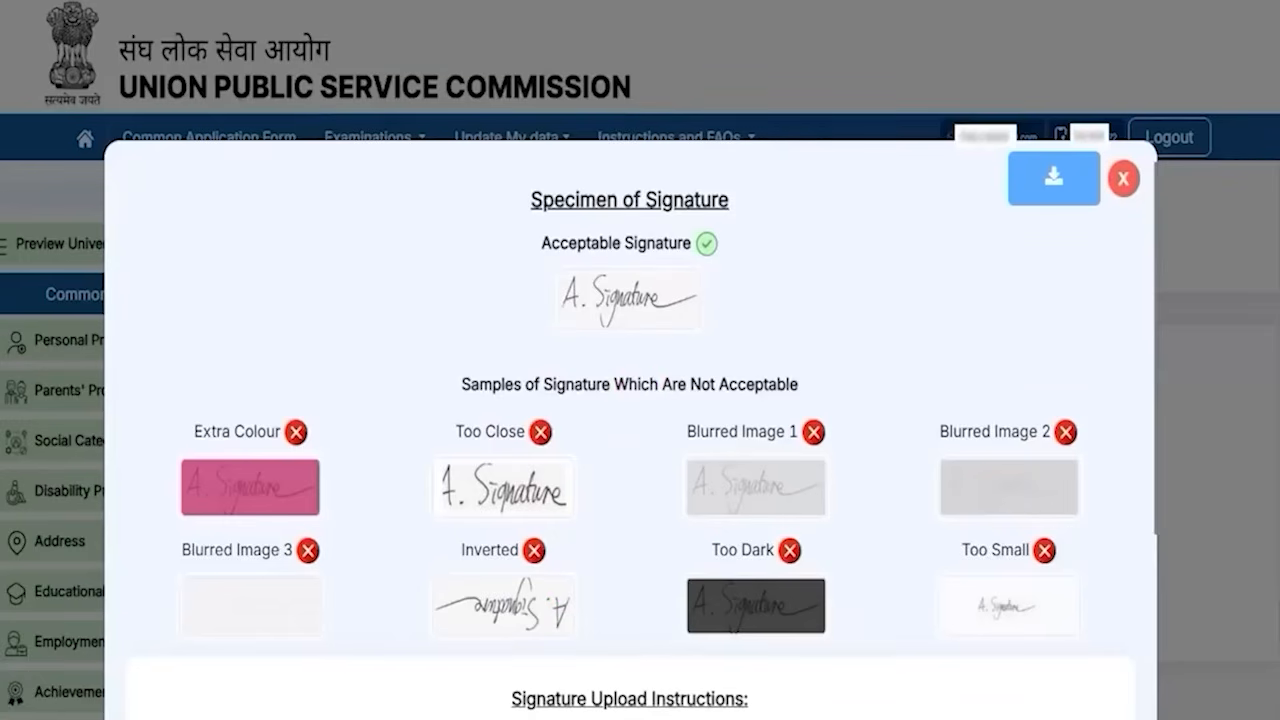
drag(677, 289, 709, 248)
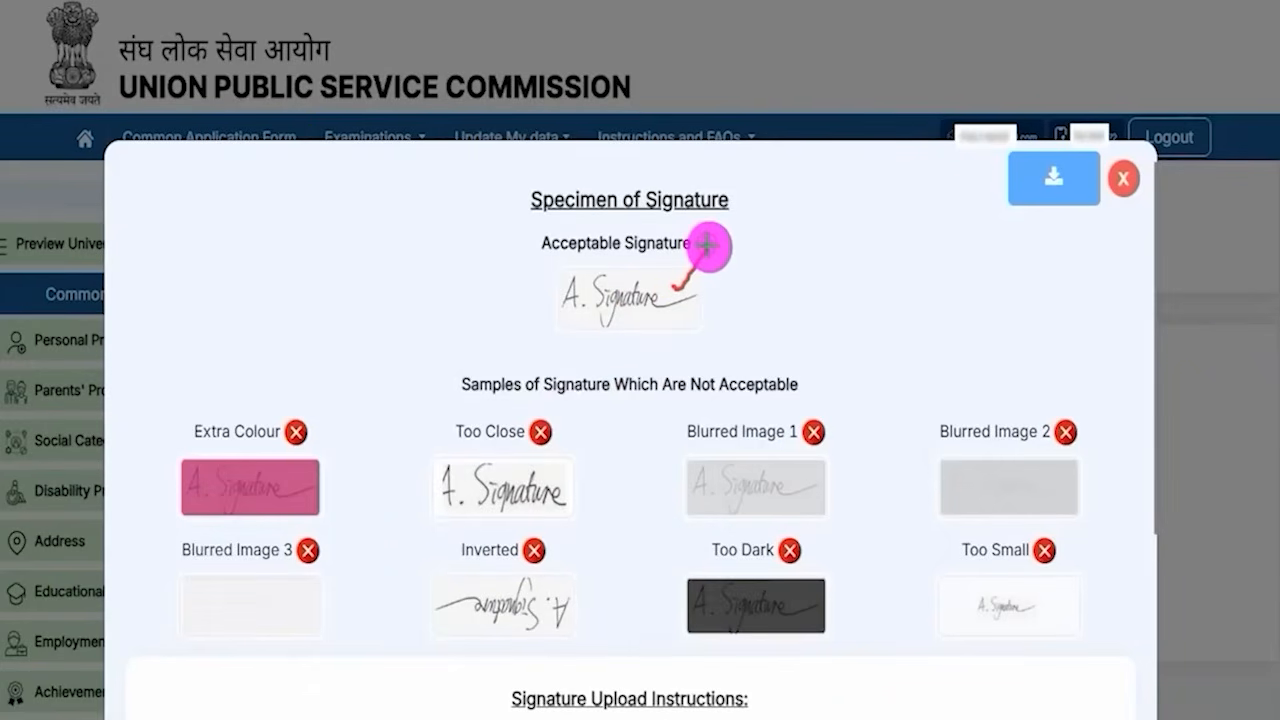
drag(308, 483, 350, 506)
drag(326, 506, 351, 480)
mouse_move(474, 478)
mouse_down()
mouse_move(537, 524)
mouse_move(468, 525)
mouse_up()
drag(722, 487, 780, 512)
drag(777, 479, 749, 514)
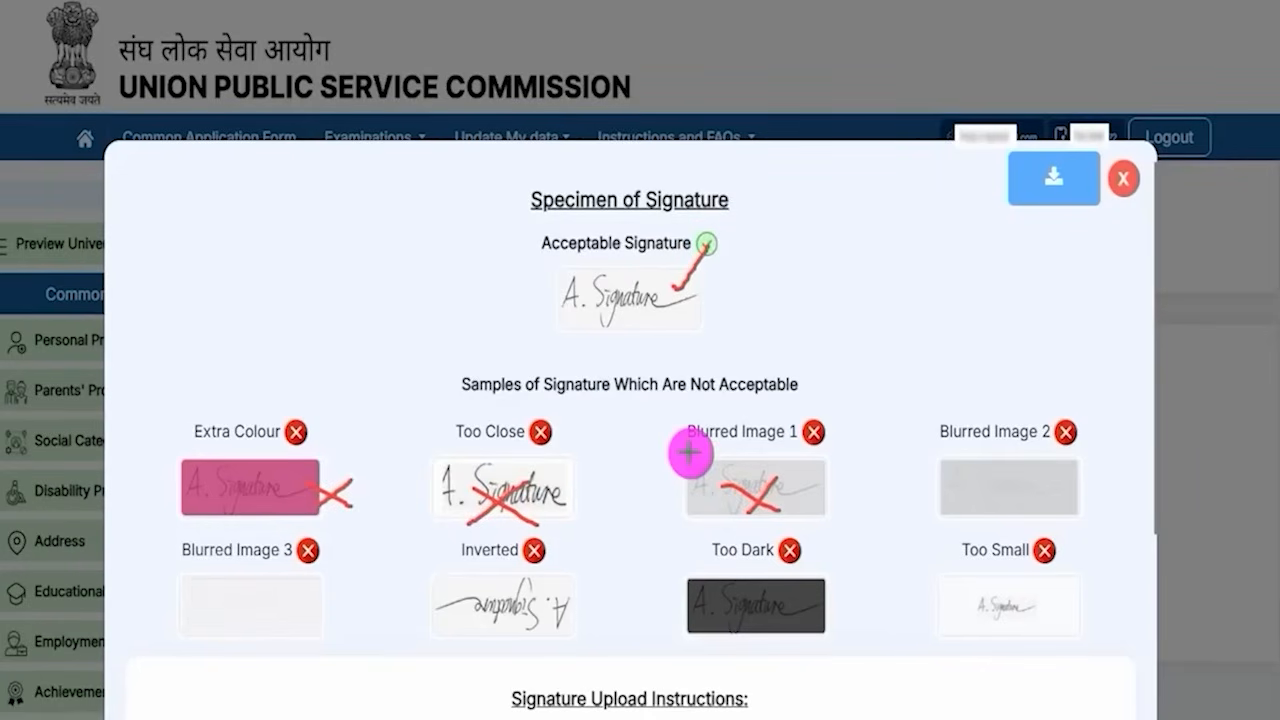
key(Escape)
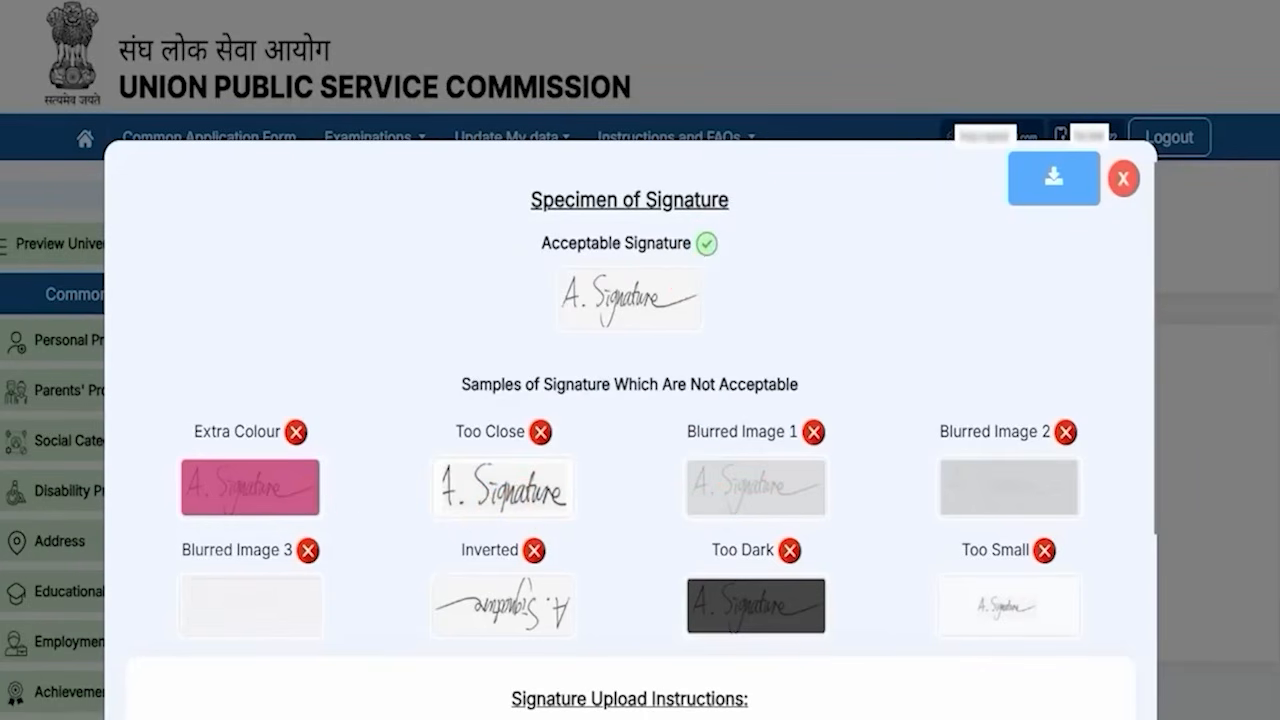
scroll(791, 537, down, 3)
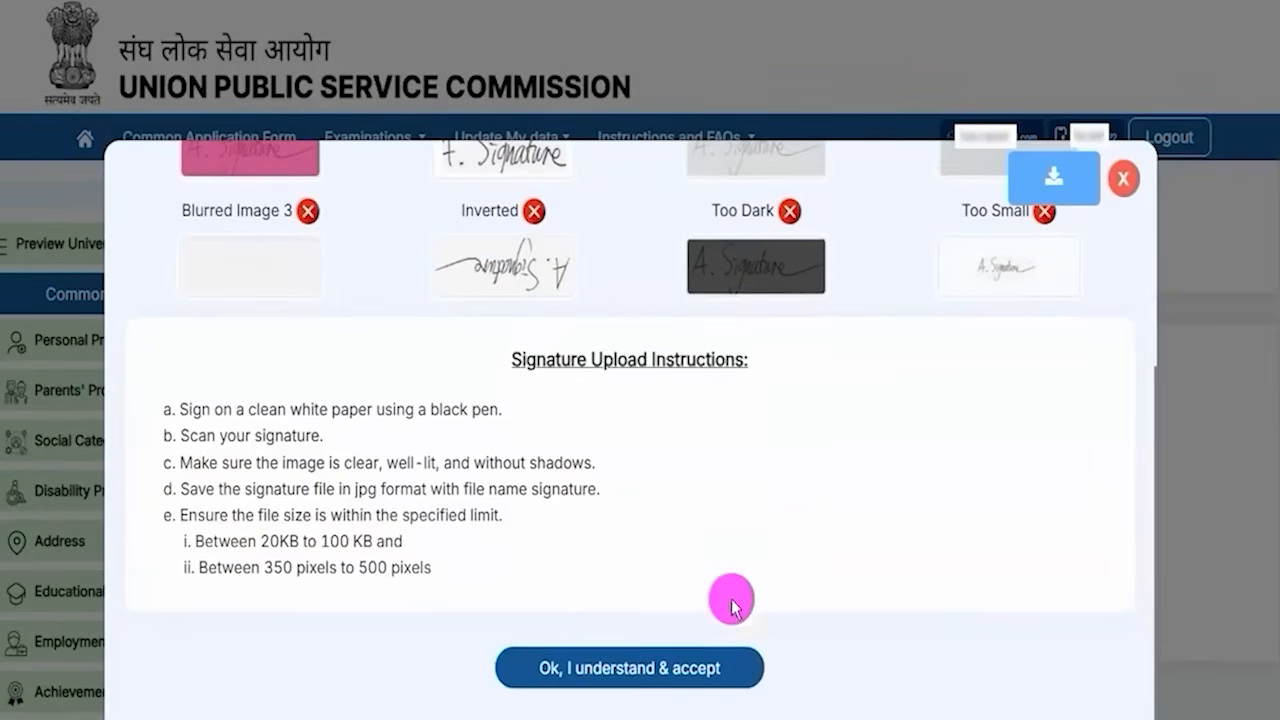
scroll(745, 495, up, 4)
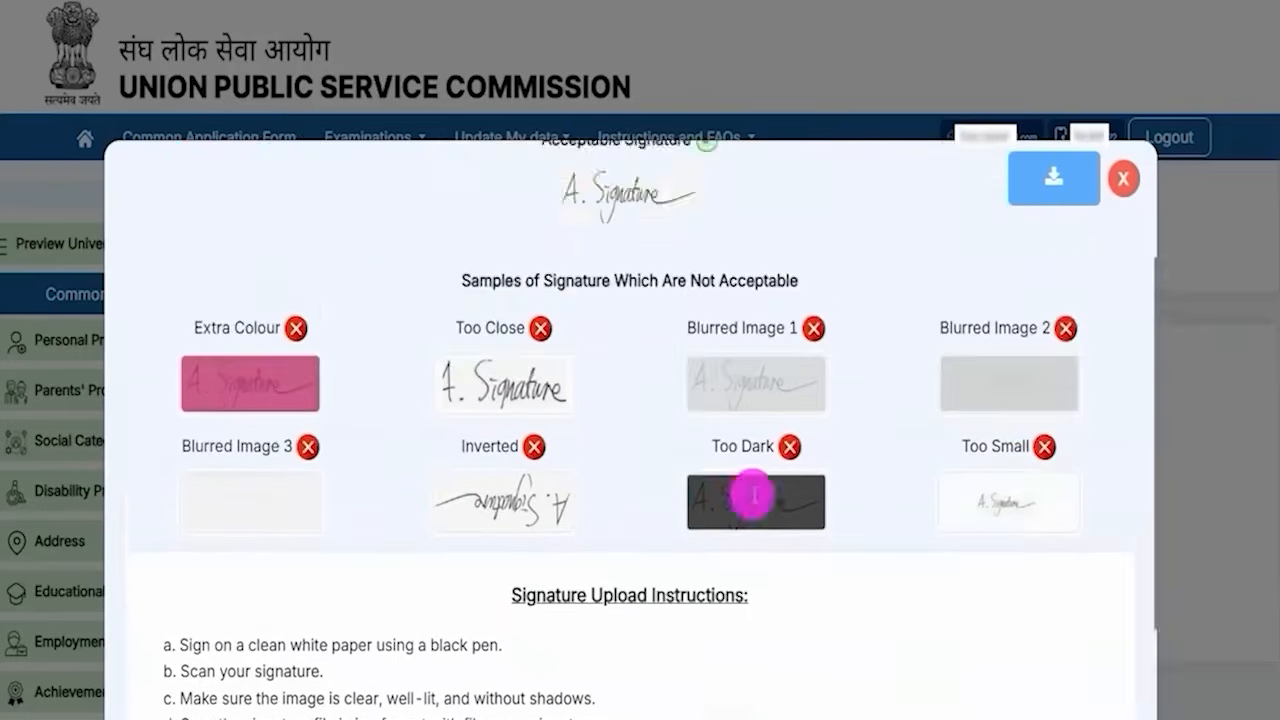
click(1118, 178)
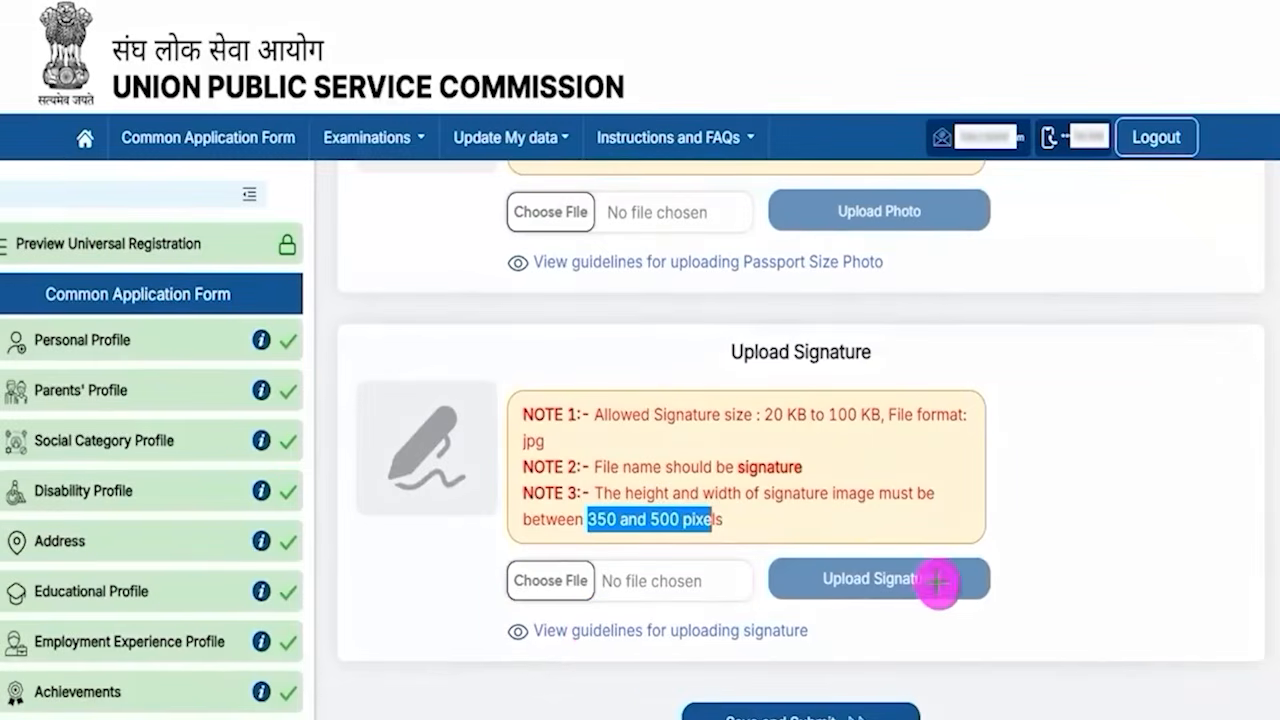
- Return to the dashboard and open Apply for Examinations from the home page
drag(943, 583, 986, 542)
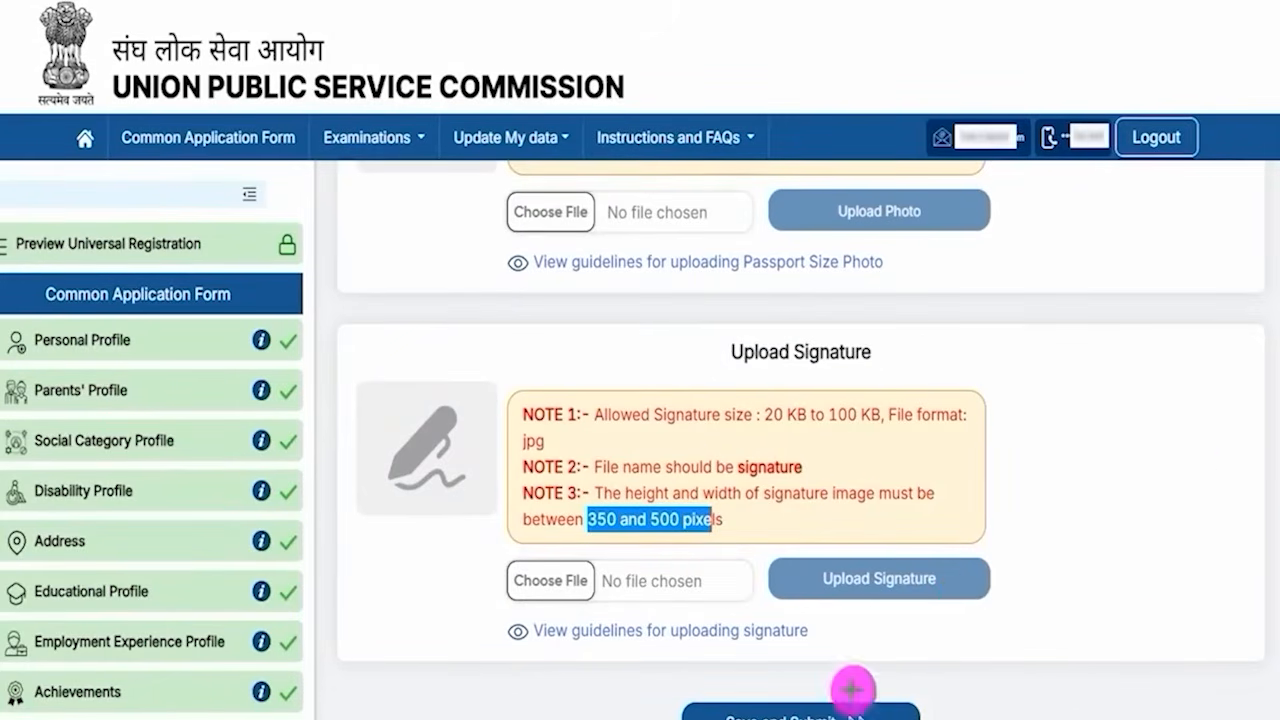
drag(1151, 534, 955, 672)
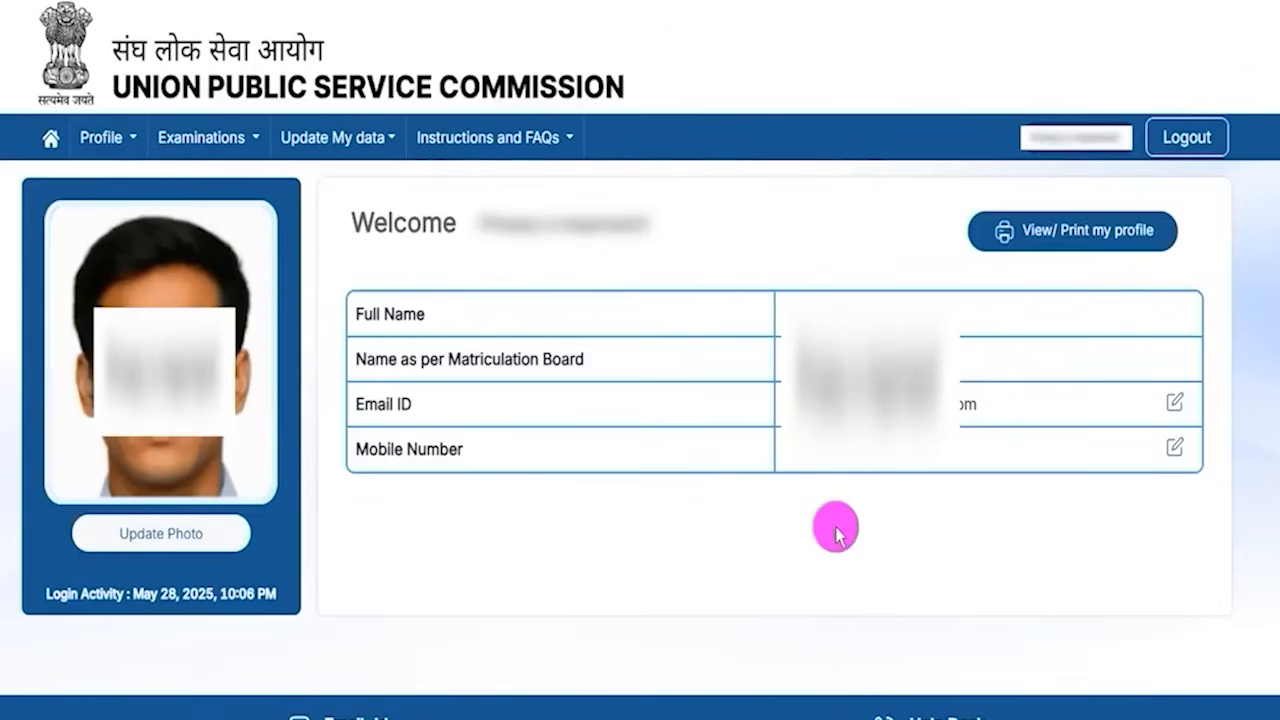
mouse_move(949, 188)
mouse_down()
mouse_move(1175, 245)
mouse_move(1193, 268)
mouse_up()
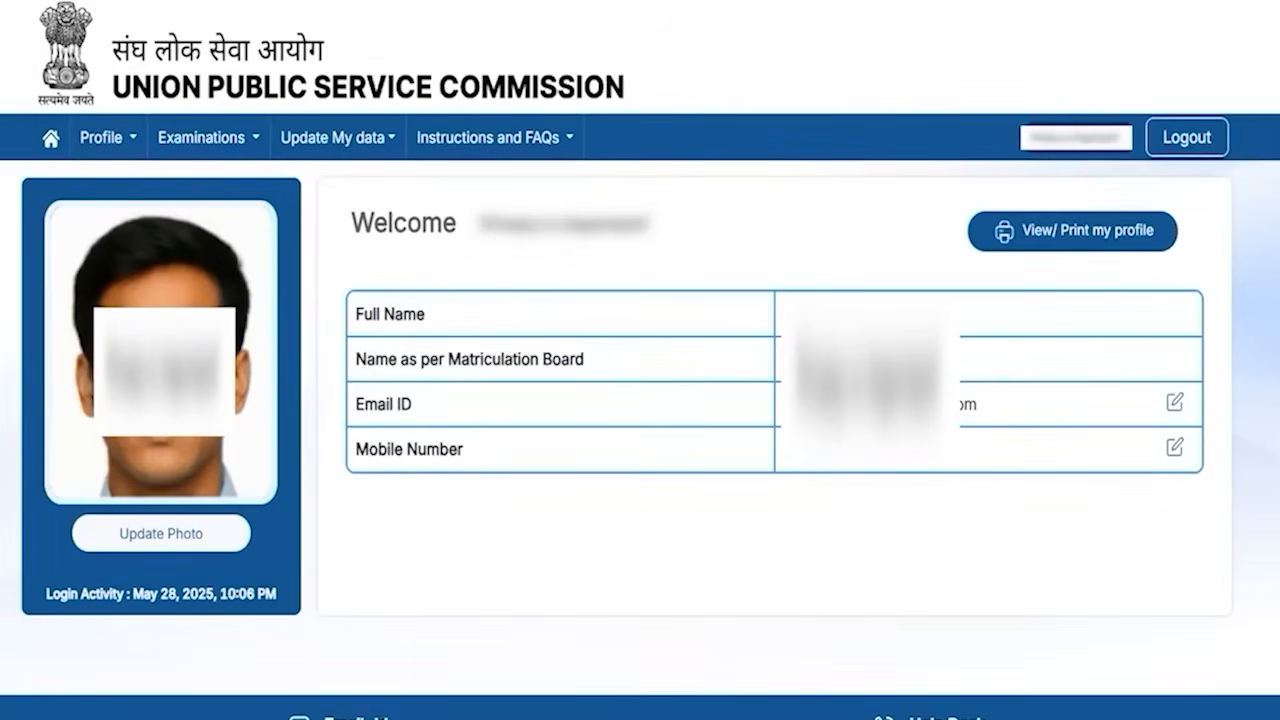
mouse_move(27, 113)
mouse_down()
mouse_move(63, 131)
mouse_move(68, 154)
mouse_up()
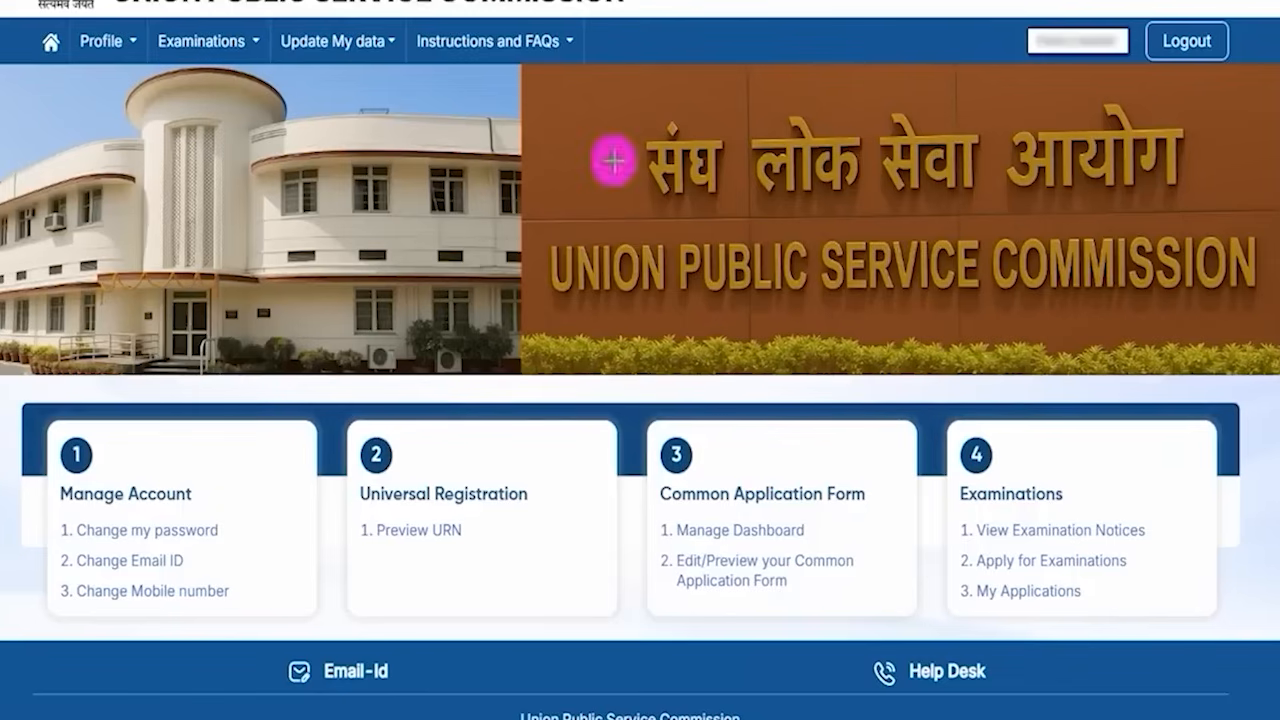
mouse_move(654, 424)
mouse_down()
mouse_move(814, 478)
mouse_move(891, 602)
mouse_move(888, 620)
mouse_up()
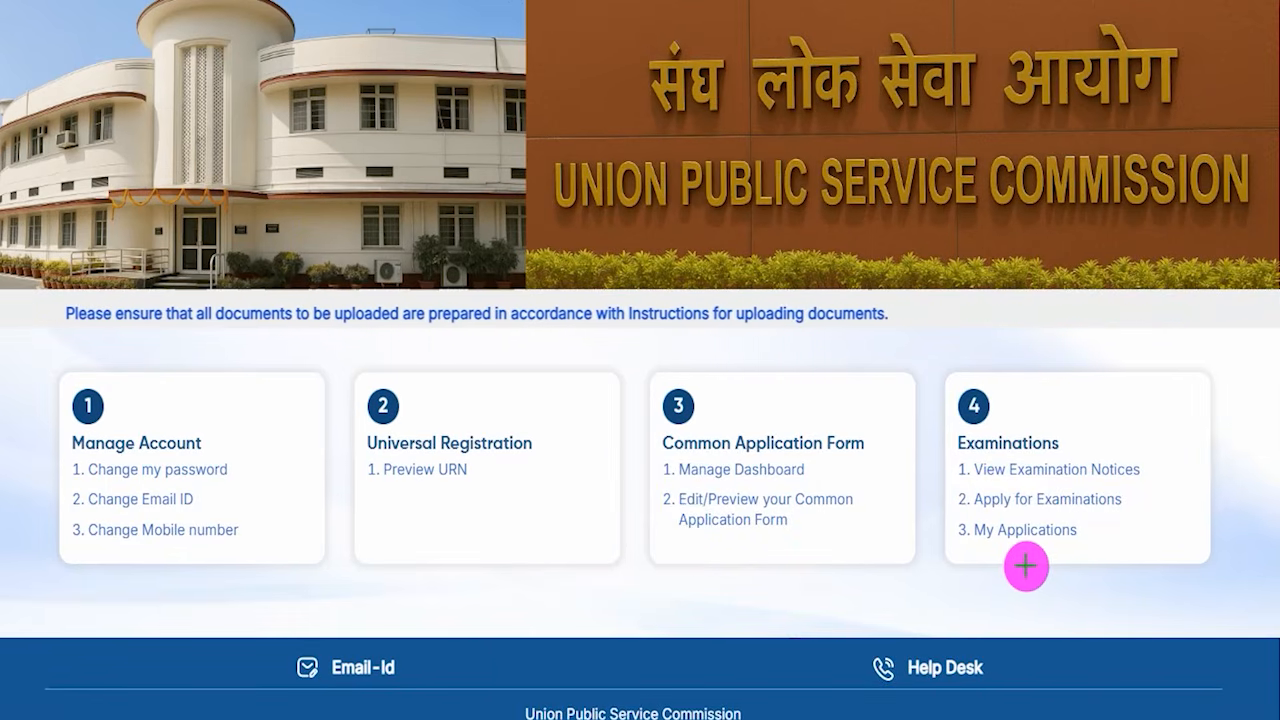
drag(939, 482, 1157, 514)
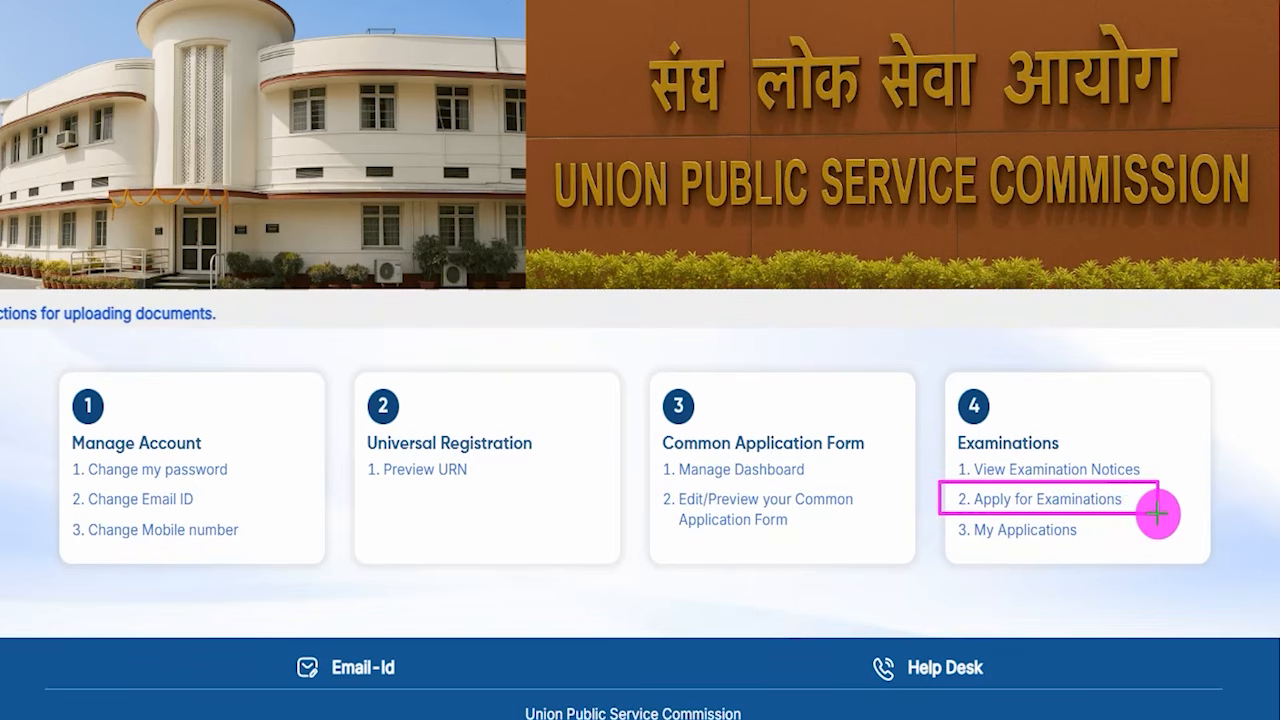
click(1125, 498)
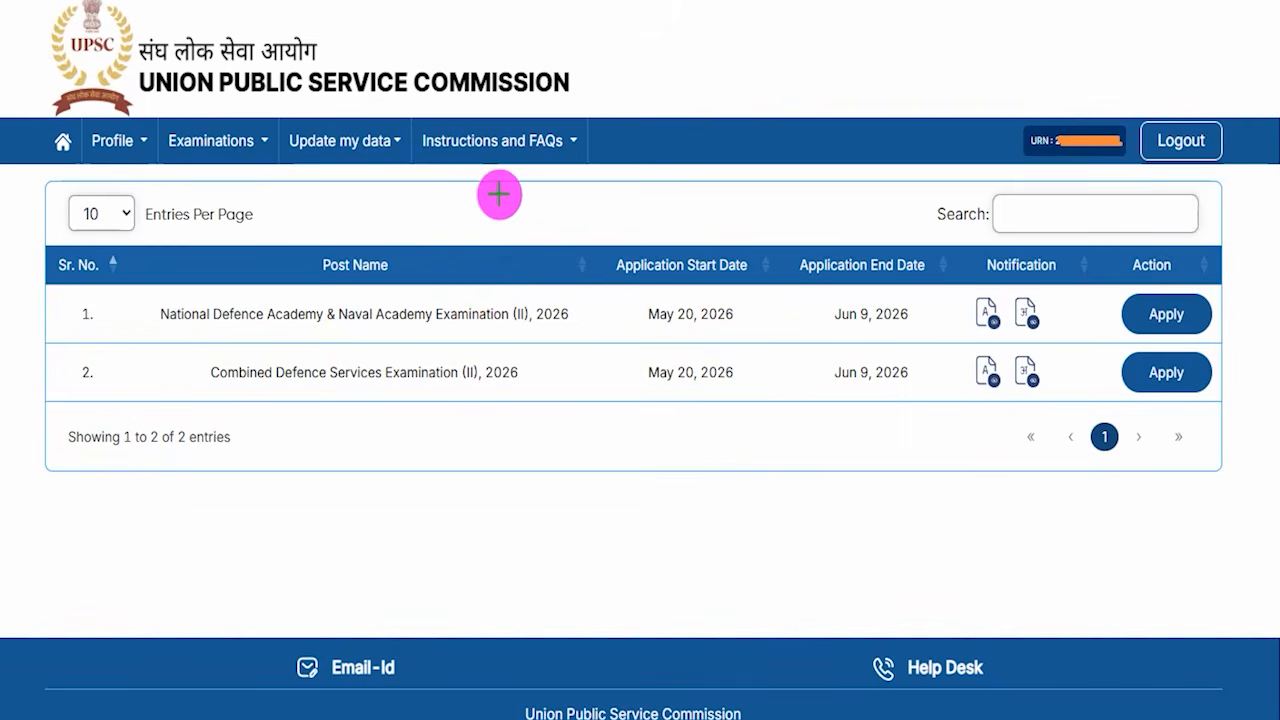
- Start applying for the National Defence Academy & Naval Academy Examination (II), 2026
drag(520, 201, 607, 139)
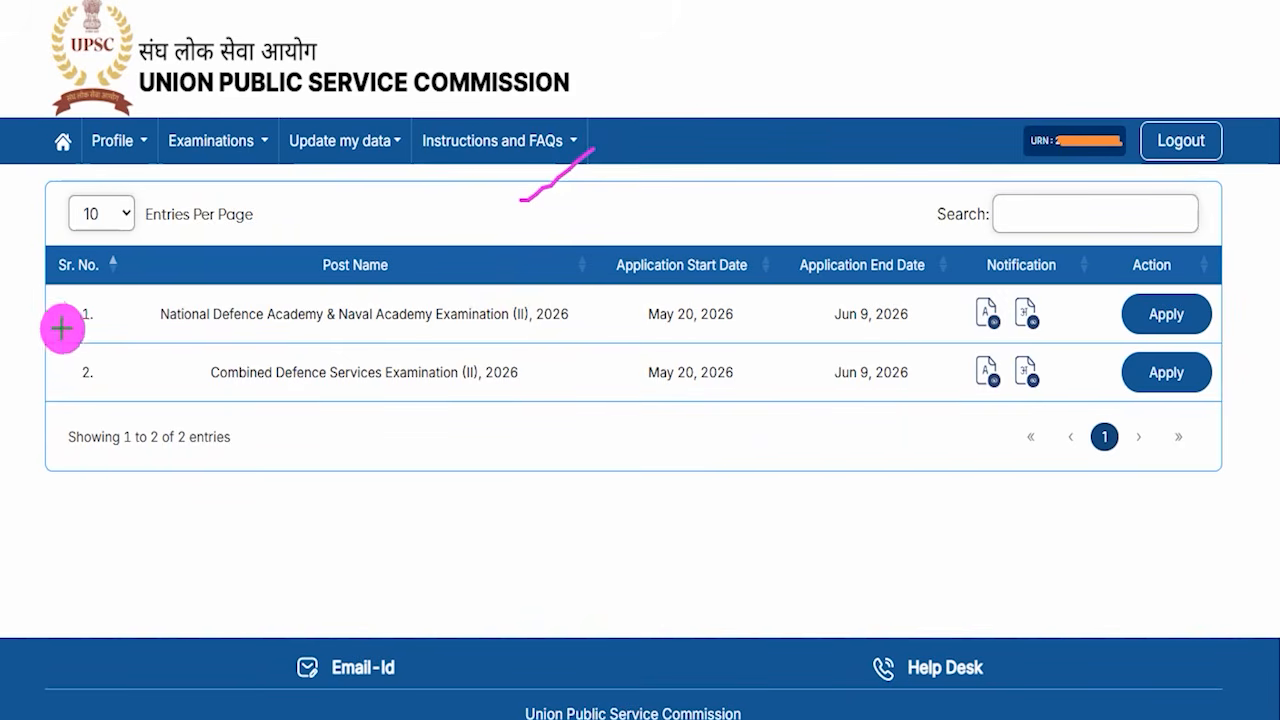
drag(70, 294, 55, 325)
drag(47, 378, 90, 340)
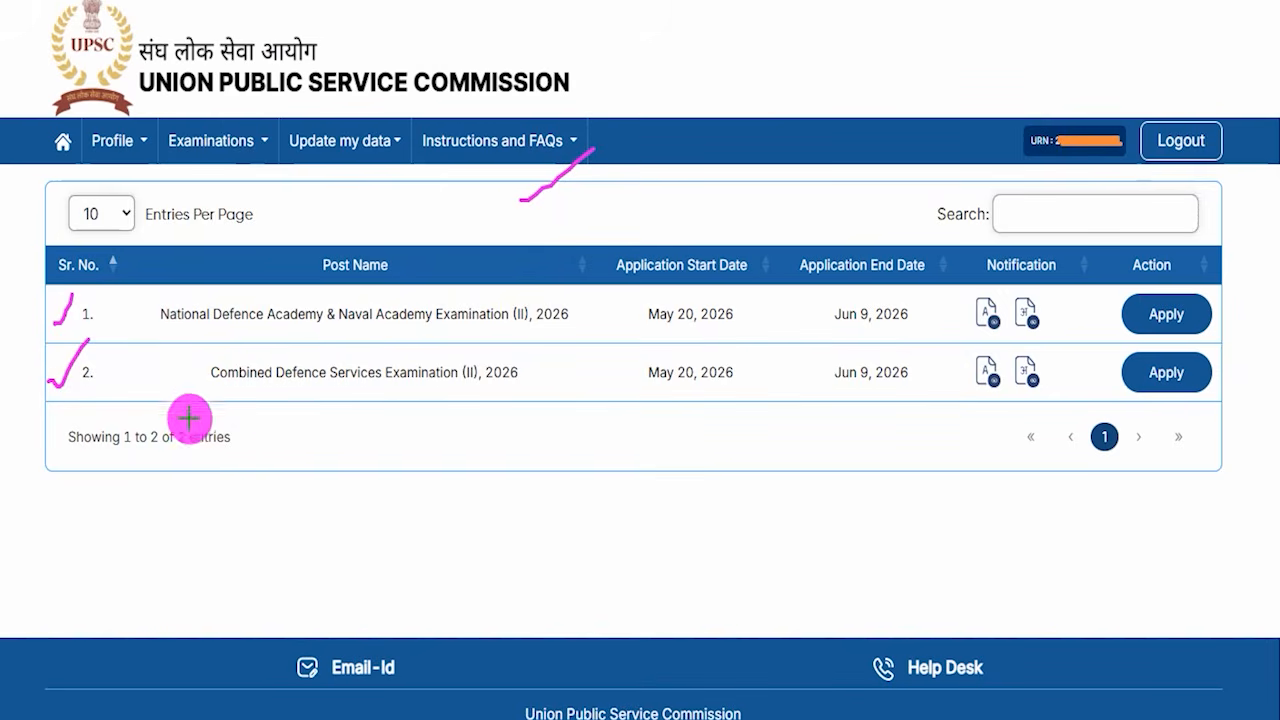
mouse_move(90, 284)
mouse_down()
mouse_move(309, 321)
mouse_move(579, 339)
mouse_up()
drag(1089, 284, 1238, 337)
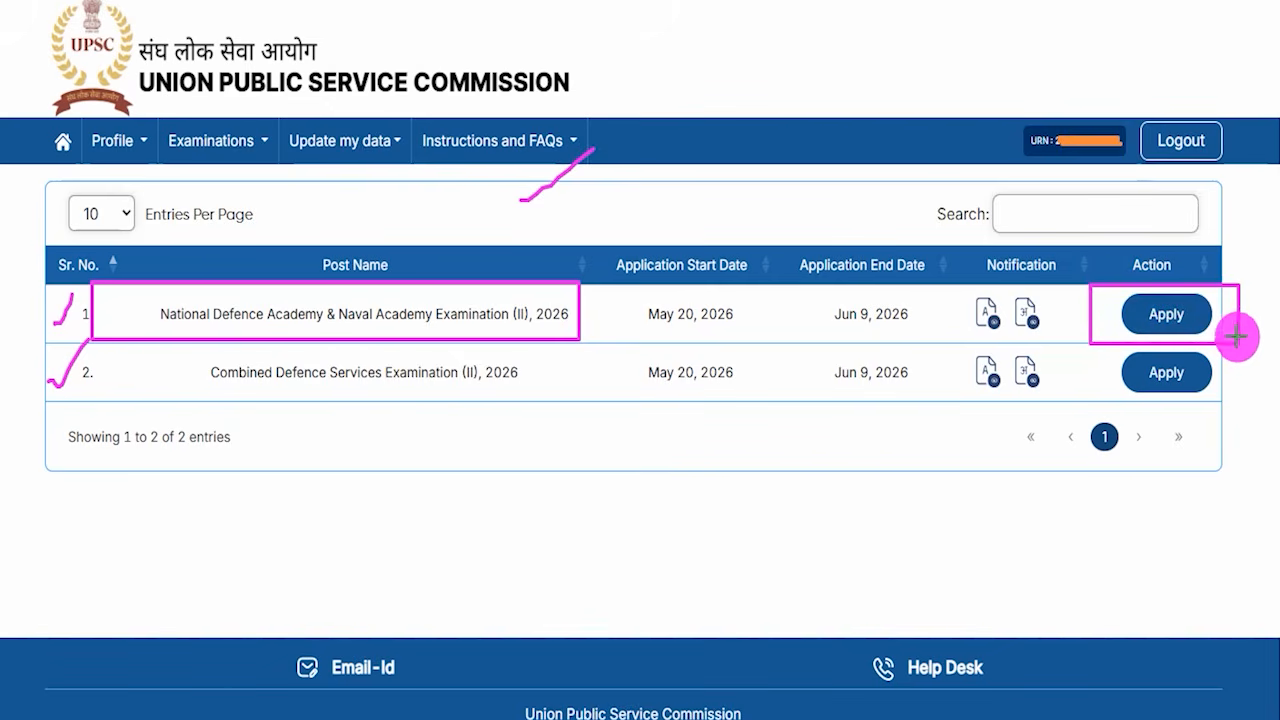
drag(1212, 312, 1255, 257)
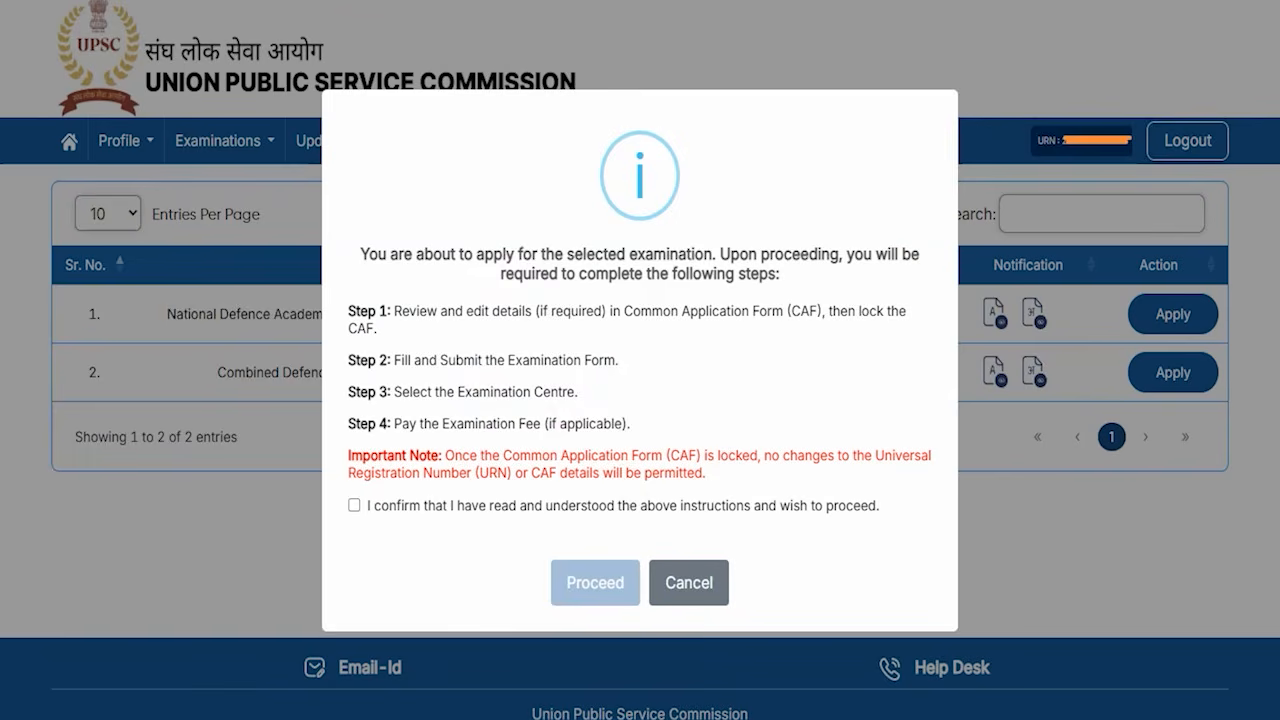
- Accept the application instructions confirmation and proceed to the examination's Common Application Form
drag(694, 231, 748, 165)
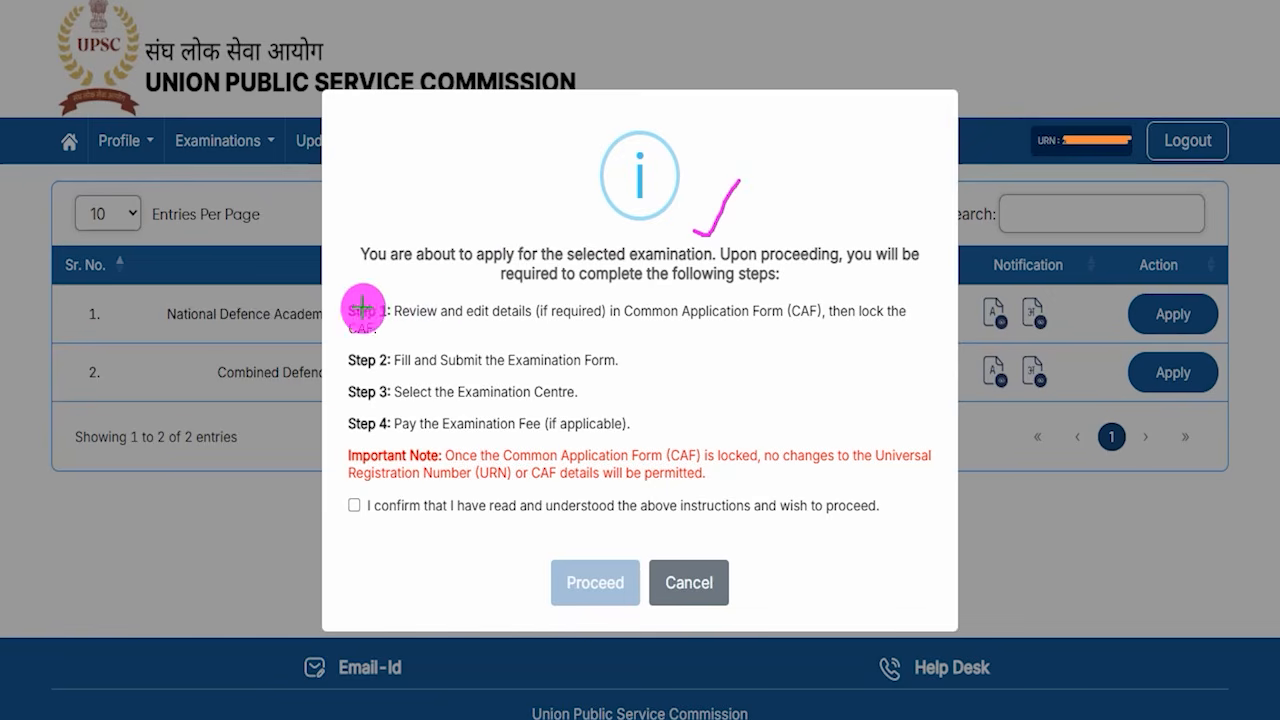
drag(331, 308, 356, 278)
drag(332, 356, 353, 351)
drag(332, 400, 343, 383)
drag(328, 430, 348, 424)
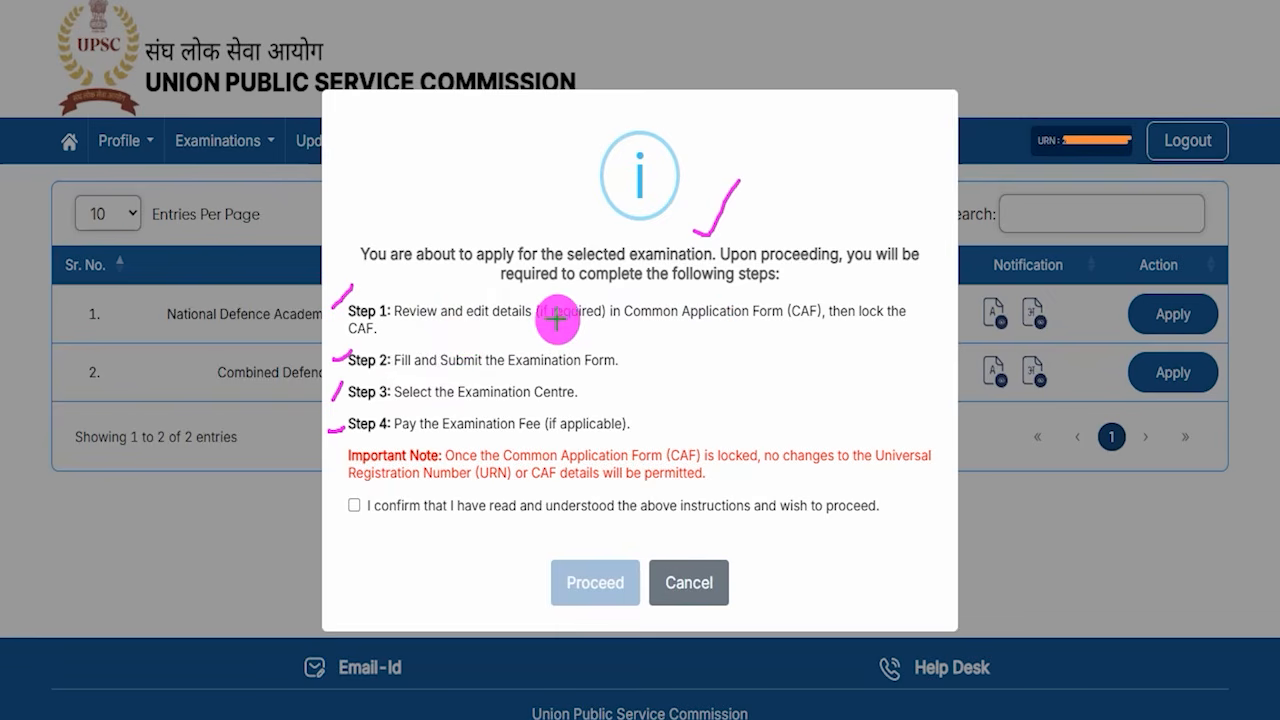
drag(556, 316, 587, 279)
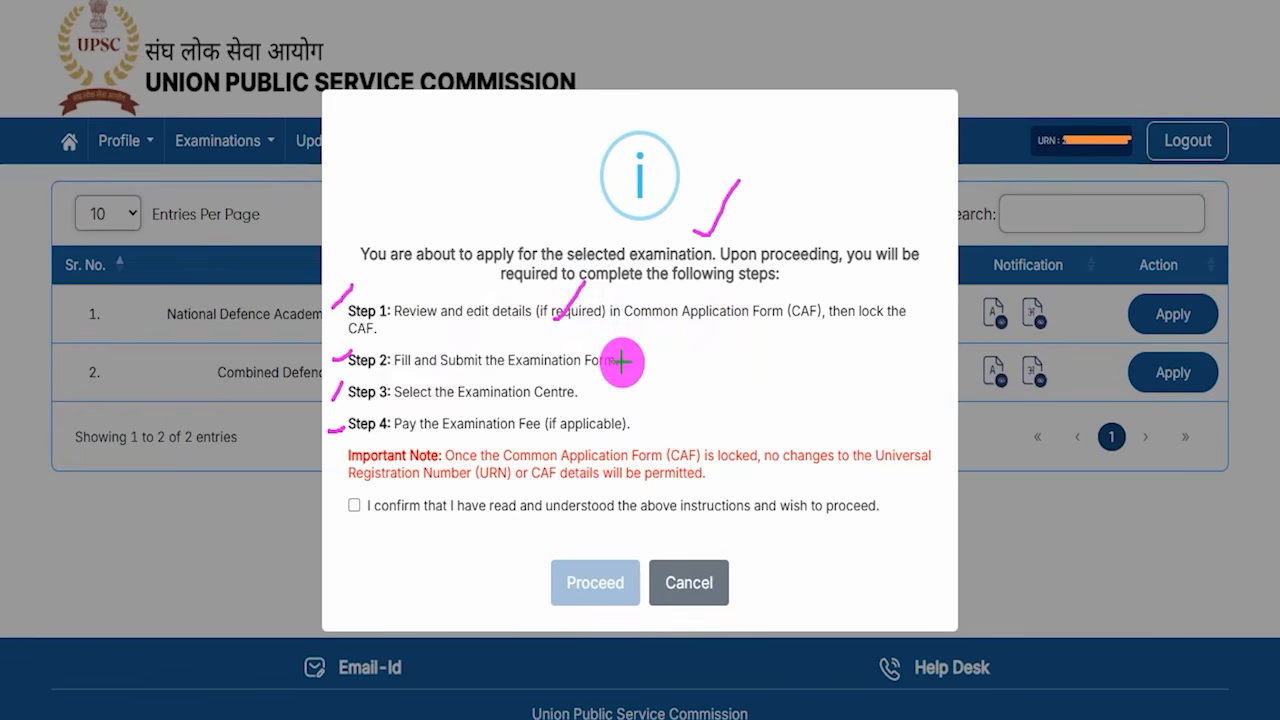
drag(621, 361, 653, 320)
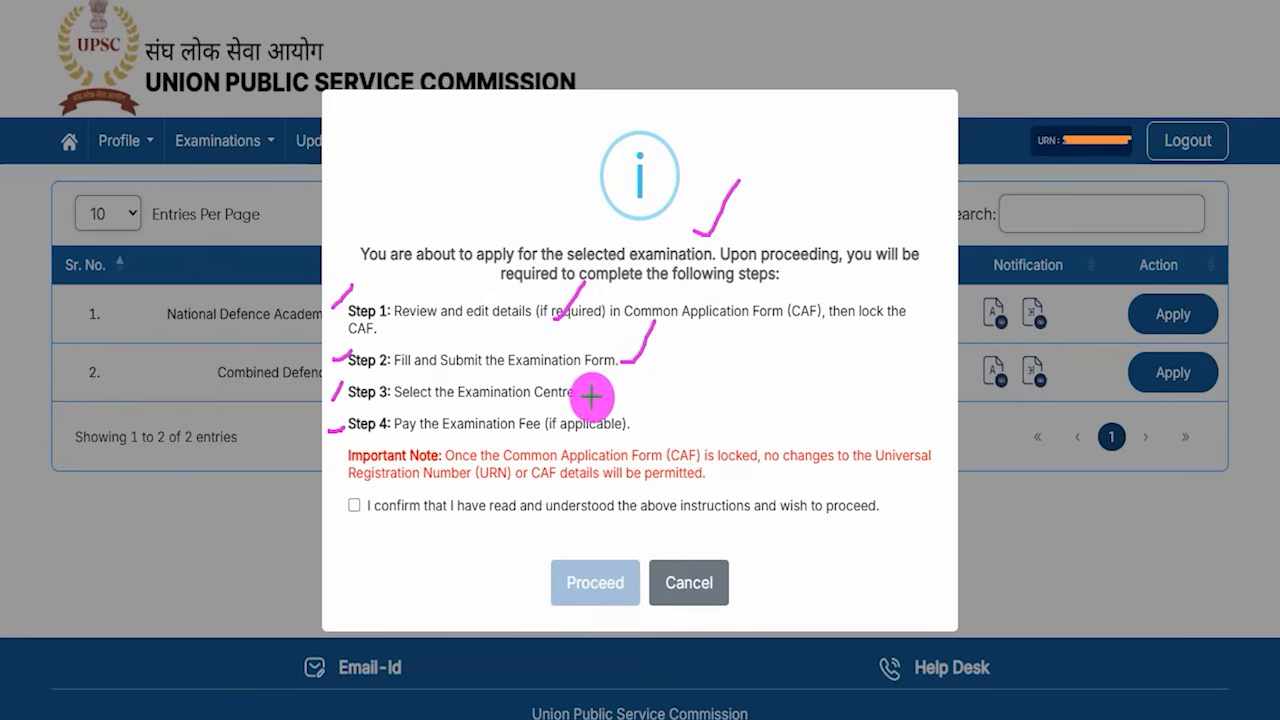
drag(584, 393, 605, 357)
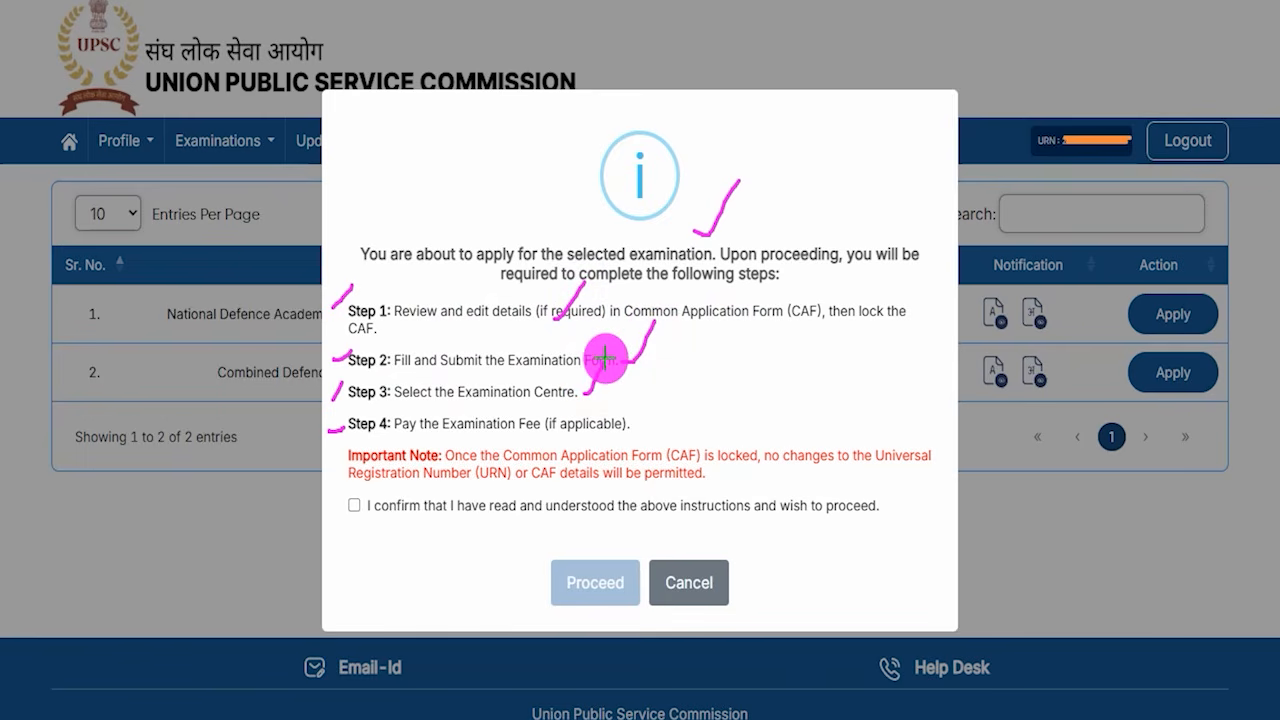
drag(638, 426, 662, 386)
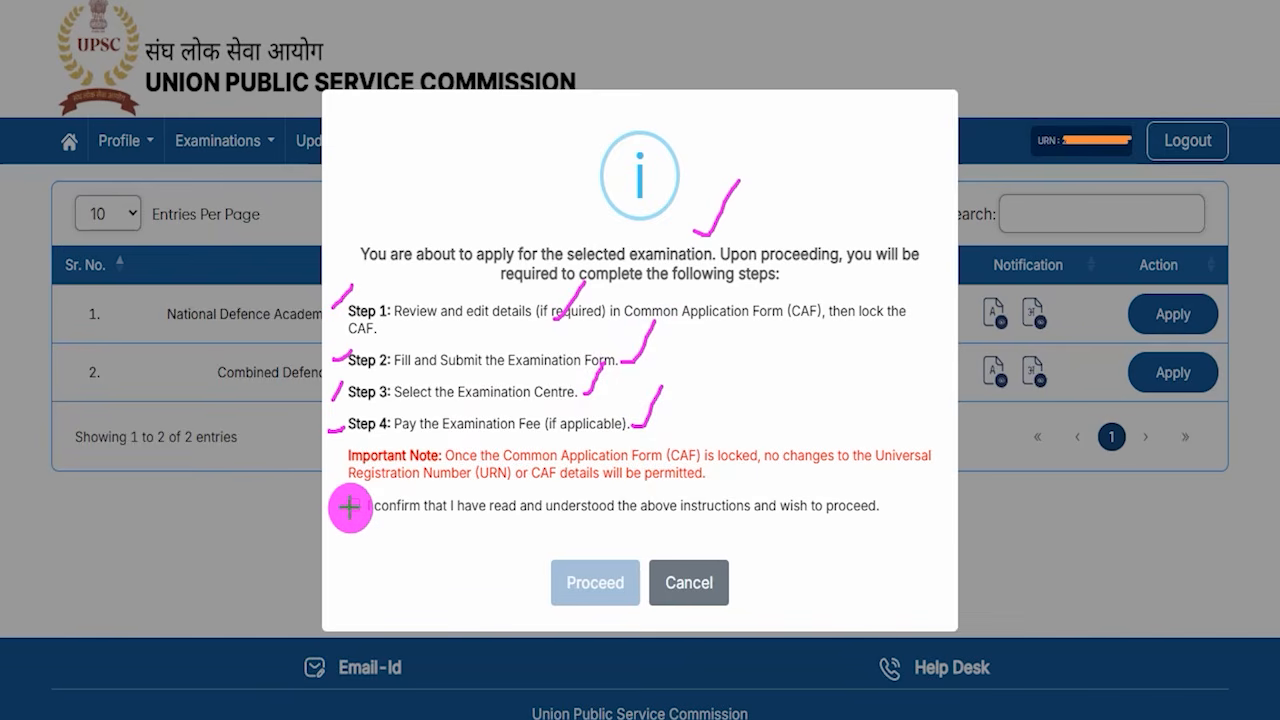
drag(351, 507, 376, 468)
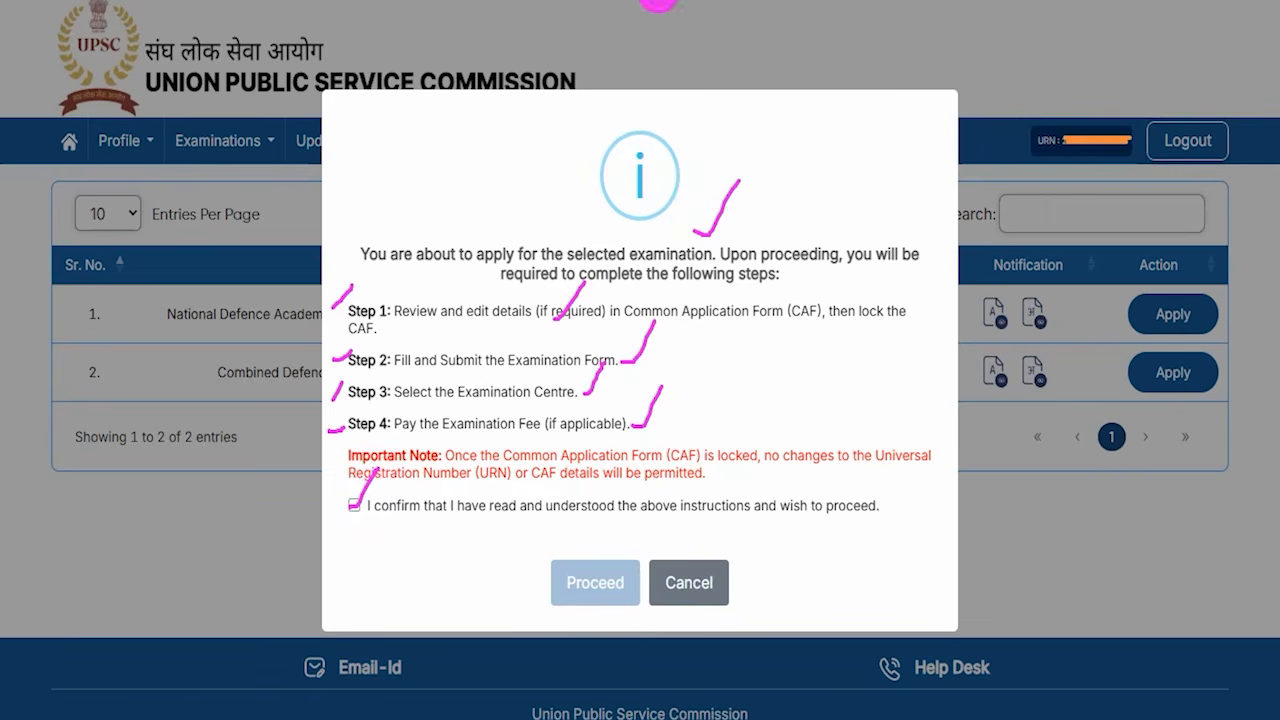
drag(374, 589, 557, 581)
click(557, 581)
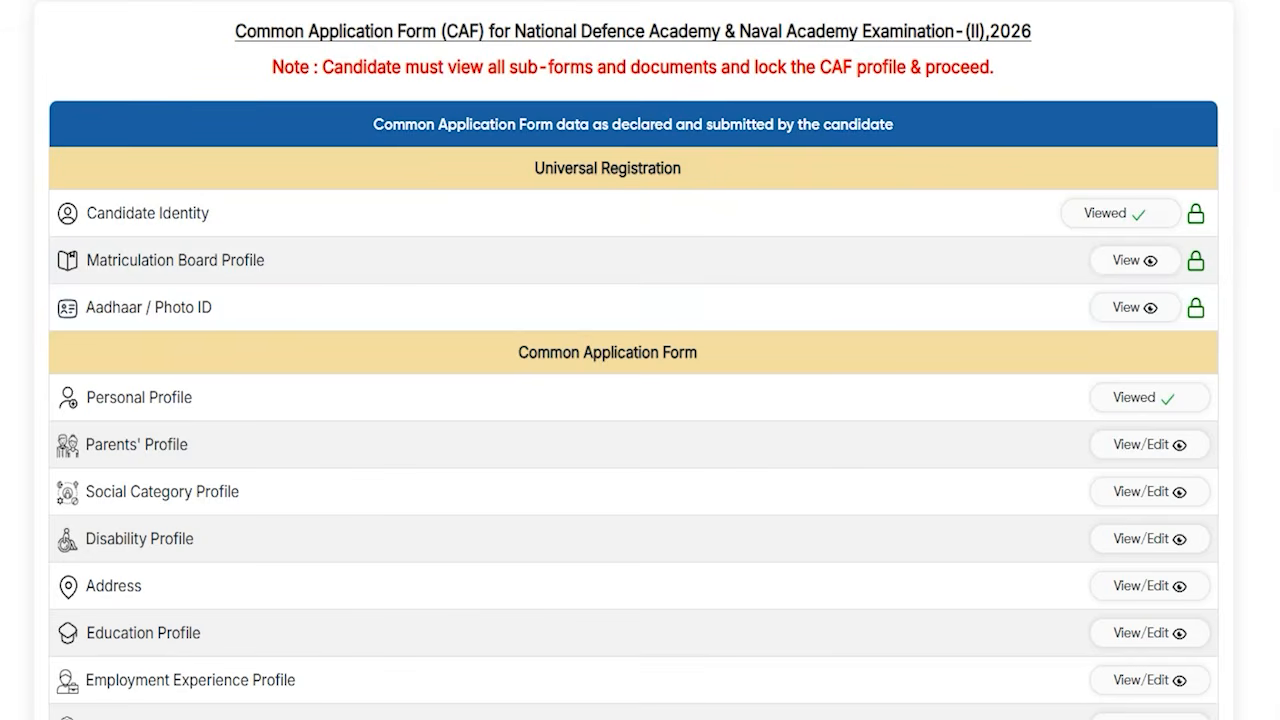
- Review the CAF sub-forms under Universal Registration, Common Application Form, and Photograph and Signature that must all be viewed
drag(1012, 82, 1062, 52)
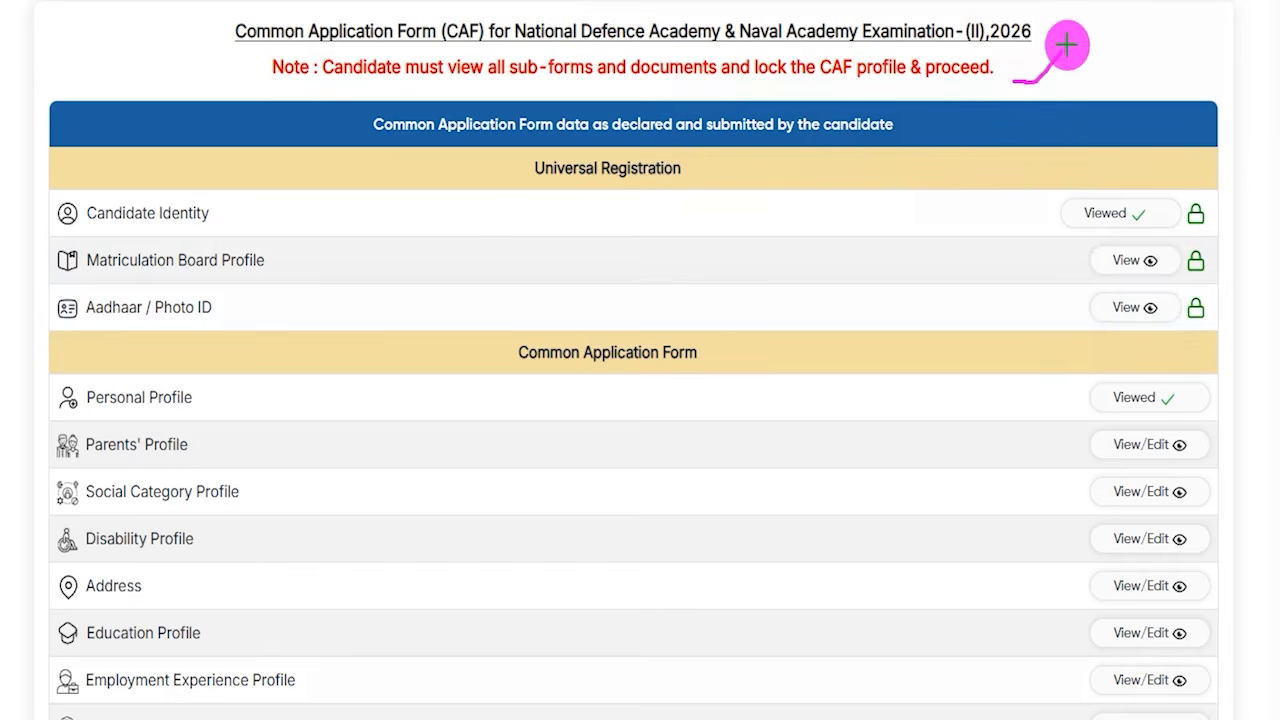
drag(552, 183, 668, 183)
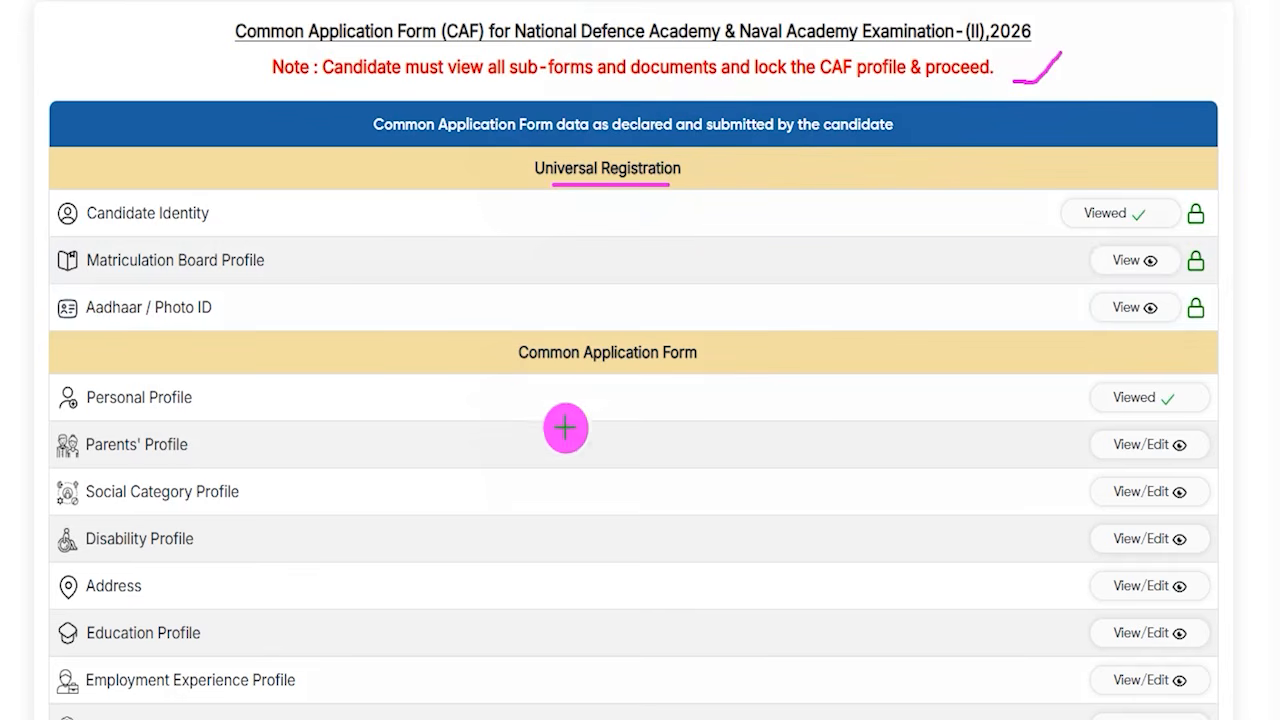
drag(513, 373, 708, 383)
drag(195, 408, 222, 371)
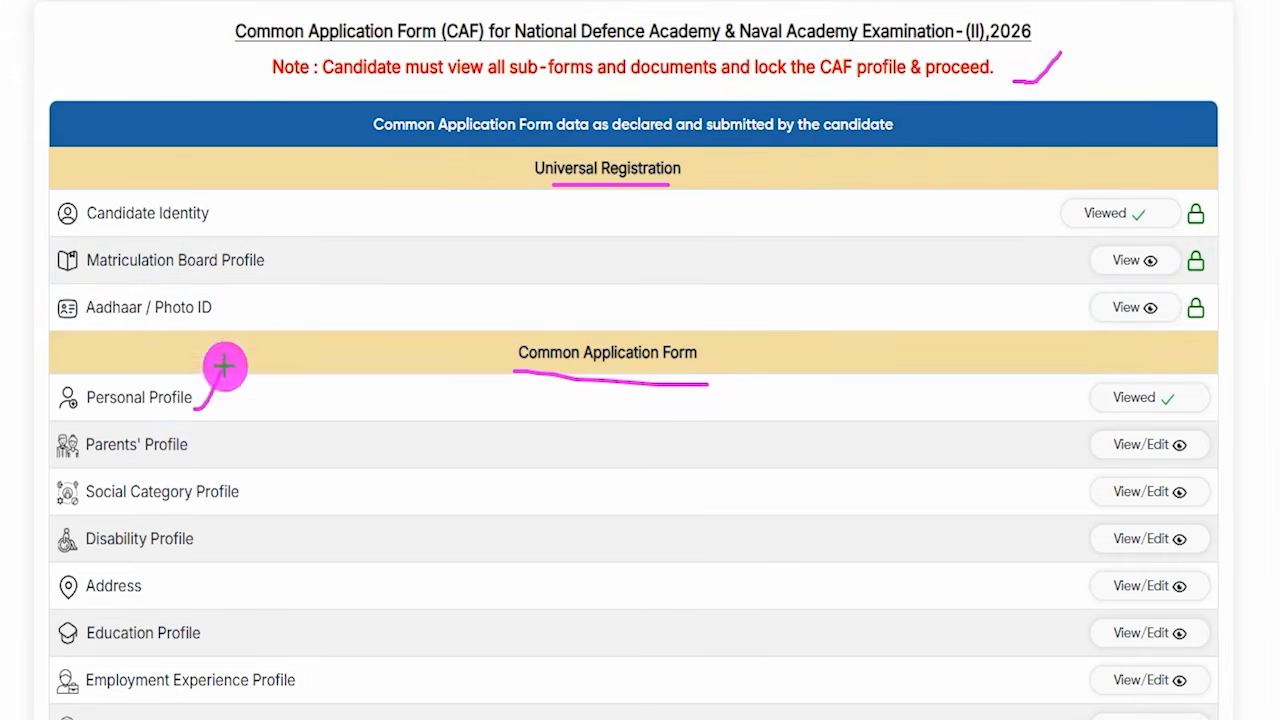
drag(204, 447, 211, 433)
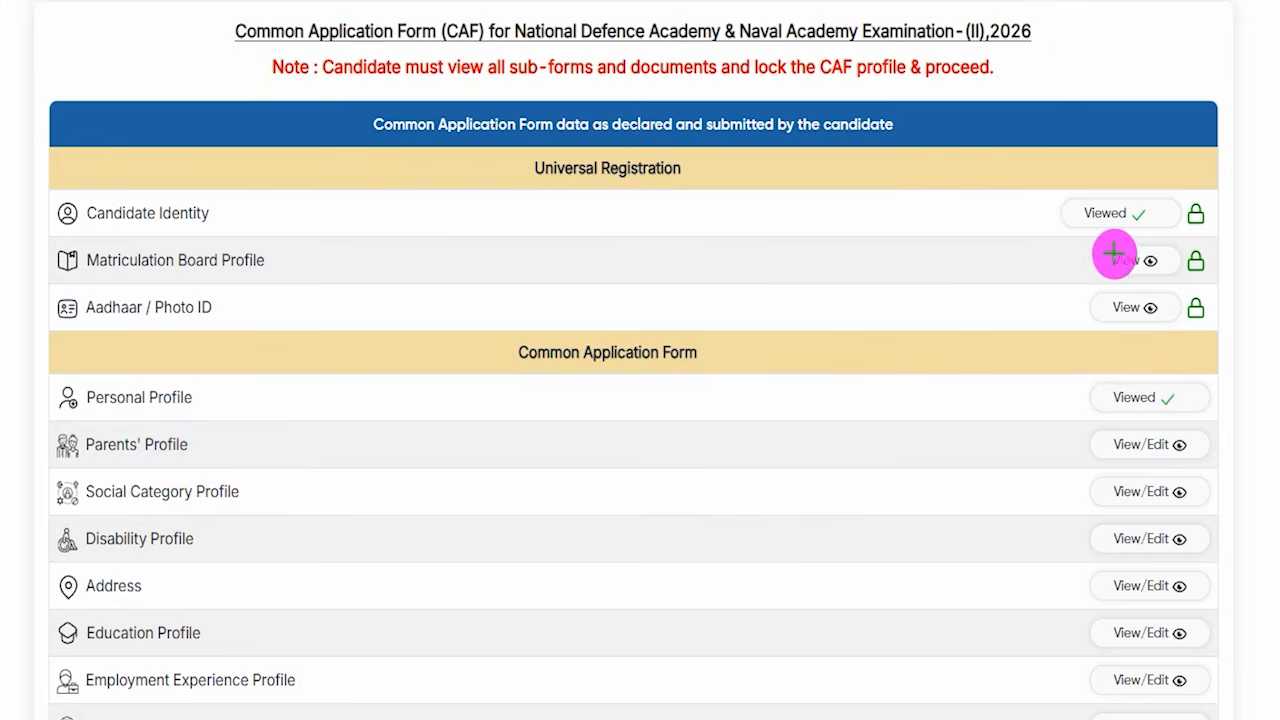
drag(1166, 260, 1196, 231)
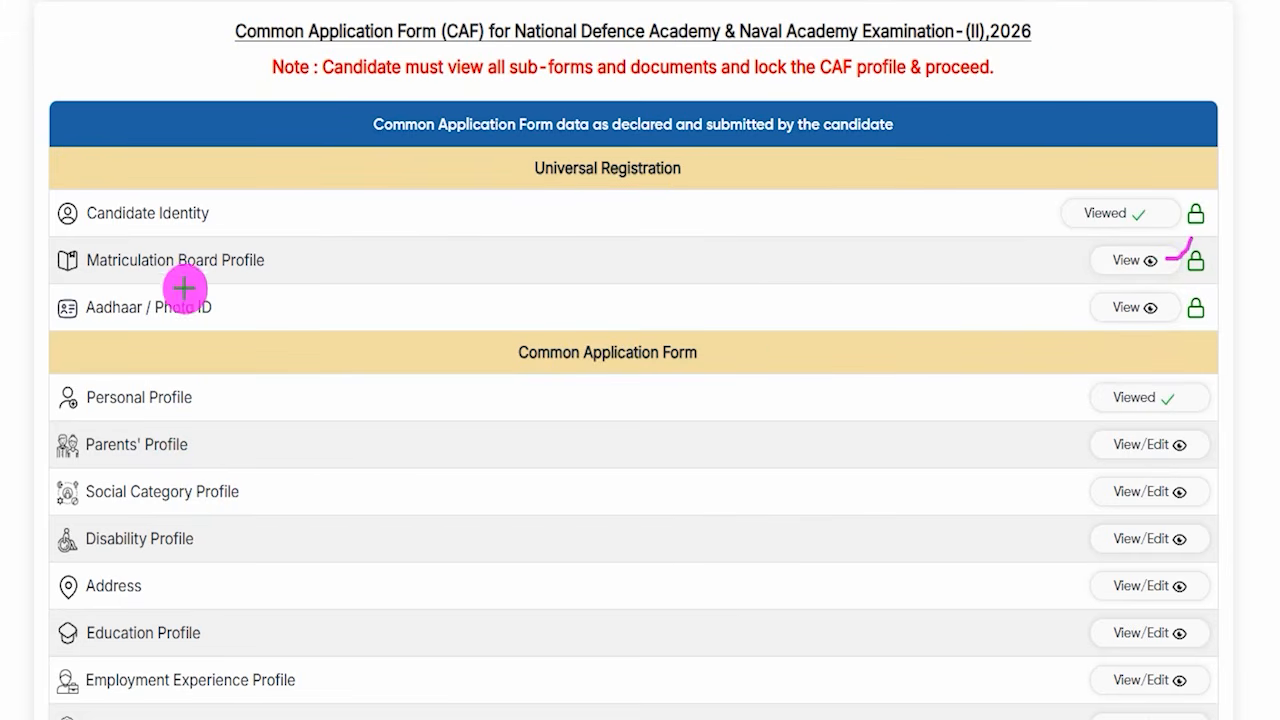
drag(1160, 306, 1203, 278)
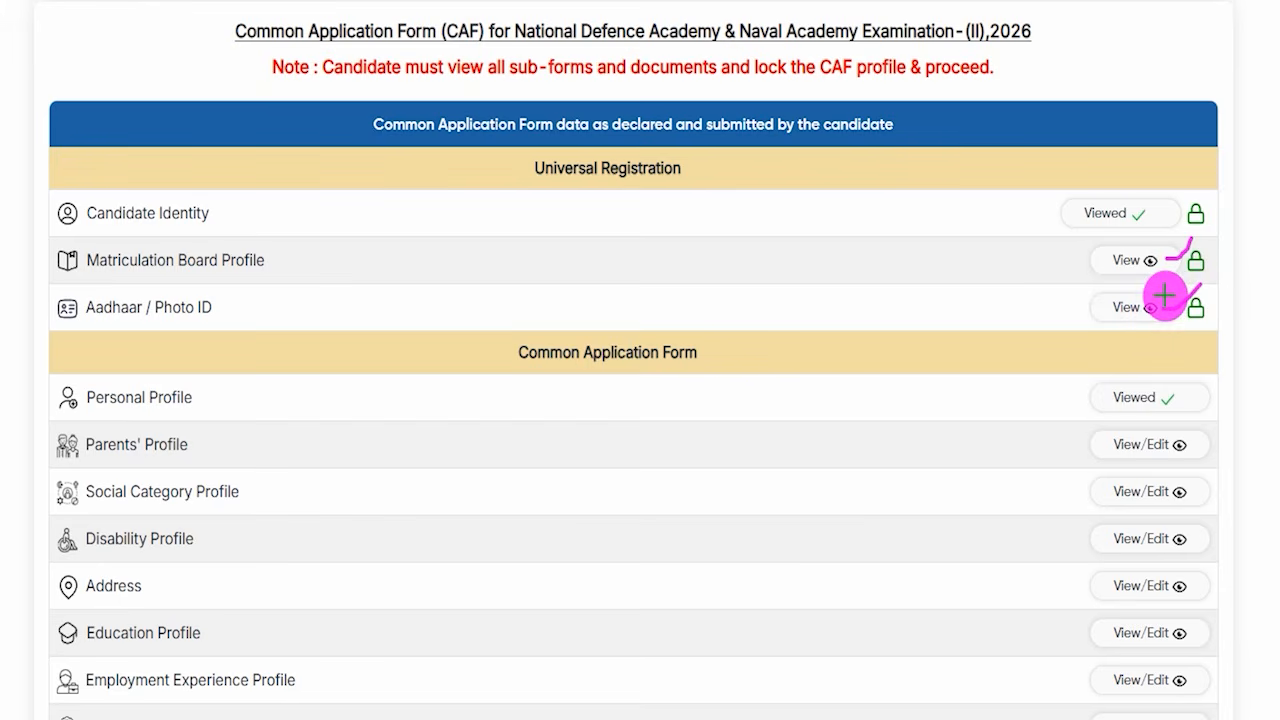
drag(545, 369, 627, 366)
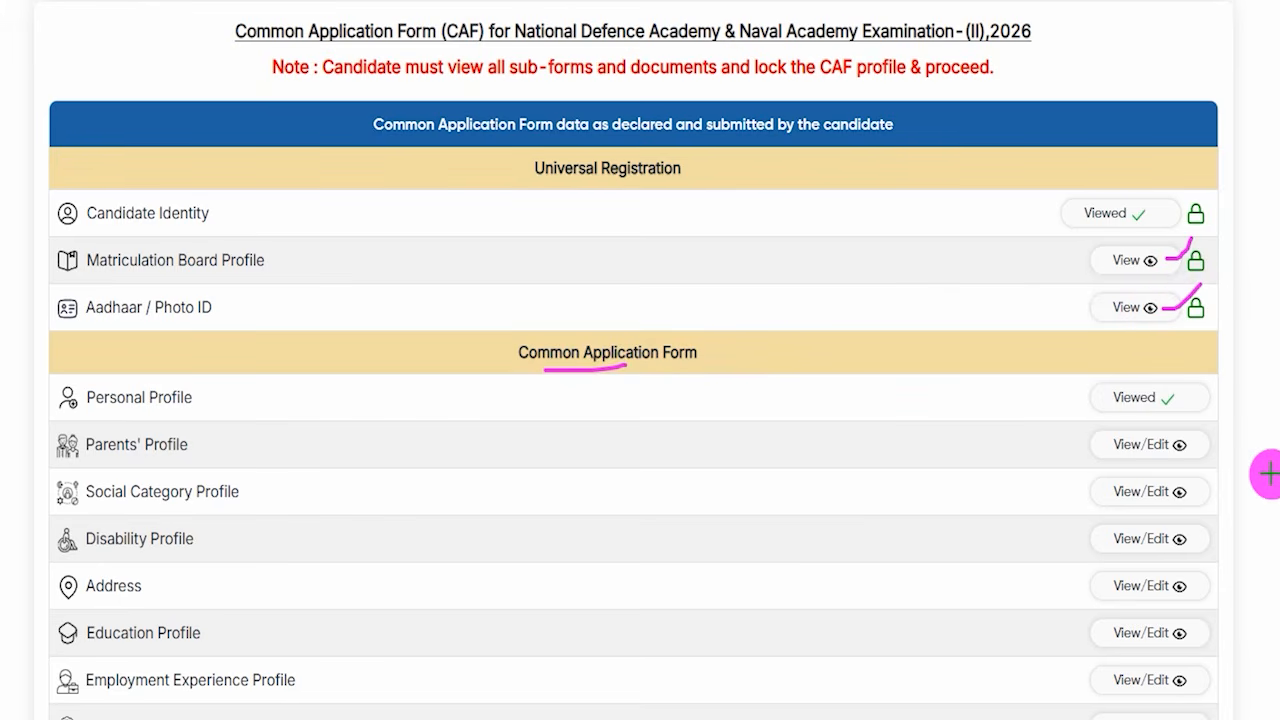
drag(1201, 442, 1218, 423)
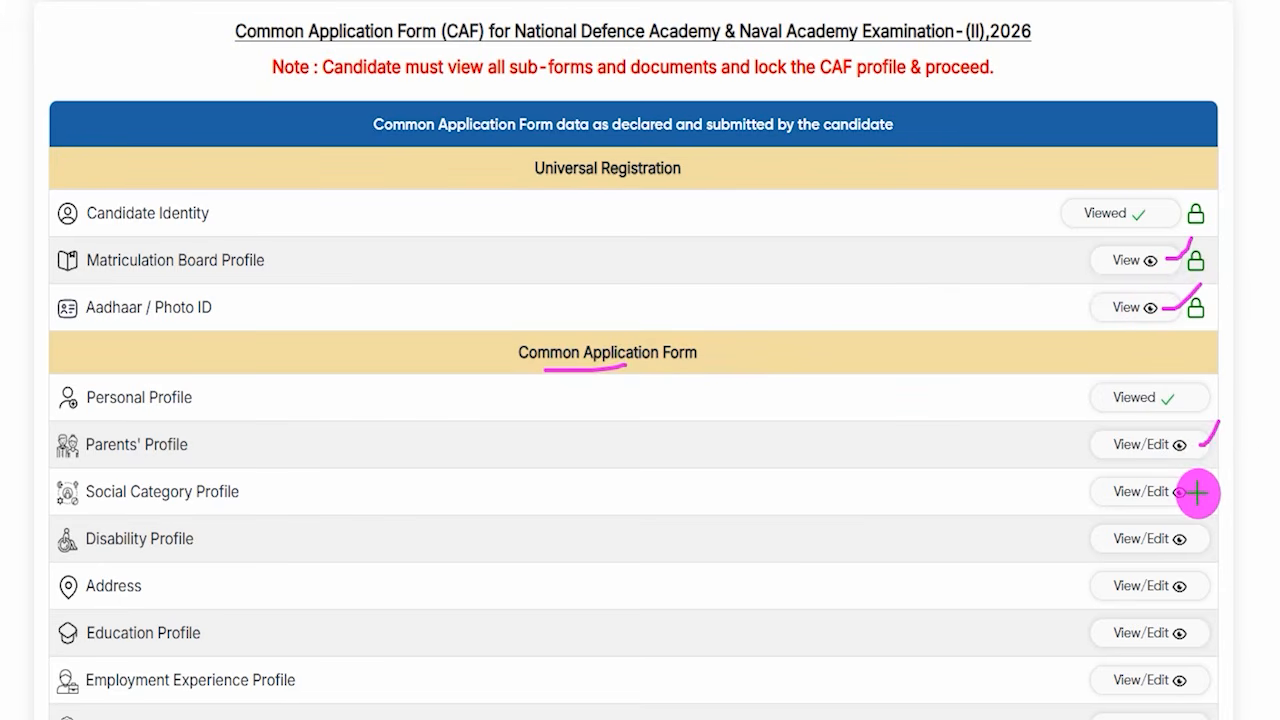
drag(1197, 488, 1228, 453)
drag(1199, 538, 1229, 481)
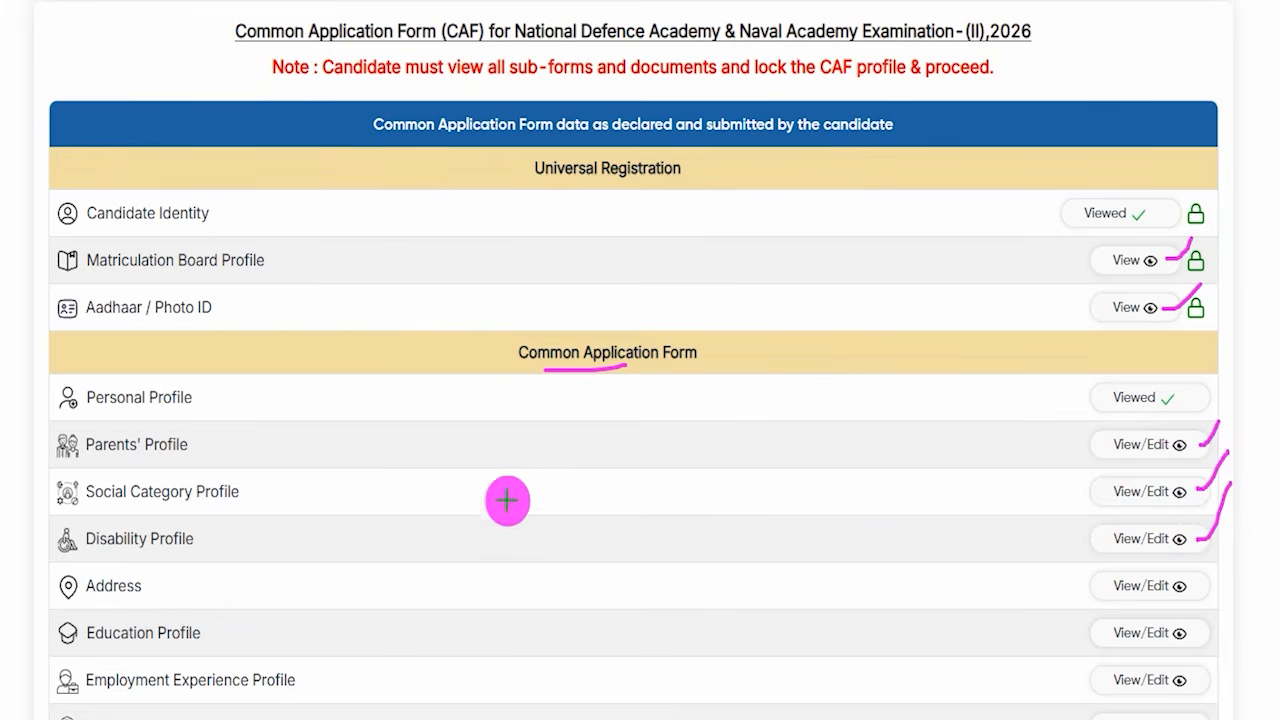
drag(556, 189, 616, 188)
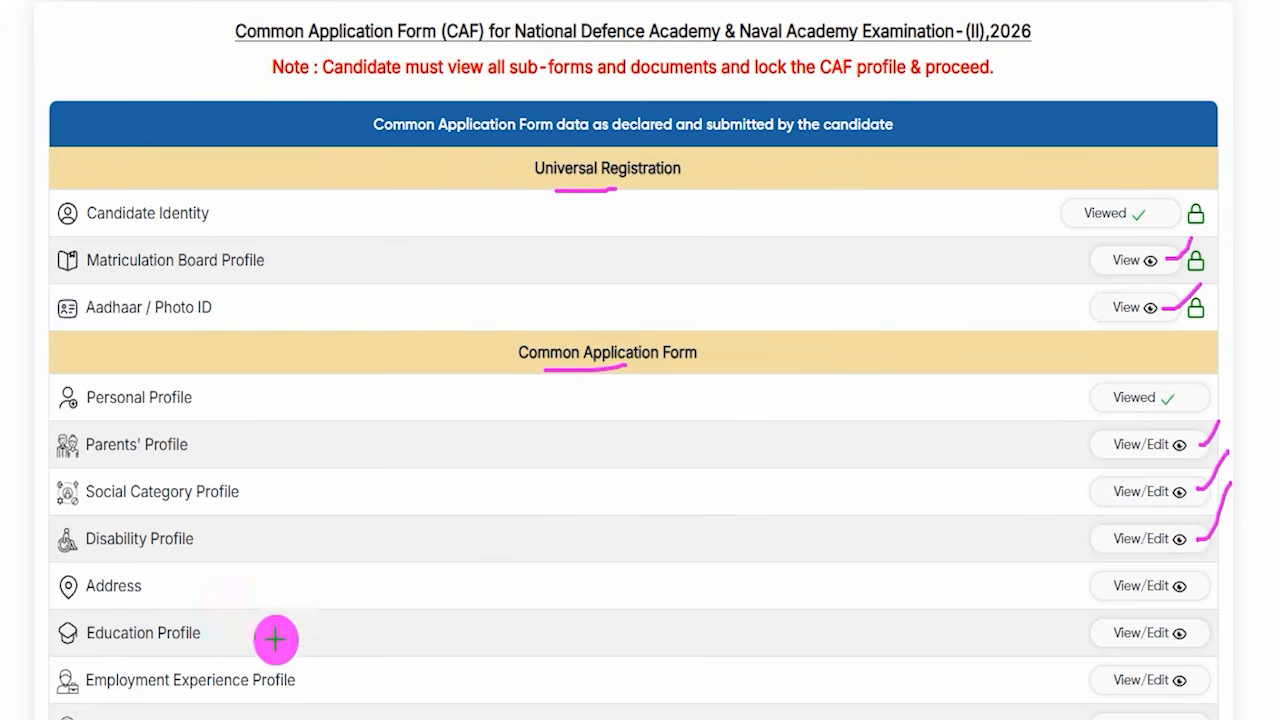
drag(1154, 638, 1191, 613)
drag(1189, 683, 1235, 631)
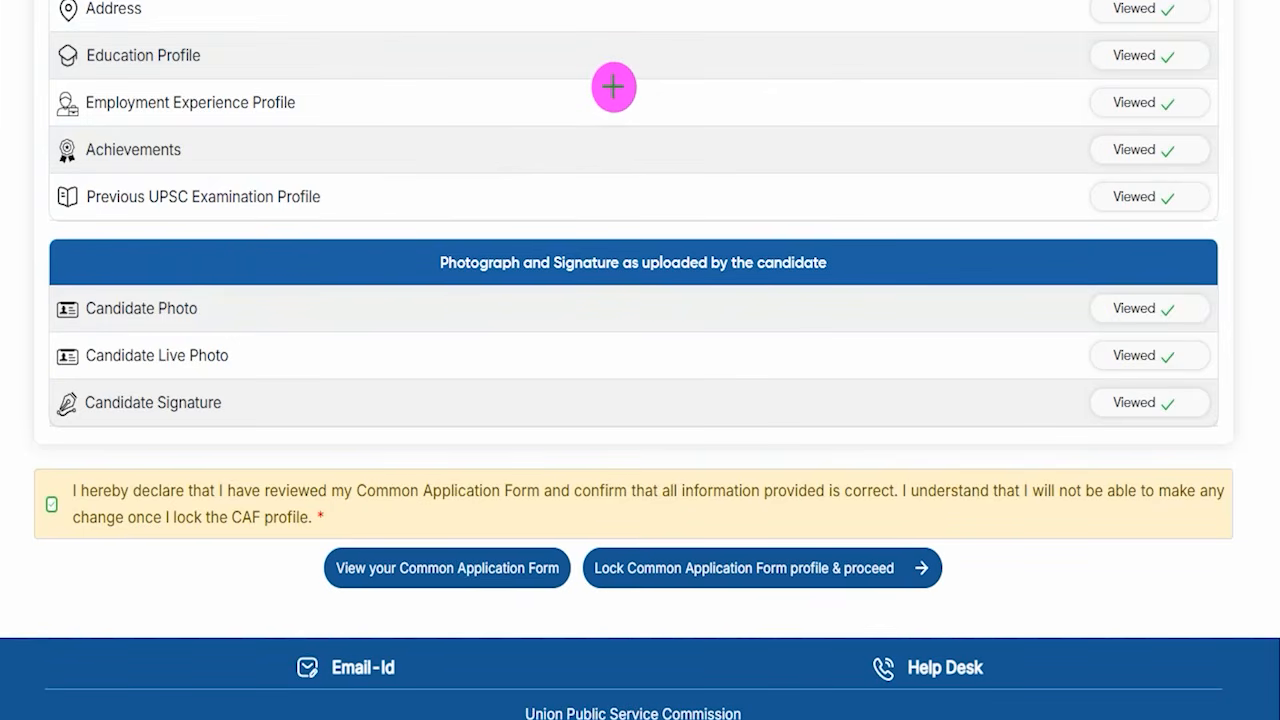
drag(325, 101, 354, 78)
drag(322, 151, 366, 130)
drag(432, 210, 477, 184)
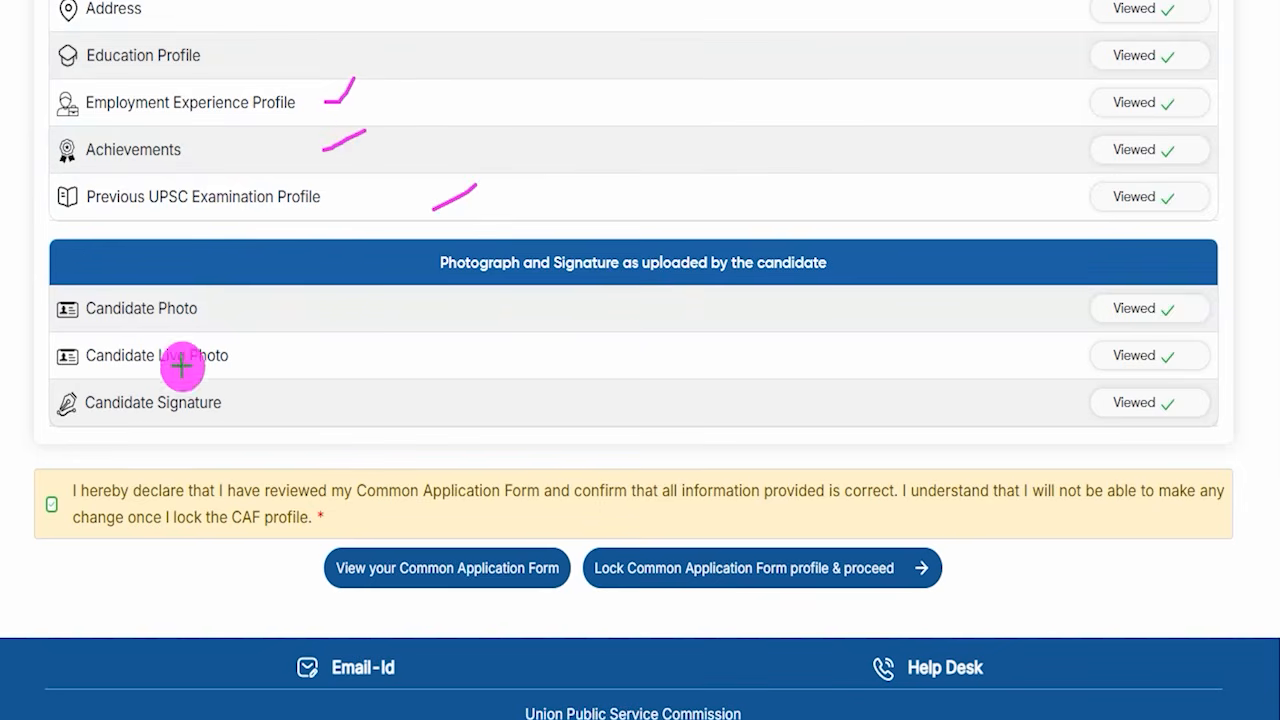
- With the declaration ticked, choose to lock the Common Application Form profile and agree to proceed past the information notice
drag(52, 514, 92, 465)
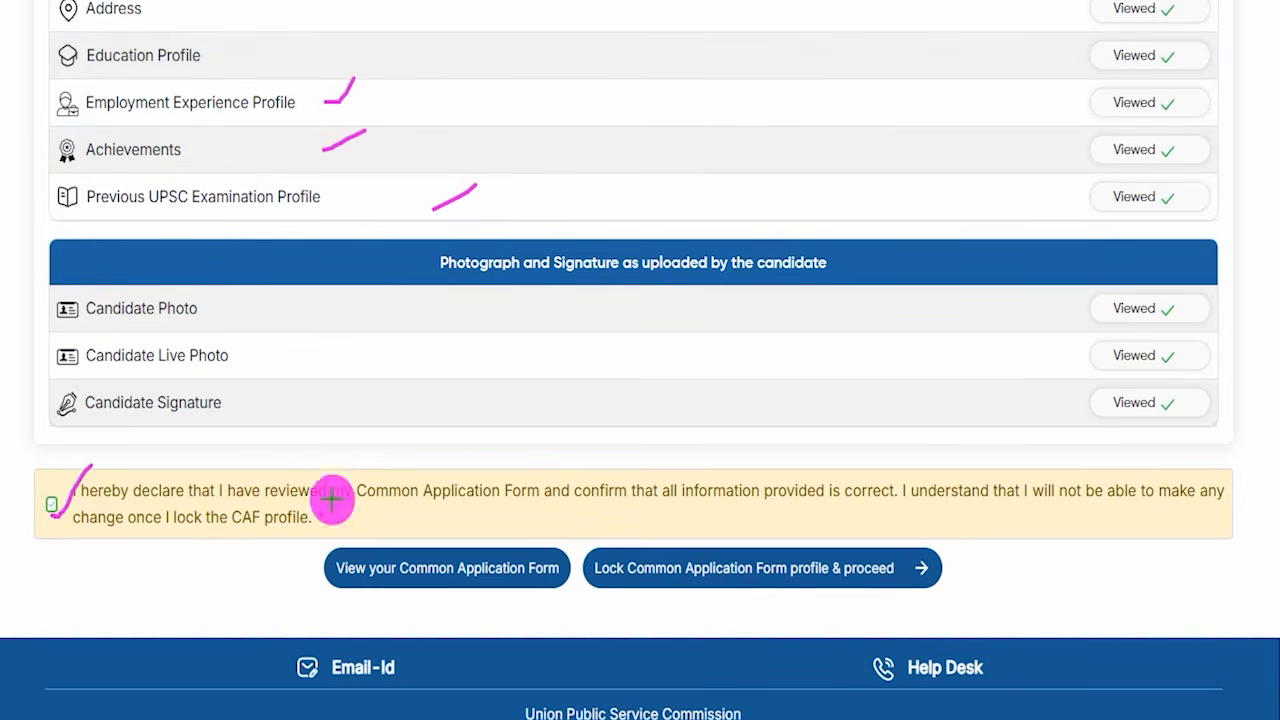
drag(137, 576, 318, 575)
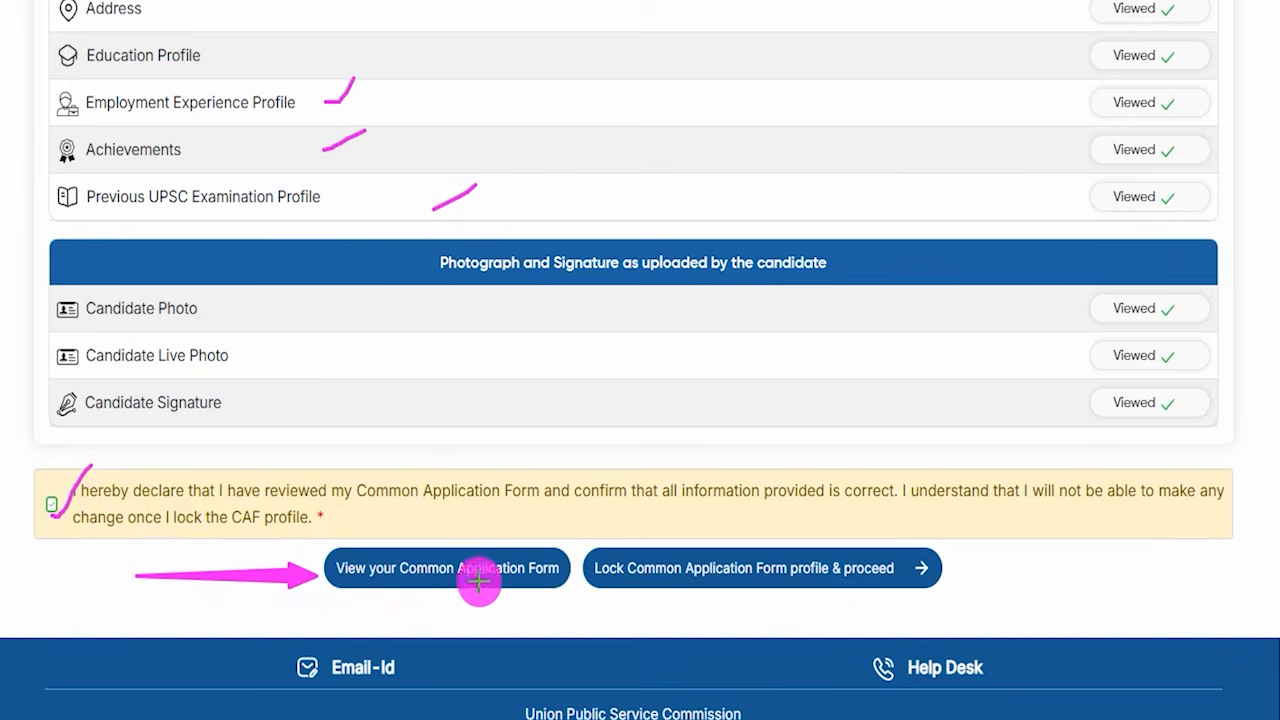
drag(1182, 567, 945, 567)
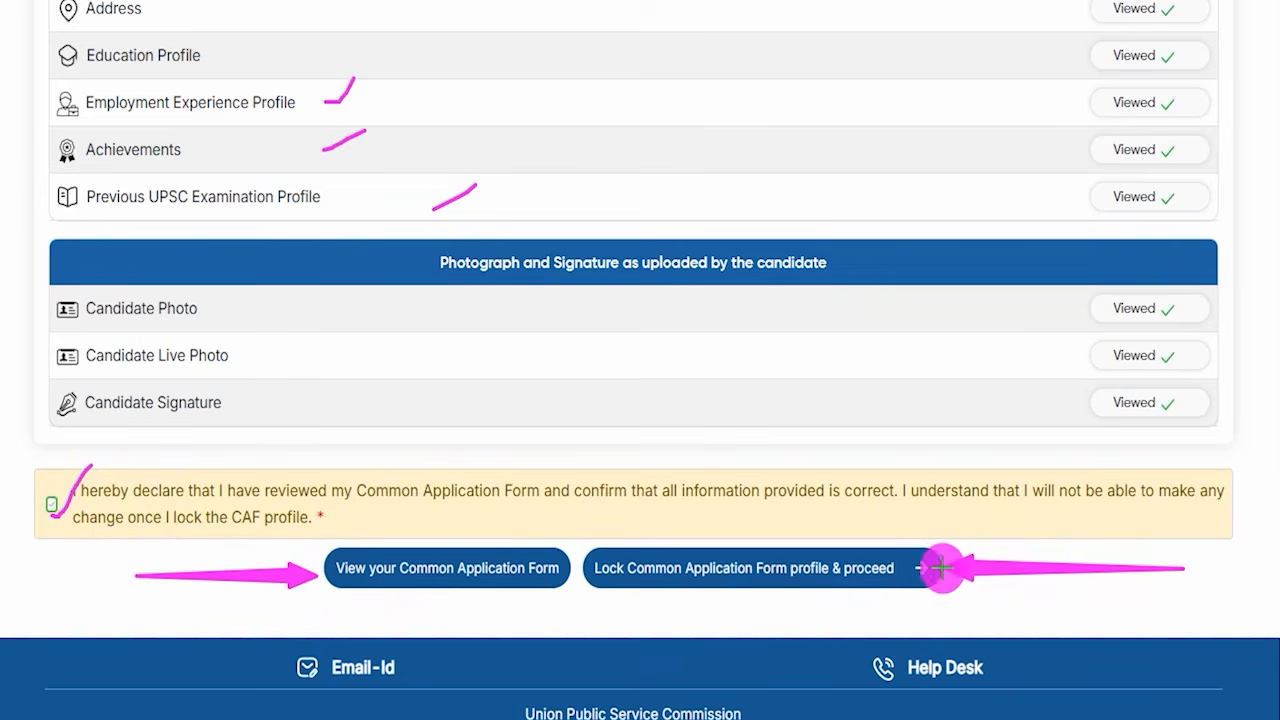
click(914, 565)
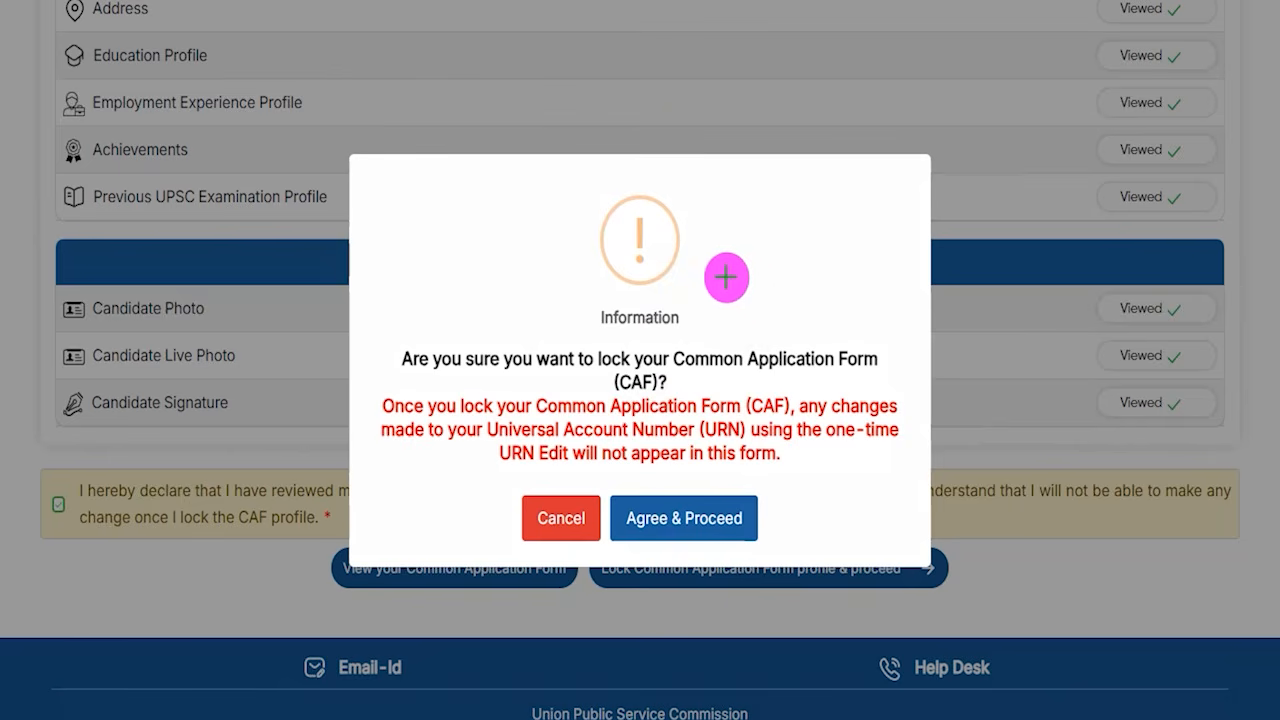
drag(707, 266, 758, 192)
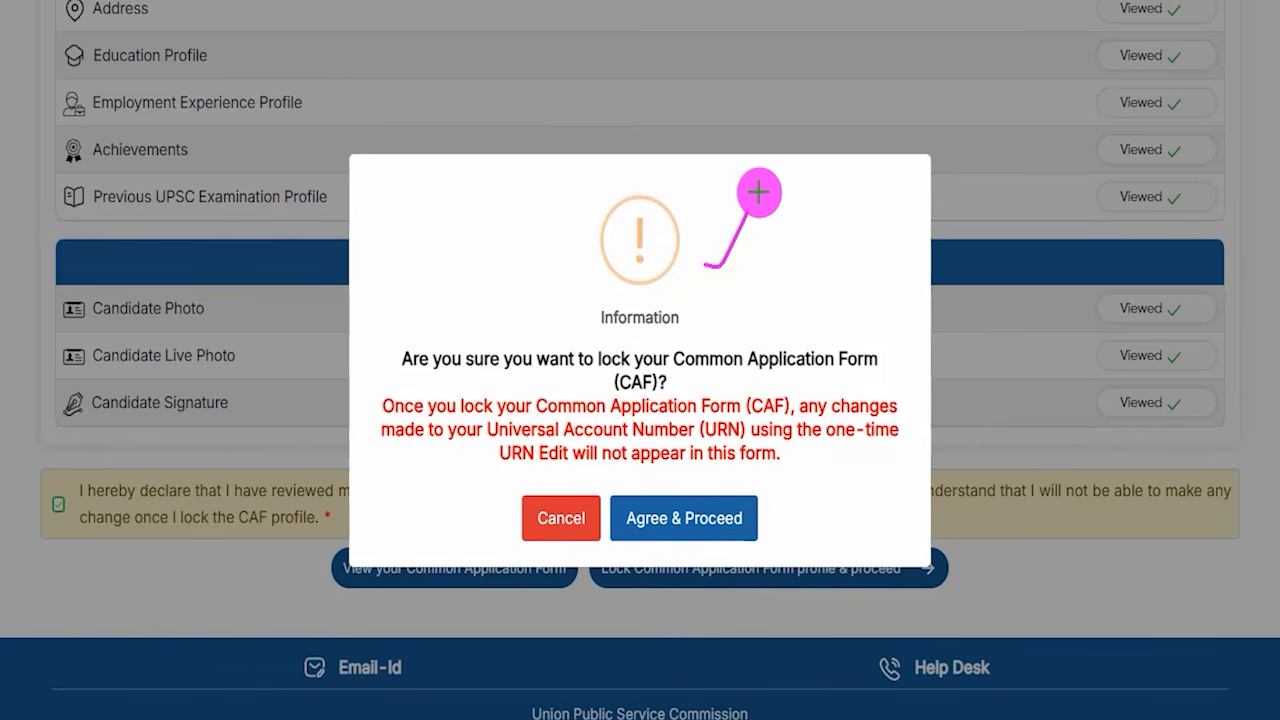
drag(688, 374, 759, 371)
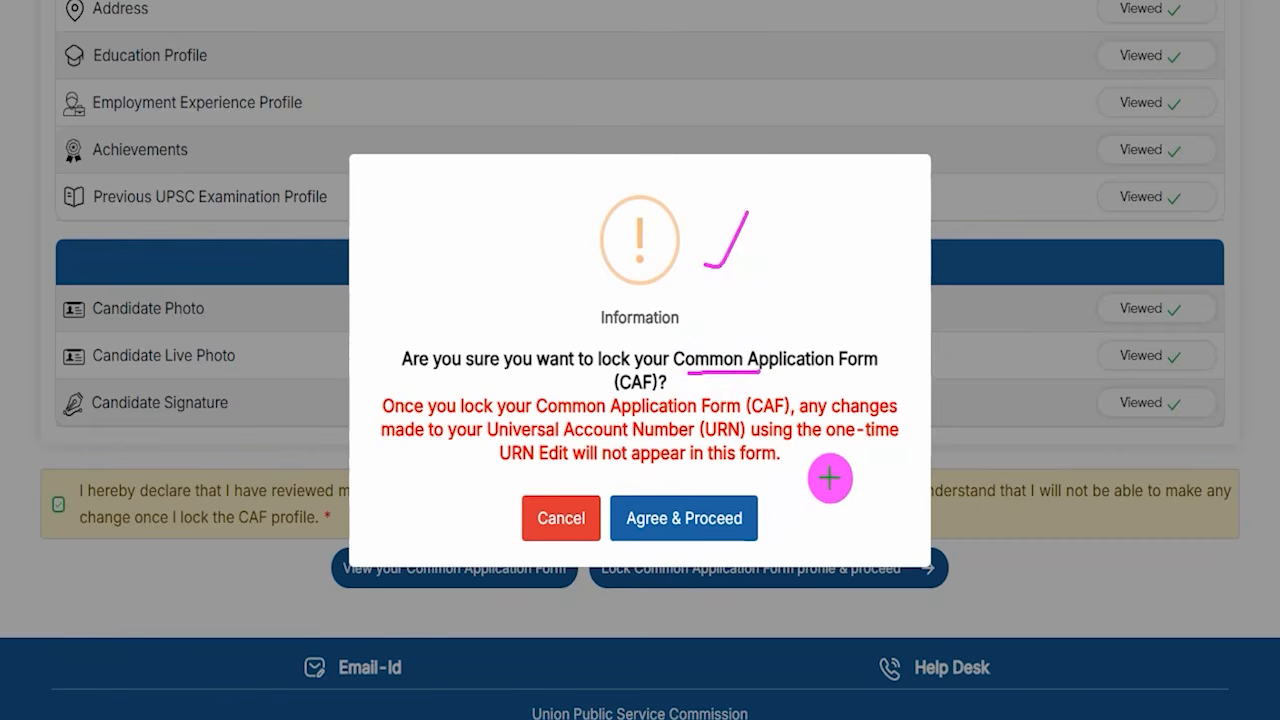
drag(900, 476, 778, 511)
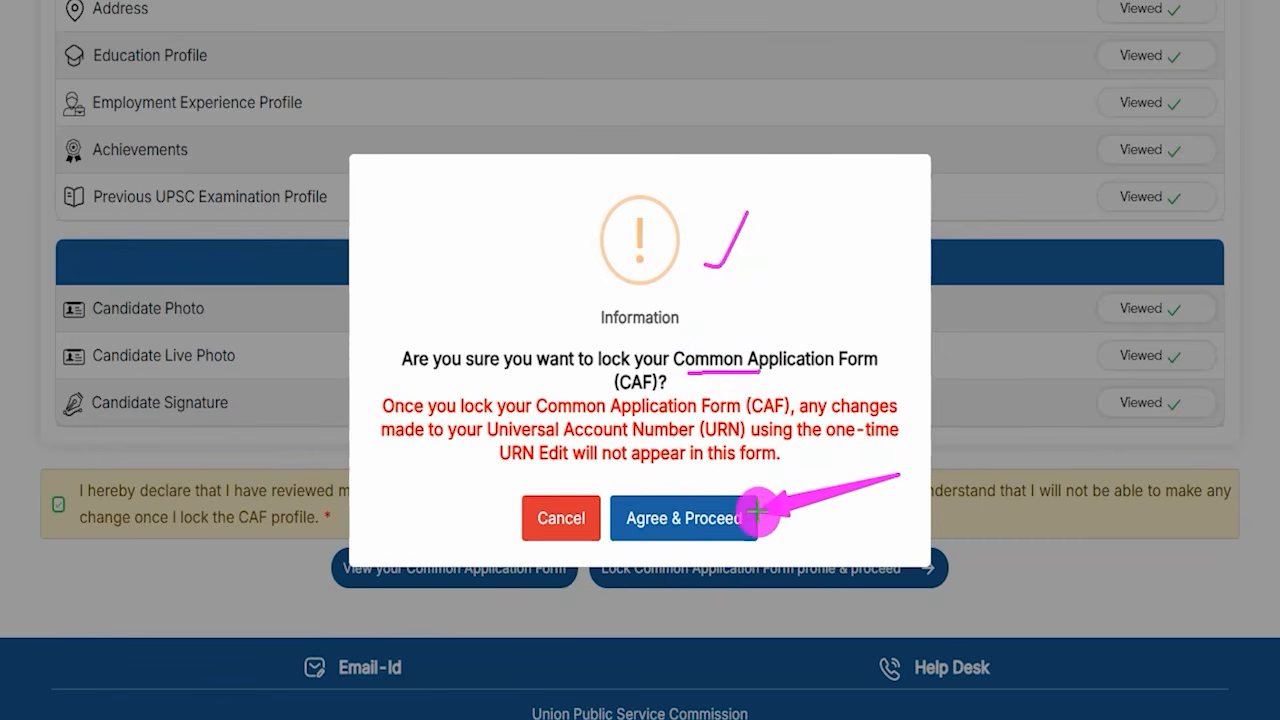
key(Escape)
click(687, 532)
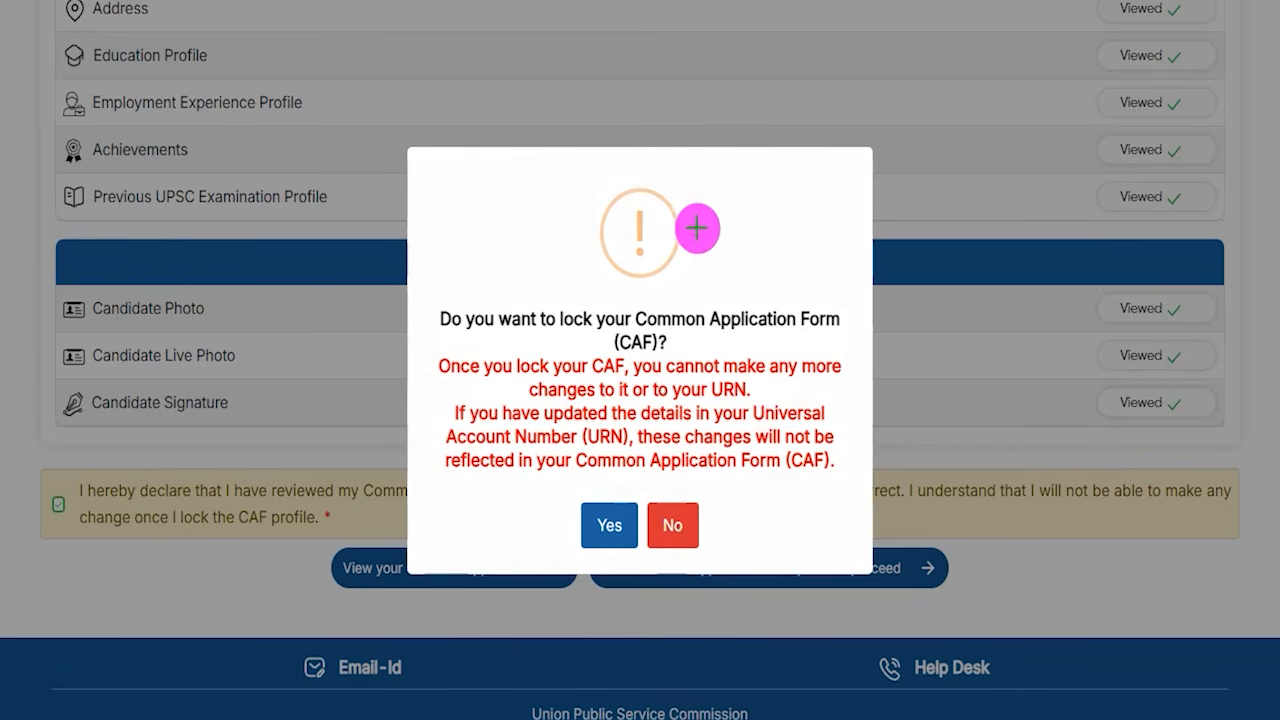
- Confirm locking the Common Application Form and acknowledge the success message to continue to the examination application
drag(697, 232, 735, 180)
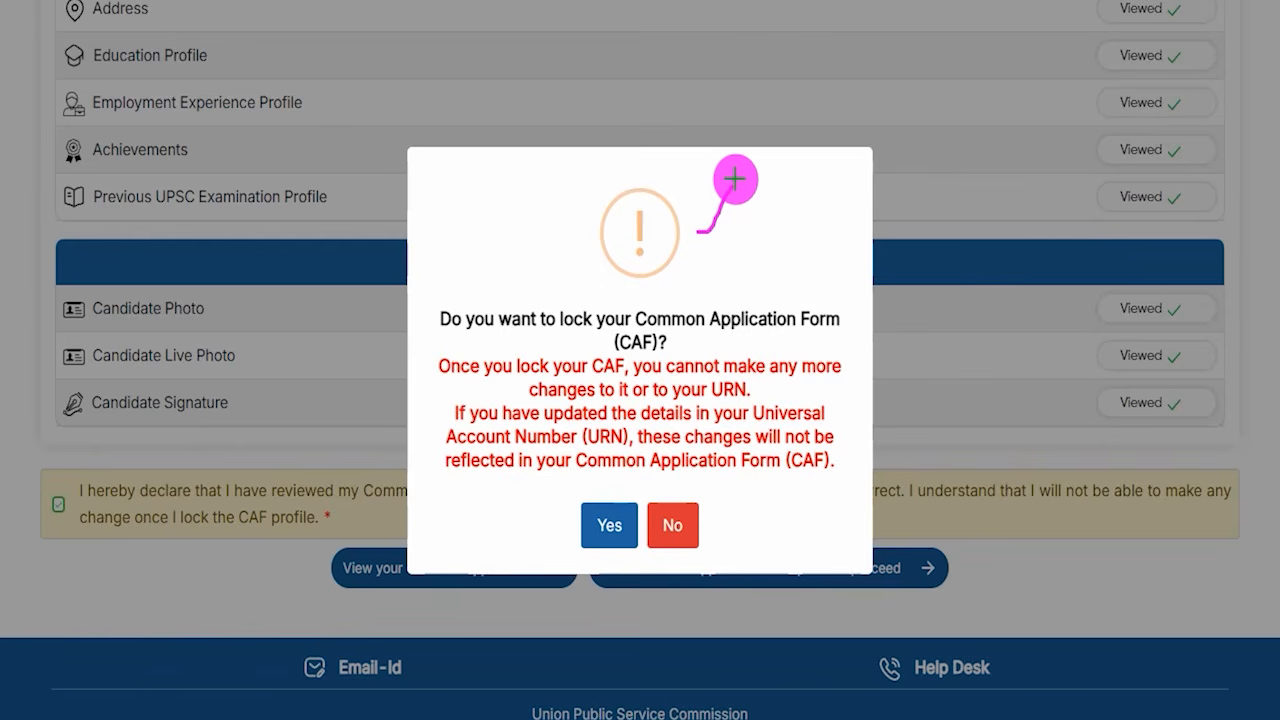
drag(681, 336, 756, 332)
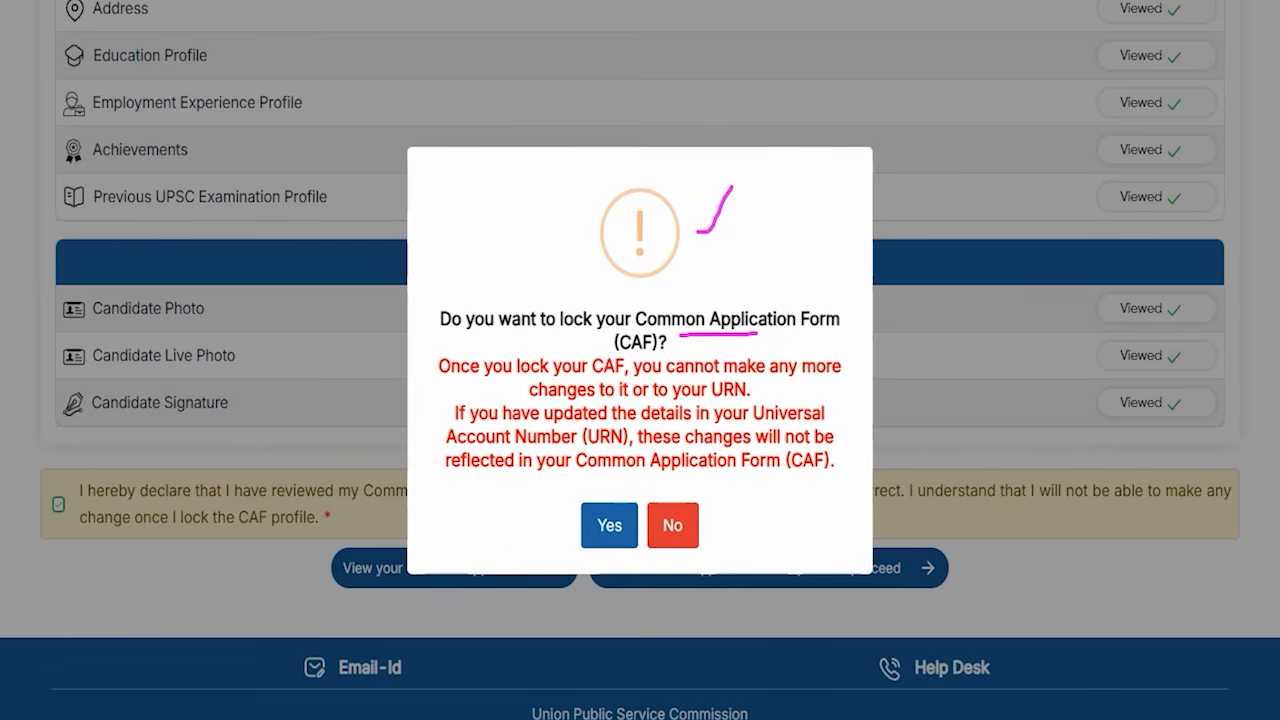
drag(449, 496, 566, 526)
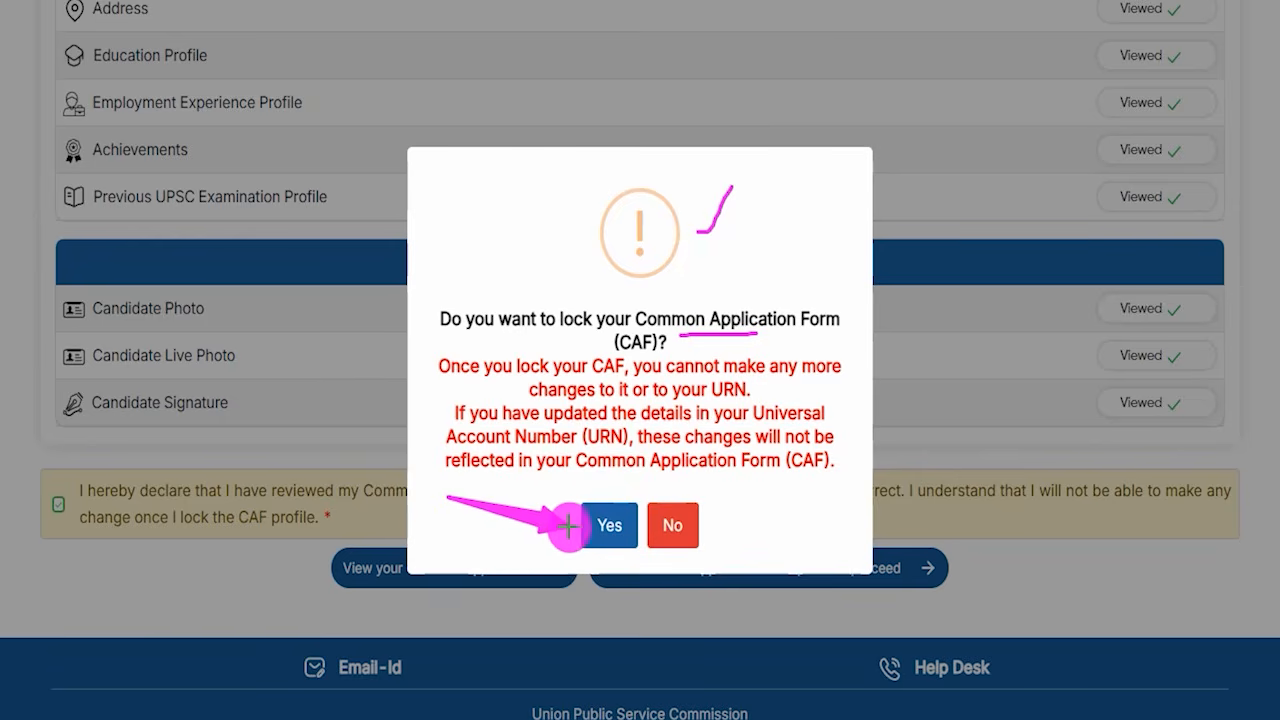
click(604, 524)
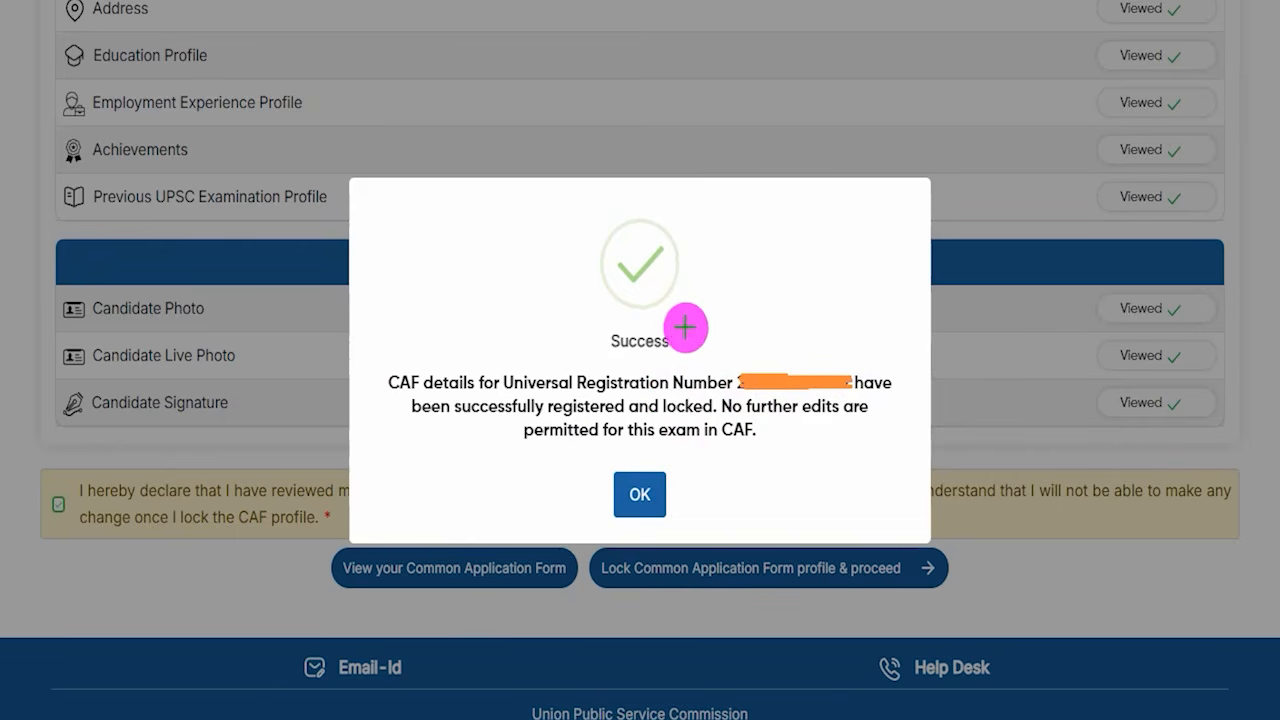
drag(686, 322, 766, 248)
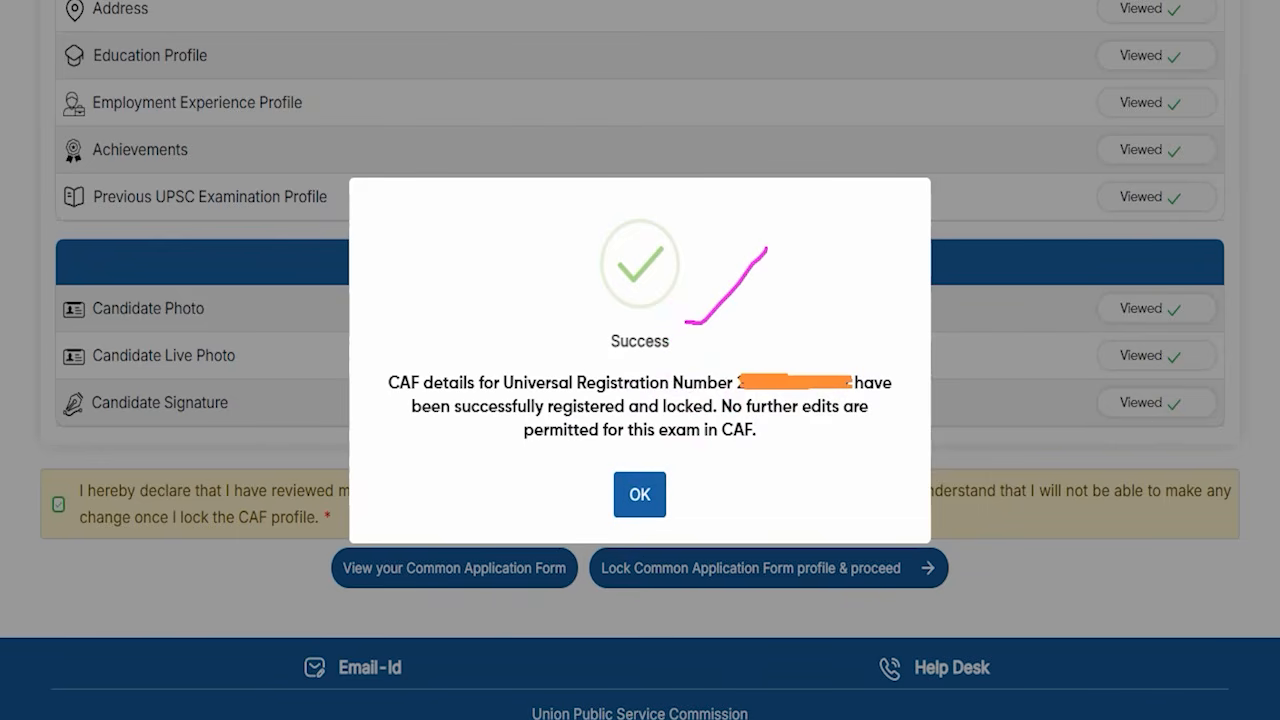
drag(569, 453, 700, 536)
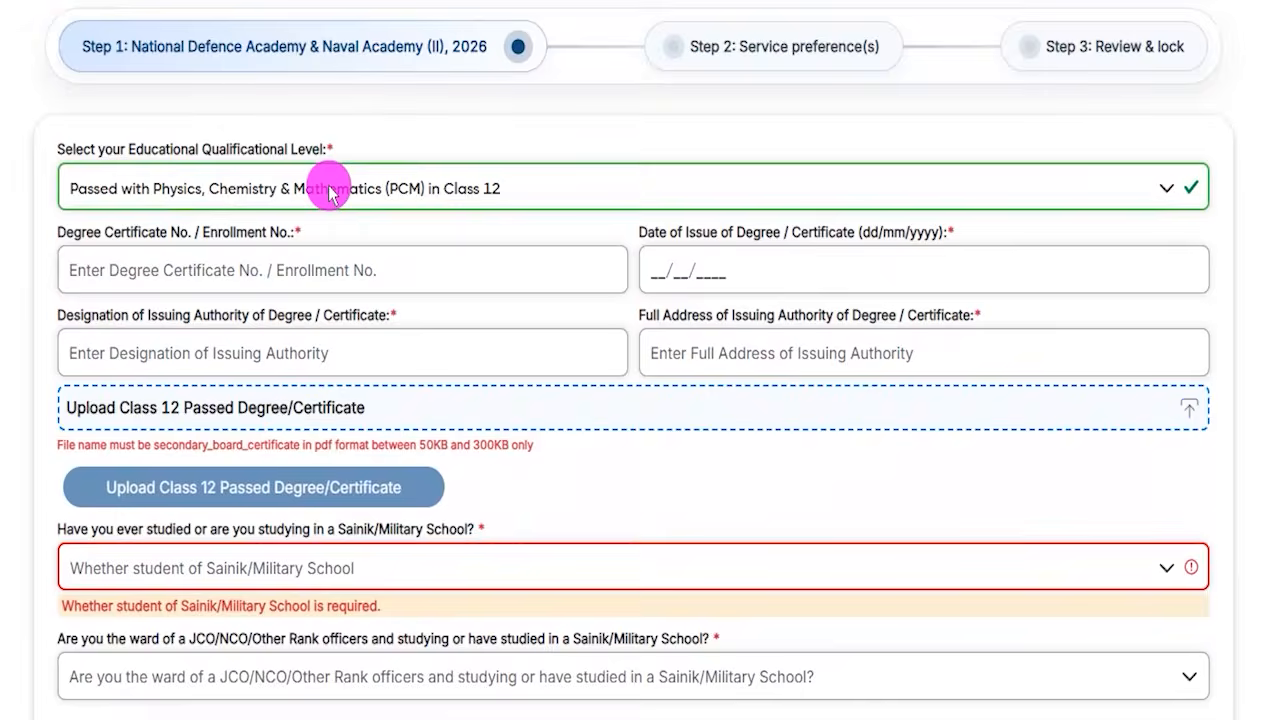
- Open the Educational Qualificational Level choices in Step 1 of the NDA-II application form
drag(95, 148, 294, 191)
click(290, 197)
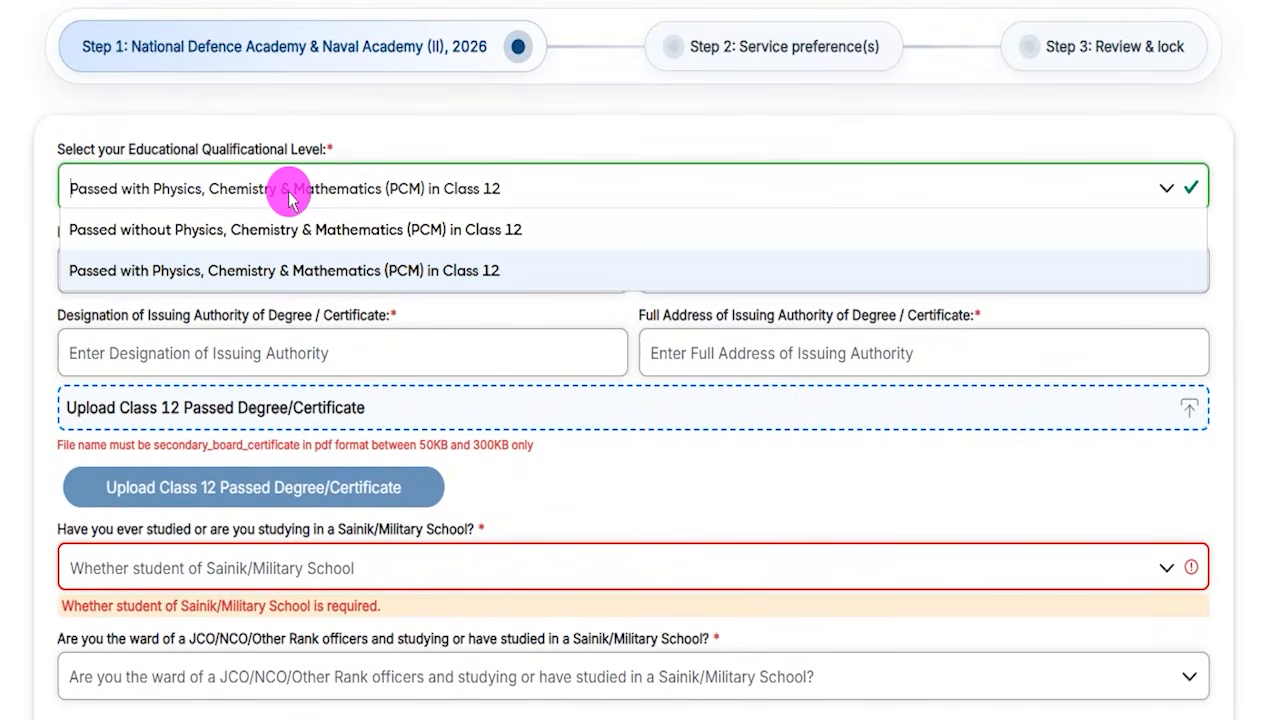
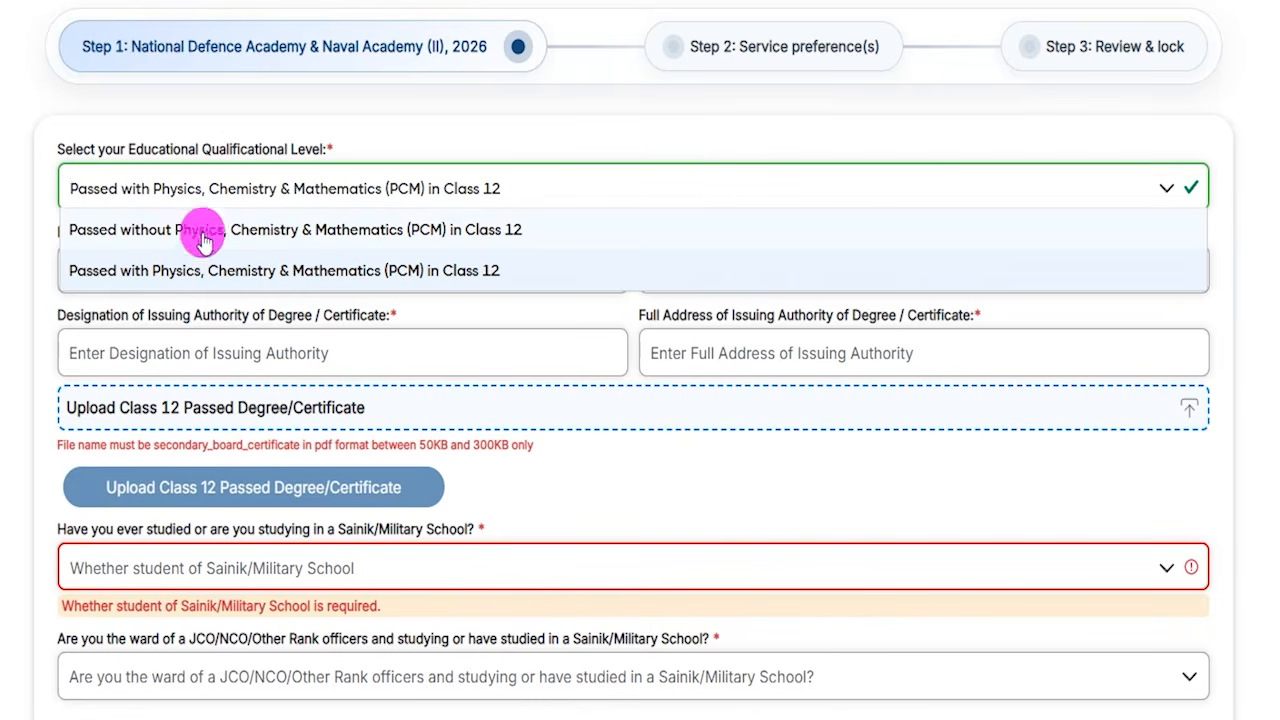
- Select Passed with Physics, Chemistry & Mathematics (PCM) in Class 12 and review the certificate details and Class 12 certificate upload requirements it brings up
click(341, 275)
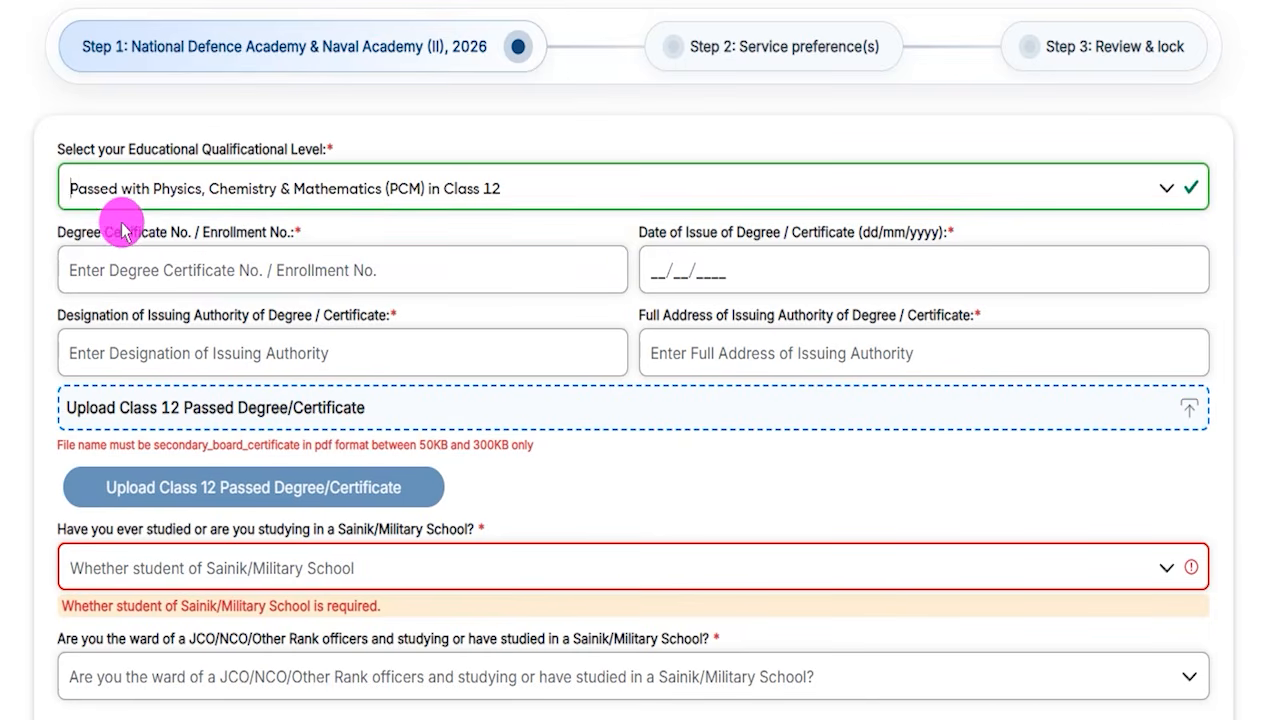
drag(82, 230, 197, 258)
click(185, 264)
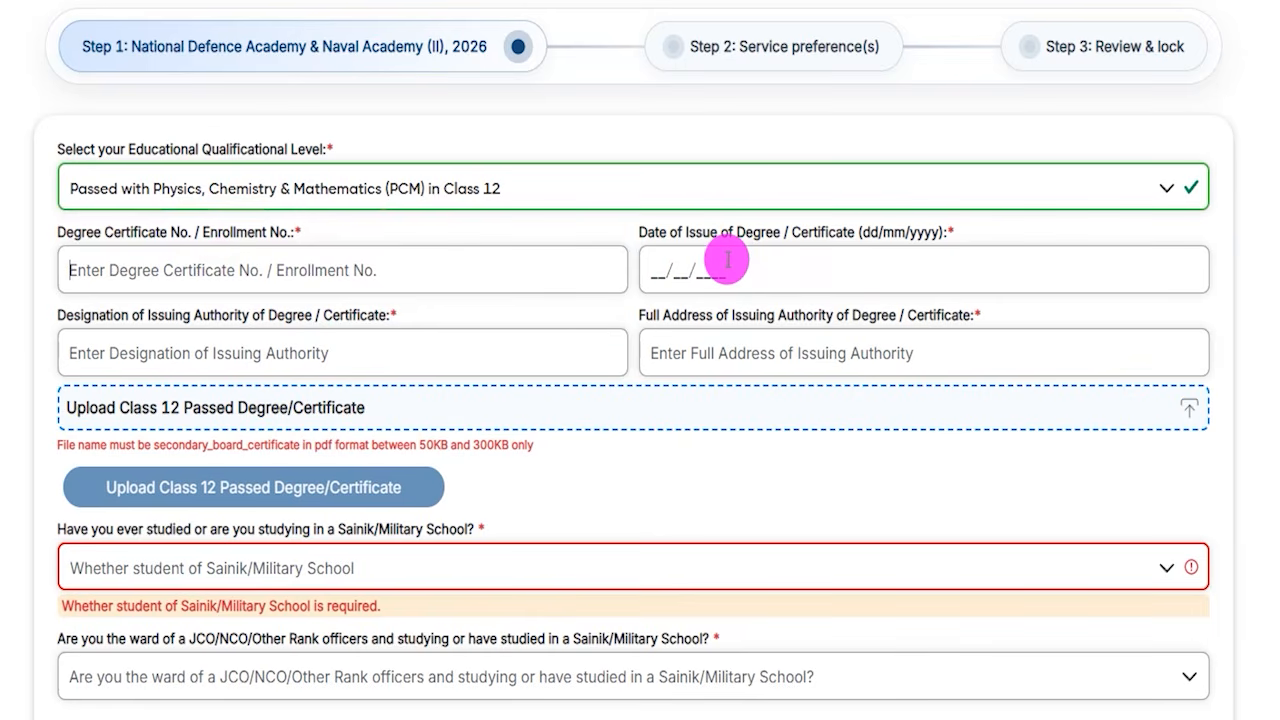
click(670, 264)
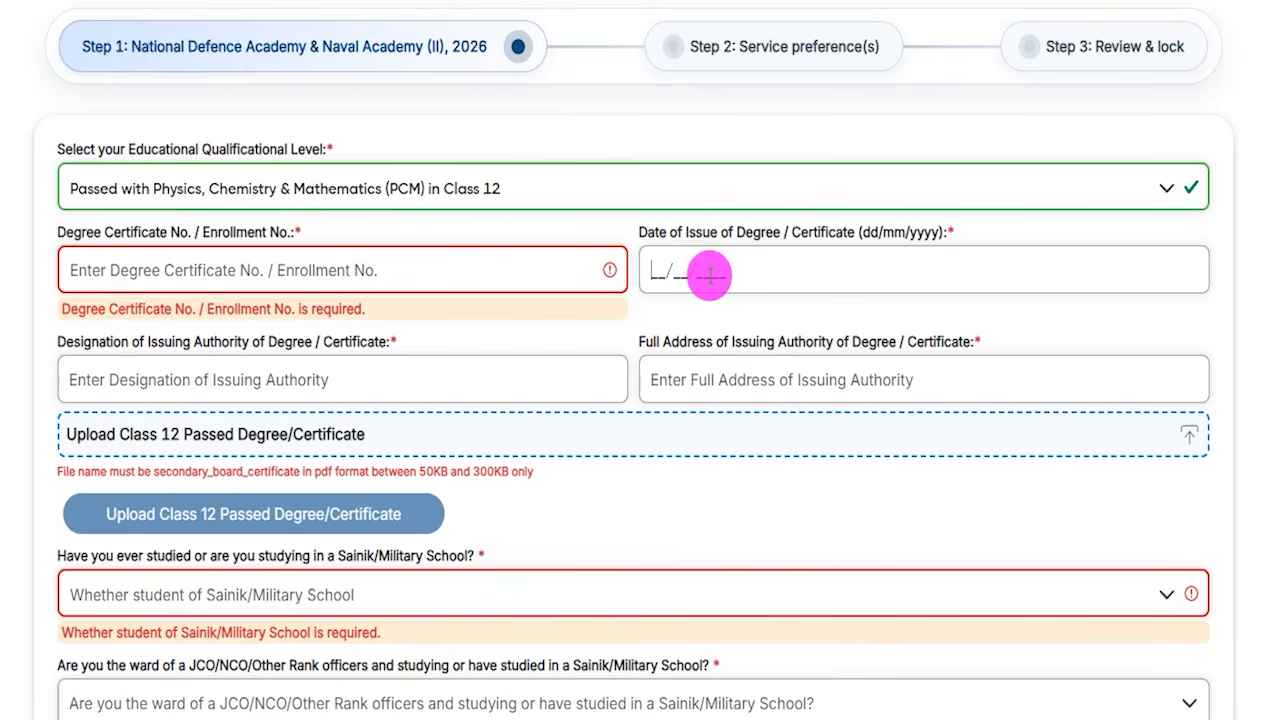
drag(91, 341, 268, 343)
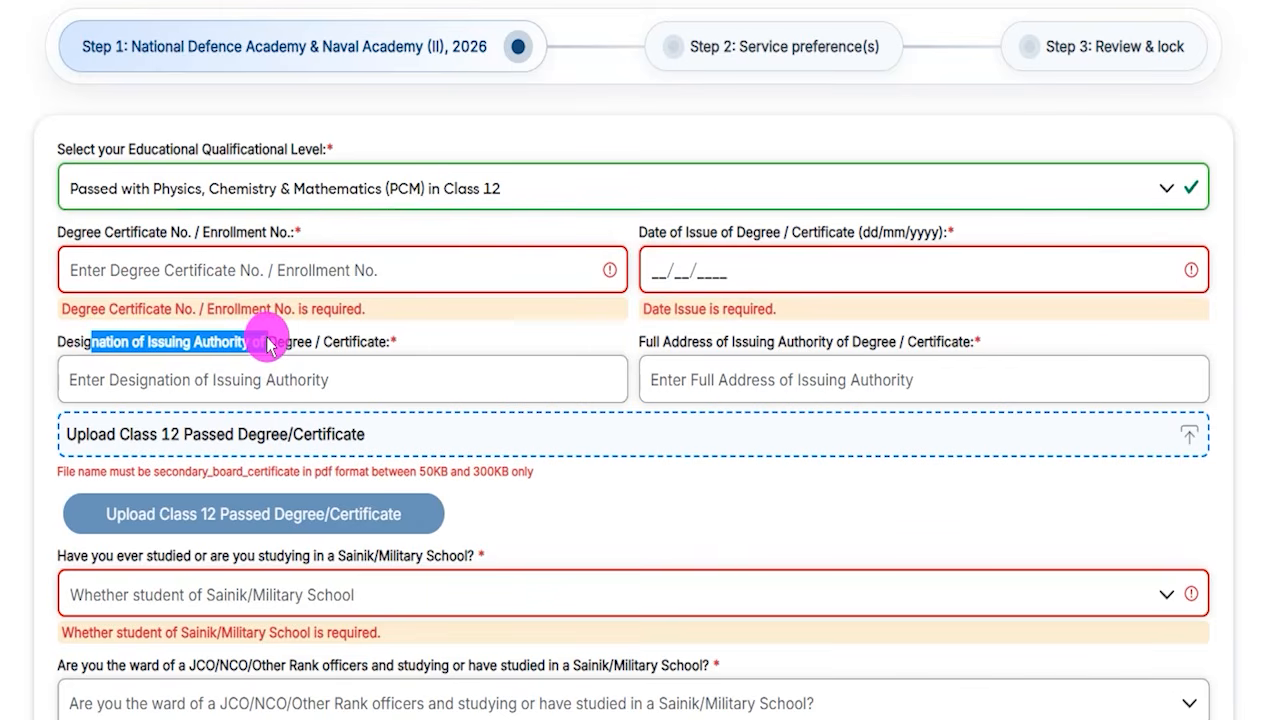
click(281, 377)
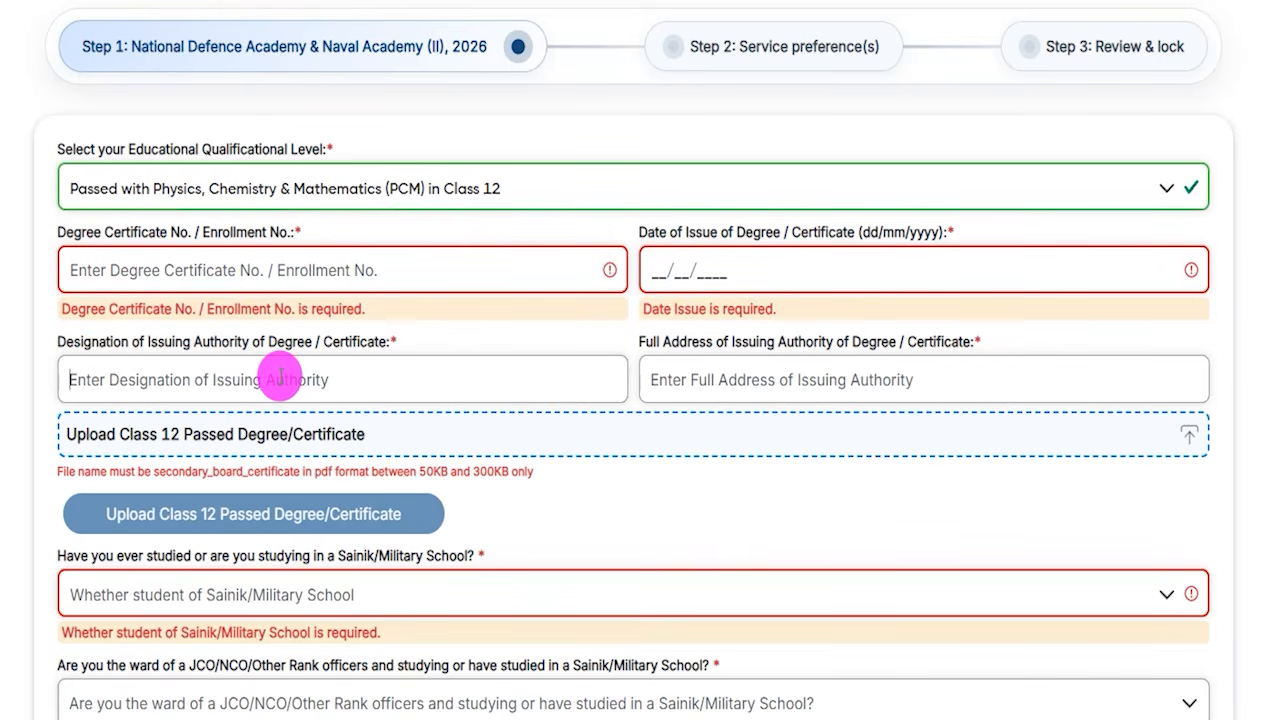
click(700, 381)
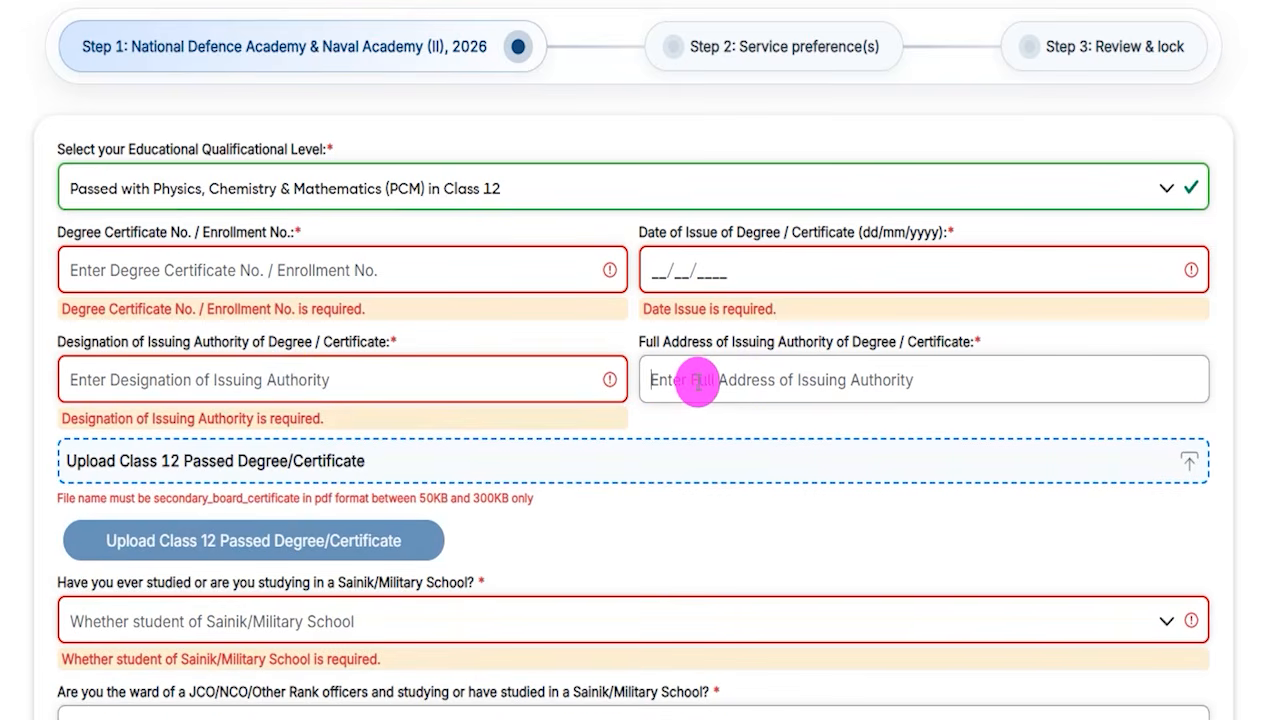
drag(771, 343, 857, 350)
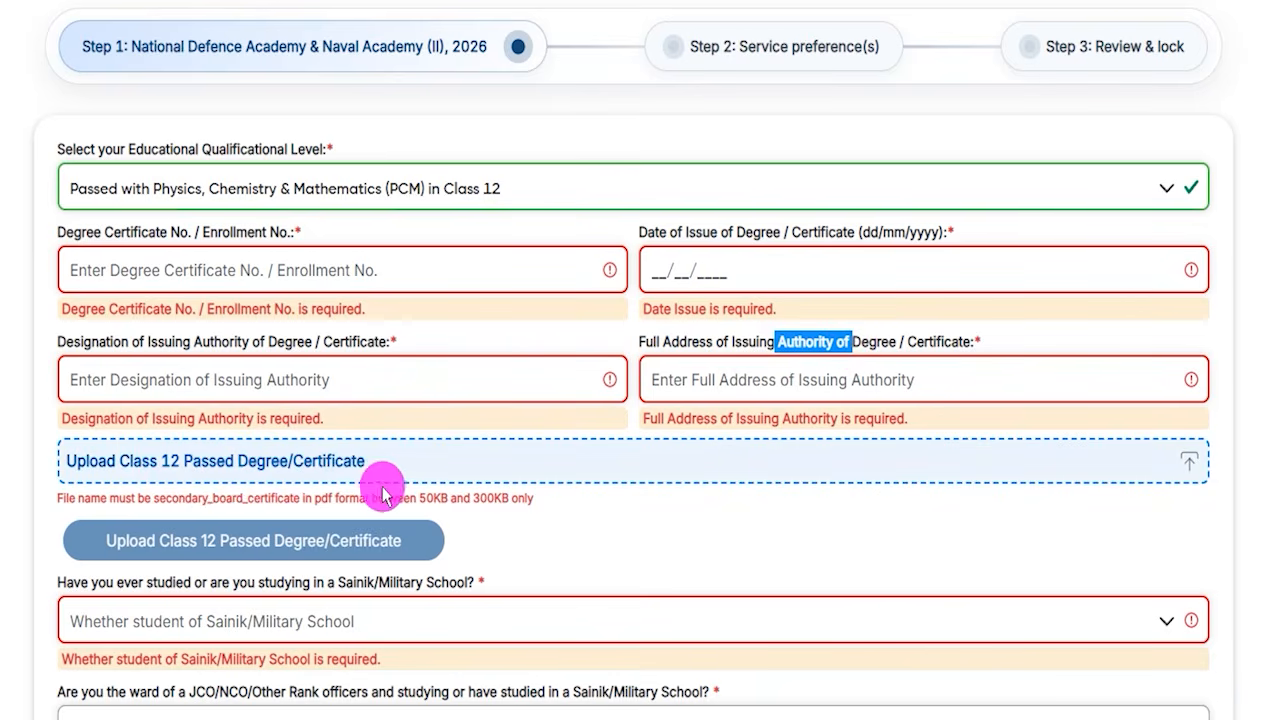
drag(154, 500, 329, 498)
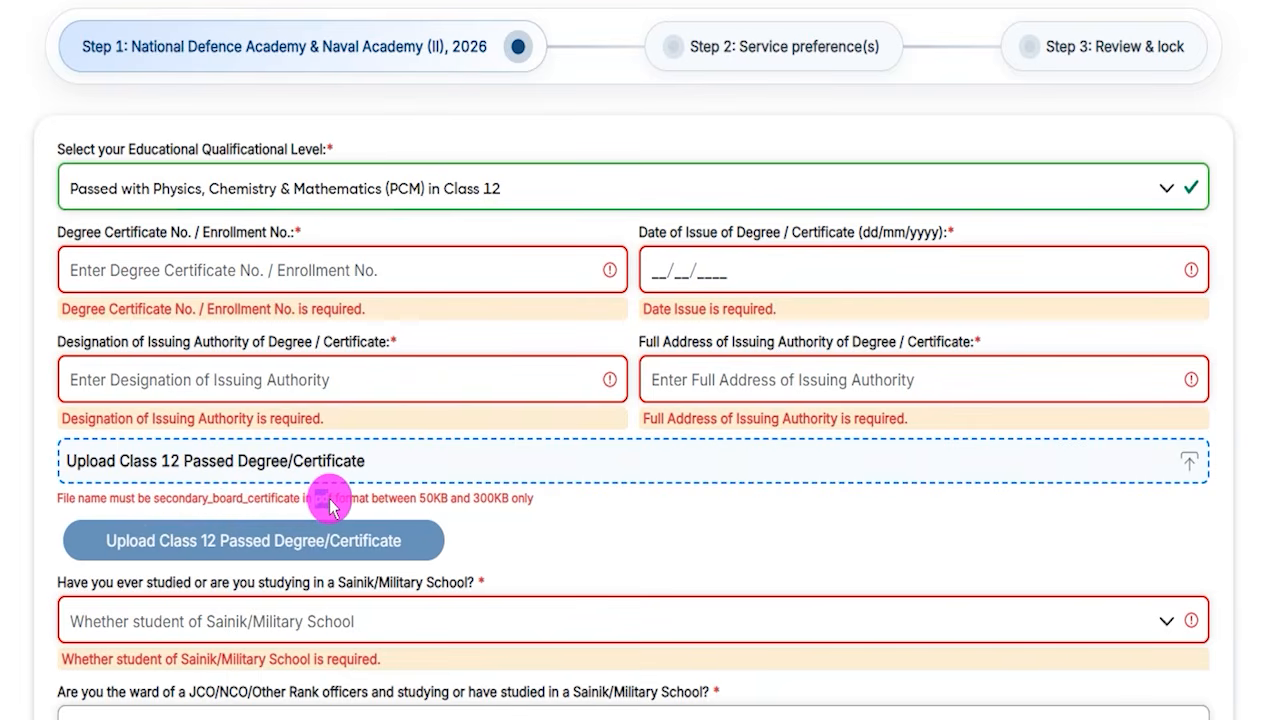
drag(424, 506, 527, 508)
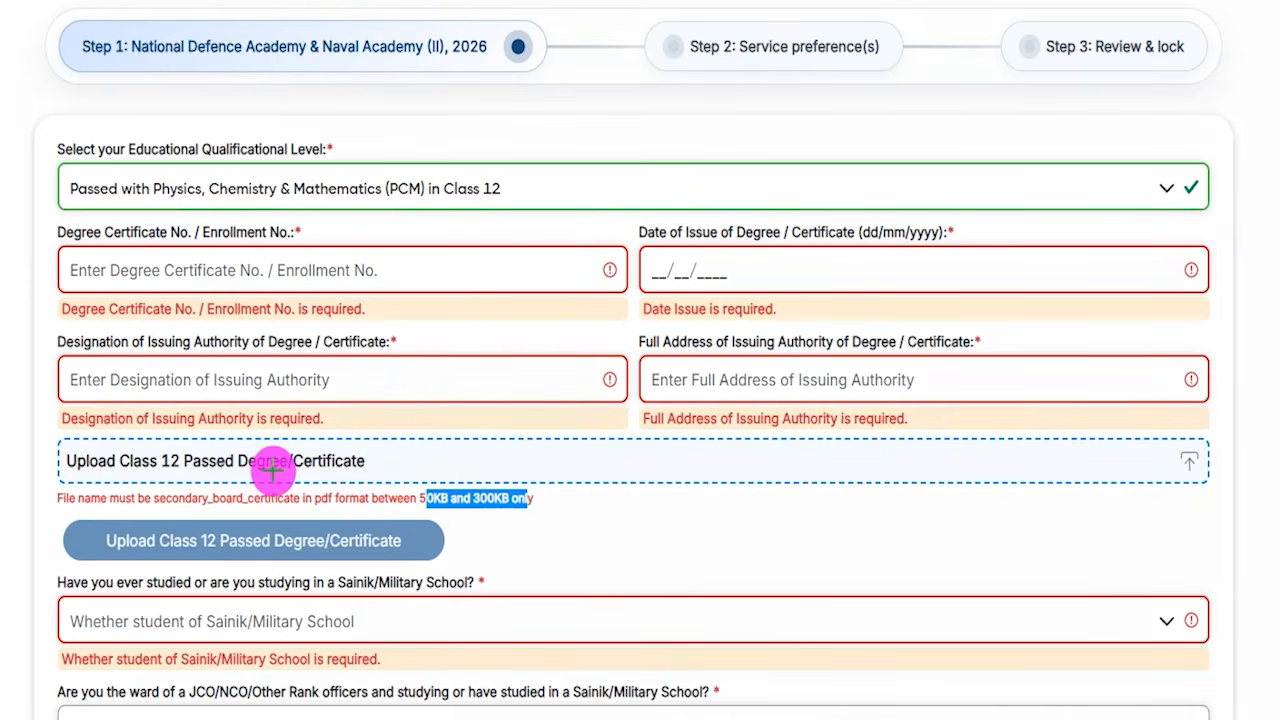
drag(365, 461, 482, 377)
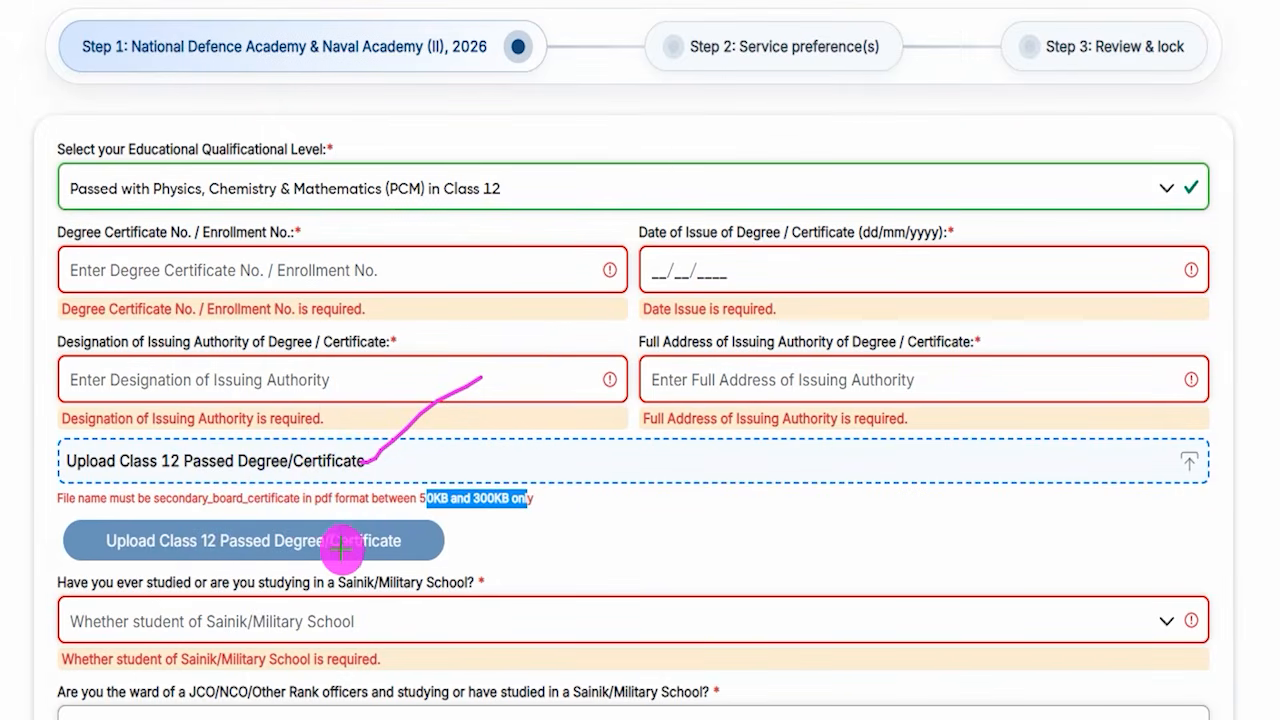
drag(417, 538, 513, 440)
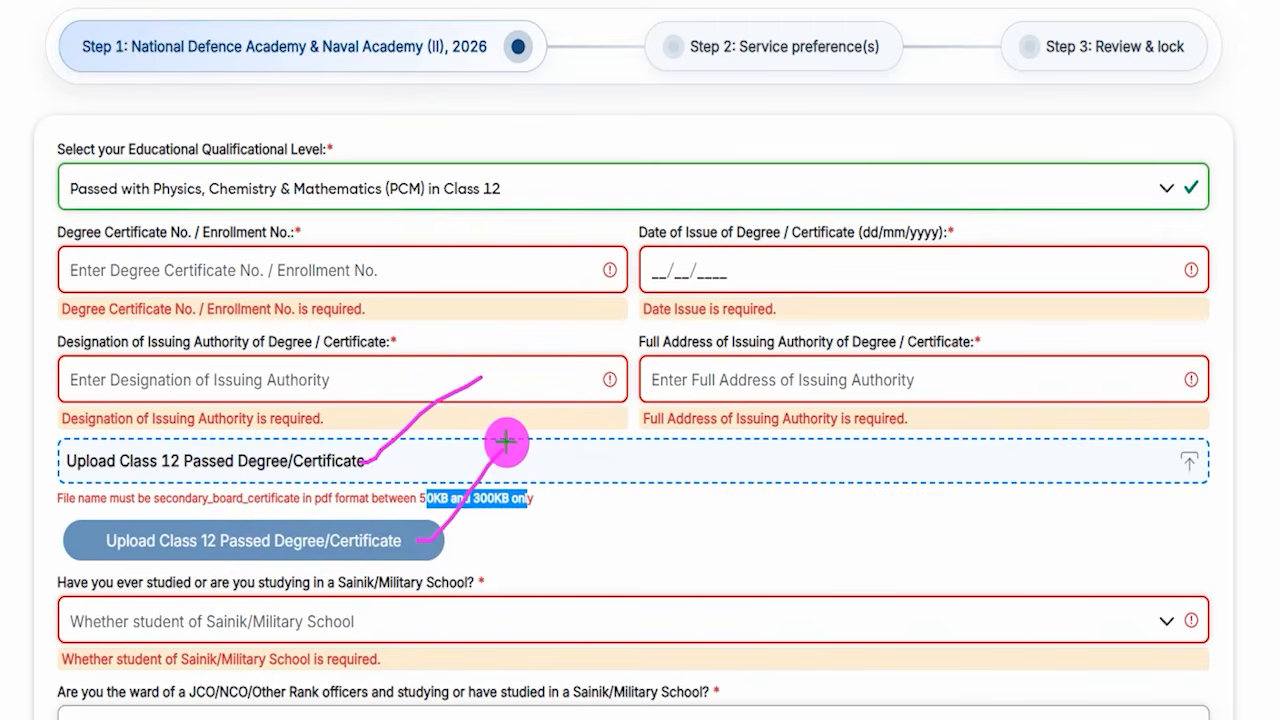
key(Escape)
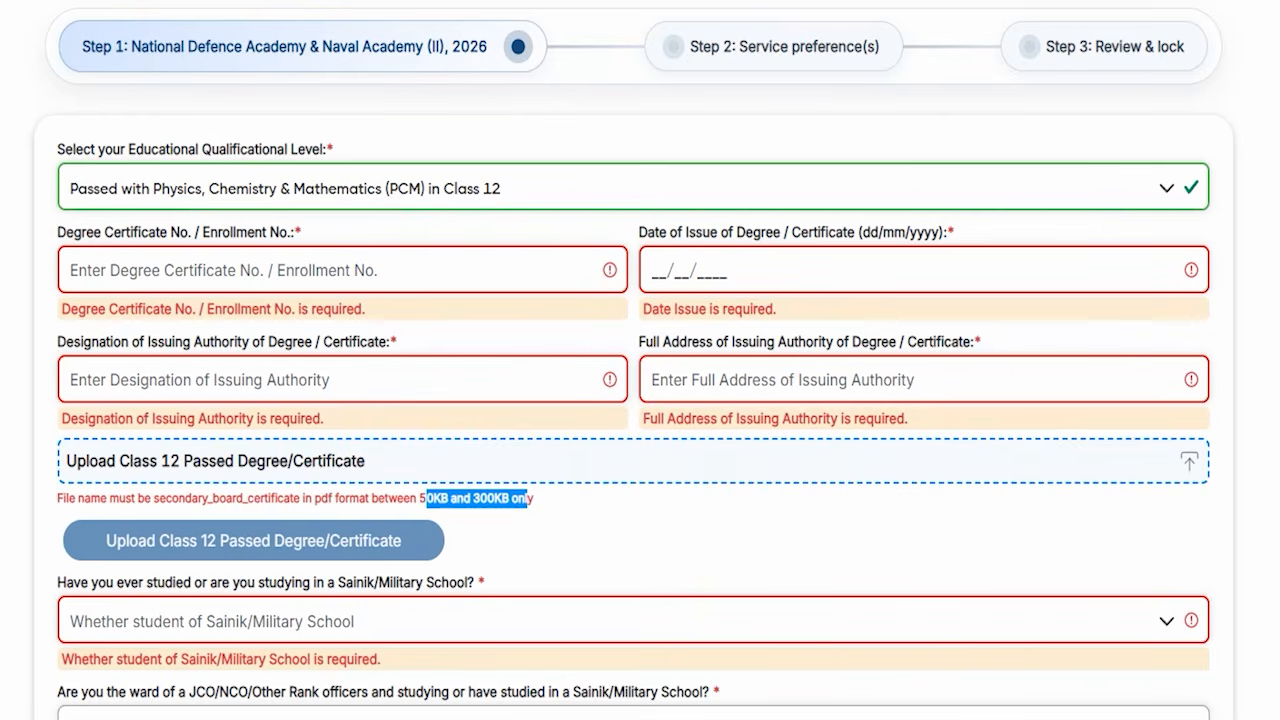
- Answer No to having ever studied or studying in a Sainik/Military School
scroll(384, 600, down, 2)
click(183, 413)
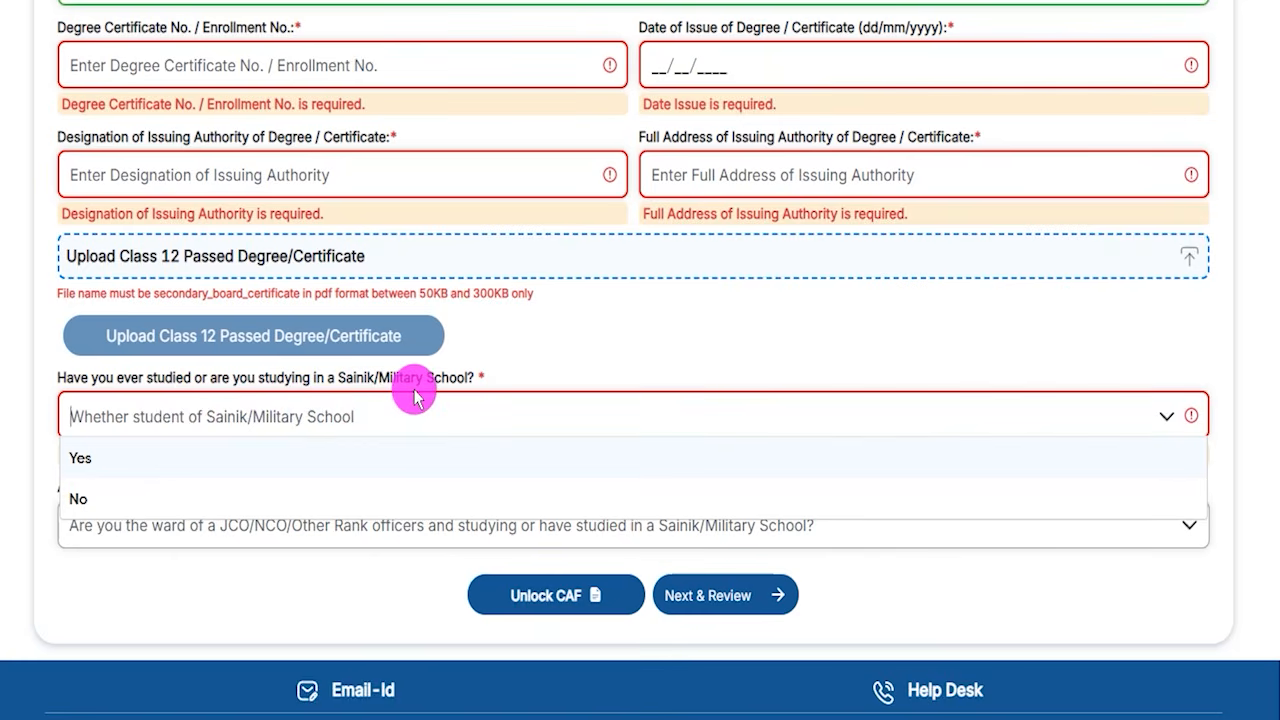
click(91, 459)
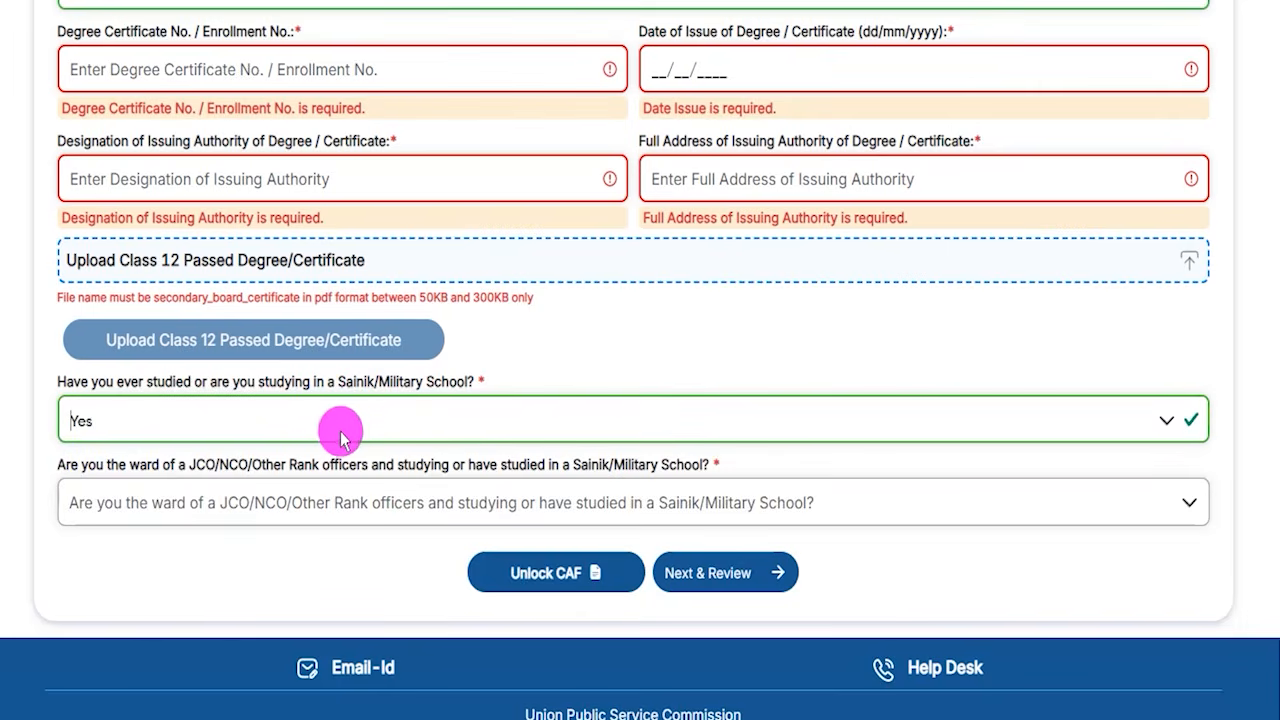
click(181, 428)
click(100, 503)
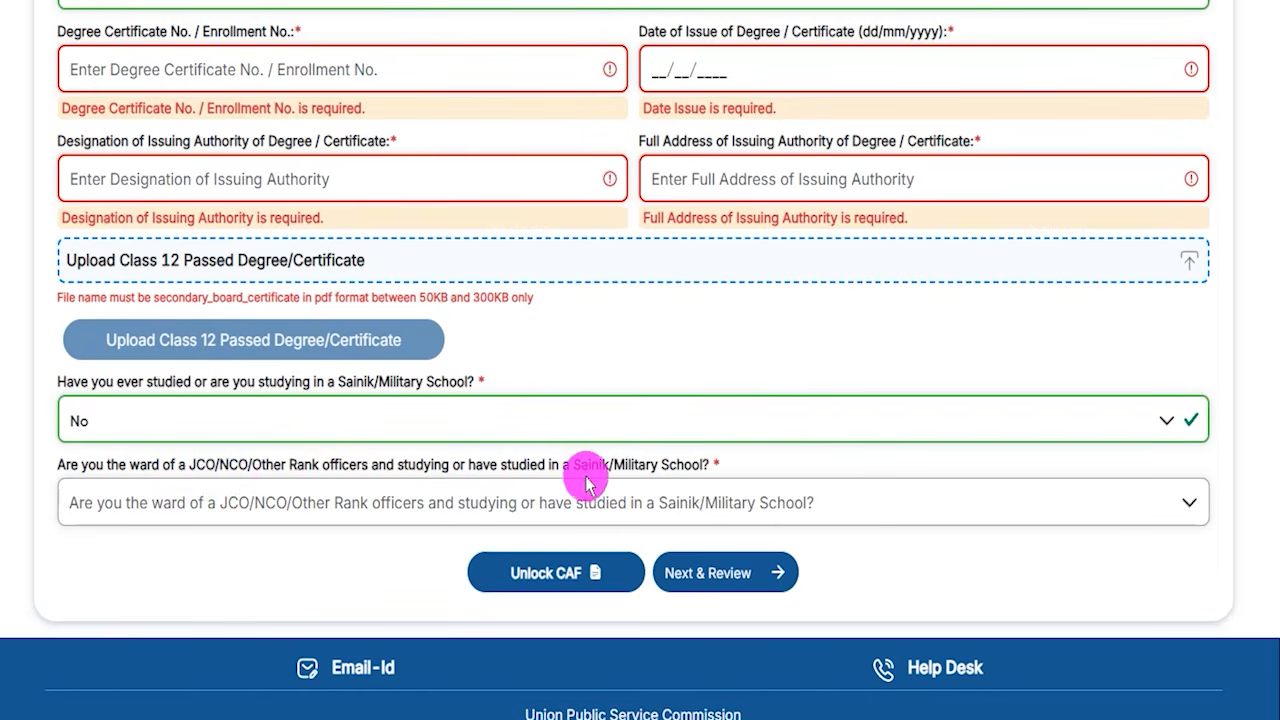
- Answer No to being the ward of a JCO/NCO/Other Rank officer studying in a Sainik/Military School
drag(573, 464, 637, 470)
click(340, 500)
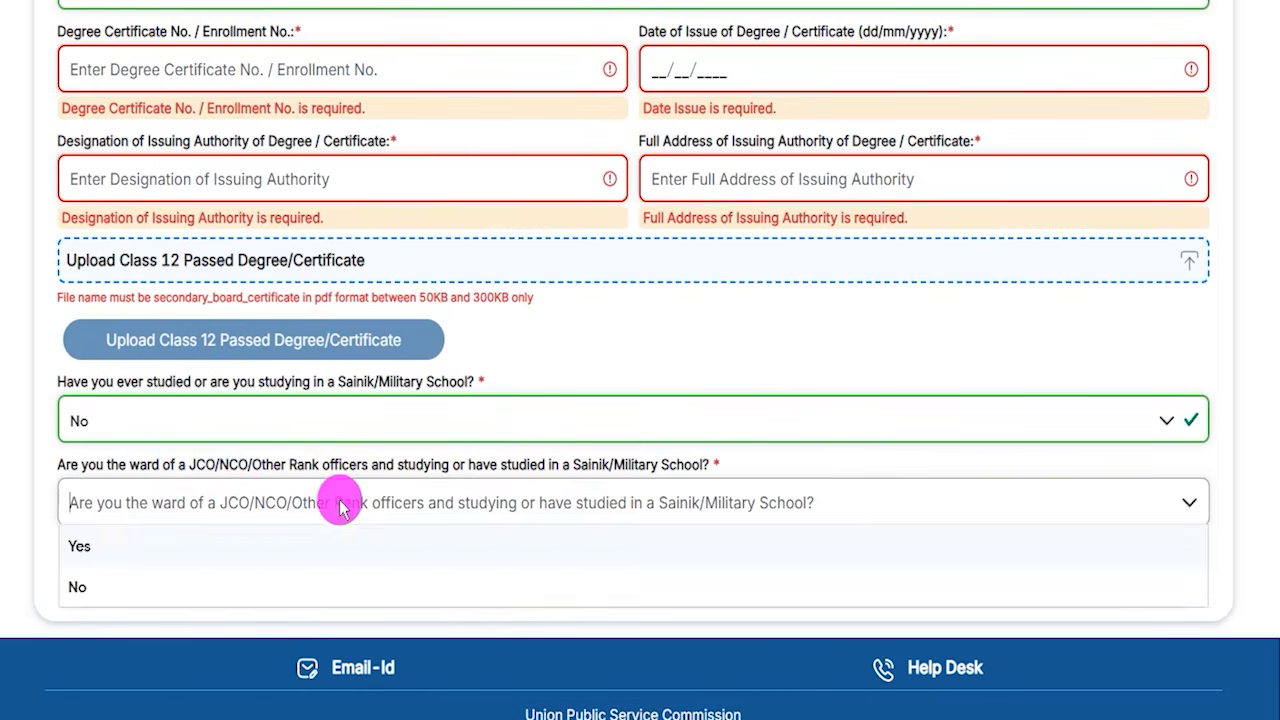
click(112, 545)
click(157, 500)
click(86, 582)
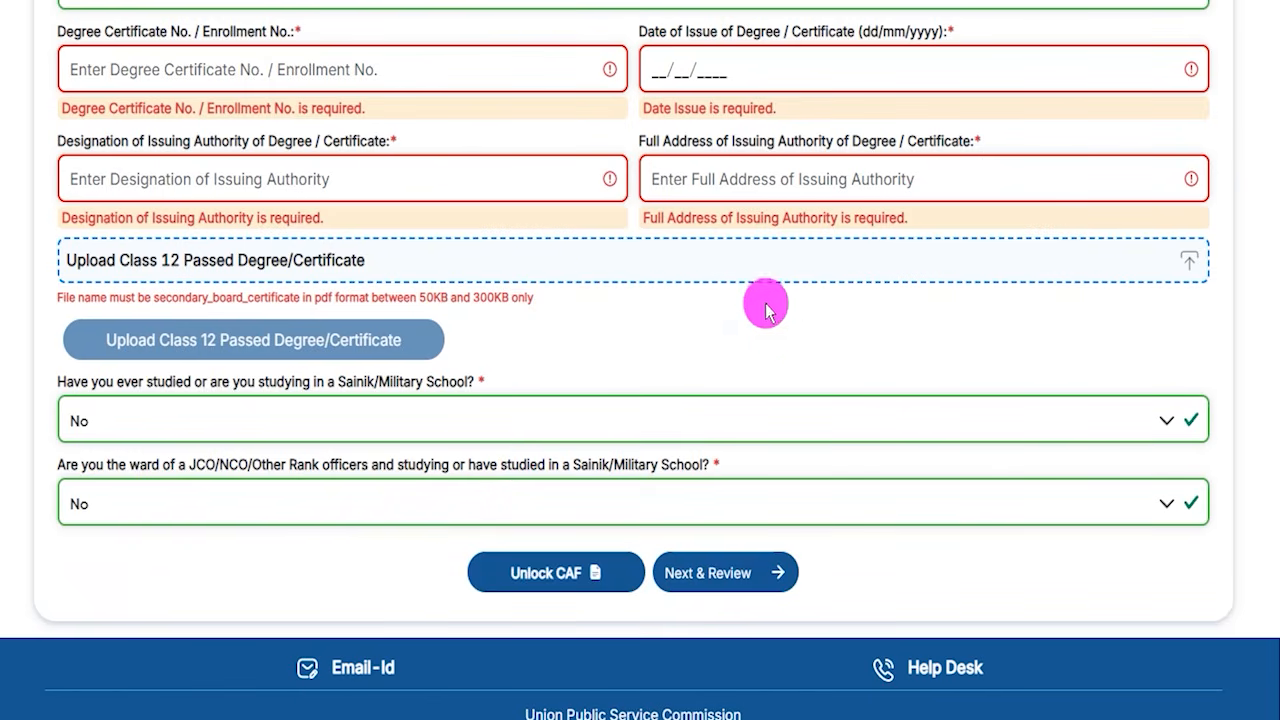
- Continue to the Step 2 Service preference(s) page of the application
drag(1045, 568, 786, 567)
click(786, 567)
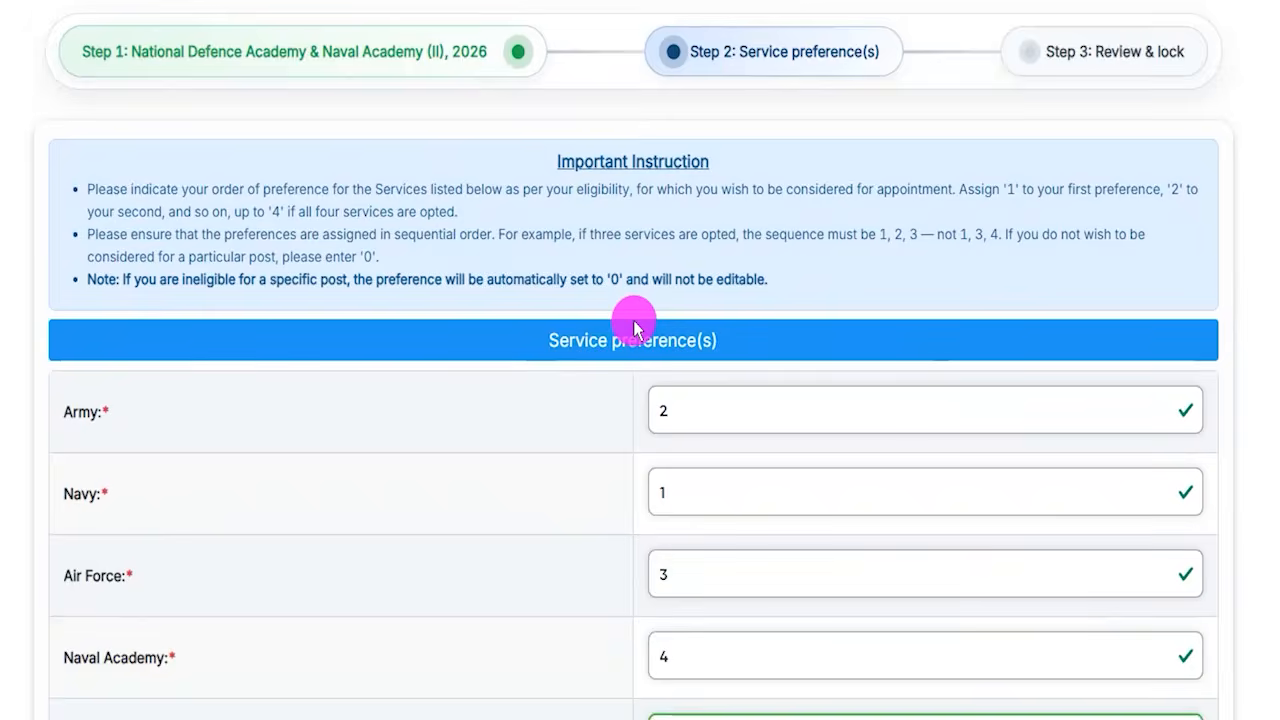
scroll(577, 370, down, 1)
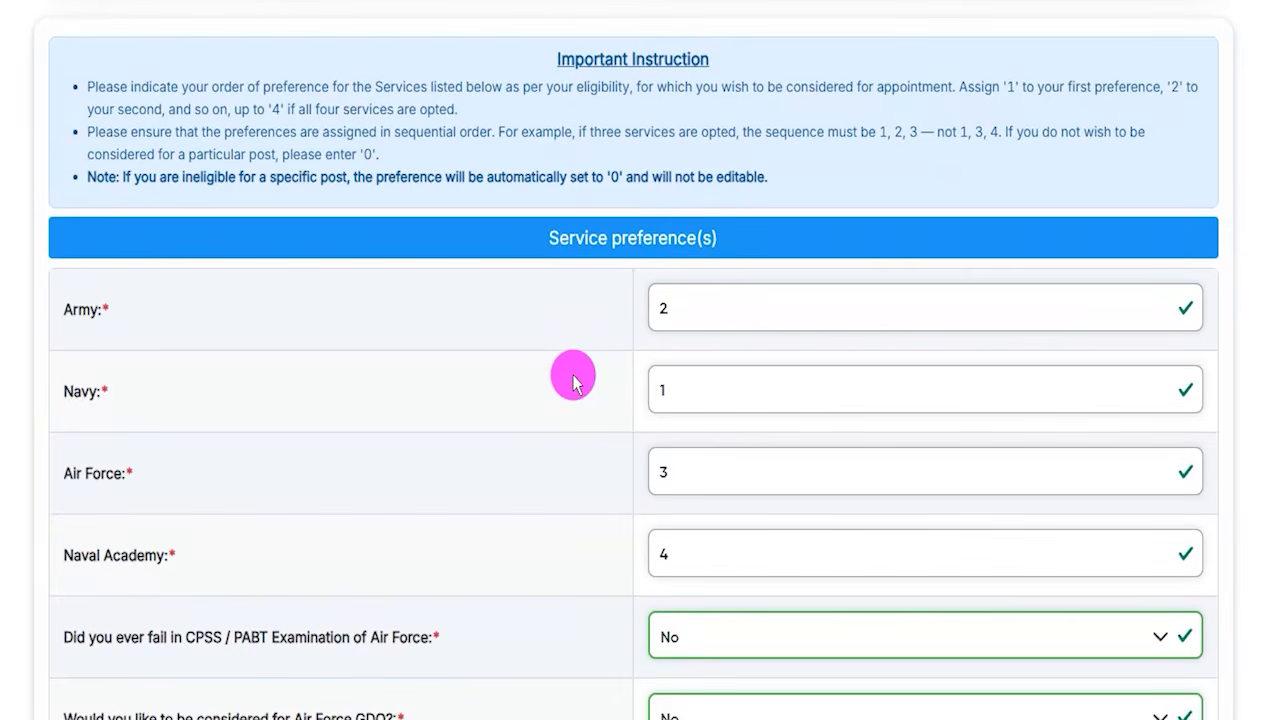
scroll(573, 383, down, 1)
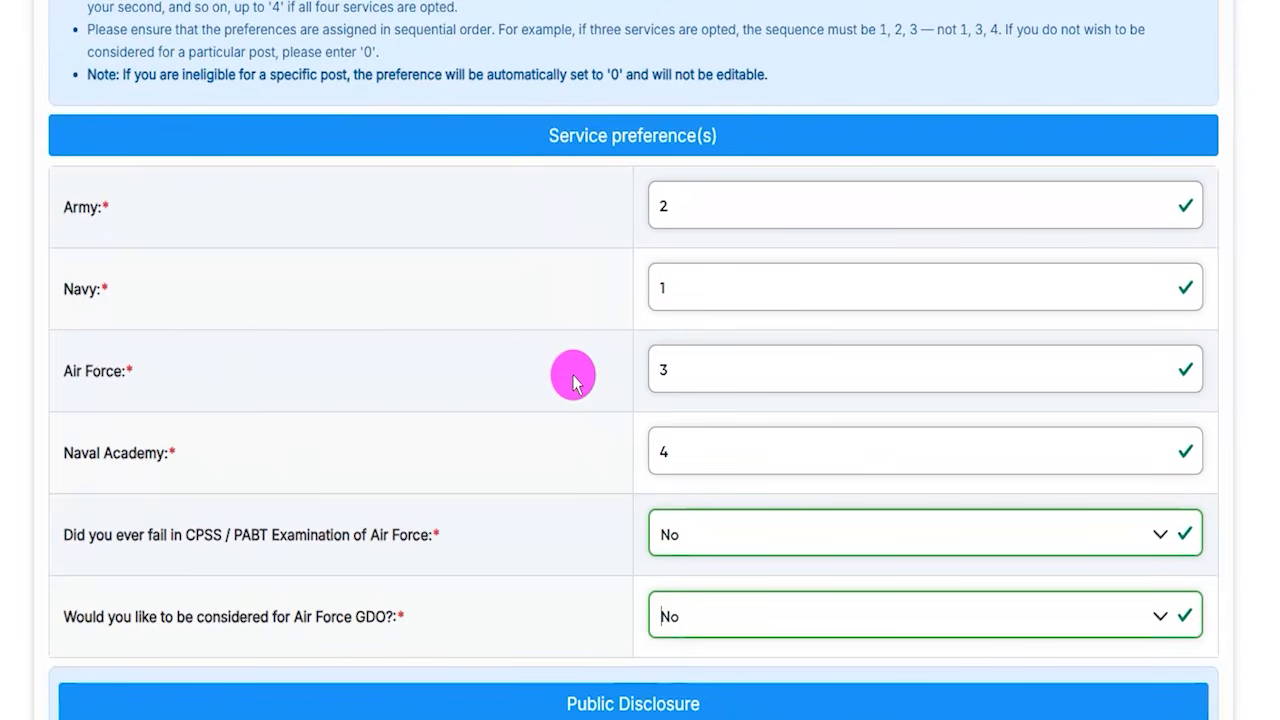
- Examine the preference order fields for Army, Navy, Air Force and Naval Academy
drag(77, 209, 108, 212)
drag(74, 290, 105, 290)
drag(77, 368, 100, 375)
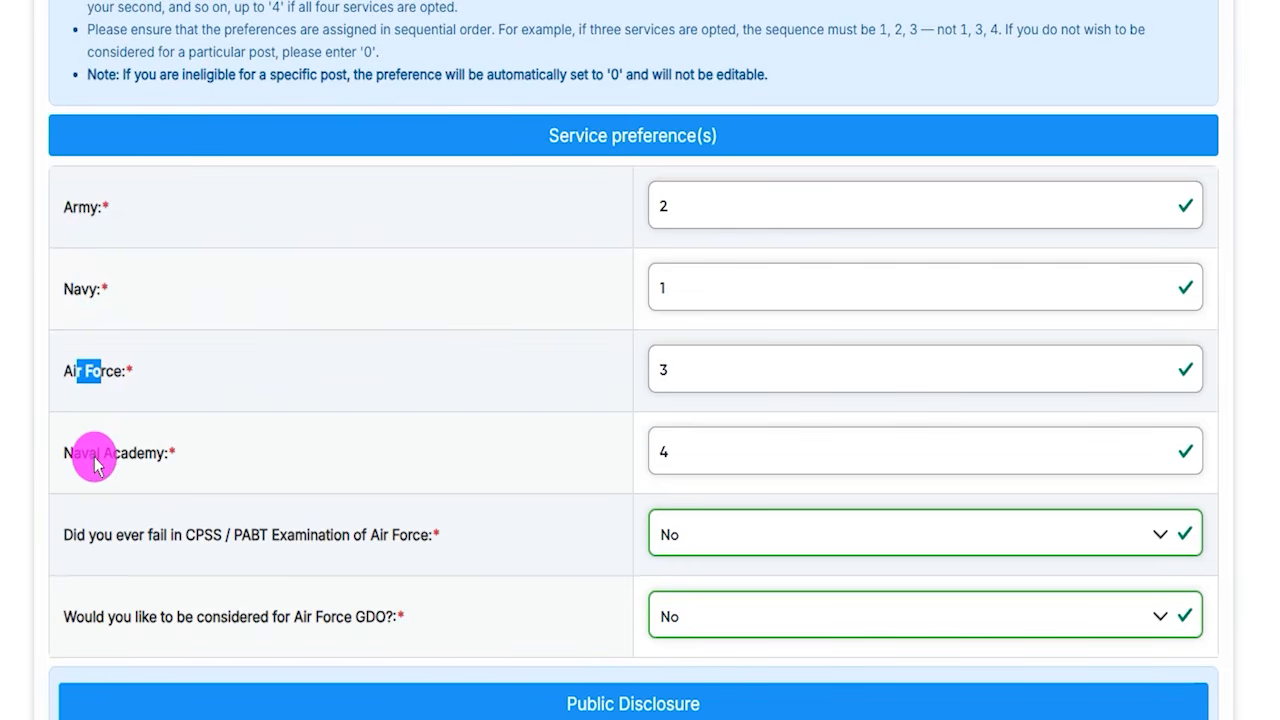
drag(82, 455, 146, 463)
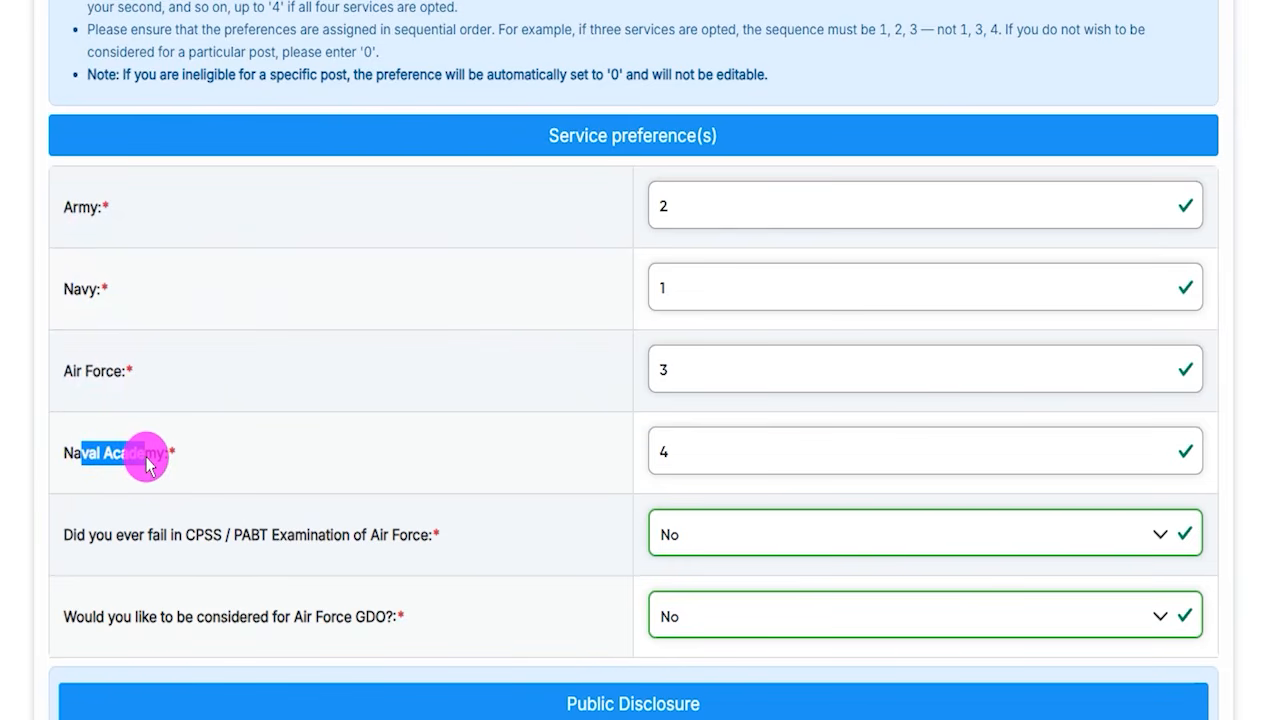
click(221, 243)
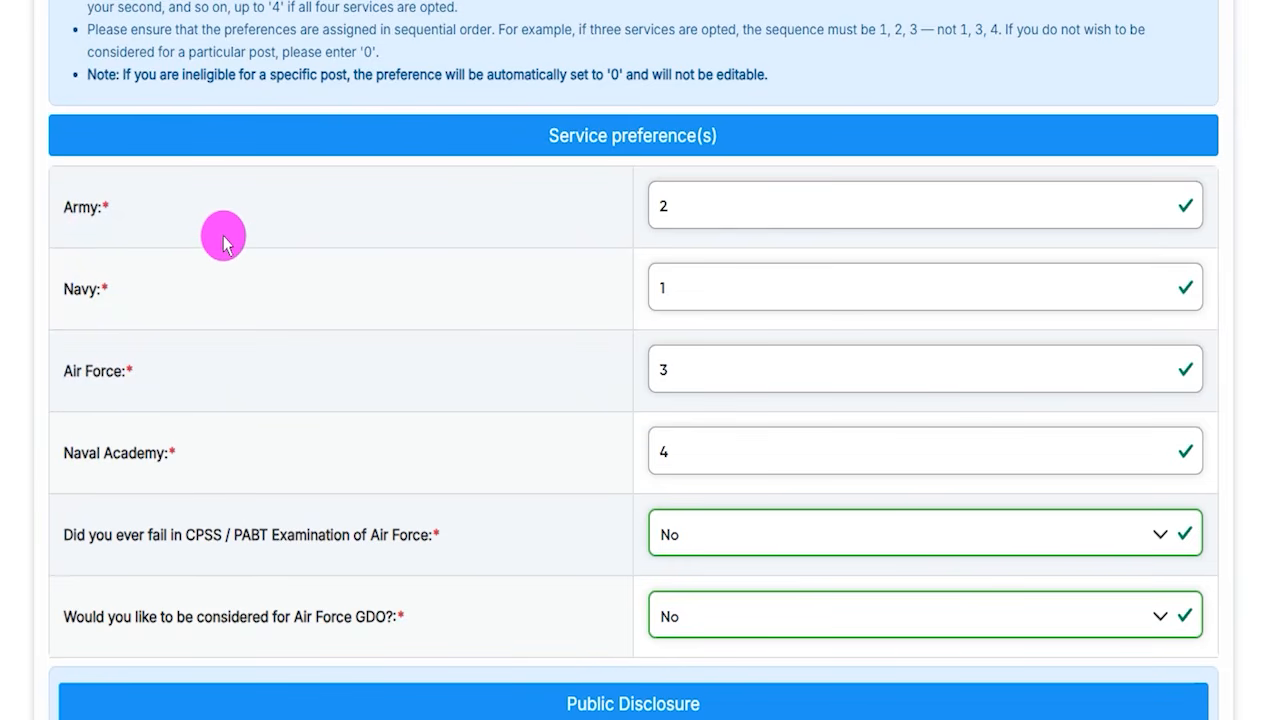
drag(63, 203, 97, 207)
drag(60, 290, 97, 290)
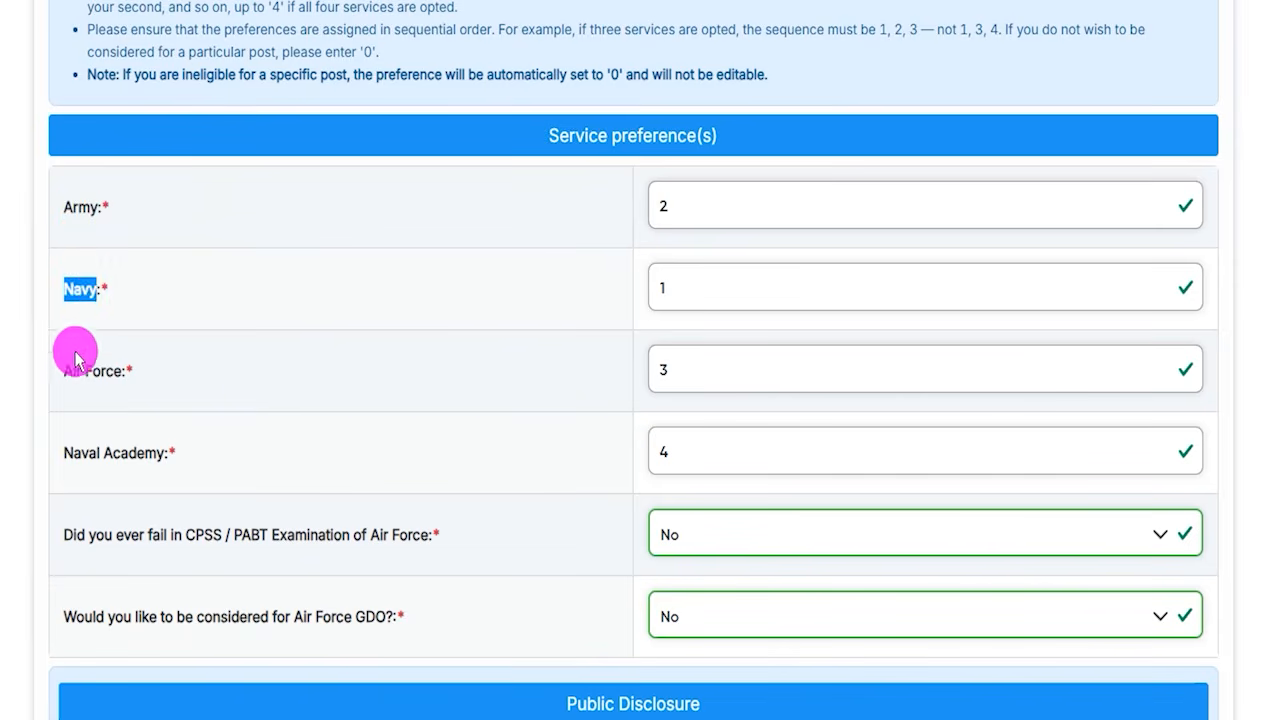
drag(64, 371, 88, 380)
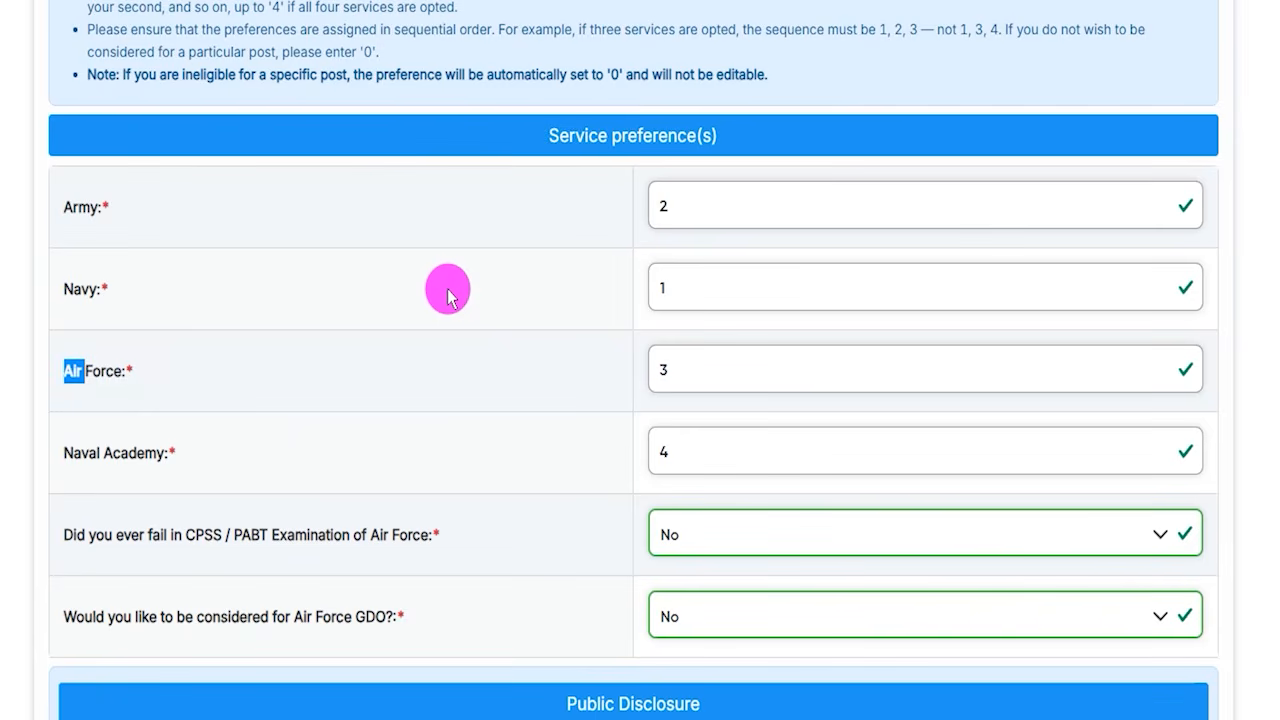
drag(71, 206, 98, 214)
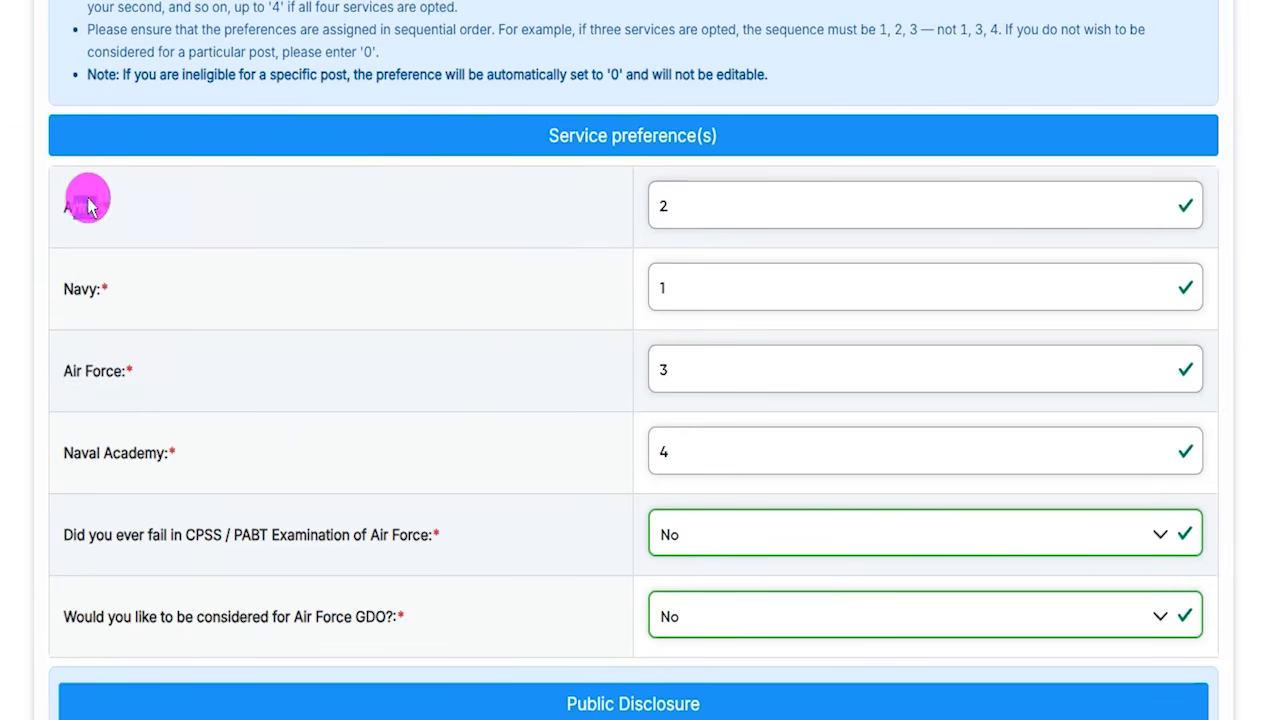
click(68, 203)
drag(67, 208, 98, 208)
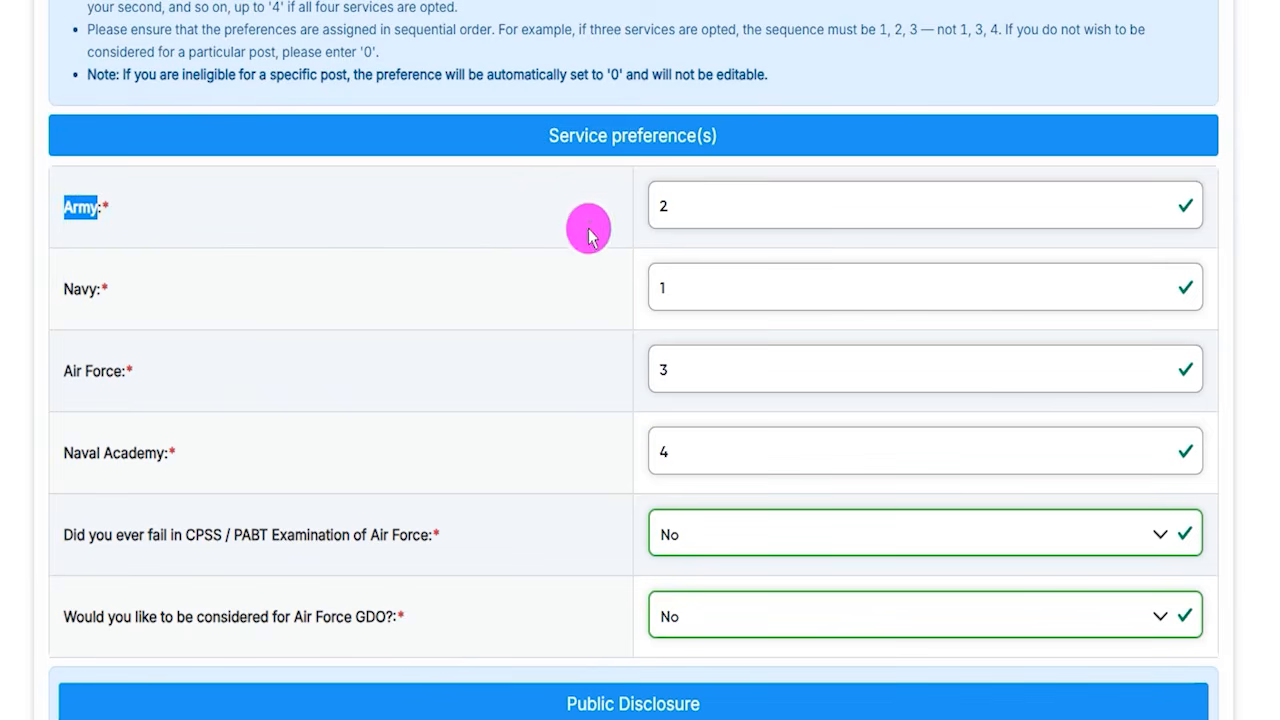
drag(690, 206, 615, 200)
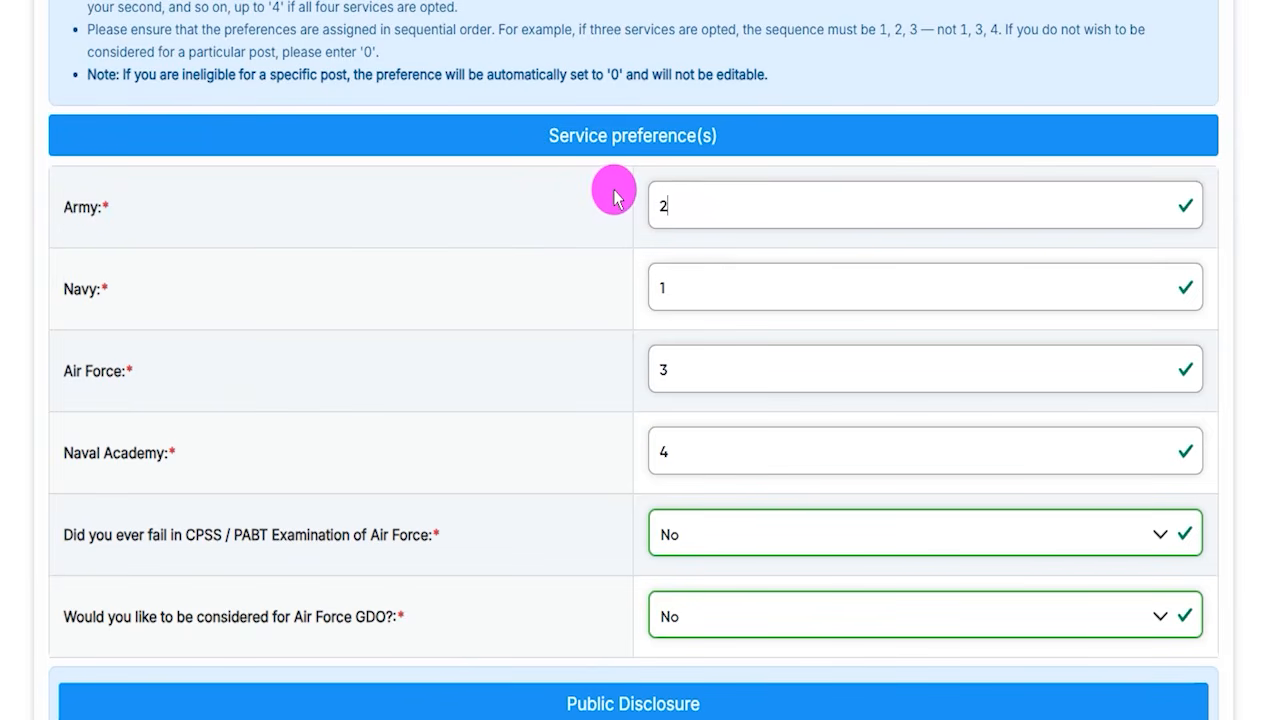
drag(74, 288, 104, 292)
drag(680, 306, 634, 286)
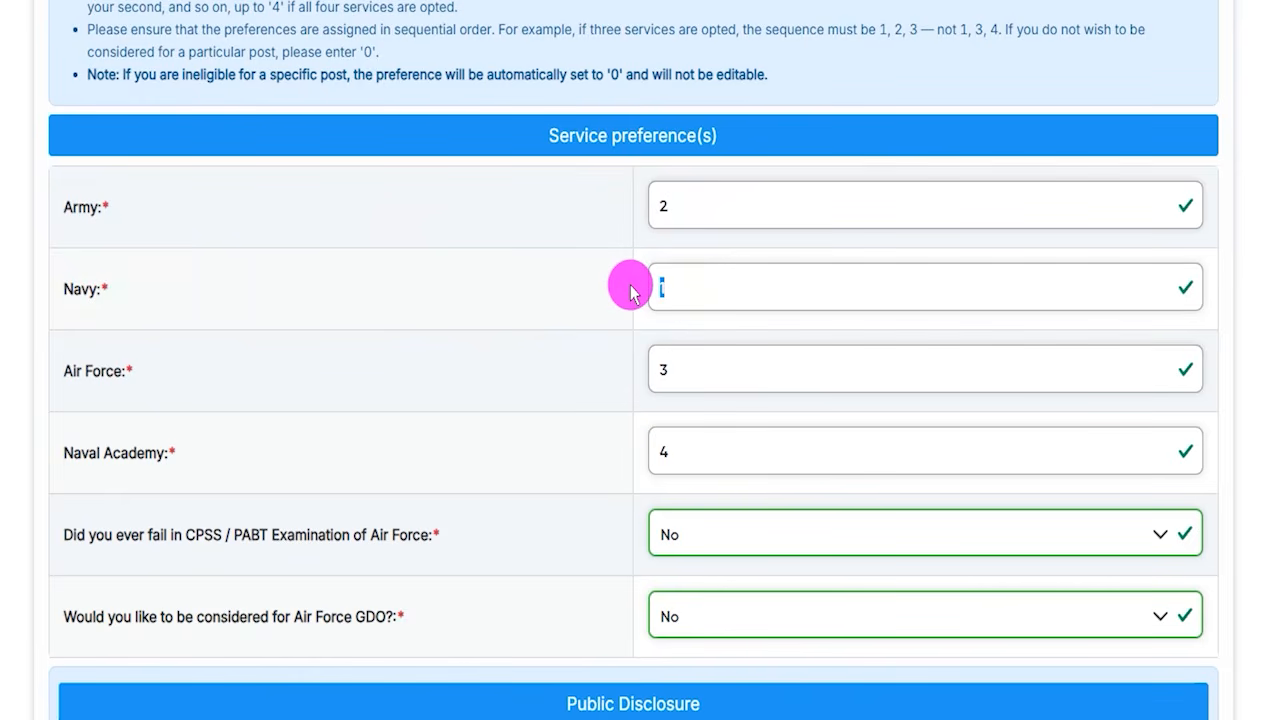
drag(73, 372, 107, 378)
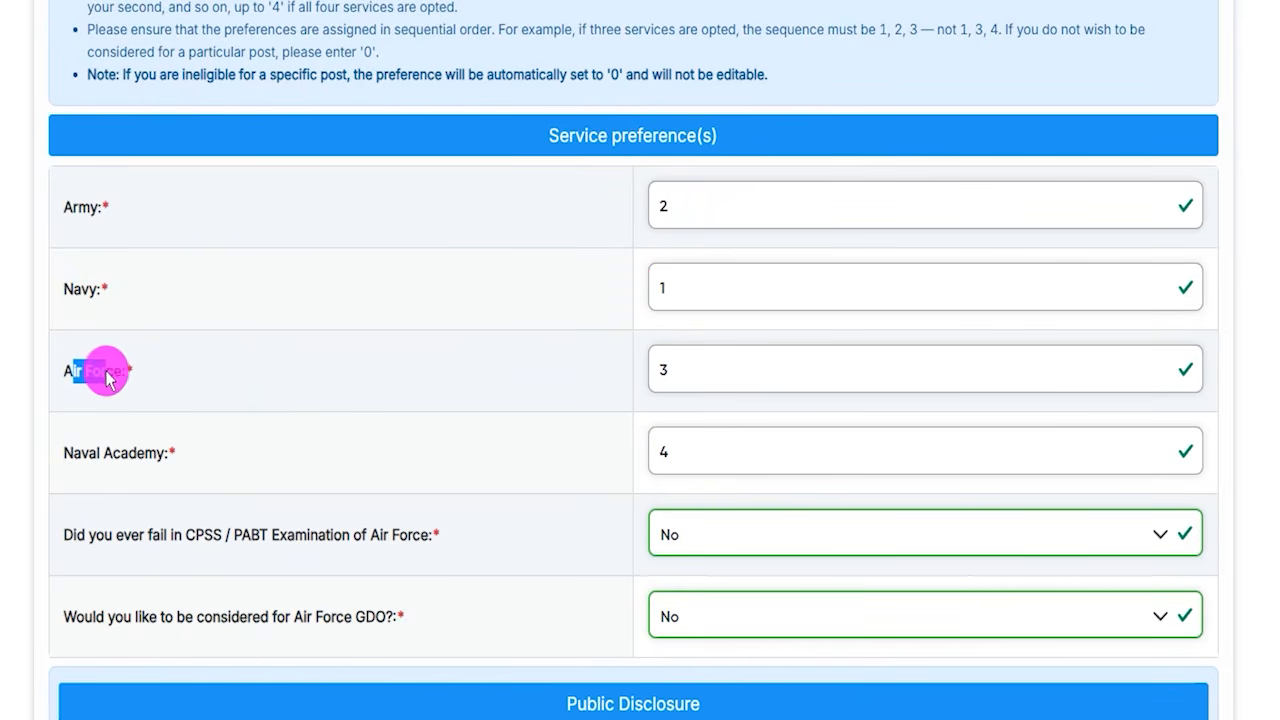
- Set the Naval Academy preference to 0
click(679, 368)
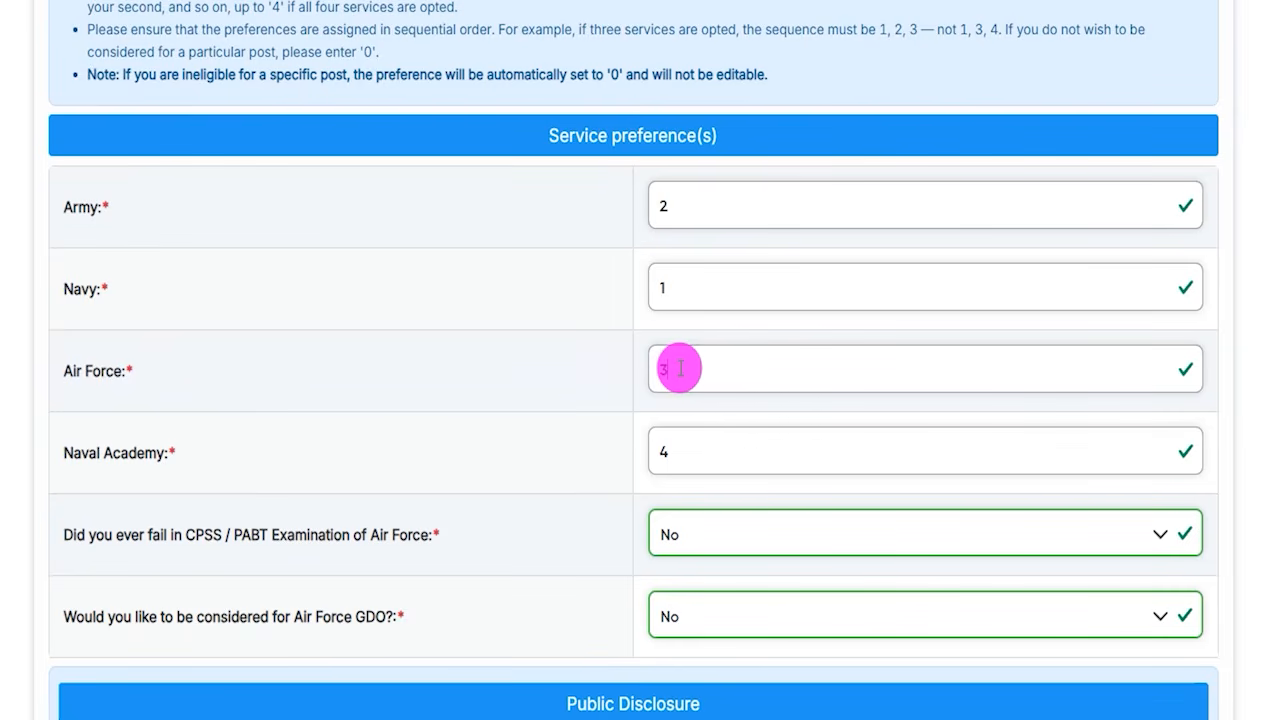
drag(74, 452, 153, 462)
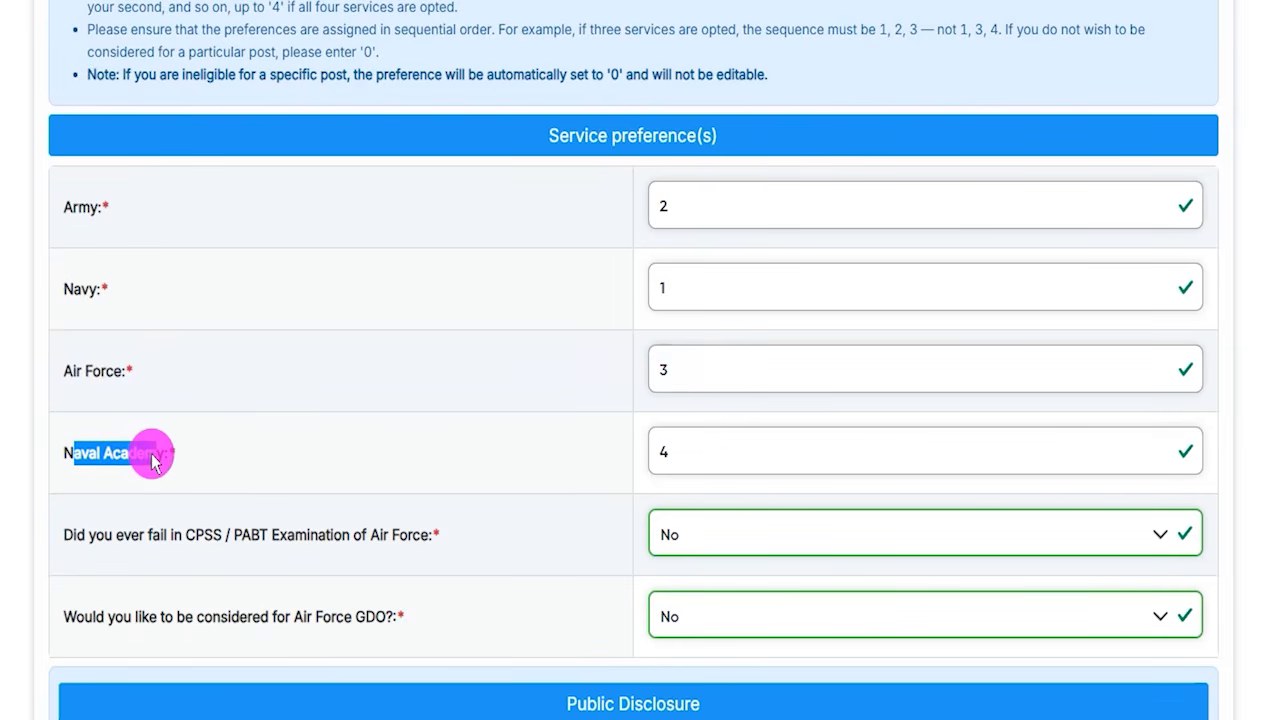
click(689, 451)
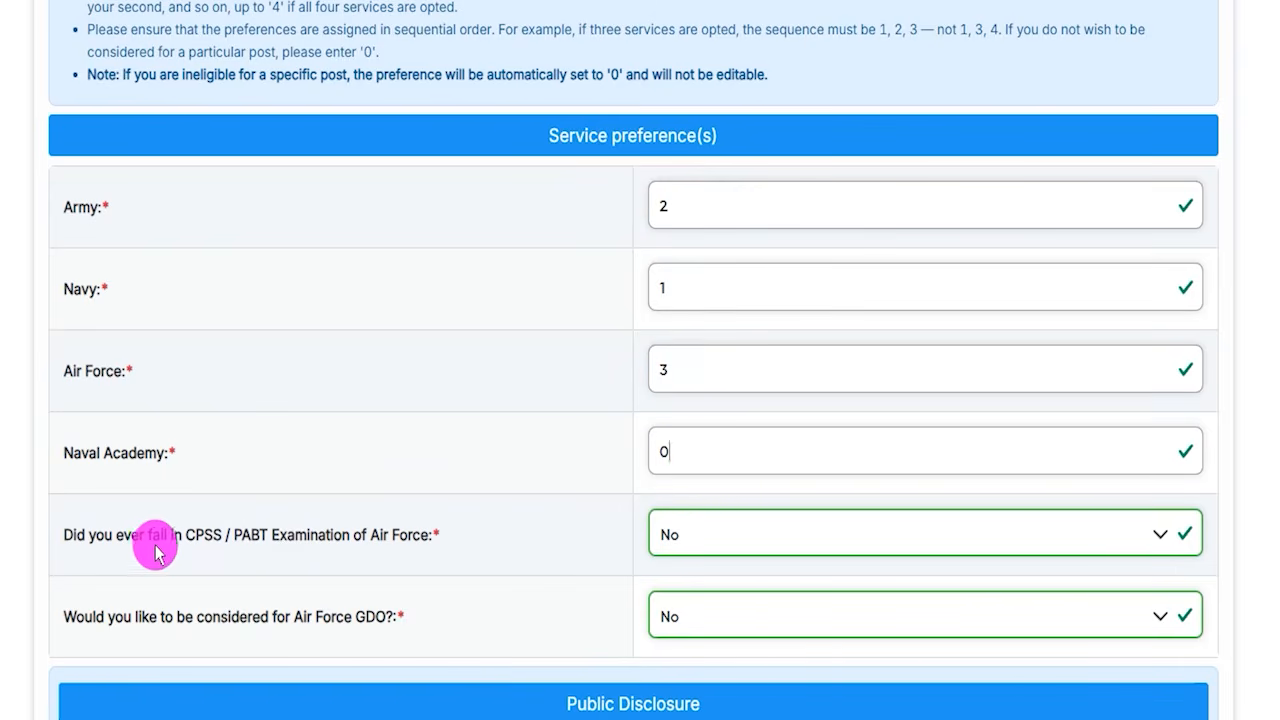
- Answer Yes to having failed the CPSS / PABT Examination of Air Force
drag(186, 542, 297, 545)
click(239, 541)
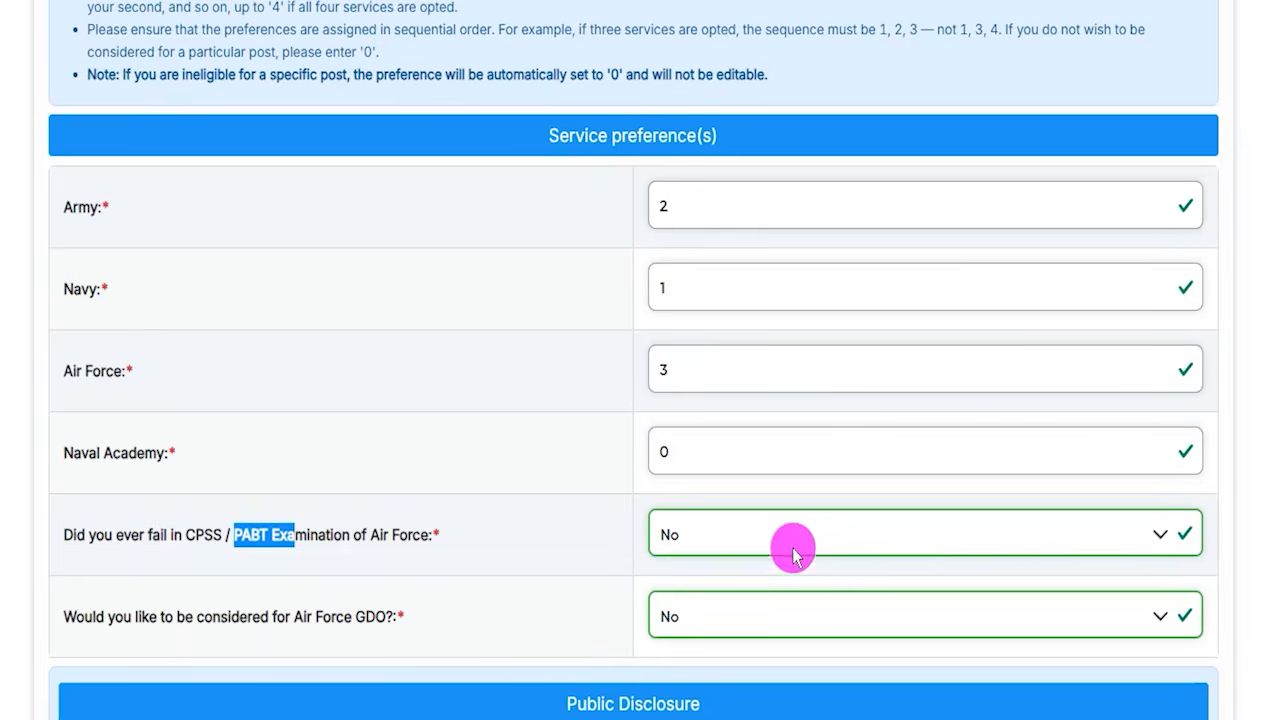
click(723, 534)
click(686, 576)
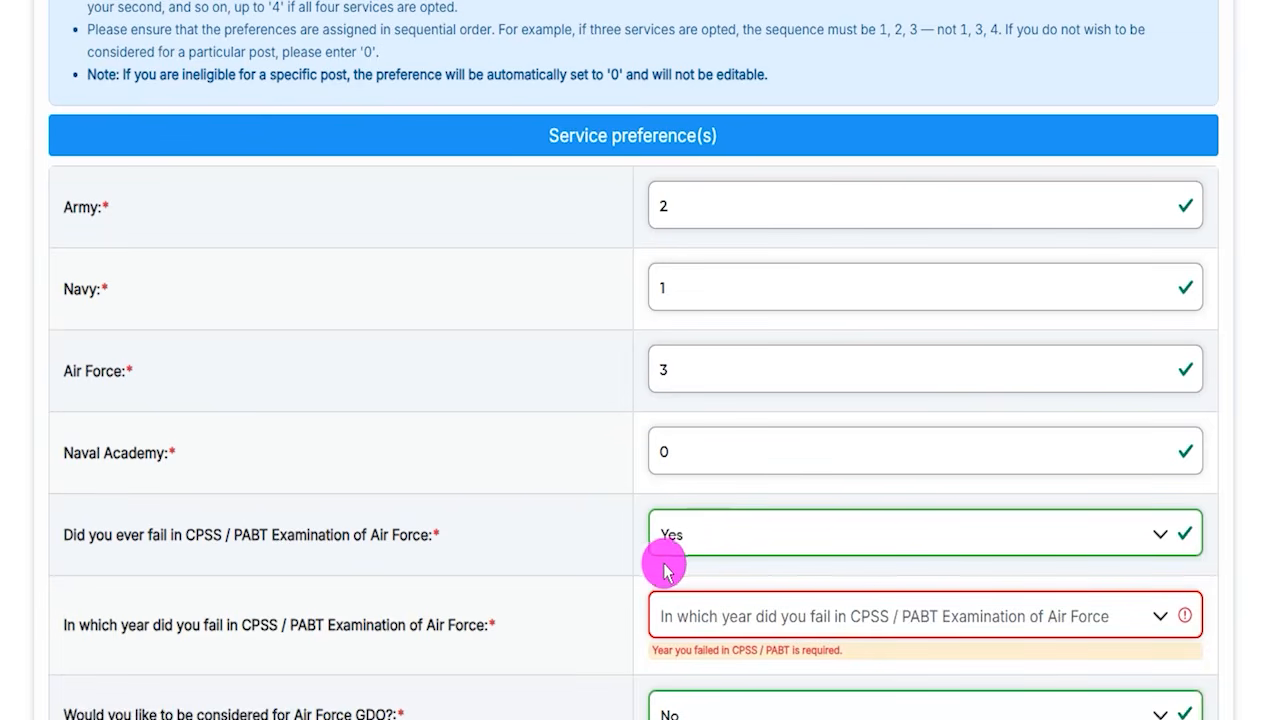
- Answer No to the CPSS / PABT failure question and to being considered for Air Force GDO
click(735, 618)
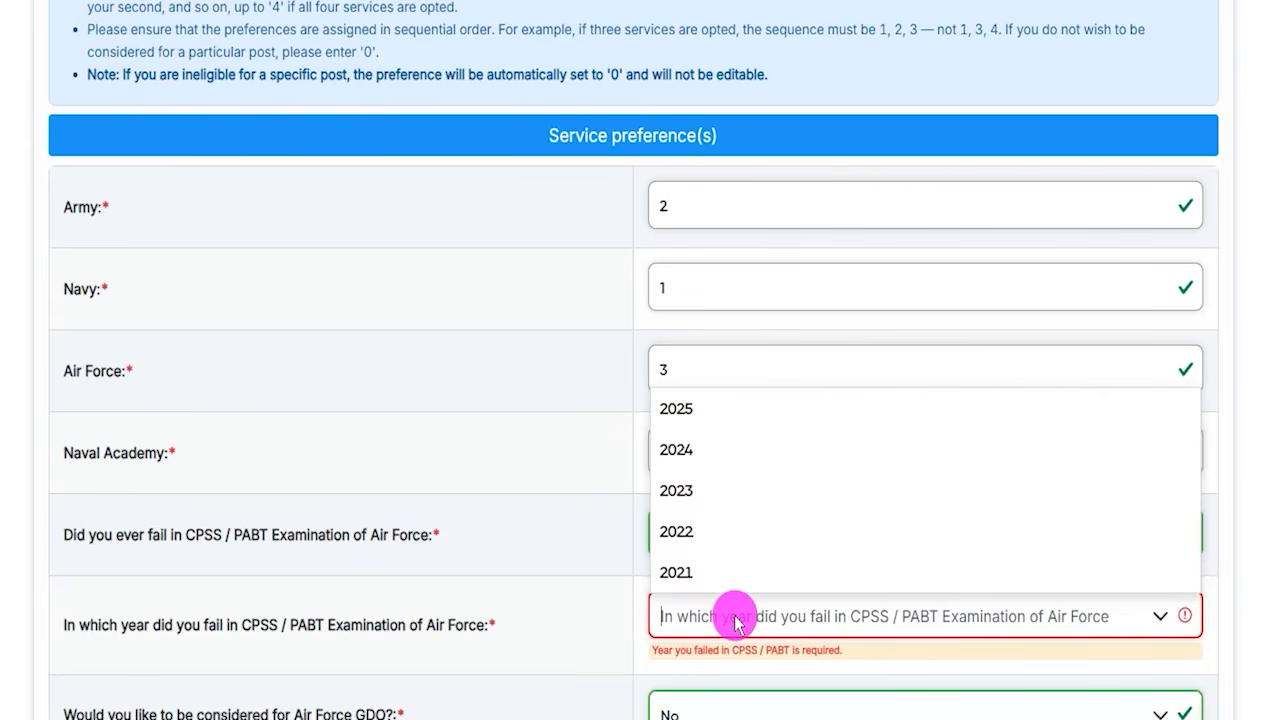
click(522, 592)
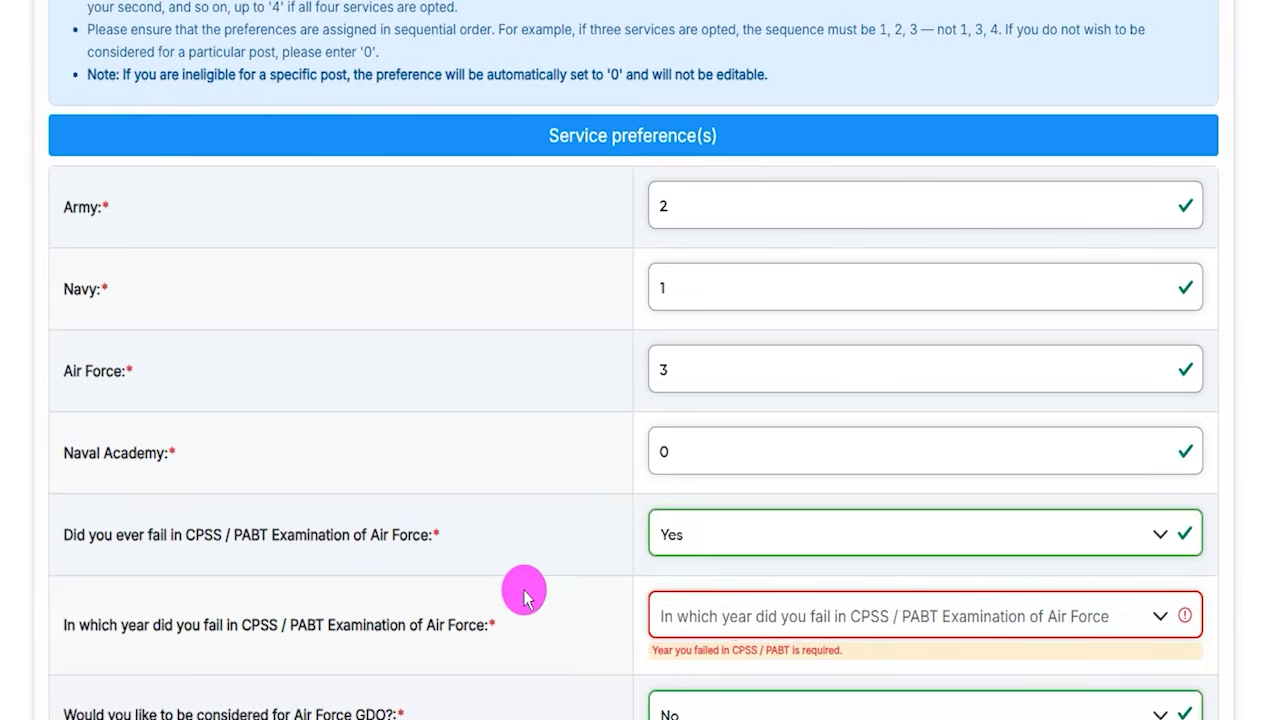
click(682, 540)
click(671, 614)
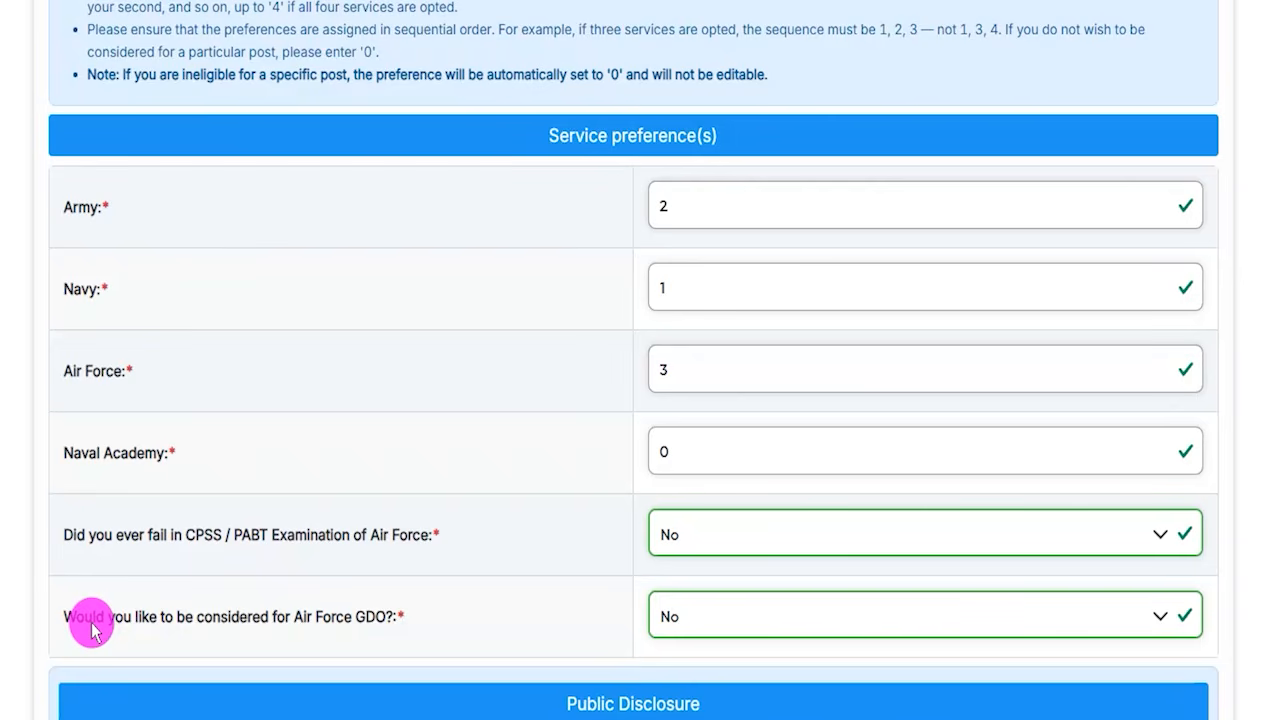
drag(86, 620, 358, 618)
click(717, 614)
click(677, 657)
click(677, 614)
click(671, 695)
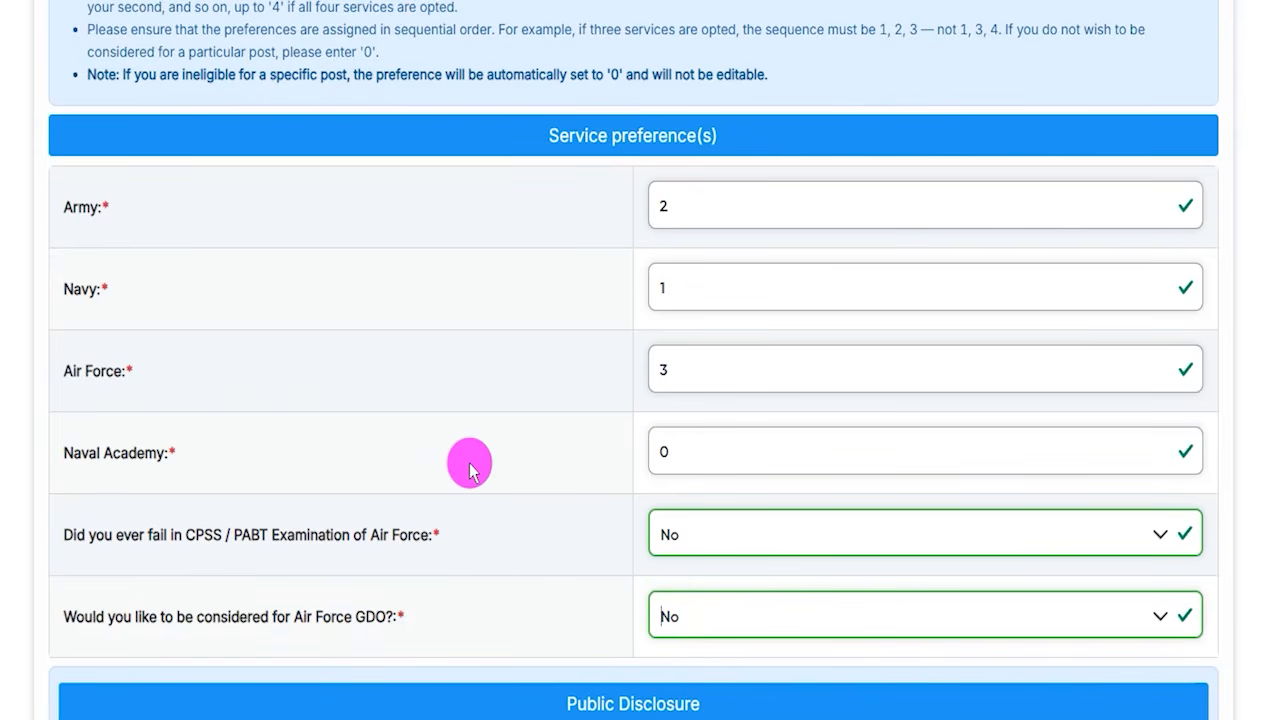
- Answer No to making personal information available under the Public Disclosure question
scroll(470, 465, down, 4)
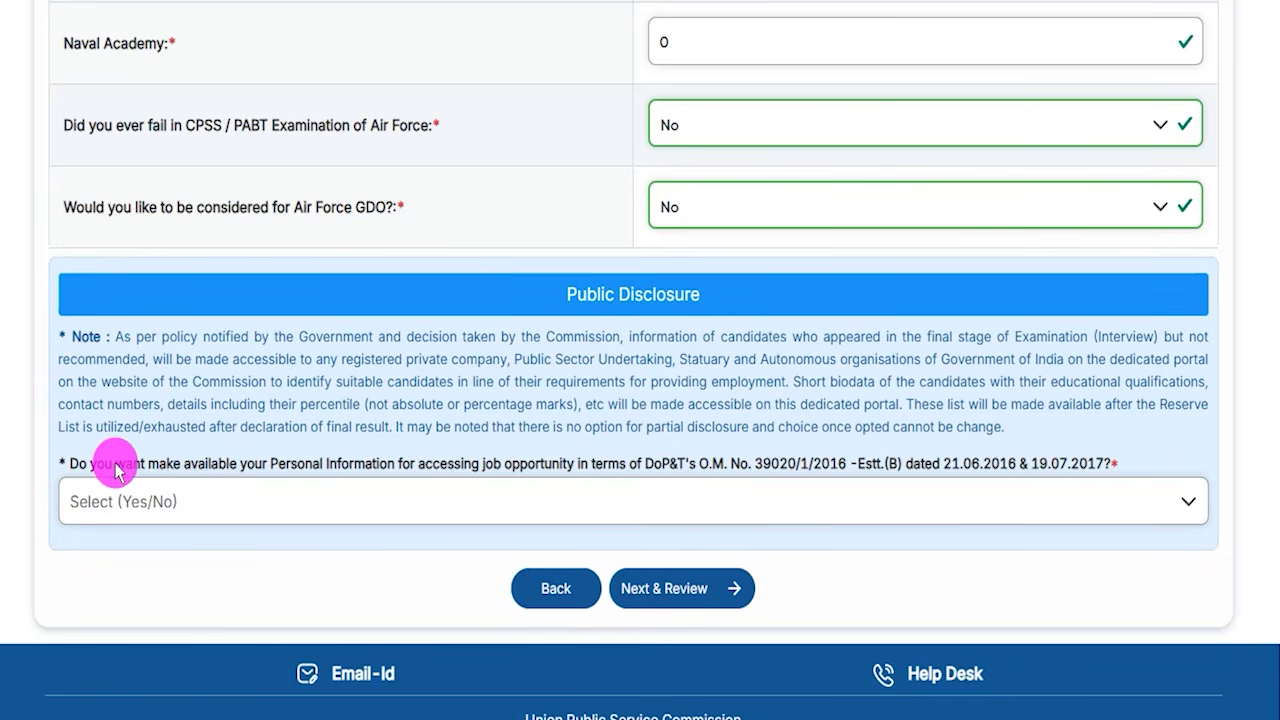
drag(115, 468, 286, 486)
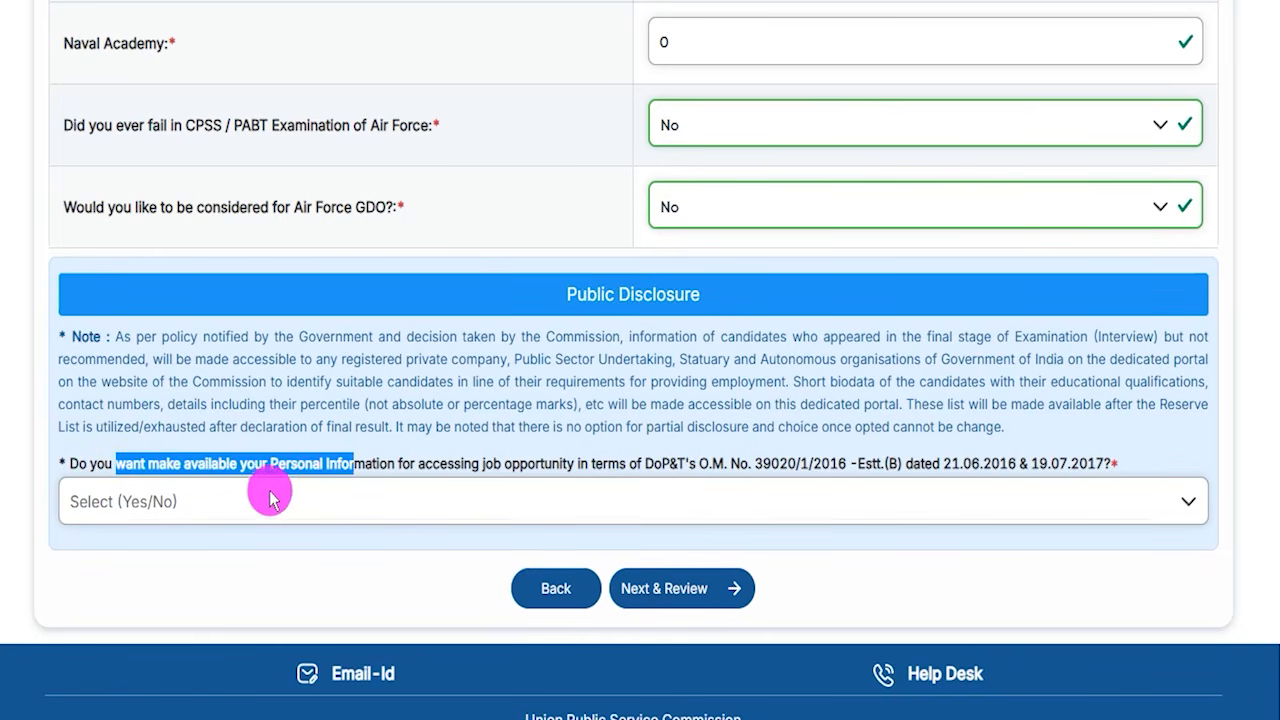
click(217, 500)
click(88, 545)
click(100, 505)
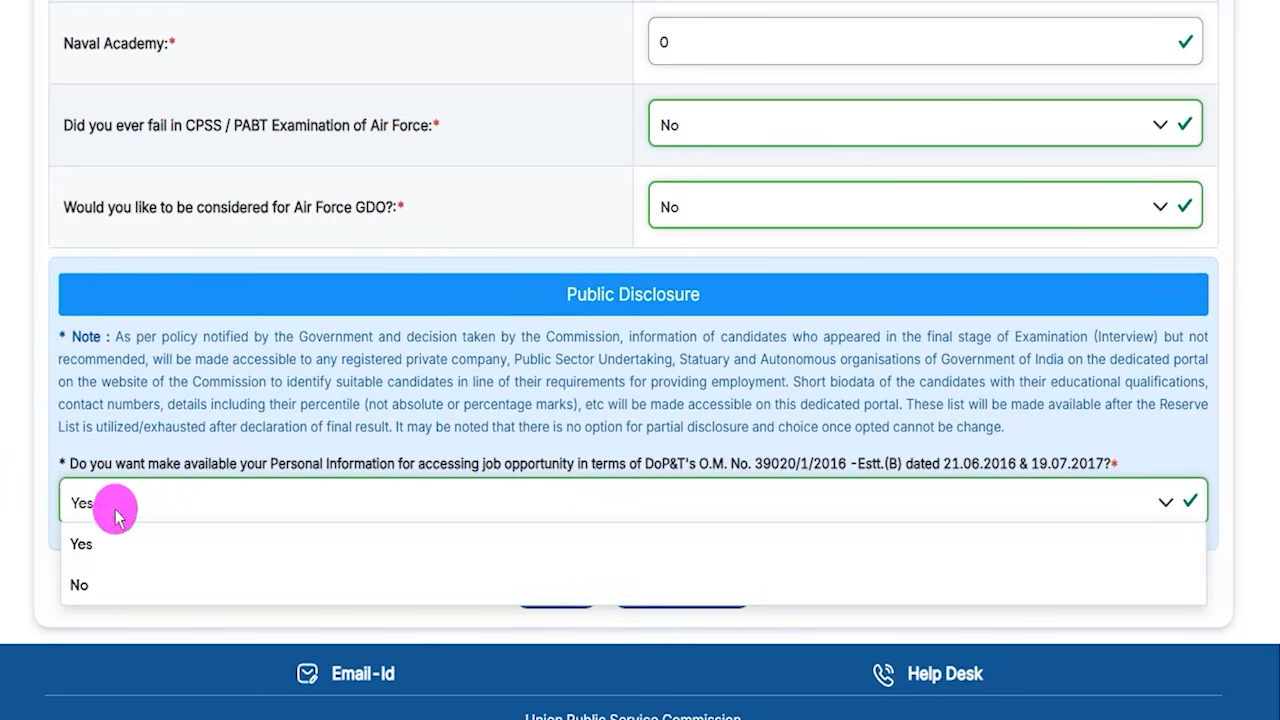
click(92, 588)
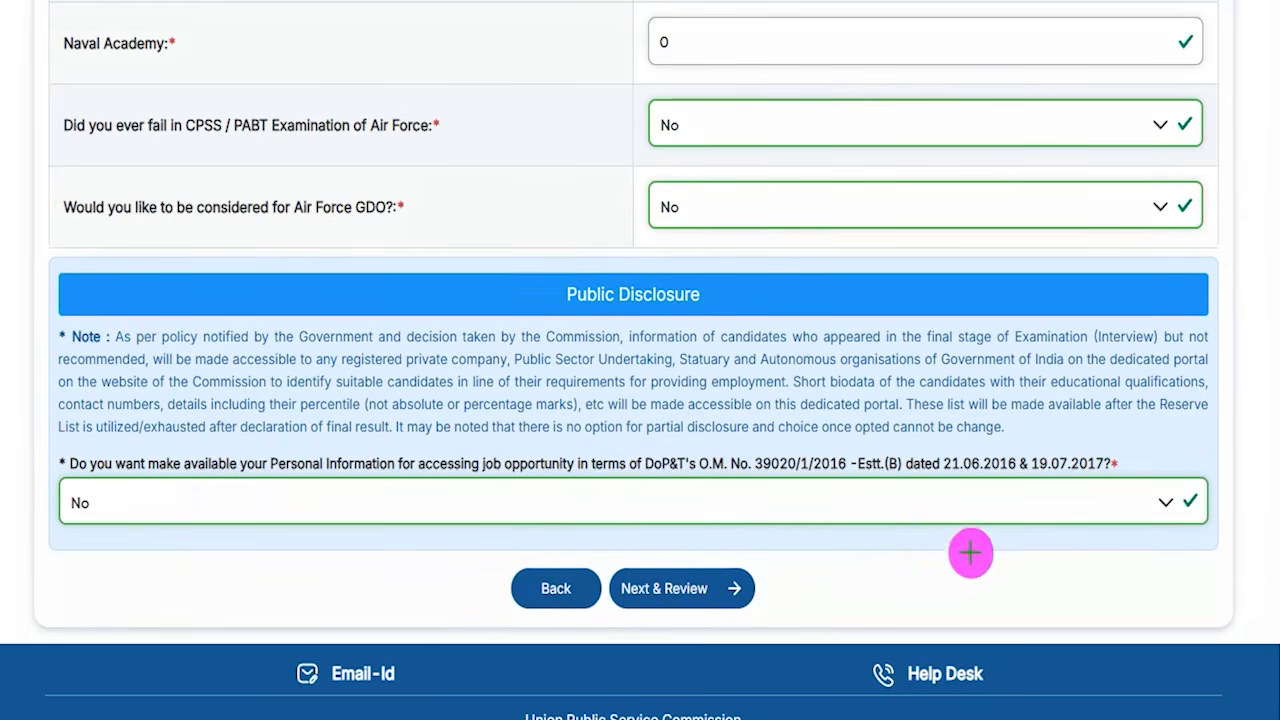
- Open the review page and examine the service preference and public disclosure summary
drag(968, 543, 728, 577)
click(728, 577)
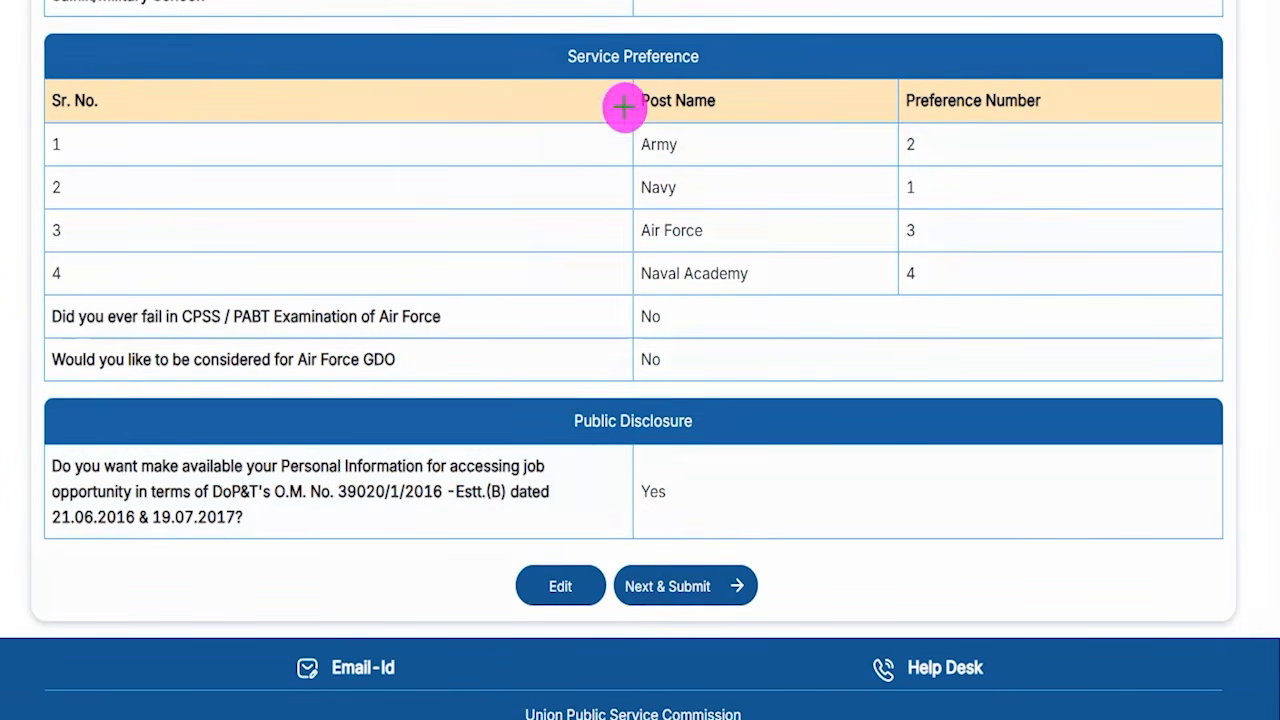
drag(706, 62, 745, 28)
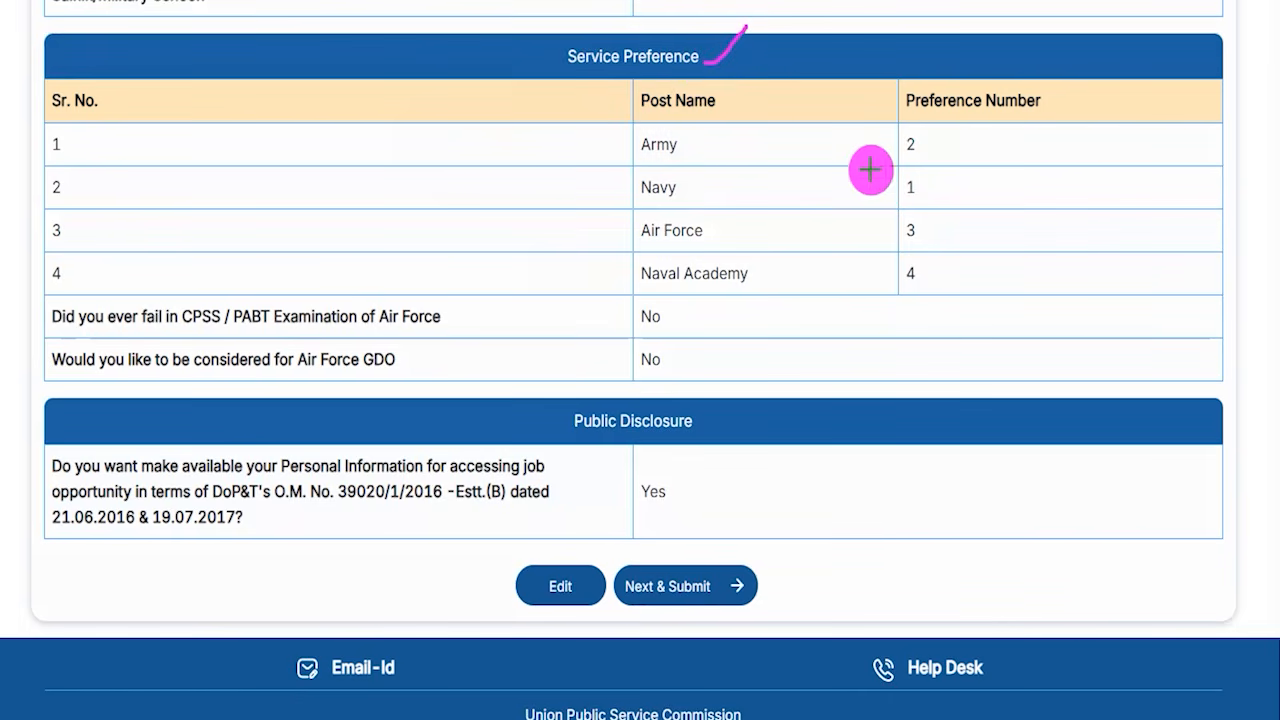
drag(898, 159, 937, 158)
mouse_move(942, 210)
mouse_down()
mouse_move(890, 210)
mouse_move(921, 250)
mouse_up()
drag(892, 291, 962, 290)
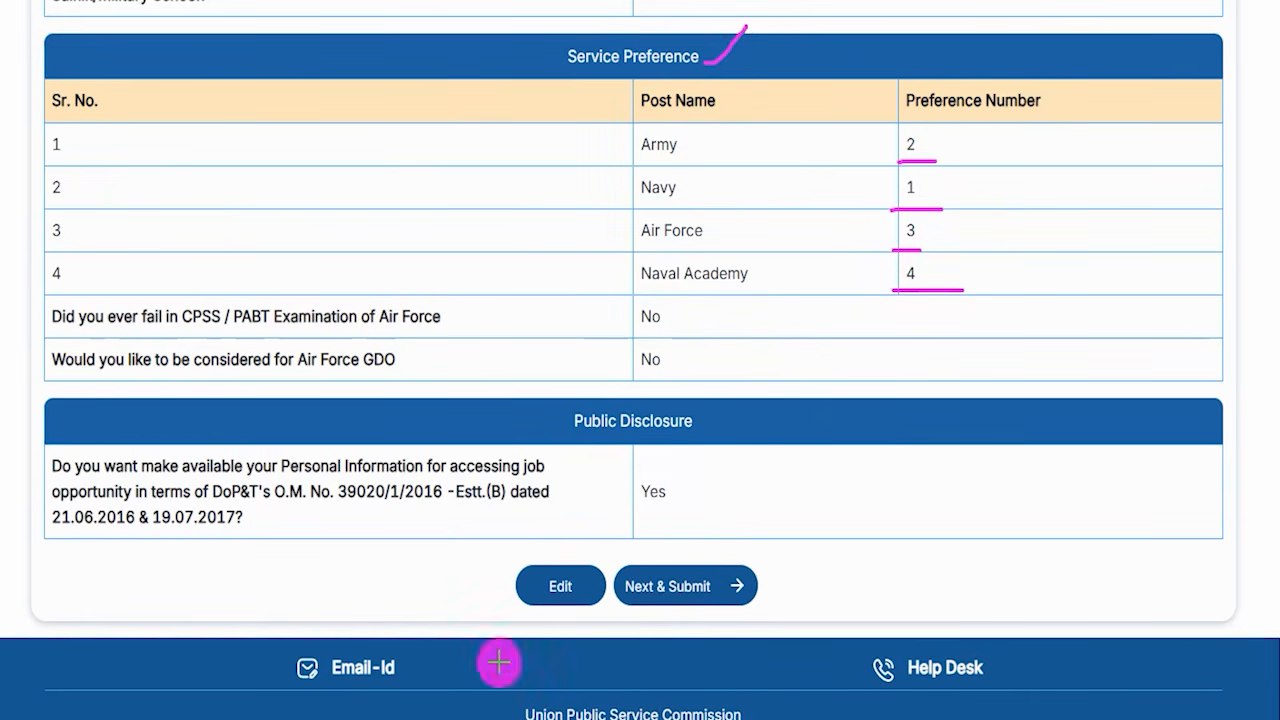
drag(284, 574, 508, 588)
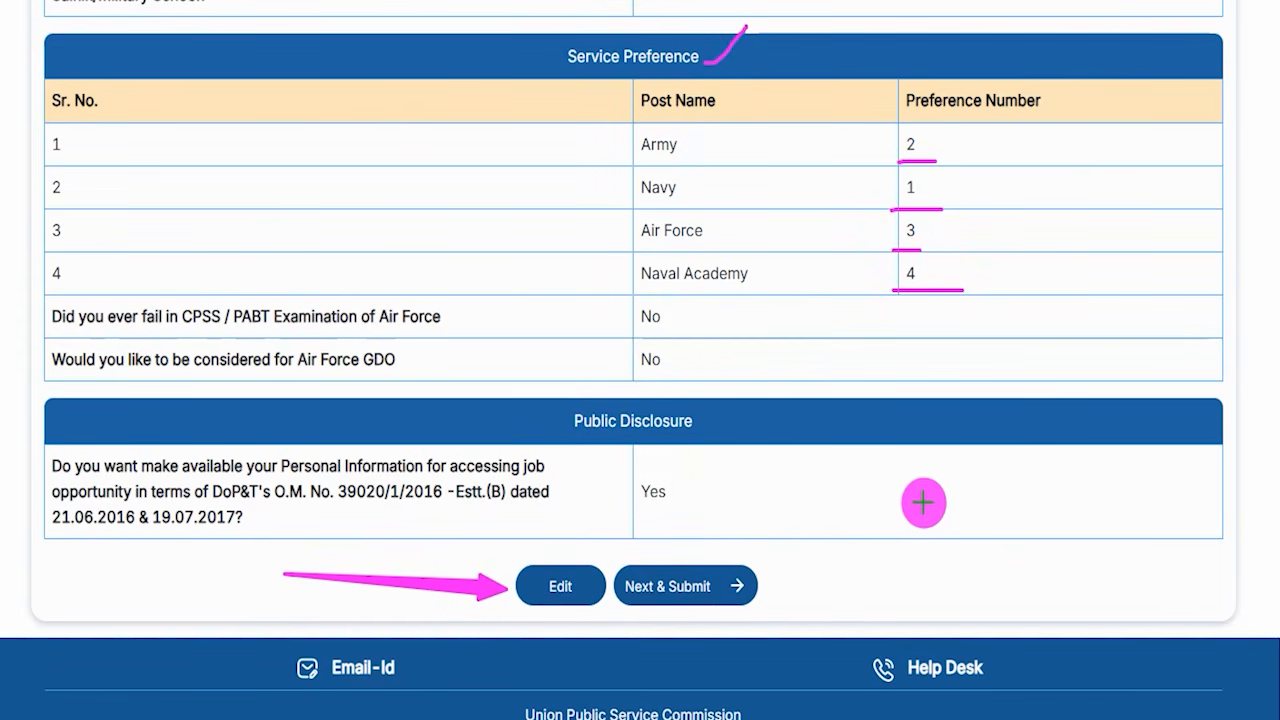
mouse_move(930, 460)
mouse_down()
mouse_move(762, 569)
mouse_move(732, 572)
mouse_up()
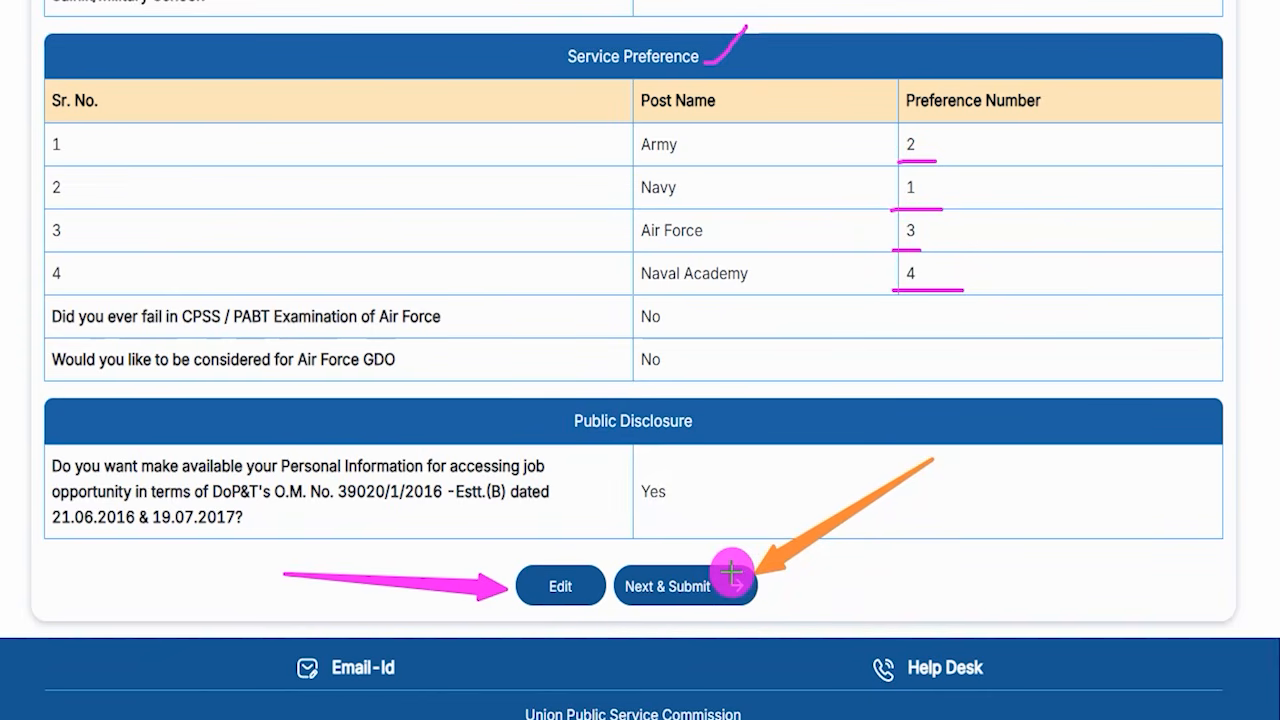
- Submit the service preferences, confirming both lock warnings and acknowledging the success message
click(732, 572)
drag(706, 293, 756, 226)
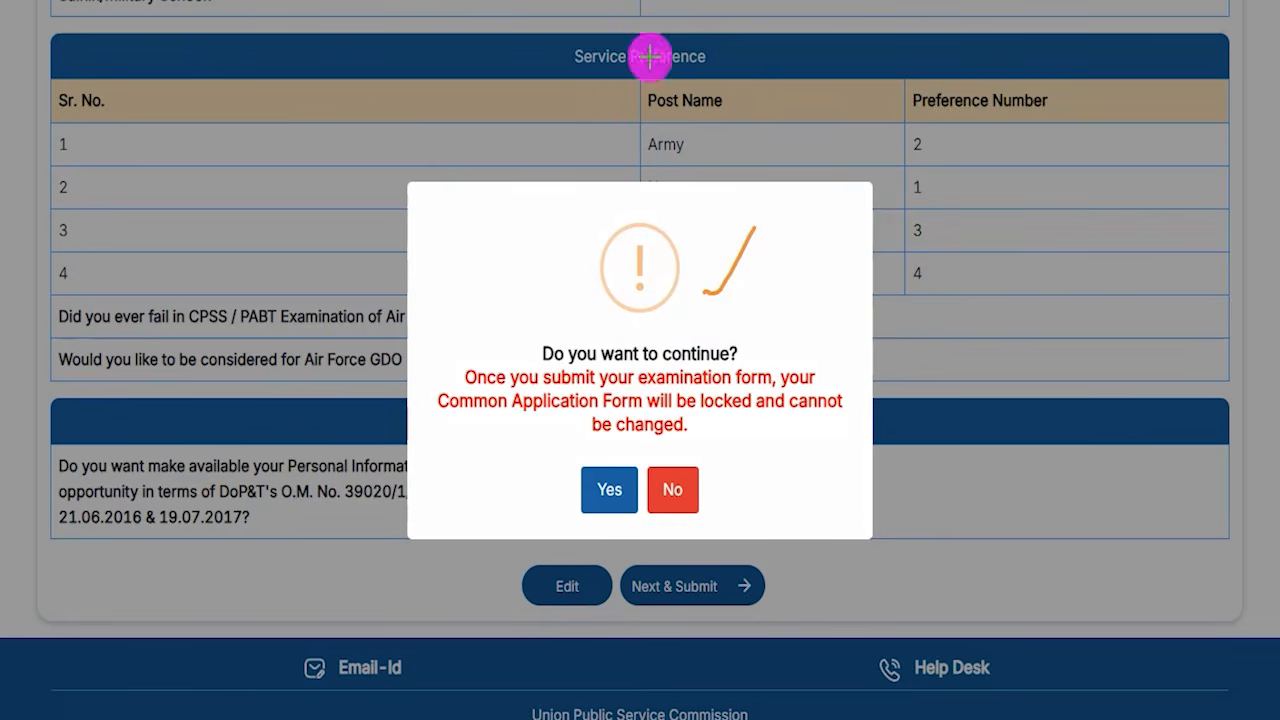
drag(743, 349, 780, 295)
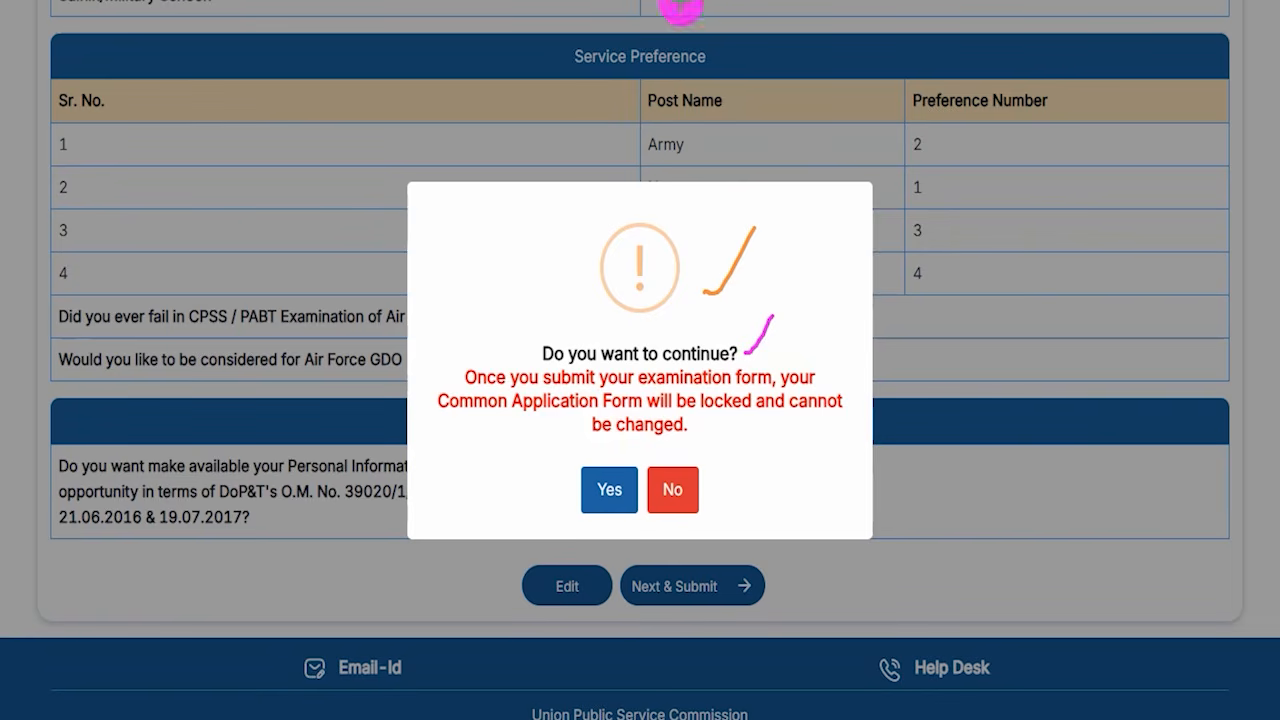
mouse_move(434, 447)
mouse_down()
mouse_move(546, 483)
mouse_move(591, 473)
mouse_up()
click(593, 480)
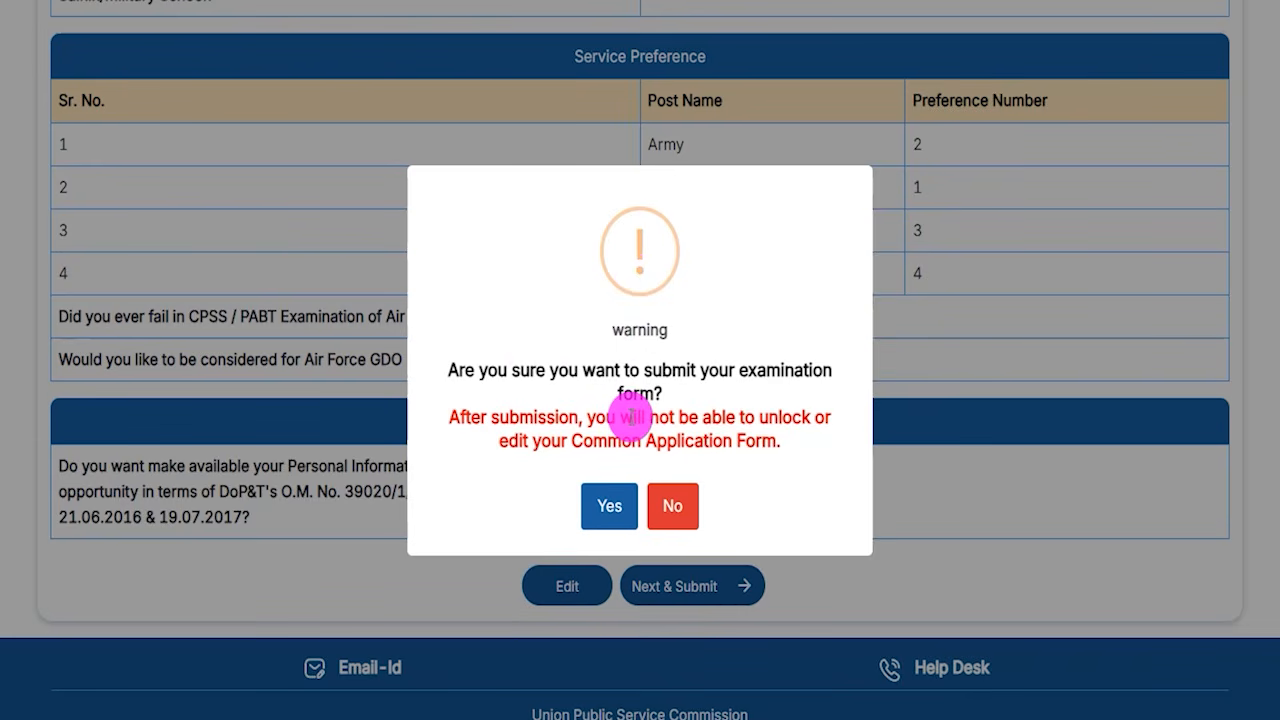
drag(513, 370, 568, 370)
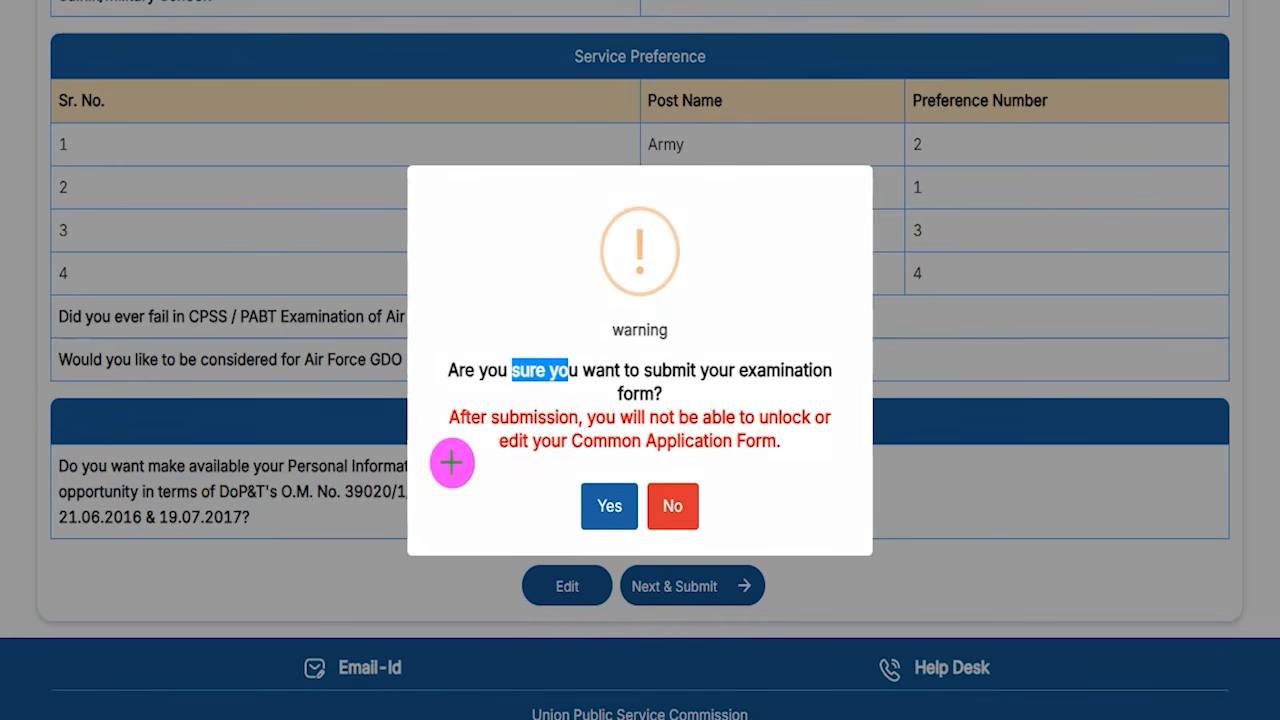
click(592, 491)
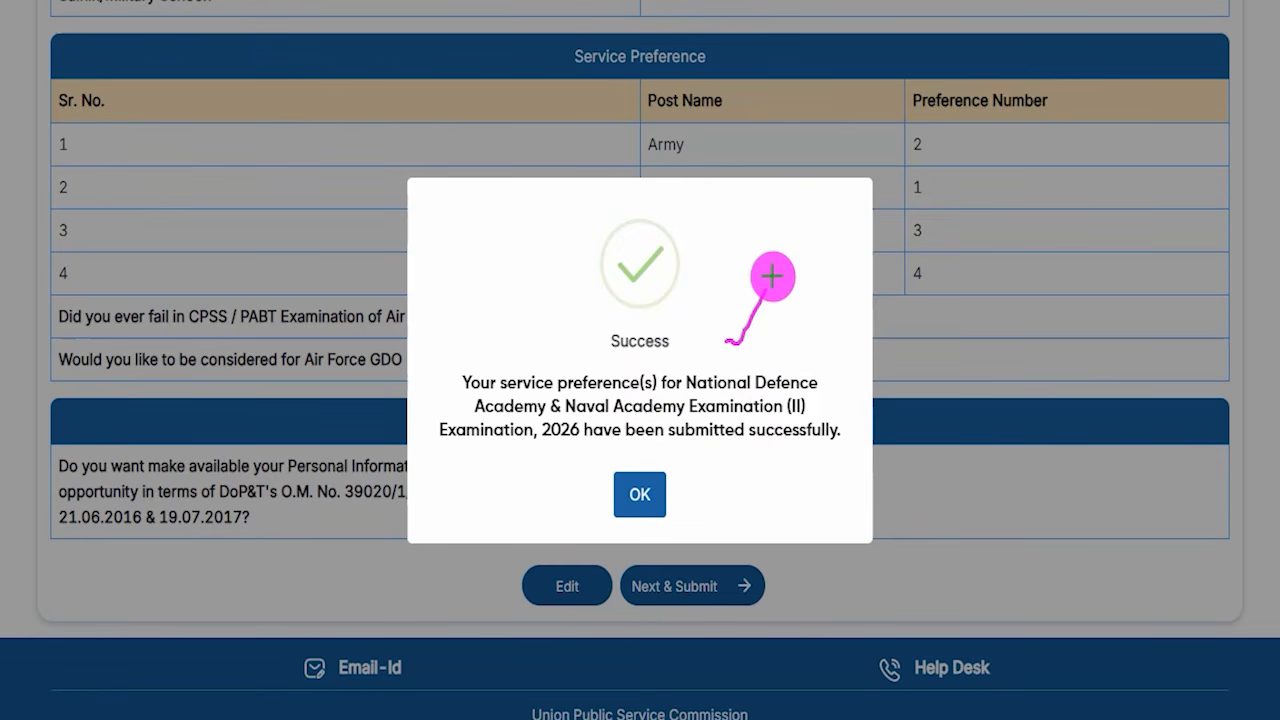
click(660, 494)
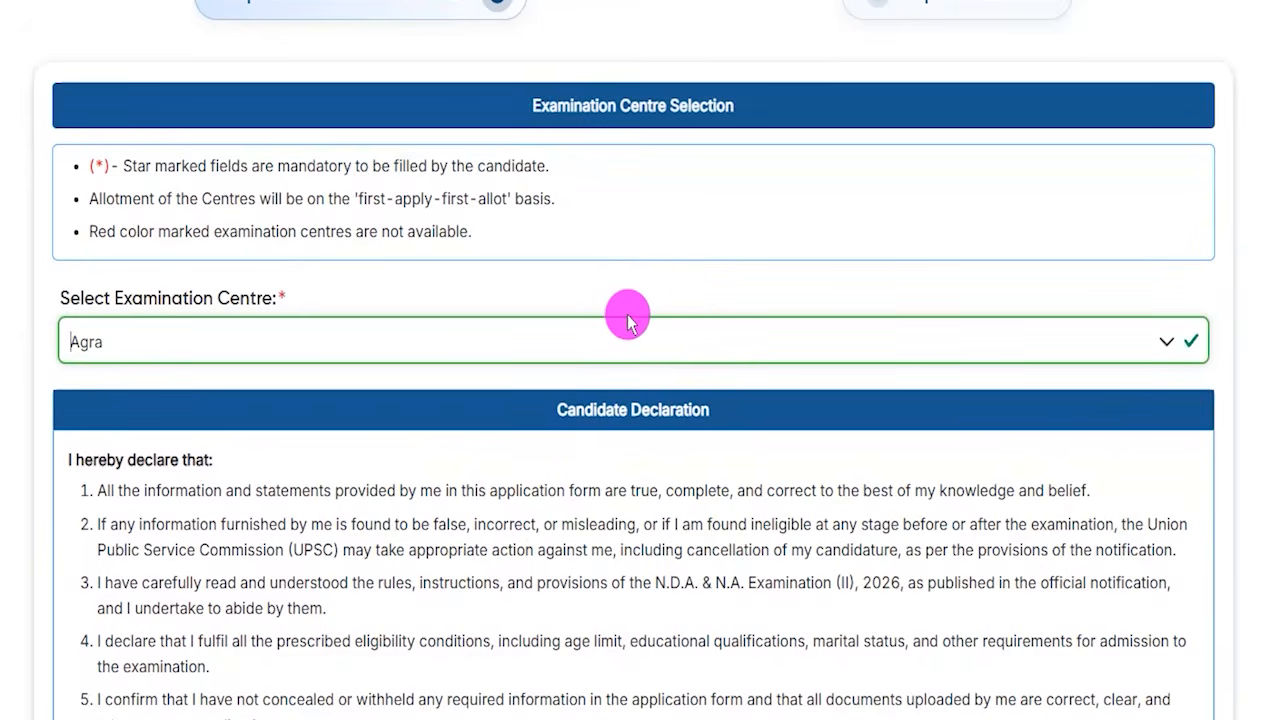
- Select Agra as the examination centre
click(179, 342)
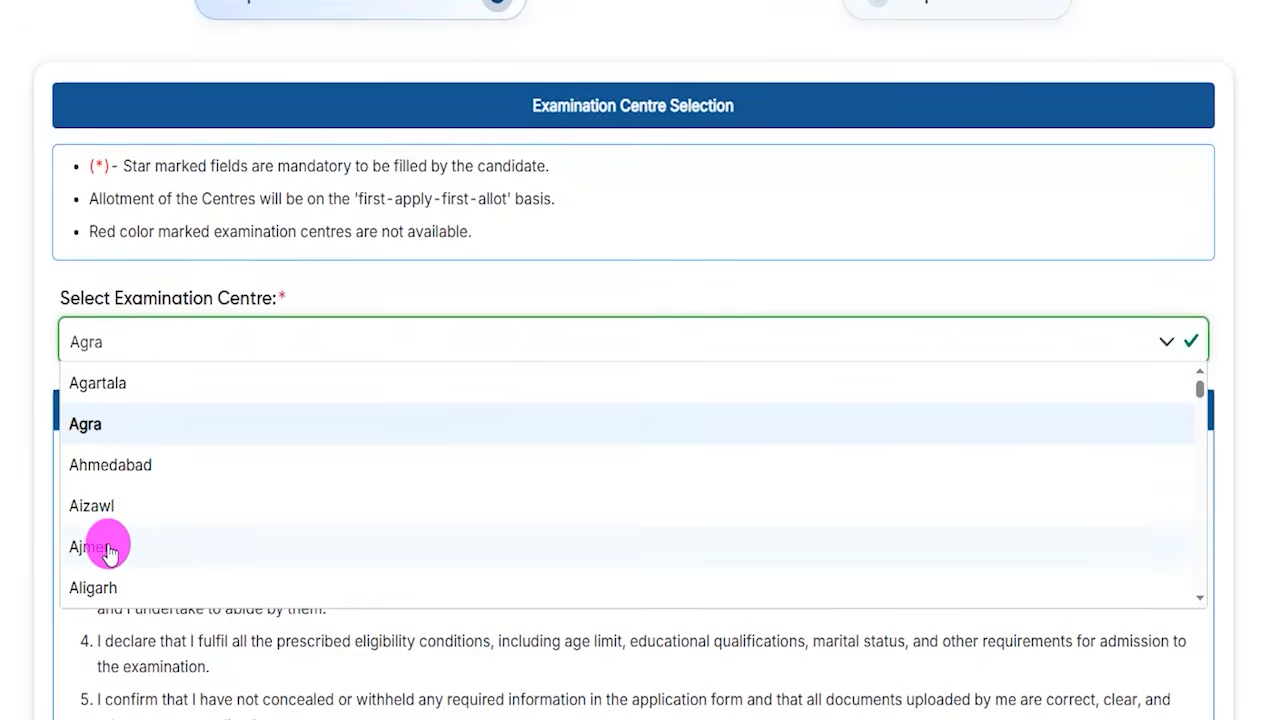
scroll(105, 540, down, 4)
scroll(110, 530, up, 2)
scroll(115, 518, up, 2)
click(86, 427)
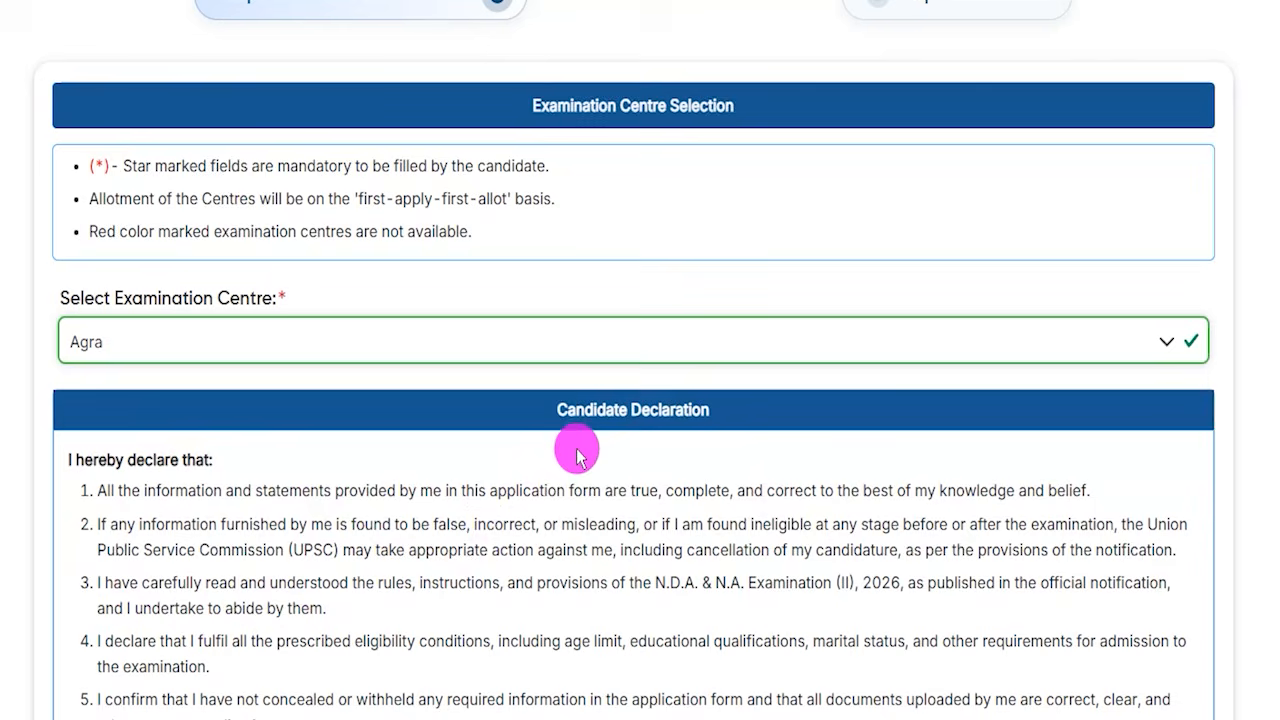
- Read the candidate declaration and continue to the Review & Lock step
drag(357, 492, 457, 493)
drag(324, 551, 428, 561)
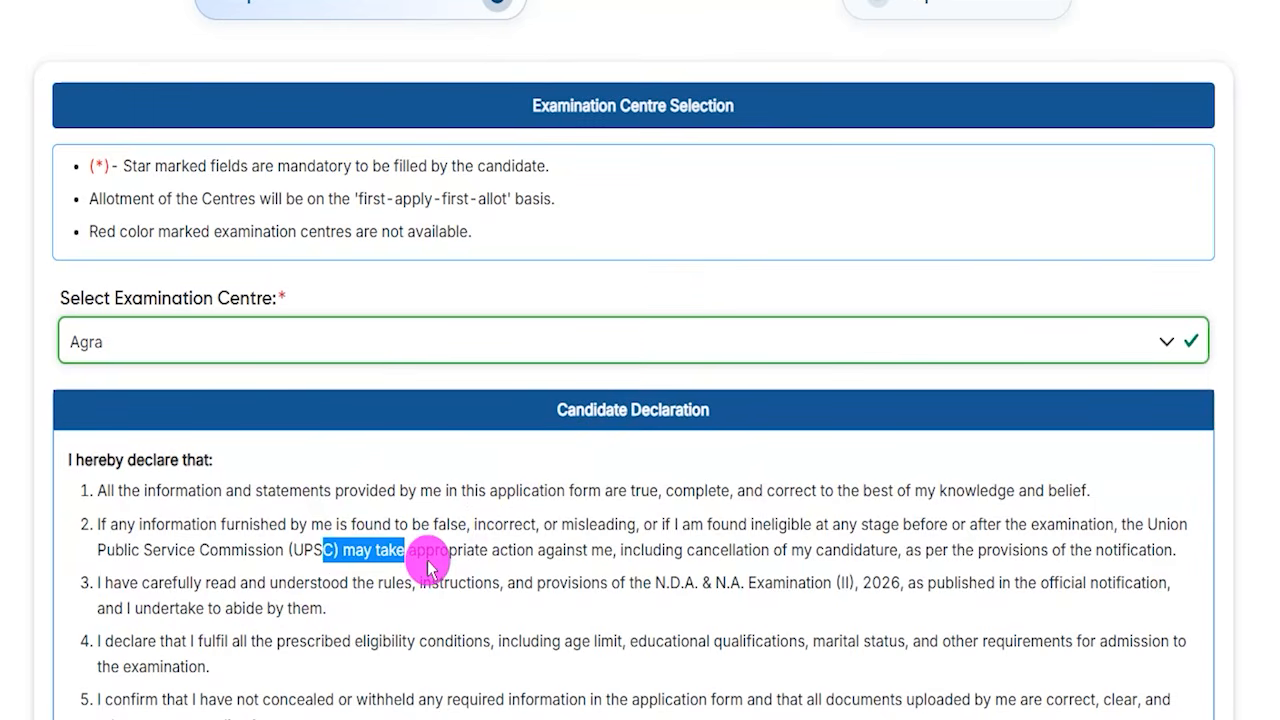
scroll(320, 514, down, 3)
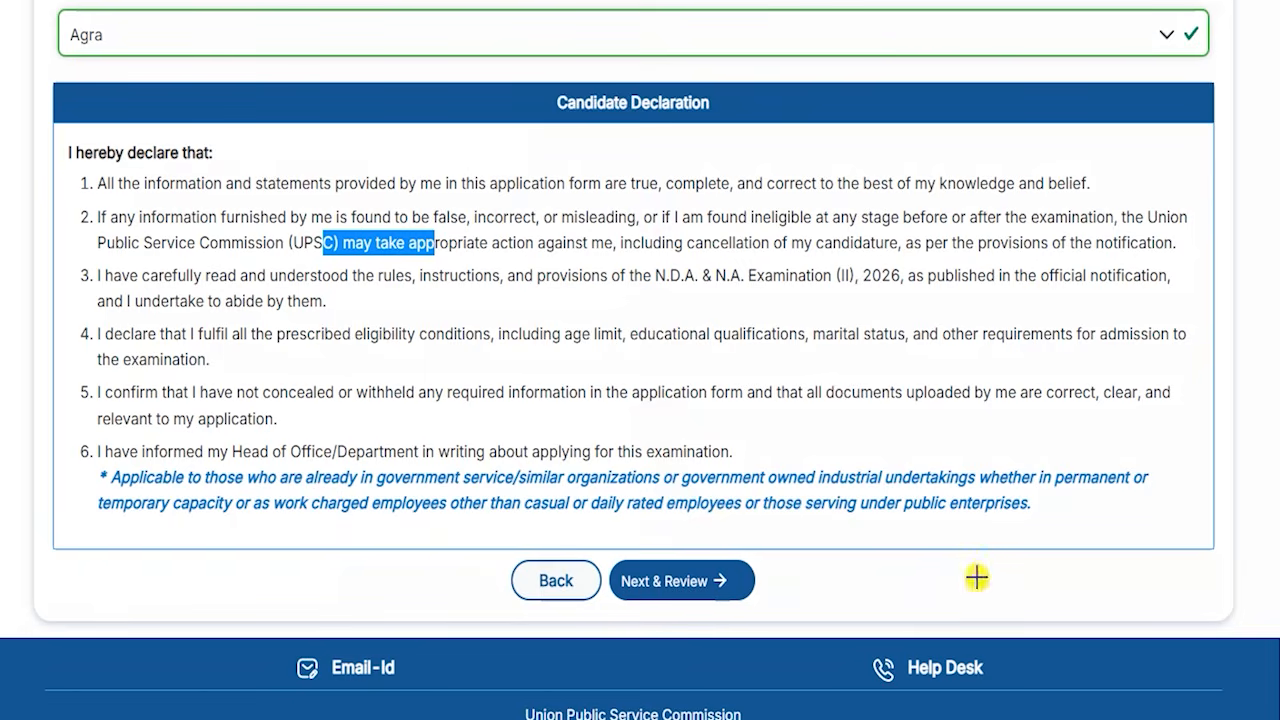
drag(976, 576, 742, 573)
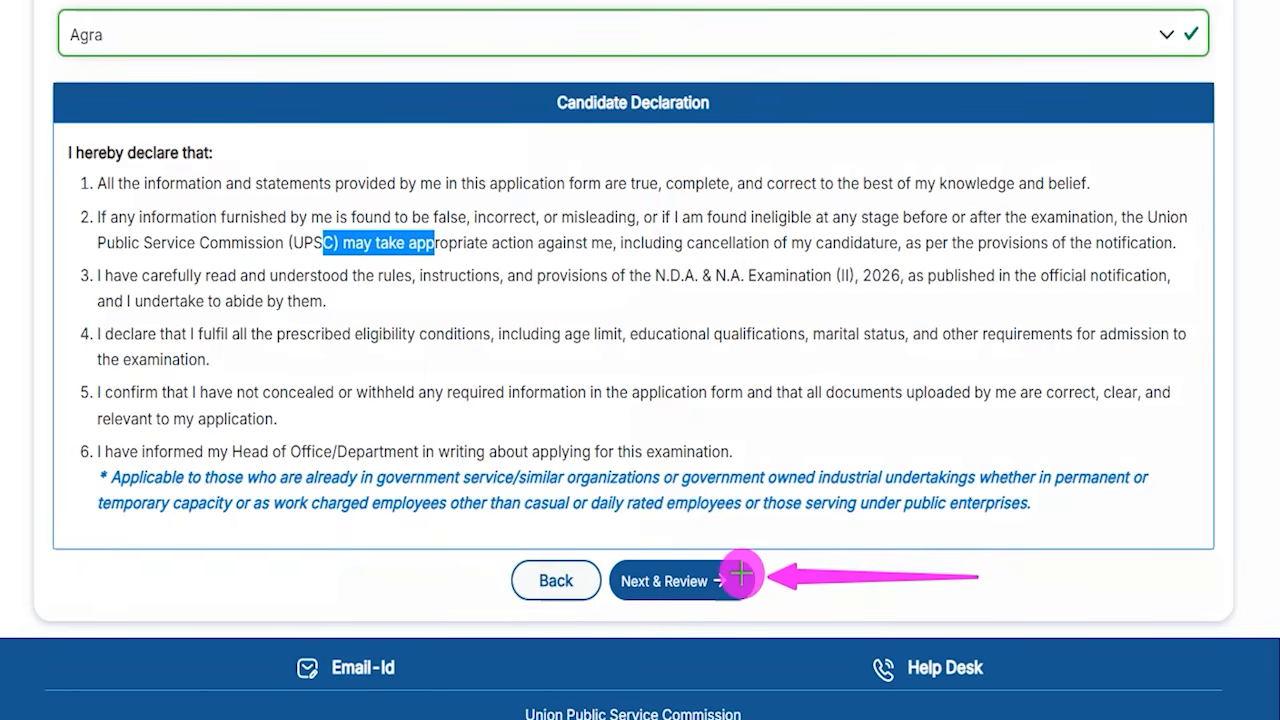
click(738, 578)
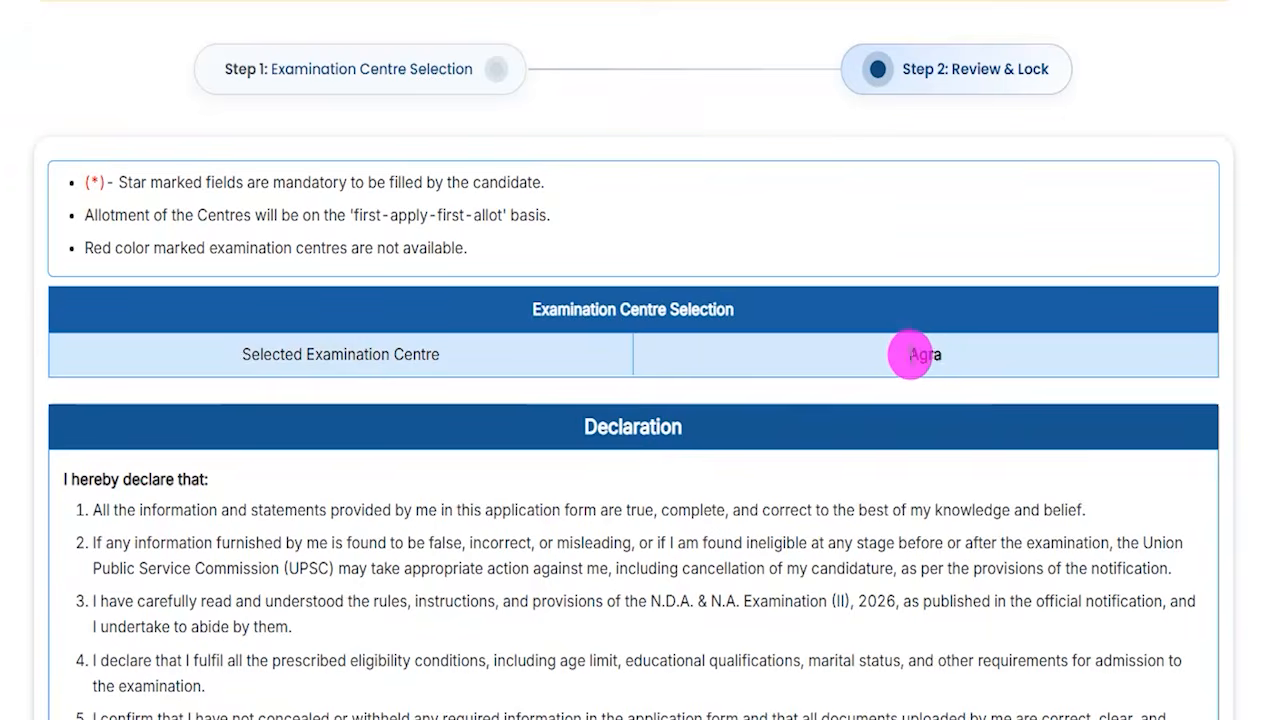
- Submit the examination centre selection, agreeing to the declaration to finalise the application
double_click(910, 355)
scroll(616, 531, down, 3)
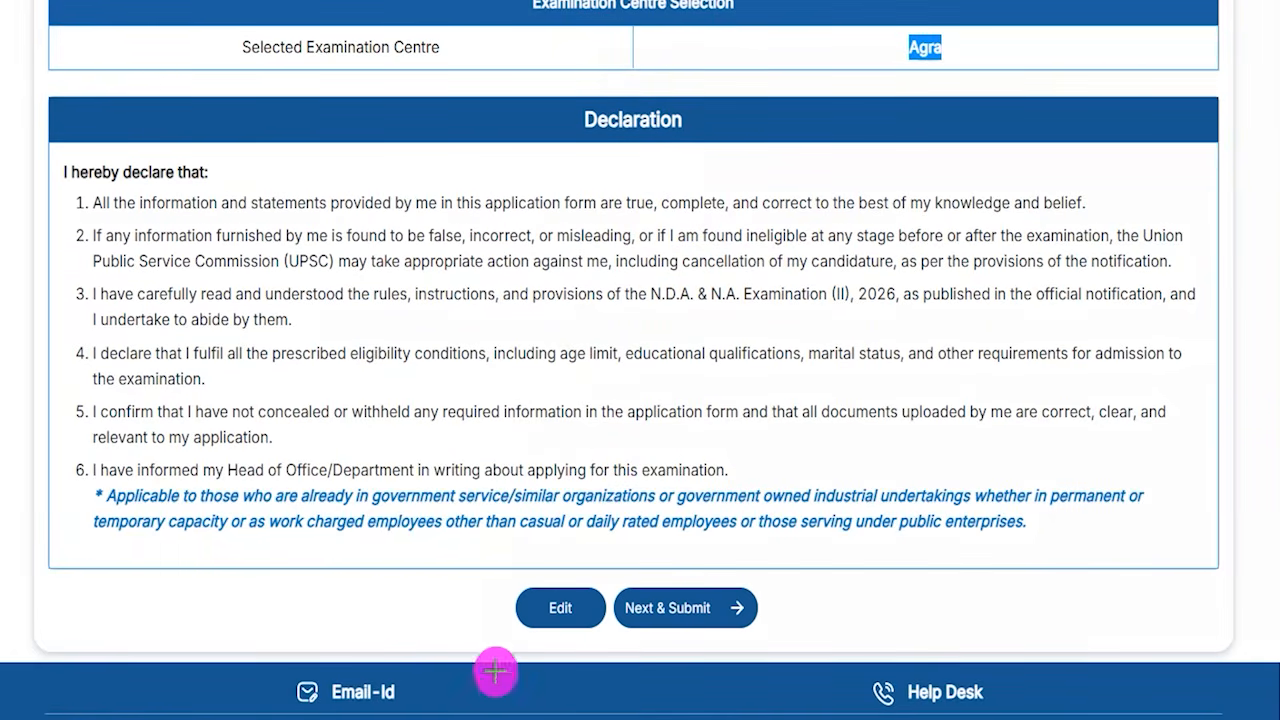
drag(349, 597, 503, 611)
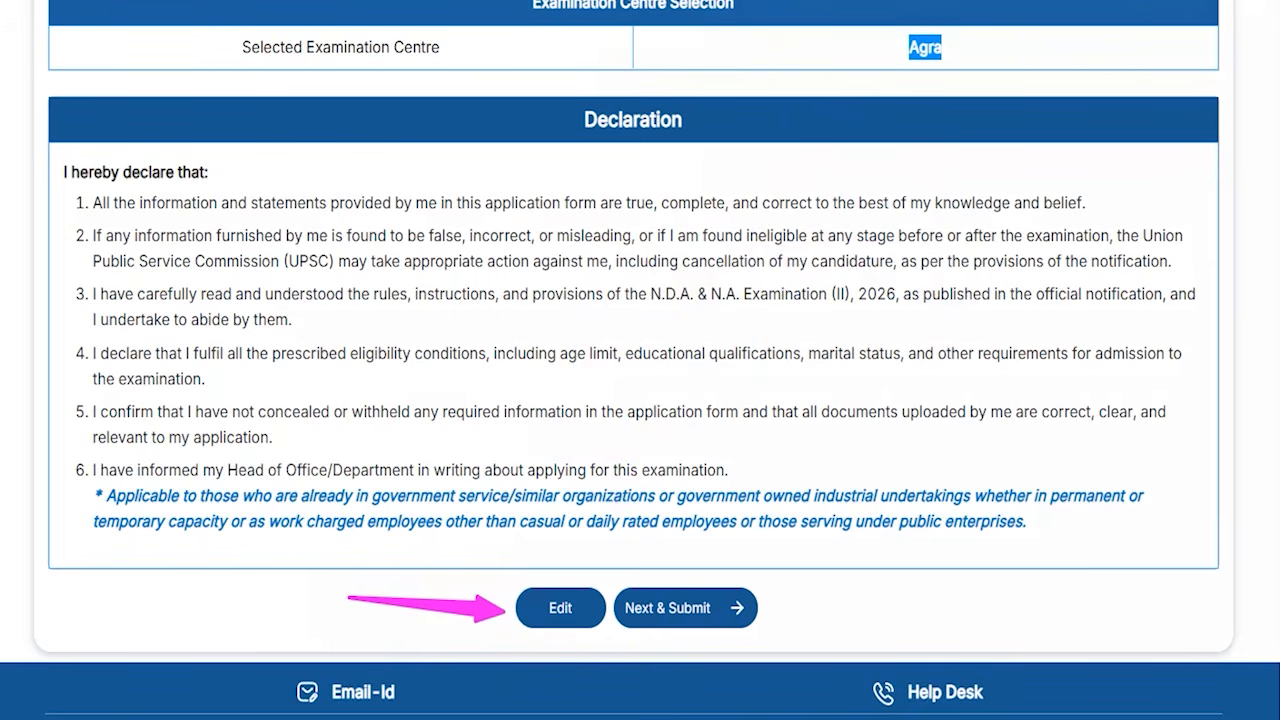
drag(1006, 594, 750, 602)
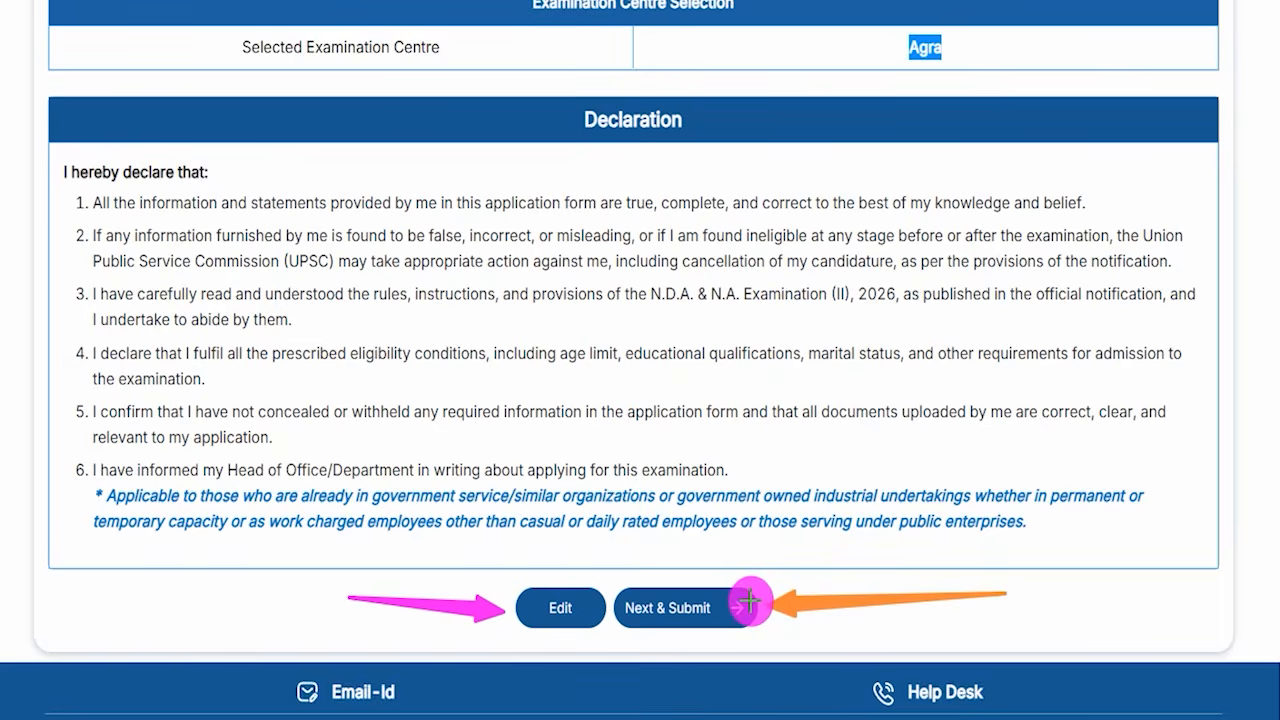
click(750, 602)
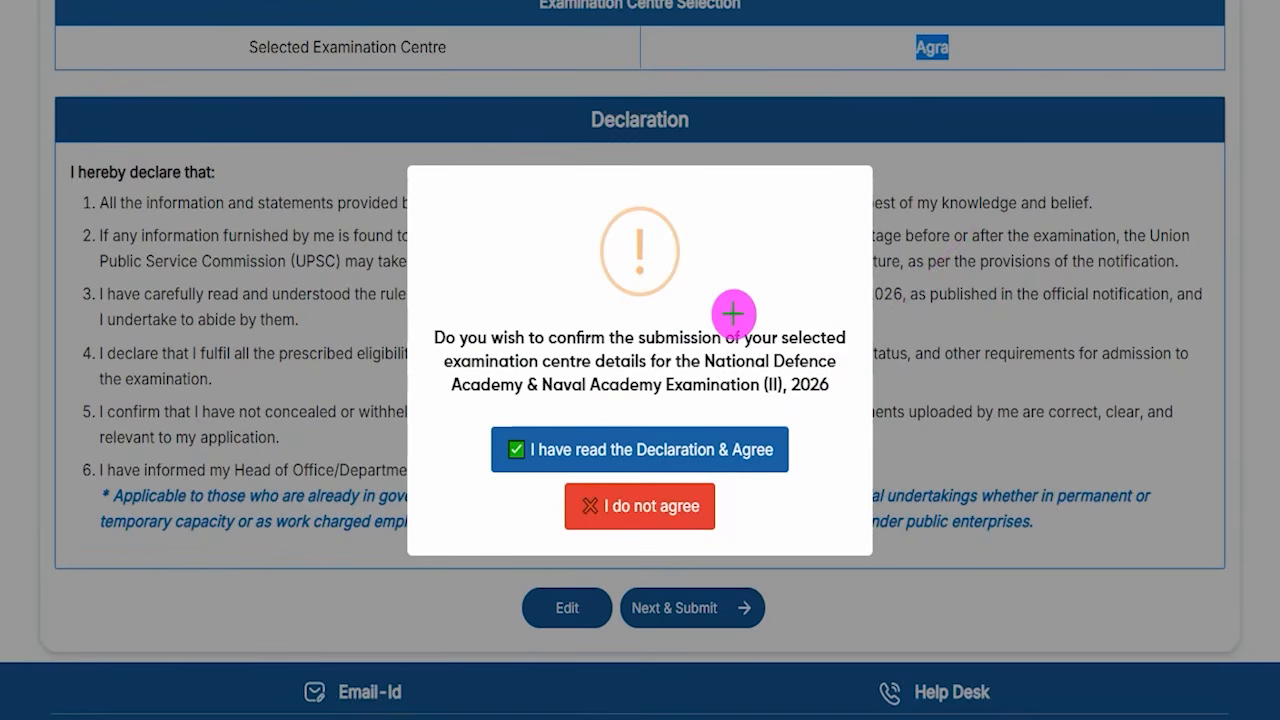
drag(940, 58, 971, 38)
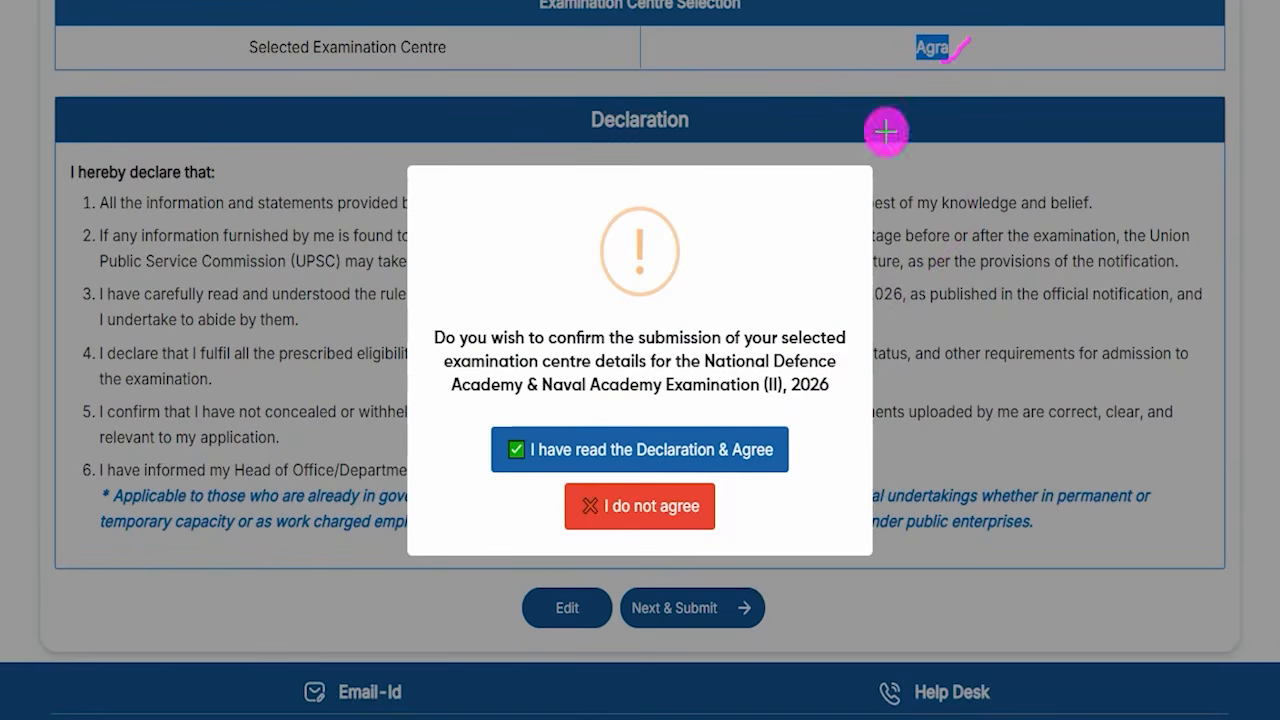
drag(714, 313, 787, 232)
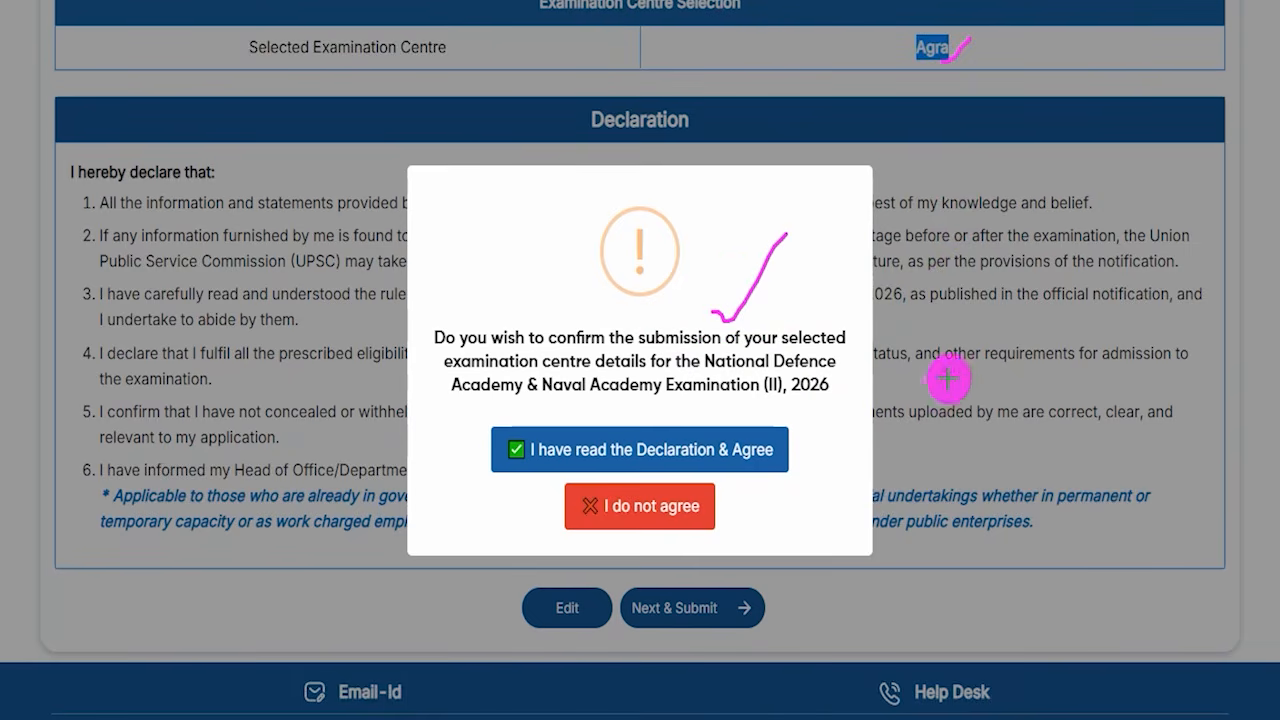
mouse_move(978, 290)
mouse_down()
mouse_move(880, 366)
mouse_move(762, 428)
mouse_up()
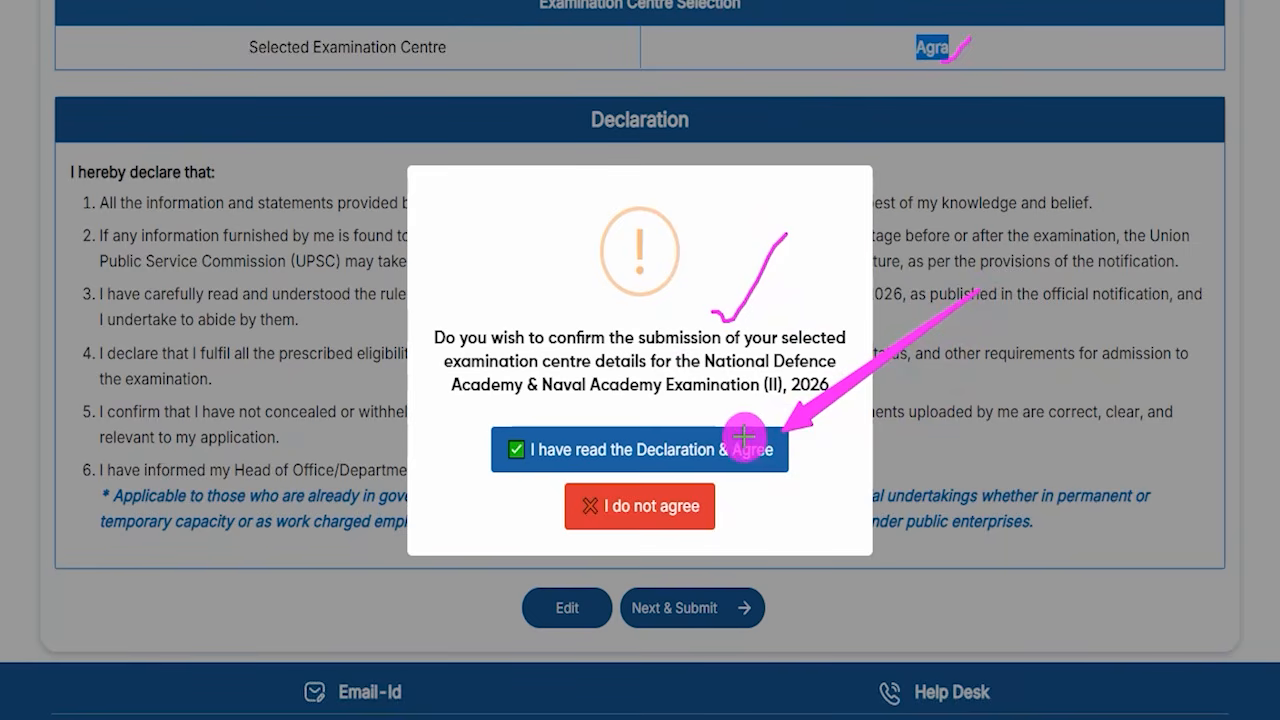
click(762, 430)
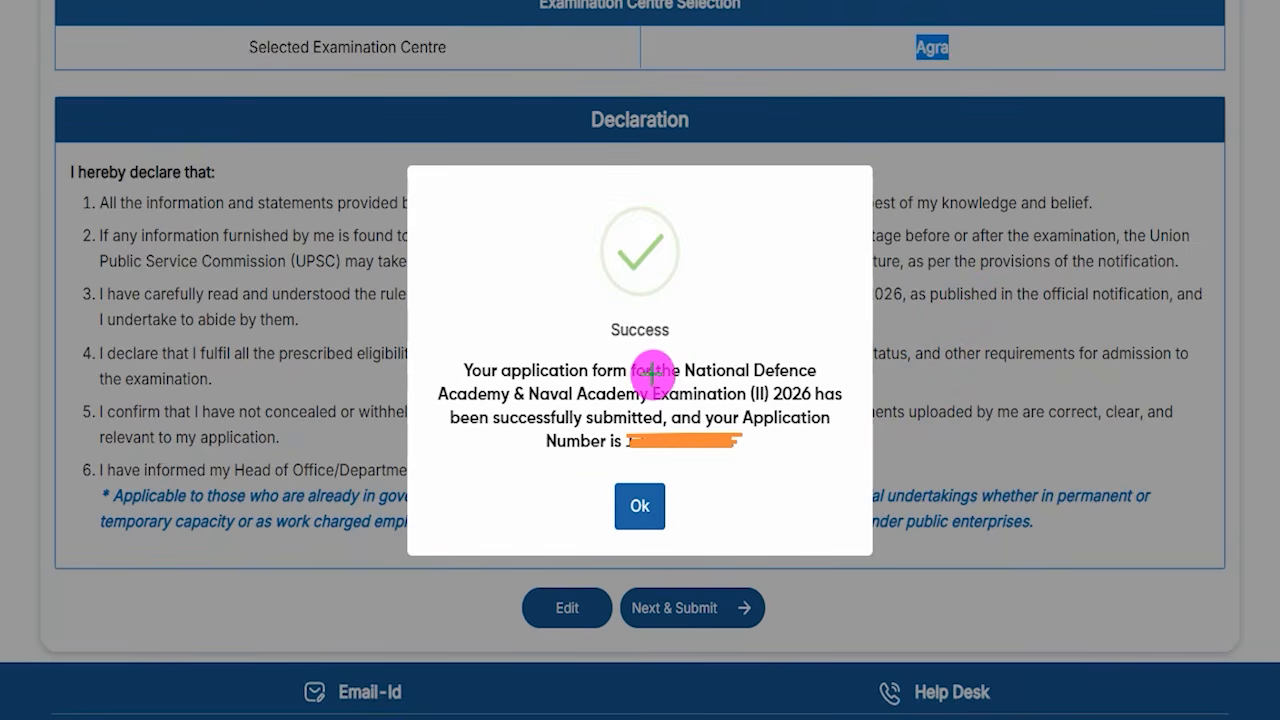
drag(692, 352, 762, 304)
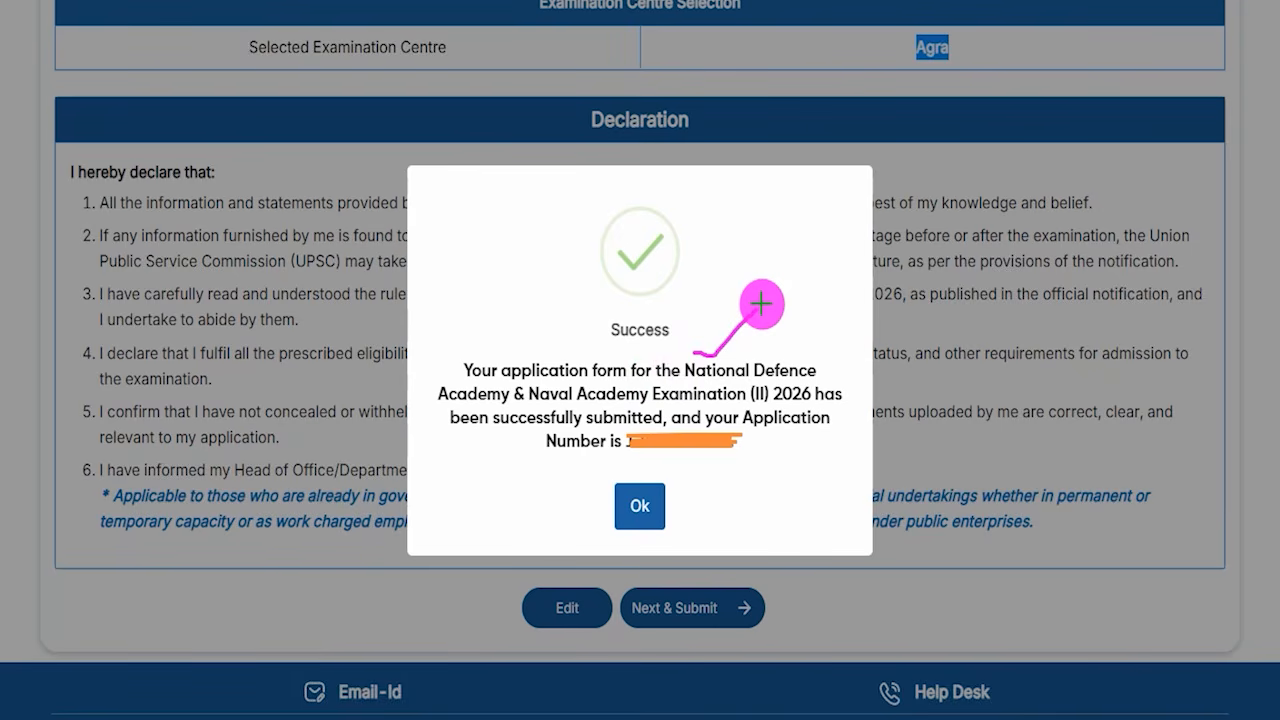
drag(748, 447, 838, 328)
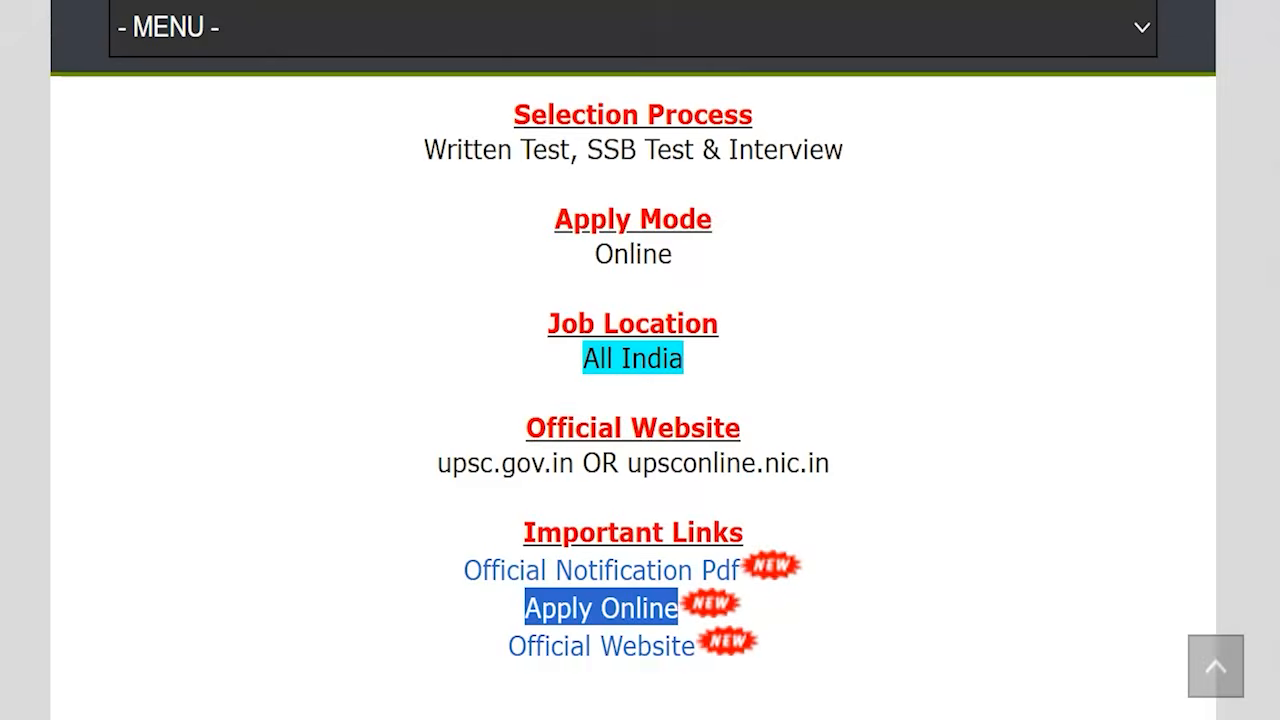
- Review the application fee details for each candidate category on the exam summary page
scroll(637, 330, up, 3)
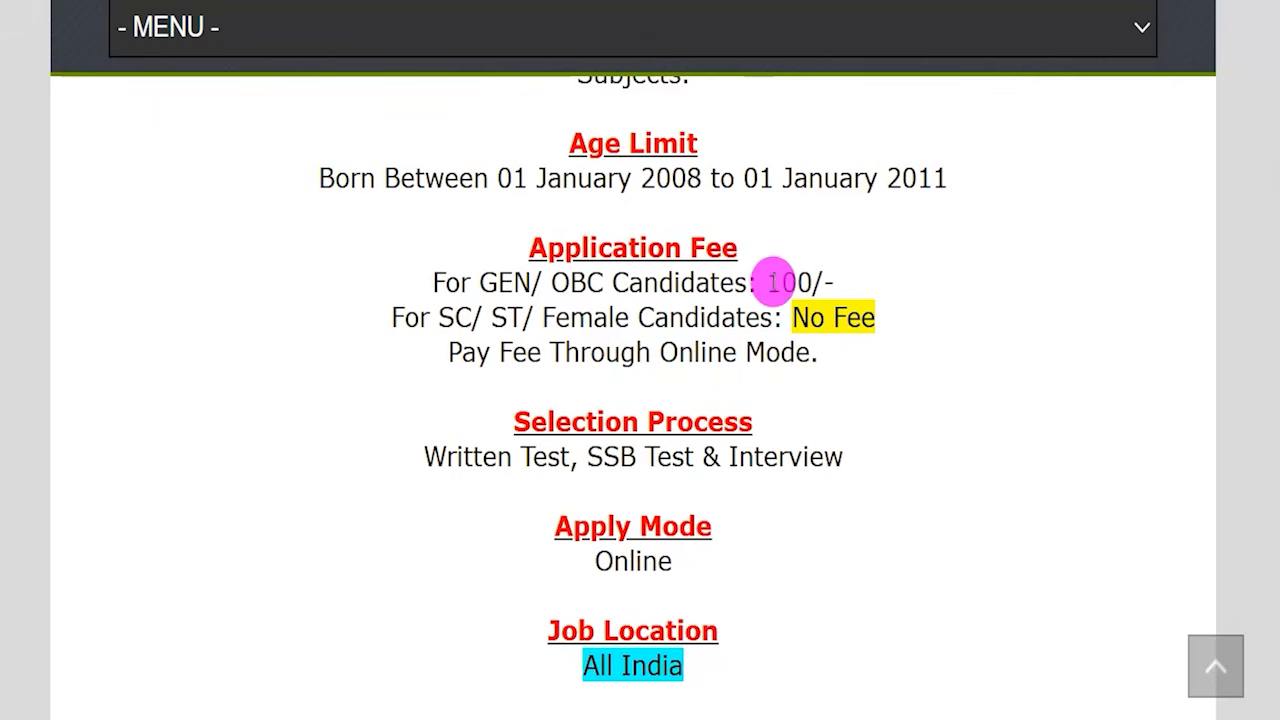
drag(766, 281, 834, 279)
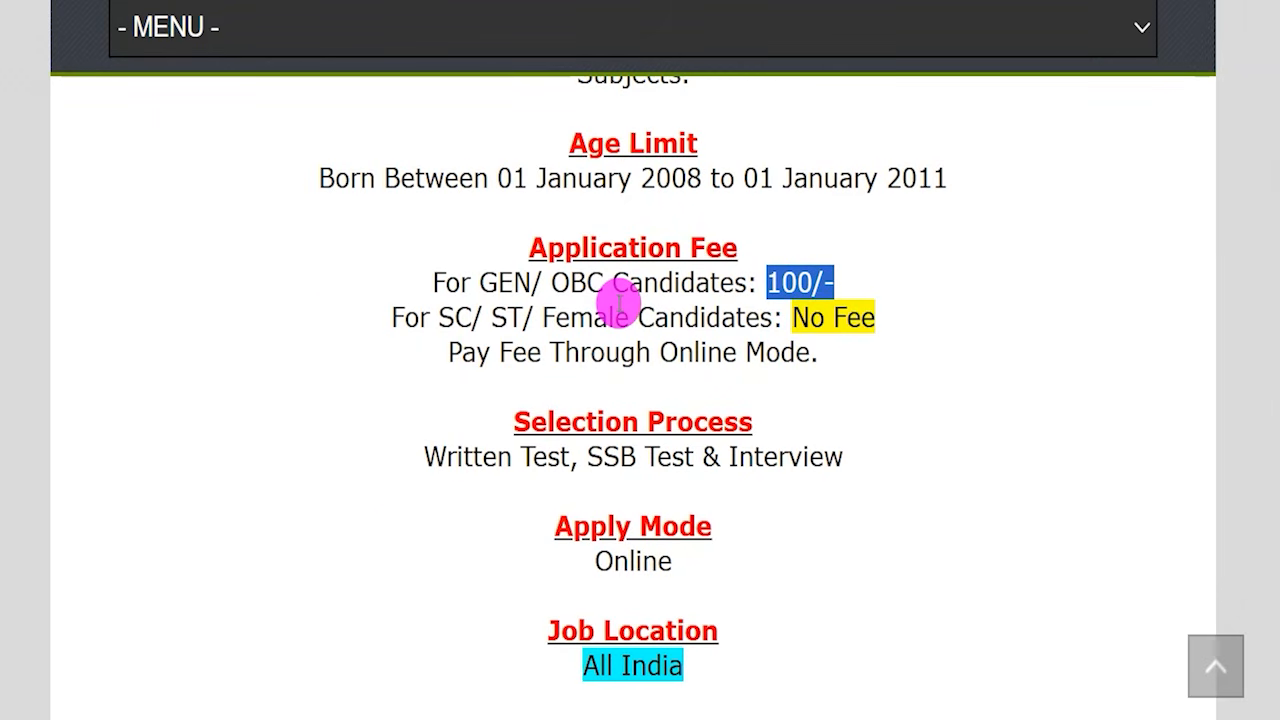
drag(477, 352, 795, 358)
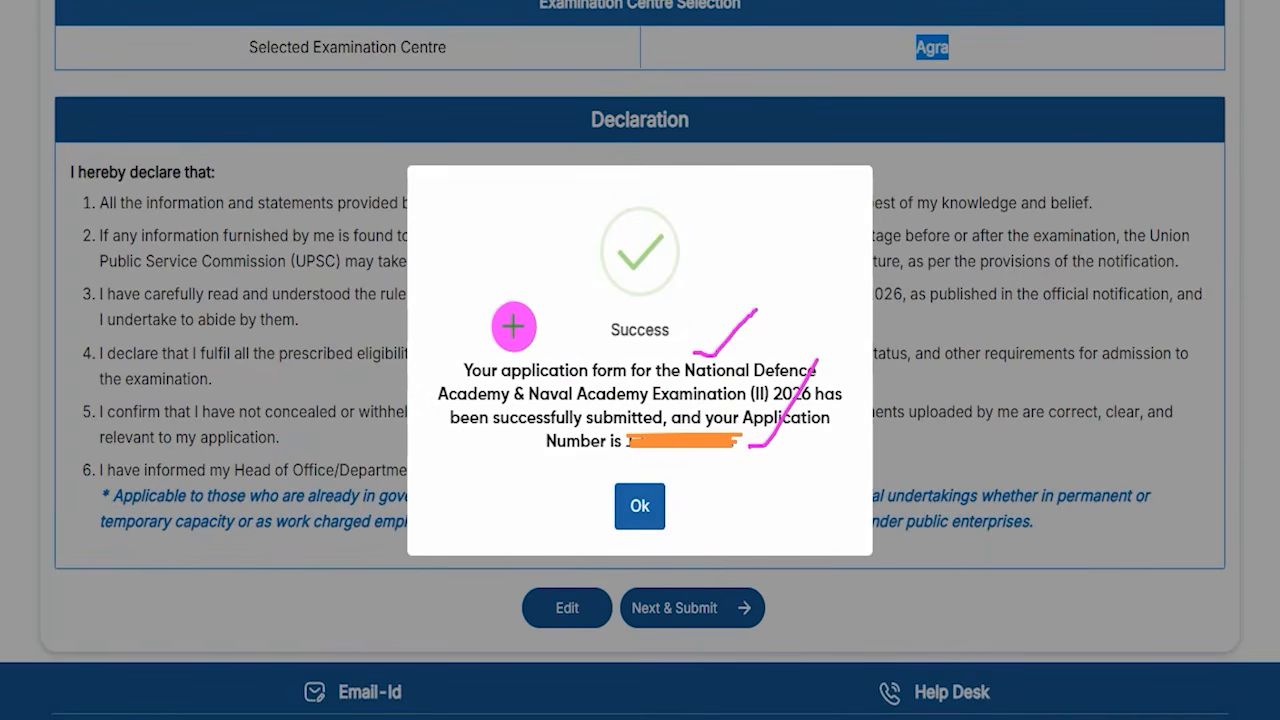
- Acknowledge the message confirming the NDA-II 2026 application form was submitted
drag(513, 325, 576, 255)
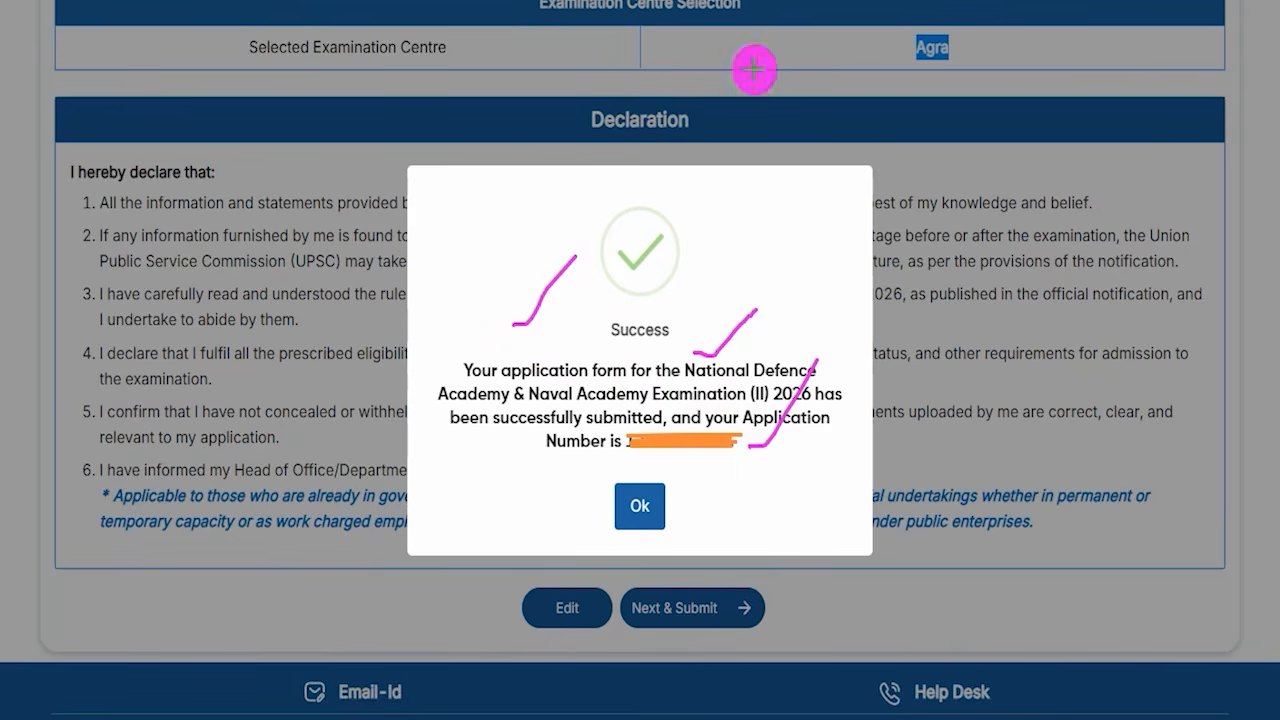
mouse_move(571, 469)
mouse_down()
mouse_move(671, 506)
mouse_move(694, 541)
mouse_up()
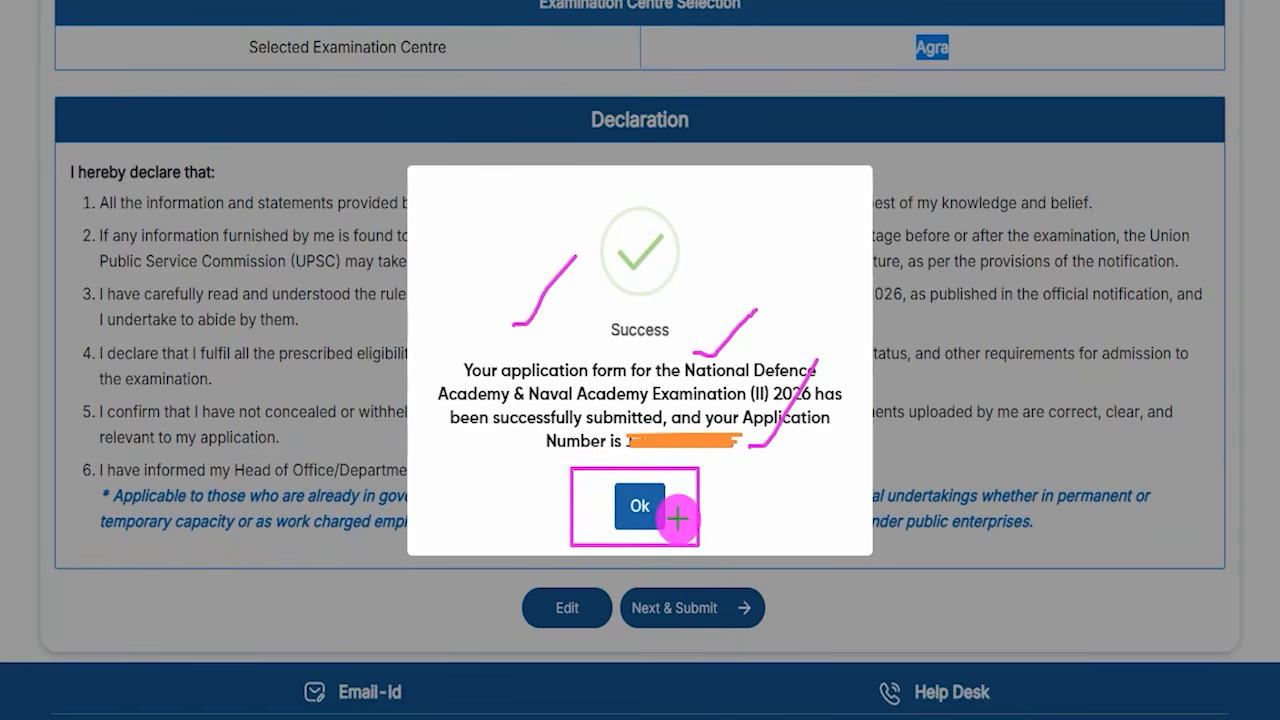
click(655, 506)
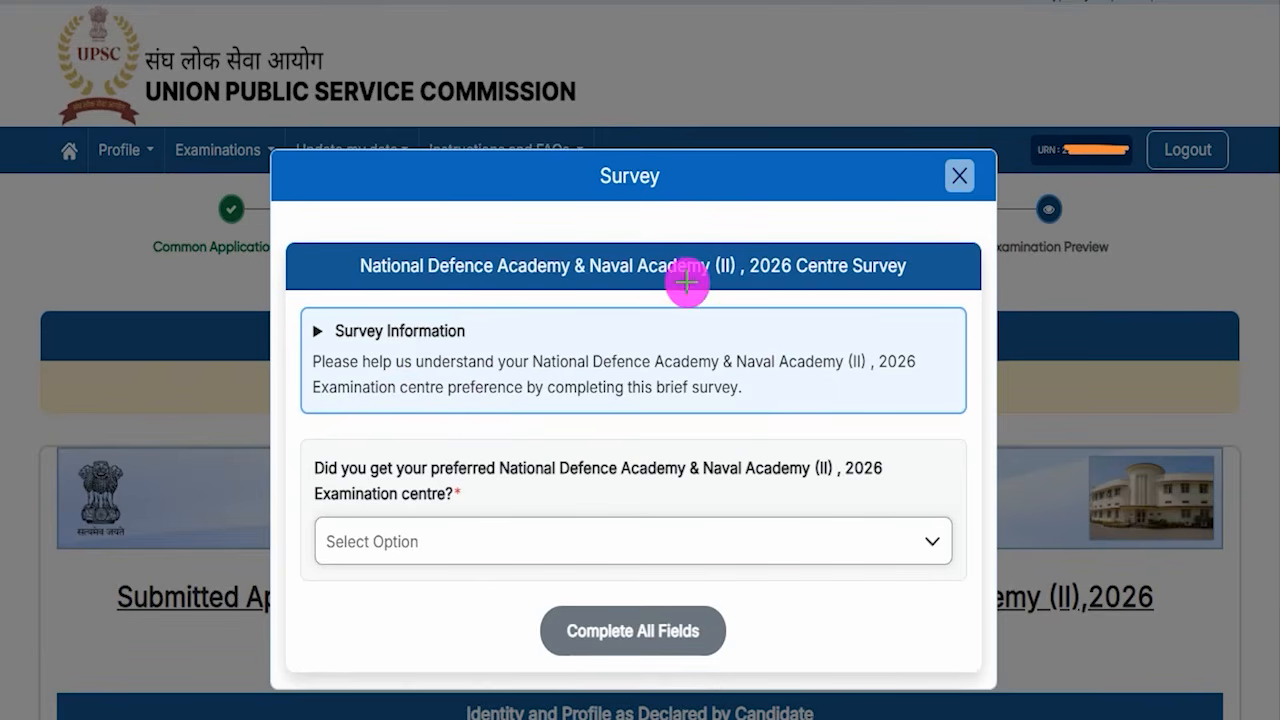
- Dismiss the examination centre survey without answering it
drag(668, 217, 712, 174)
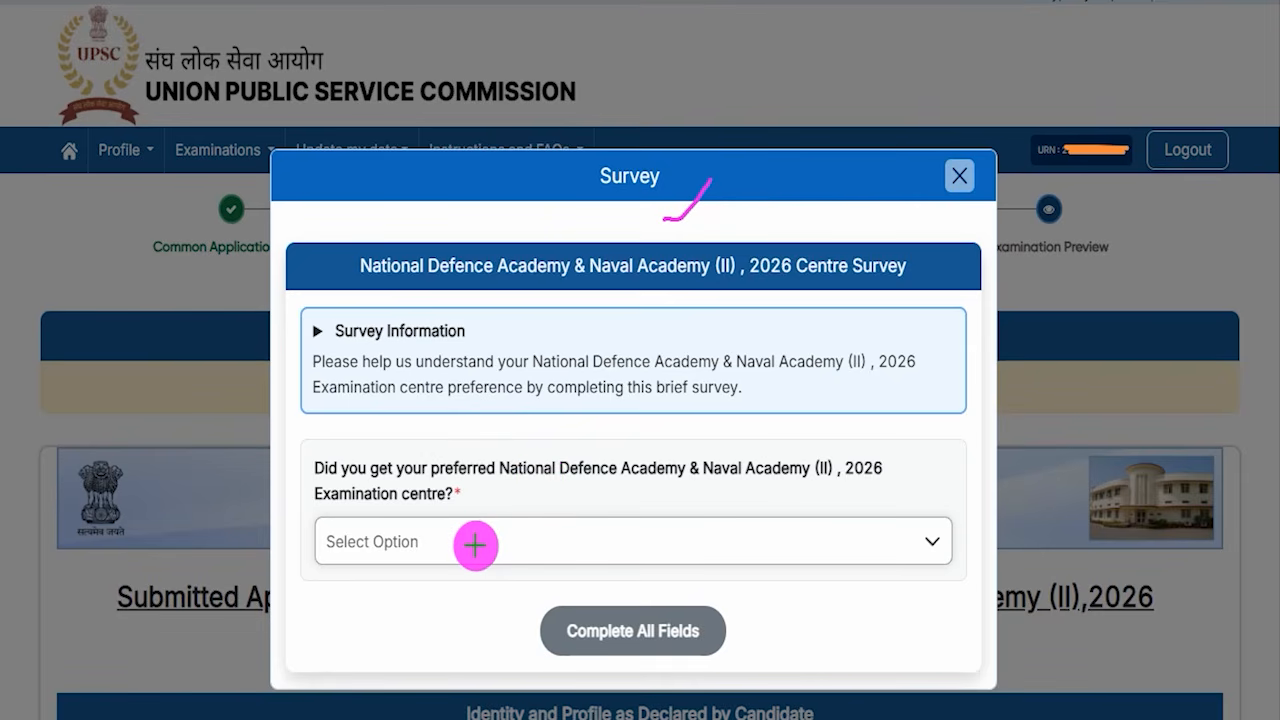
drag(475, 545, 537, 492)
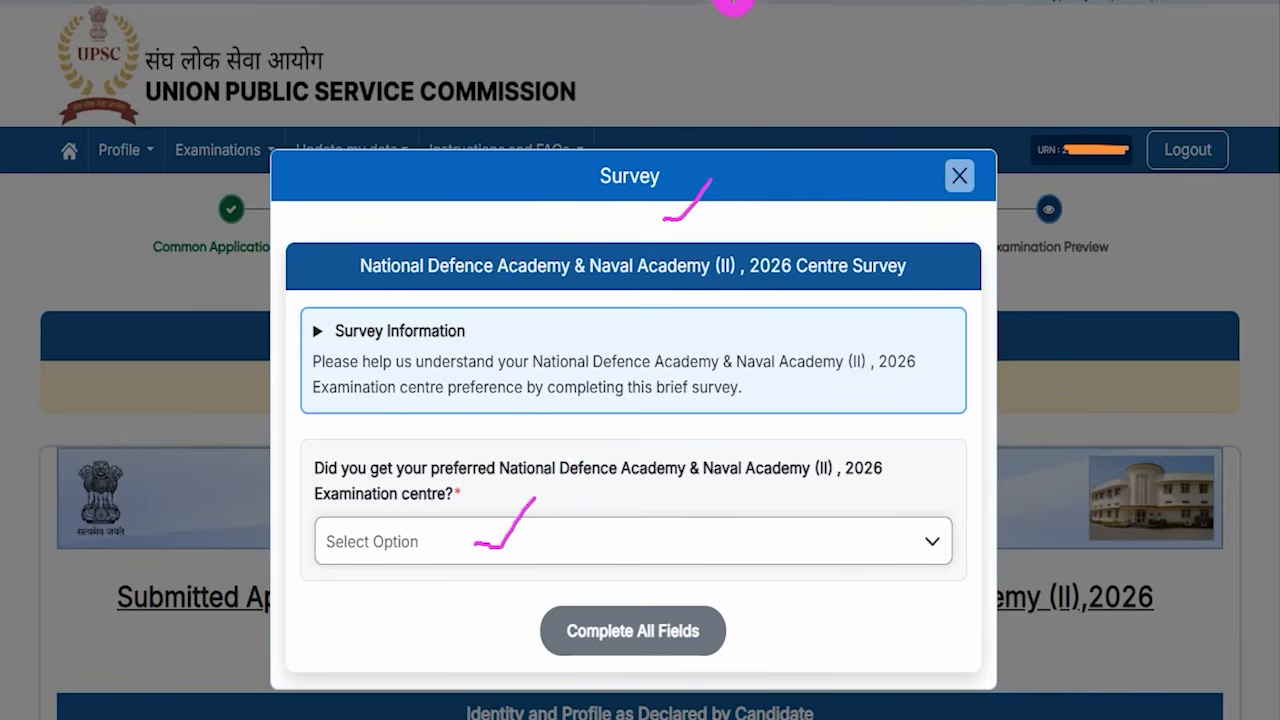
drag(965, 189, 1003, 145)
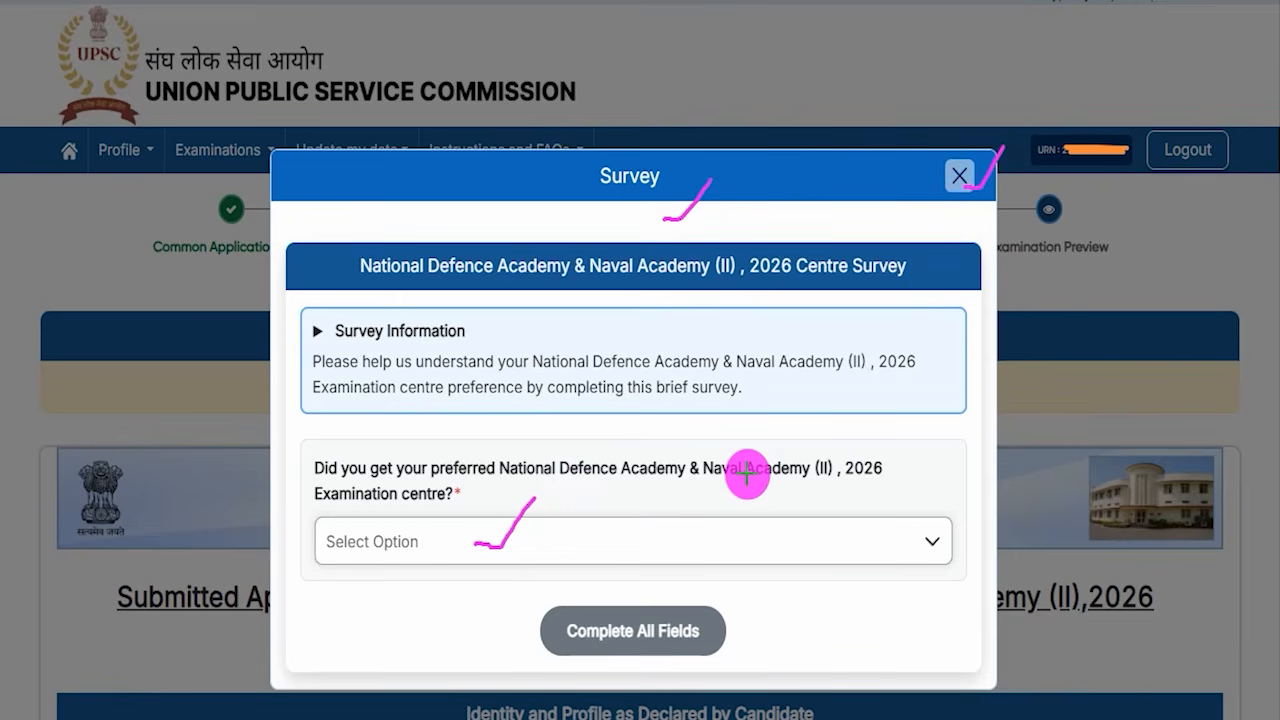
key(Escape)
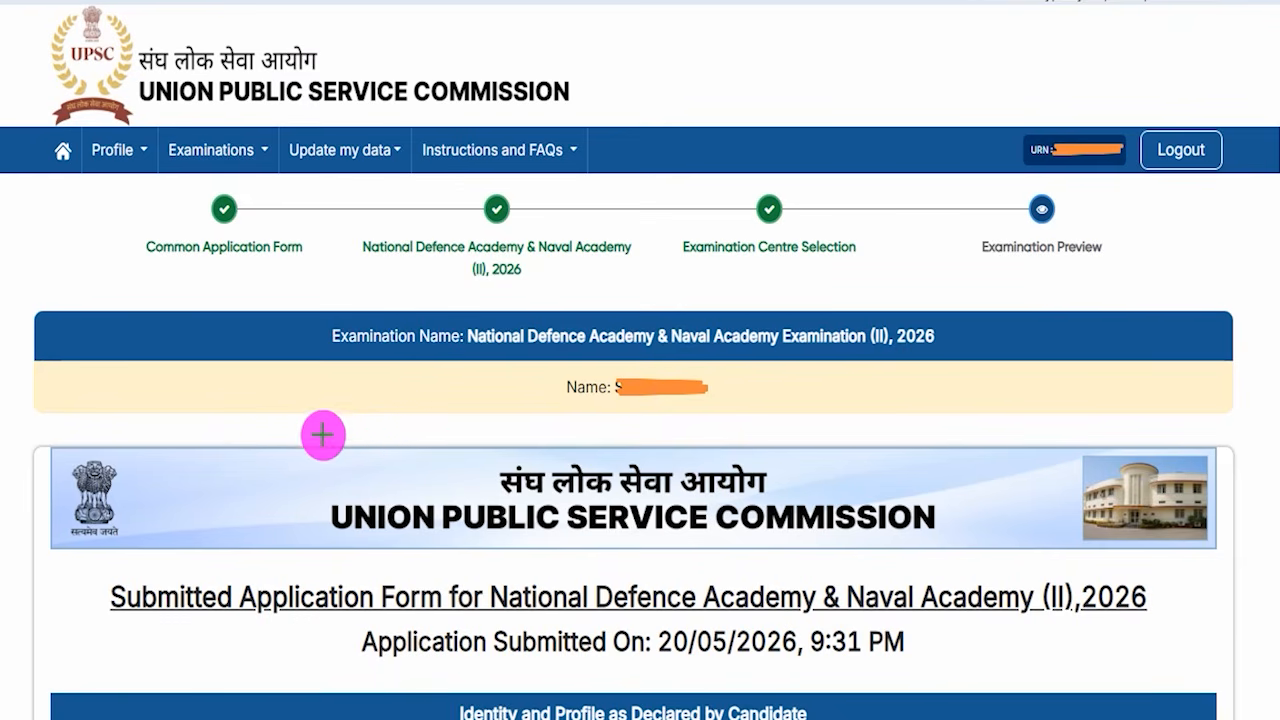
- Examine the submitted application form preview down to its Print option
drag(342, 432, 441, 352)
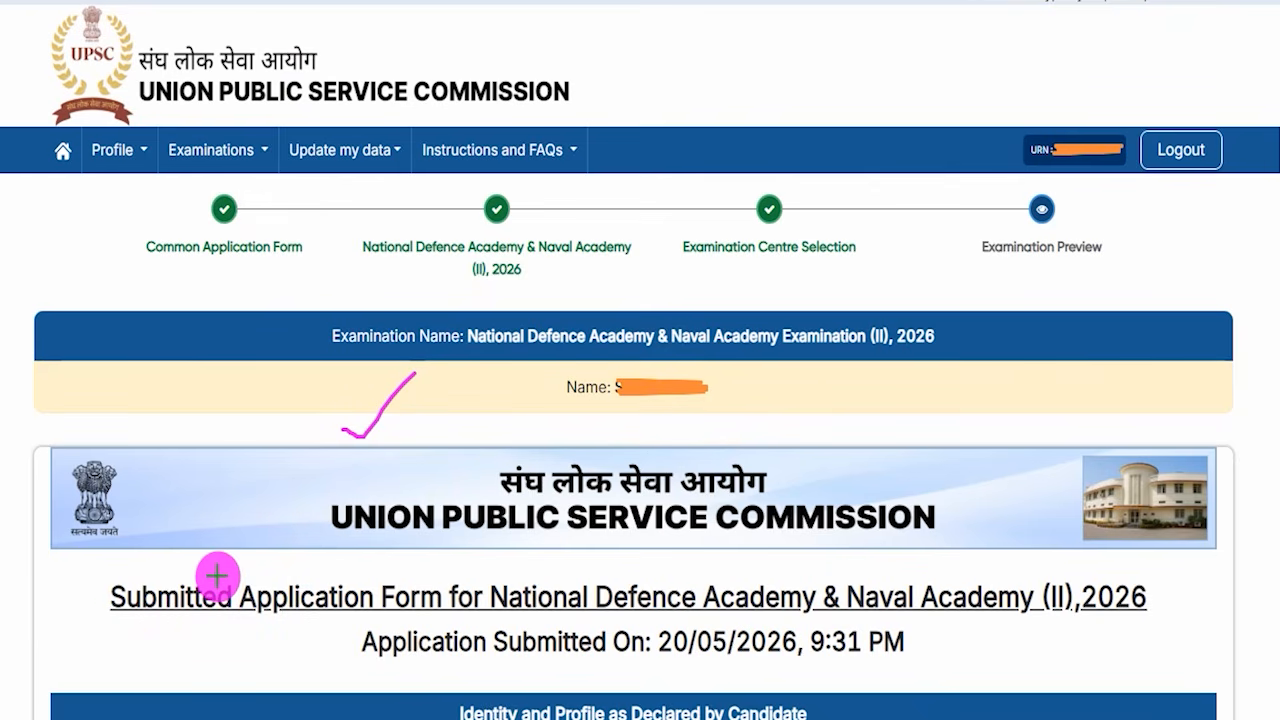
drag(217, 577, 285, 527)
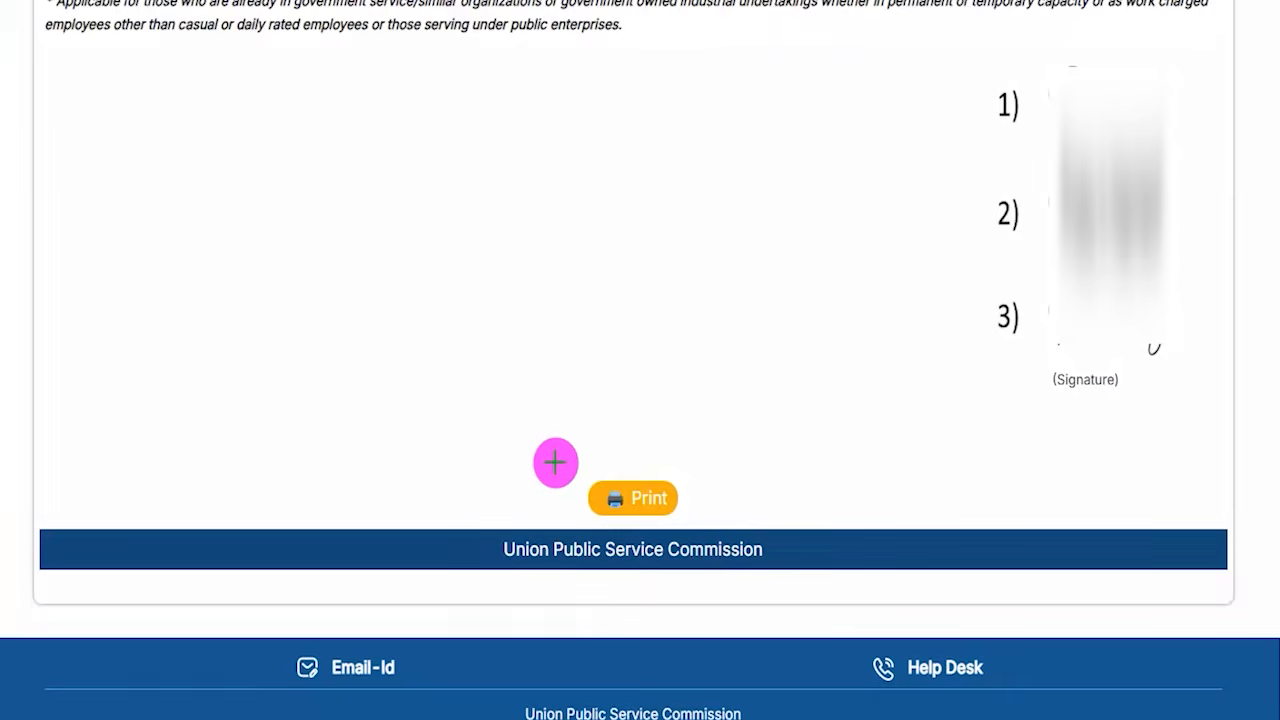
mouse_move(537, 460)
mouse_down()
mouse_move(631, 471)
mouse_move(711, 506)
mouse_move(721, 528)
mouse_up()
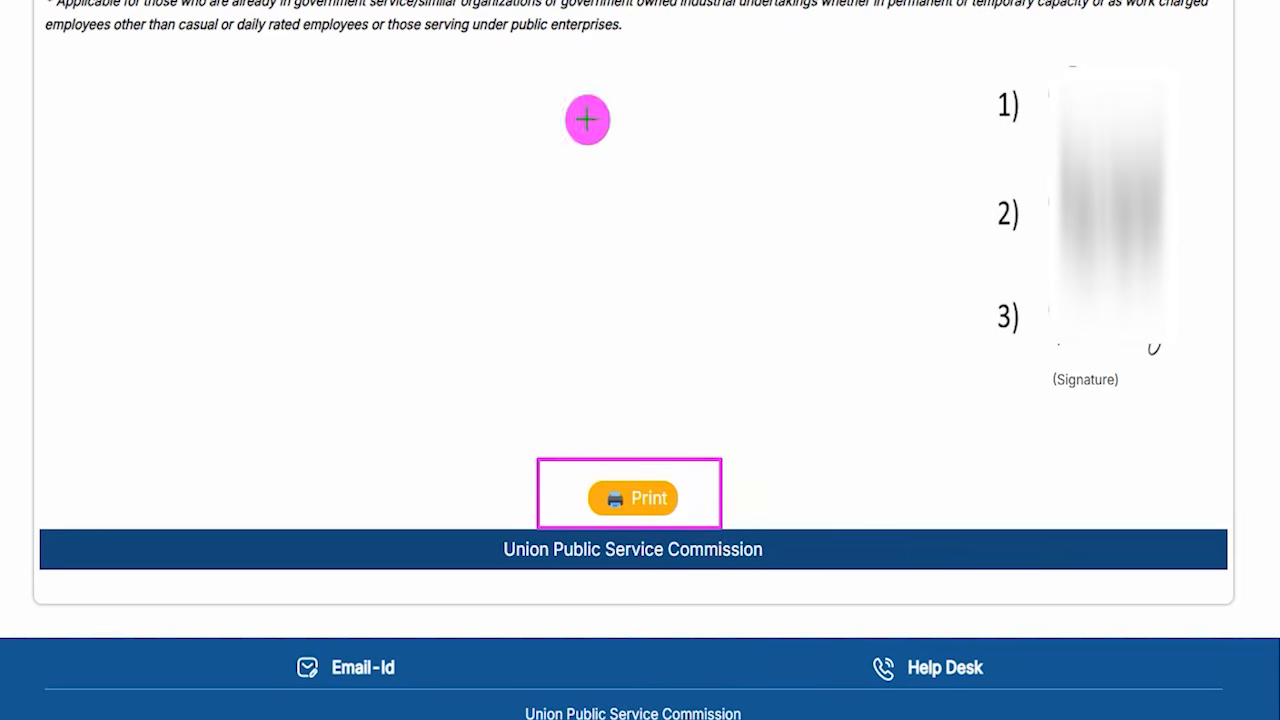
drag(783, 253, 670, 474)
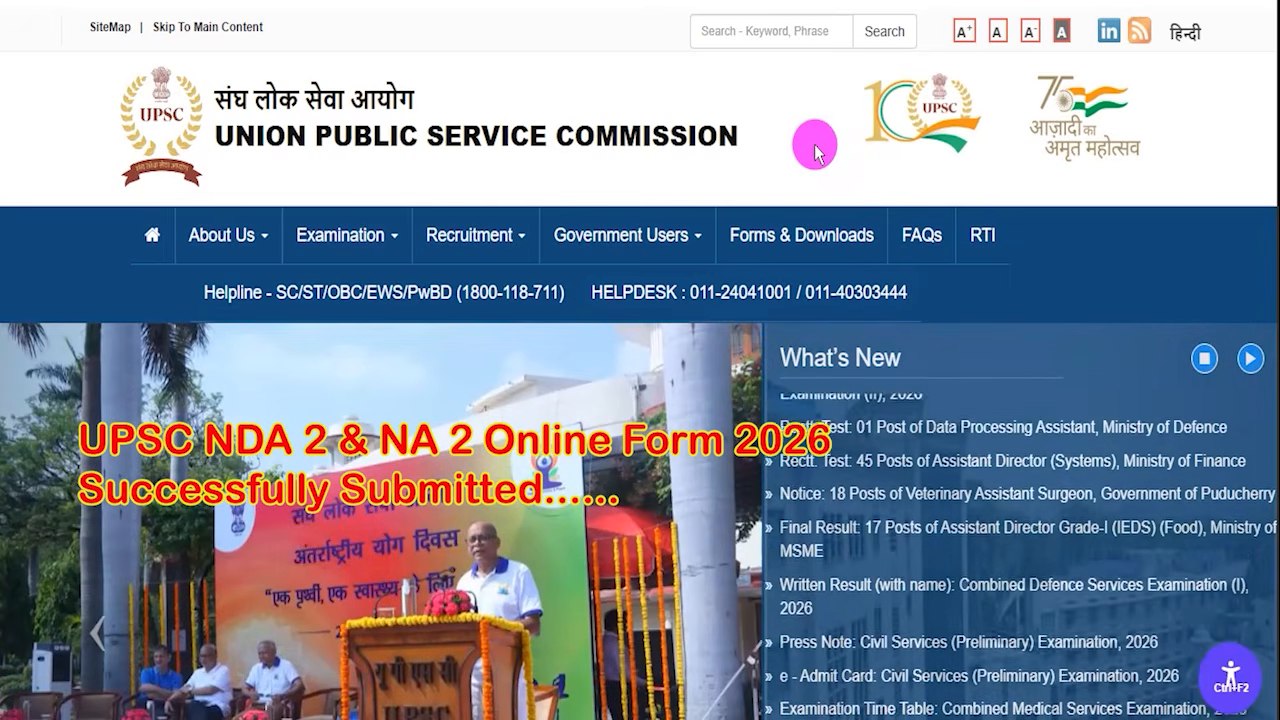
- Return to the UPSC online portal home page and open the Login page
scroll(670, 580, down, 3)
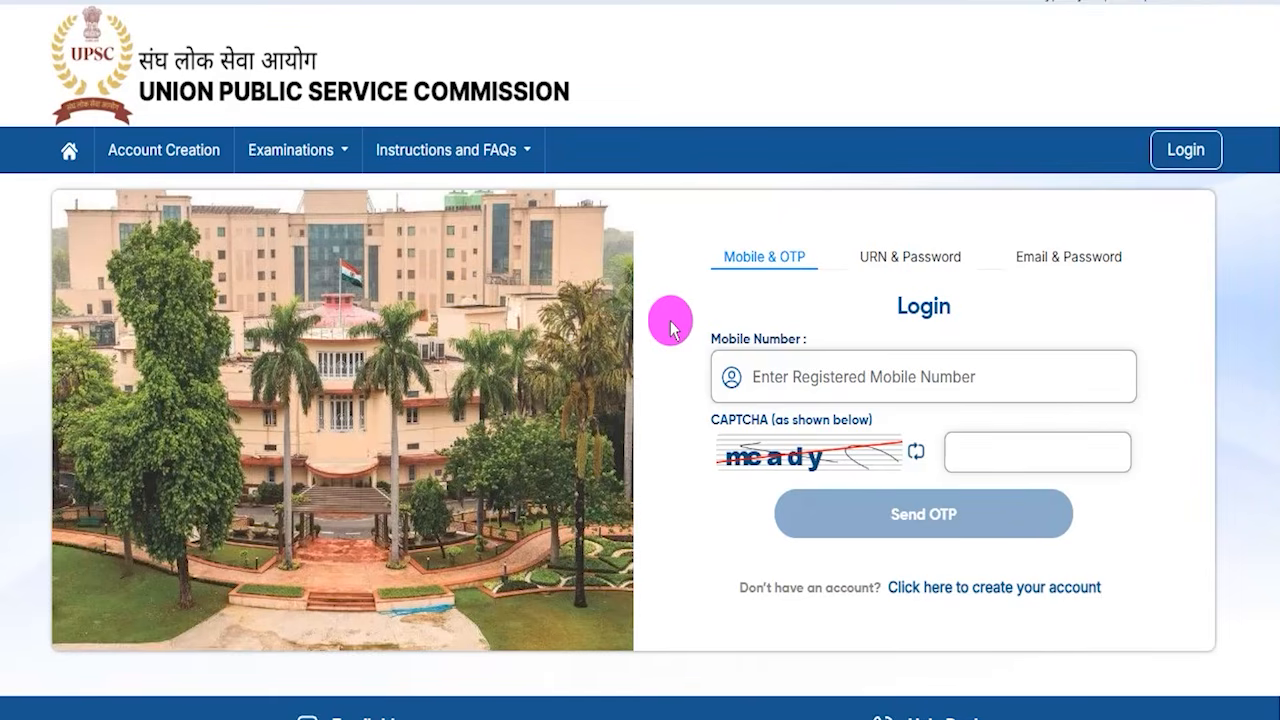
click(69, 150)
scroll(580, 509, down, 2)
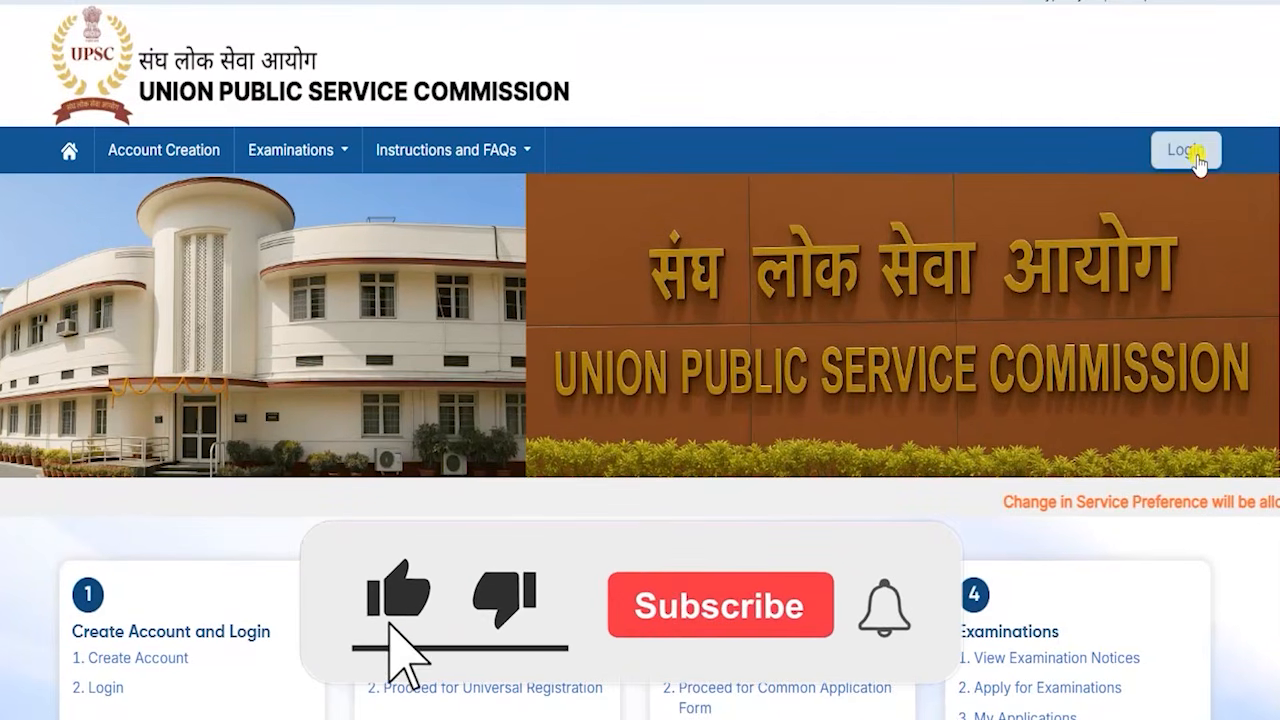
click(1186, 150)
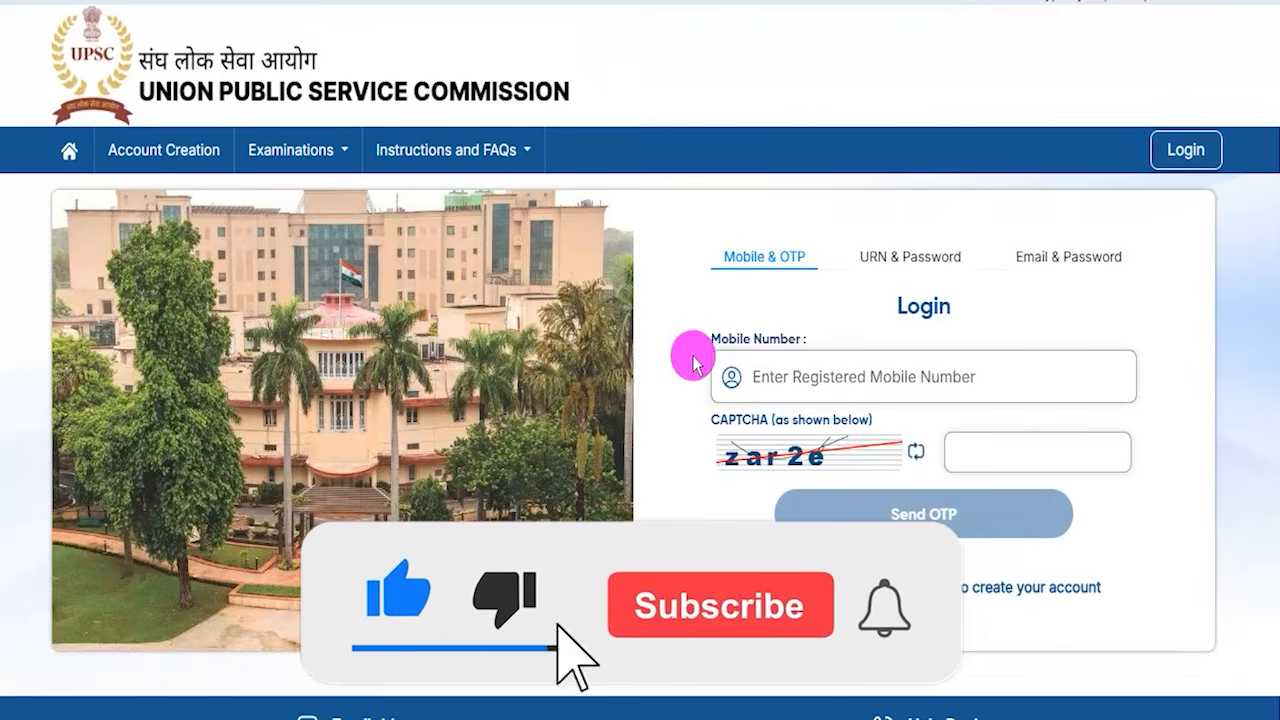